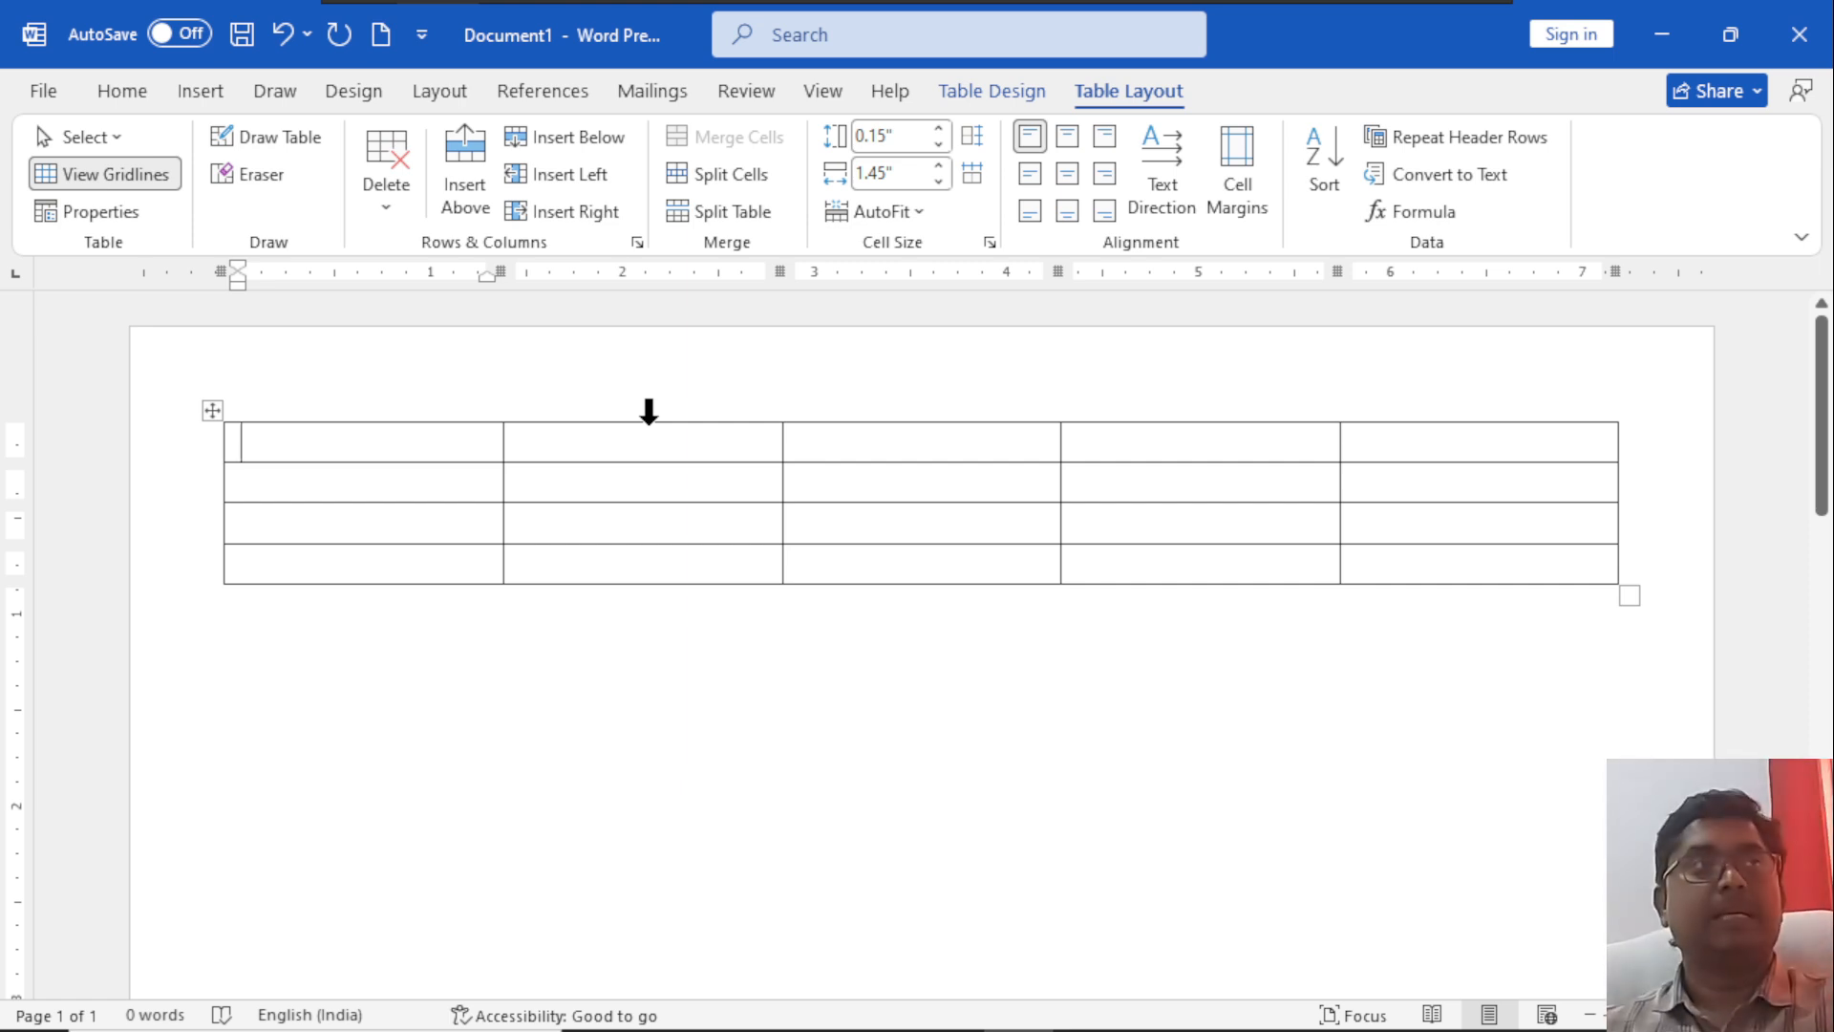
# Merge the first three cells of the table's top row into one cell.
pyautogui.moveTo(374, 451)
pyautogui.mouseDown()
pyautogui.moveTo(429, 491)
pyautogui.moveTo(520, 491)
pyautogui.moveTo(605, 466)
pyautogui.moveTo(601, 444)
pyautogui.mouseUp()
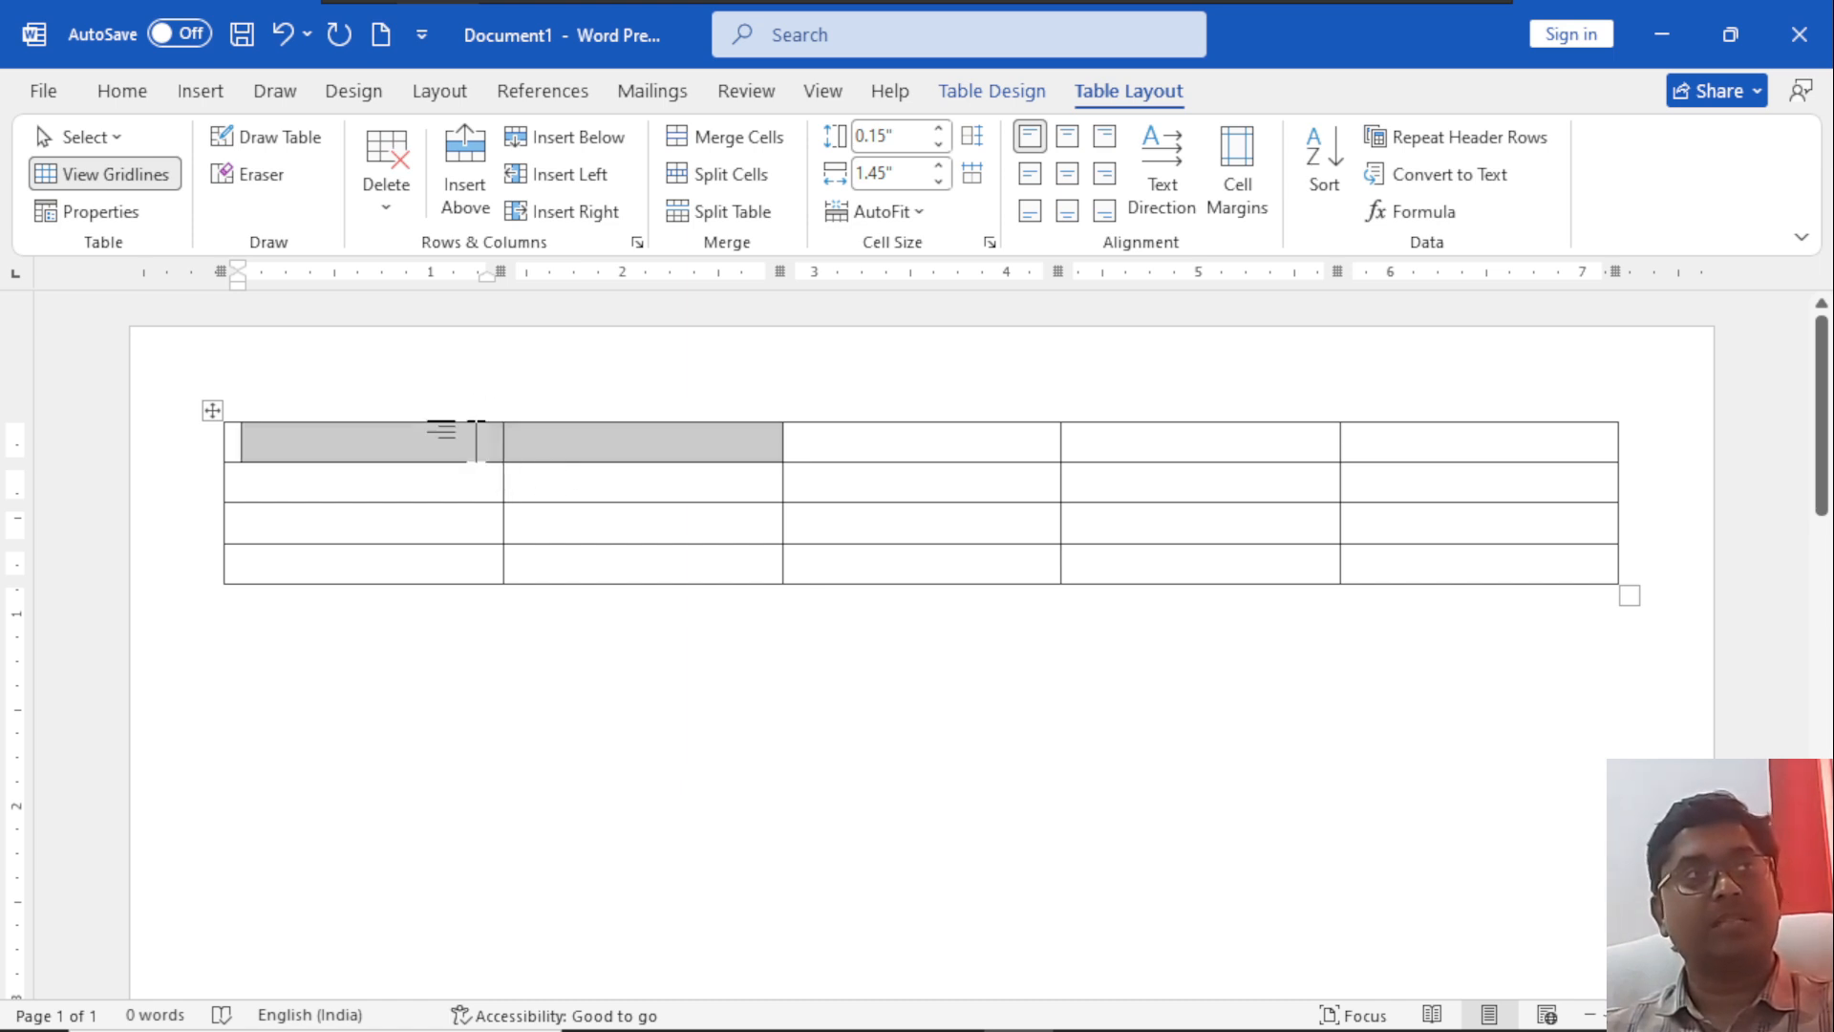
pyautogui.click(462, 432)
pyautogui.moveTo(499, 460)
pyautogui.mouseDown()
pyautogui.moveTo(785, 515)
pyautogui.moveTo(868, 450)
pyautogui.moveTo(847, 439)
pyautogui.mouseUp()
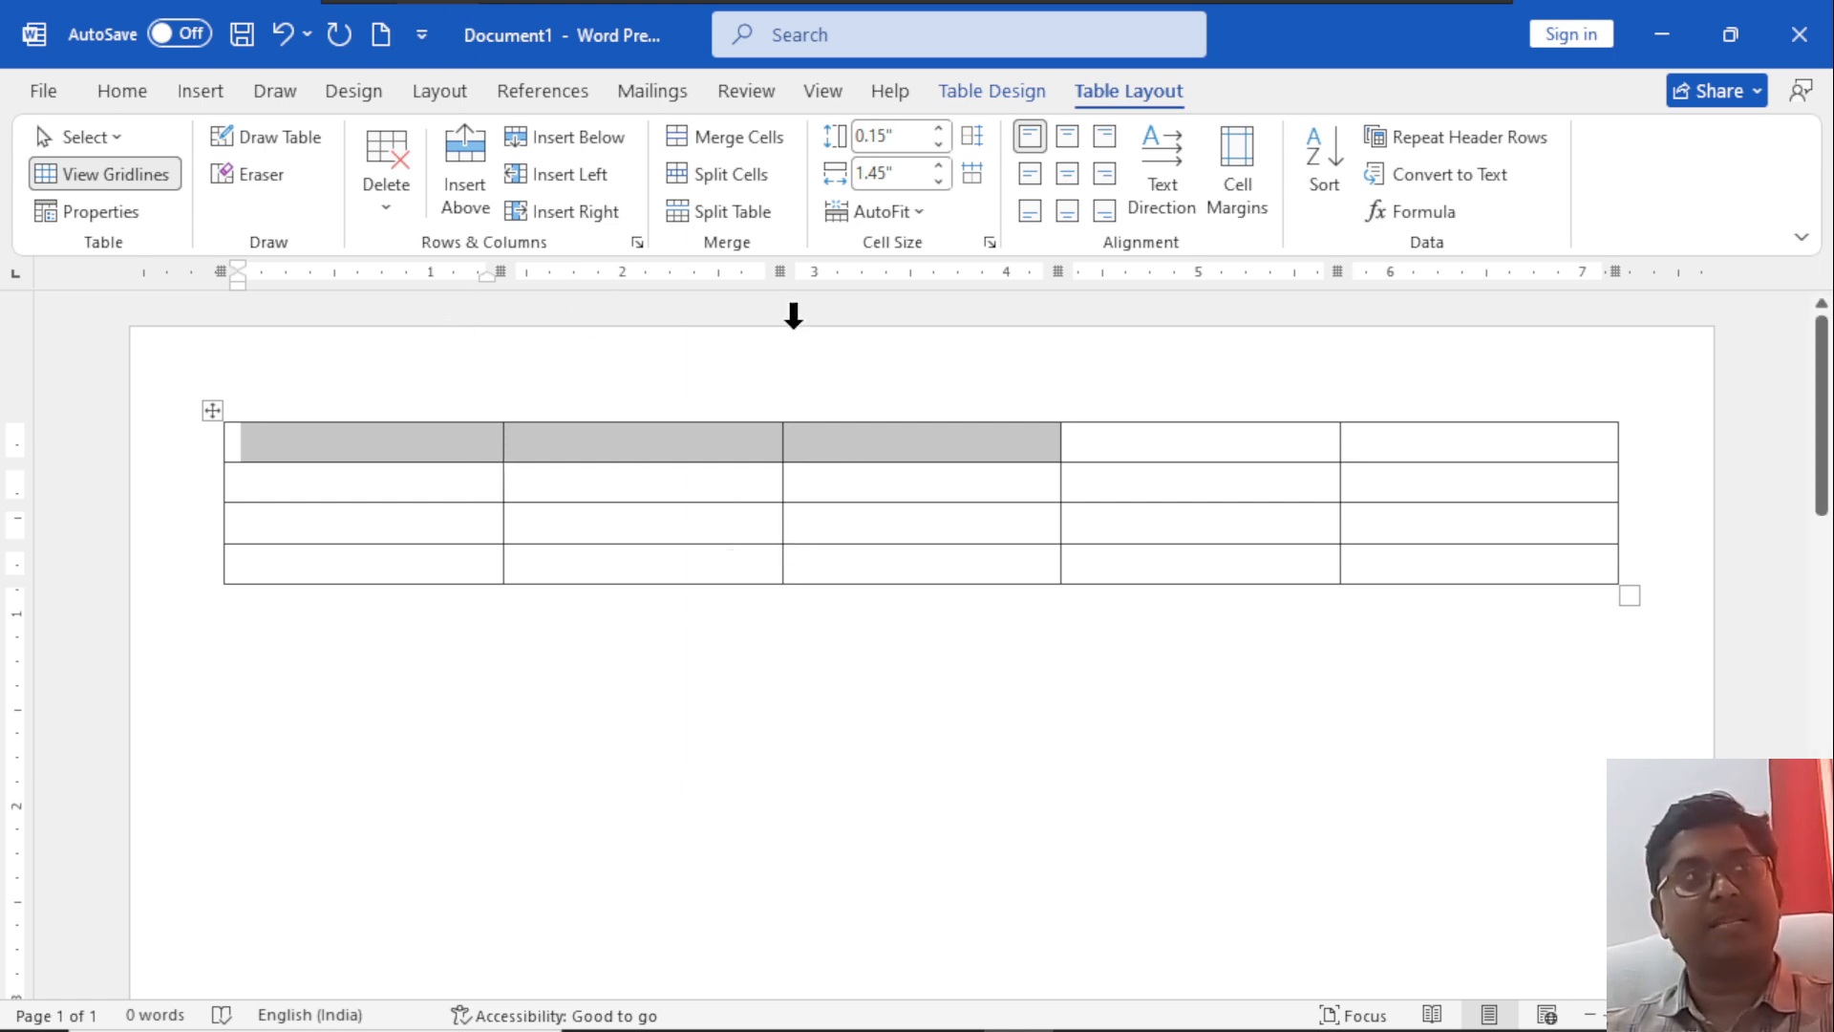
pyautogui.click(746, 143)
pyautogui.click(688, 439)
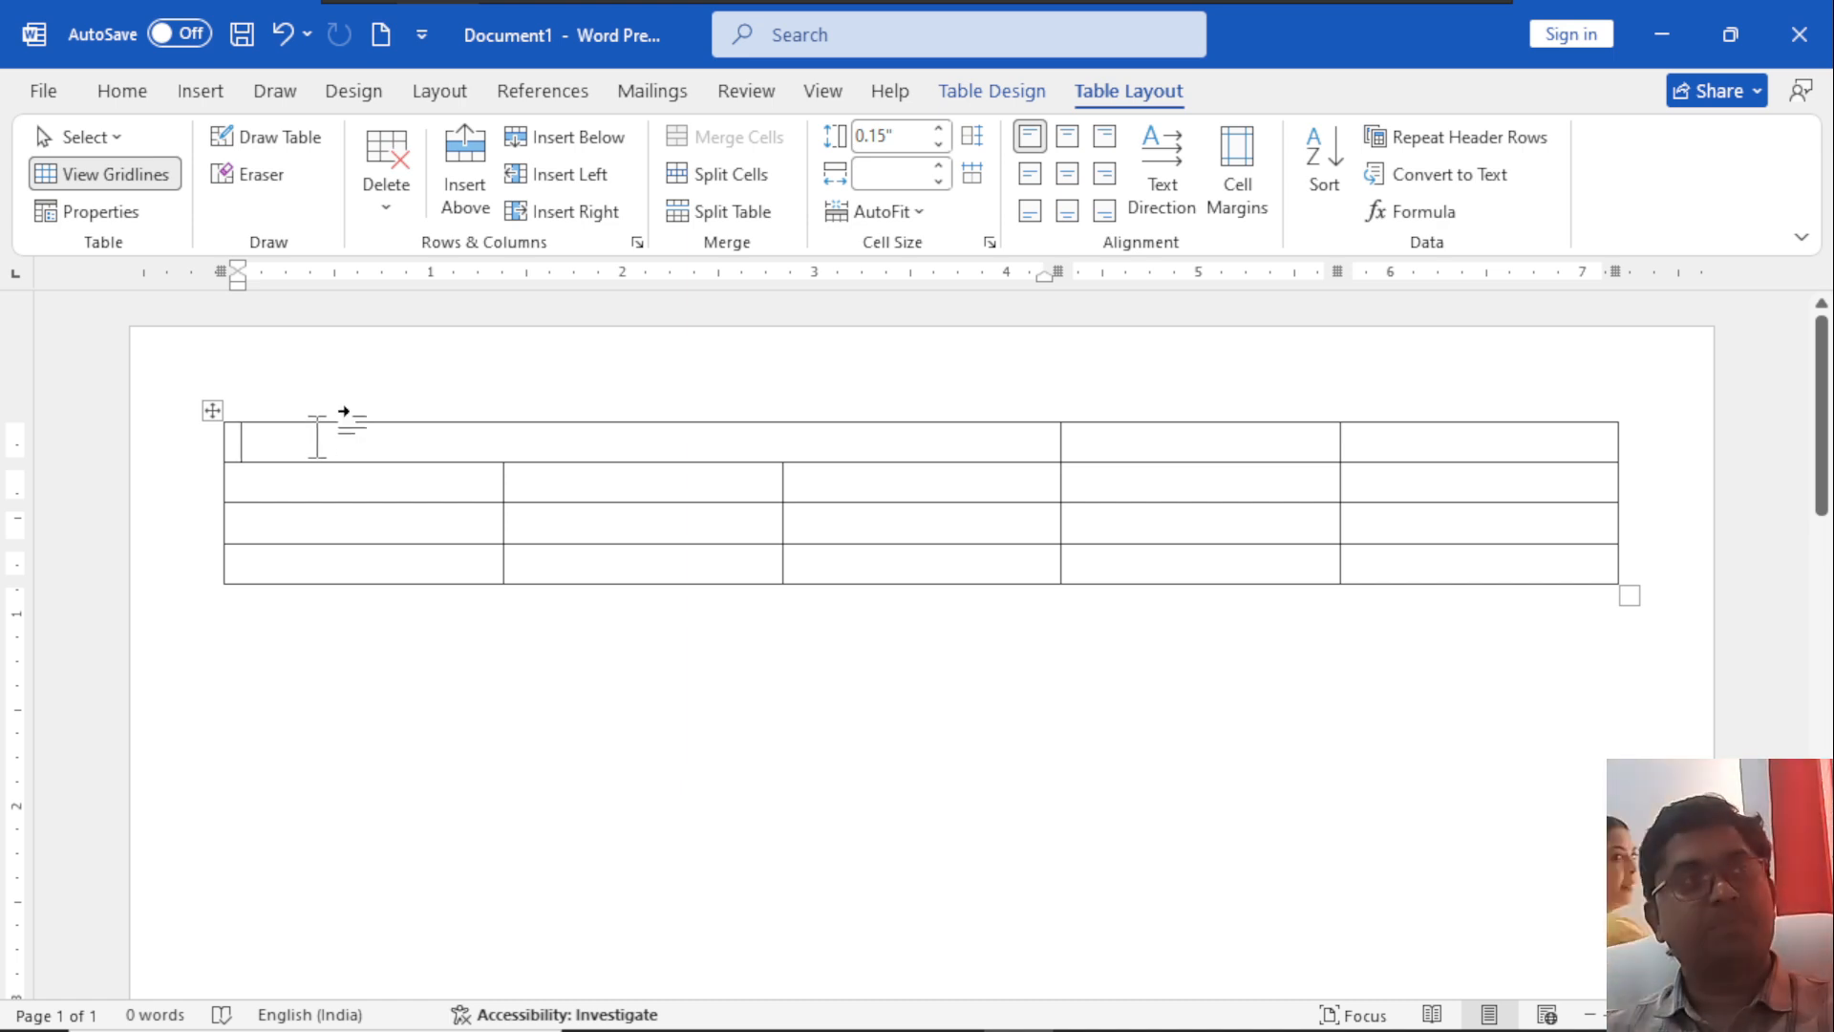
# Split the merged top-row cell into 5 columns and 2 rows.
pyautogui.click(748, 187)
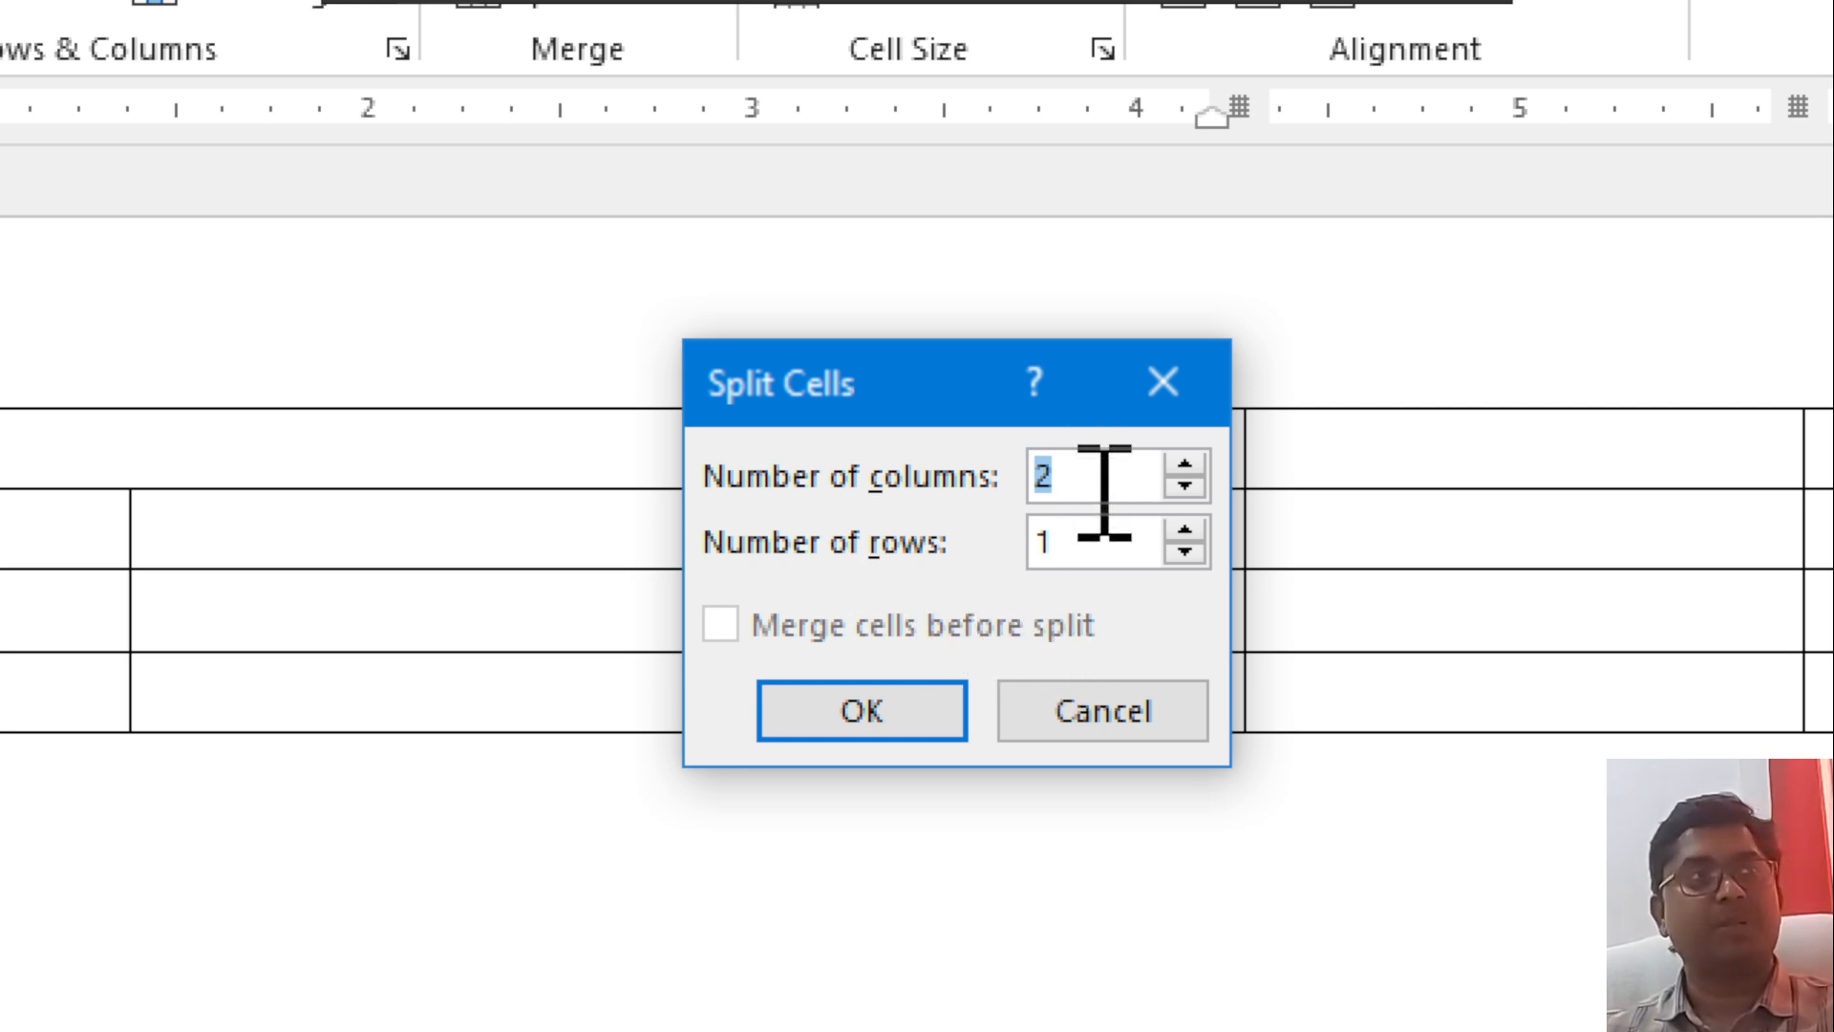
pyautogui.write('5')
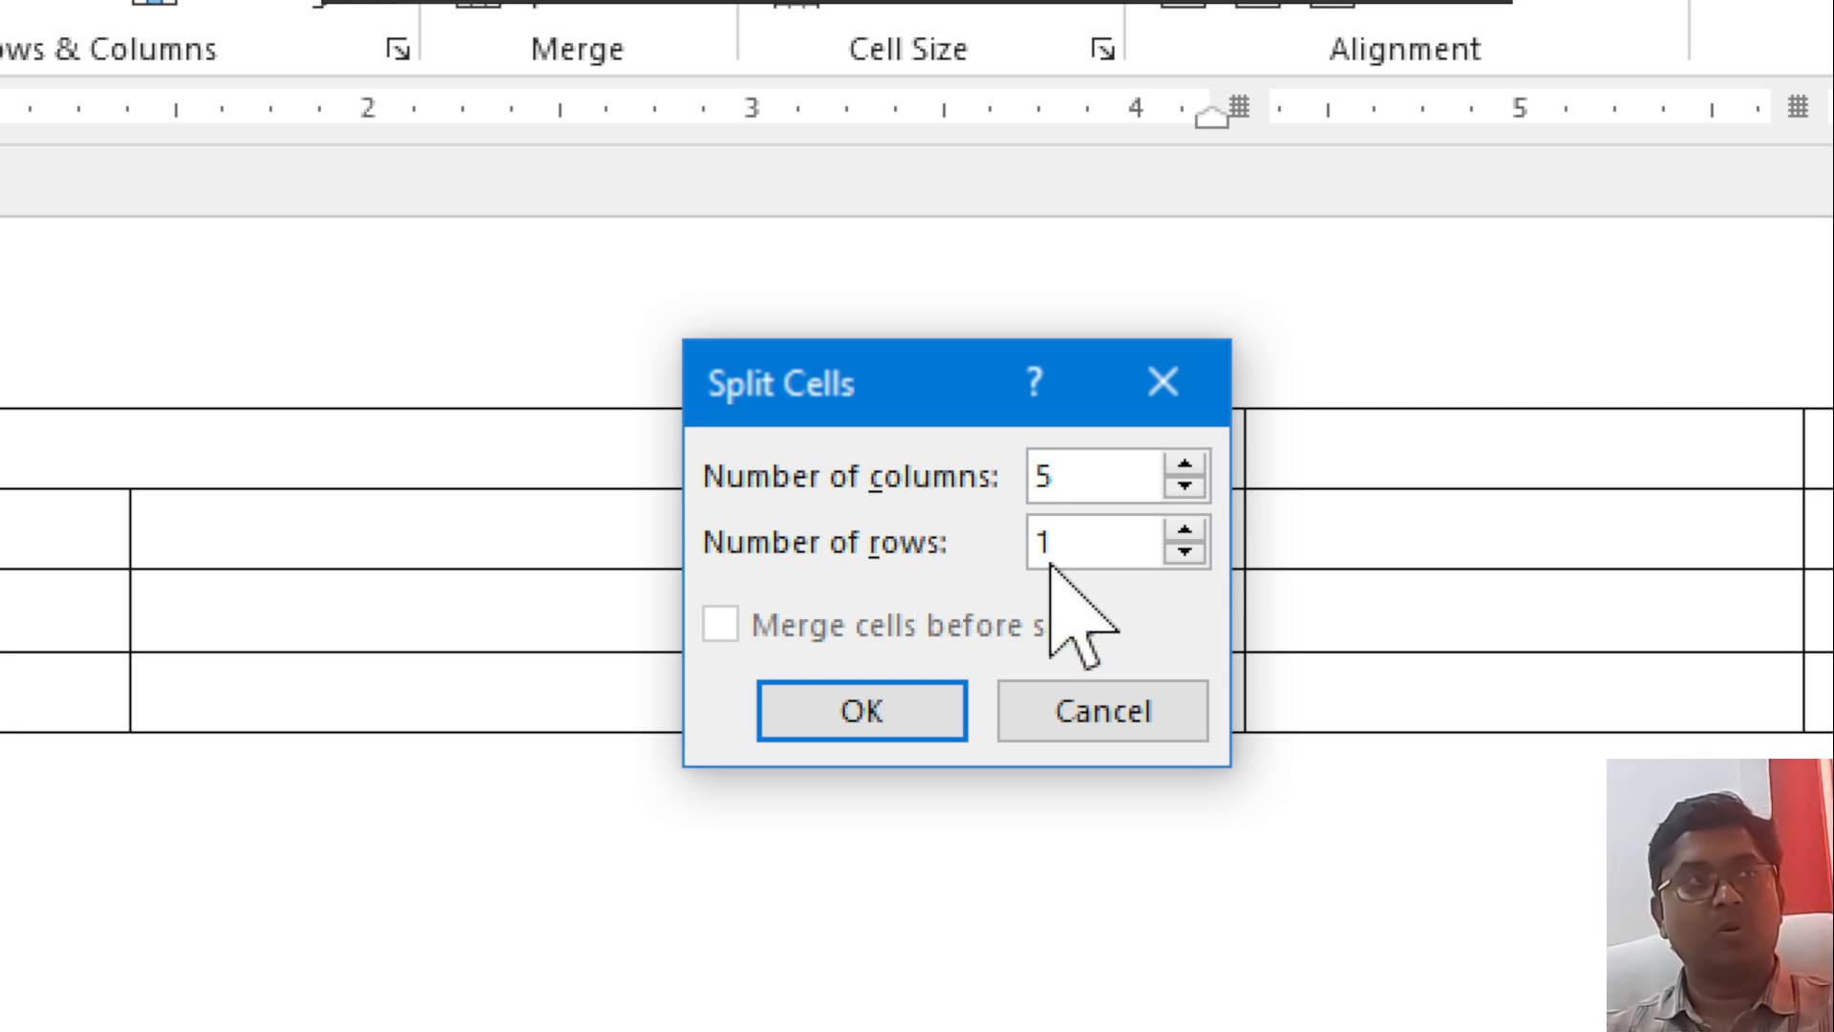
pyautogui.moveTo(1085, 536); pyautogui.dragTo(983, 510)
pyautogui.write('2')
pyautogui.click(897, 707)
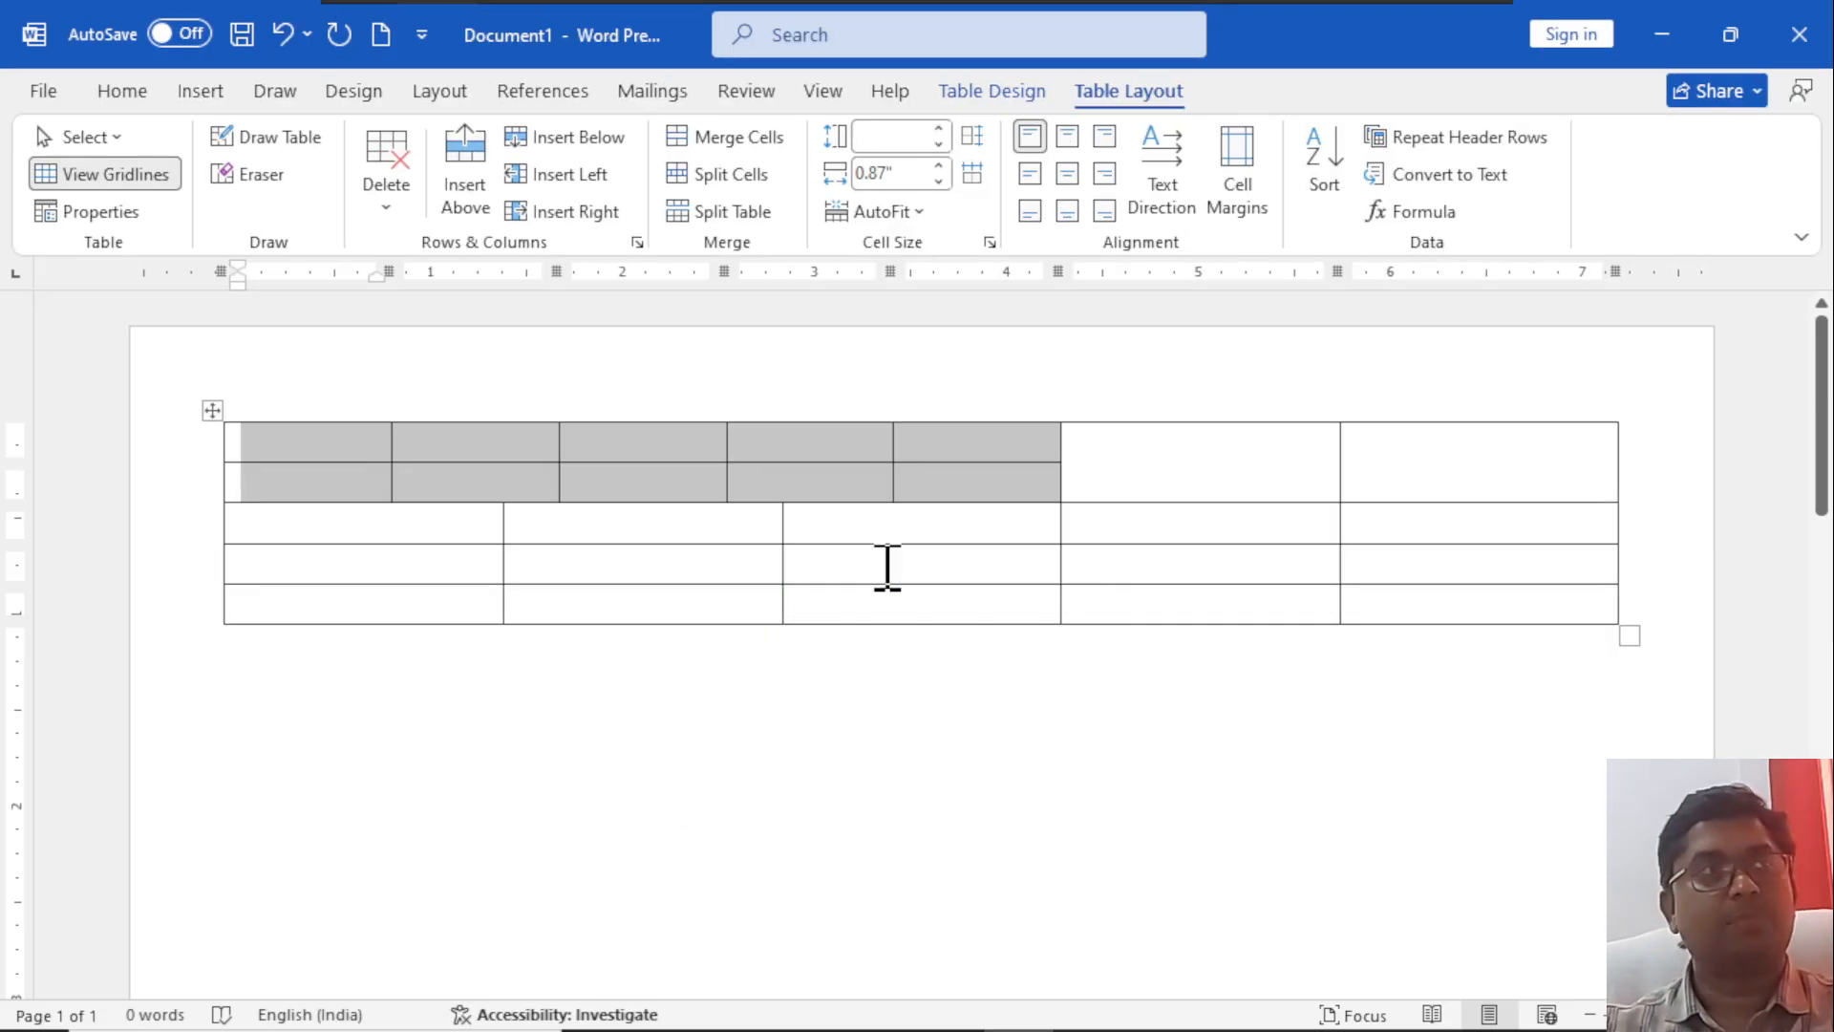
# Highlight the split cells by column and by row, and undo the cell split and the merge.
pyautogui.click(425, 439)
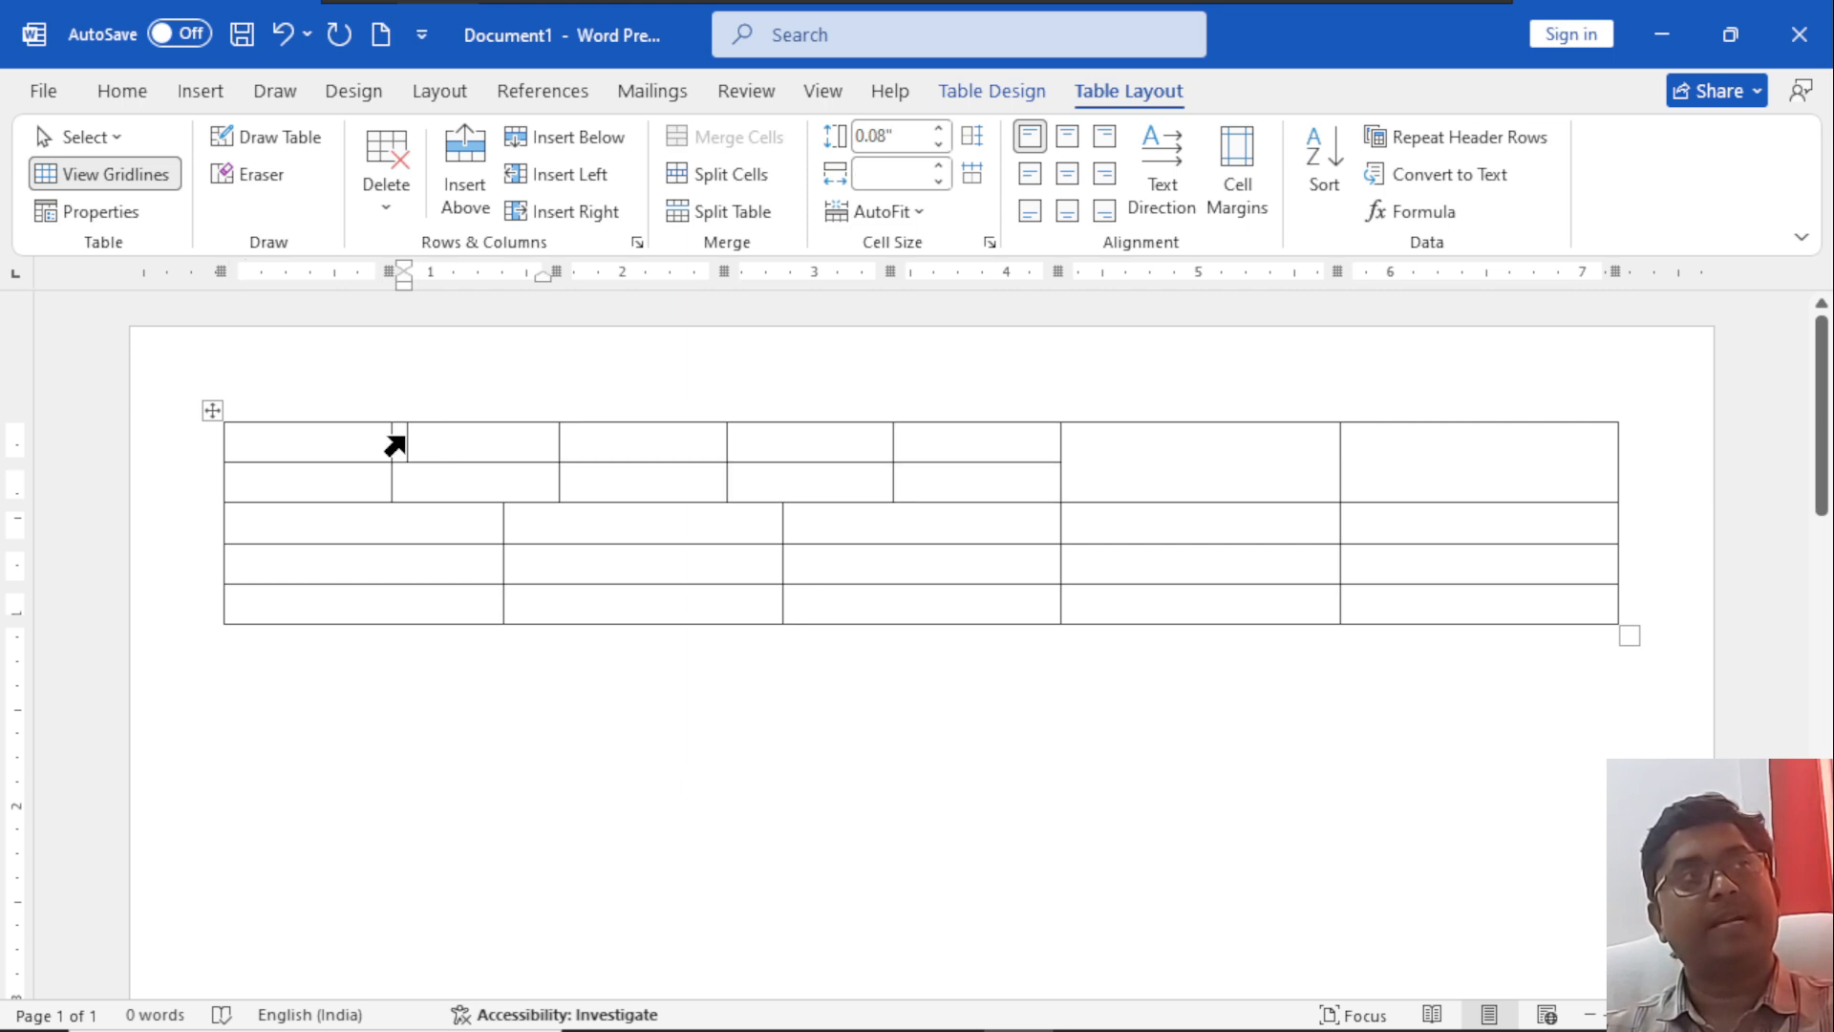
pyautogui.moveTo(341, 432); pyautogui.dragTo(515, 441)
pyautogui.moveTo(618, 479); pyautogui.dragTo(659, 442)
pyautogui.moveTo(770, 477); pyautogui.dragTo(962, 471)
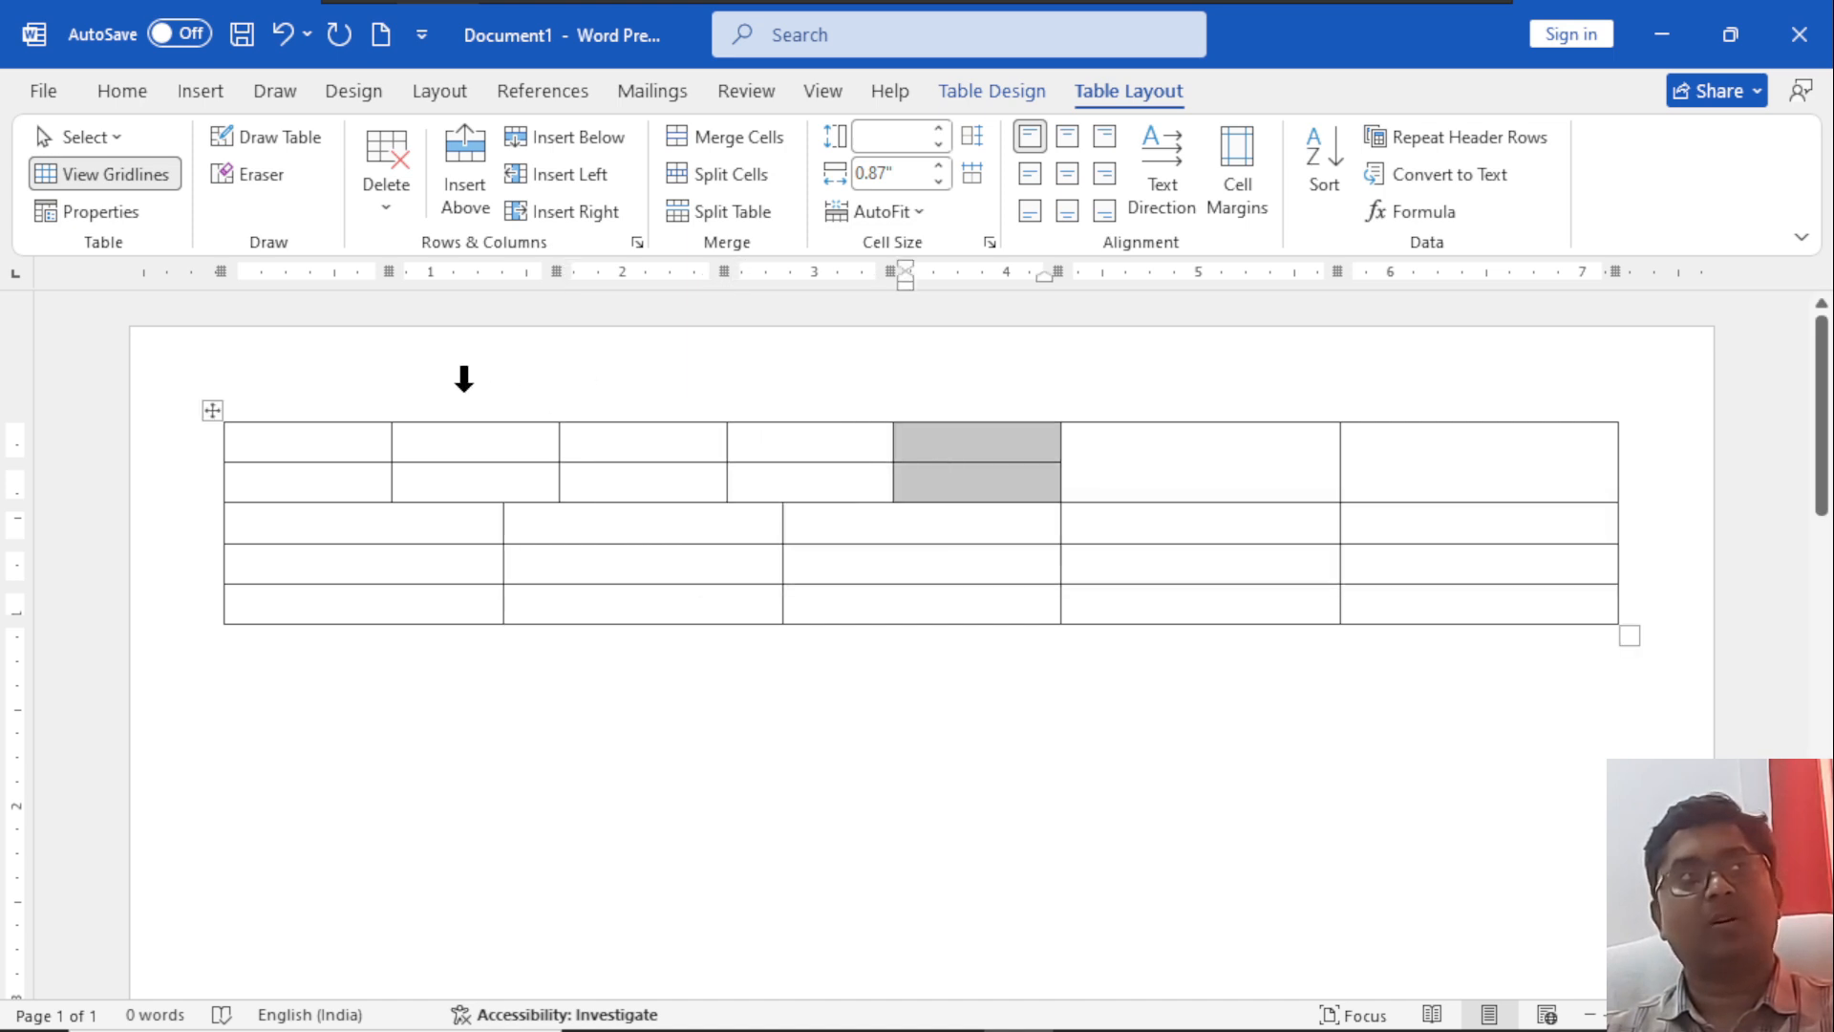
pyautogui.moveTo(355, 435); pyautogui.dragTo(965, 450)
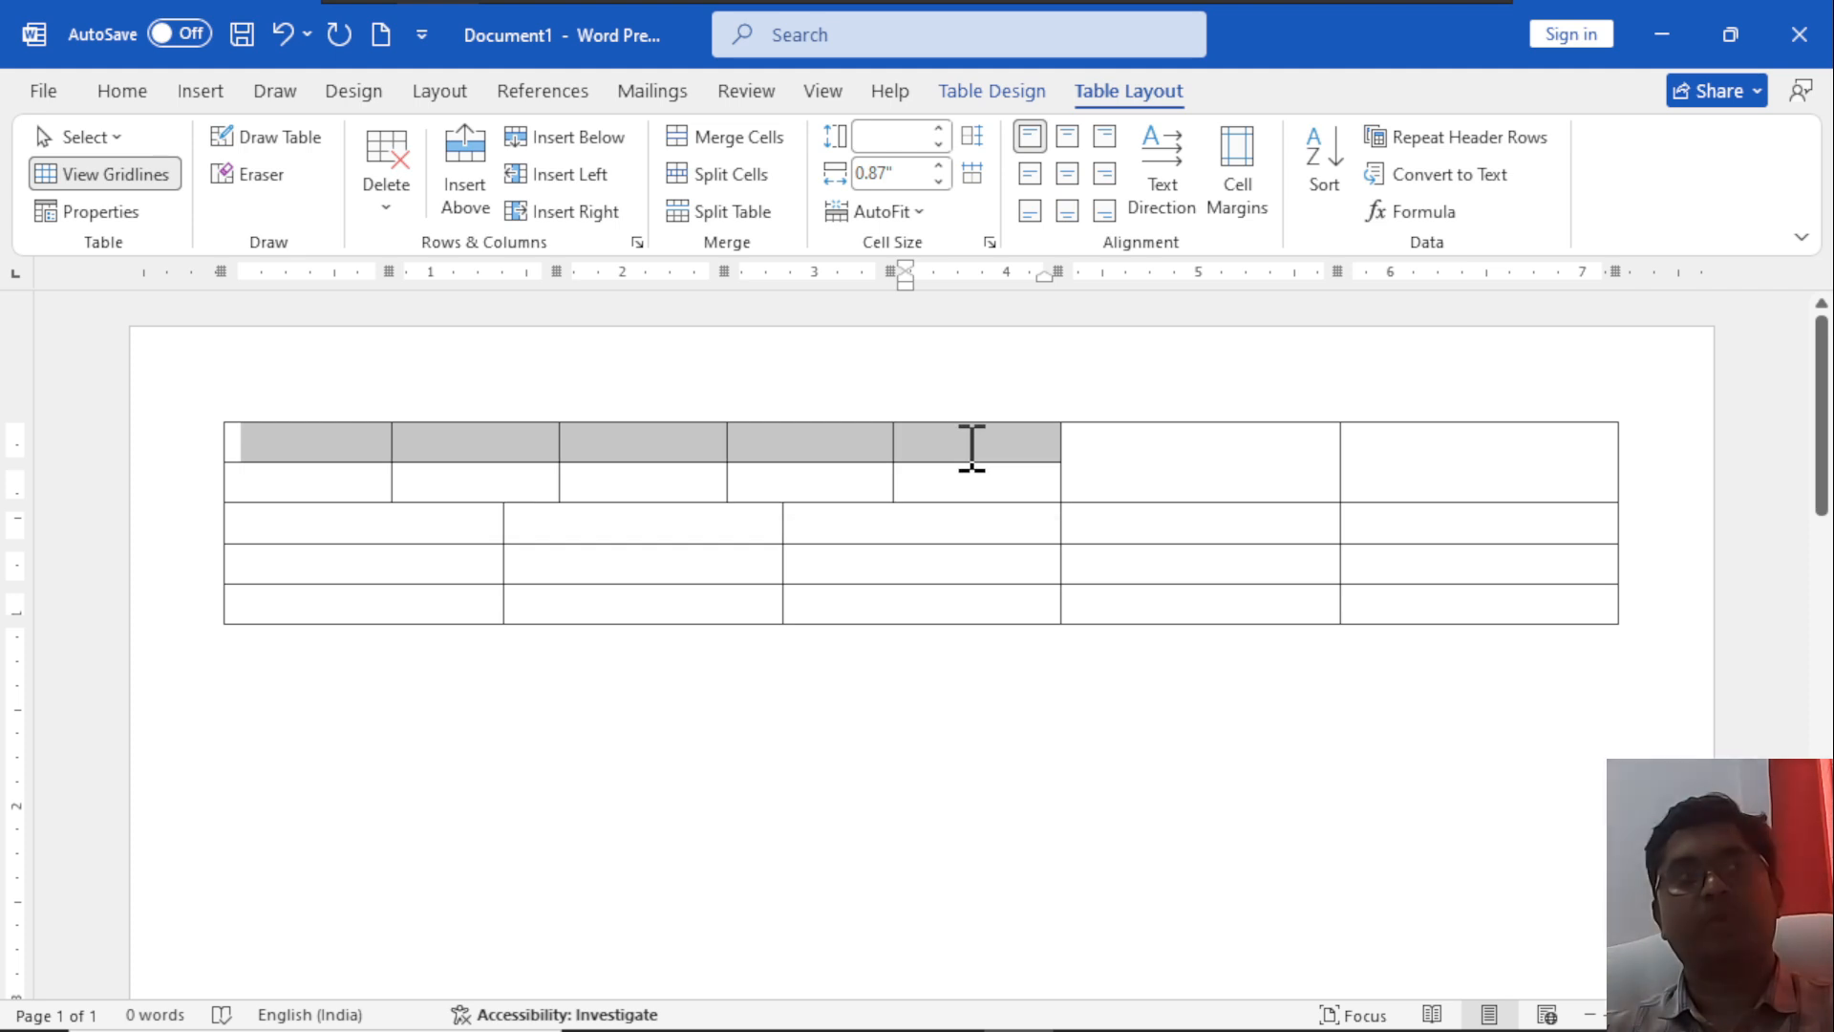
pyautogui.moveTo(315, 468); pyautogui.dragTo(922, 504)
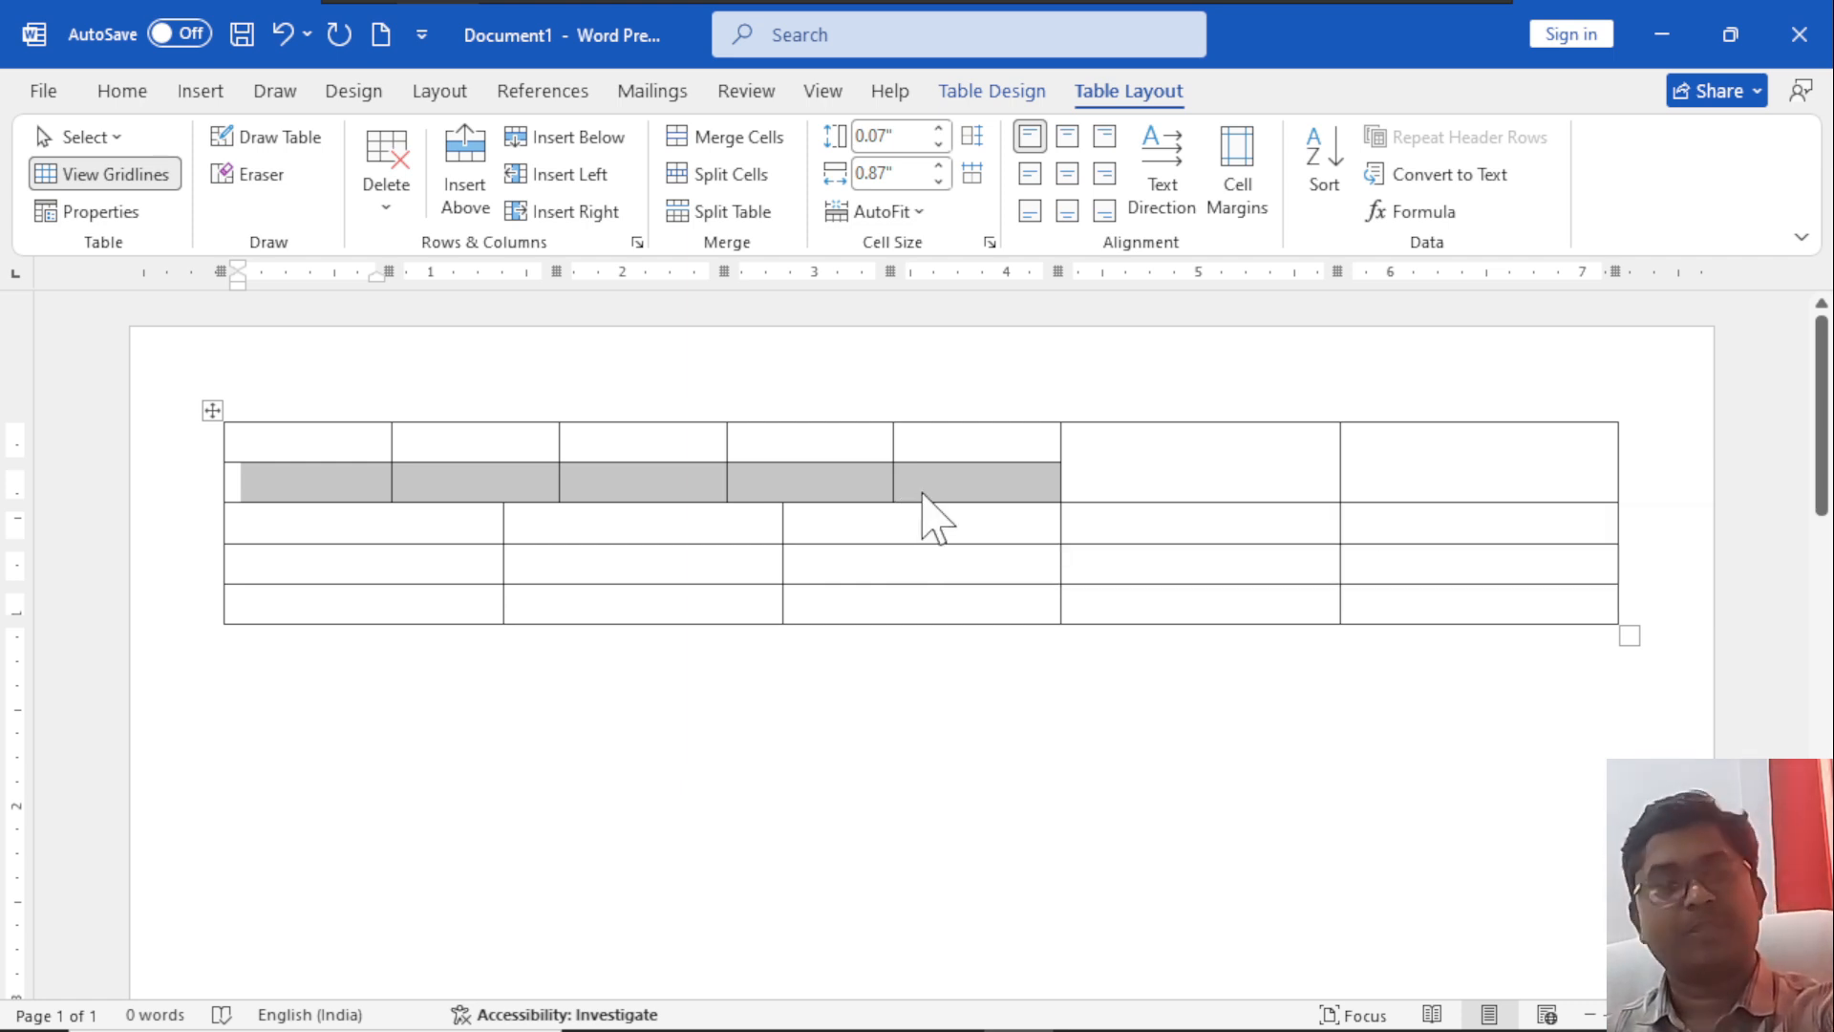
pyautogui.hotkey('ctrl', 'z')
pyautogui.hotkey('ctrl', 'y')
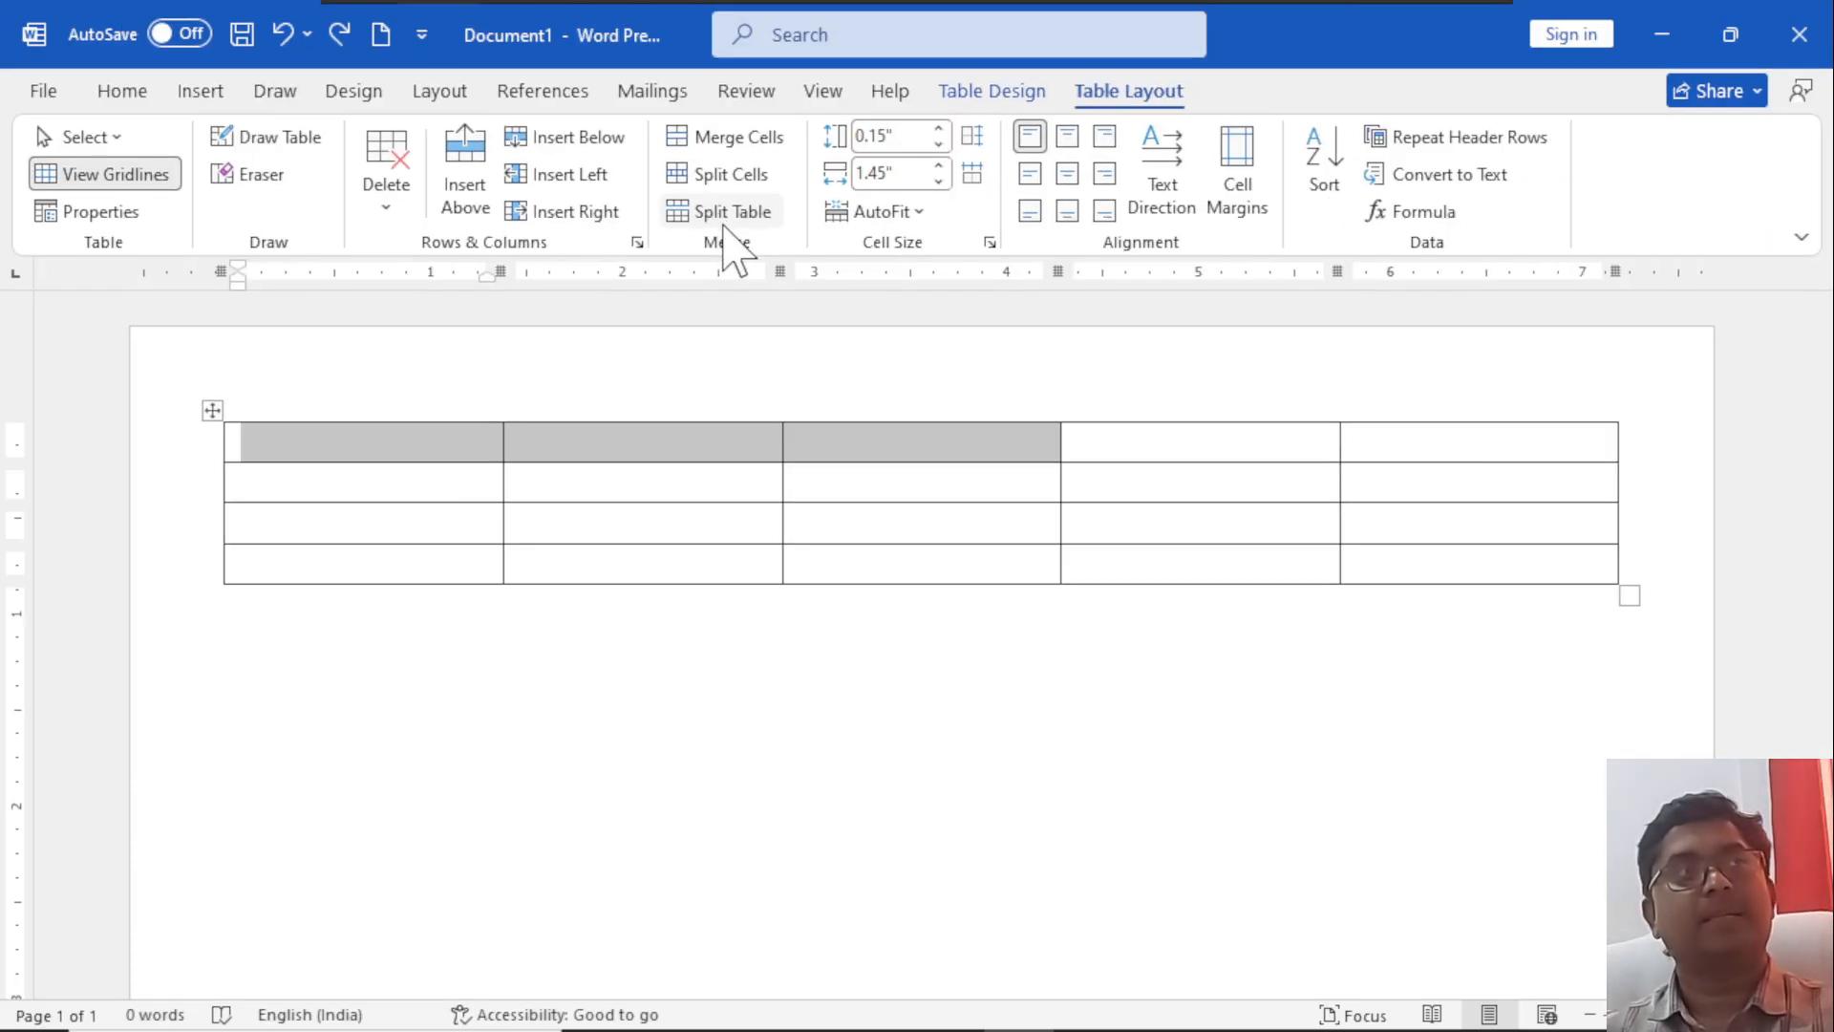
# Split the table in two above the third row and highlight each resulting table.
pyautogui.click(575, 513)
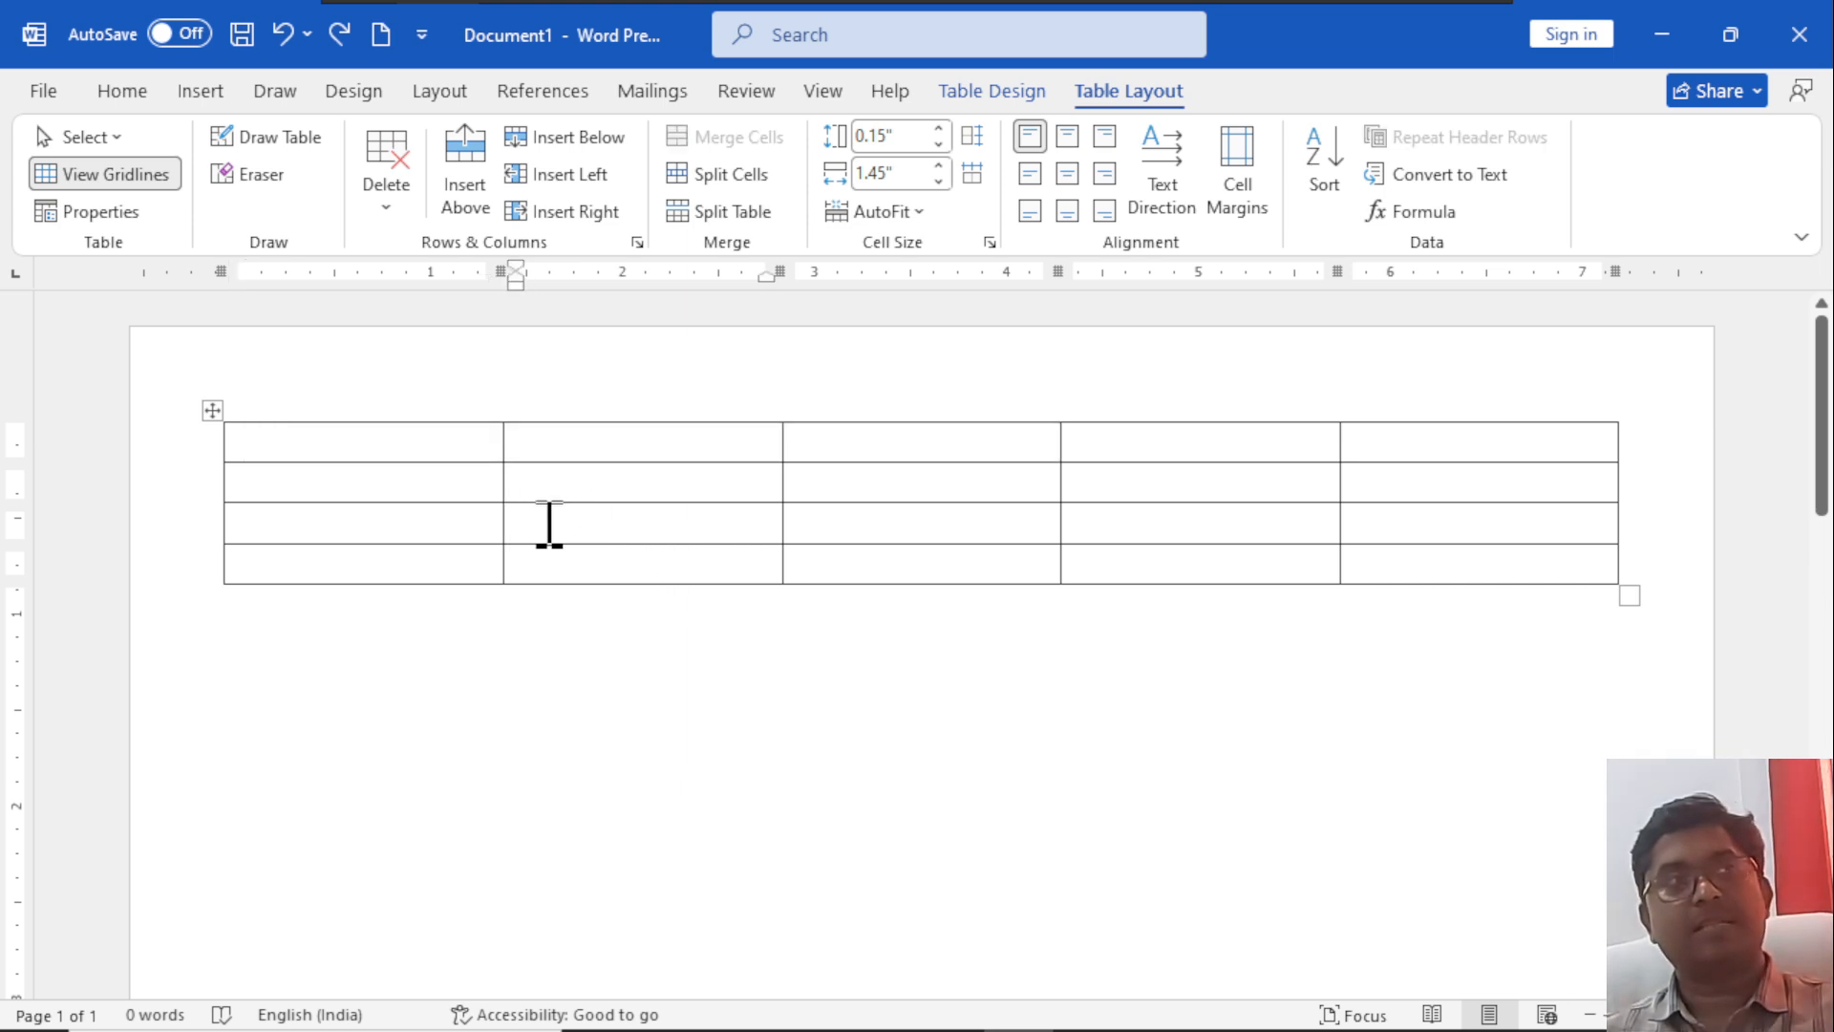
pyautogui.click(753, 213)
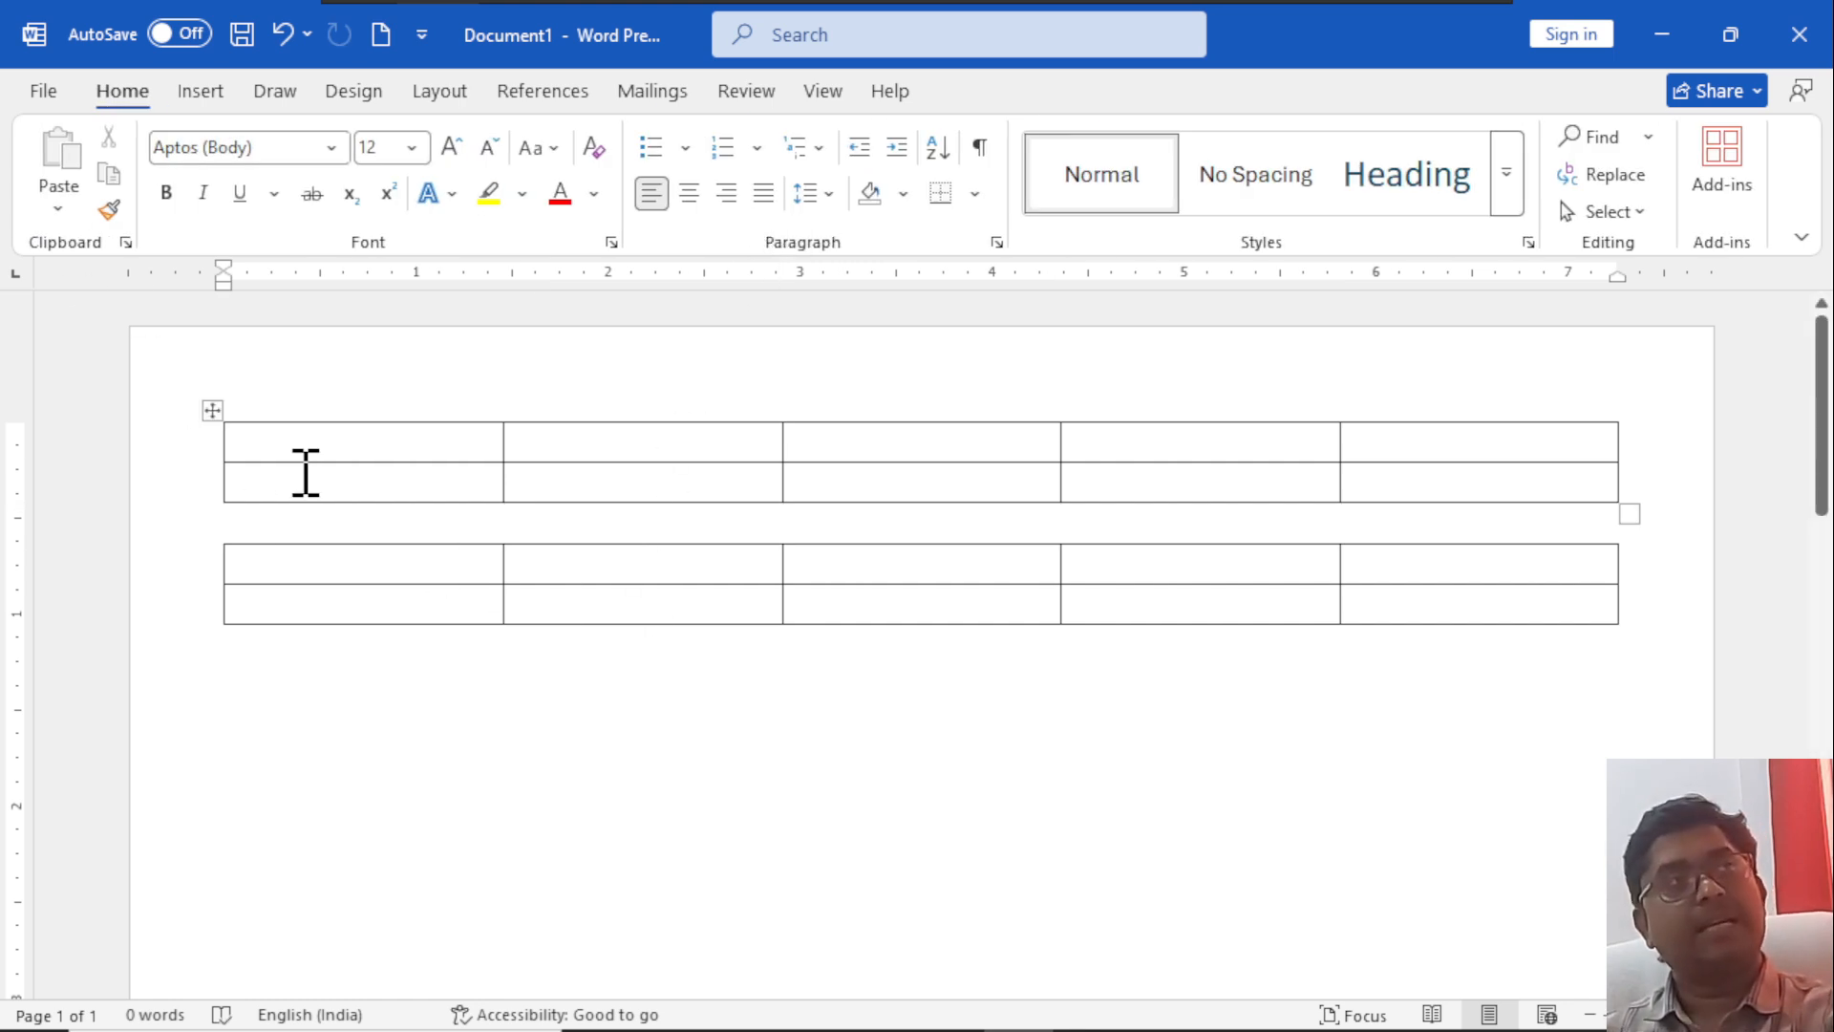
pyautogui.moveTo(301, 445); pyautogui.dragTo(1290, 507)
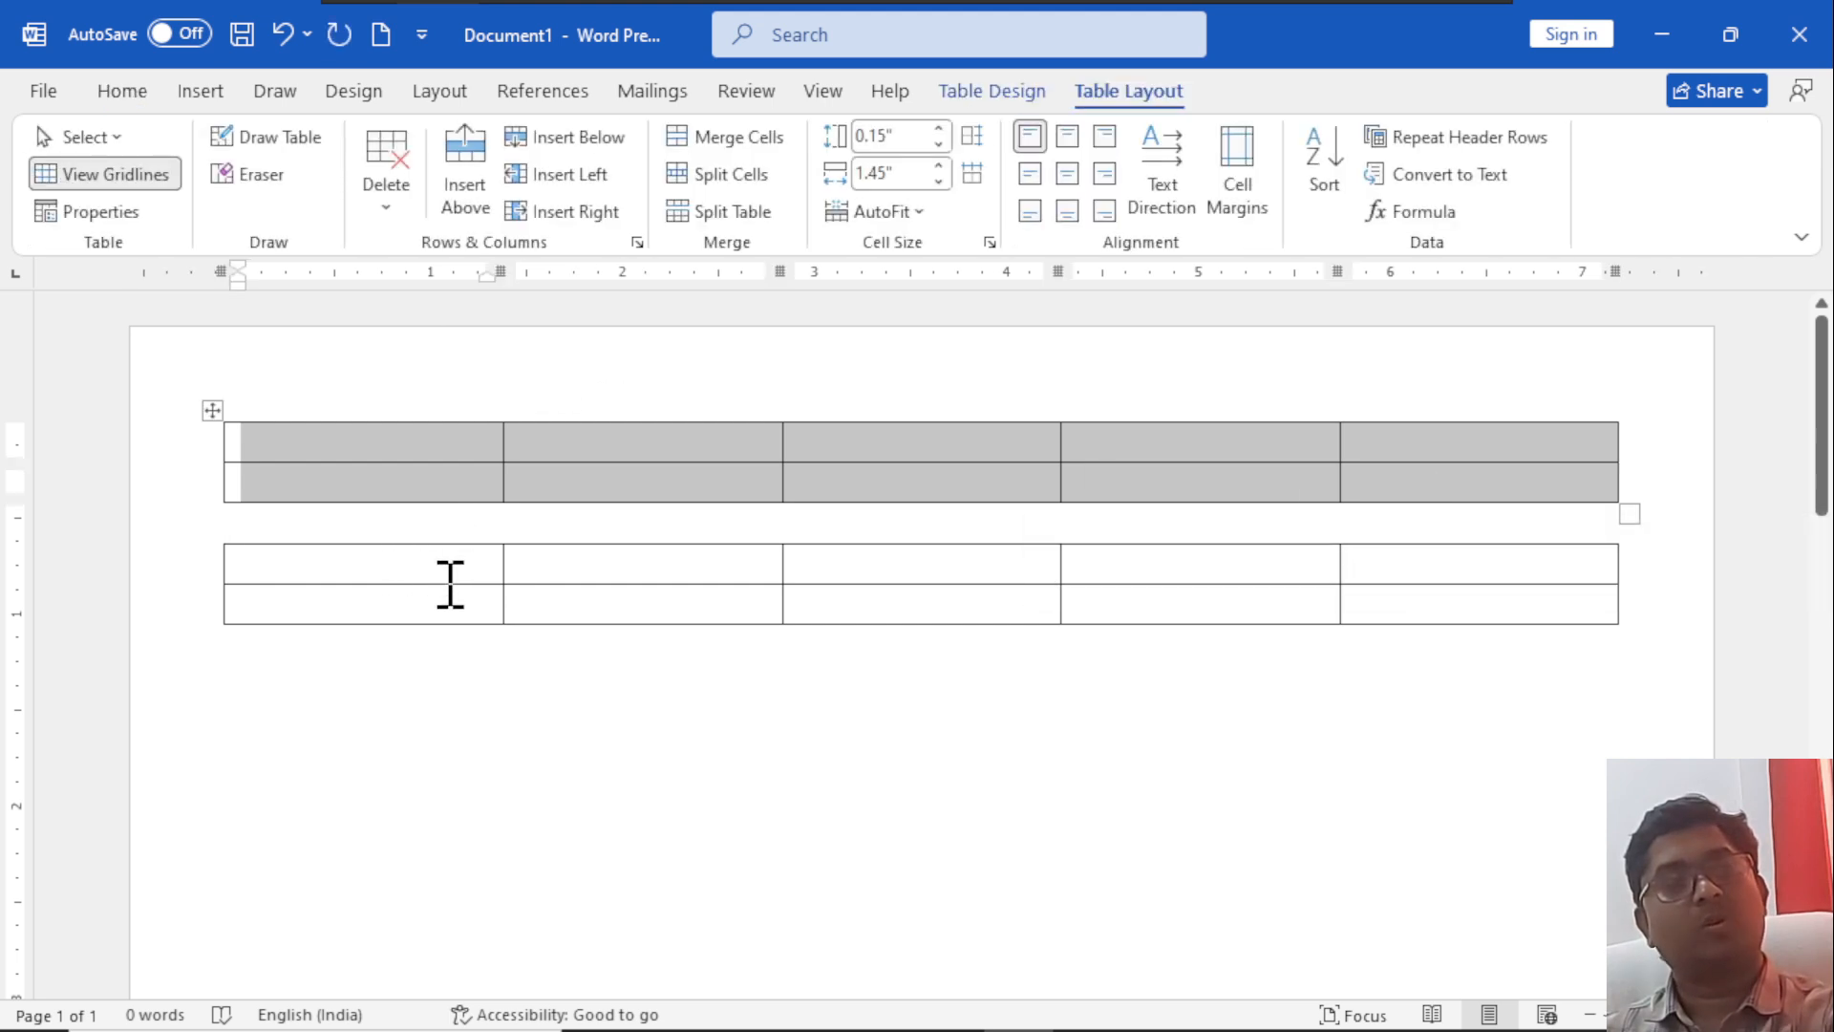
pyautogui.moveTo(421, 575); pyautogui.dragTo(1137, 764)
pyautogui.moveTo(1446, 676); pyautogui.dragTo(1458, 639)
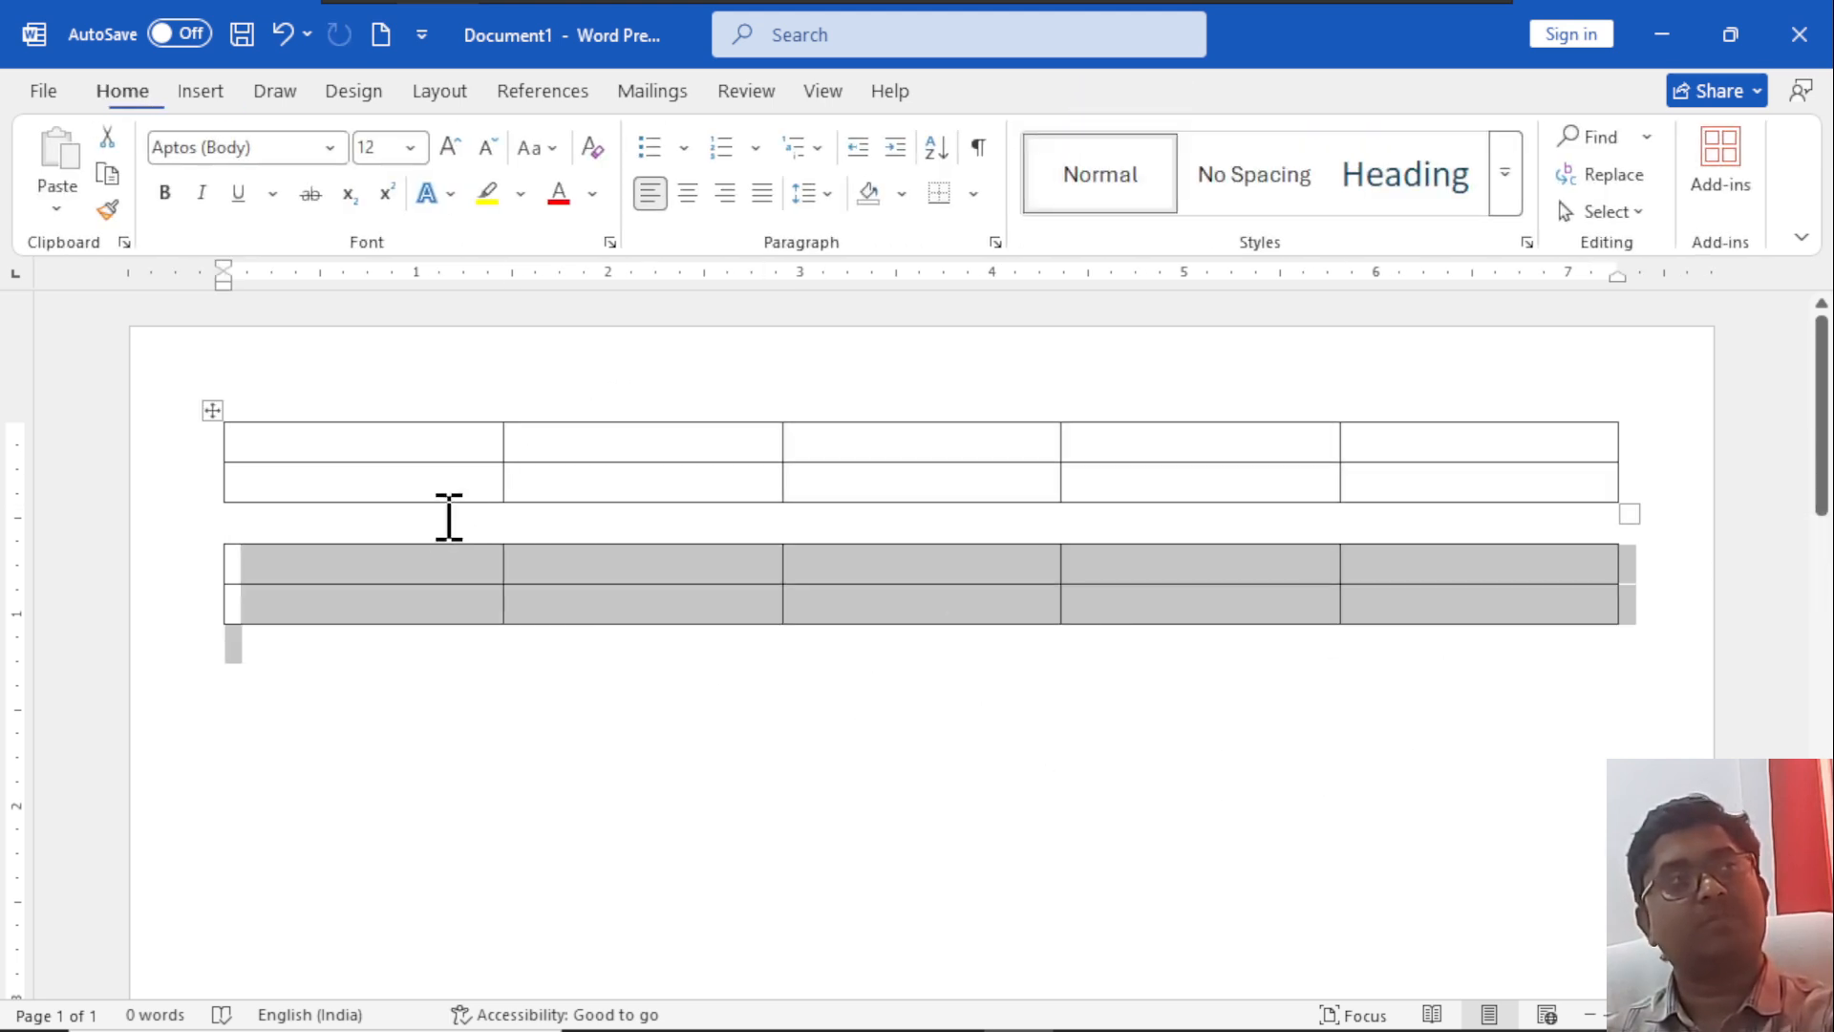
# Rejoin the two separate tables into a single table.
pyautogui.click(430, 543)
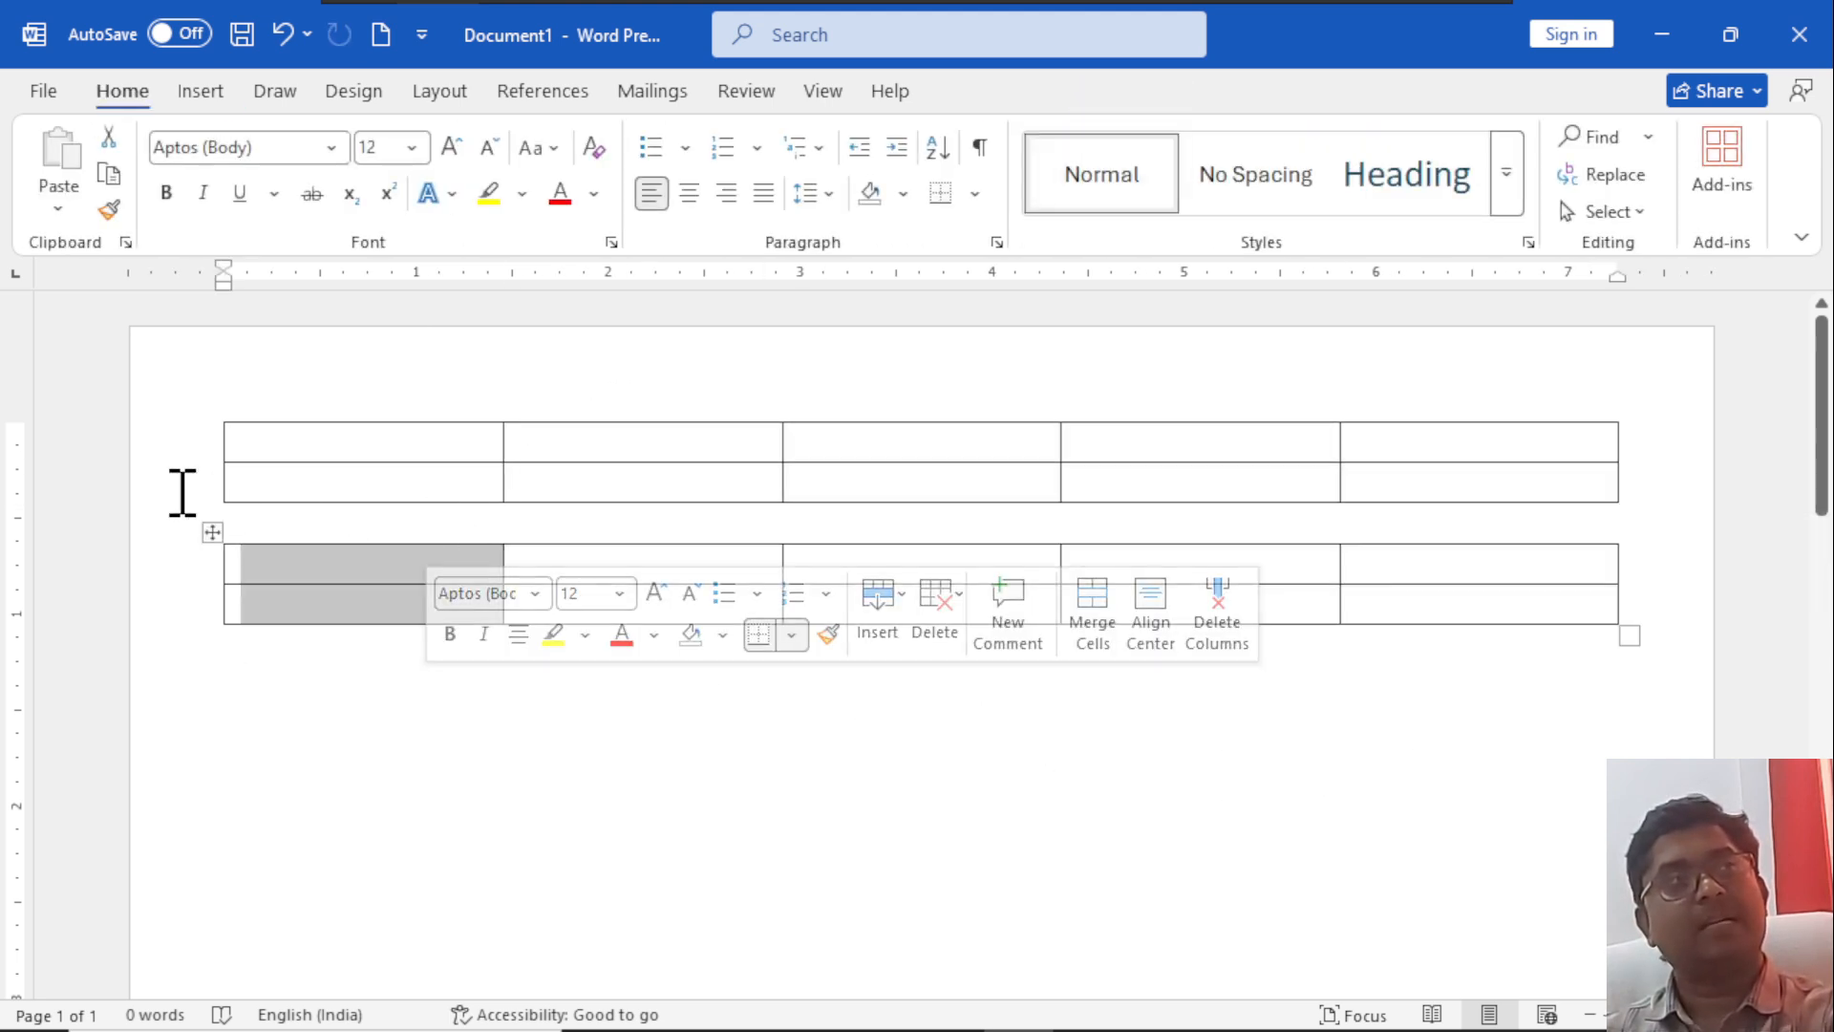
pyautogui.click(261, 448)
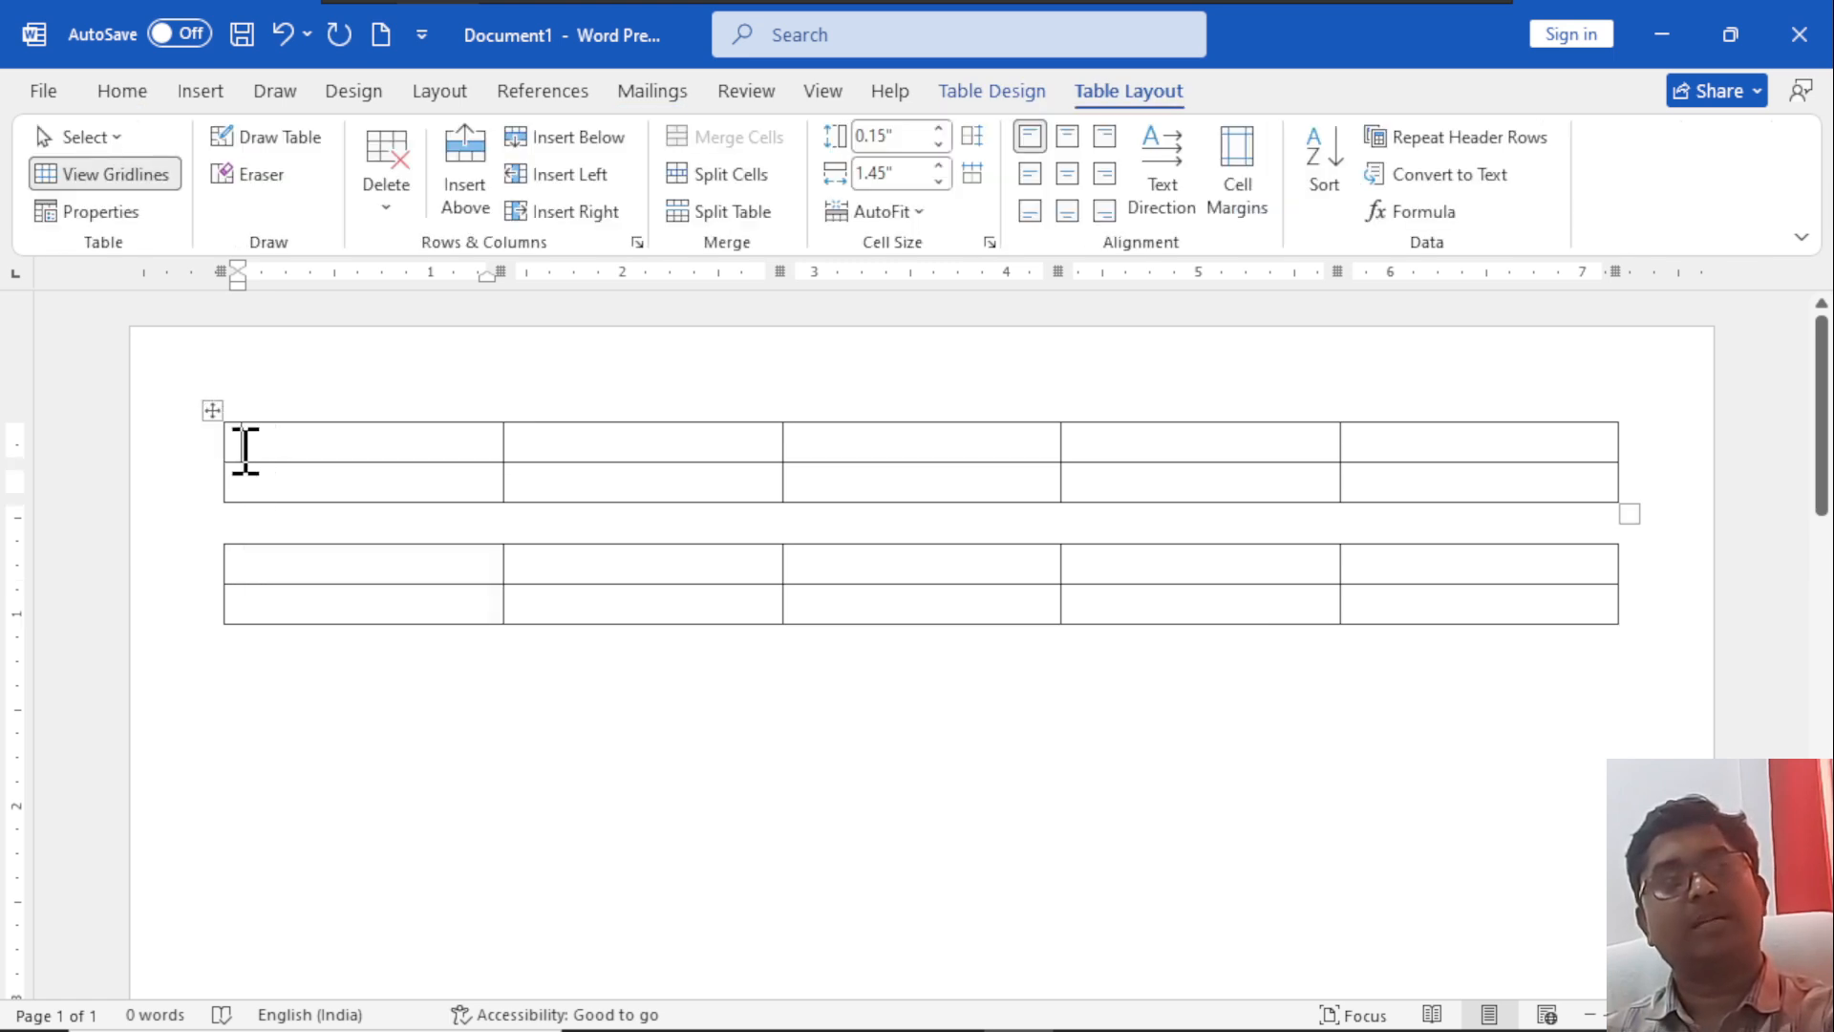
pyautogui.click(391, 536)
pyautogui.press('Delete')
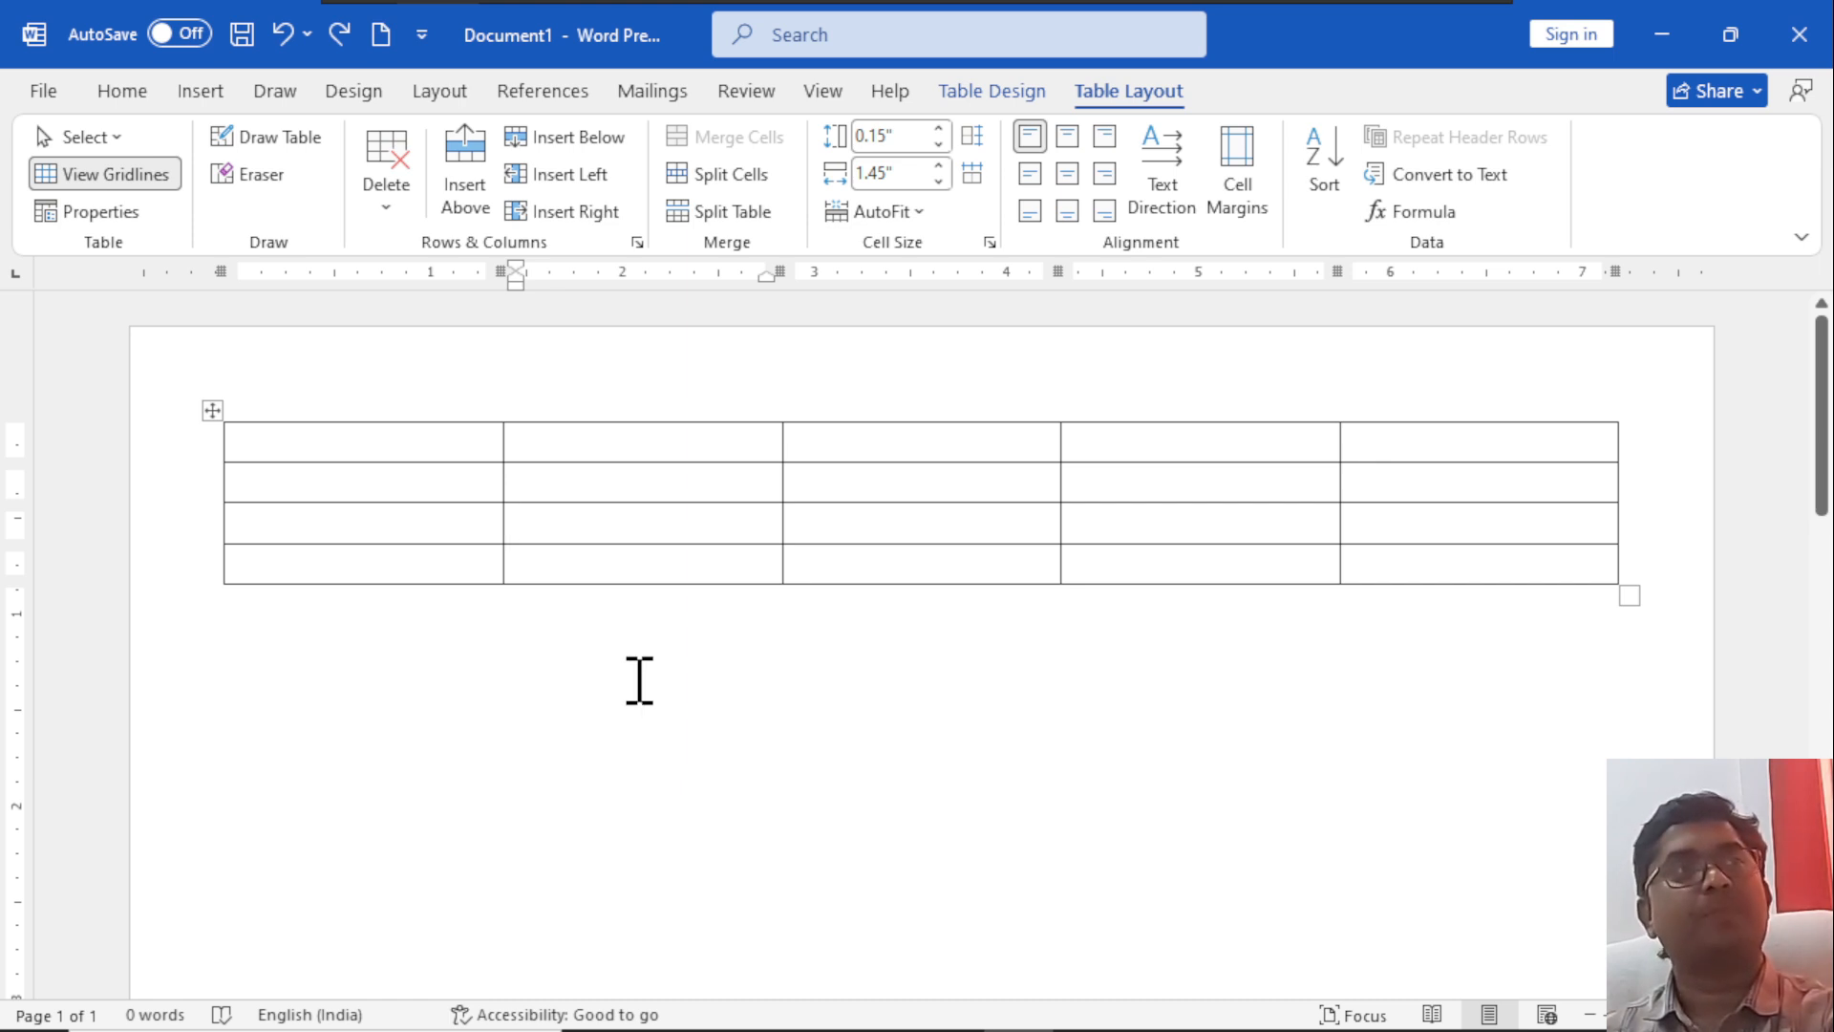
# Set the first row's height to 0.6" and the second column's width to 0.8".
pyautogui.scroll(1, 639, 680)
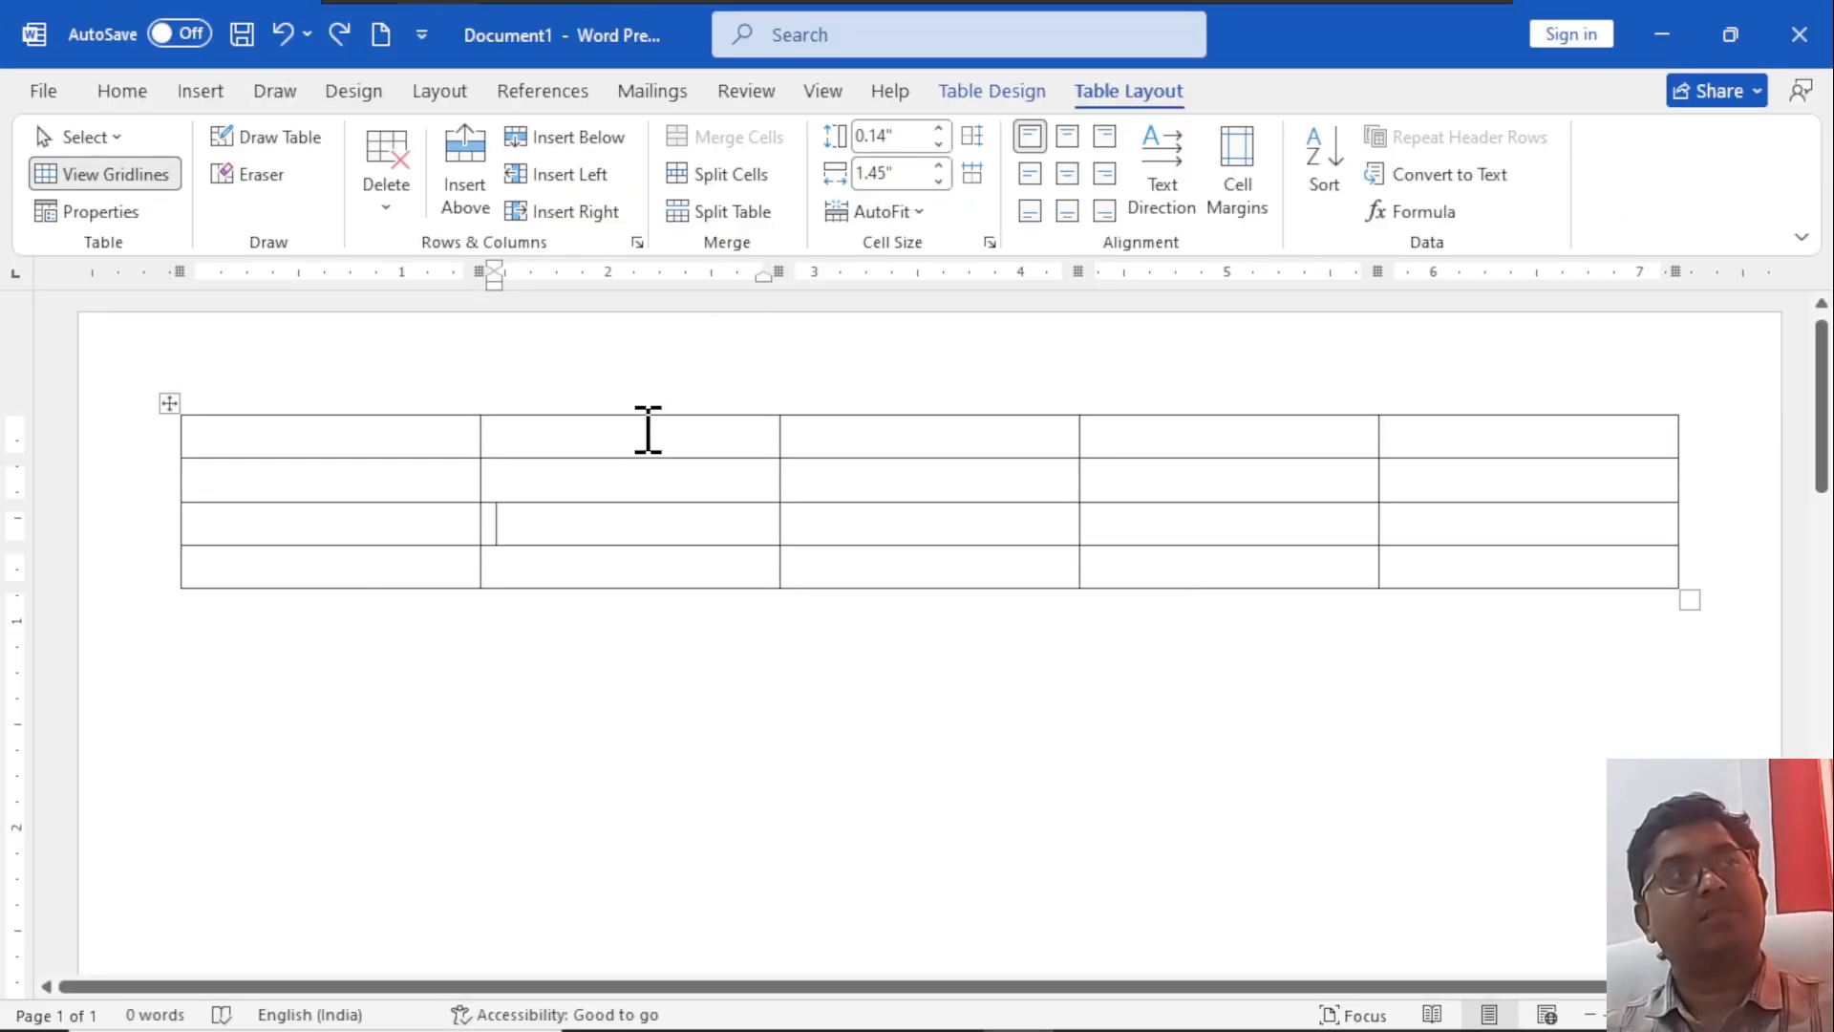
pyautogui.click(939, 128)
pyautogui.click(939, 128)
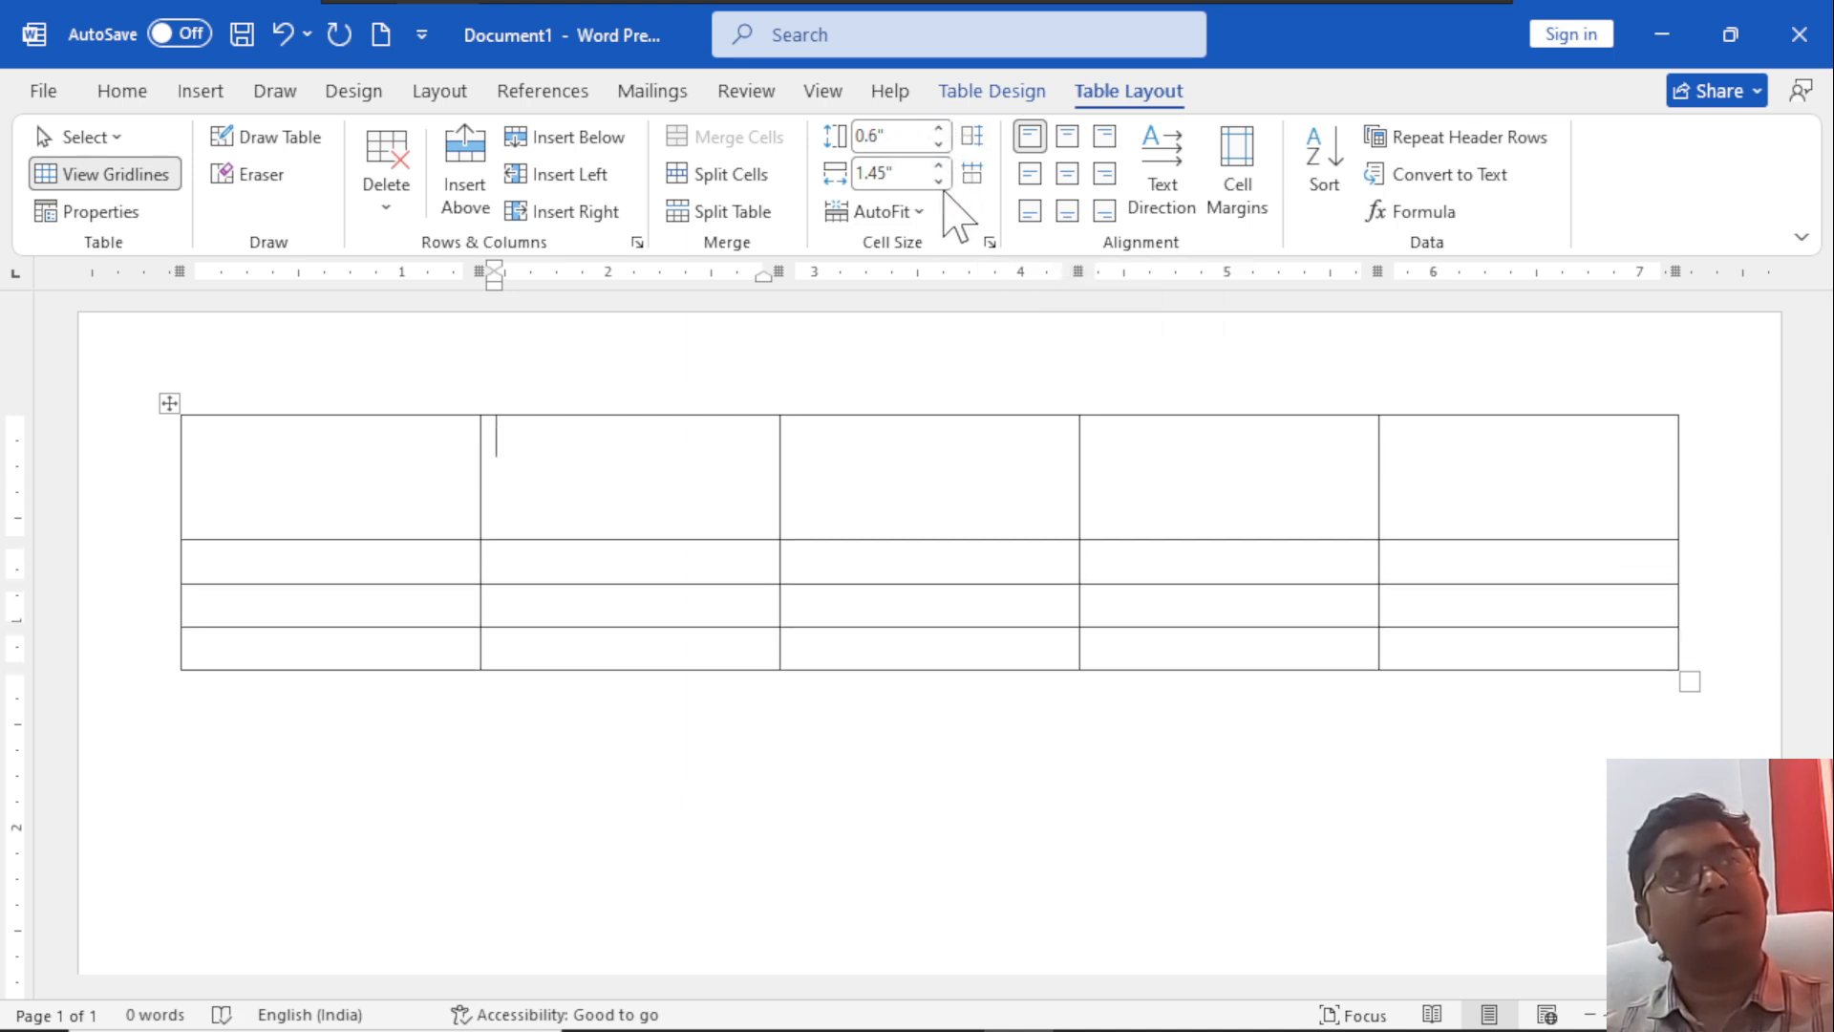
pyautogui.click(940, 181)
pyautogui.click(940, 181)
pyautogui.click(940, 181)
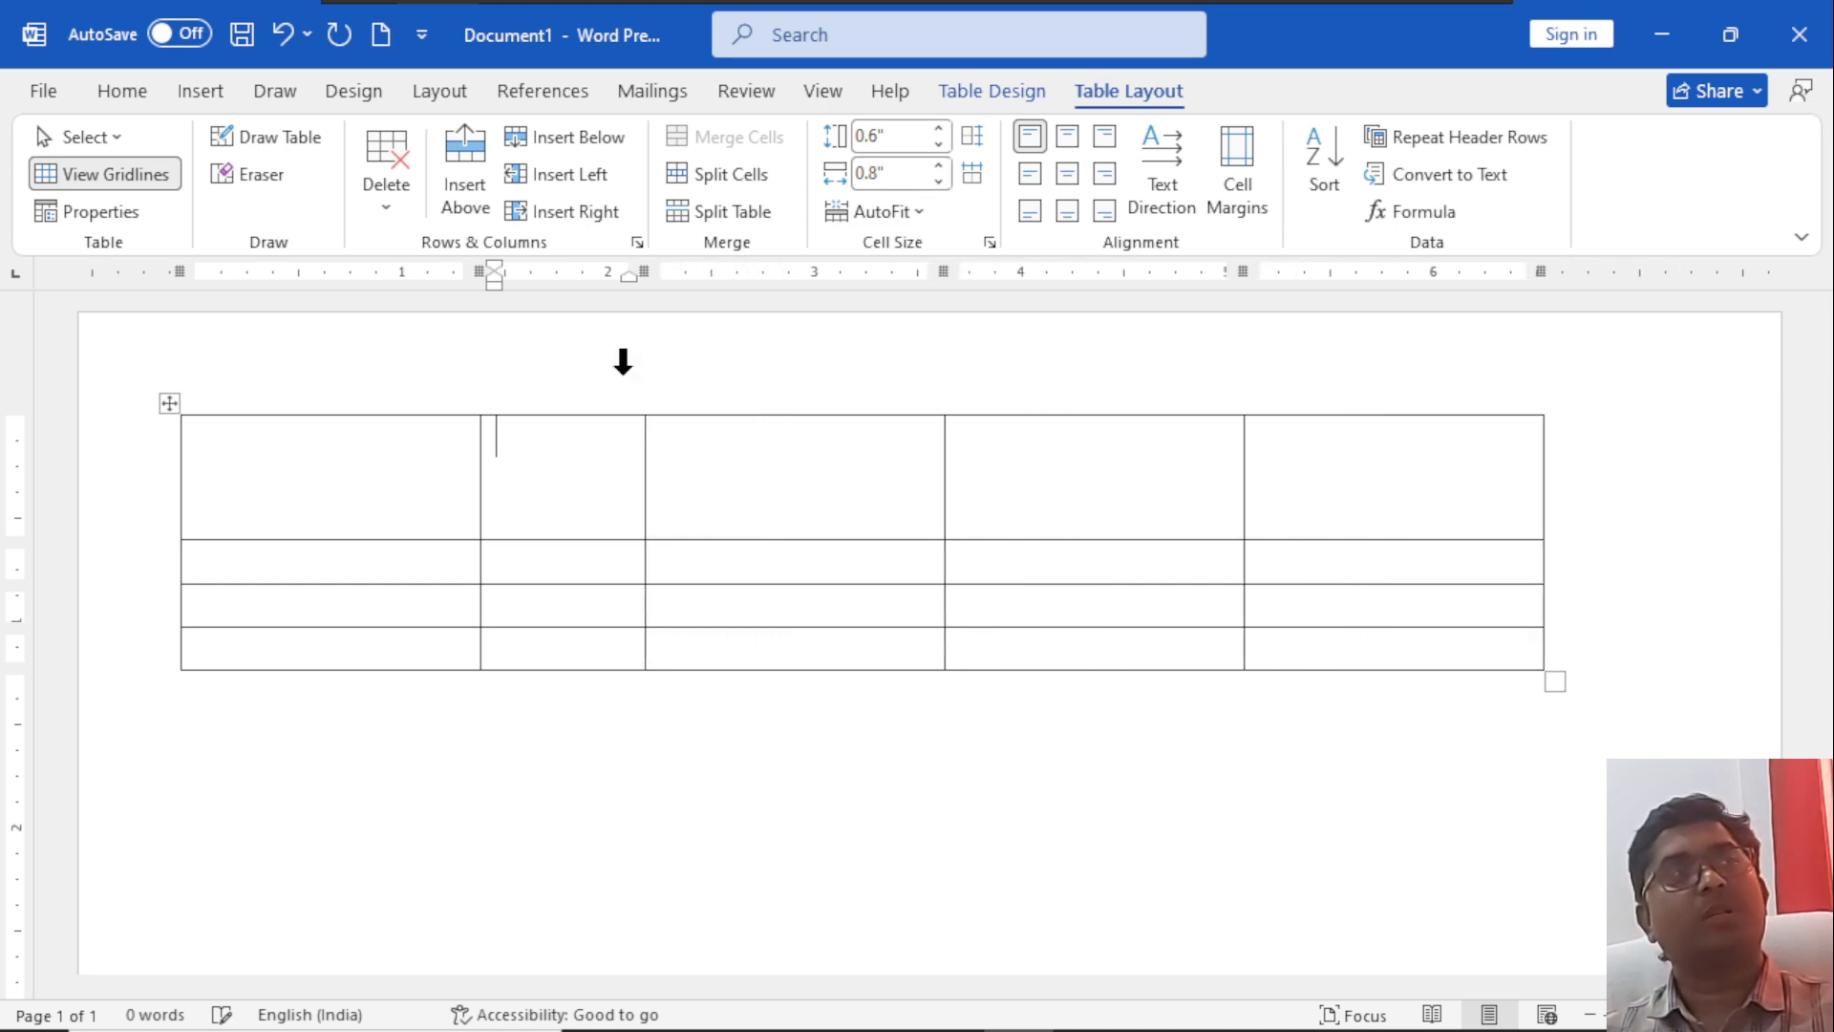
# Set the third row's height to 0.4" and the first column's width to 1".
pyautogui.click(398, 601)
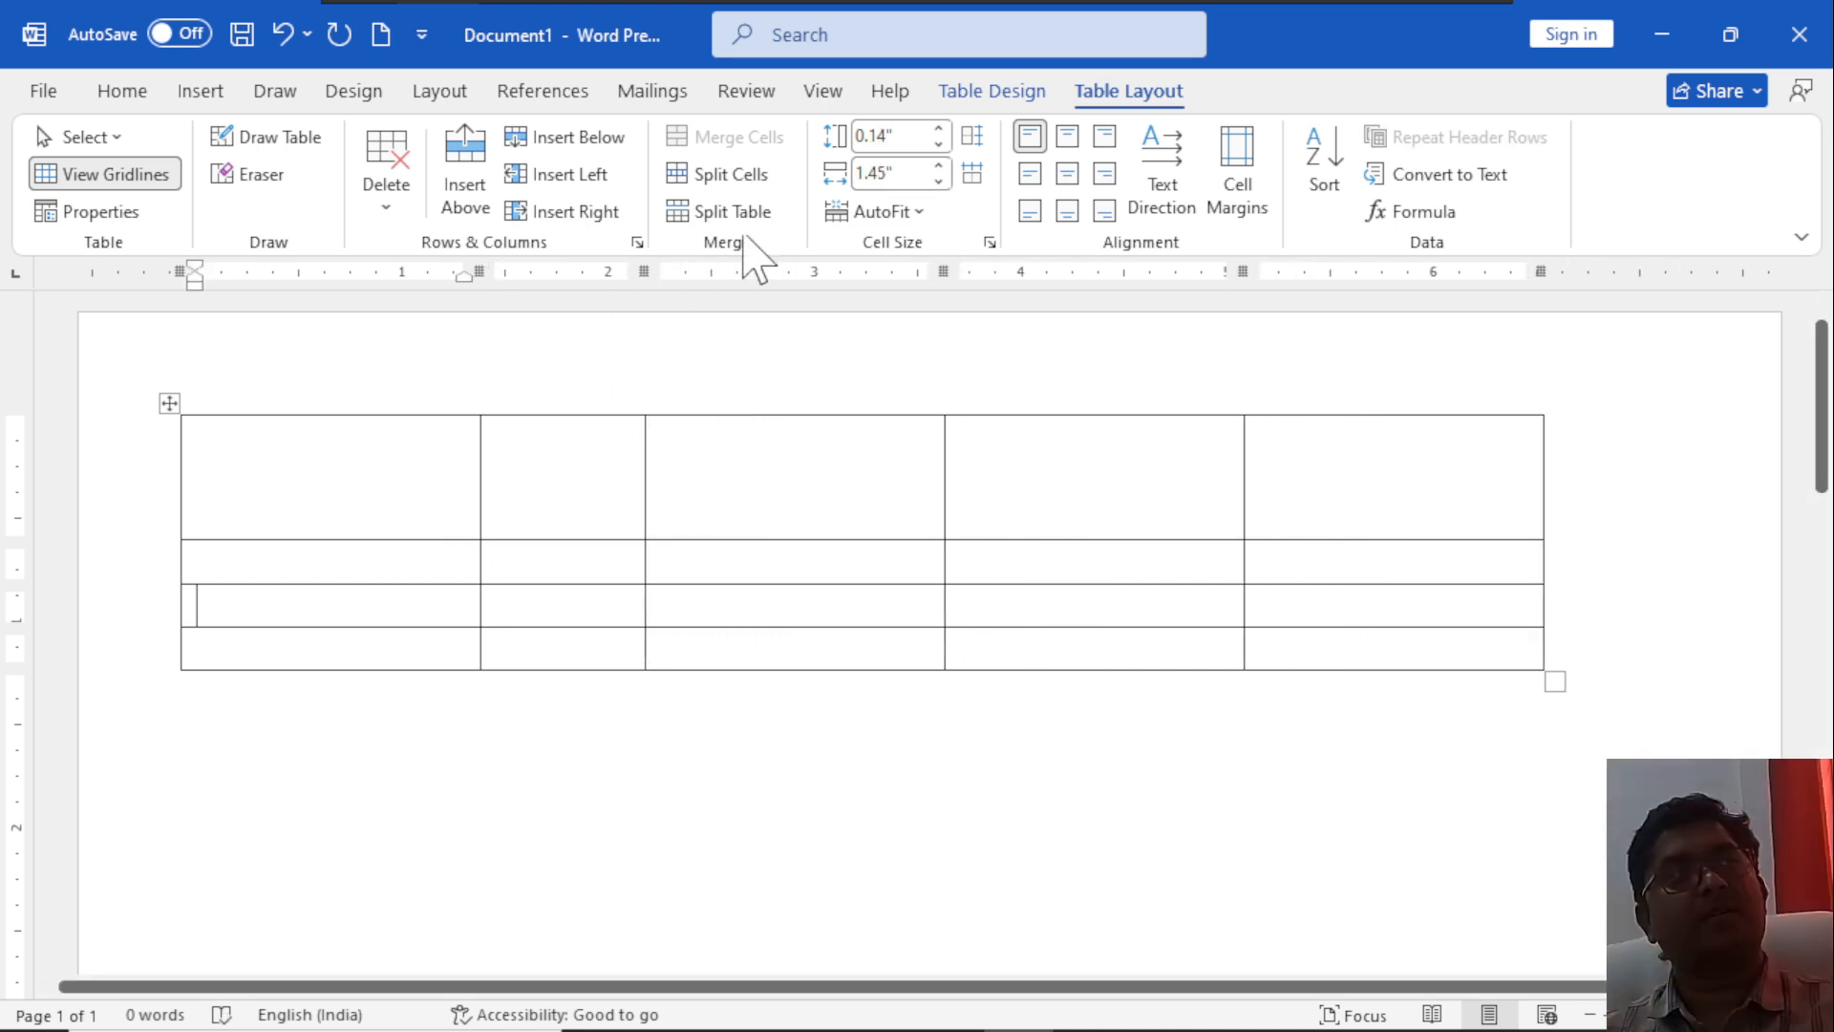
pyautogui.click(939, 128)
pyautogui.click(939, 128)
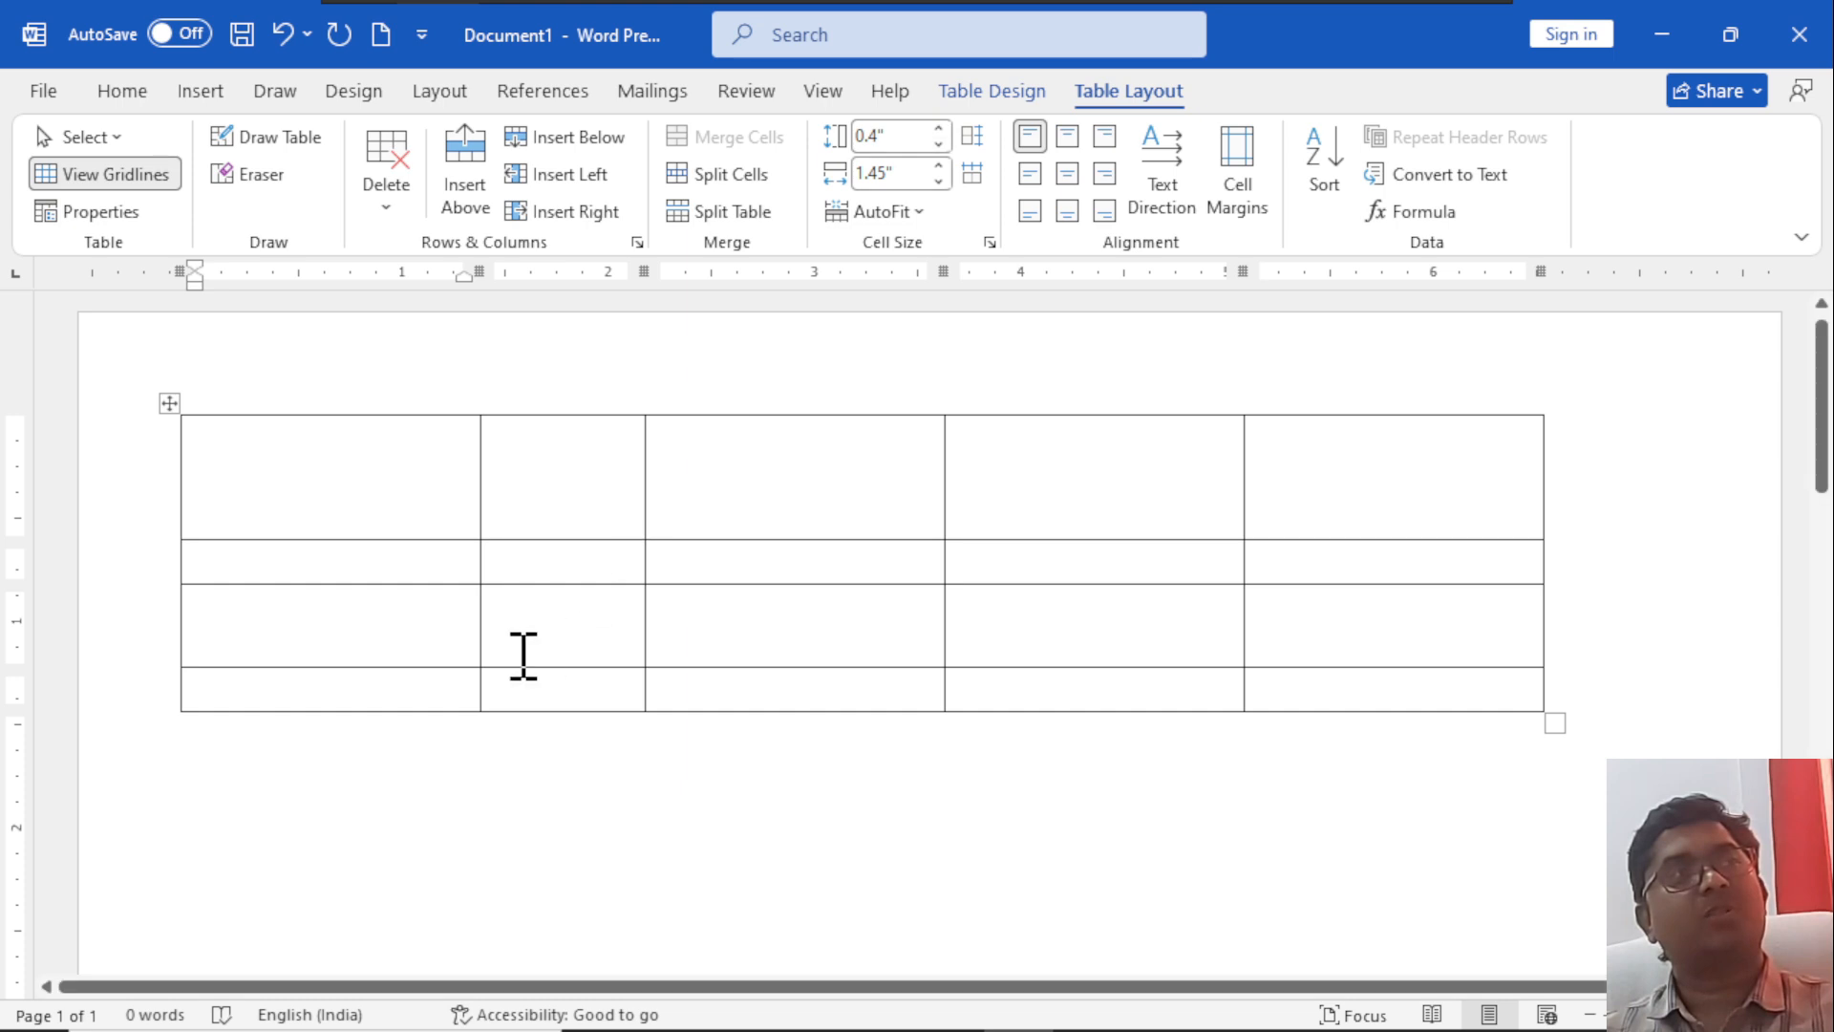
pyautogui.click(446, 683)
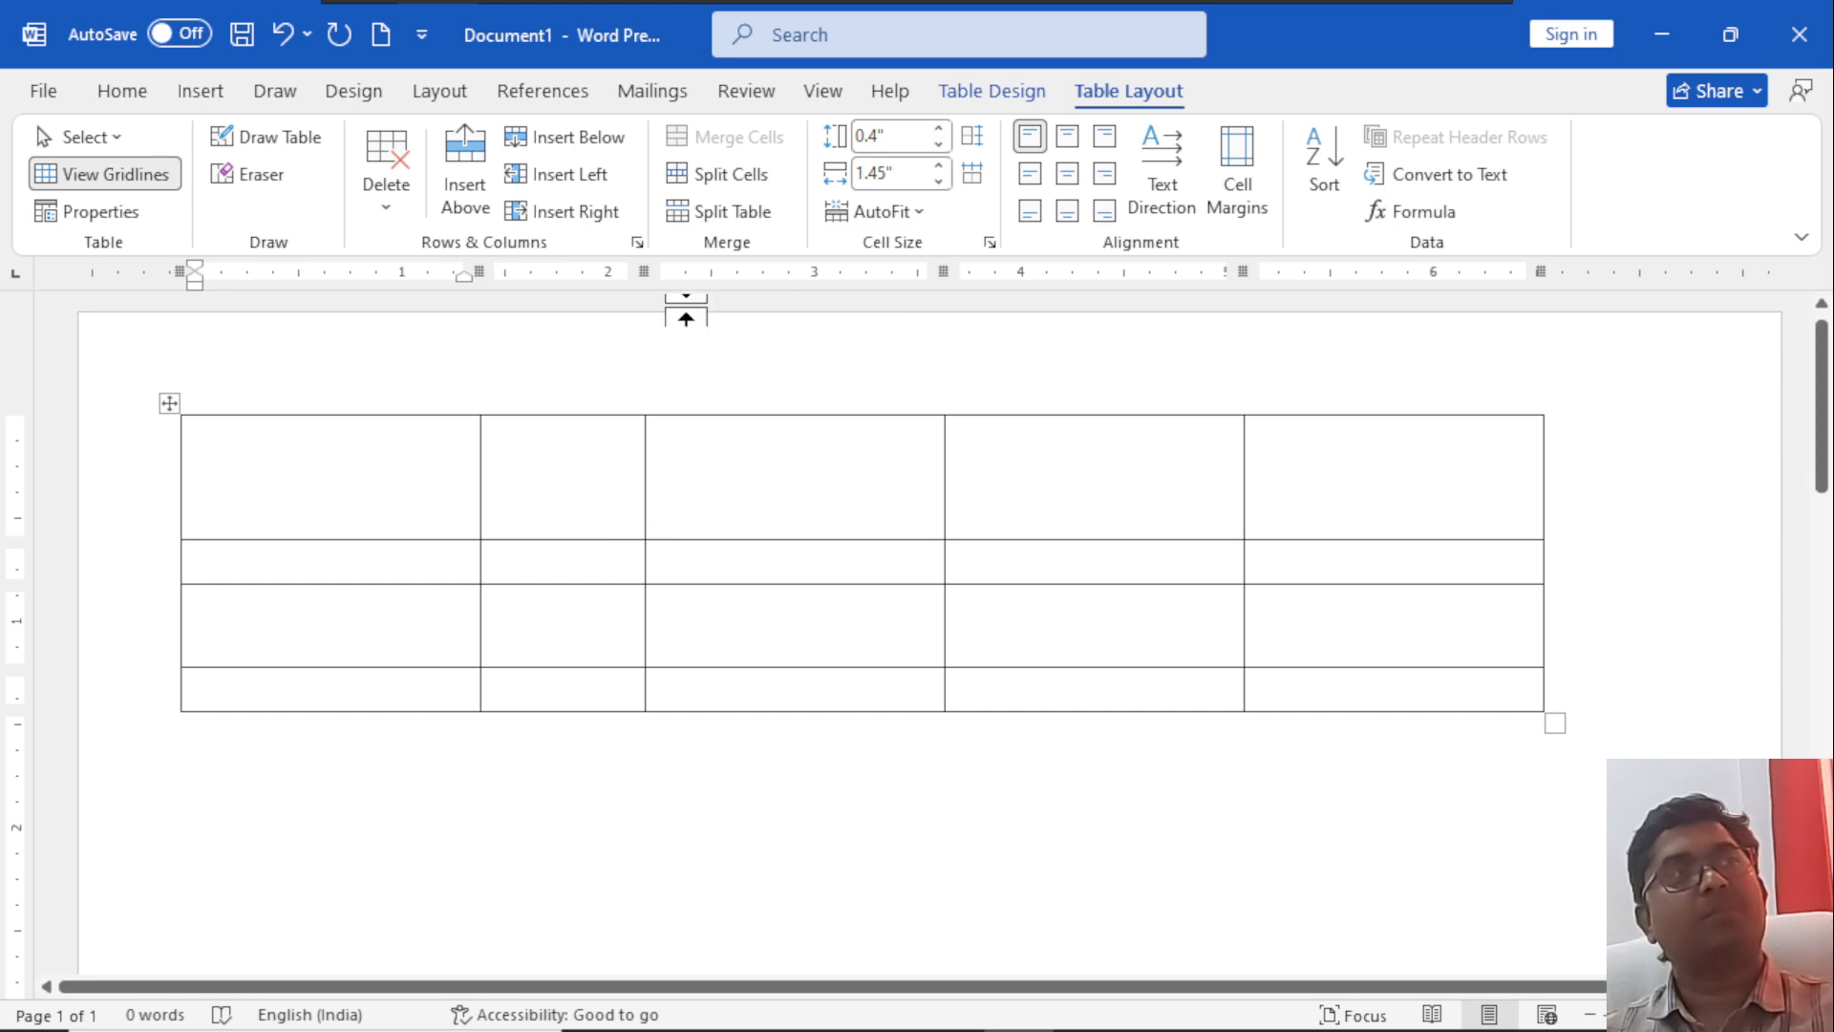
pyautogui.click(939, 180)
pyautogui.click(938, 181)
pyautogui.click(938, 181)
pyautogui.click(938, 180)
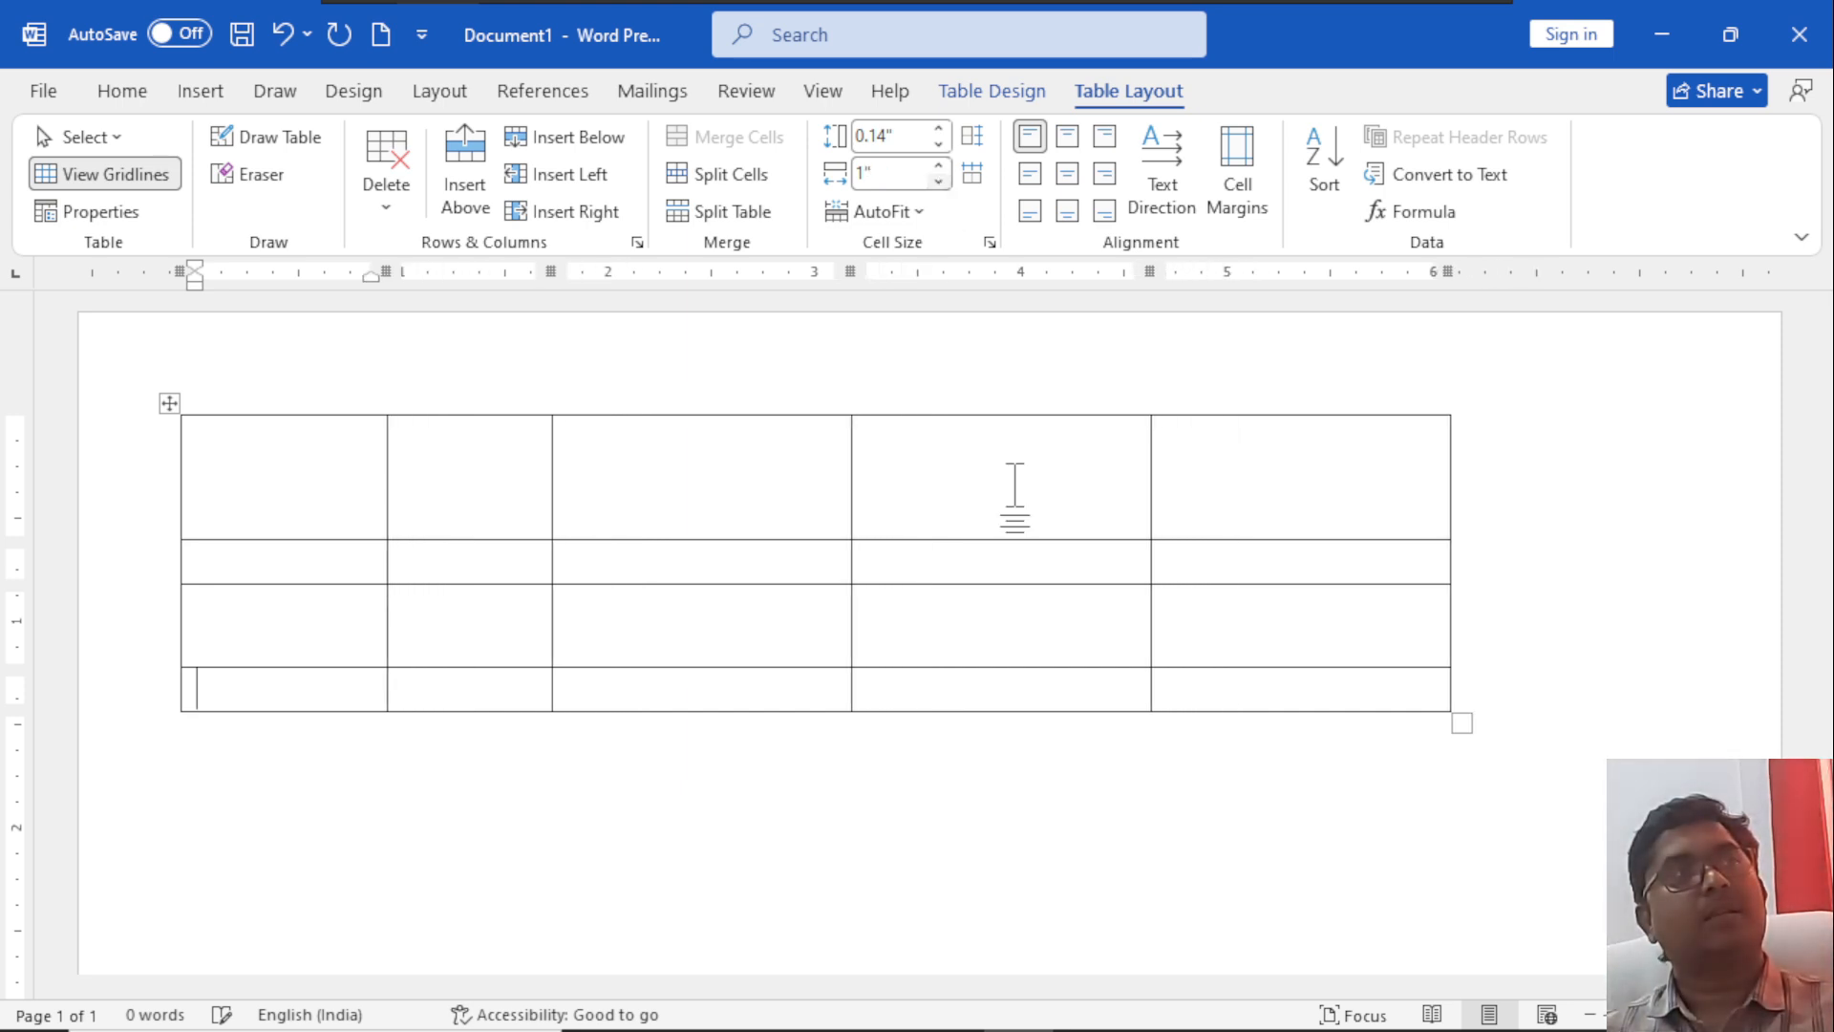
# Set the width of the table's last column to 1.9".
pyautogui.click(1220, 485)
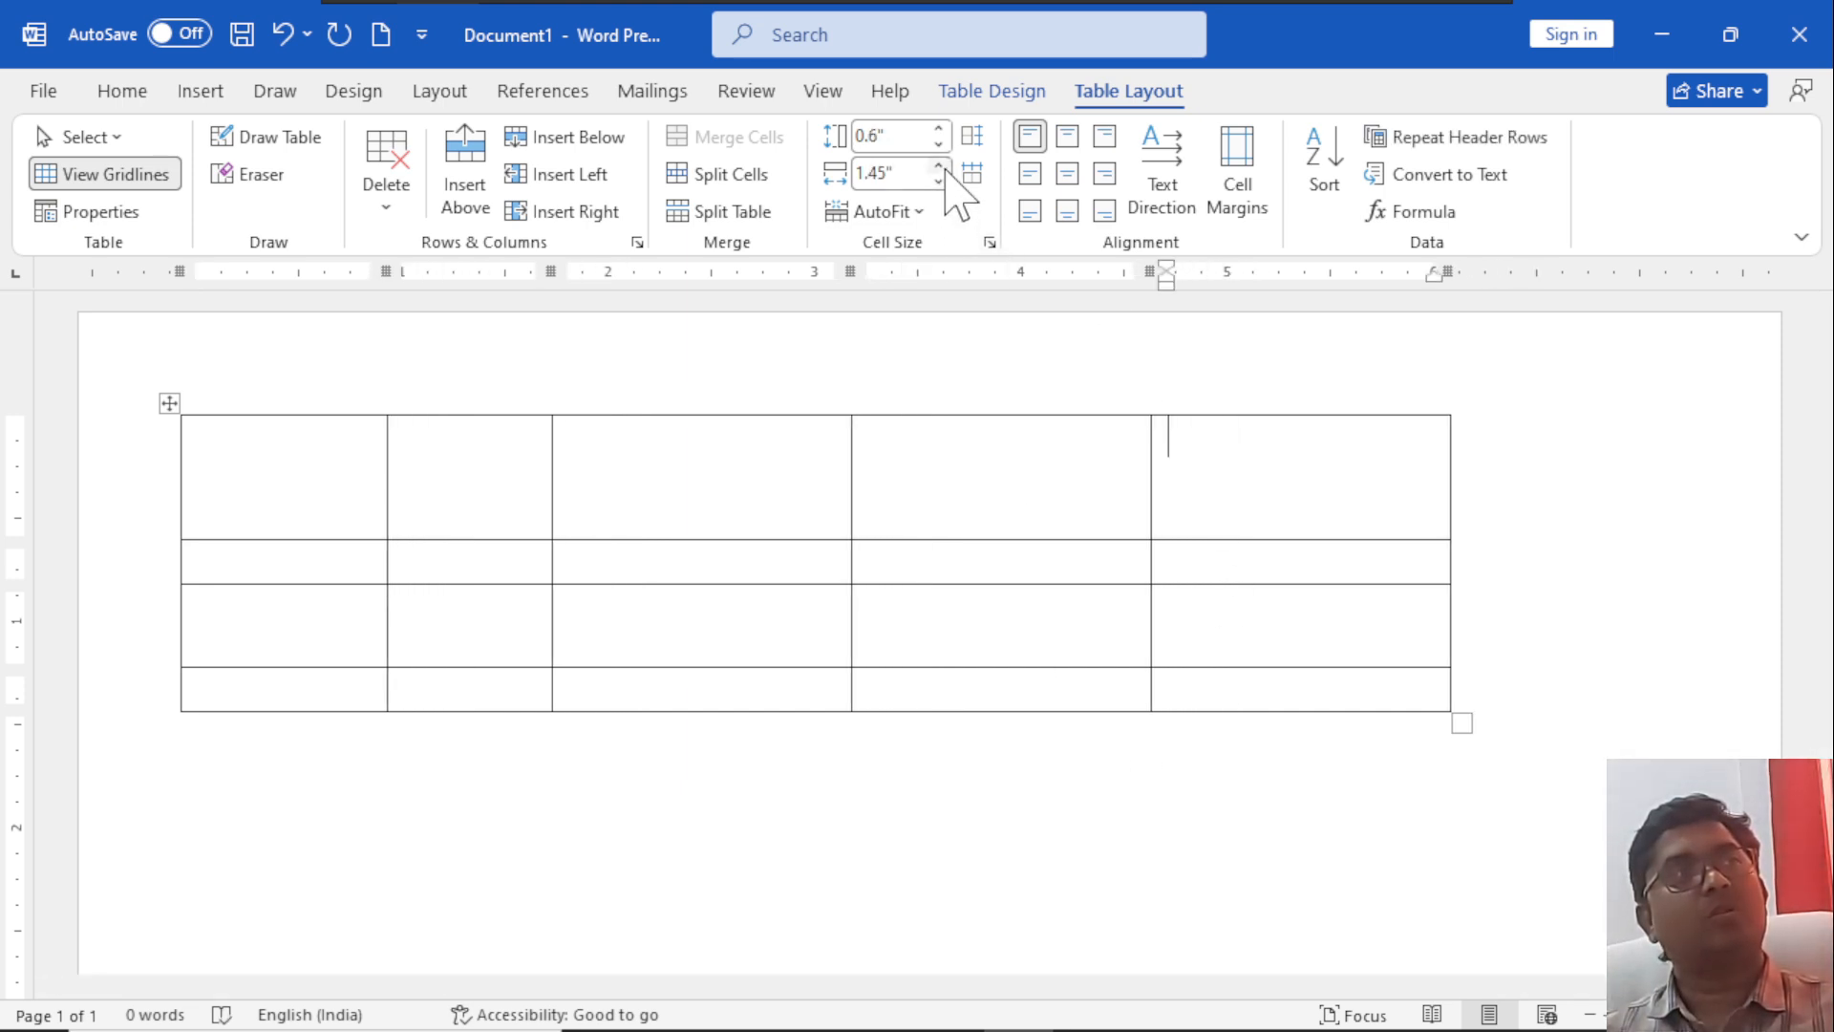
pyautogui.click(938, 166)
pyautogui.click(939, 166)
pyautogui.click(938, 166)
pyautogui.click(938, 167)
pyautogui.click(939, 166)
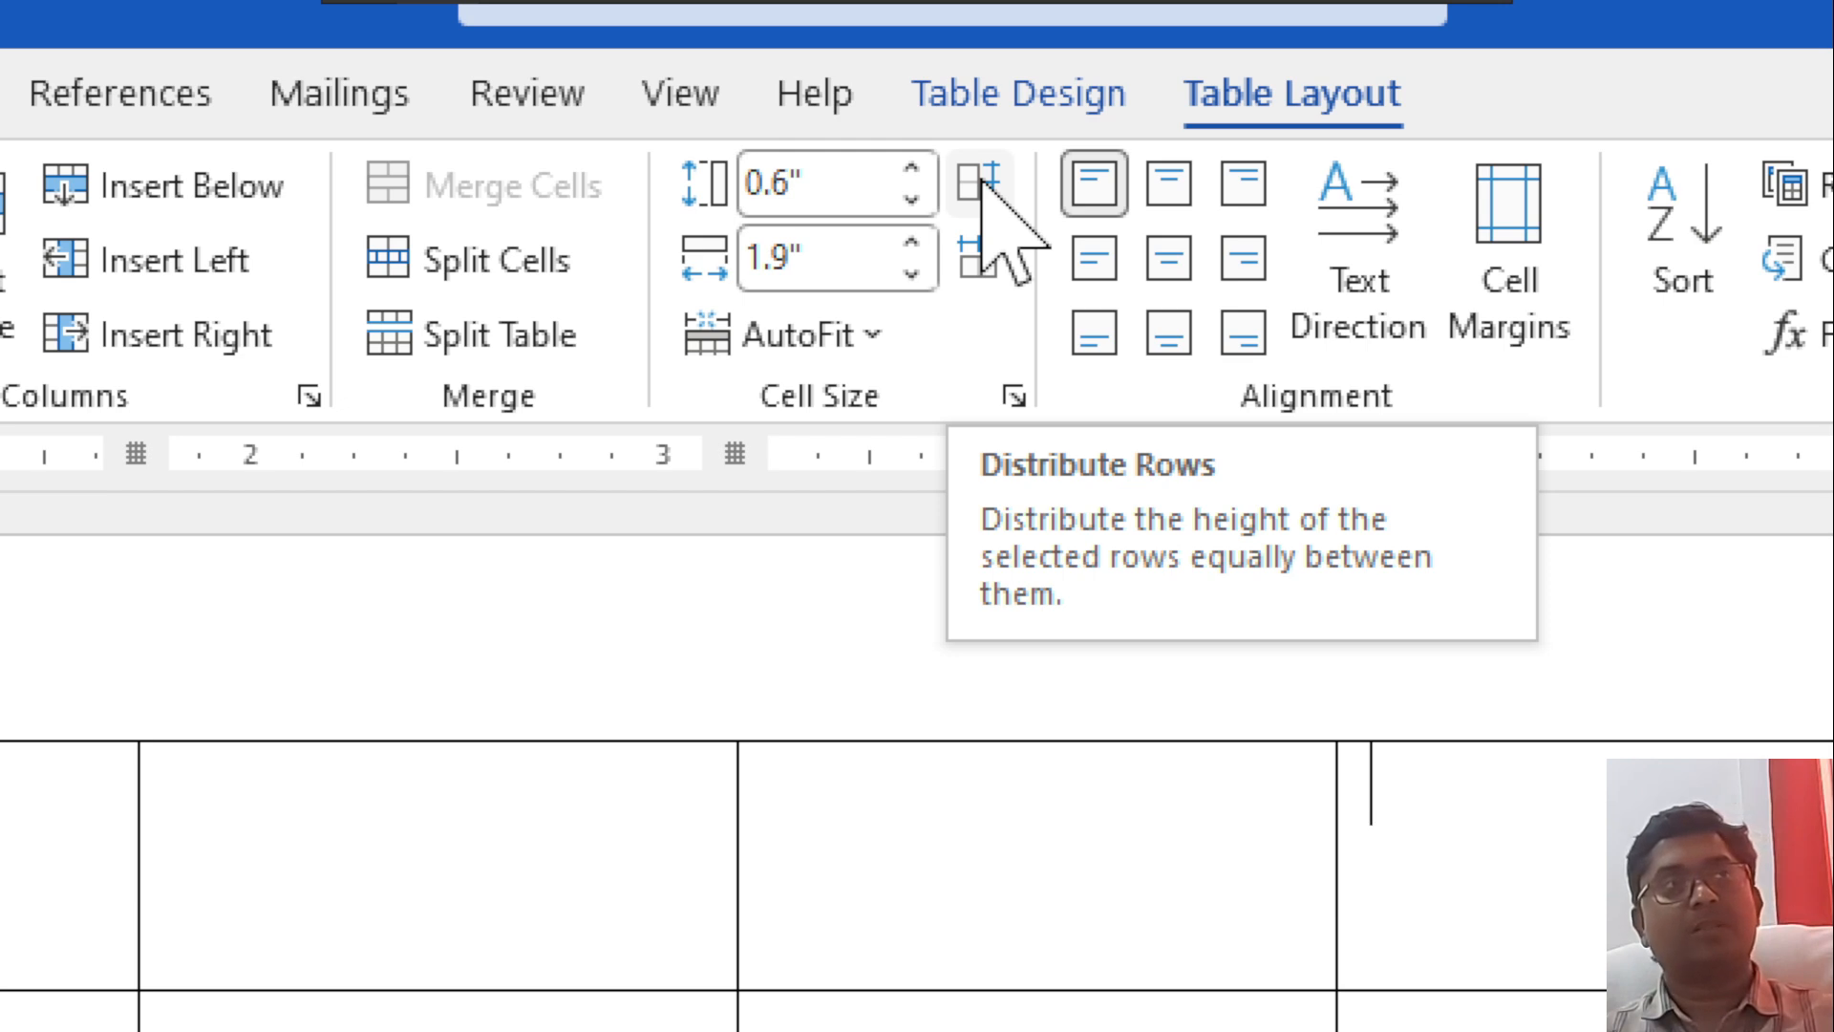
# Distribute the table's rows and columns so that all heights and all widths are equal.
pyautogui.click(983, 187)
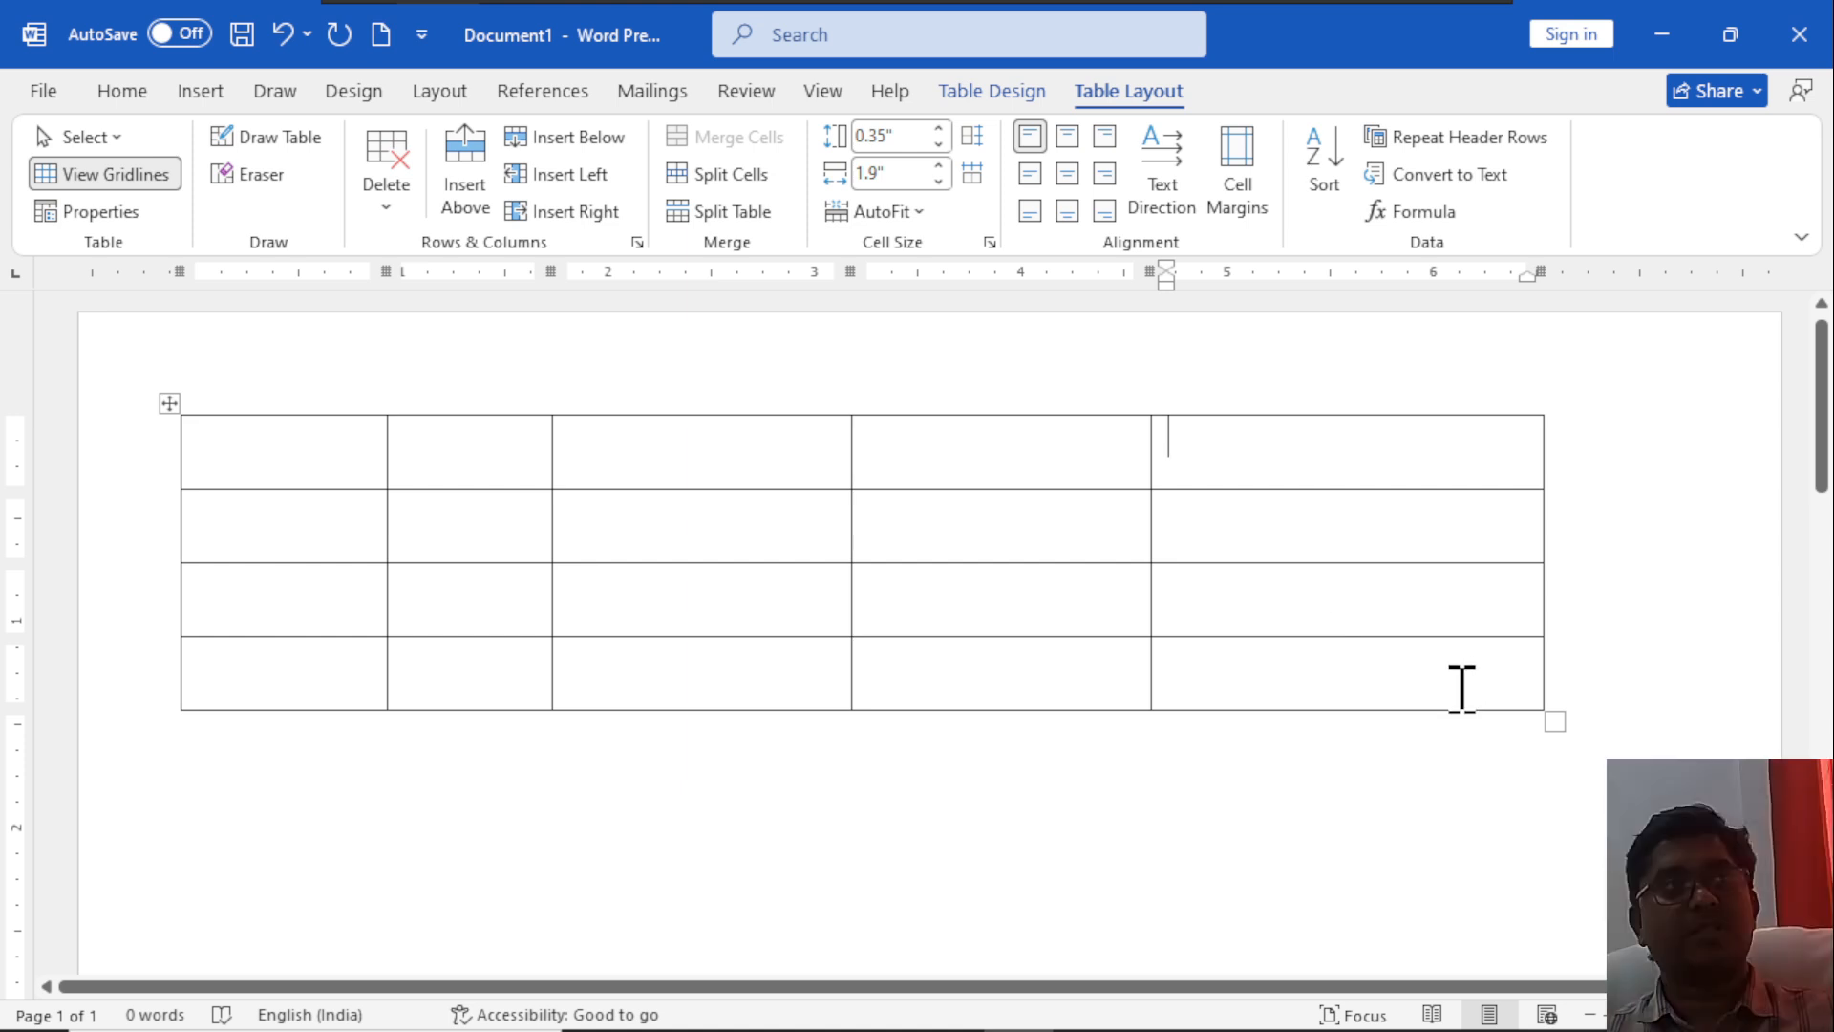
pyautogui.click(974, 177)
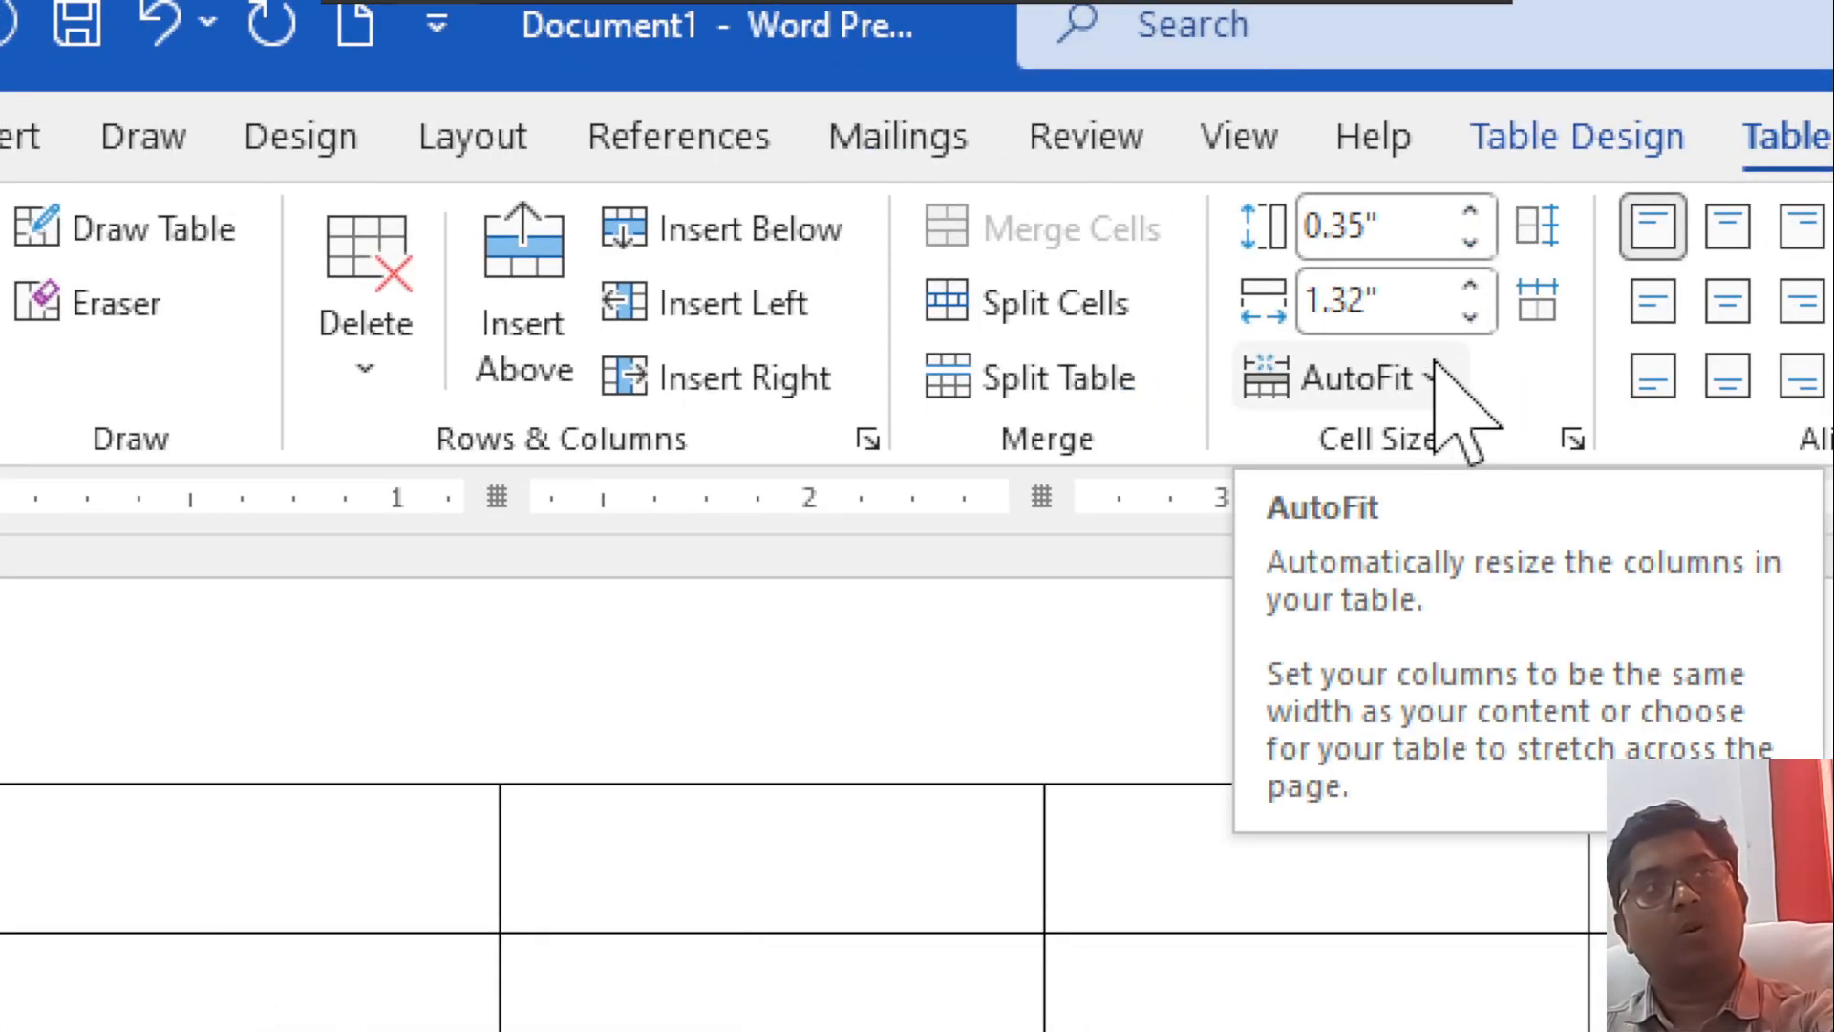
# Fill the cells of the first row with the numbers 1, 2, 3, 4 and 5.
pyautogui.click(1432, 375)
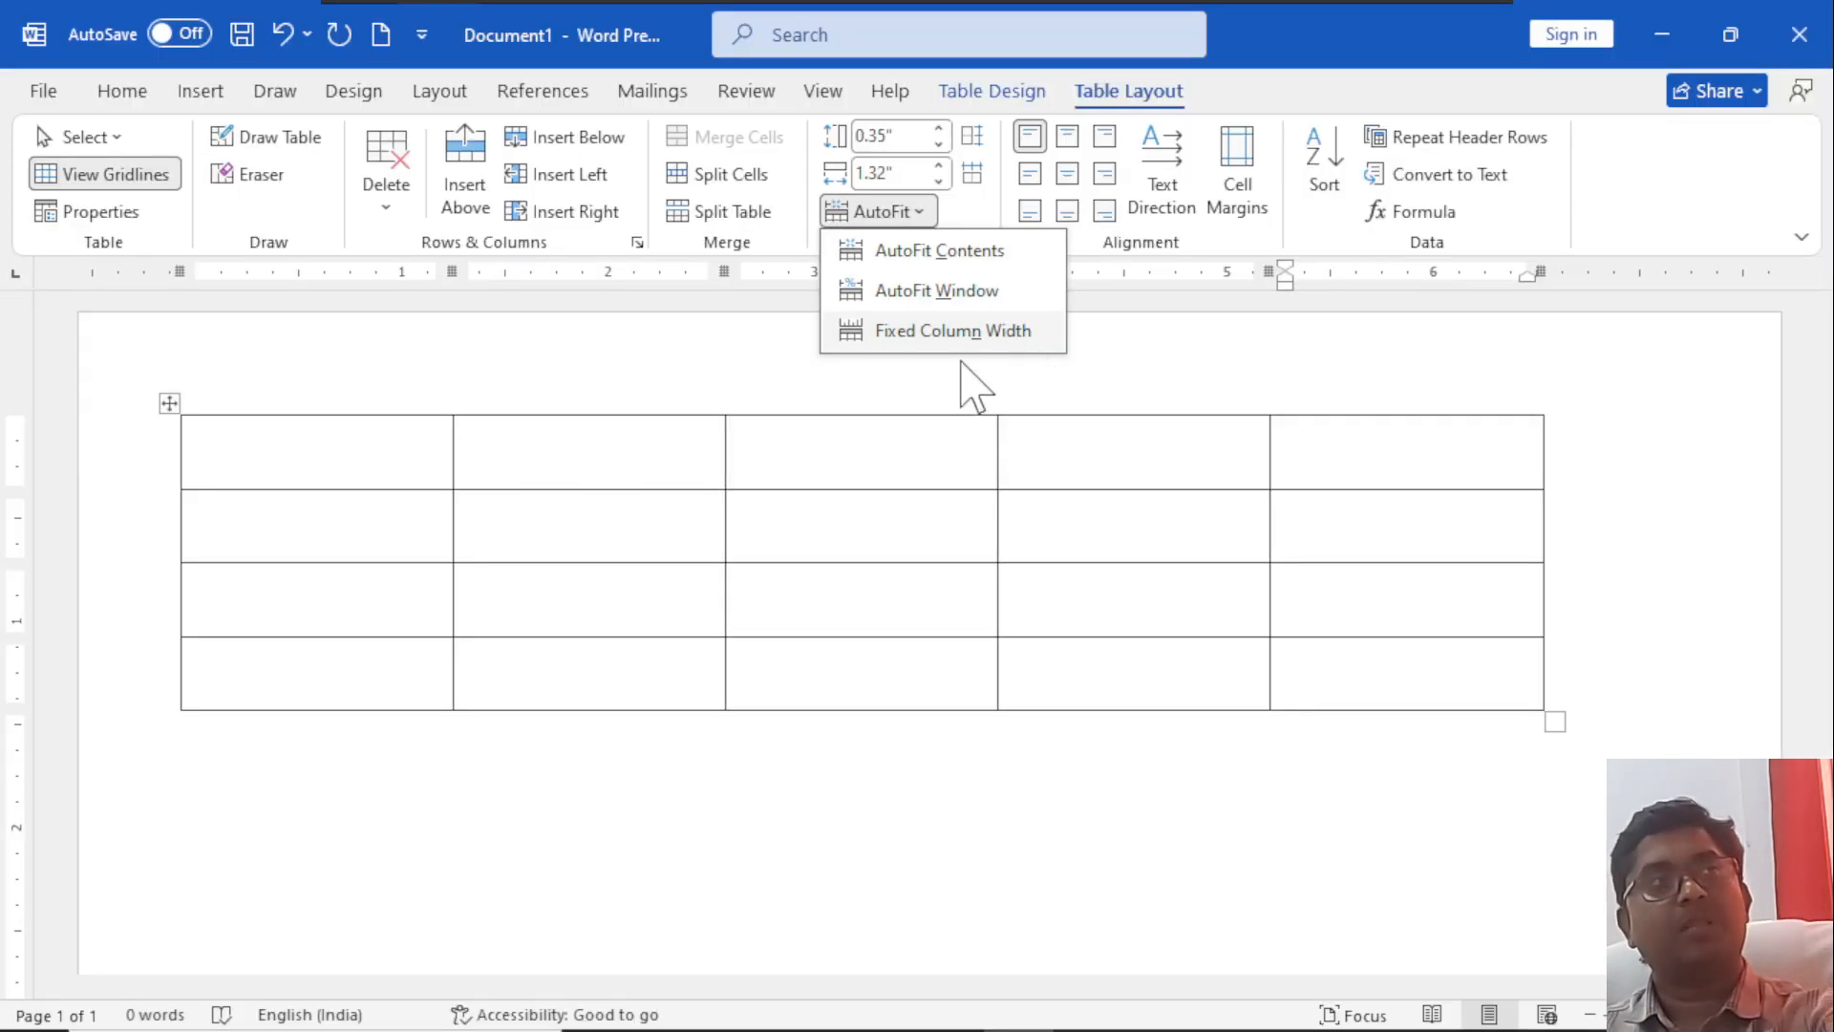
pyautogui.click(372, 459)
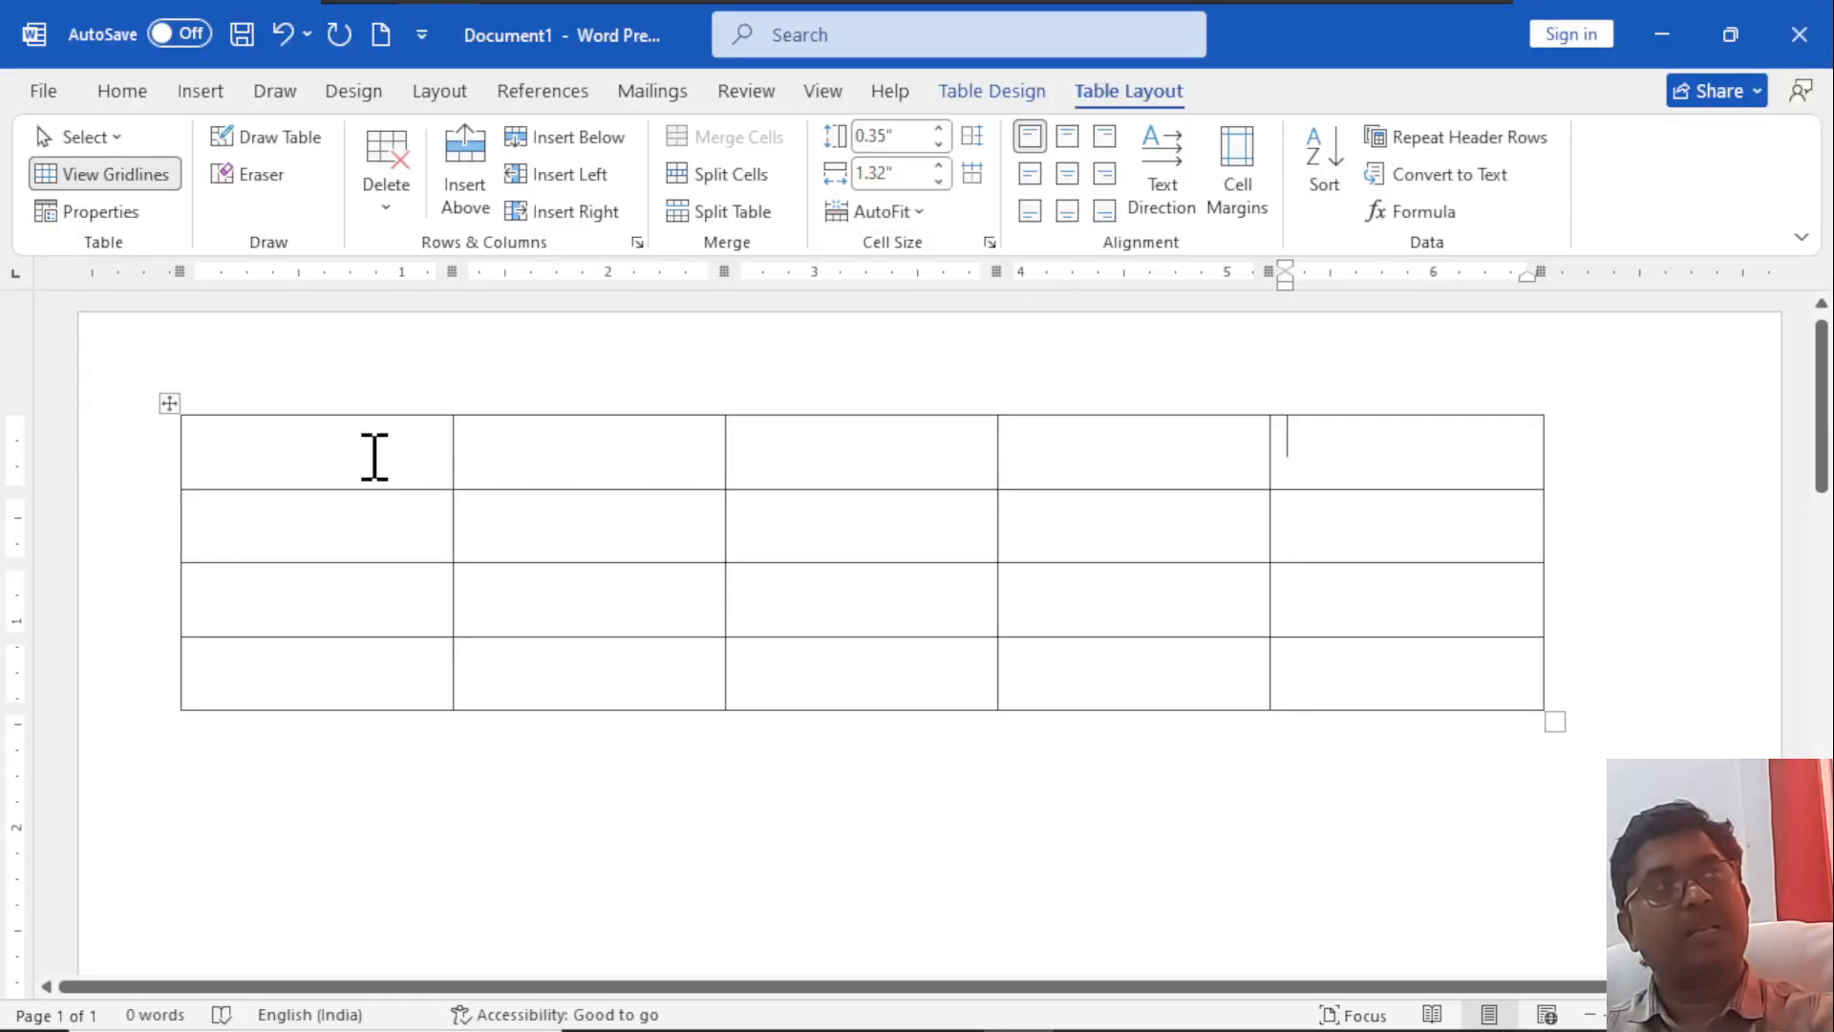
pyautogui.write('1')
pyautogui.press('Tab')
pyautogui.write('2')
pyautogui.press('Tab')
pyautogui.write('3')
pyautogui.press('Tab')
pyautogui.write('4')
pyautogui.press('Tab')
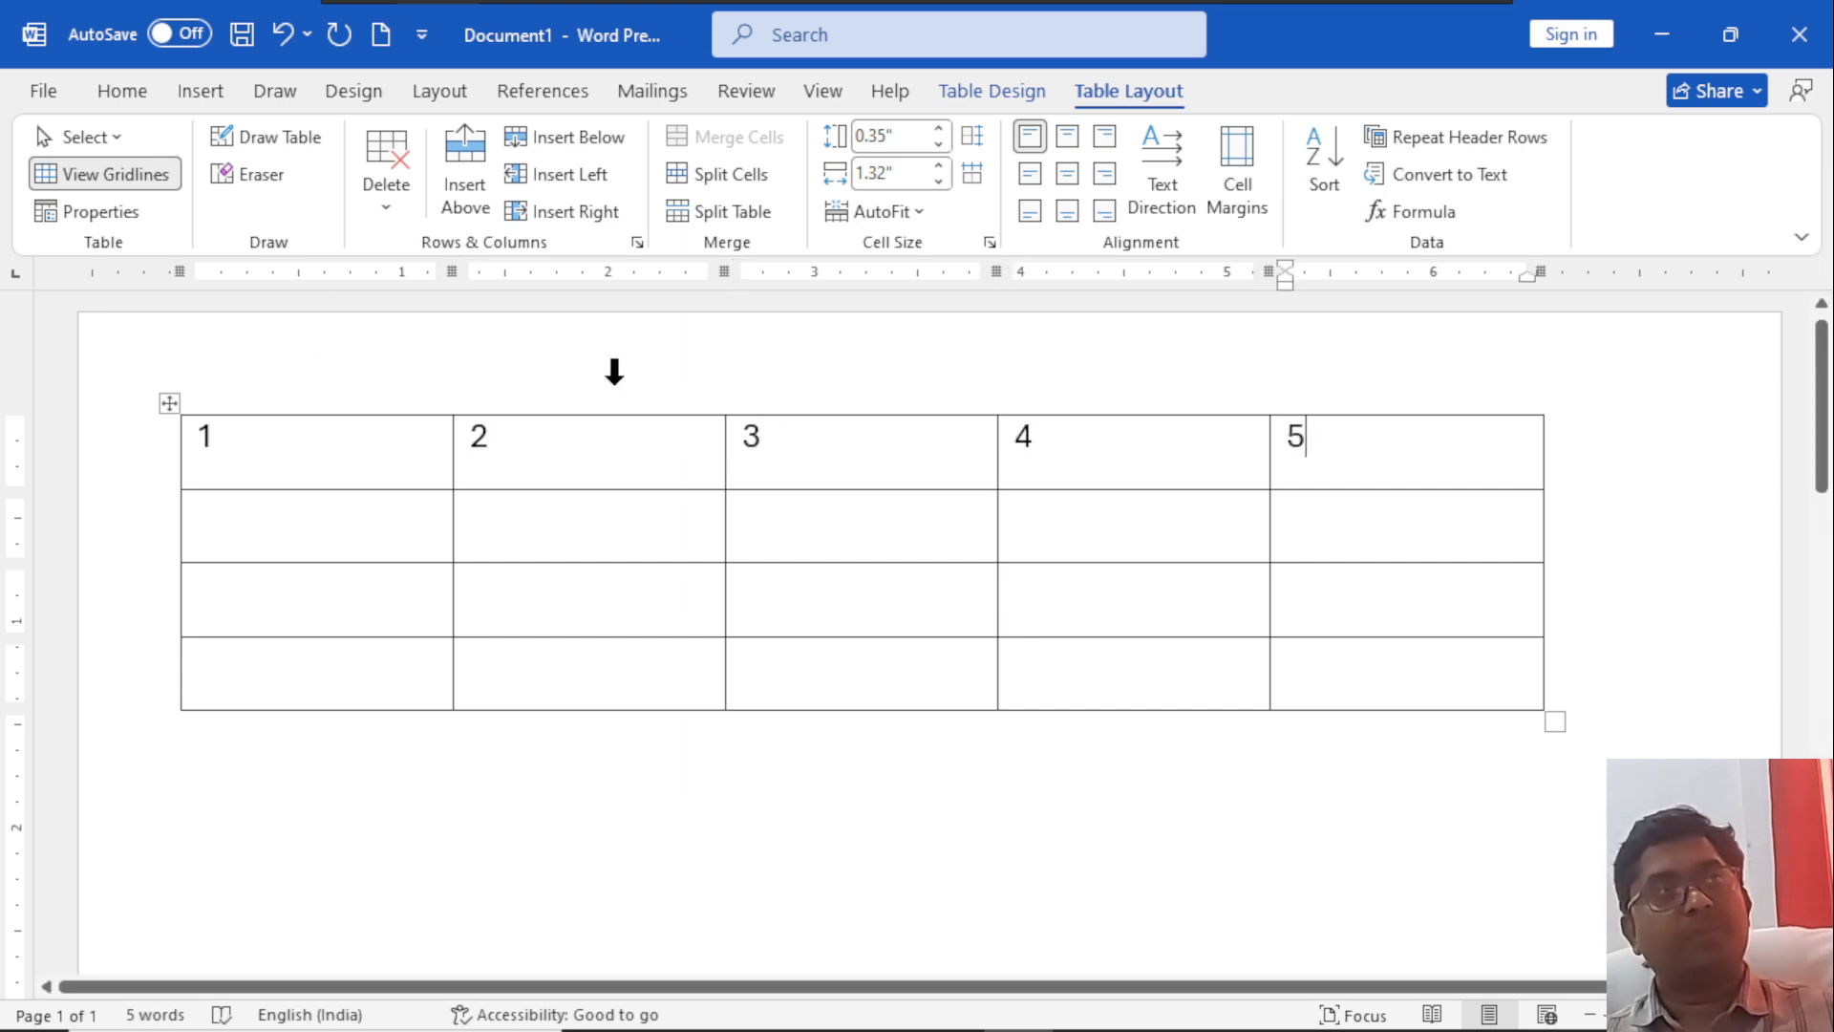
# Fit the table's column widths to their contents with AutoFit Contents.
pyautogui.click(919, 213)
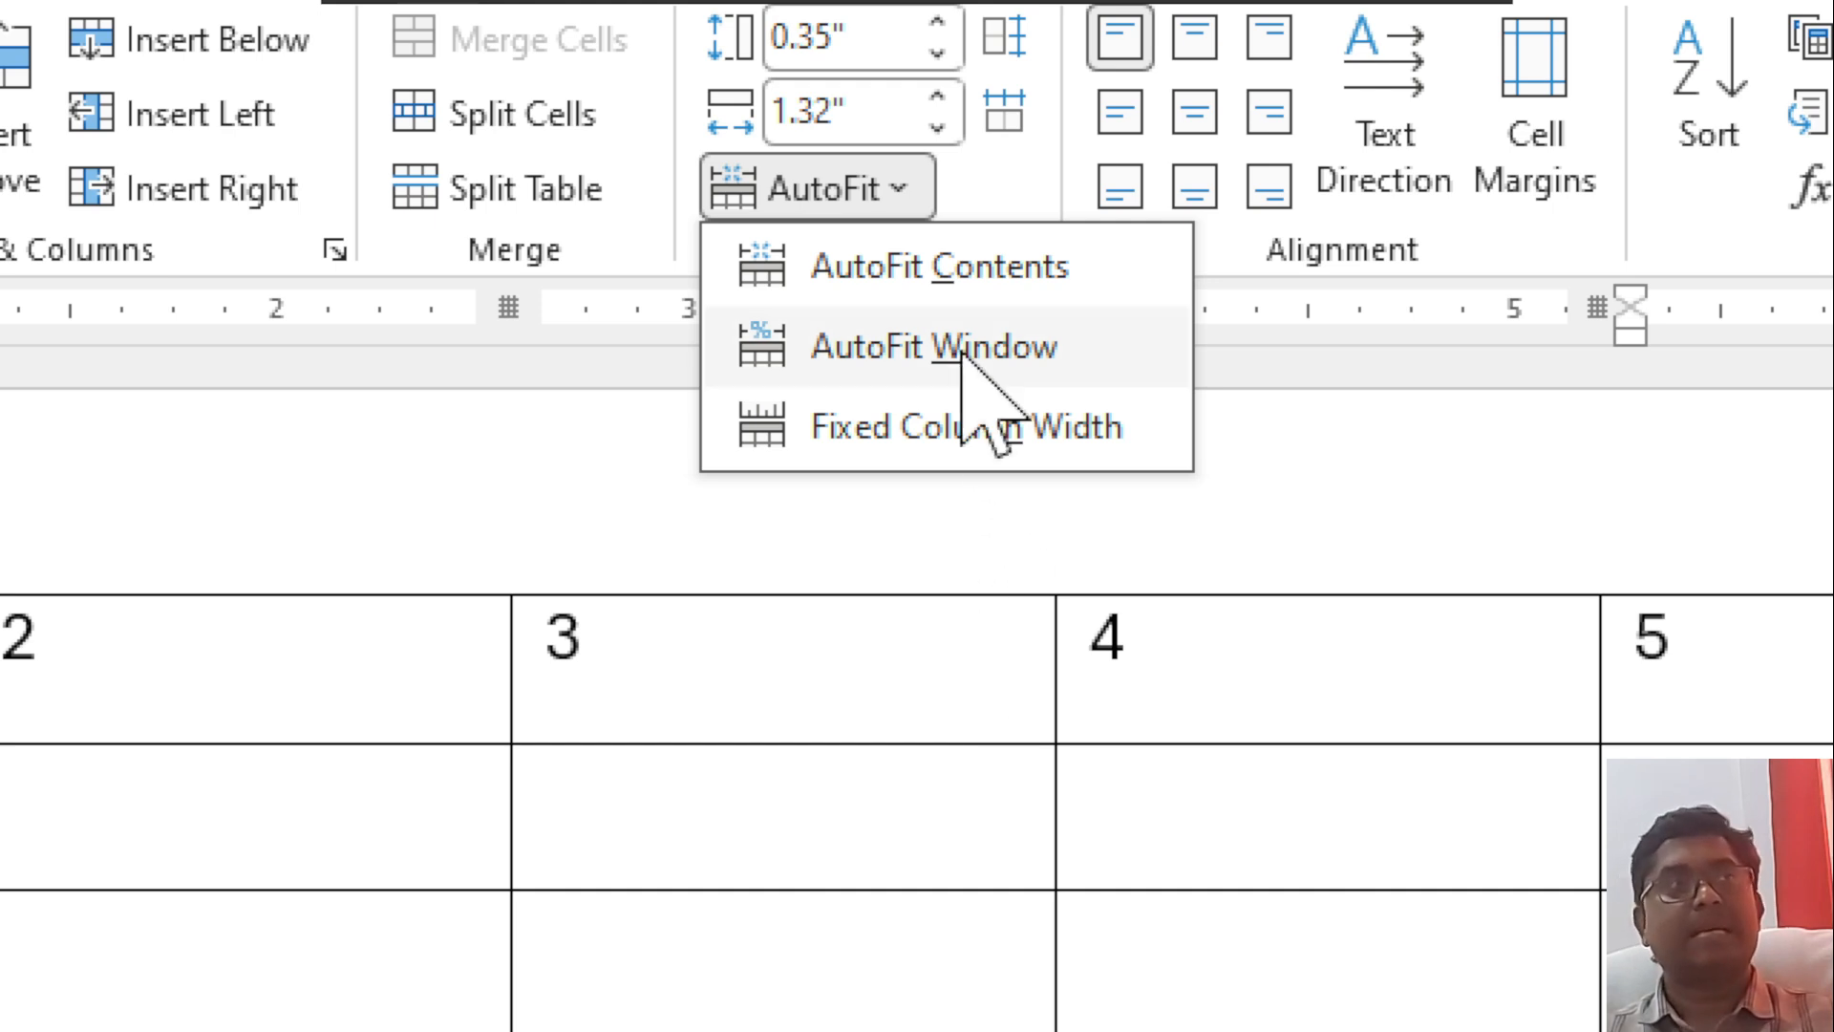
pyautogui.click(971, 289)
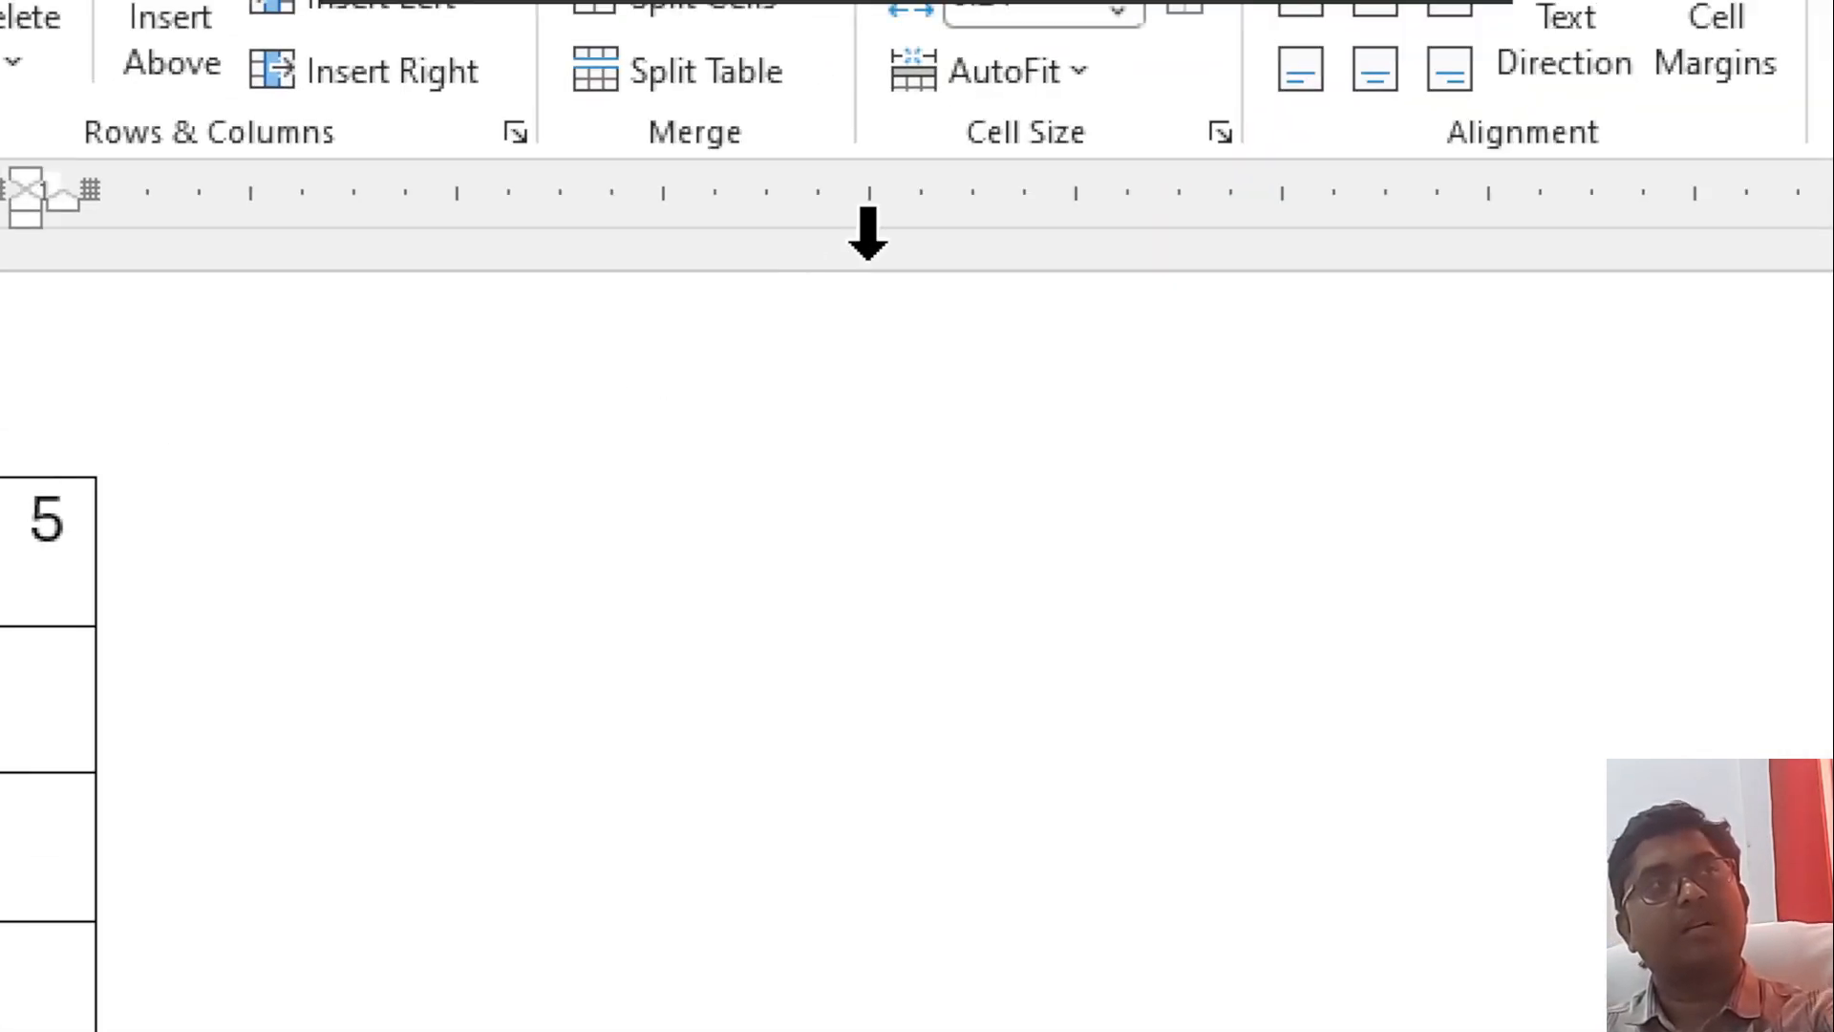
# Stretch the table to the full page width with AutoFit Window.
pyautogui.click(1088, 162)
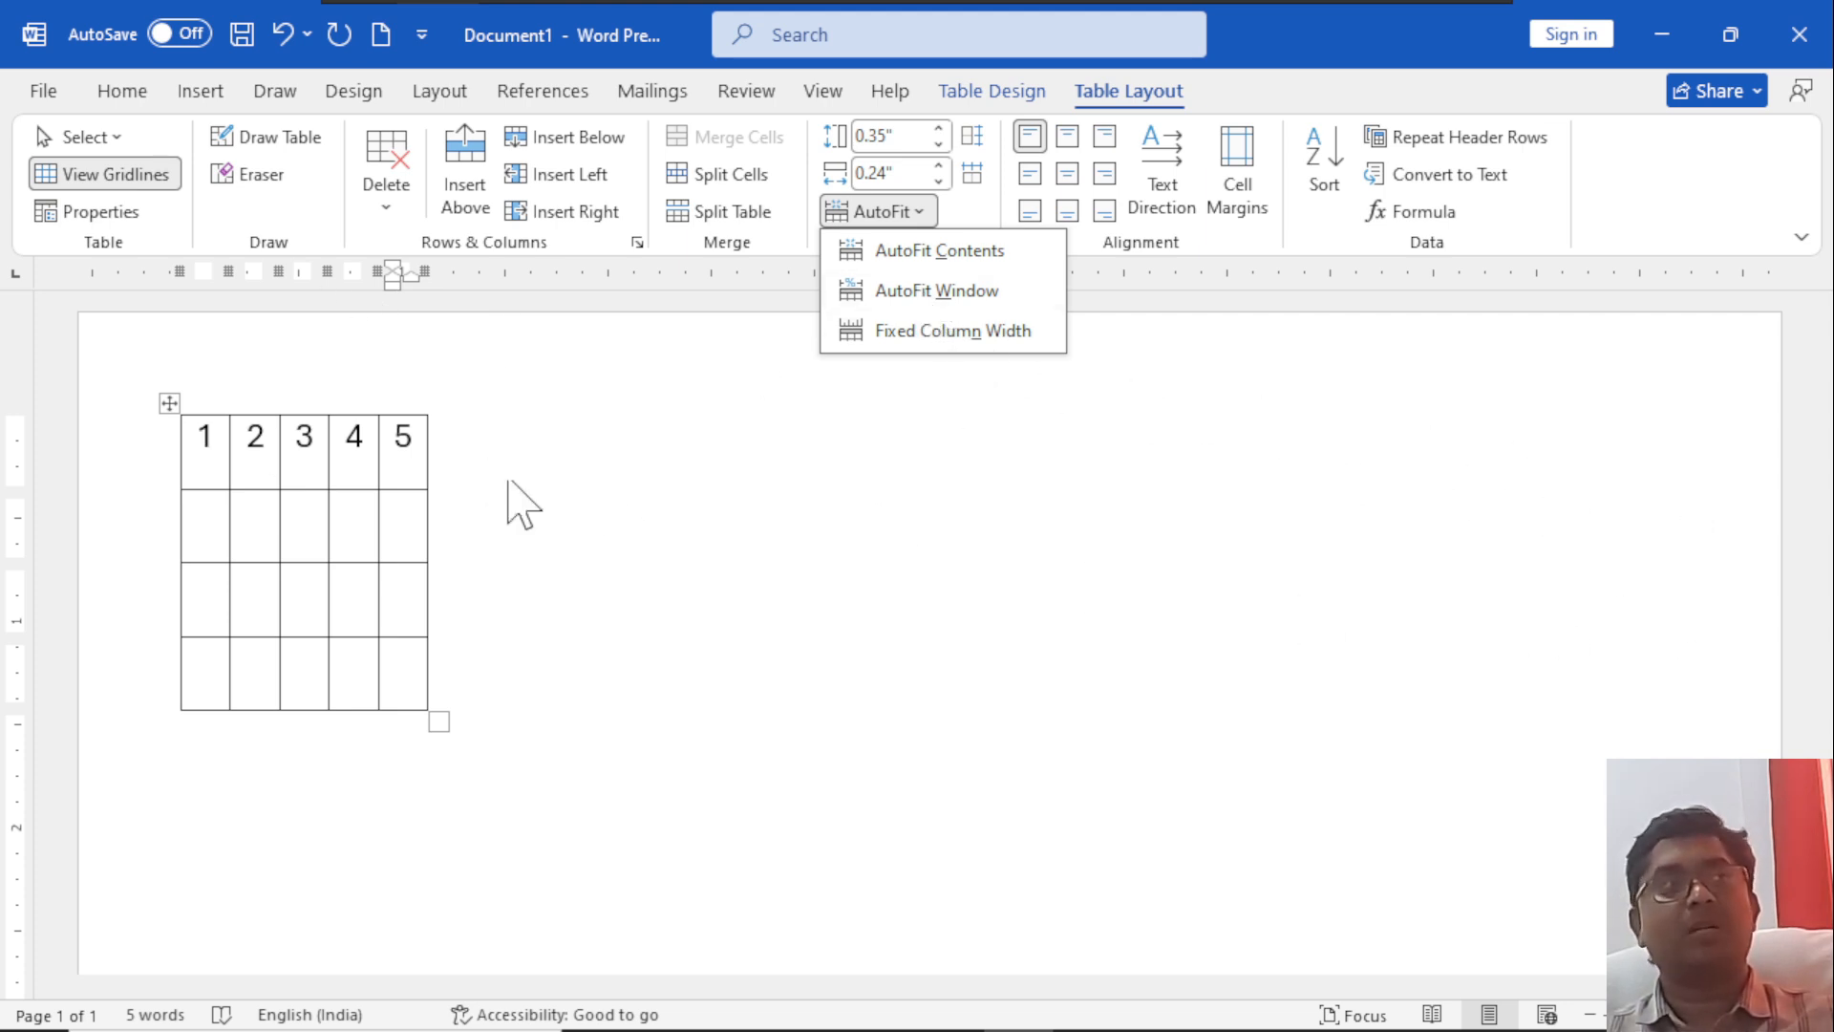
pyautogui.click(945, 291)
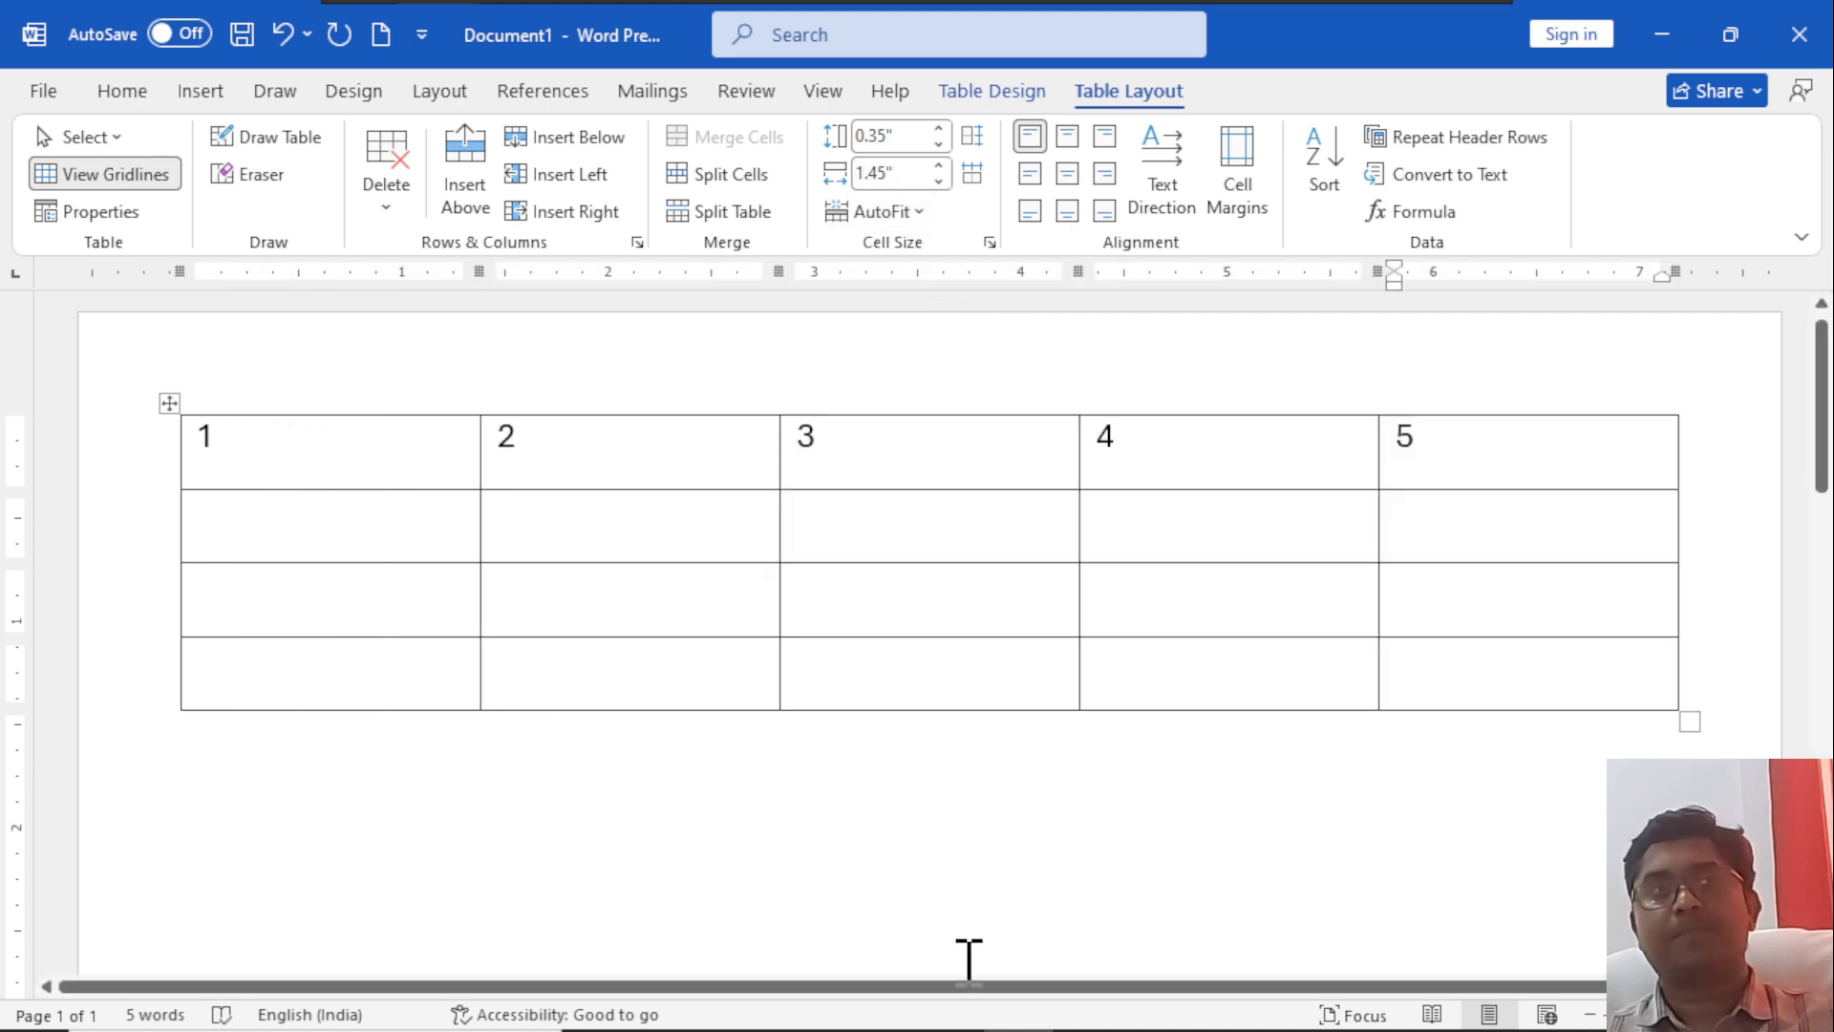
pyautogui.click(922, 212)
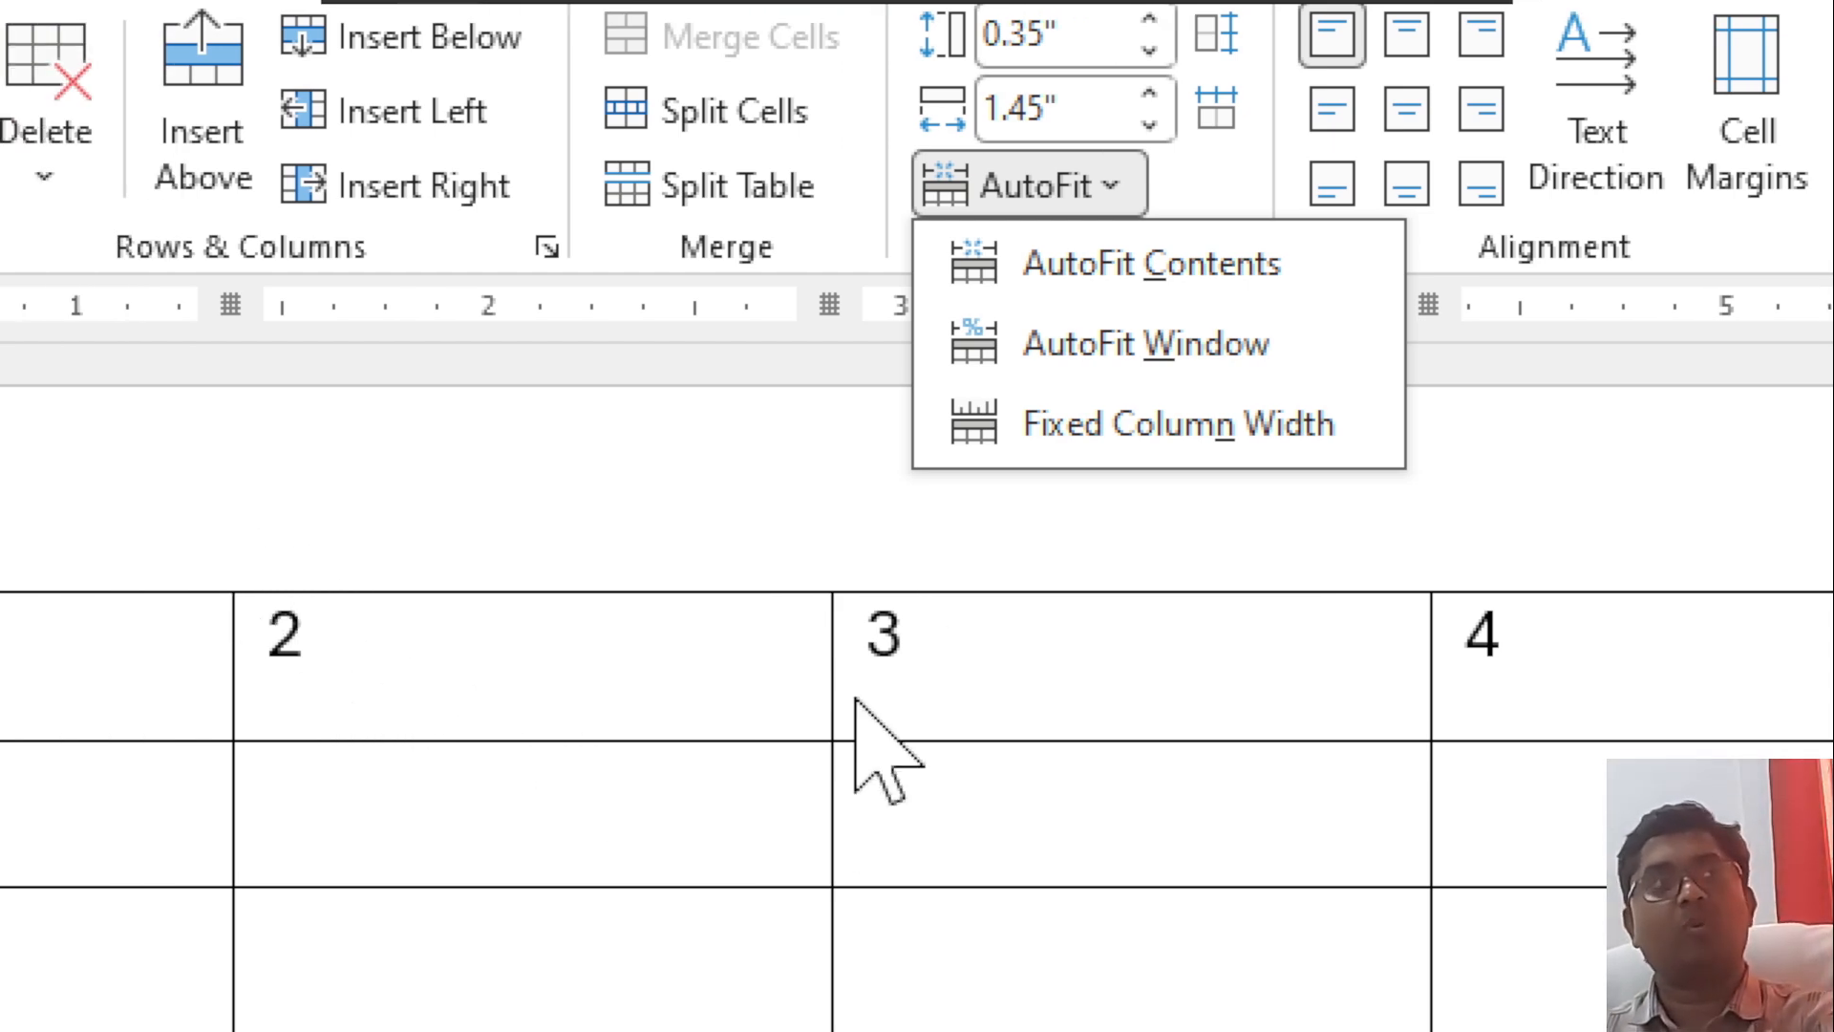
pyautogui.click(970, 509)
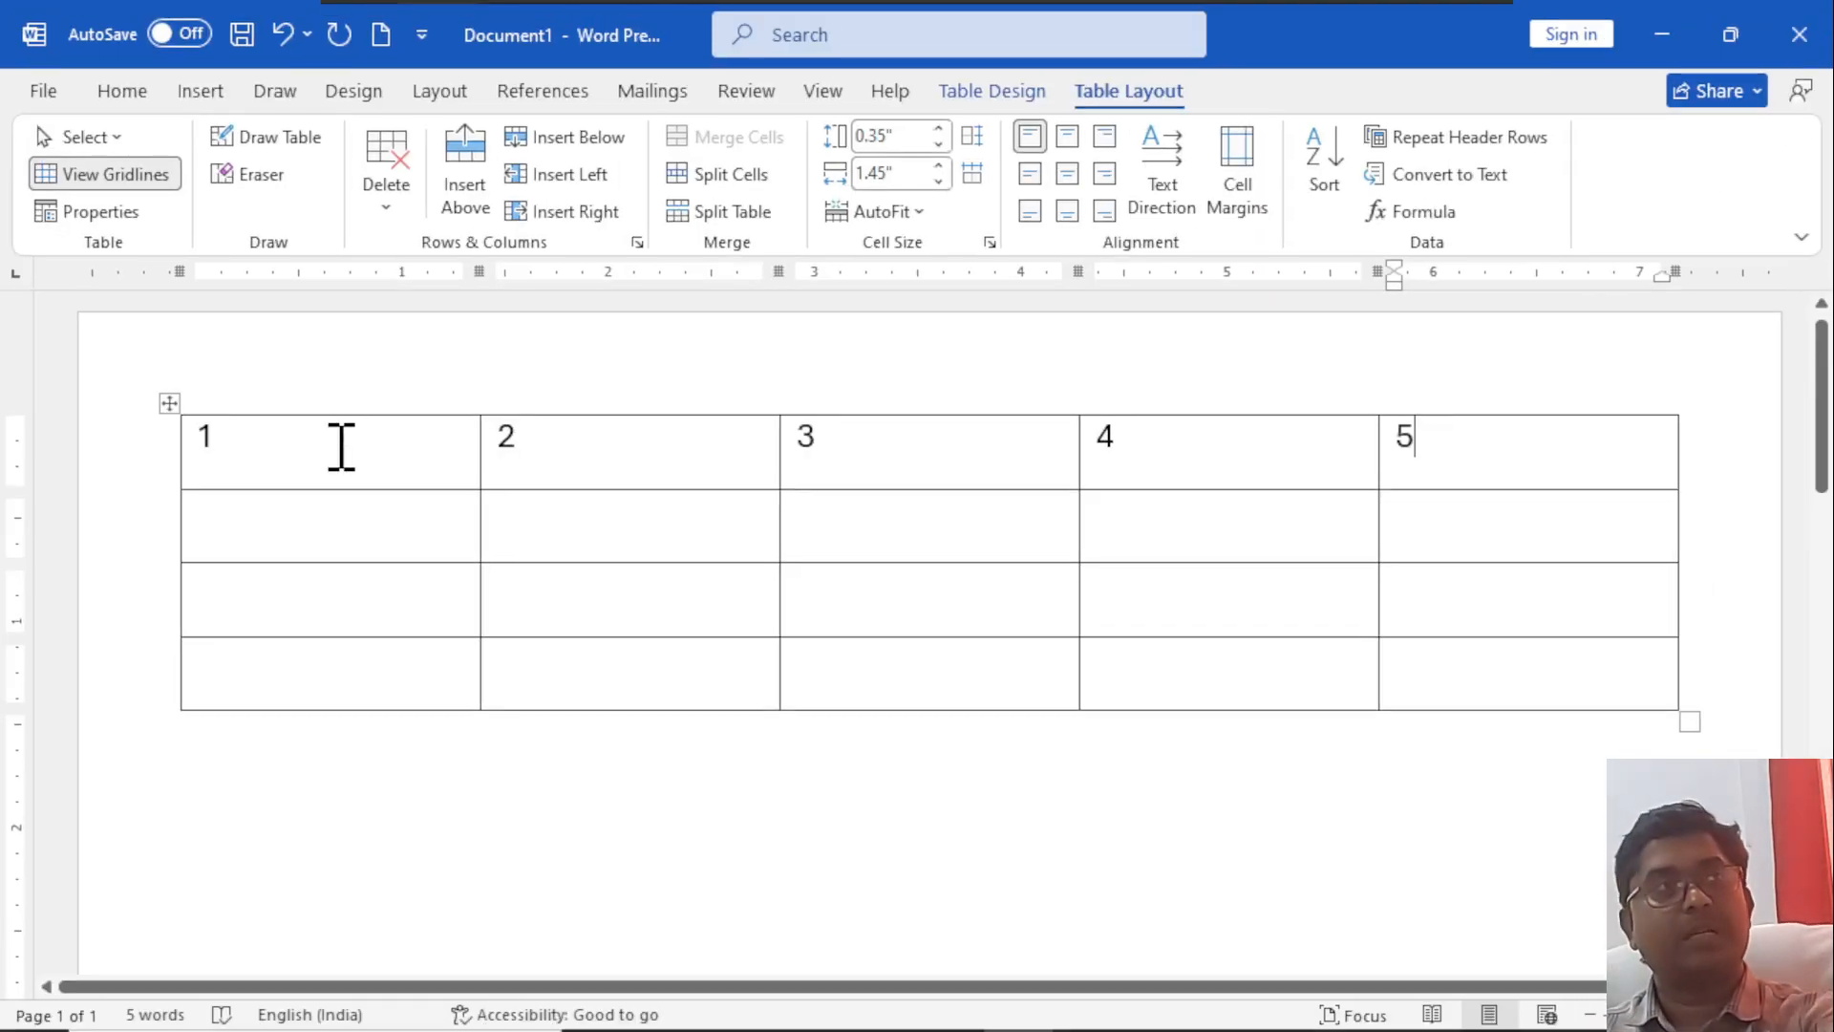
# Replace the number in the table's first cell with a long string of the letter a, then shorten it to "aaaaaaa".
pyautogui.click(140, 640)
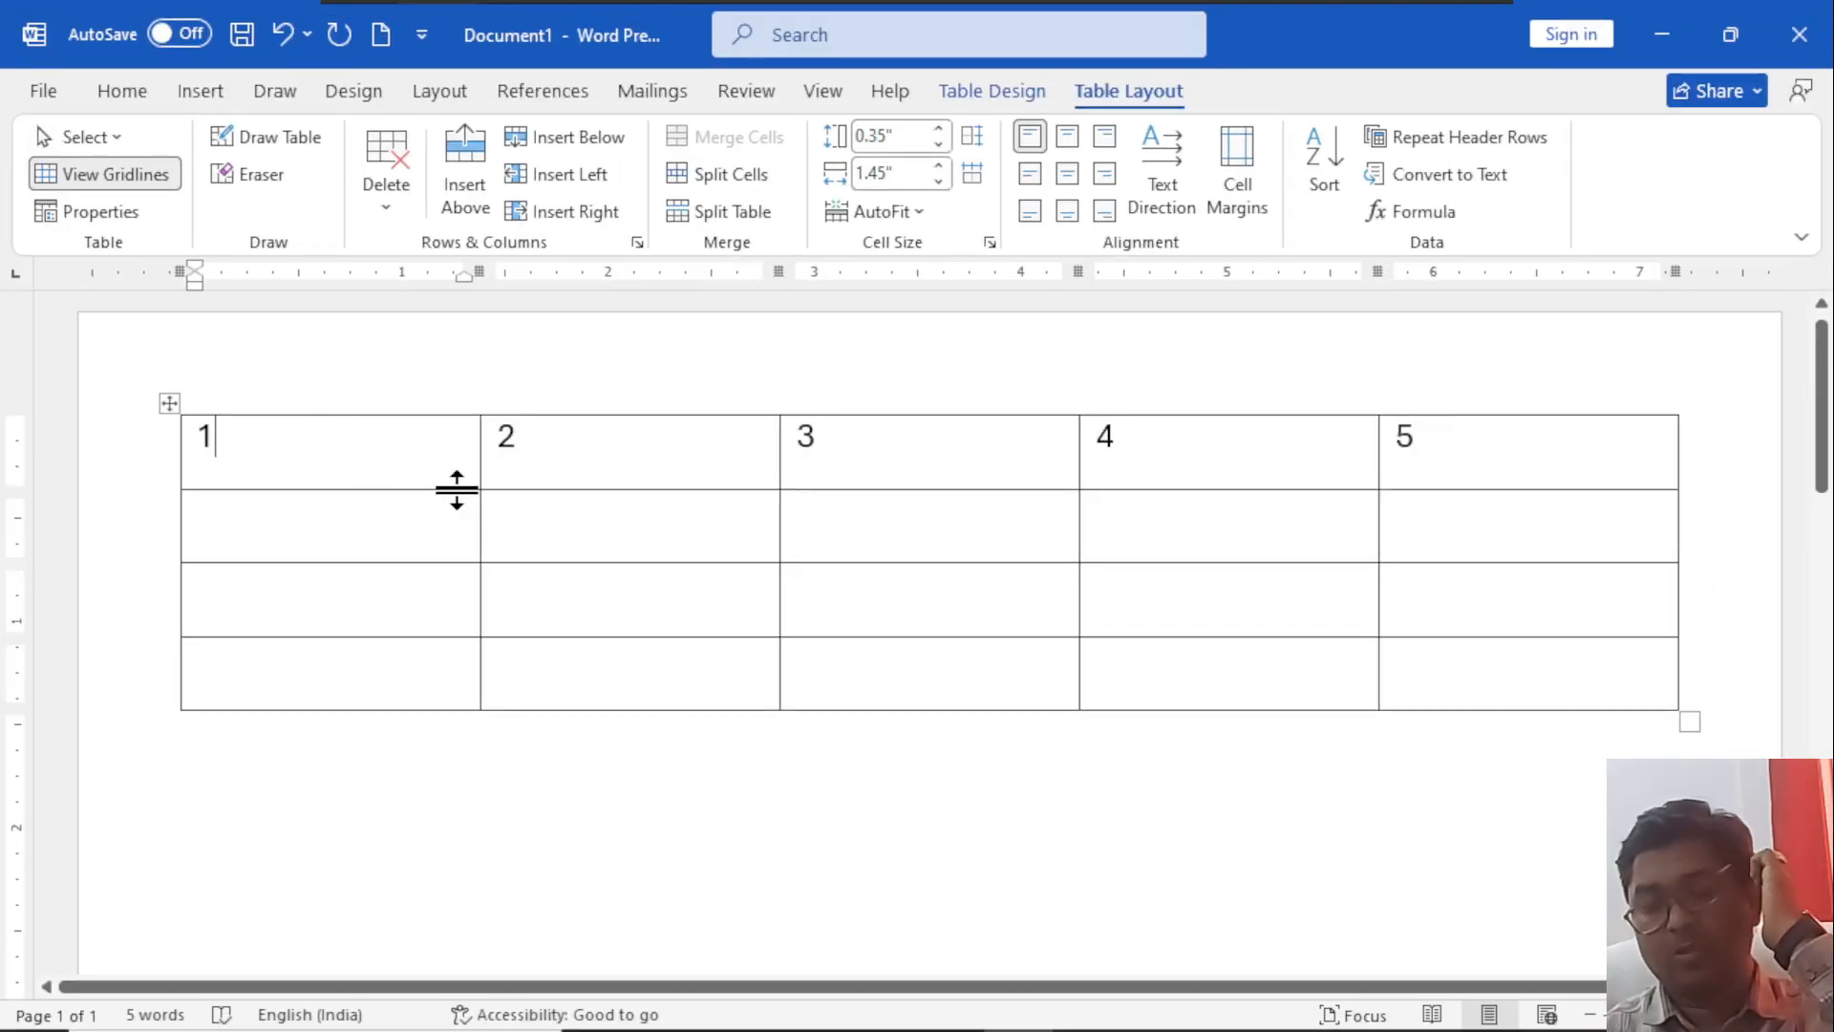
pyautogui.press('BackSpace')
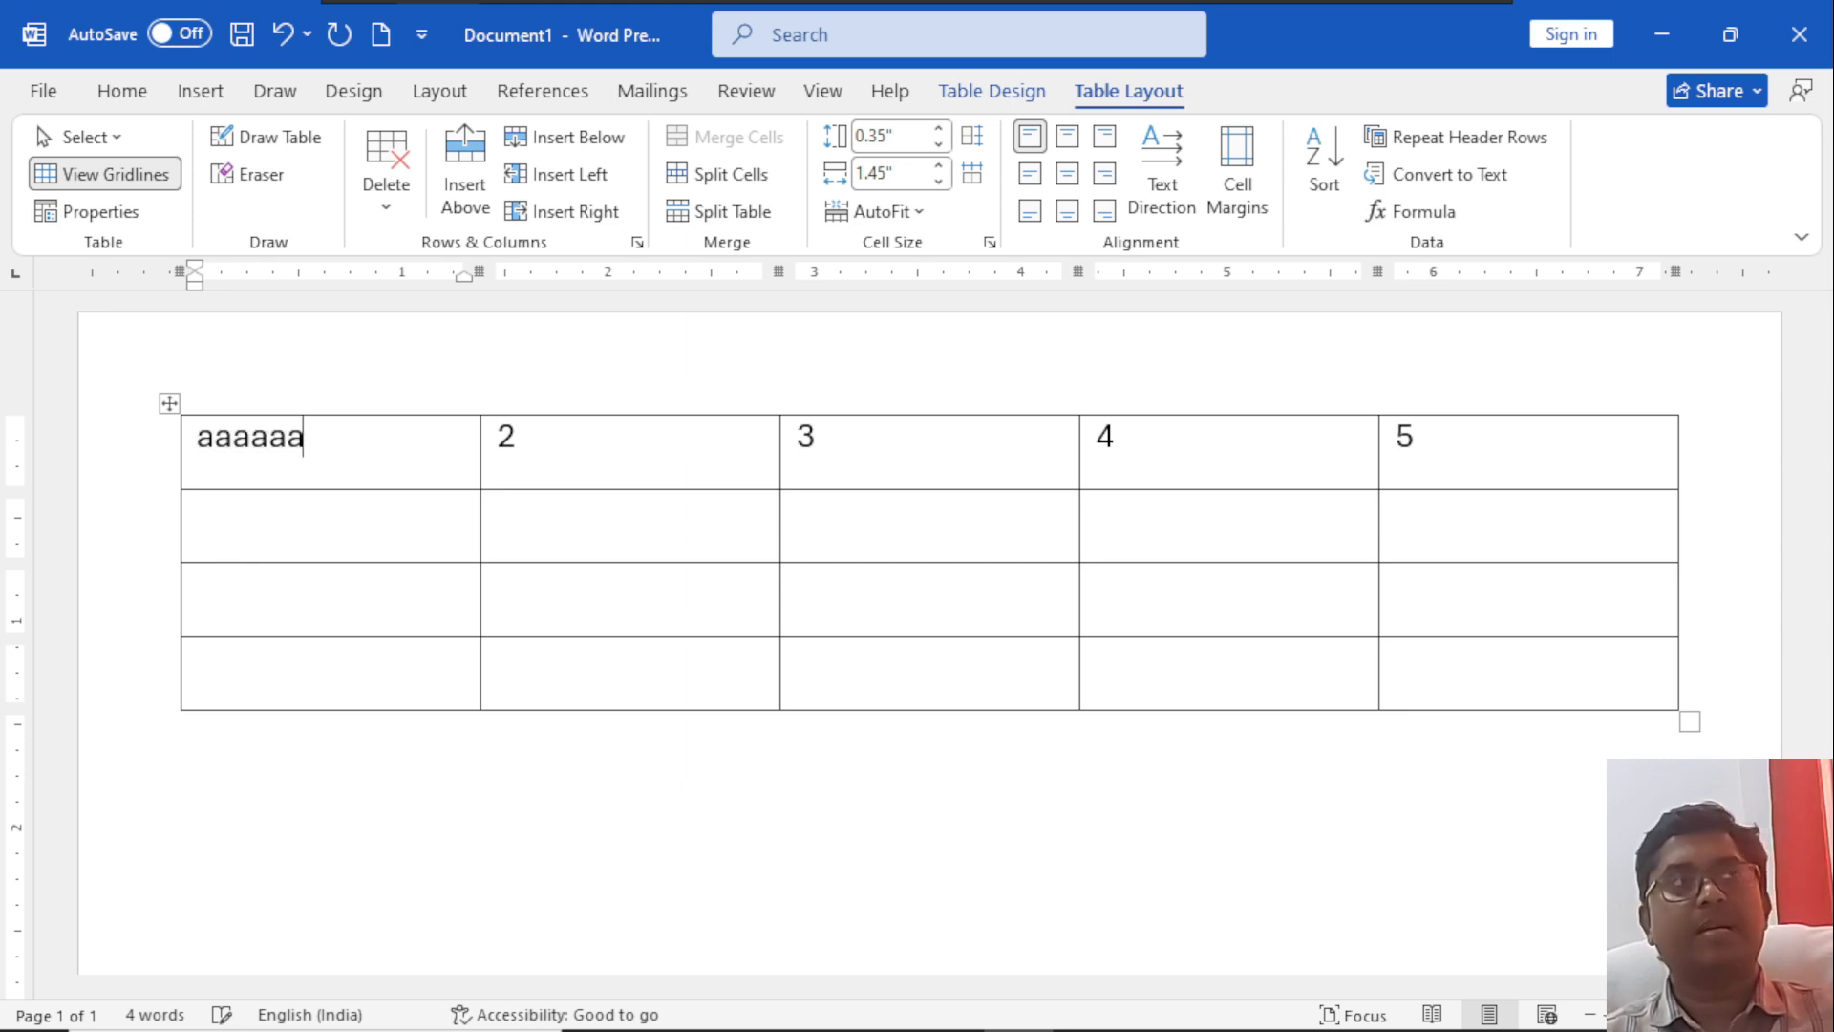
pyautogui.write('aaaaaaaaaaaaaaaaaaaaaaaaa')
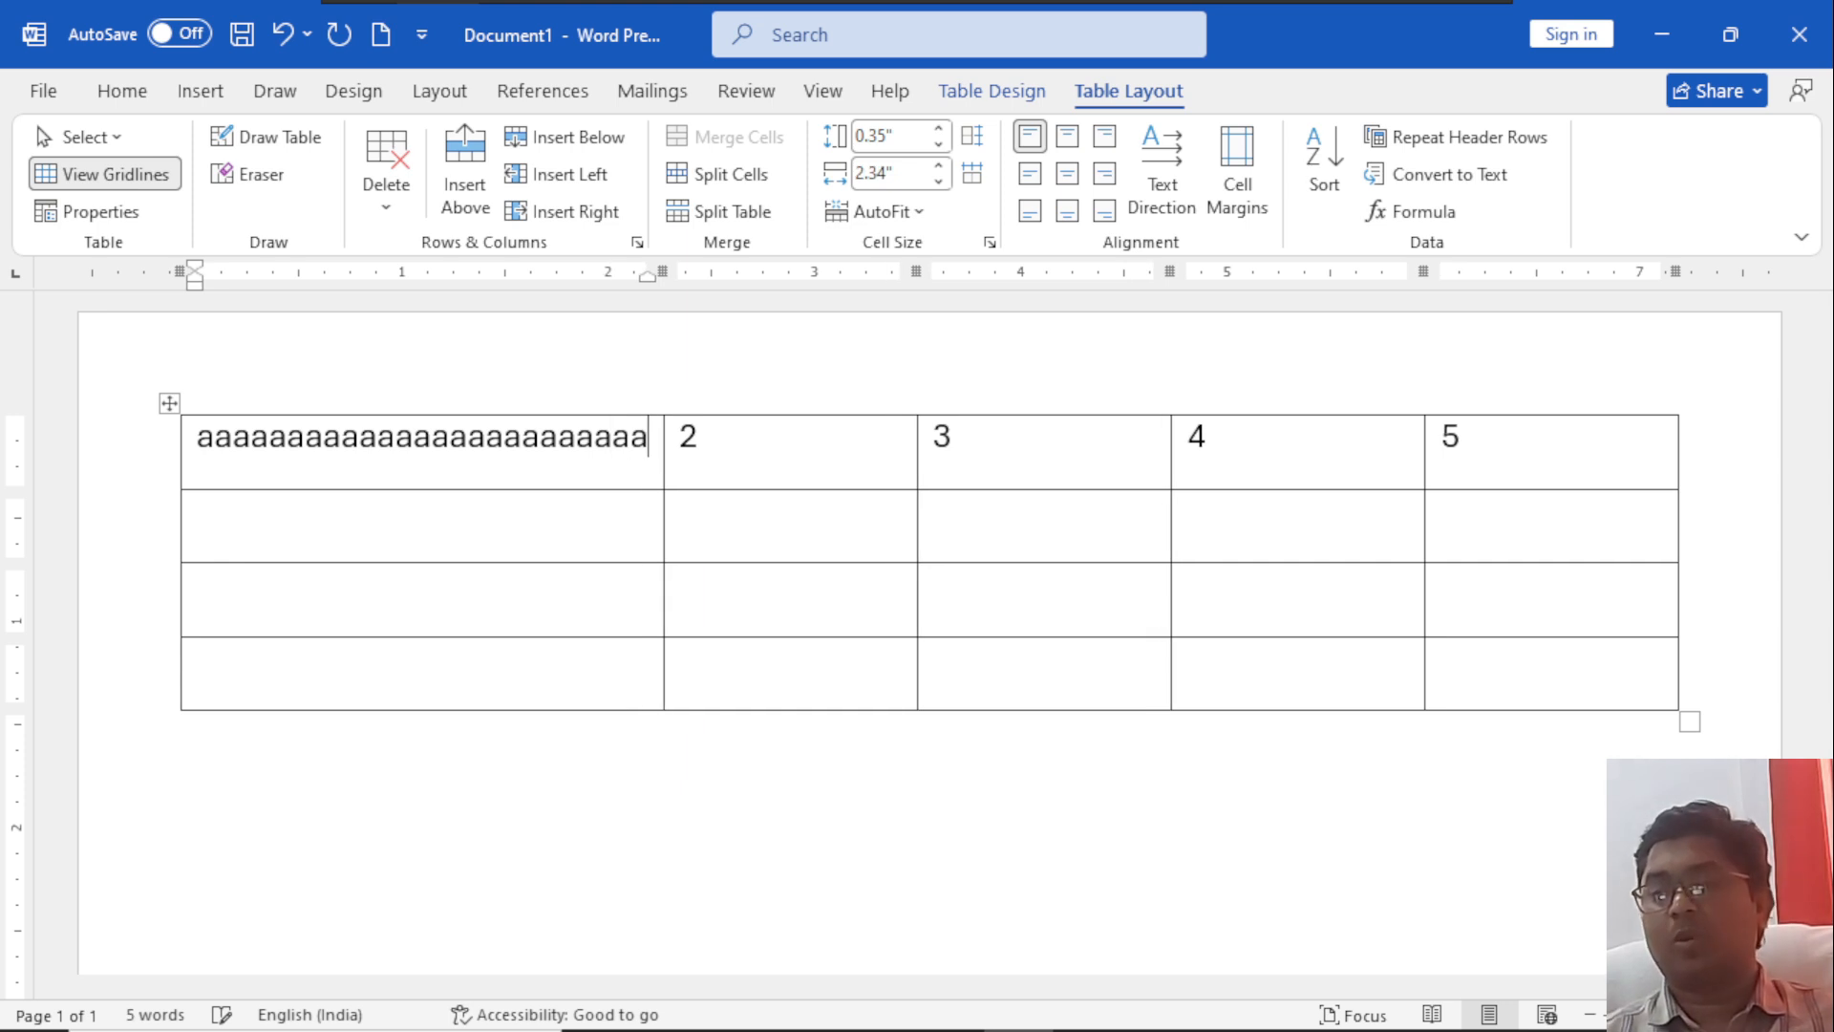
pyautogui.press('BackSpace')
pyautogui.press('BackSpace')
pyautogui.press('BackSpace')
pyautogui.press('BackSpace')
pyautogui.press('BackSpace')
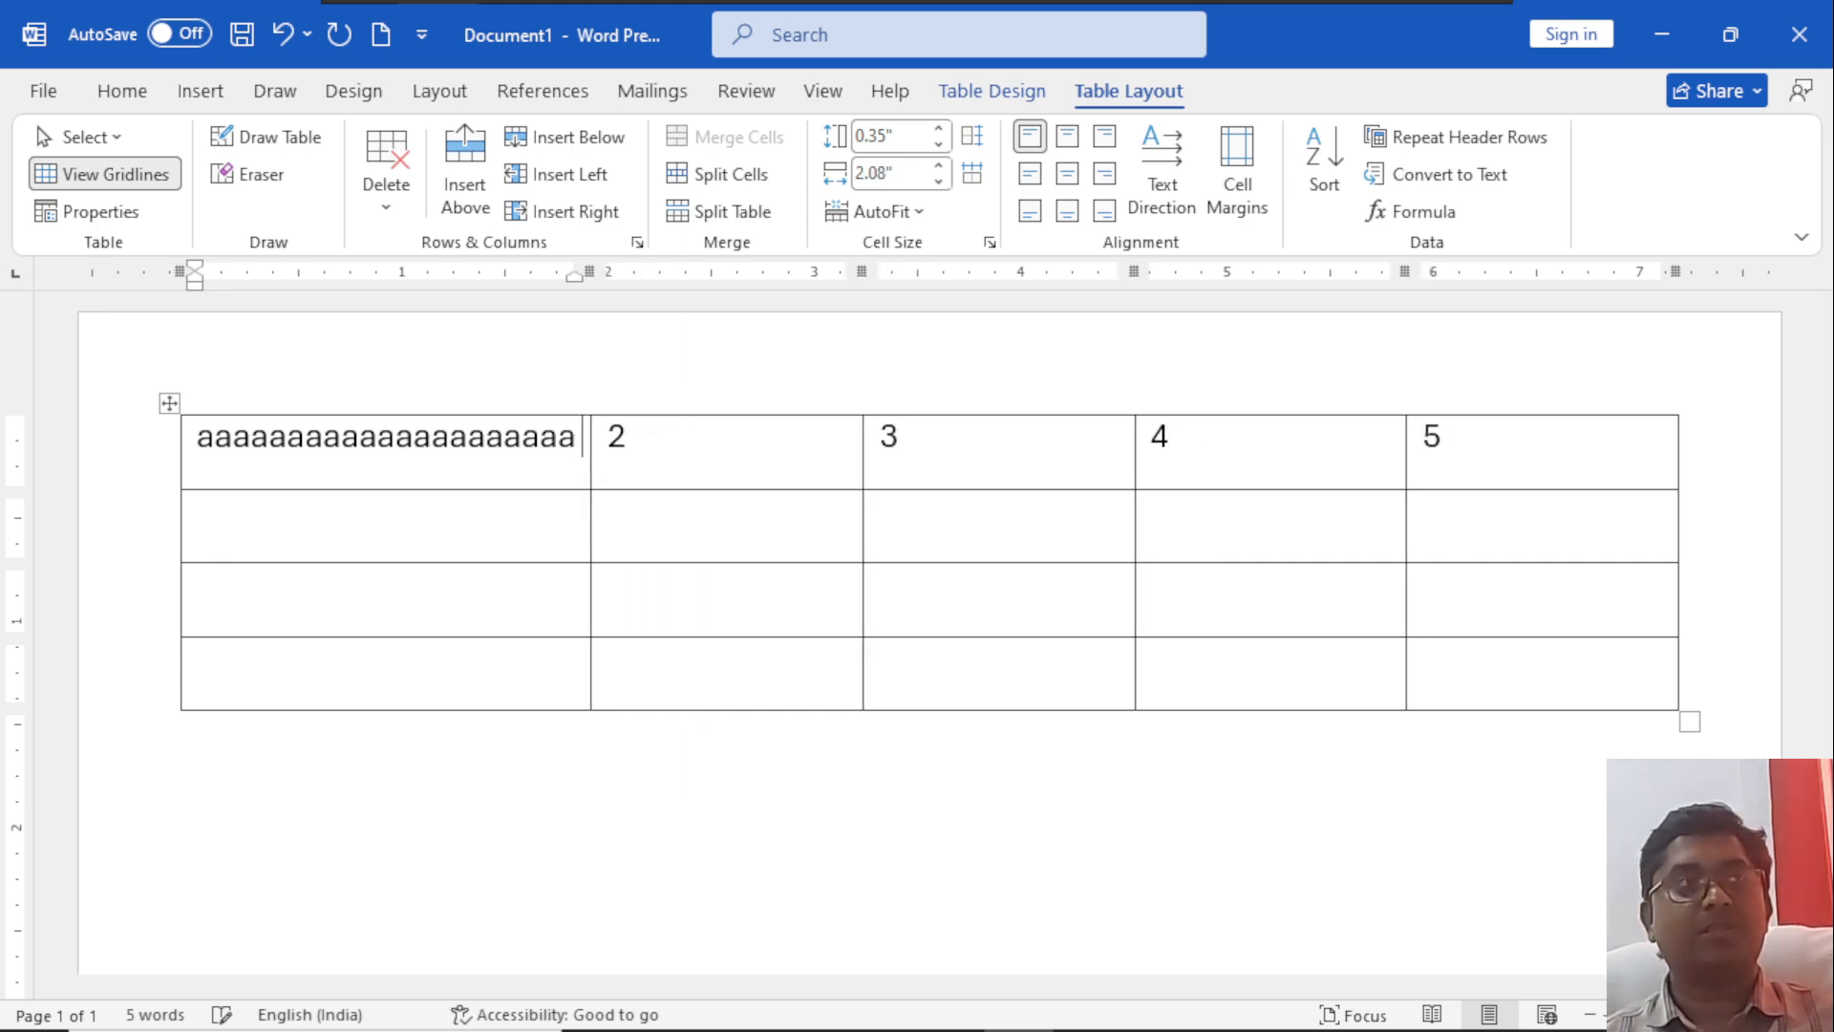
pyautogui.press('BackSpace')
pyautogui.press('BackSpace')
pyautogui.press('BackSpace')
pyautogui.press('BackSpace')
pyautogui.press('BackSpace')
pyautogui.press('BackSpace')
pyautogui.press('BackSpace')
pyautogui.press('BackSpace')
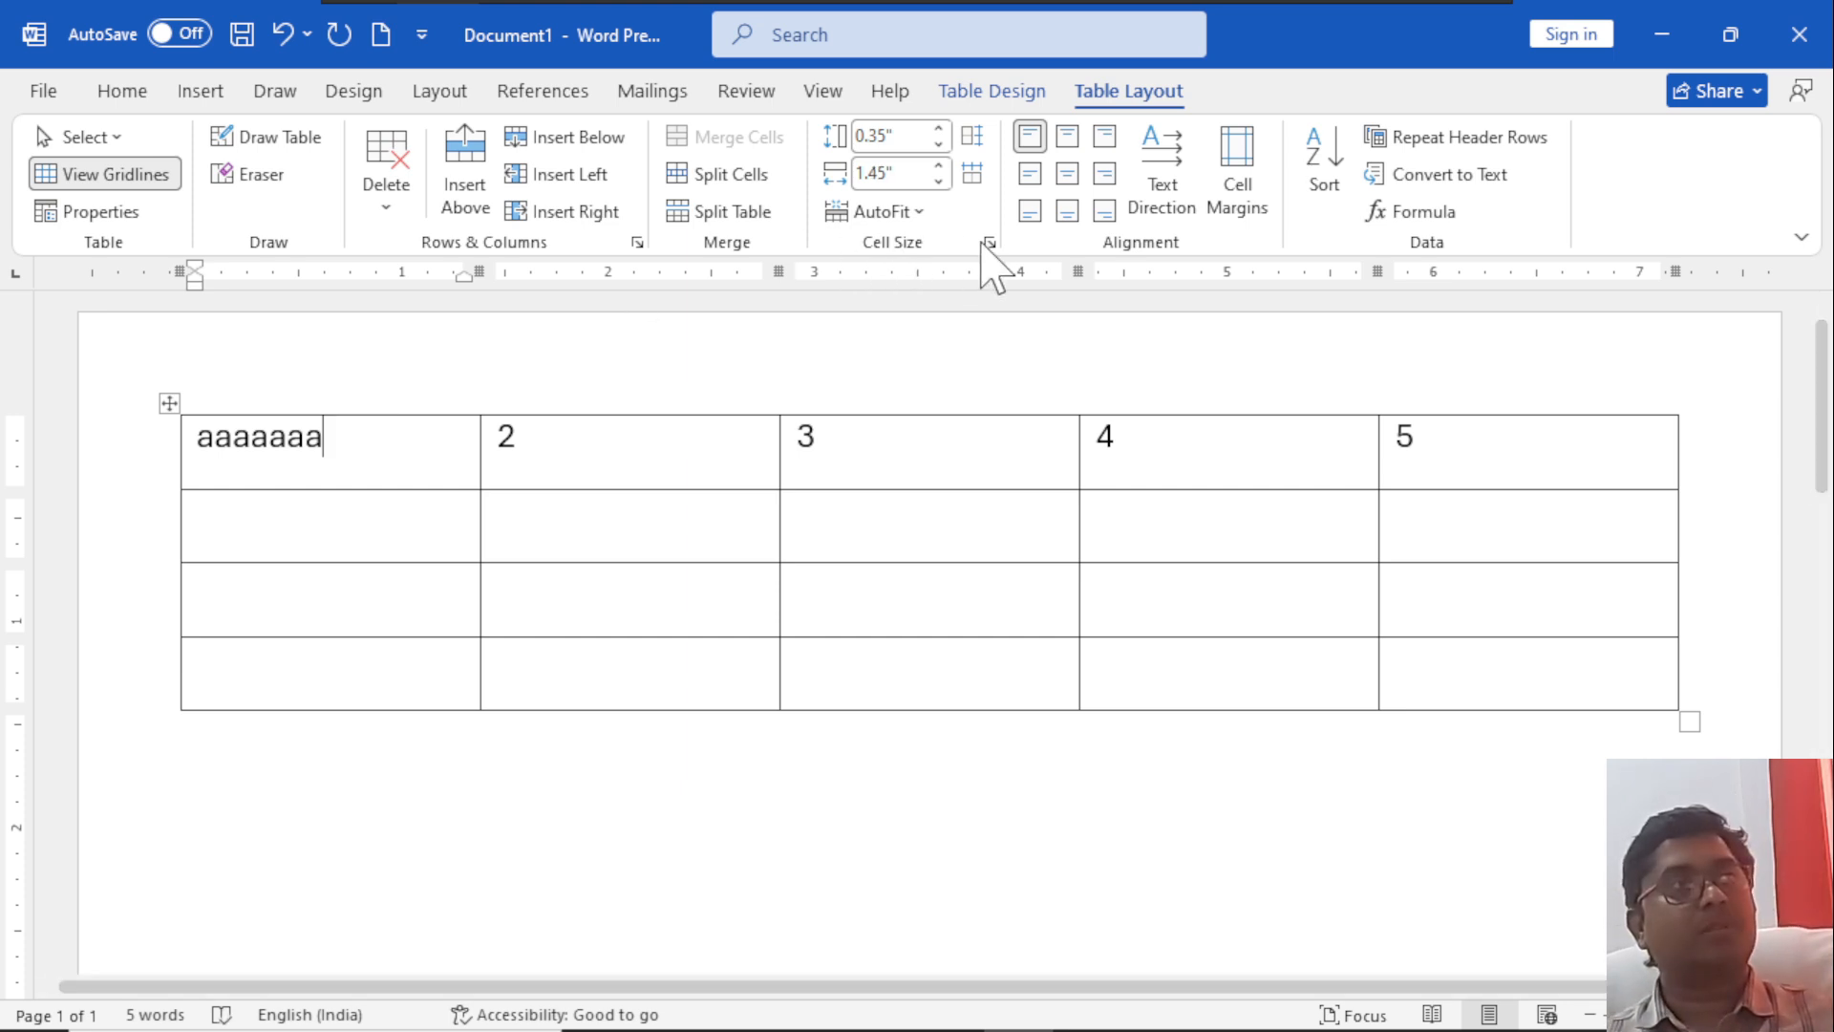
# Try Fixed Column Width on the table by adding more letter a's to the first cell until the text spans three lines.
pyautogui.click(917, 215)
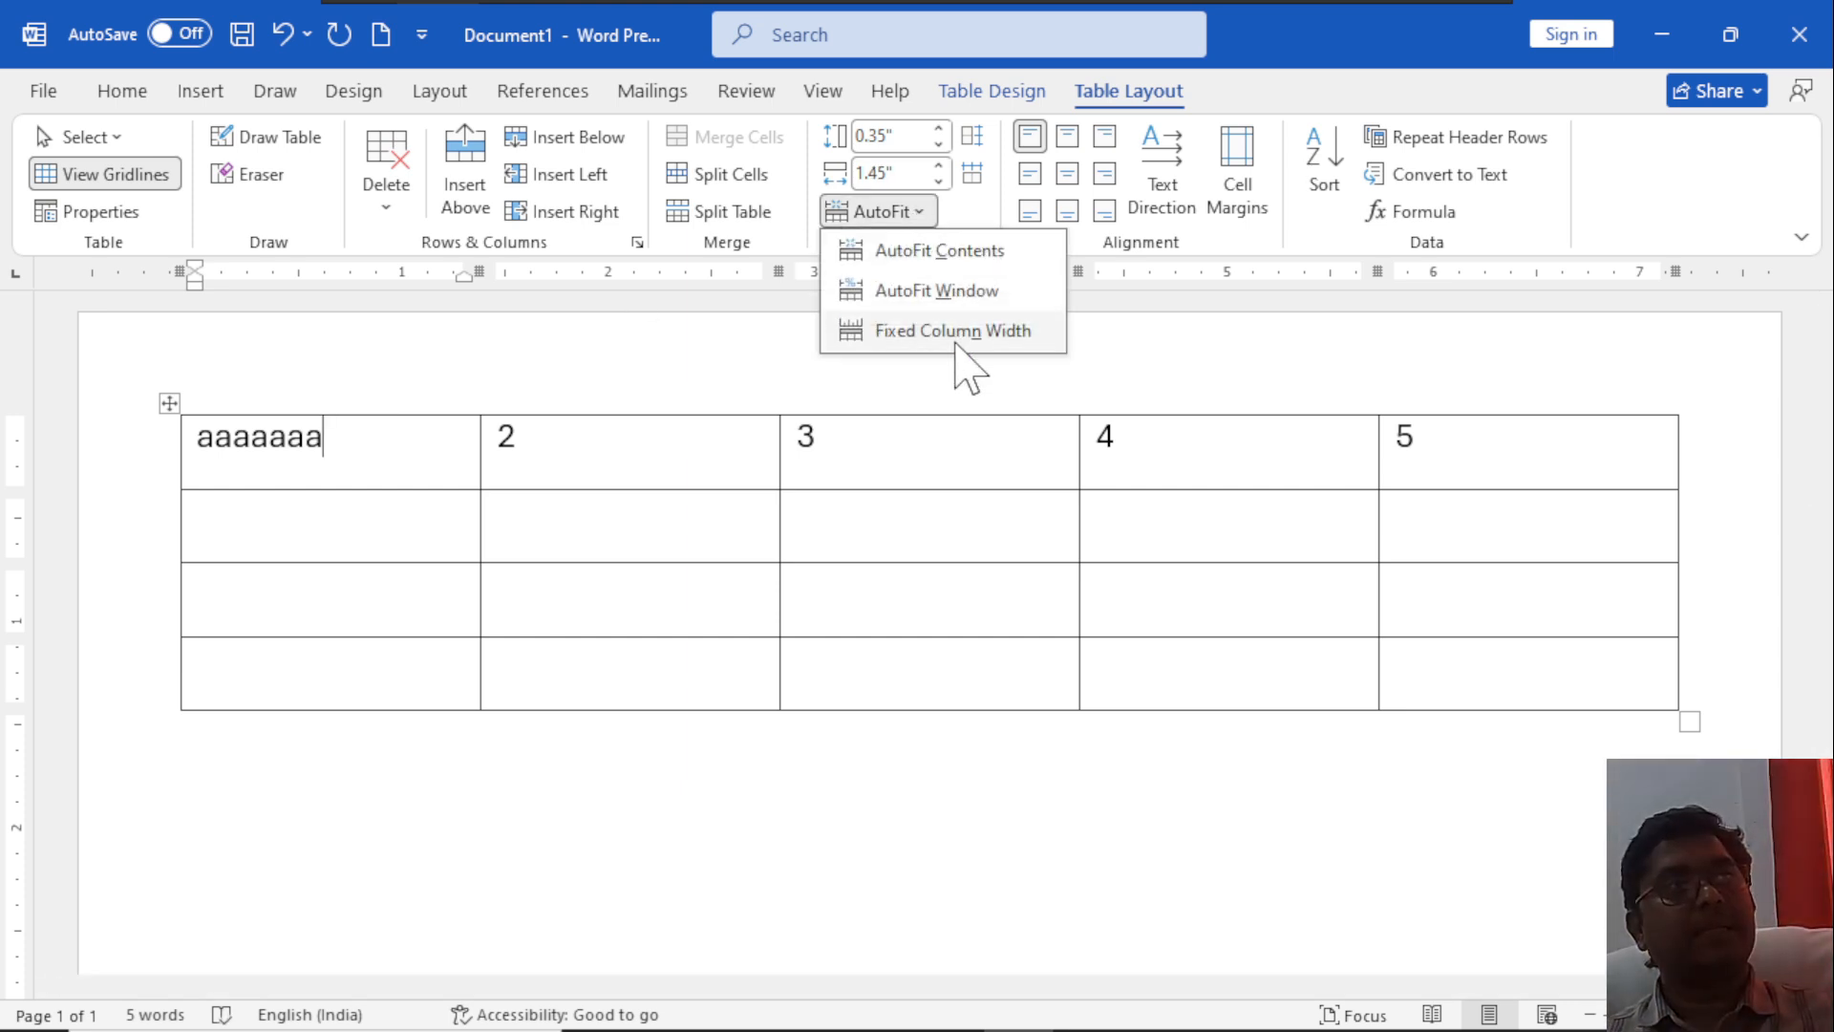
pyautogui.click(951, 335)
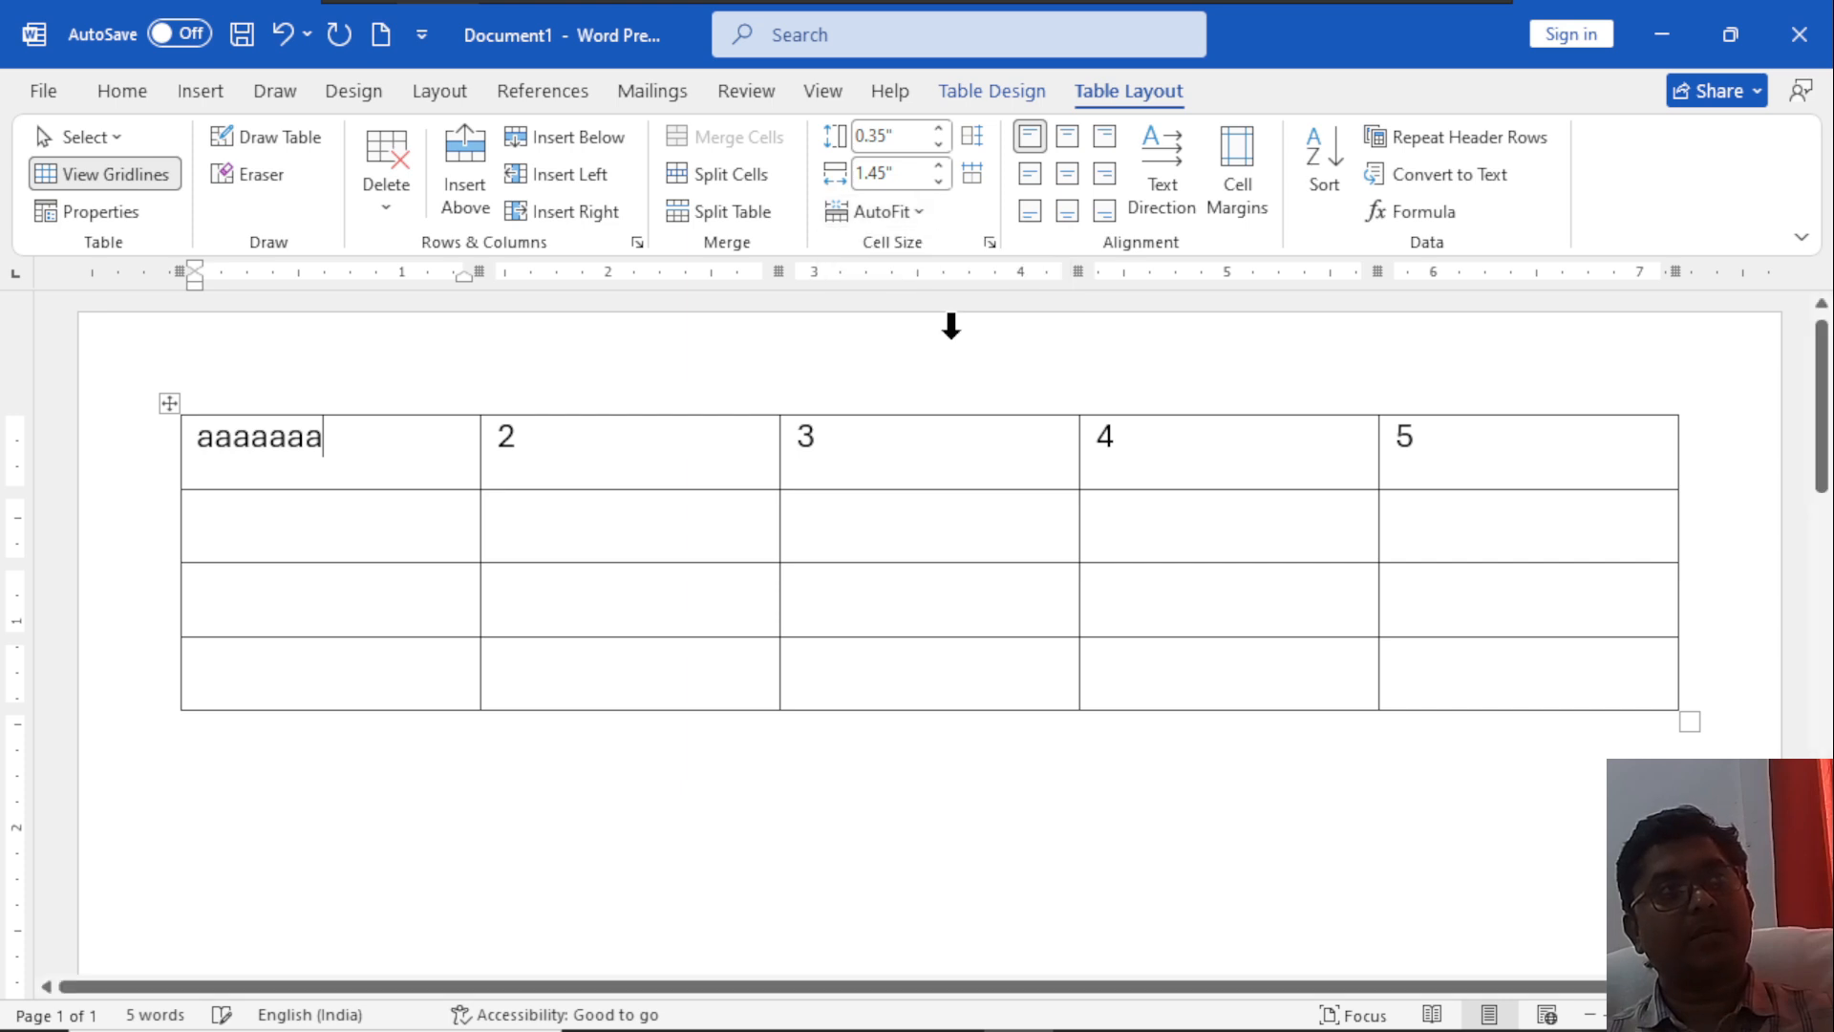
pyautogui.write('aaaaaaaaaaaaaaaaa')
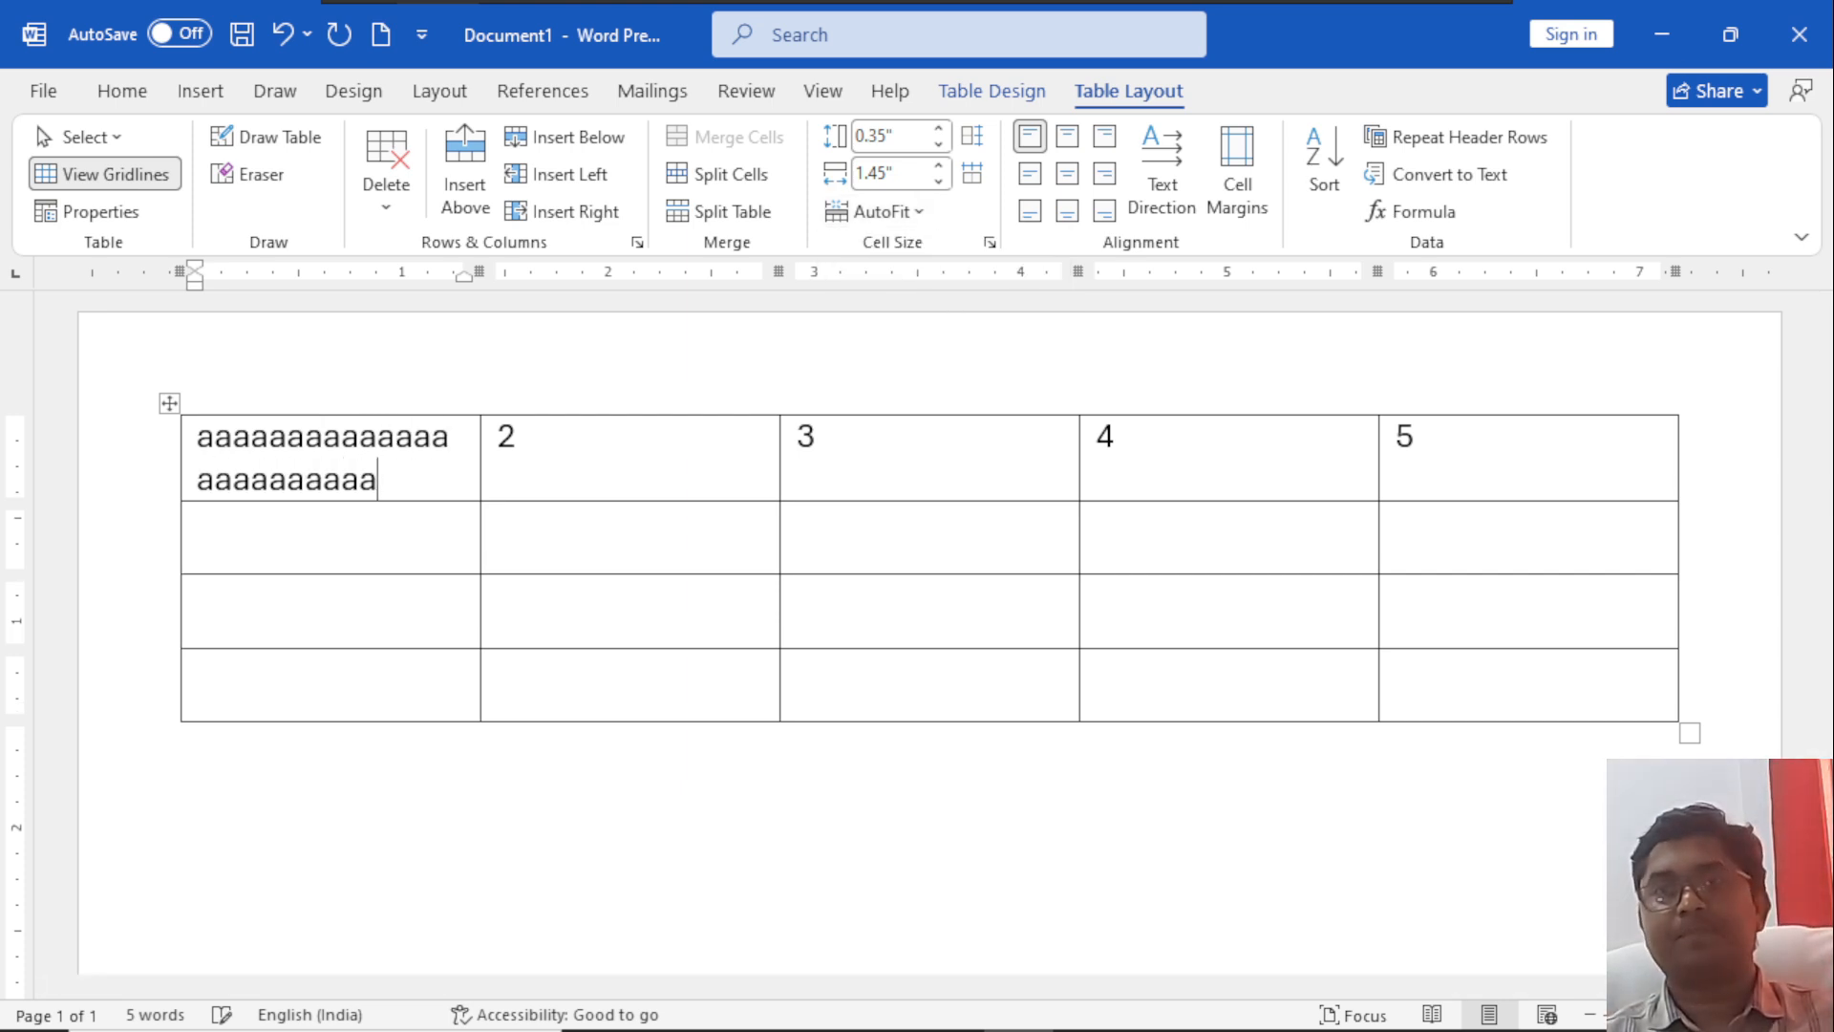
pyautogui.write('aaaaaaaaaaaaaaaa')
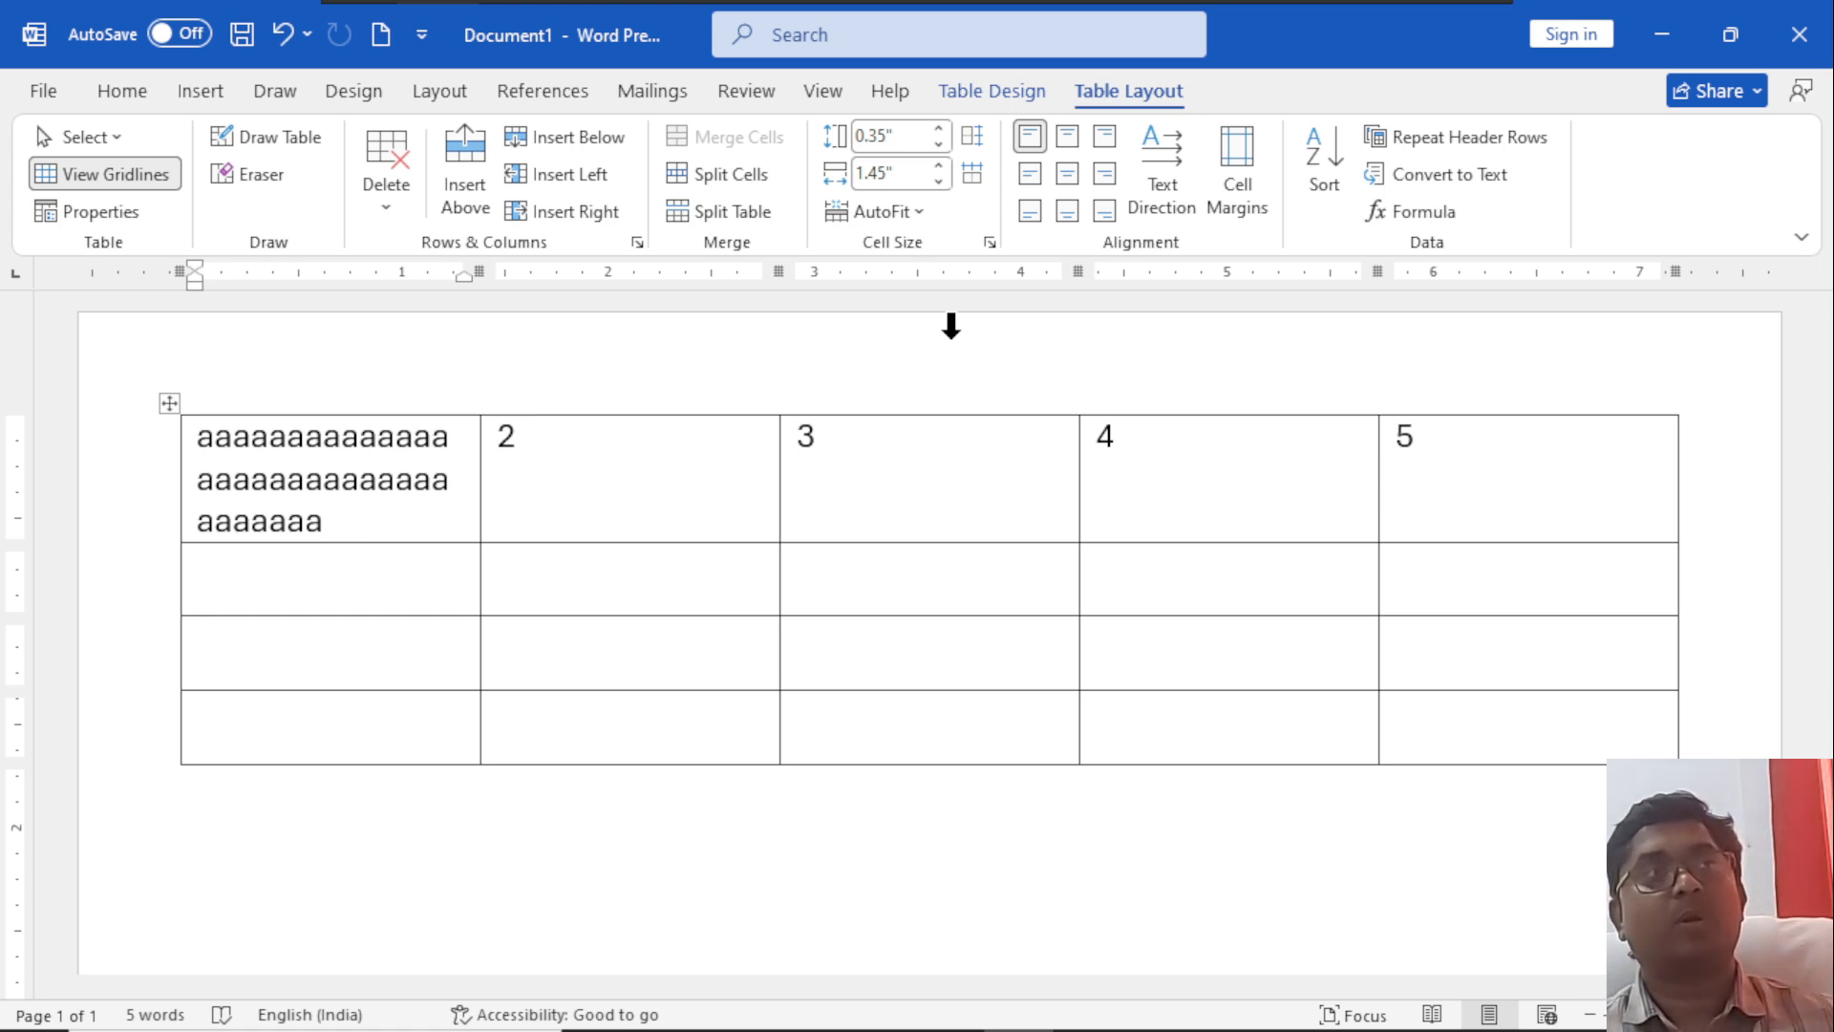
pyautogui.doubleClick(872, 304)
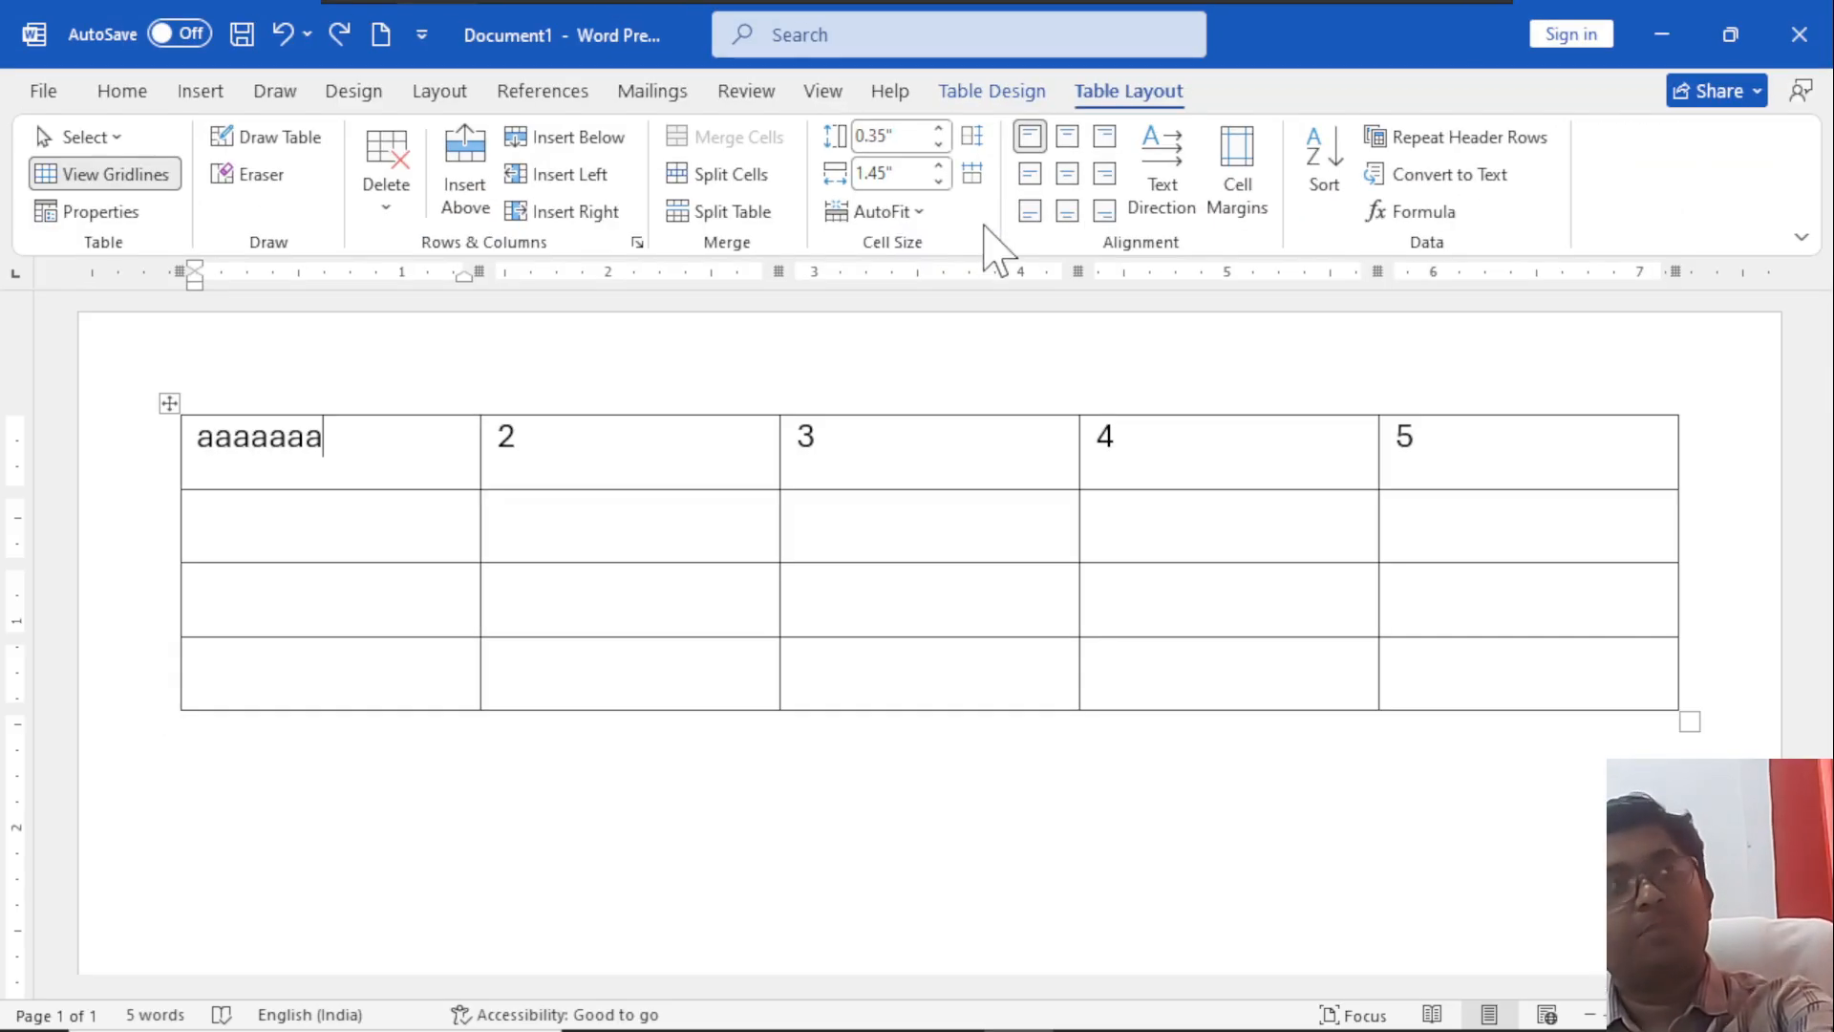
# Increase the first row's height to about 1.56" and shorten the first cell's text to "aaaa".
pyautogui.moveTo(434, 491); pyautogui.dragTo(524, 737)
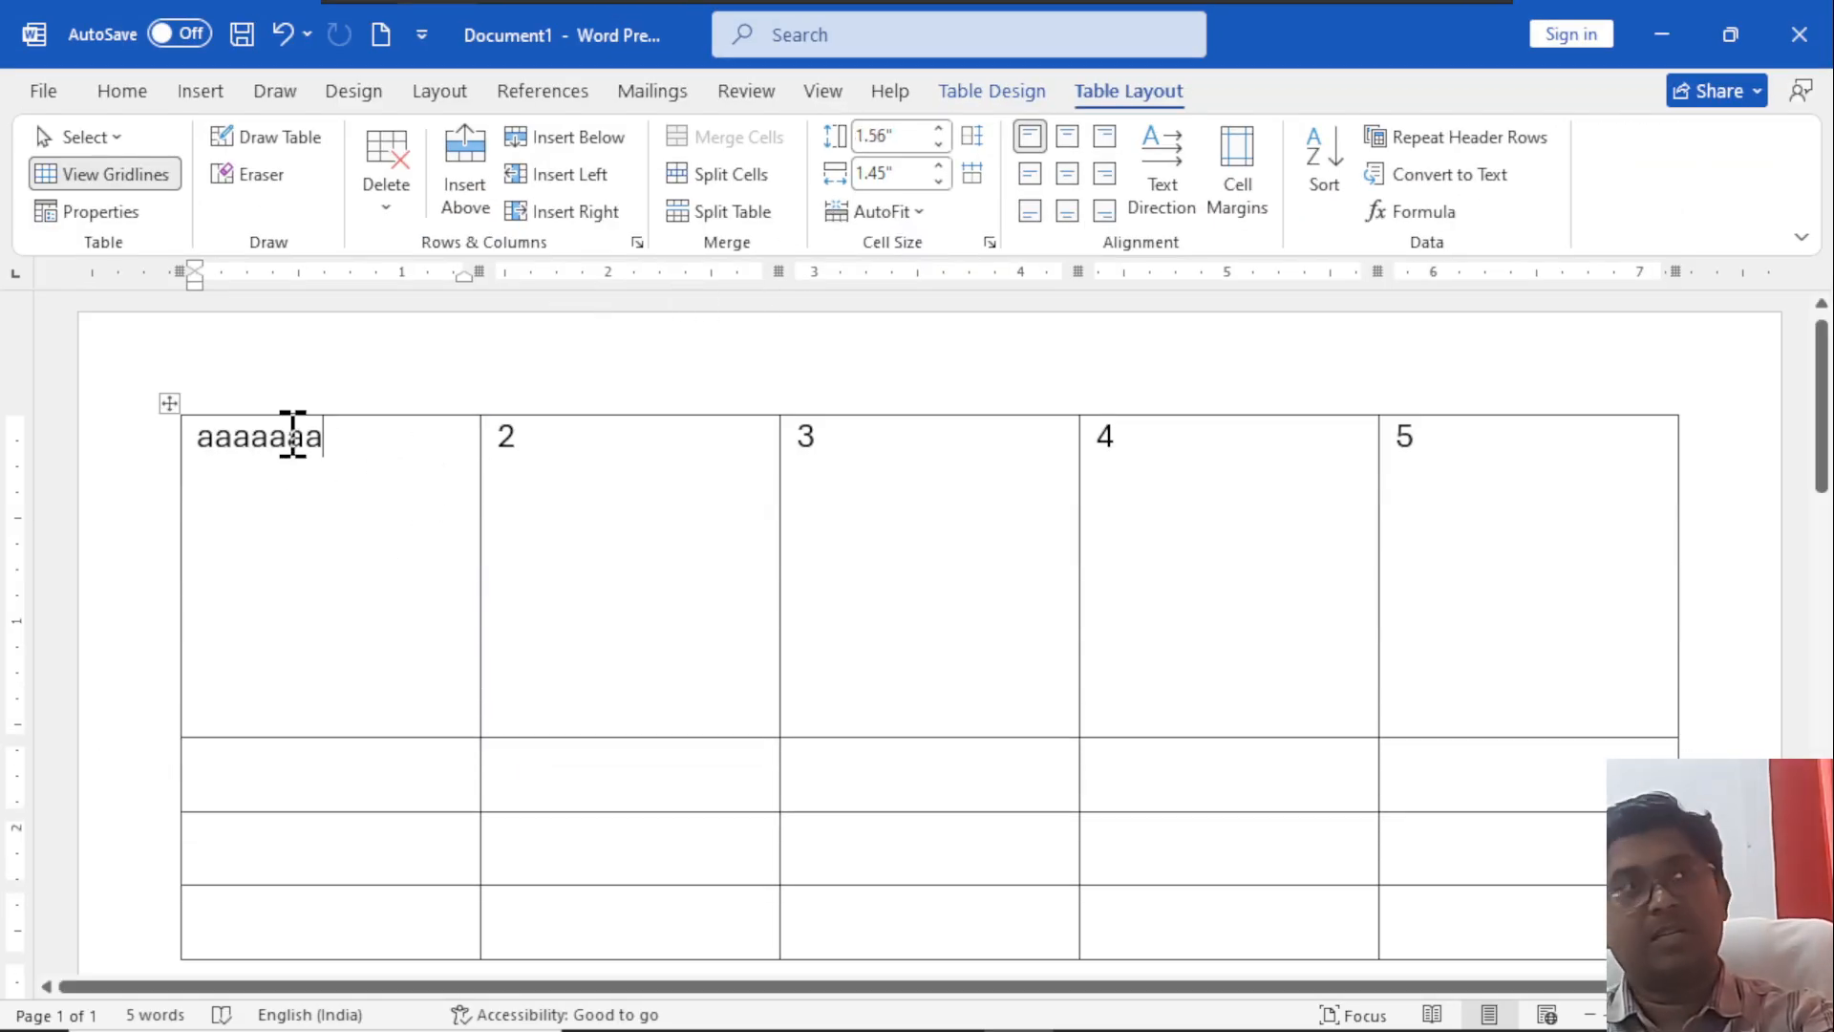
pyautogui.press('BackSpace')
pyautogui.press('BackSpace')
pyautogui.press('BackSpace')
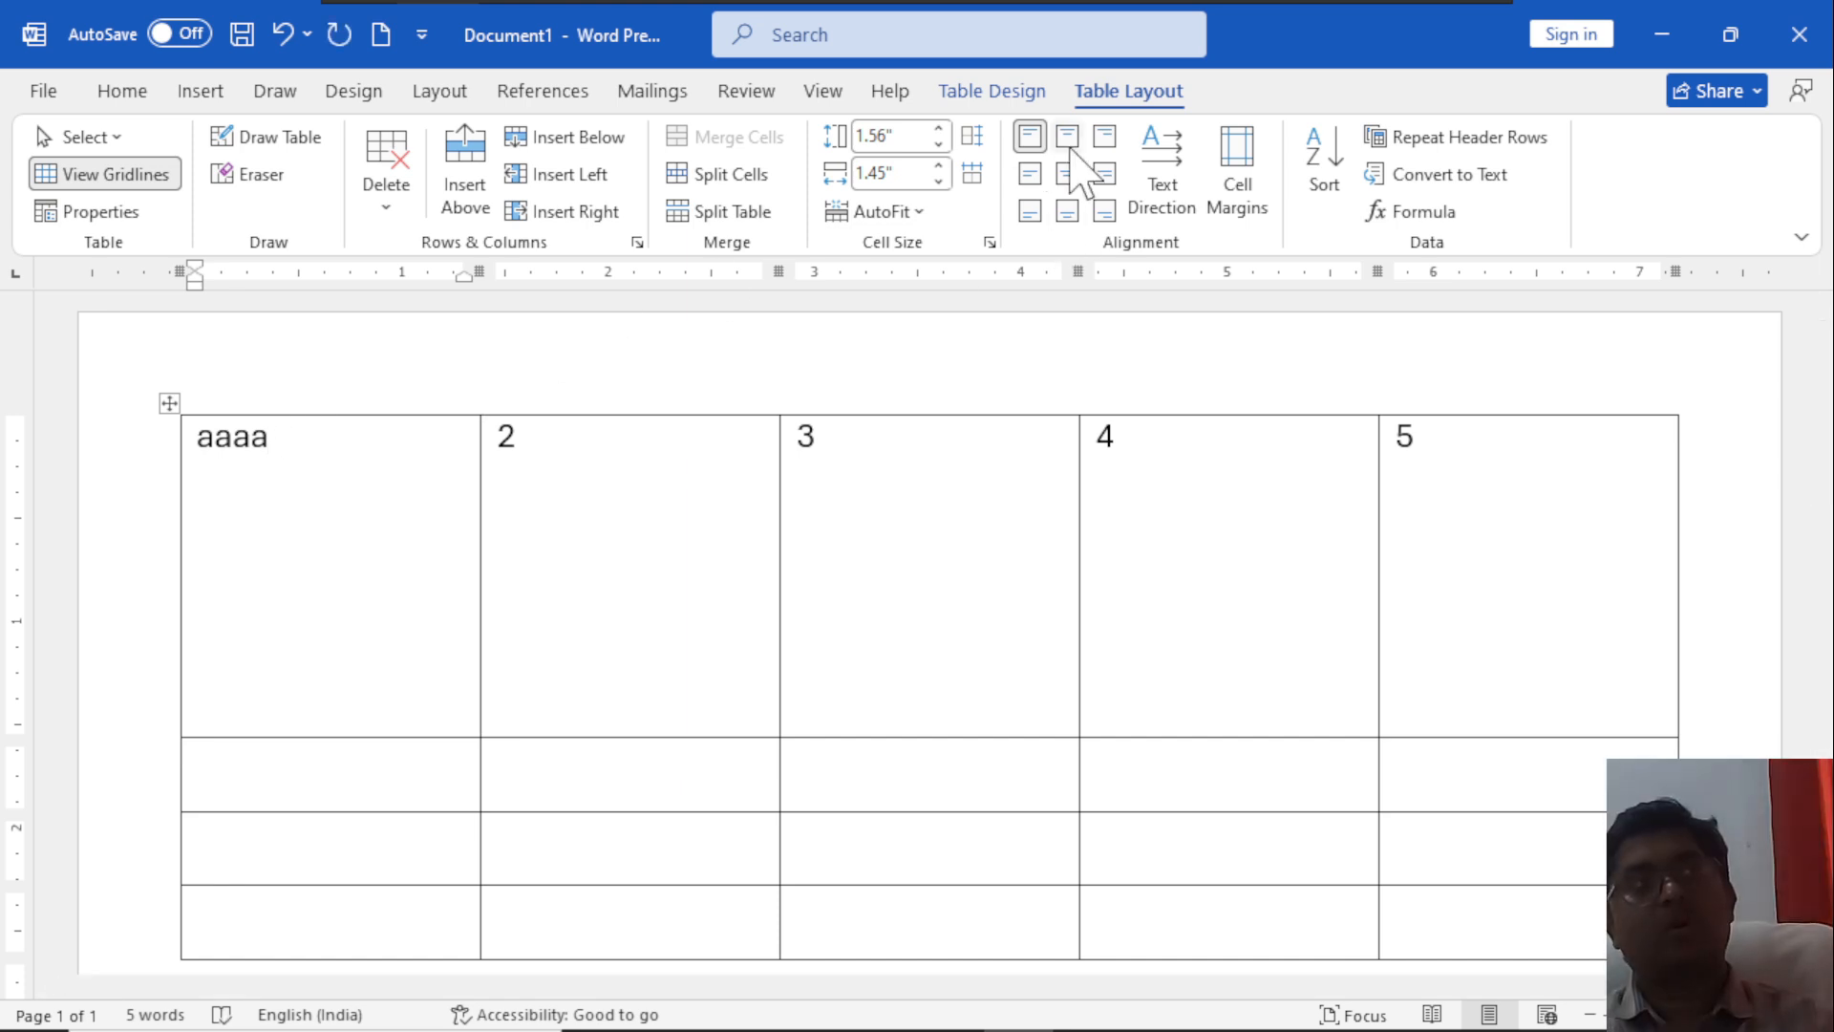
# Try the top, center and bottom alignments on the first cell's text, then return it to Align Top Left.
pyautogui.click(1069, 145)
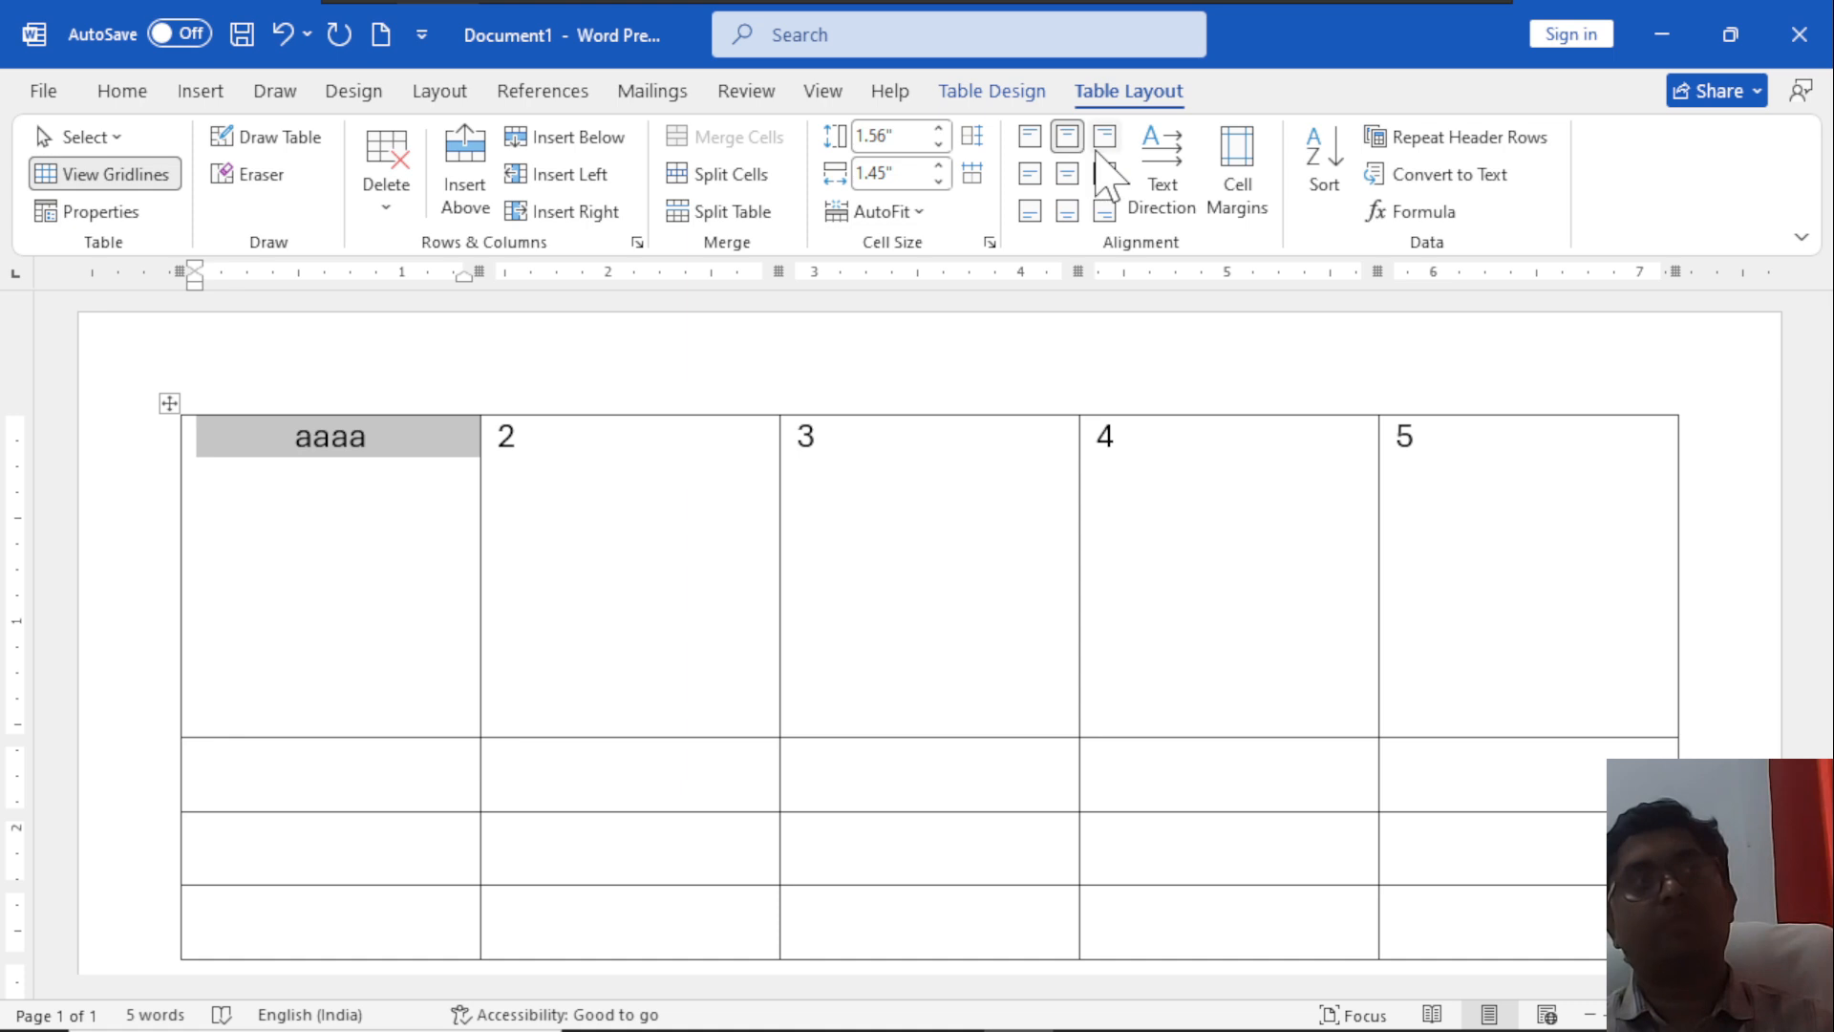
pyautogui.click(1105, 136)
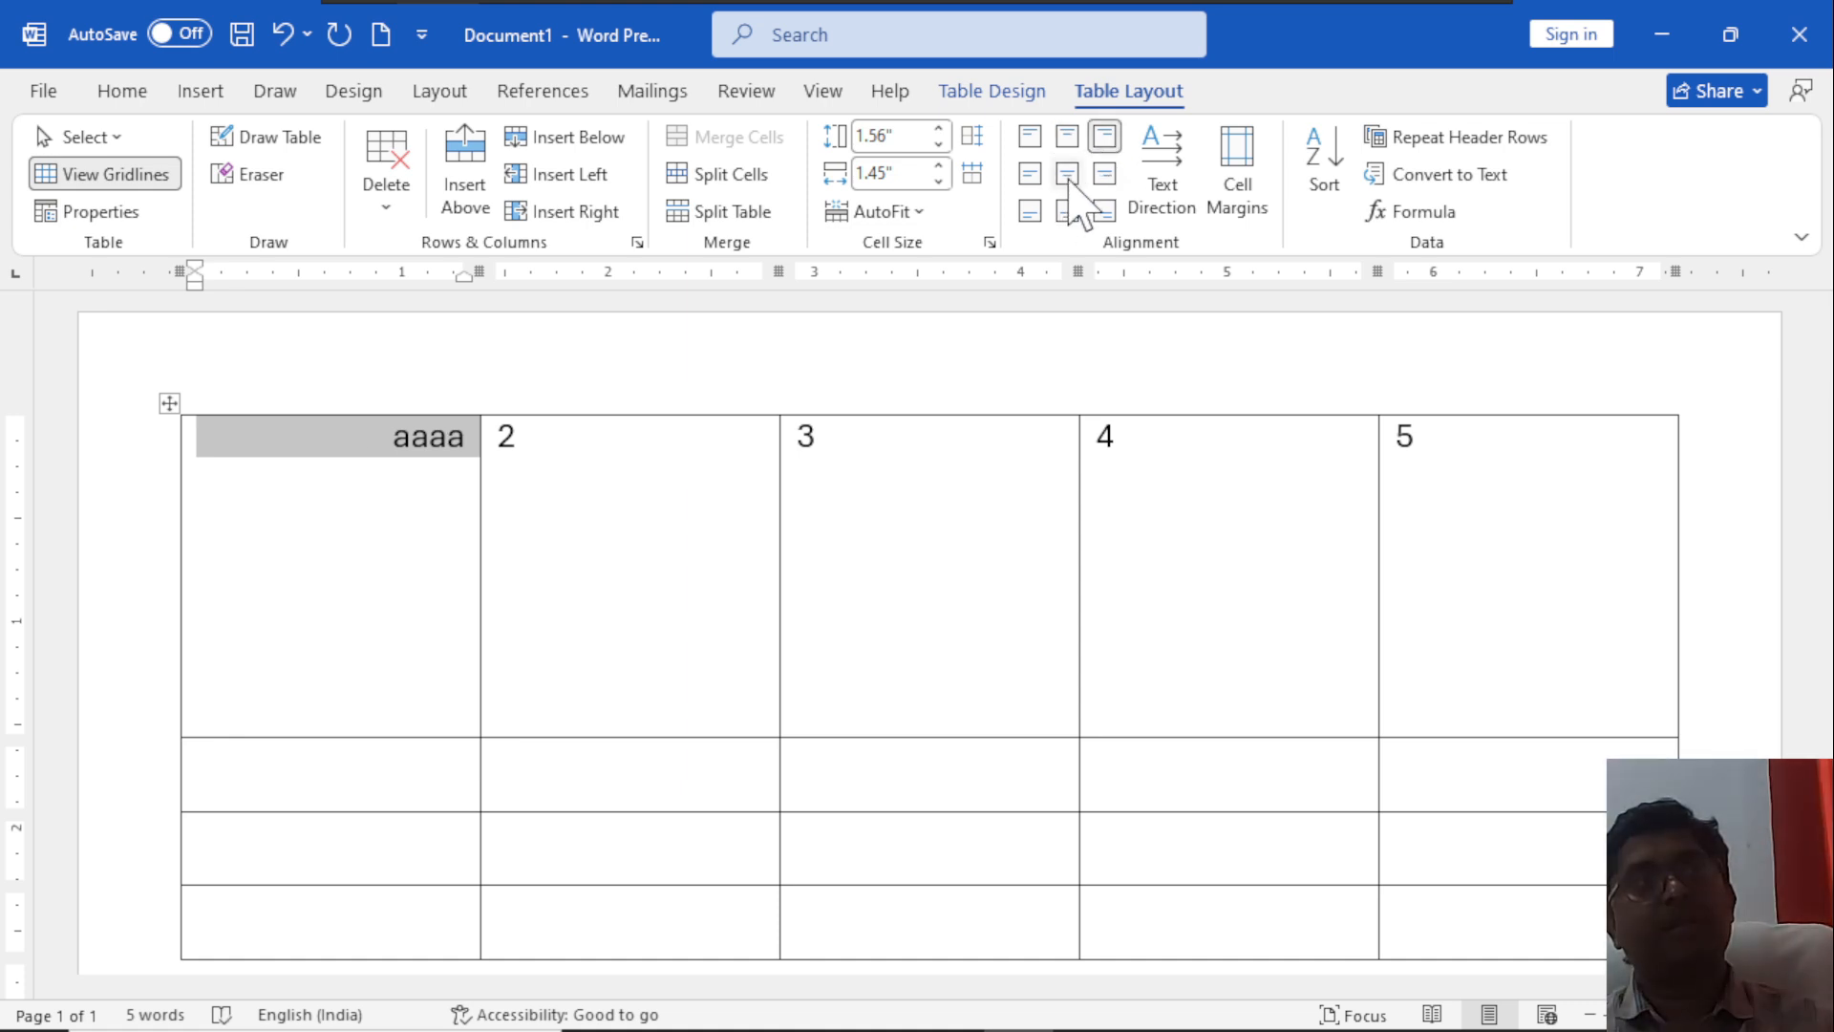
pyautogui.click(1067, 174)
pyautogui.click(1030, 175)
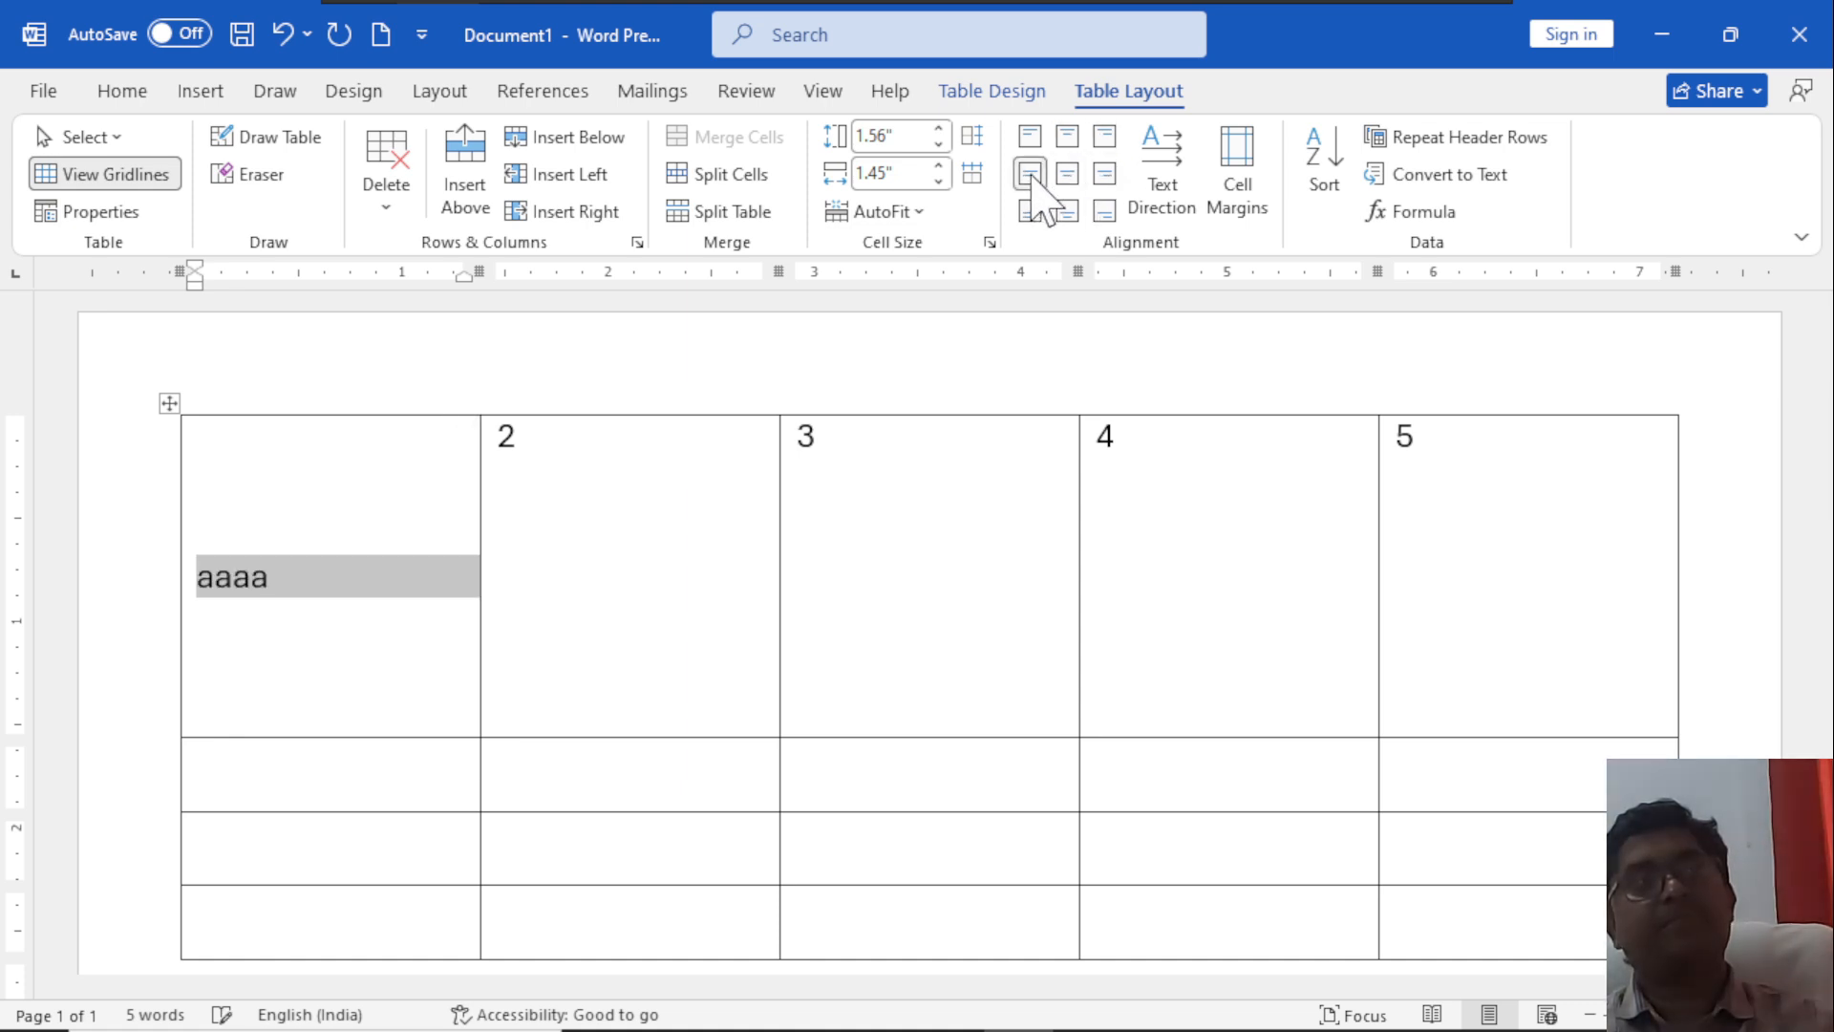
pyautogui.click(1105, 175)
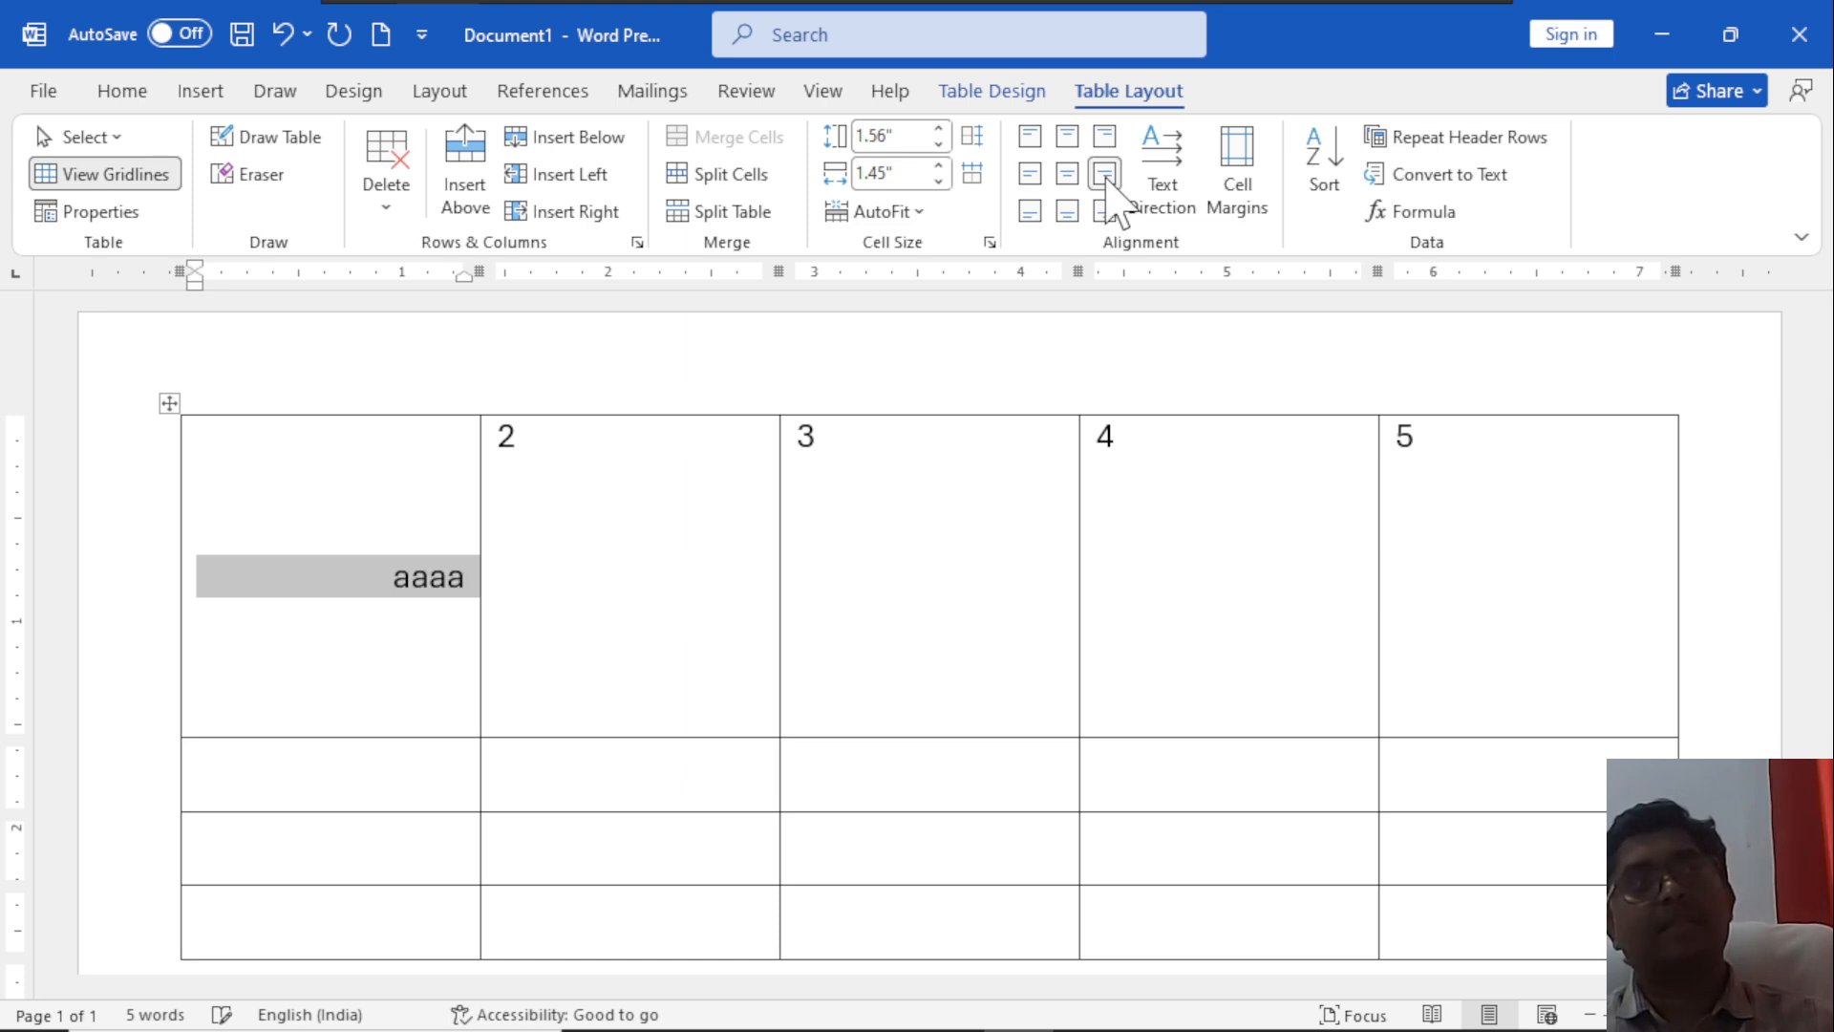
pyautogui.click(1070, 211)
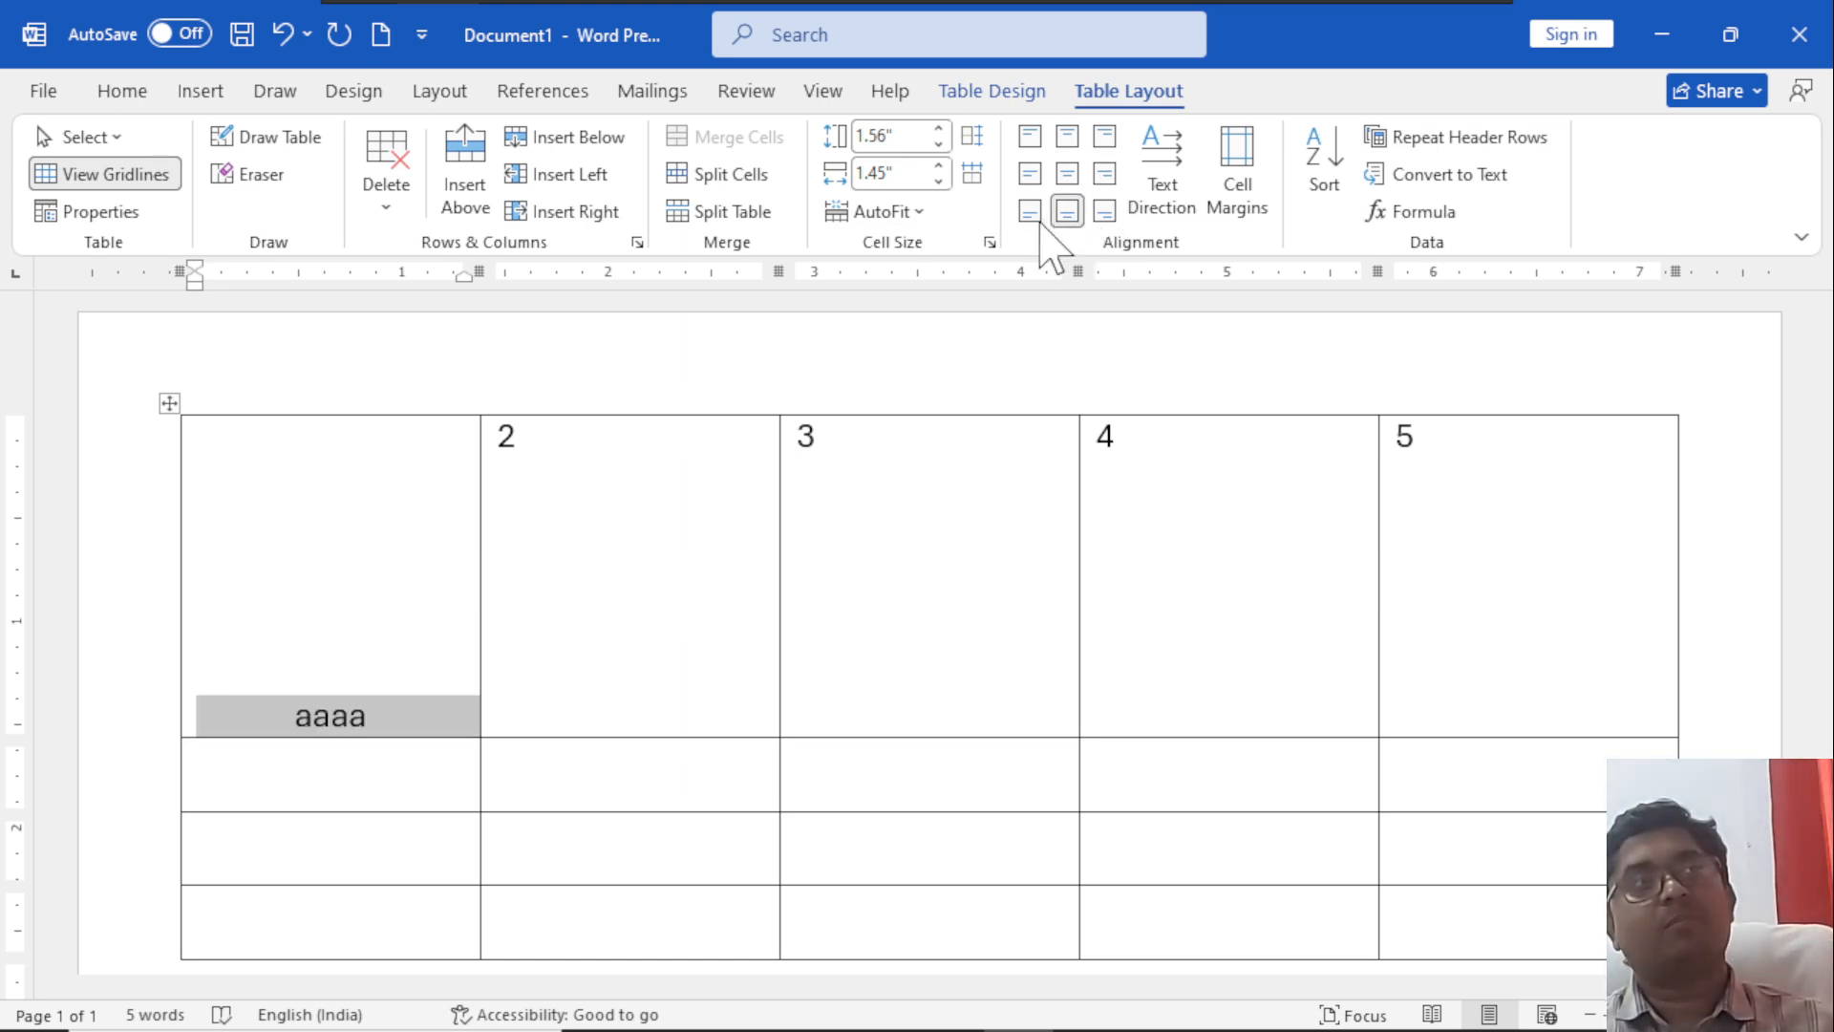
pyautogui.click(1030, 212)
pyautogui.click(1105, 211)
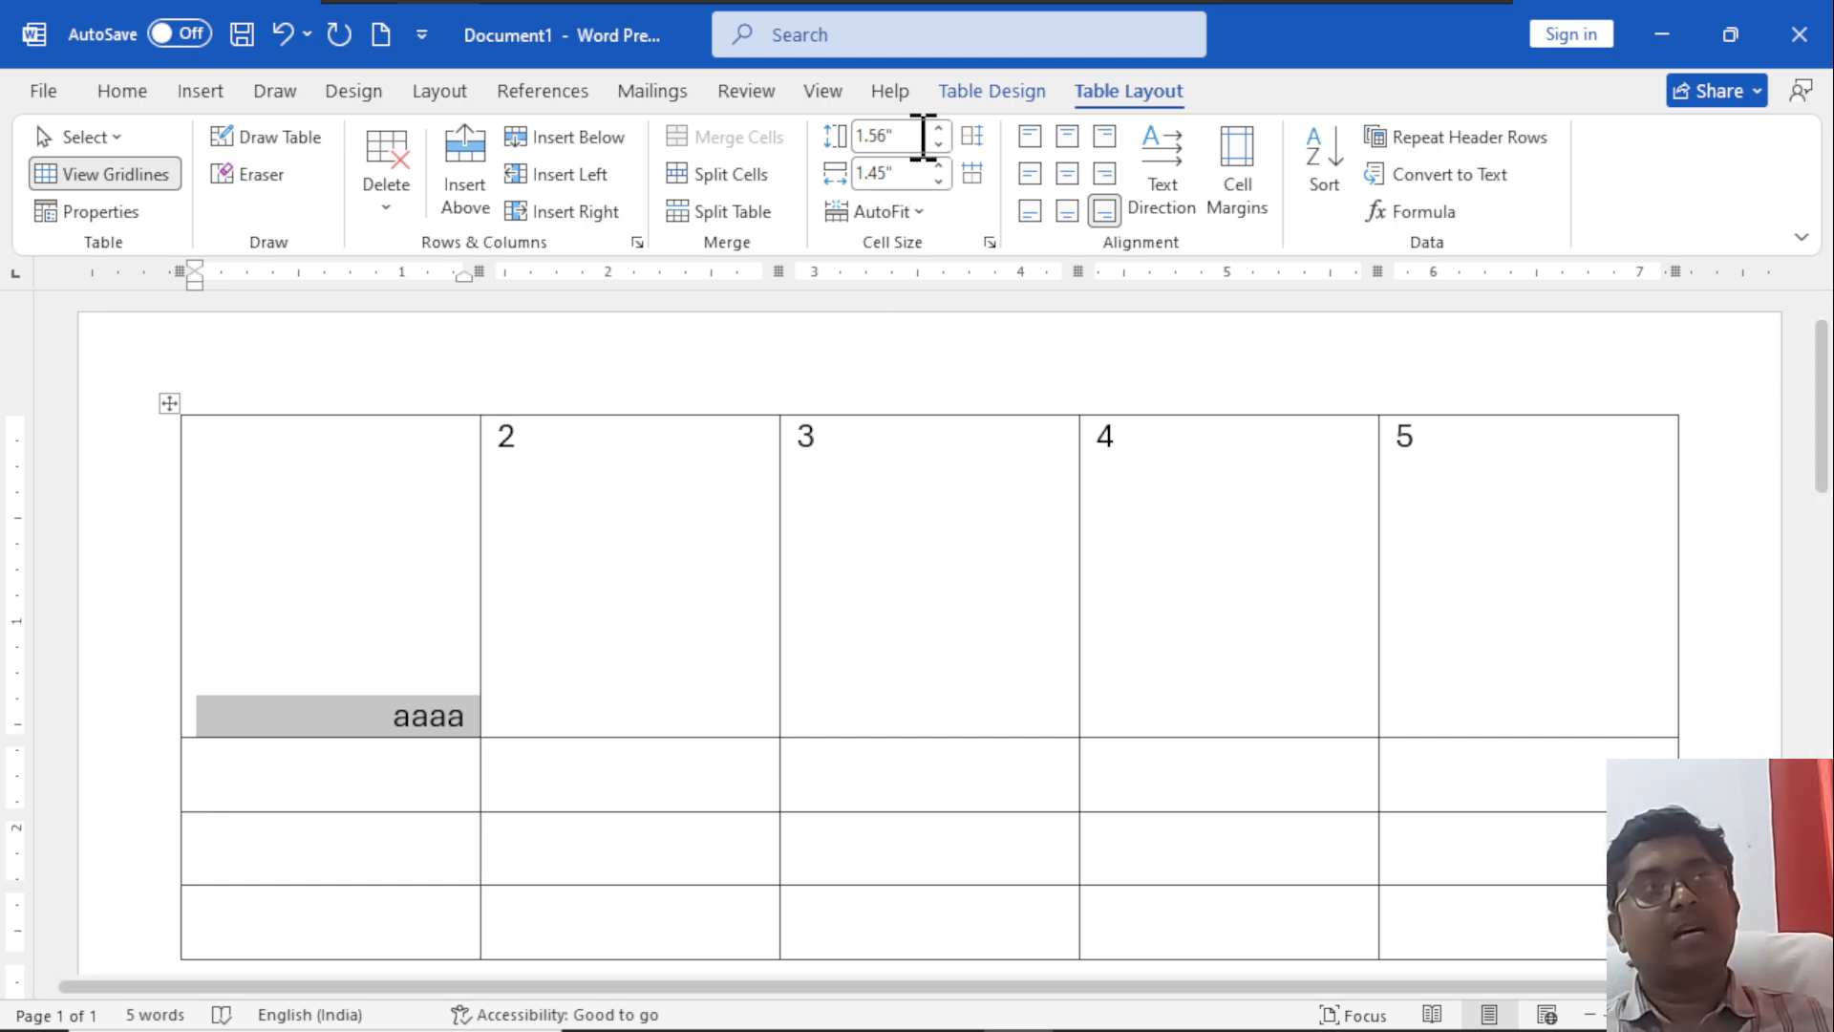
pyautogui.click(1029, 136)
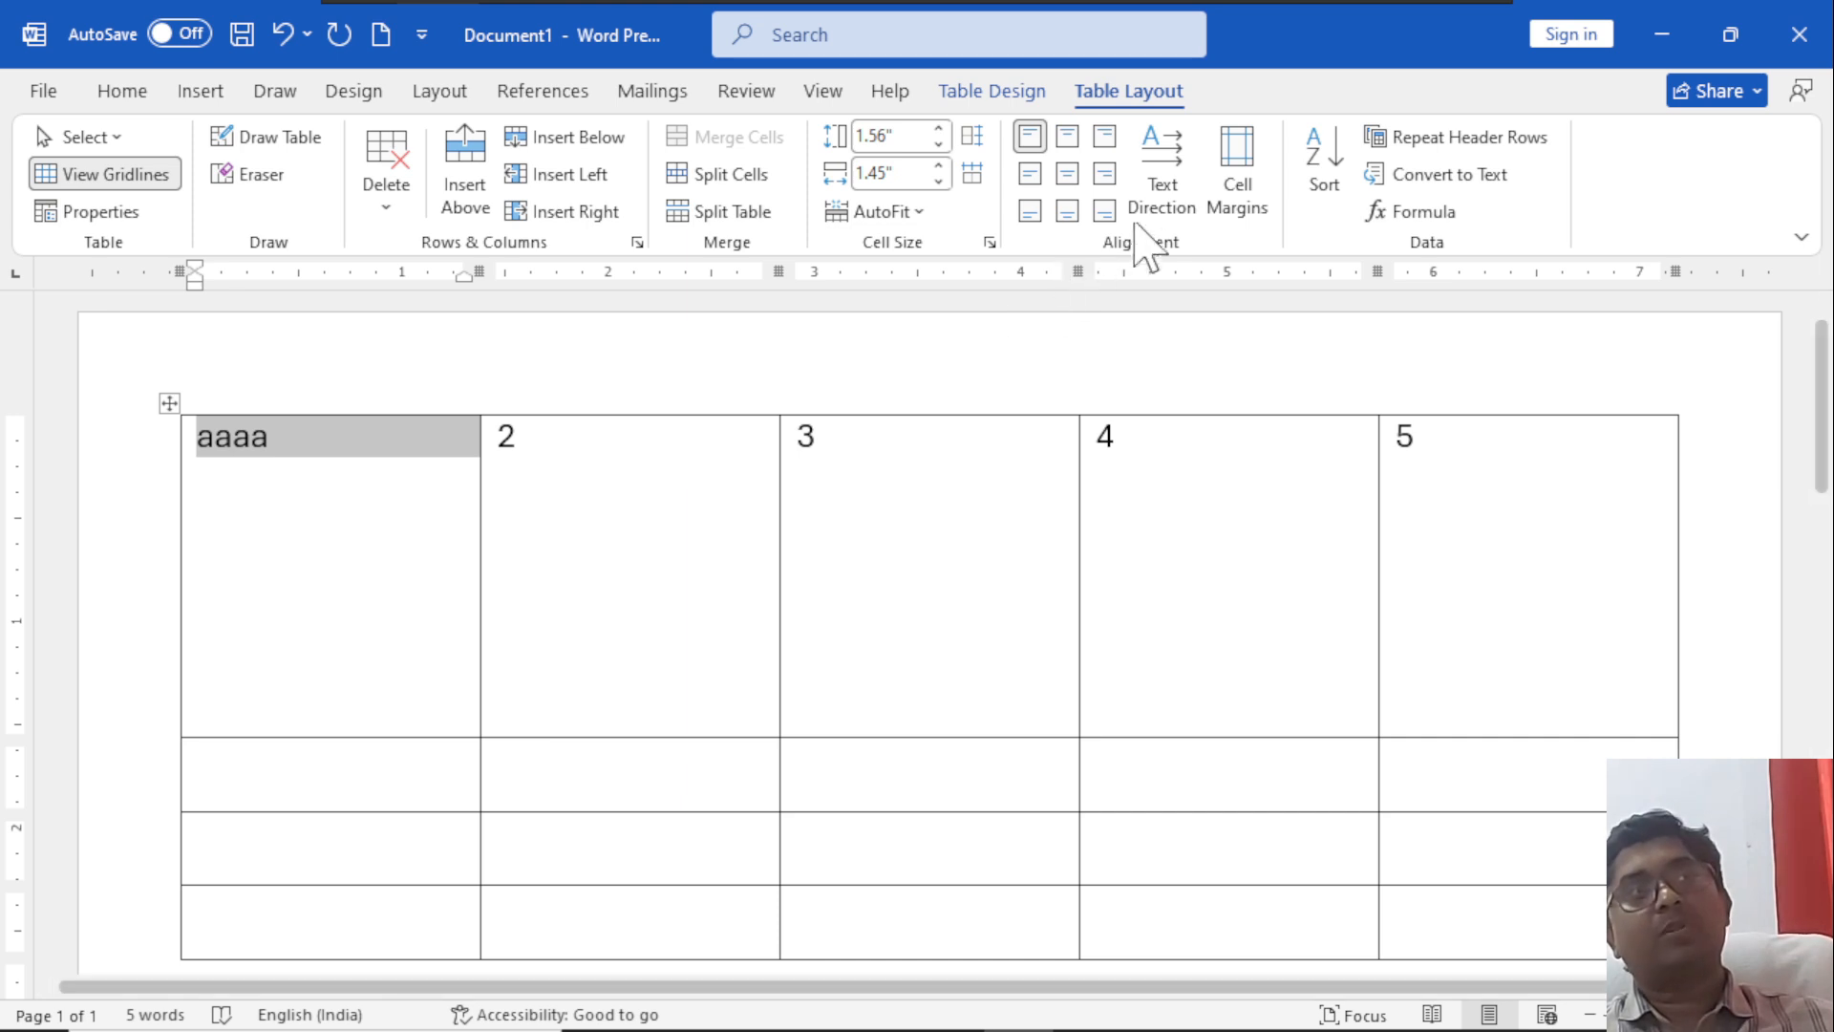
# Cycle the first cell's text direction through its vertical orientations and back to horizontal.
pyautogui.click(1152, 189)
pyautogui.click(1149, 188)
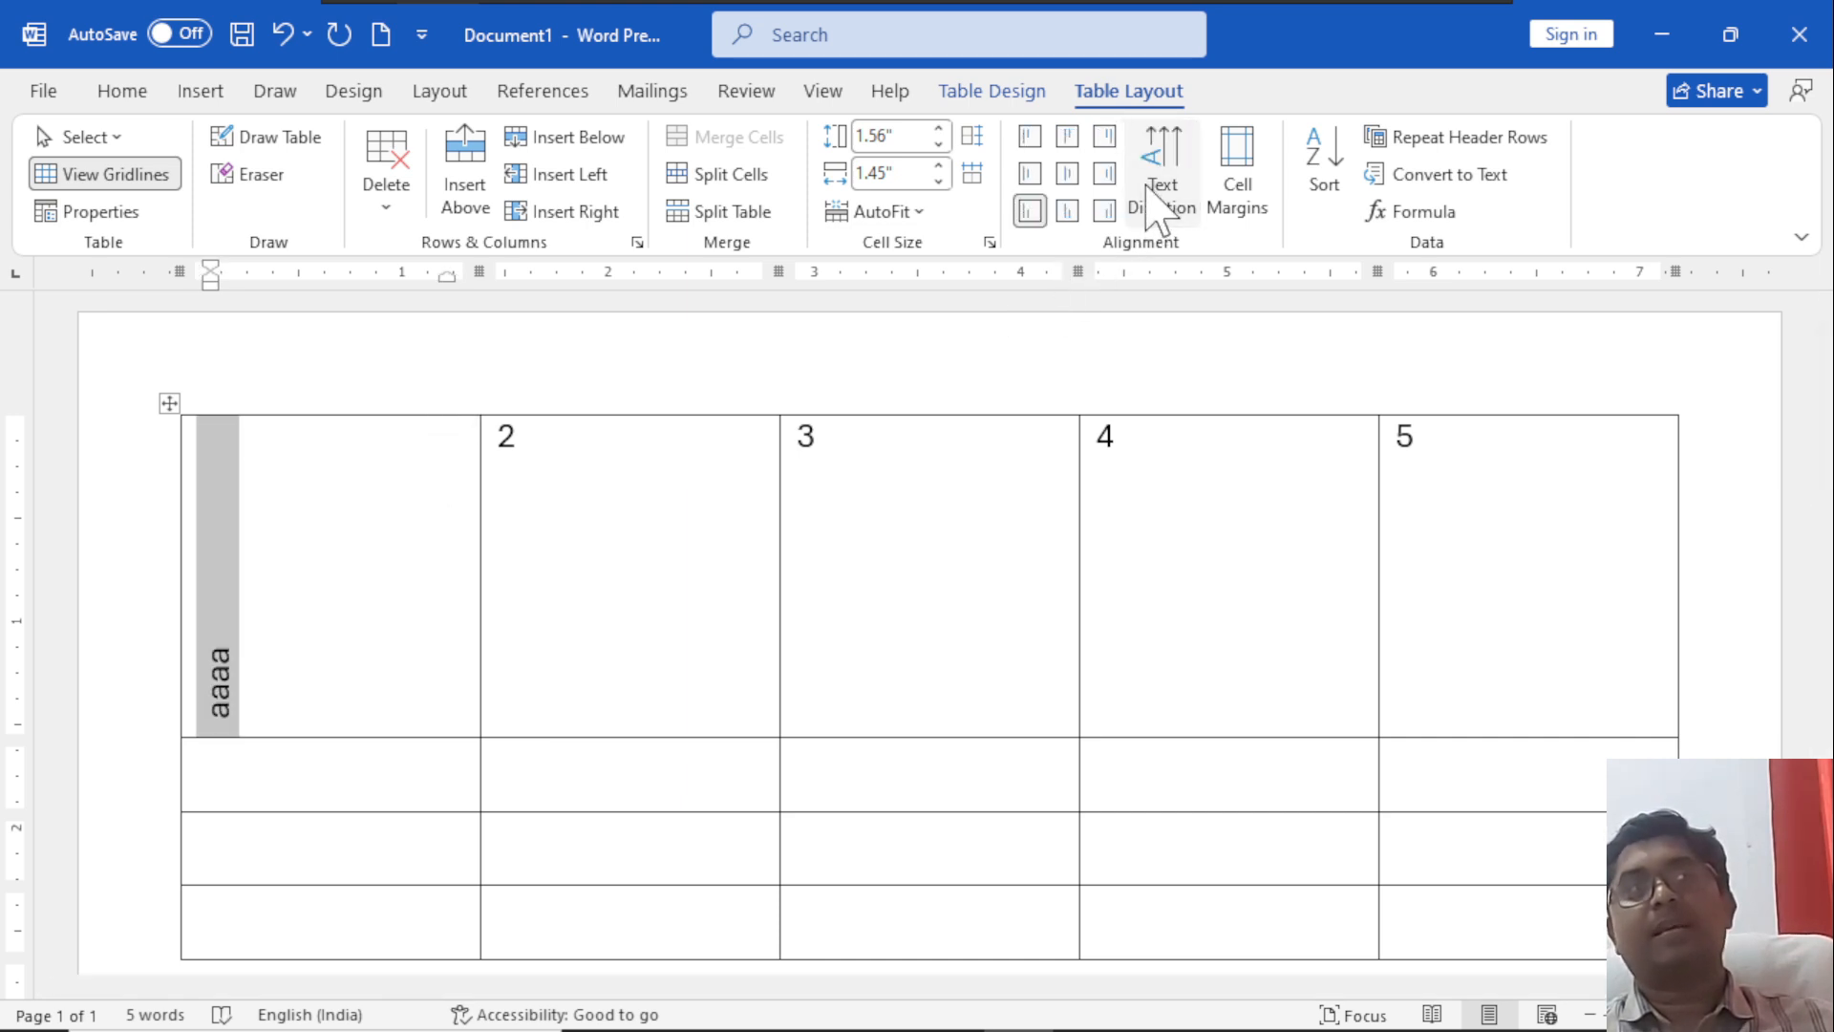
pyautogui.click(1149, 188)
pyautogui.click(1156, 205)
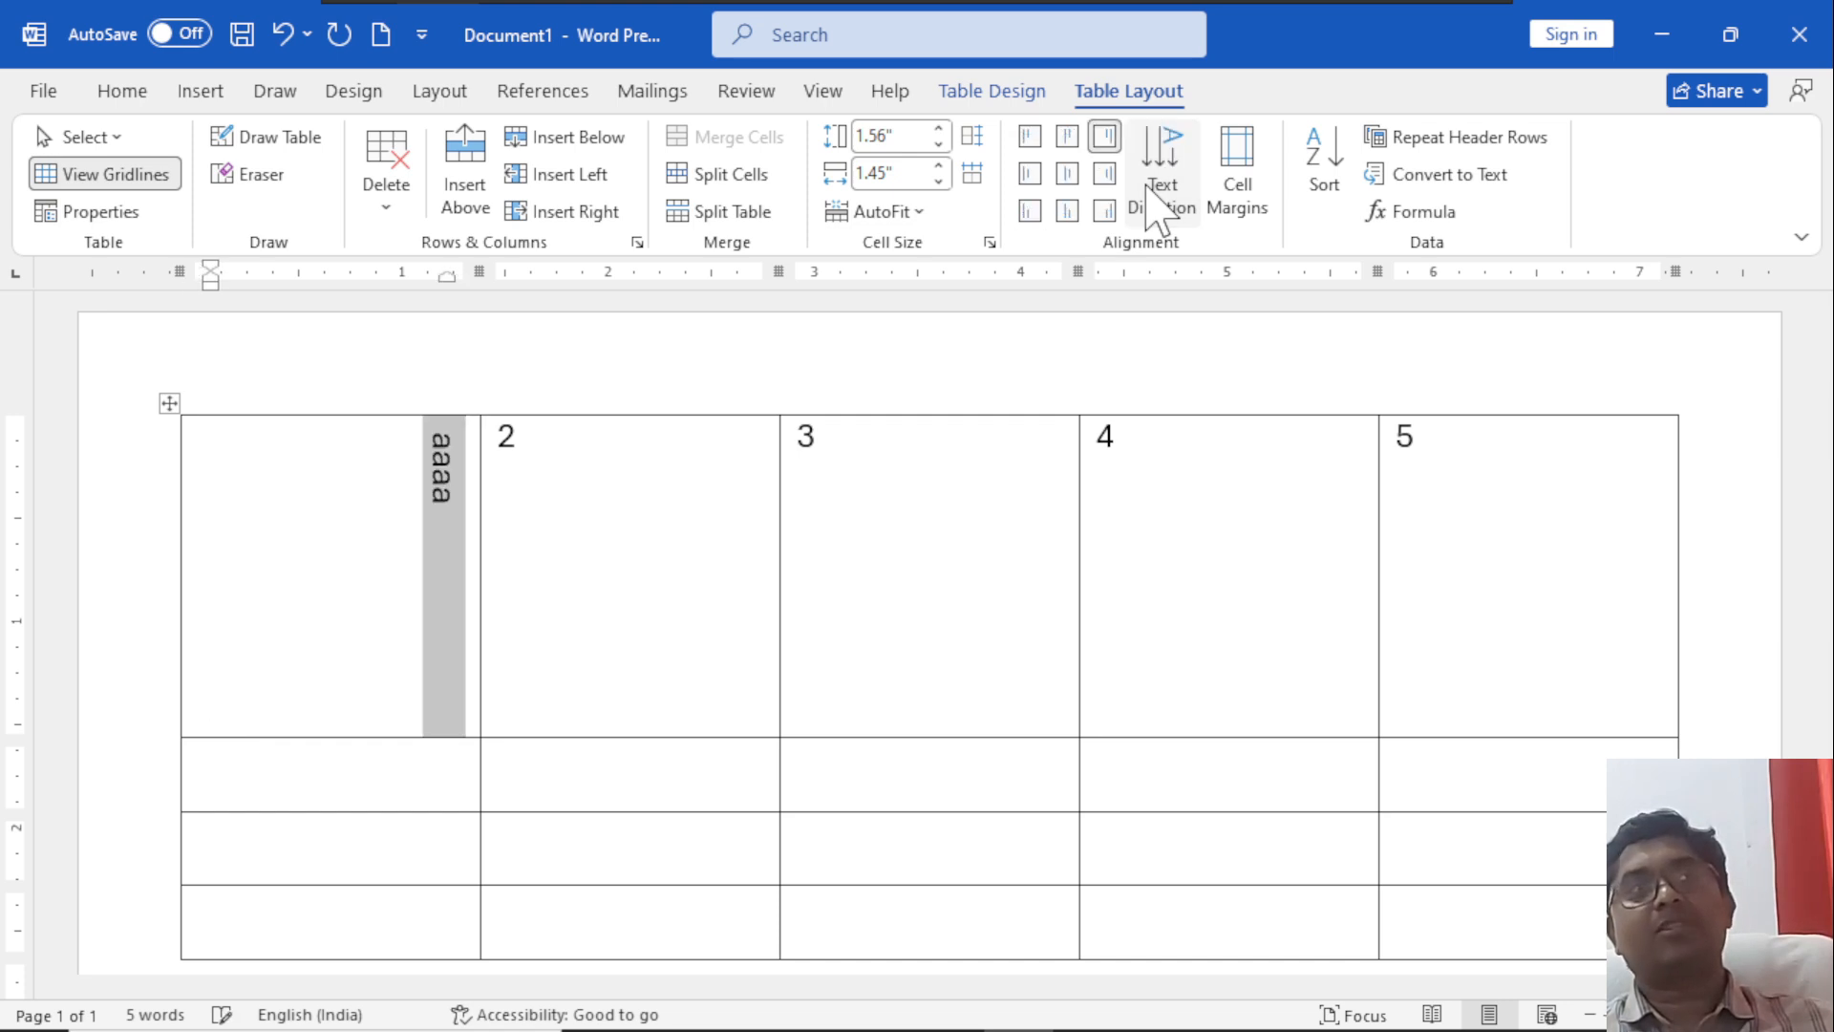
pyautogui.click(1149, 189)
pyautogui.click(1144, 190)
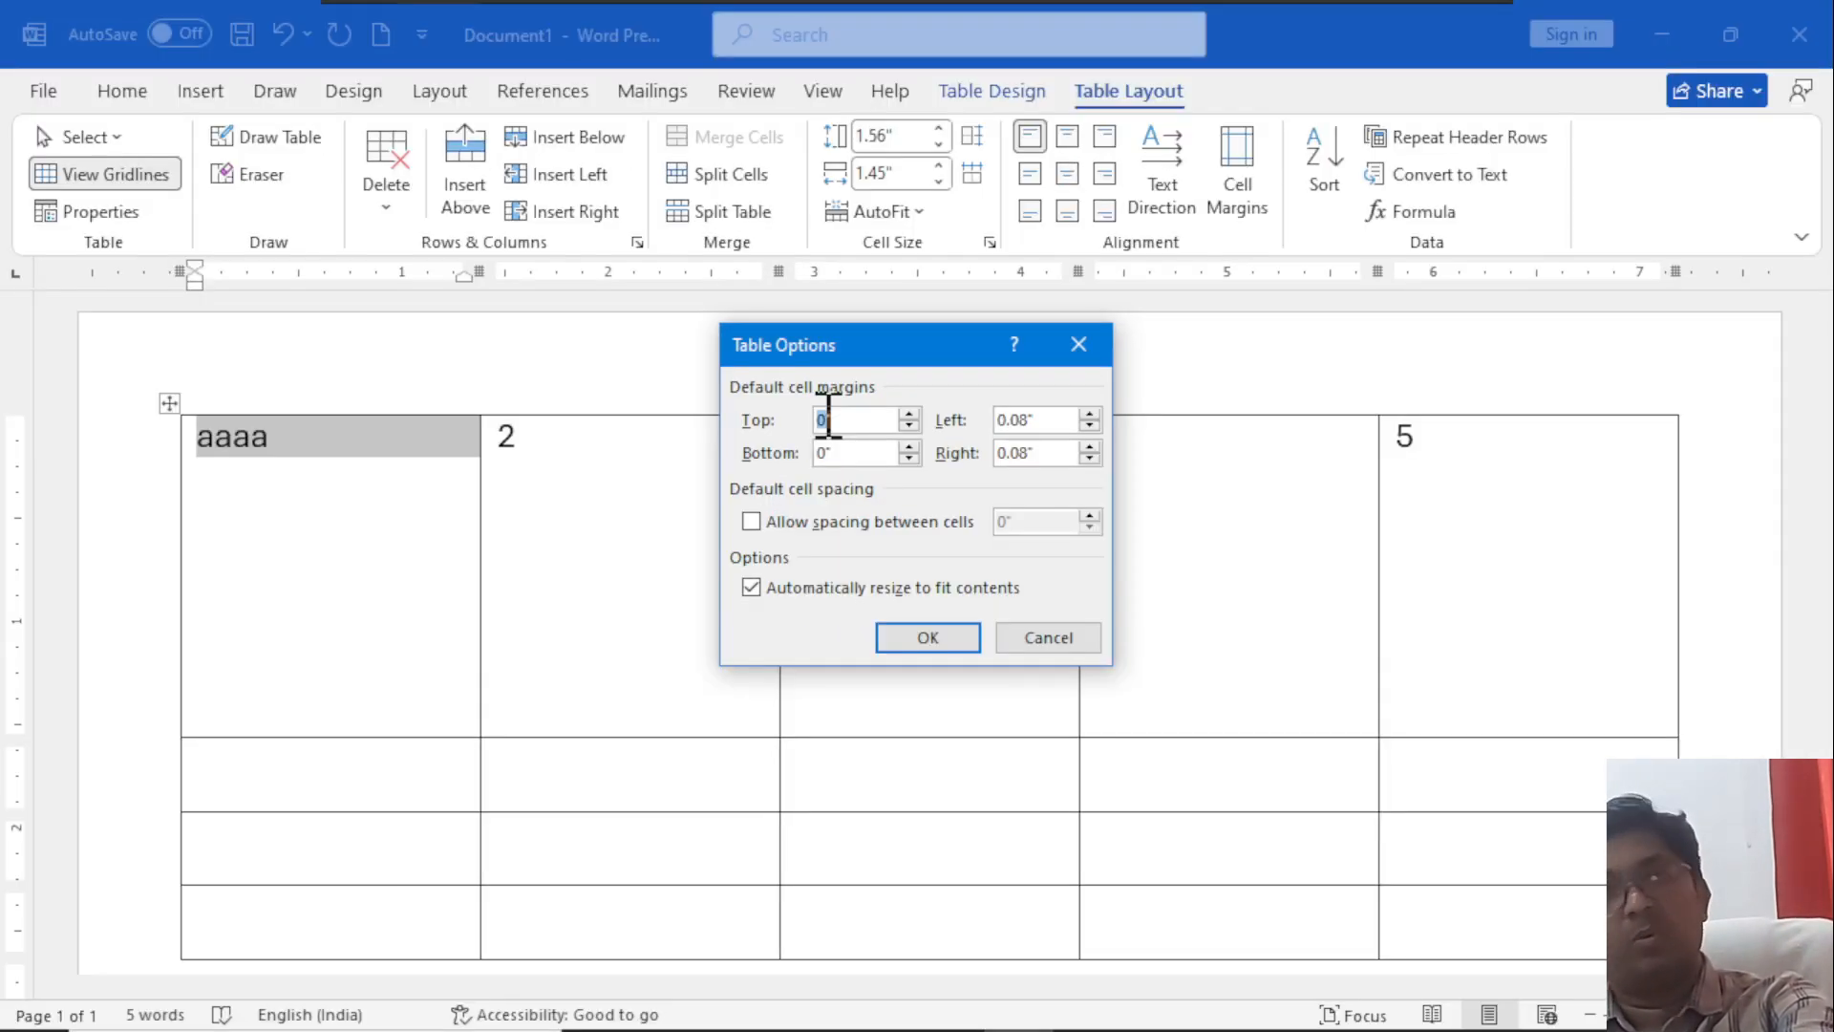
# Review the table's default cell margin options and the Sort command without changing anything.
pyautogui.press('Escape')
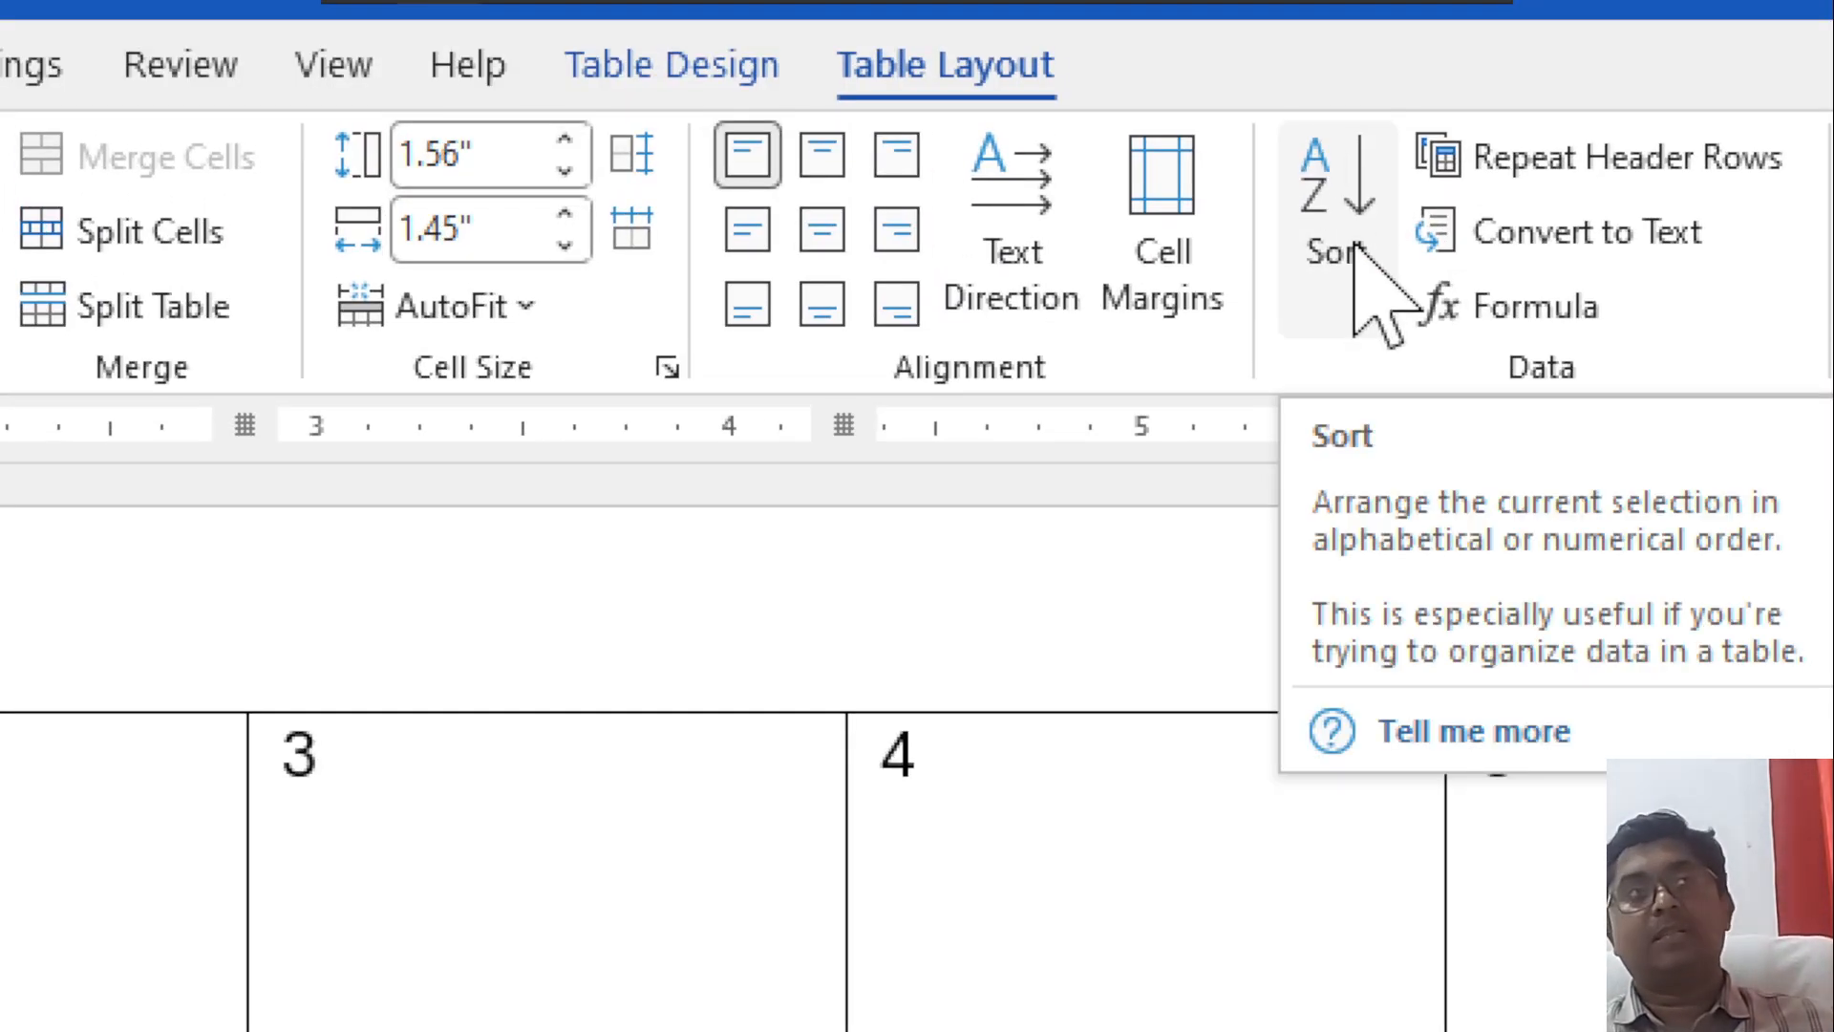
pyautogui.click(1324, 247)
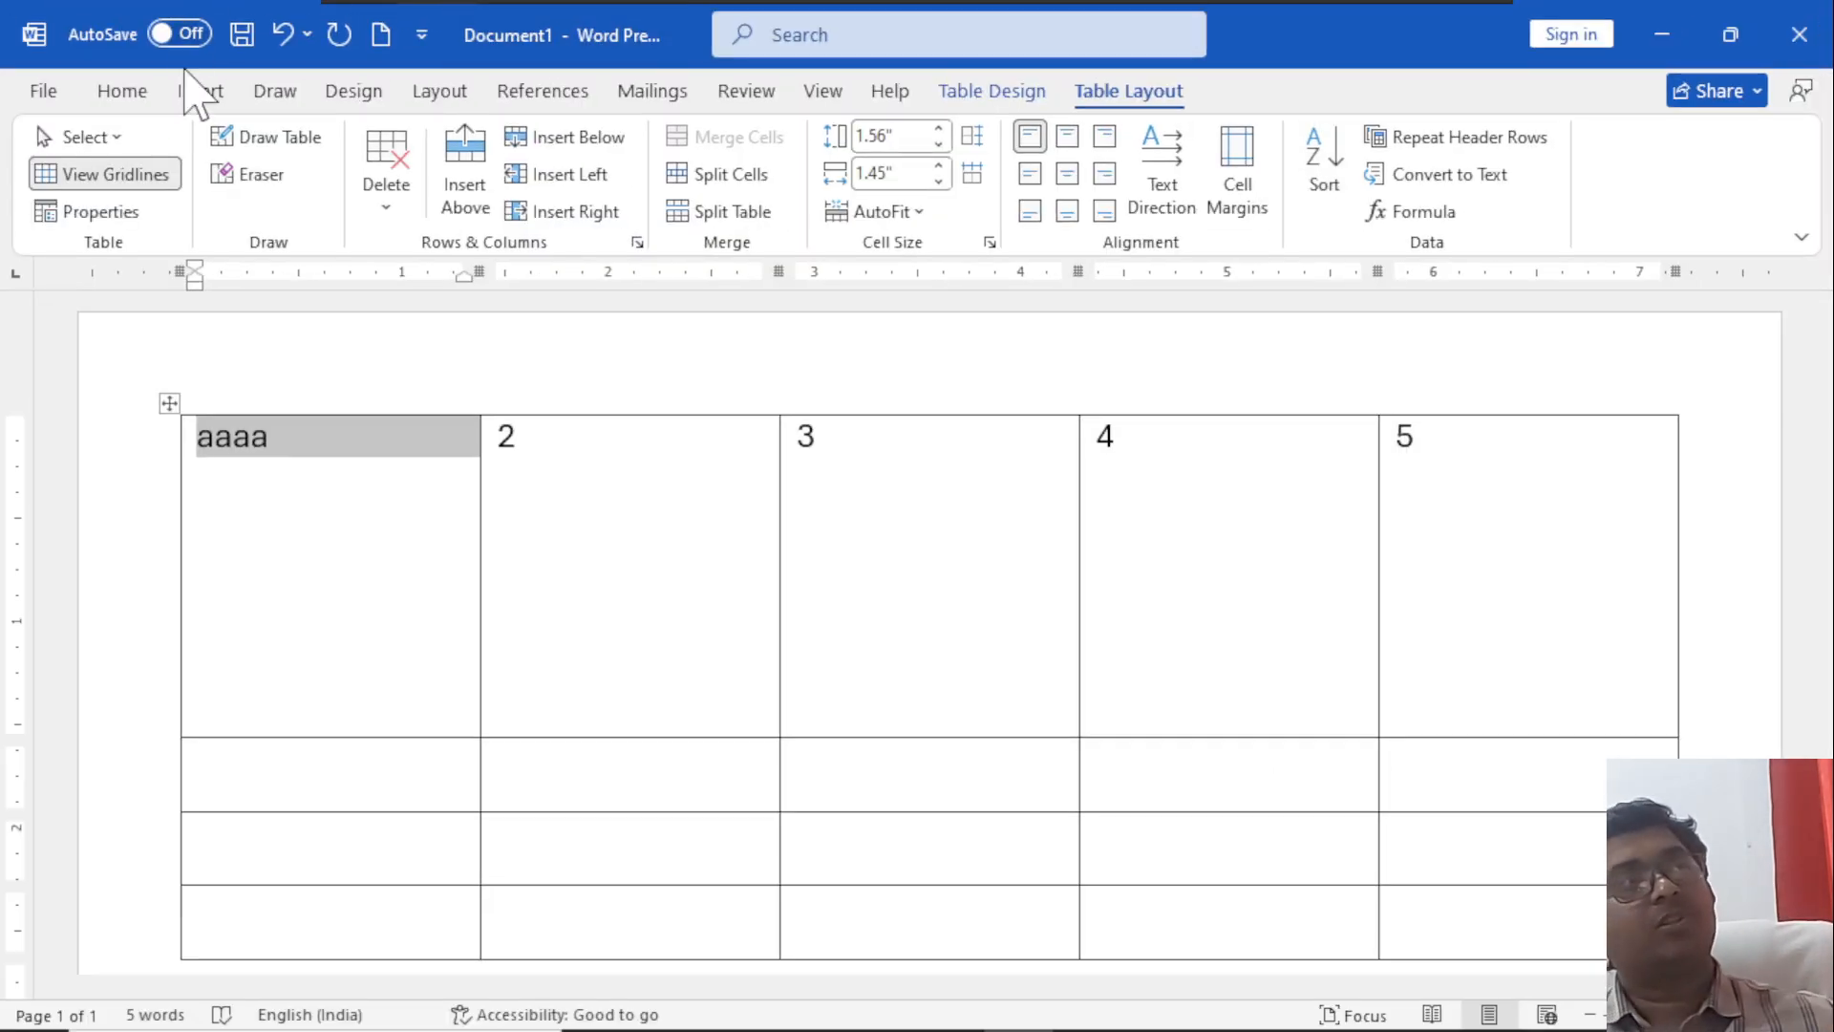
pyautogui.click(122, 97)
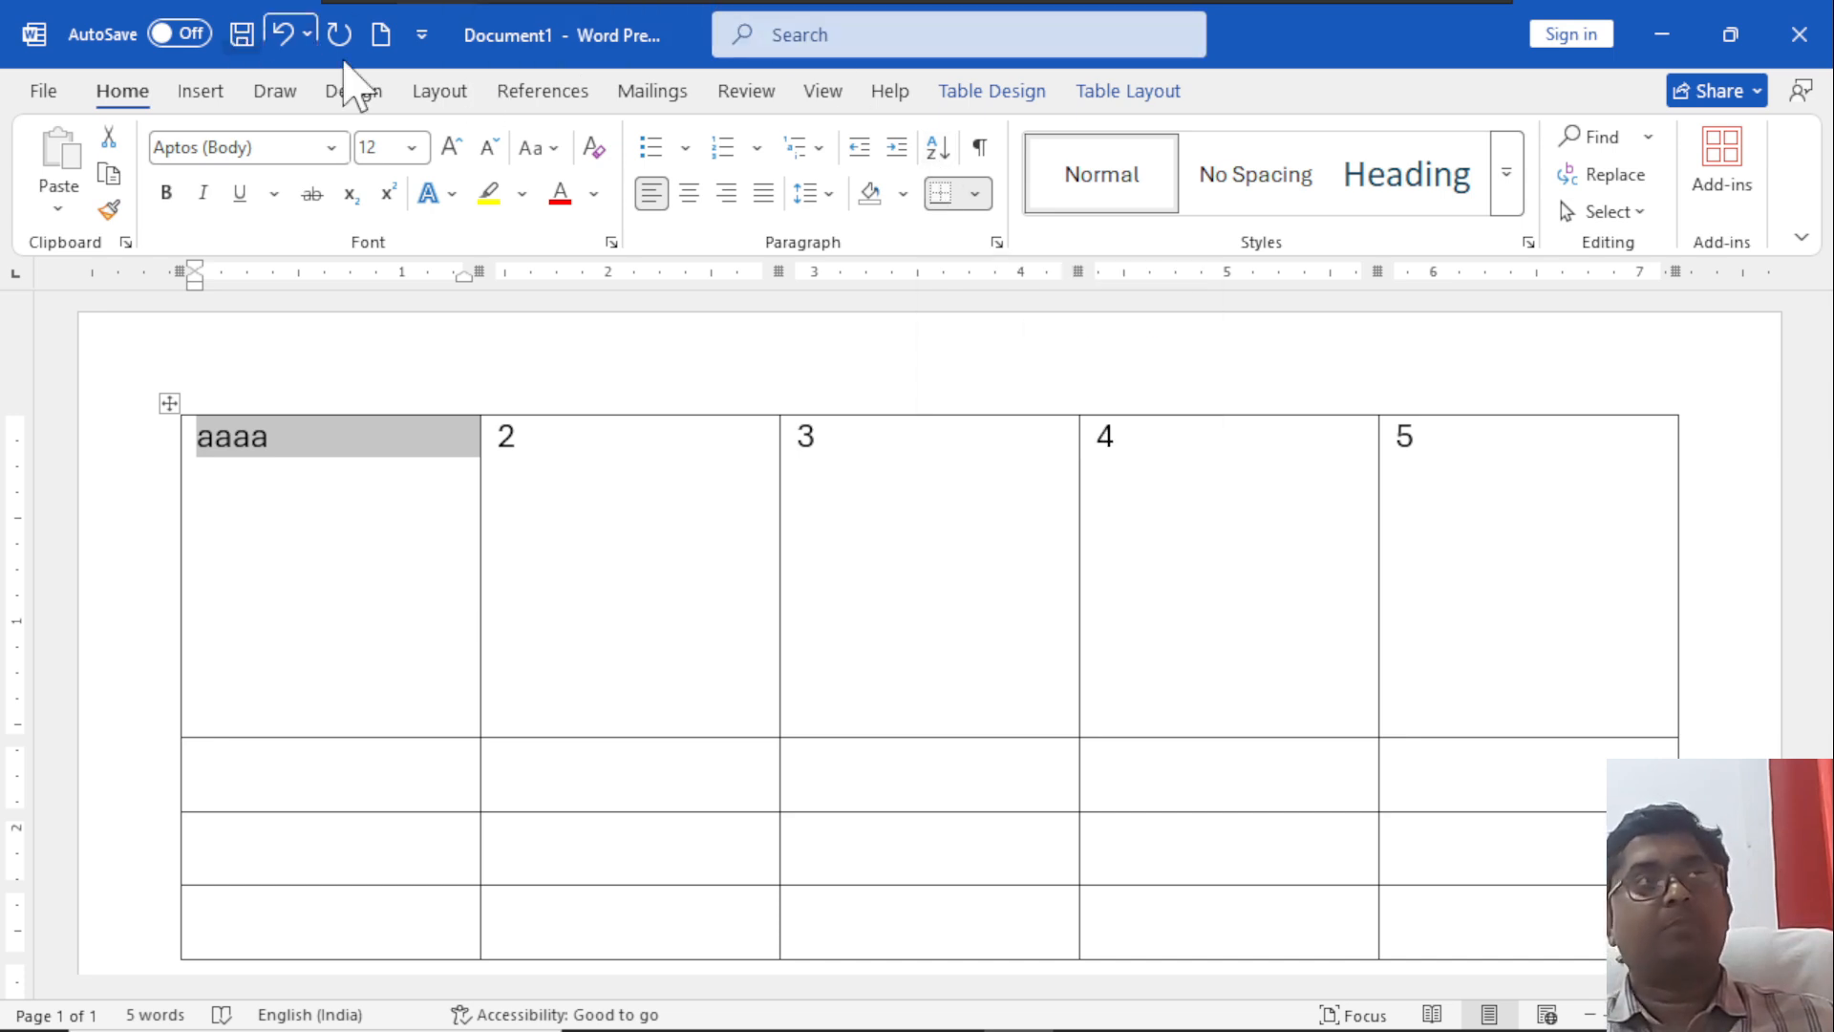
pyautogui.click(1127, 93)
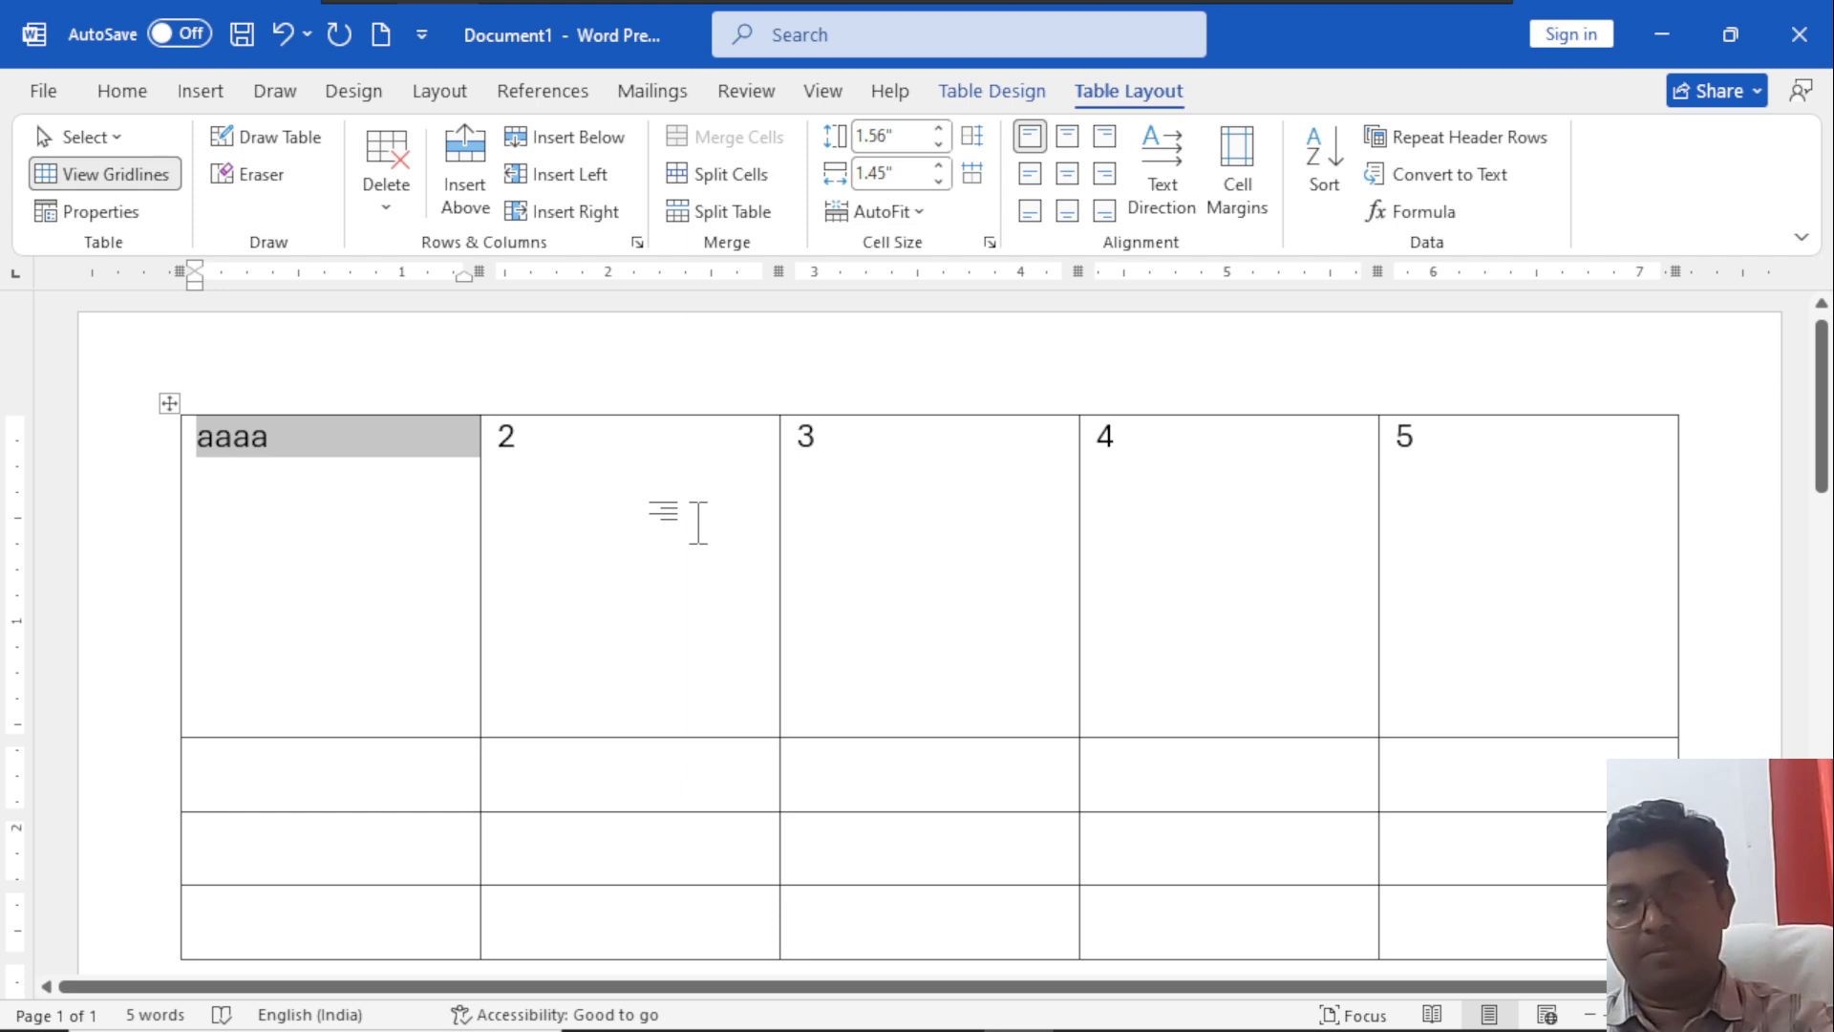
# Delete the existing table and insert a new table with five columns and four rows.
pyautogui.hotkey('ctrl', 'a')
pyautogui.press('BackSpace')
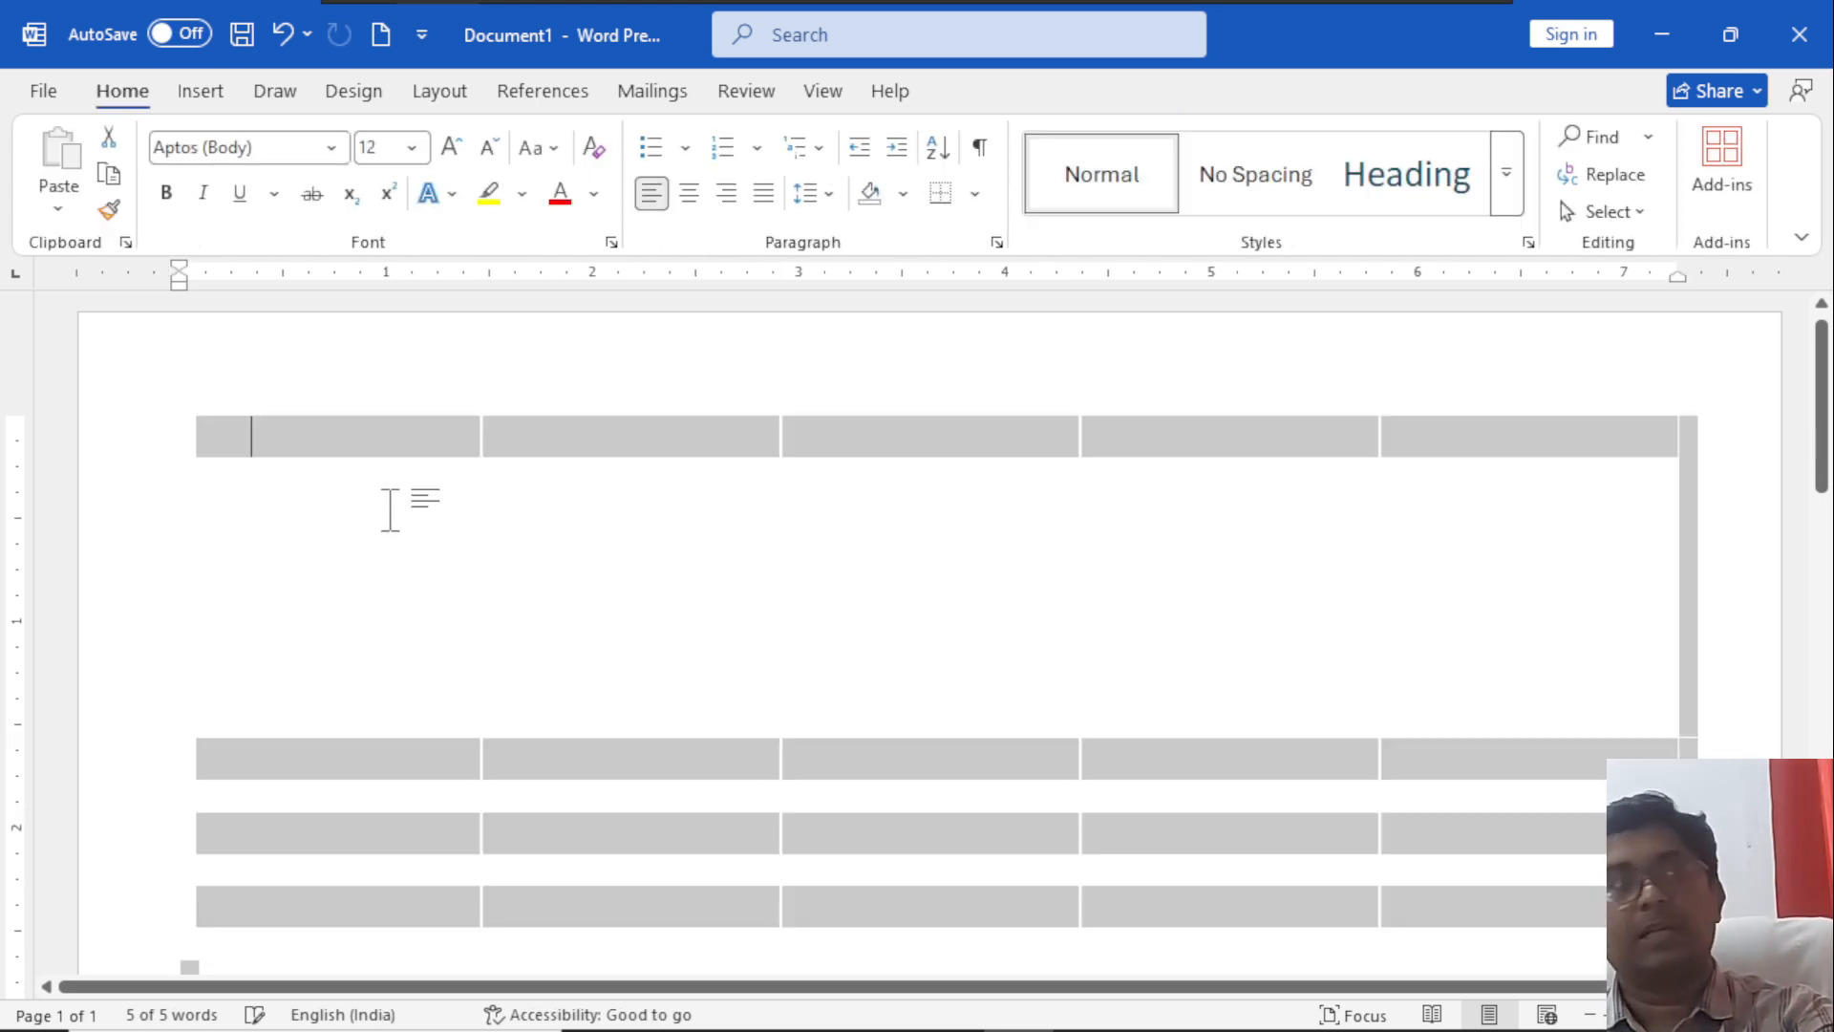
pyautogui.click(199, 93)
pyautogui.click(231, 205)
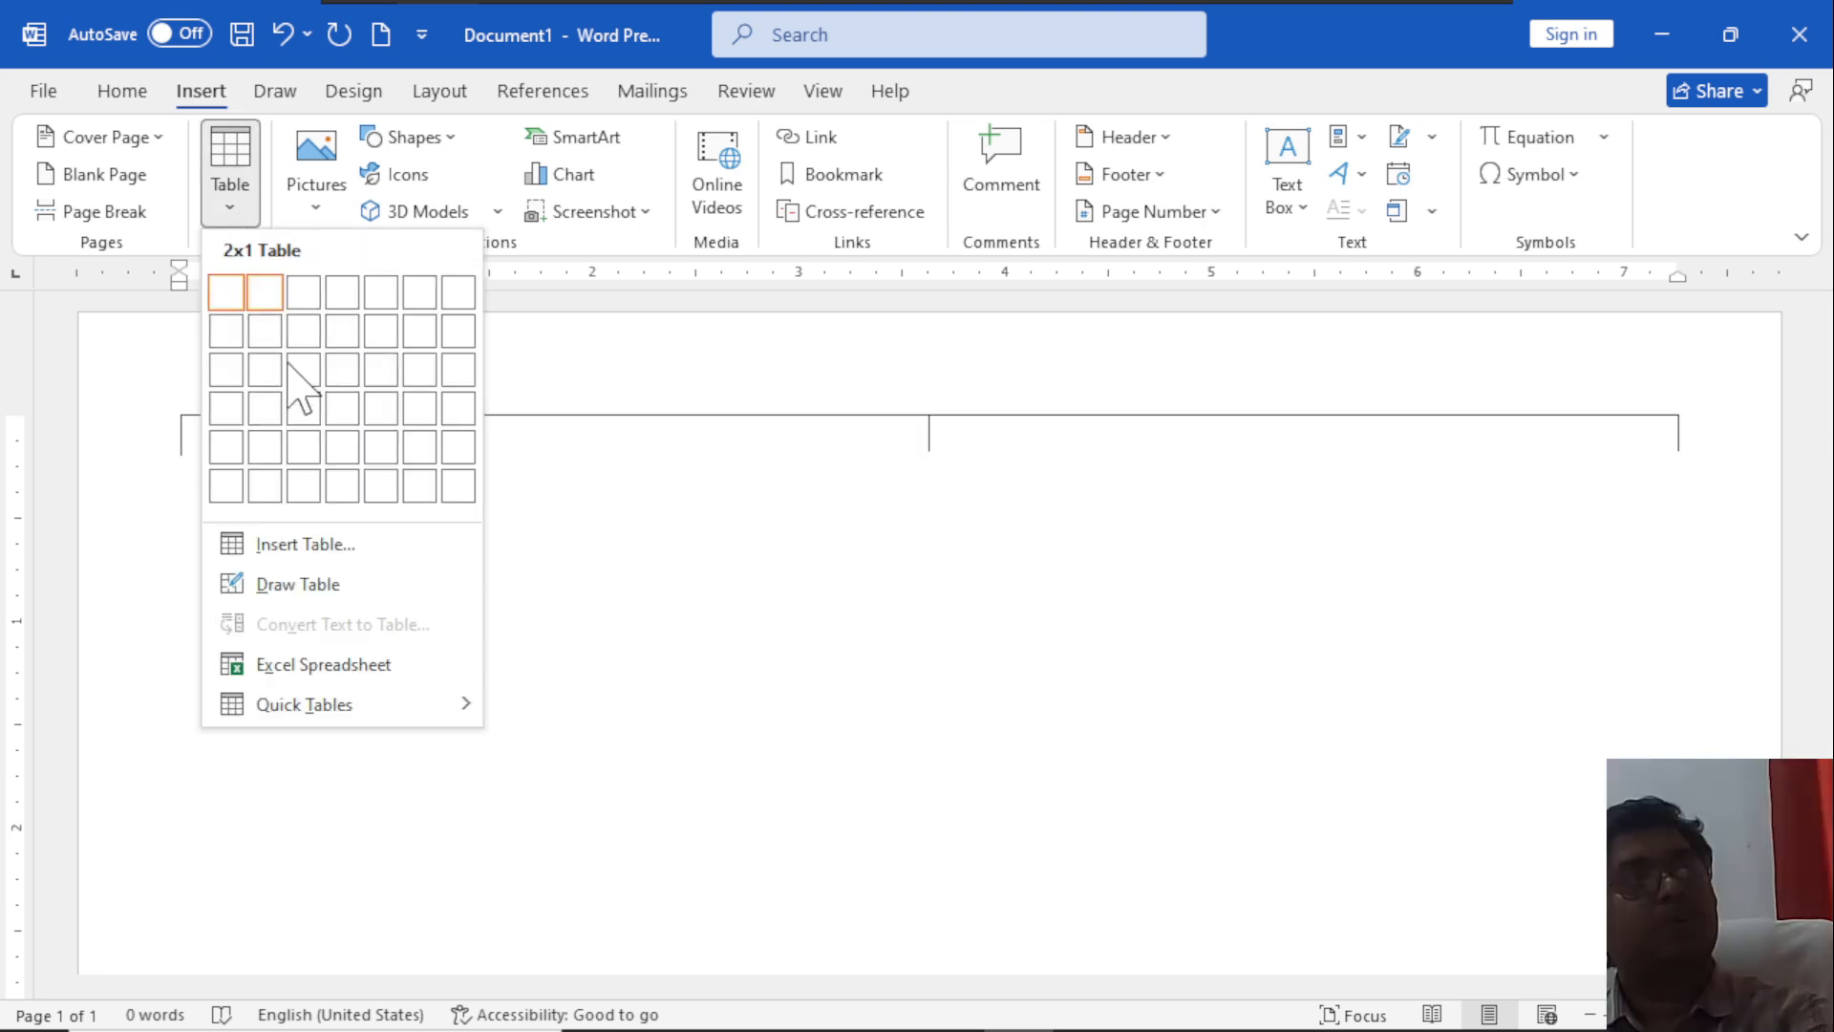
pyautogui.click(382, 409)
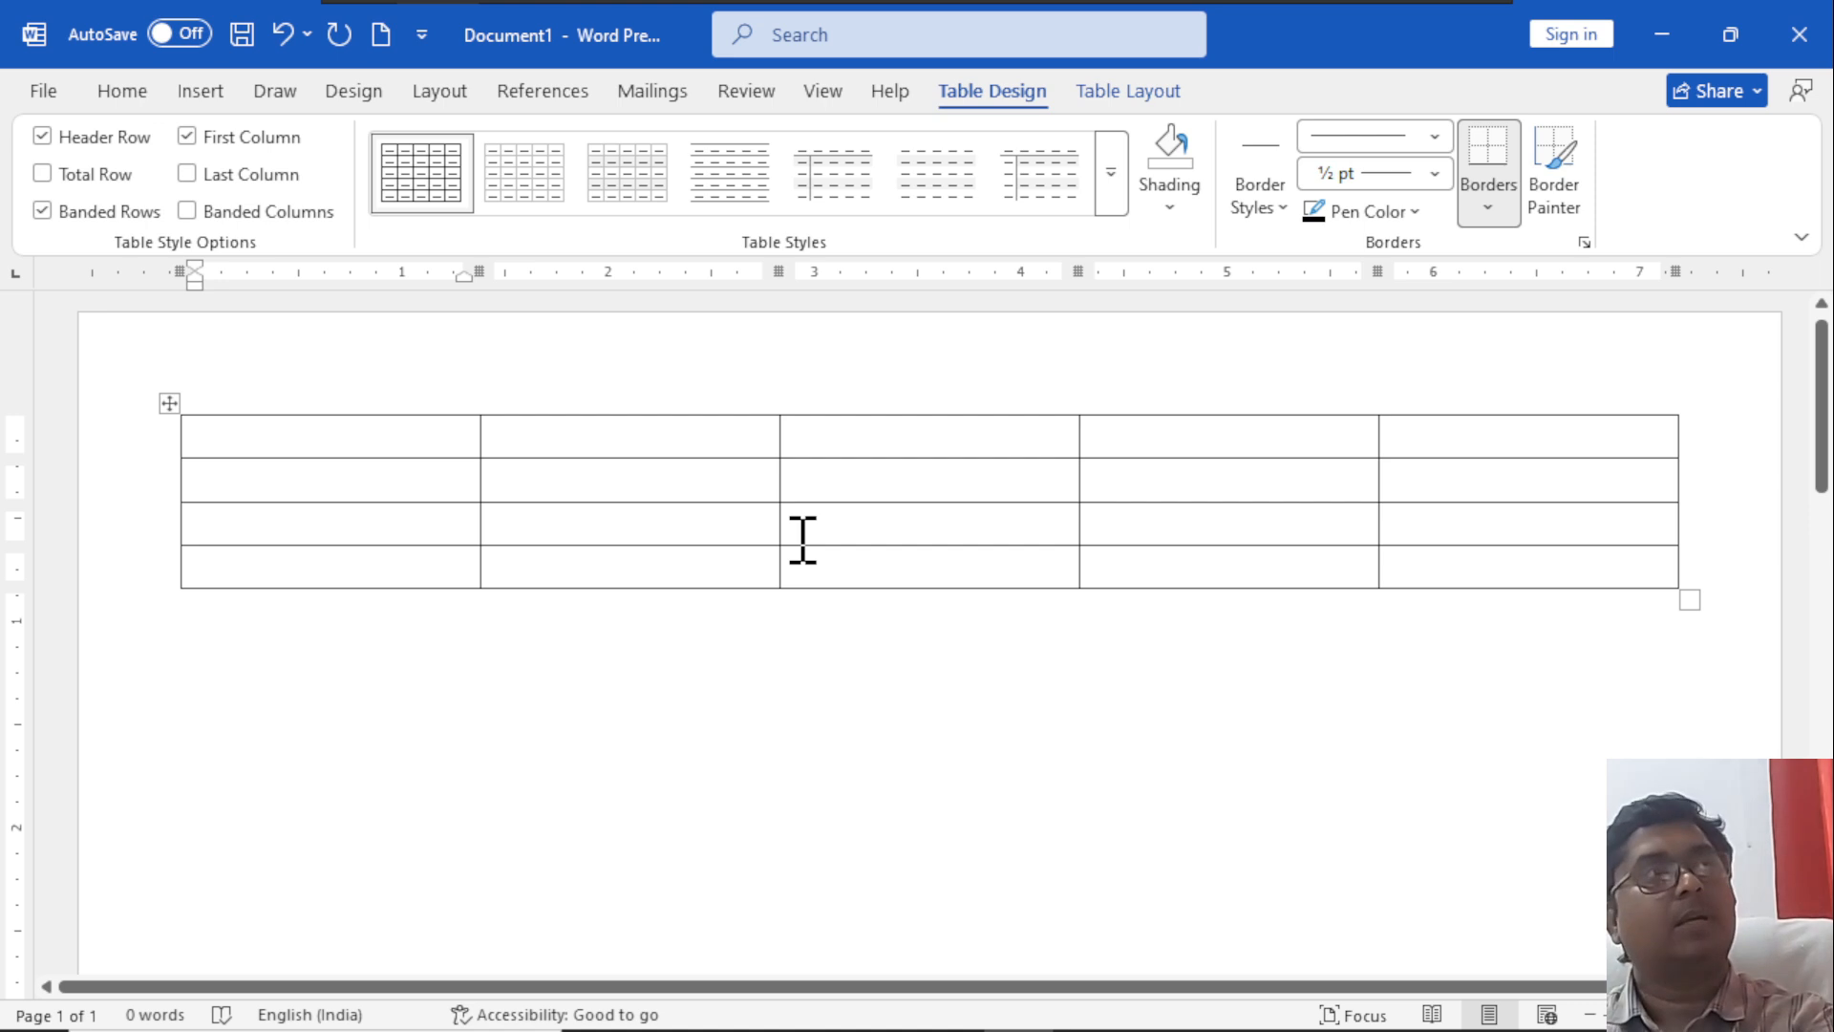
# Fill the table's header row with the column headings Name, Hind, Eng, Math and Total.
pyautogui.write('Namew')
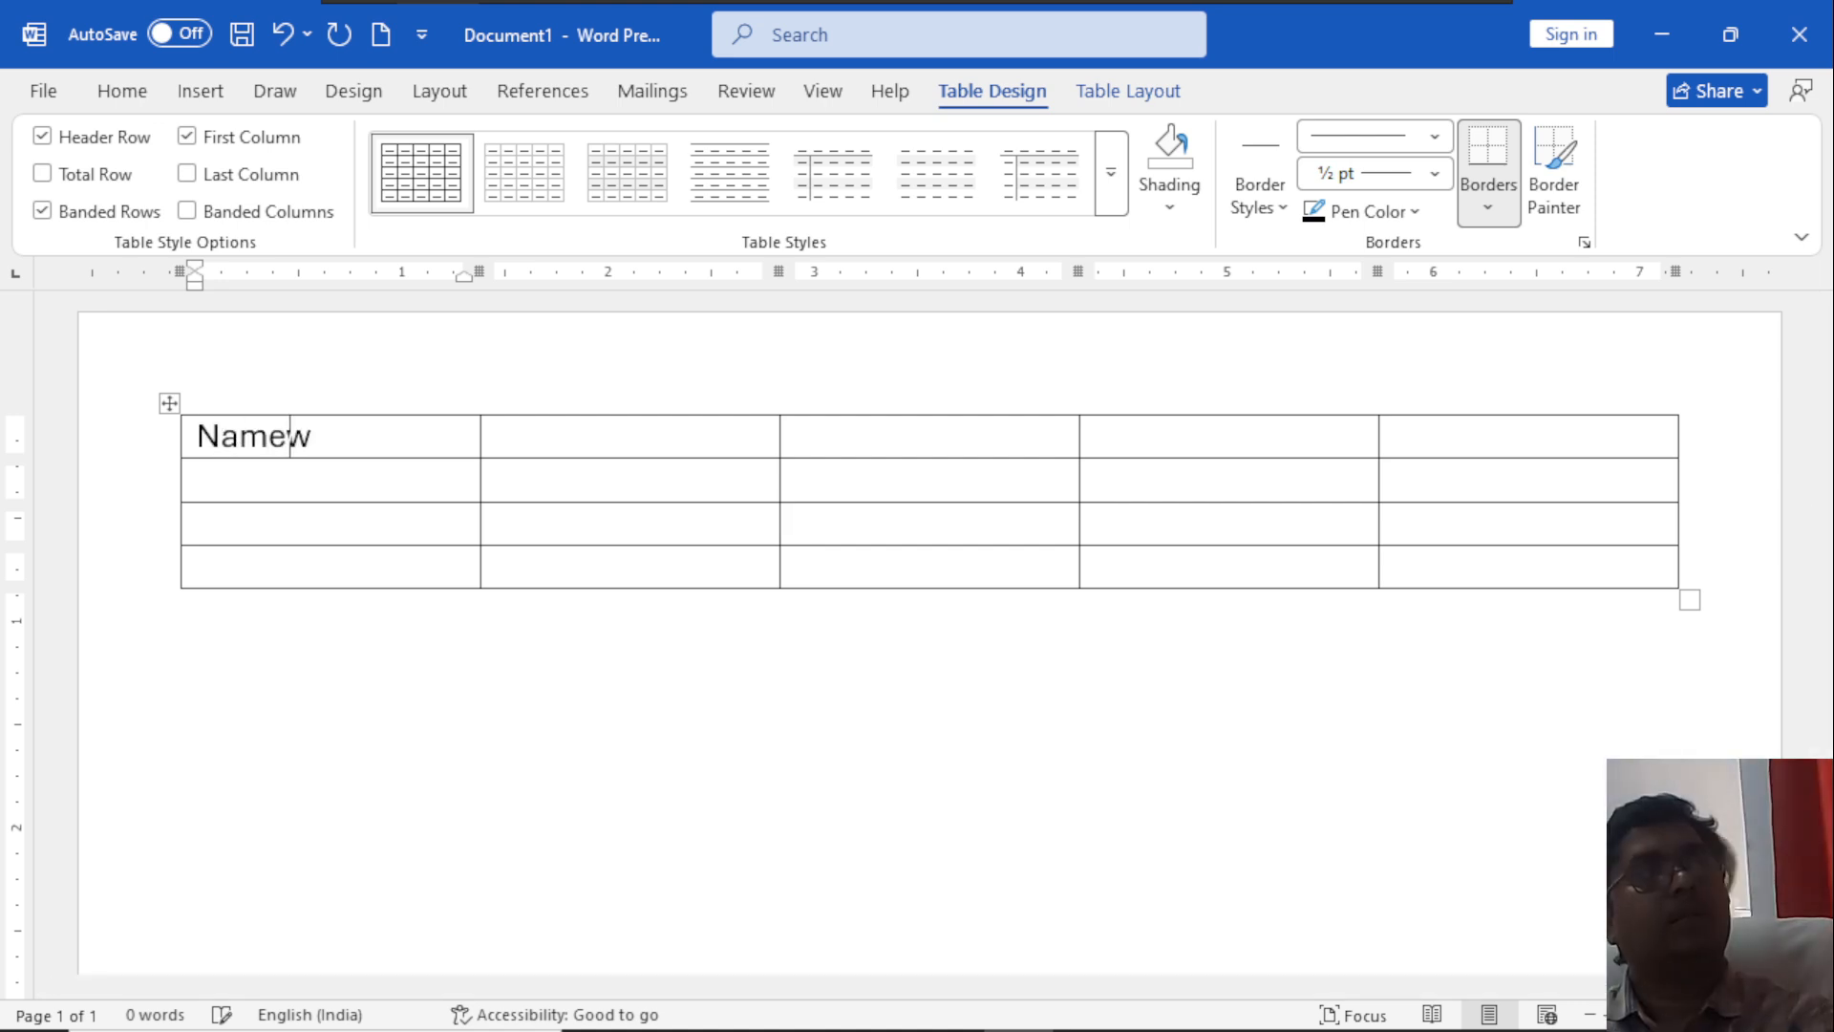
pyautogui.press('Tab')
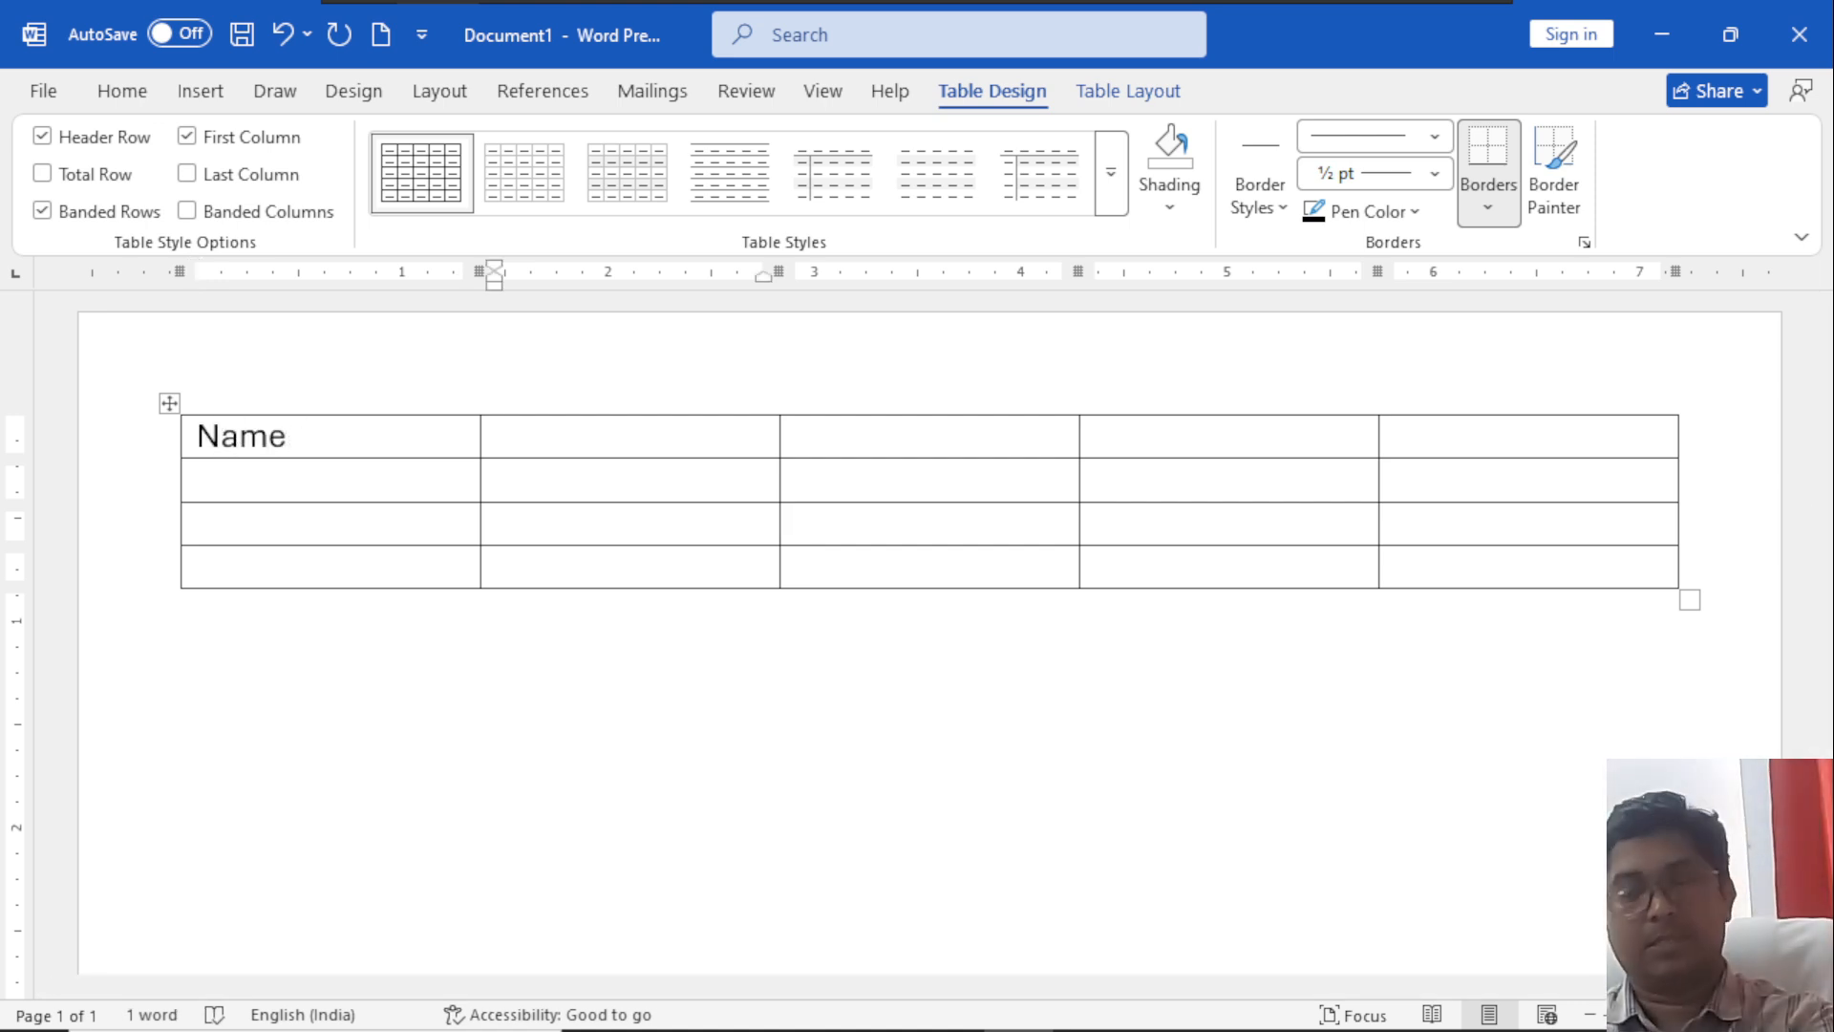
pyautogui.write('Hind')
pyautogui.press('Tab')
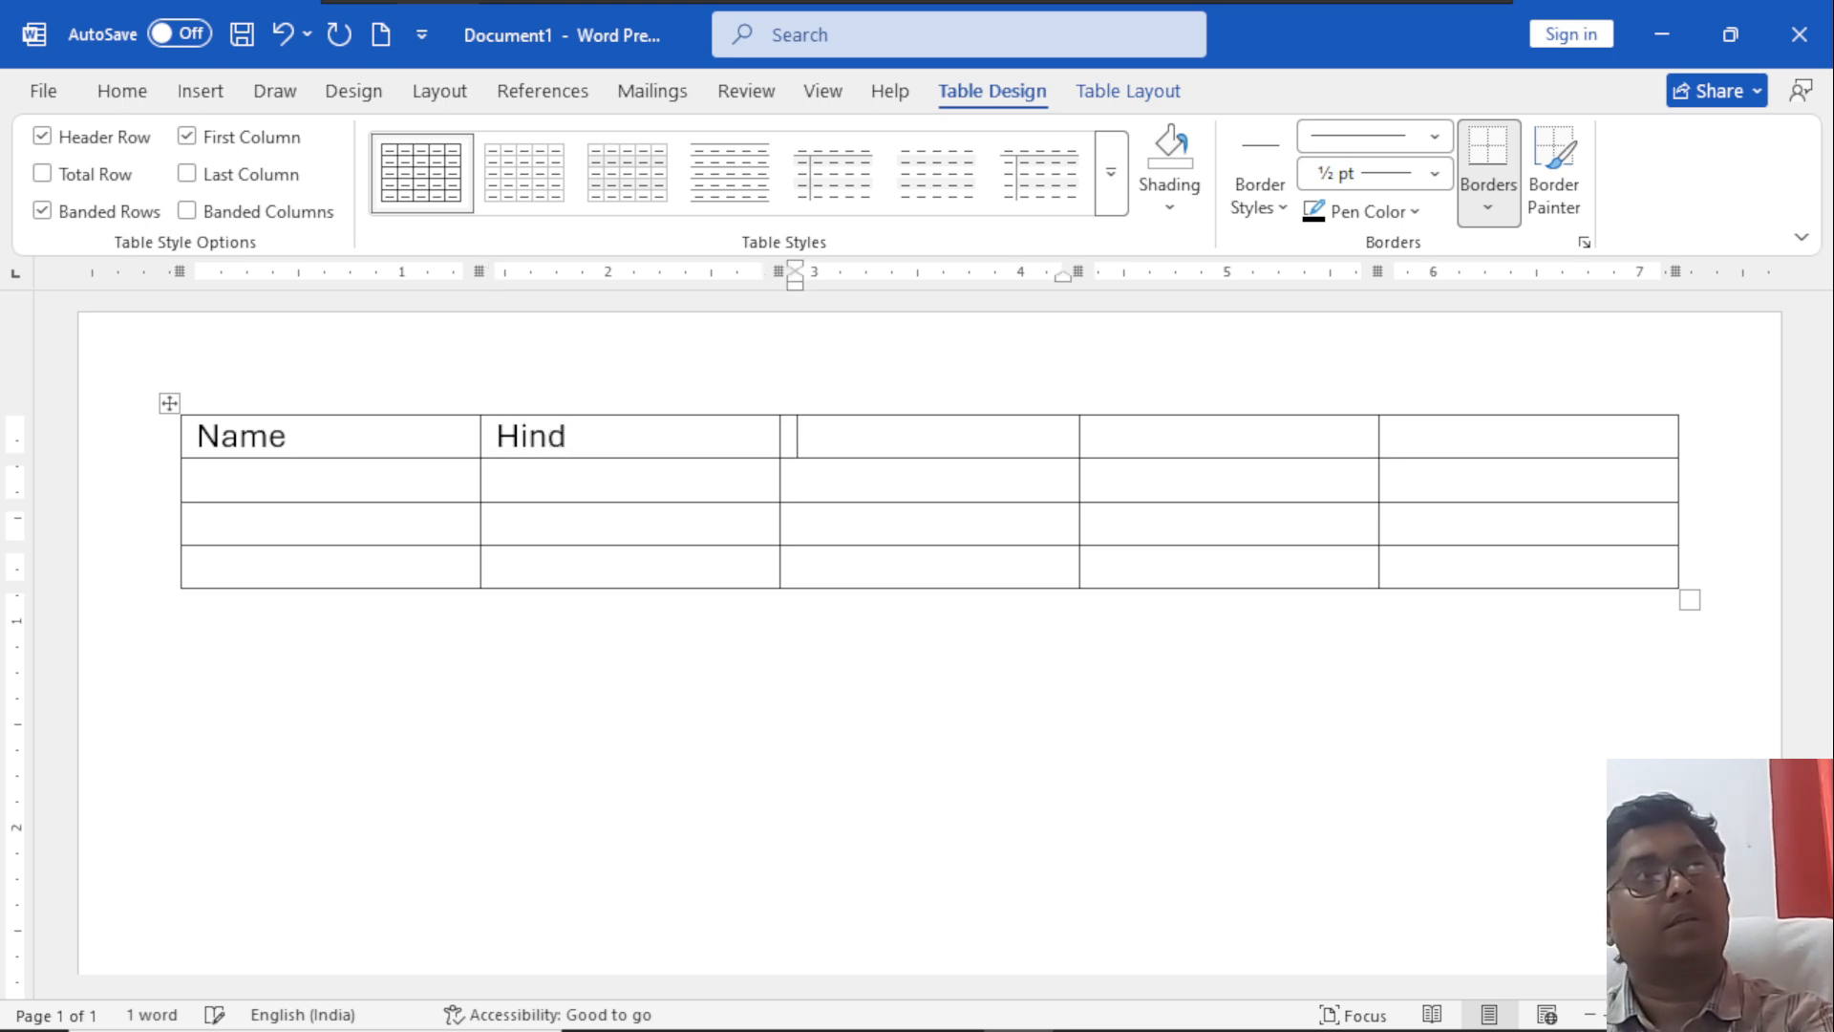
pyautogui.write('Eng')
pyautogui.press('Tab')
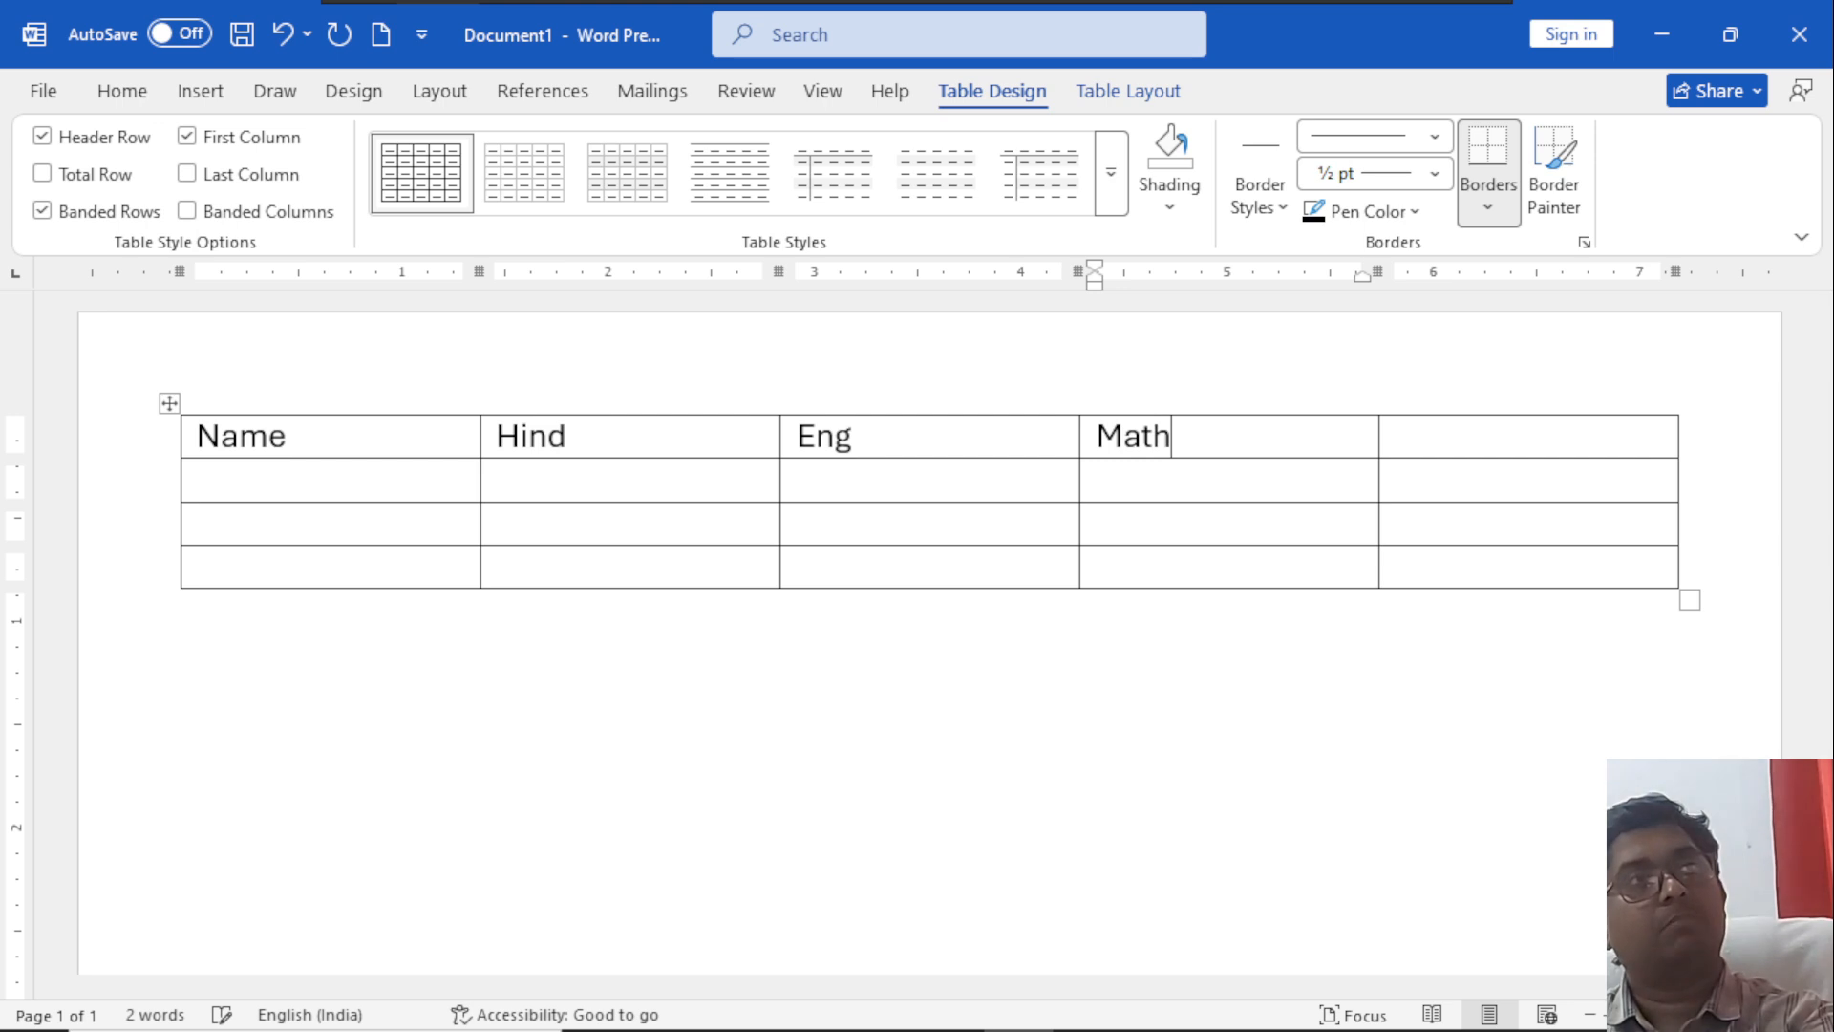
pyautogui.press('Tab')
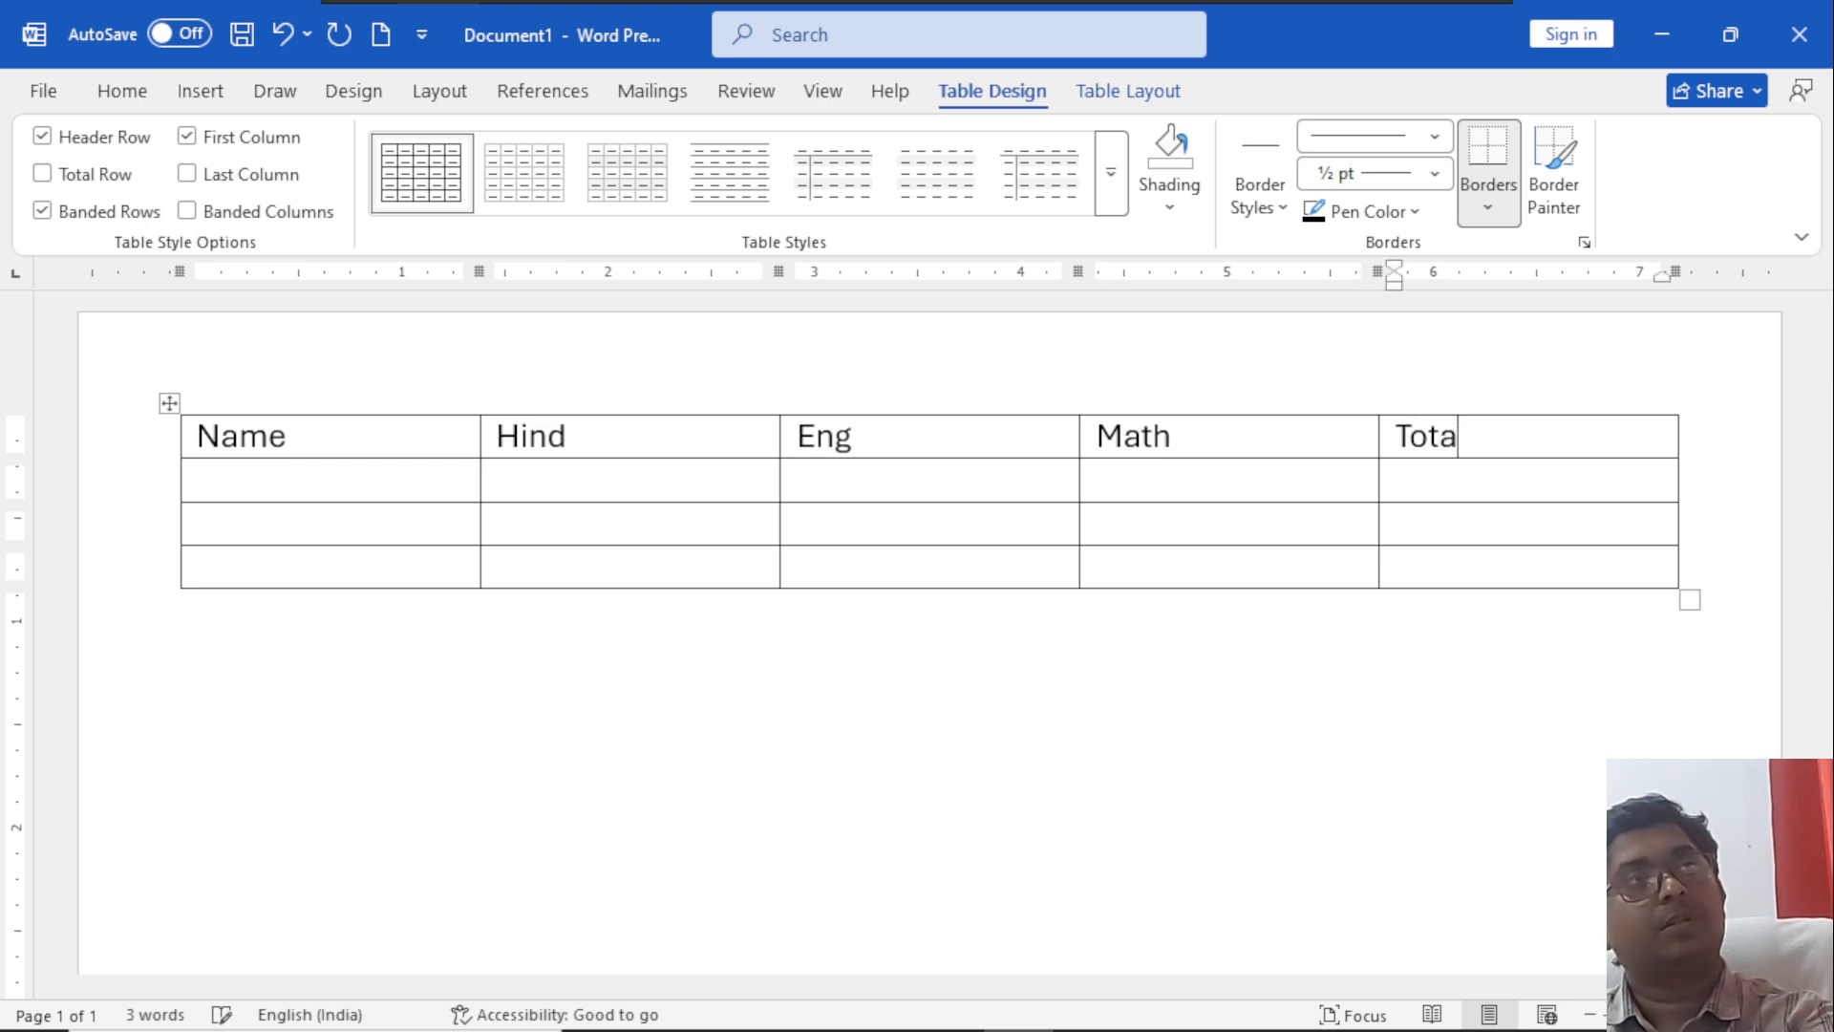
# Fill the second row with a student's name and the marks 66, 55 and 77, leaving its Total cell empty.
pyautogui.click(245, 478)
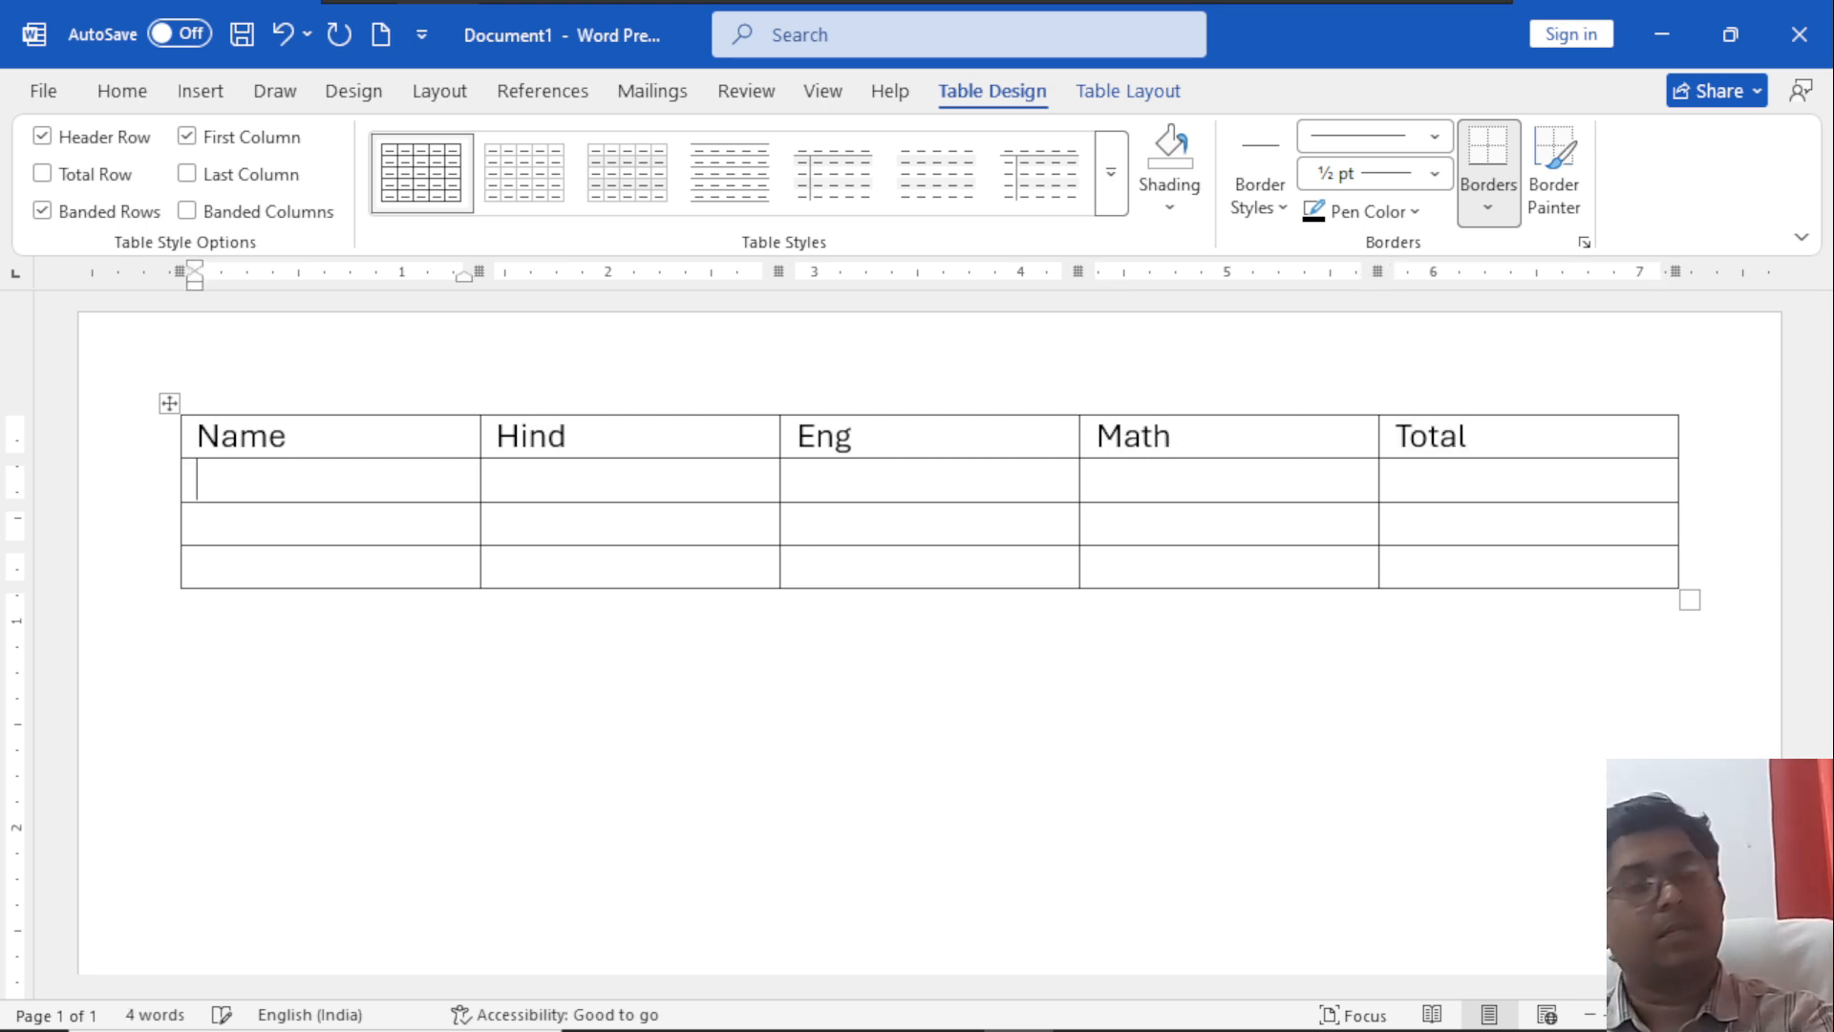
pyautogui.write('Ram')
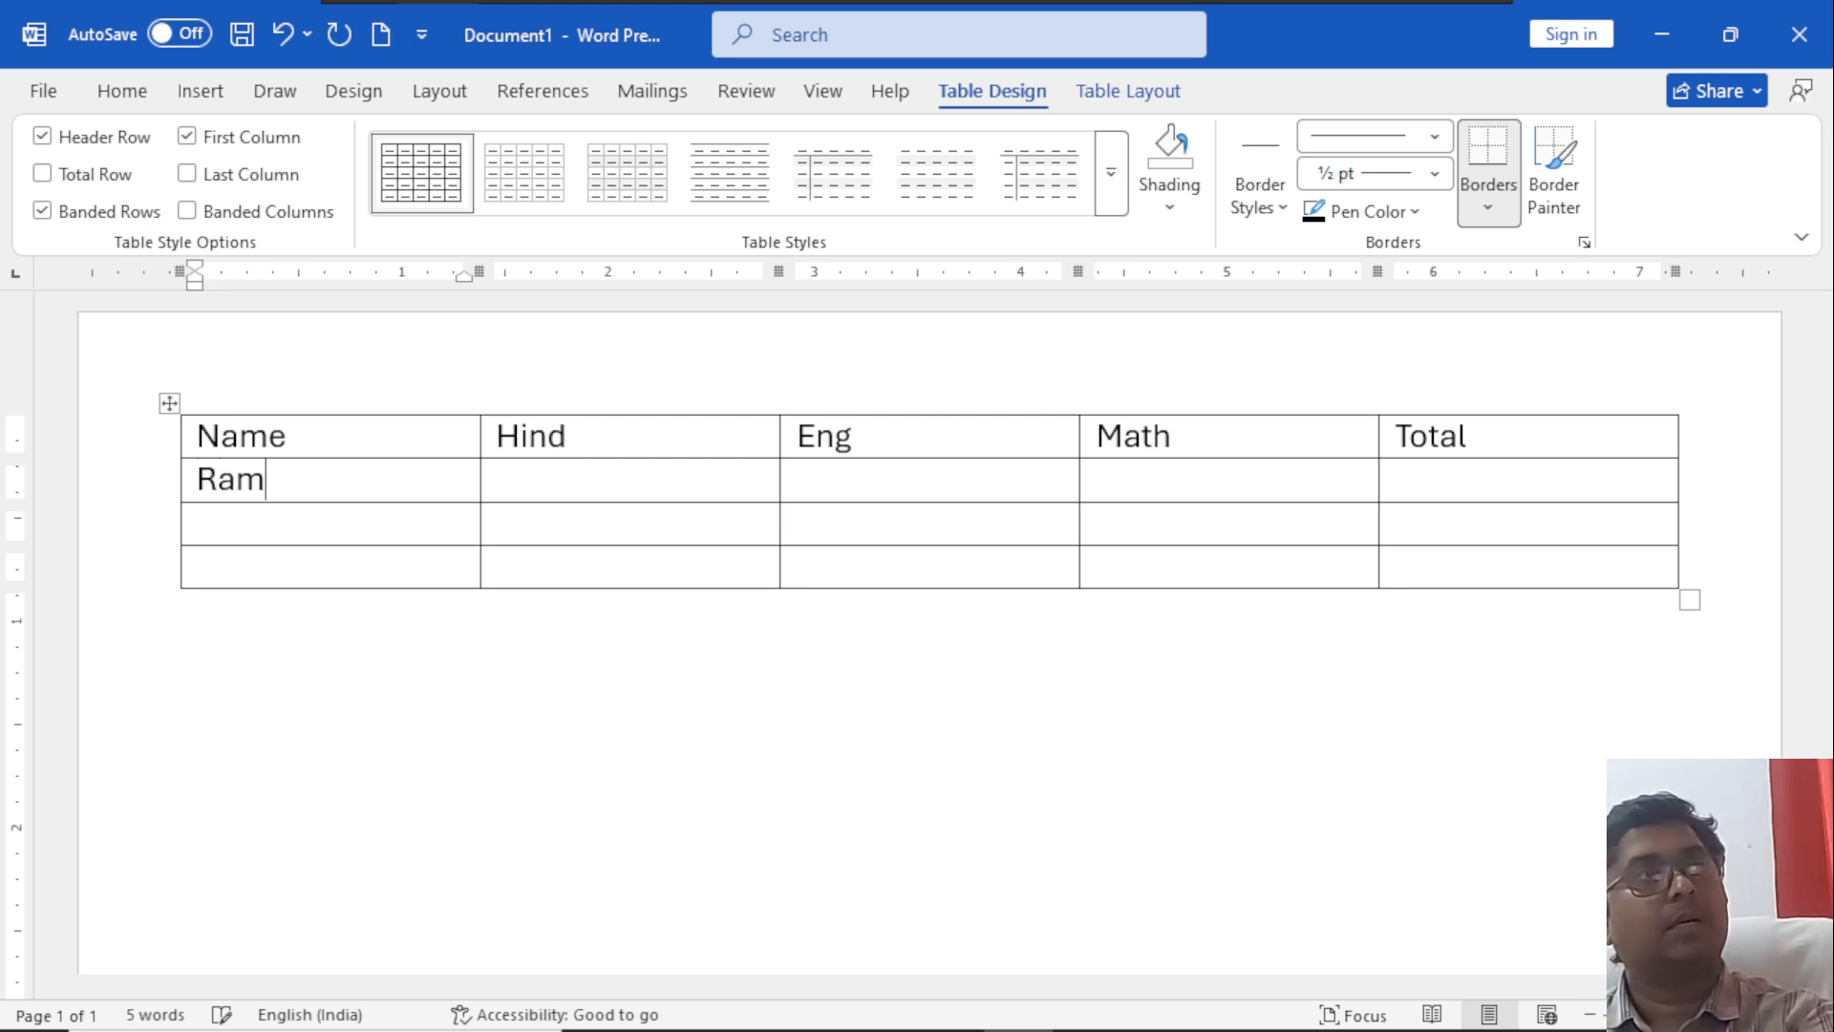
pyautogui.press('Tab')
pyautogui.write('66')
pyautogui.press('Tab')
pyautogui.write('55')
pyautogui.press('Tab')
pyautogui.write('77')
pyautogui.press('Tab')
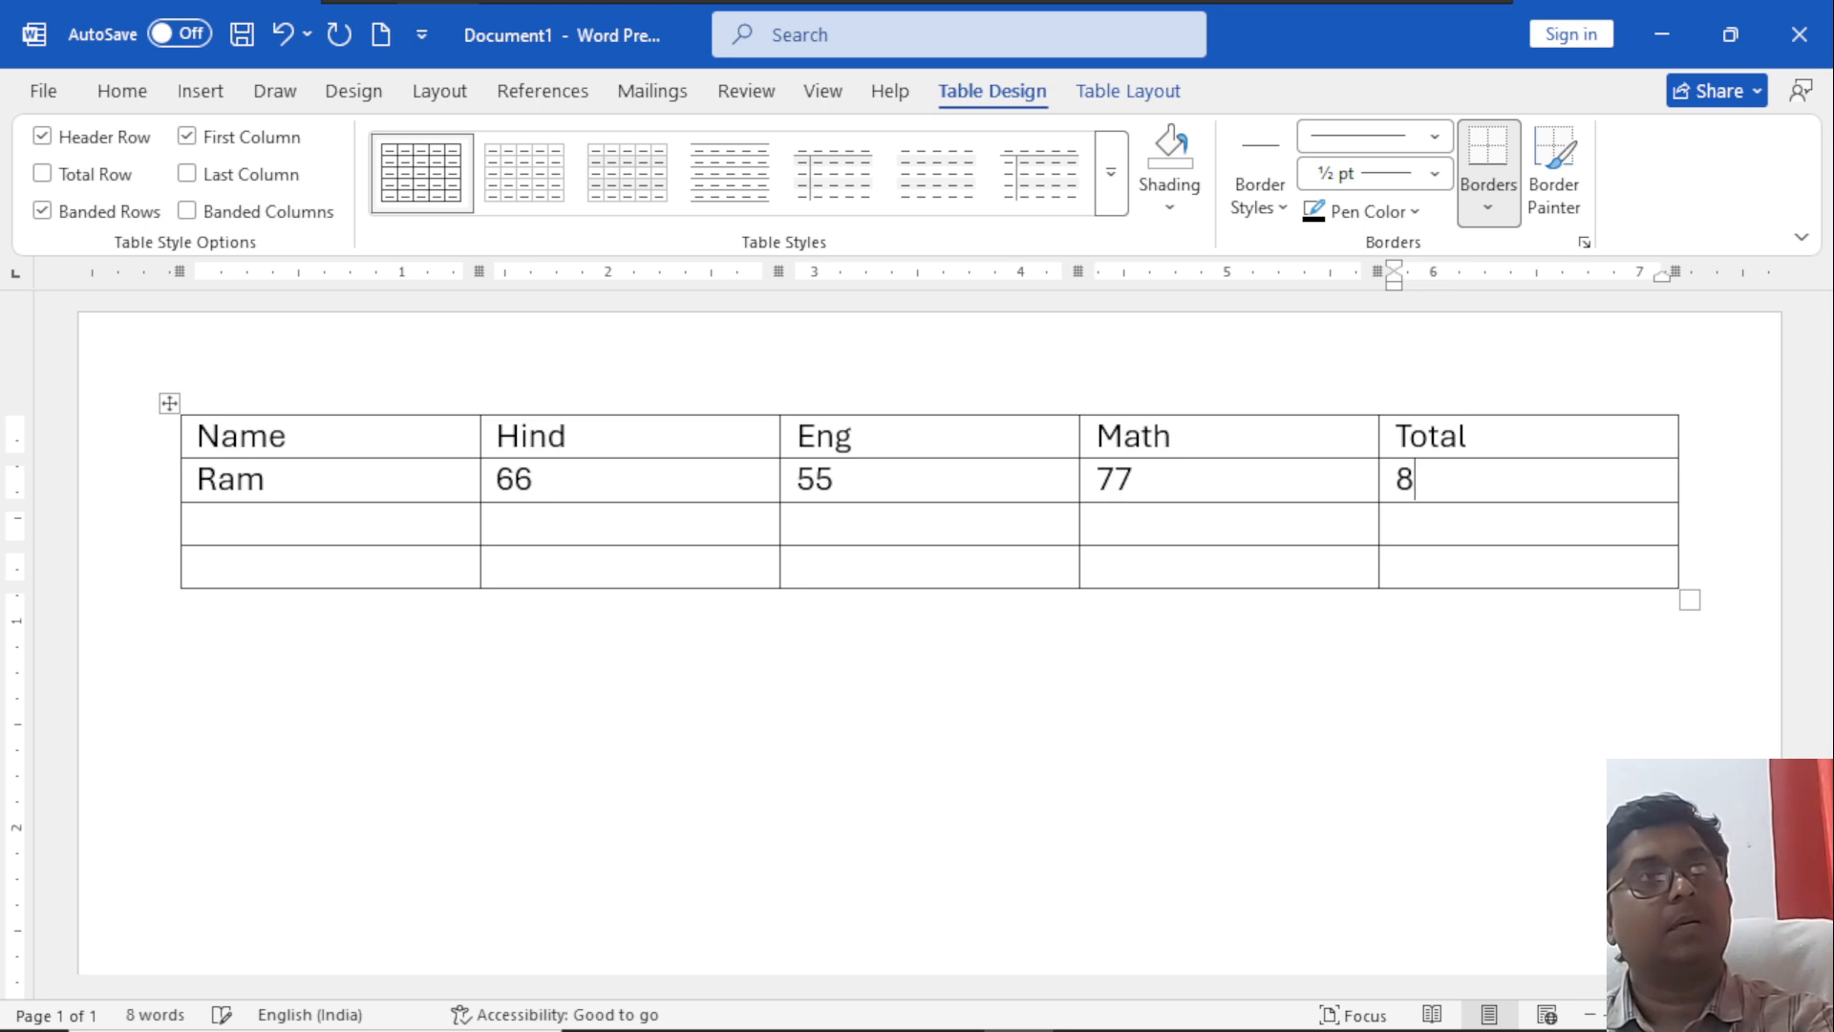
pyautogui.press('BackSpace')
# Fill the third row with another student's name and the marks 75, 84 and 65.
pyautogui.press('Down')
pyautogui.press('Left')
pyautogui.press('Left')
pyautogui.press('Left')
pyautogui.press('Left')
pyautogui.press('Left')
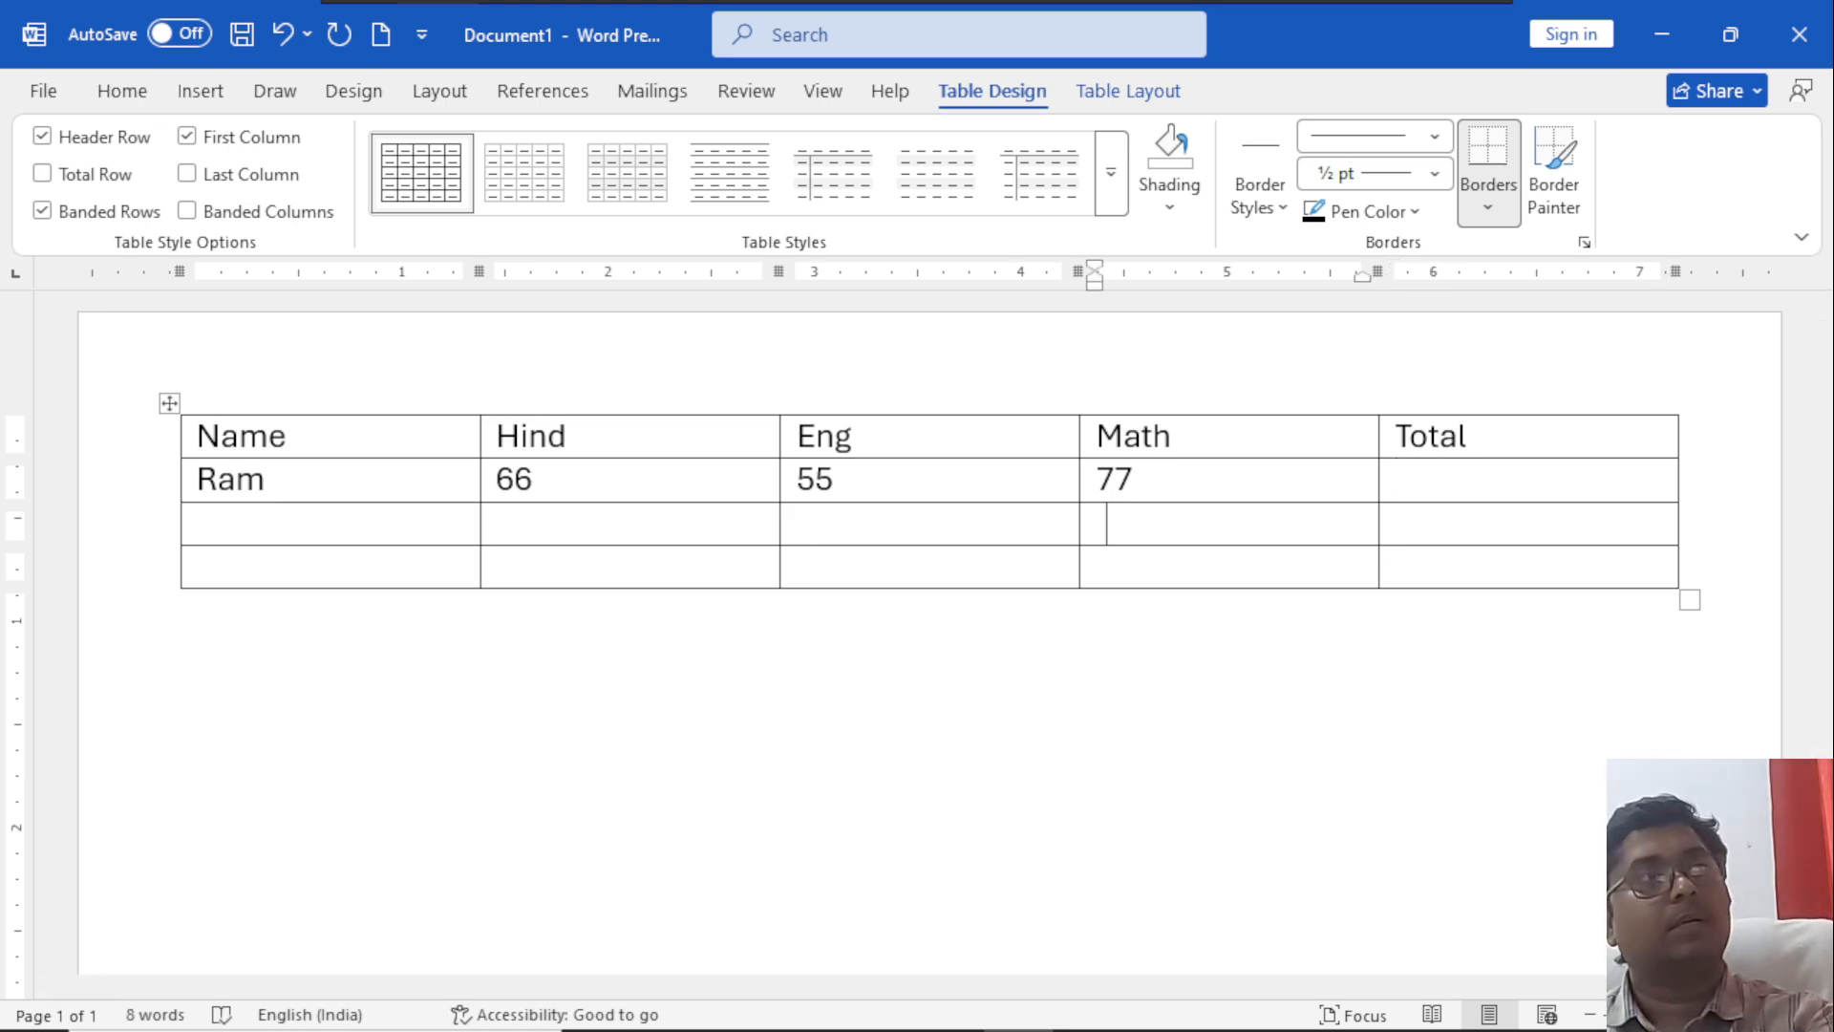
pyautogui.press('Down')
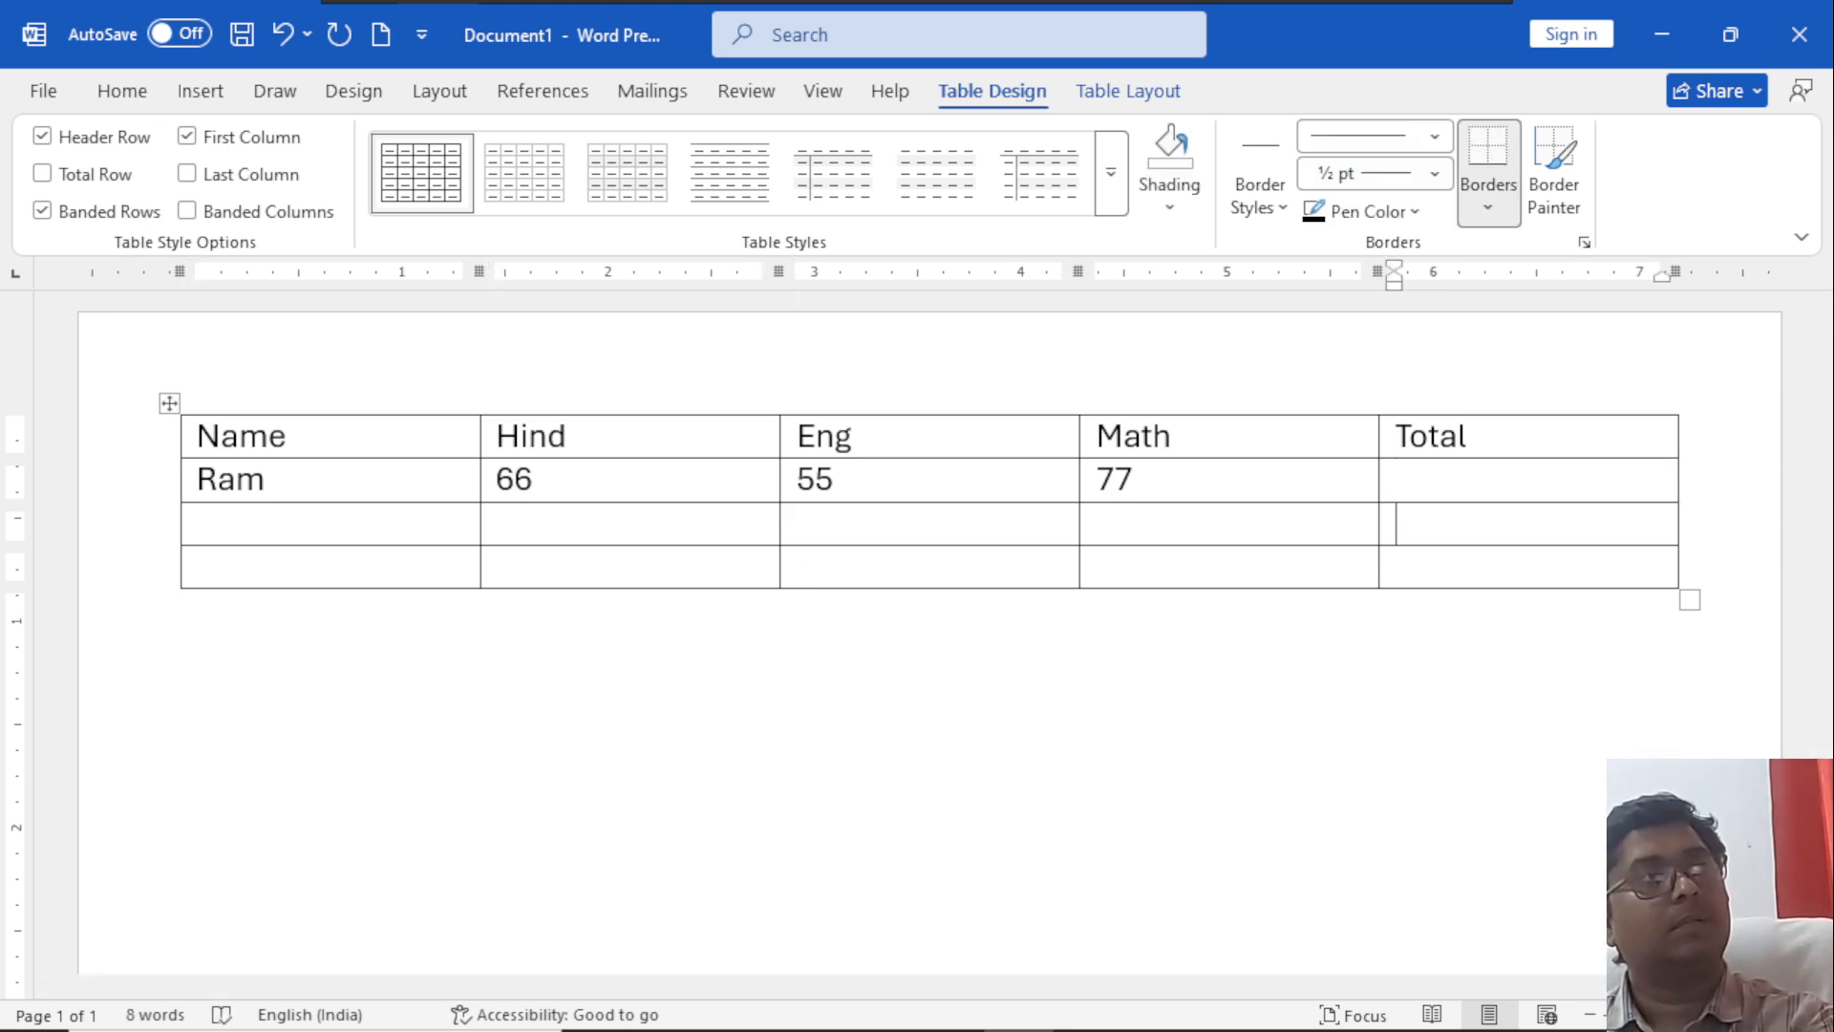
pyautogui.press('Left')
pyautogui.press('Left')
pyautogui.press('Left')
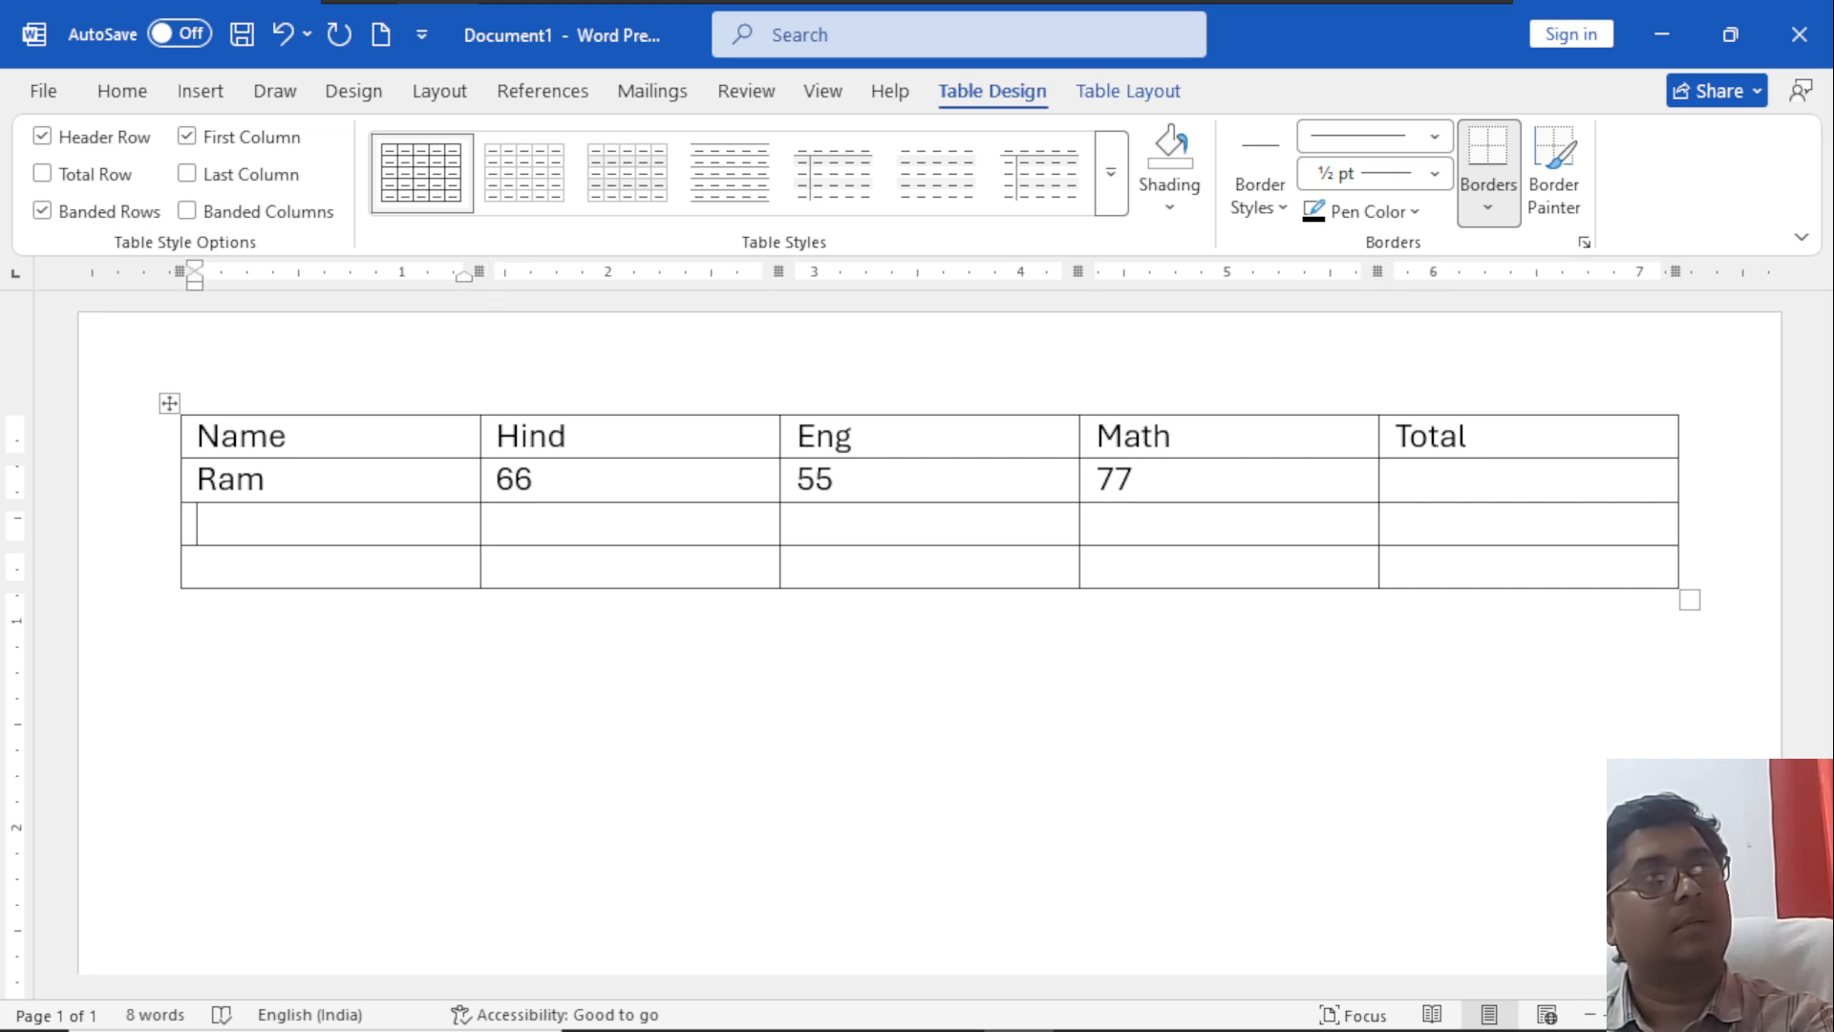
pyautogui.write('Sita')
pyautogui.press('Tab')
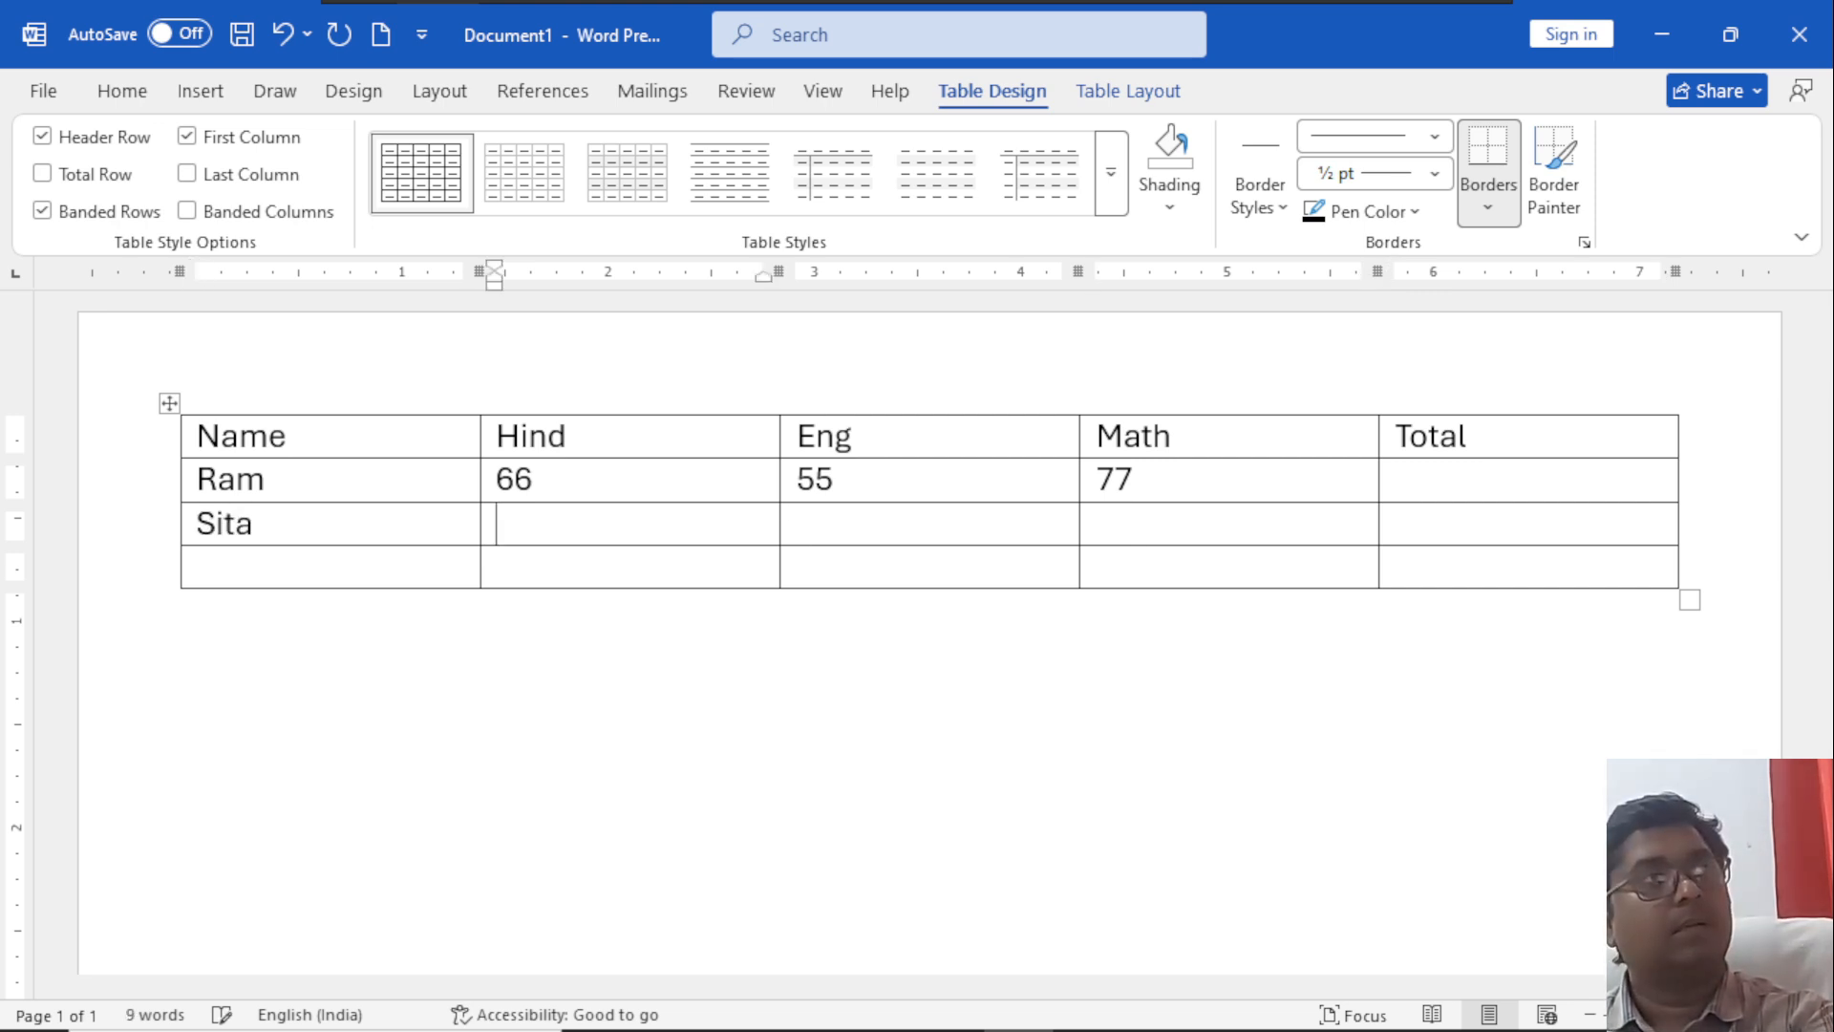
pyautogui.write('75')
pyautogui.press('Tab')
pyautogui.write('84')
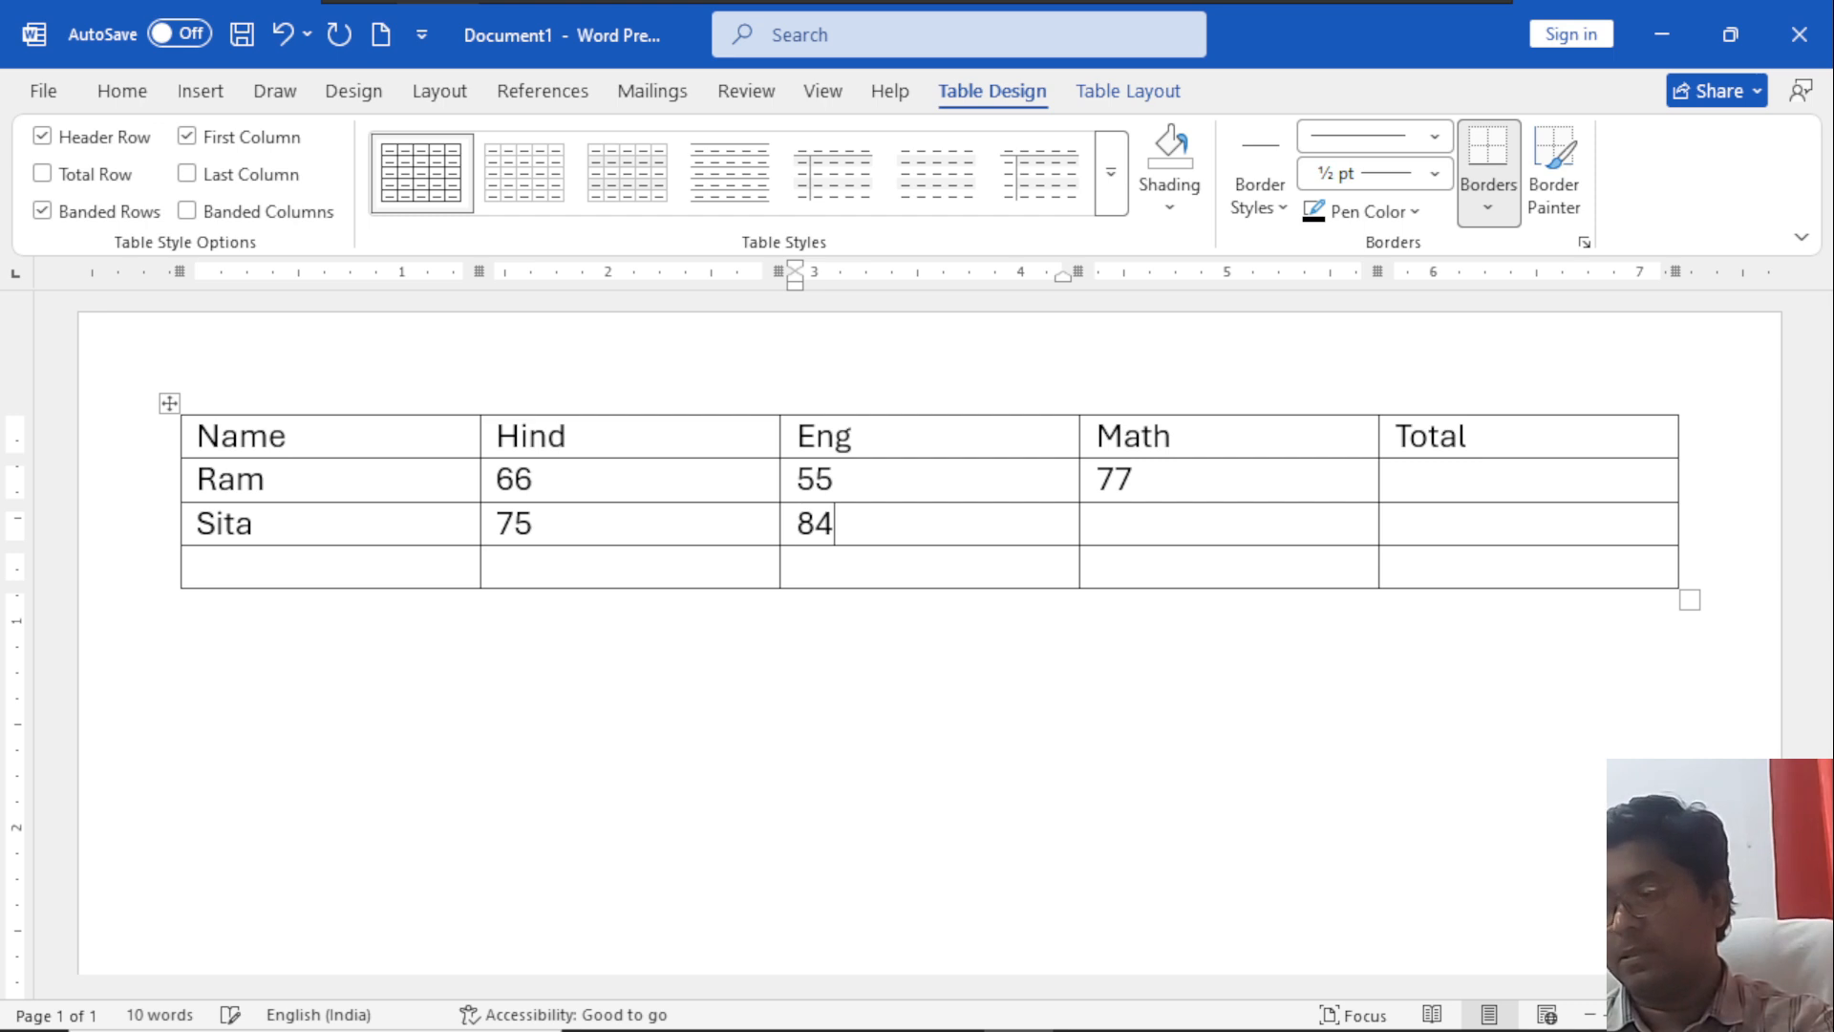
pyautogui.press('Tab')
pyautogui.write('65')
# Fill the last row with a student's name and the marks 55, 66 and 77, and correct the second heading to Hindi.
pyautogui.press('Left')
pyautogui.press('Left')
pyautogui.press('Left')
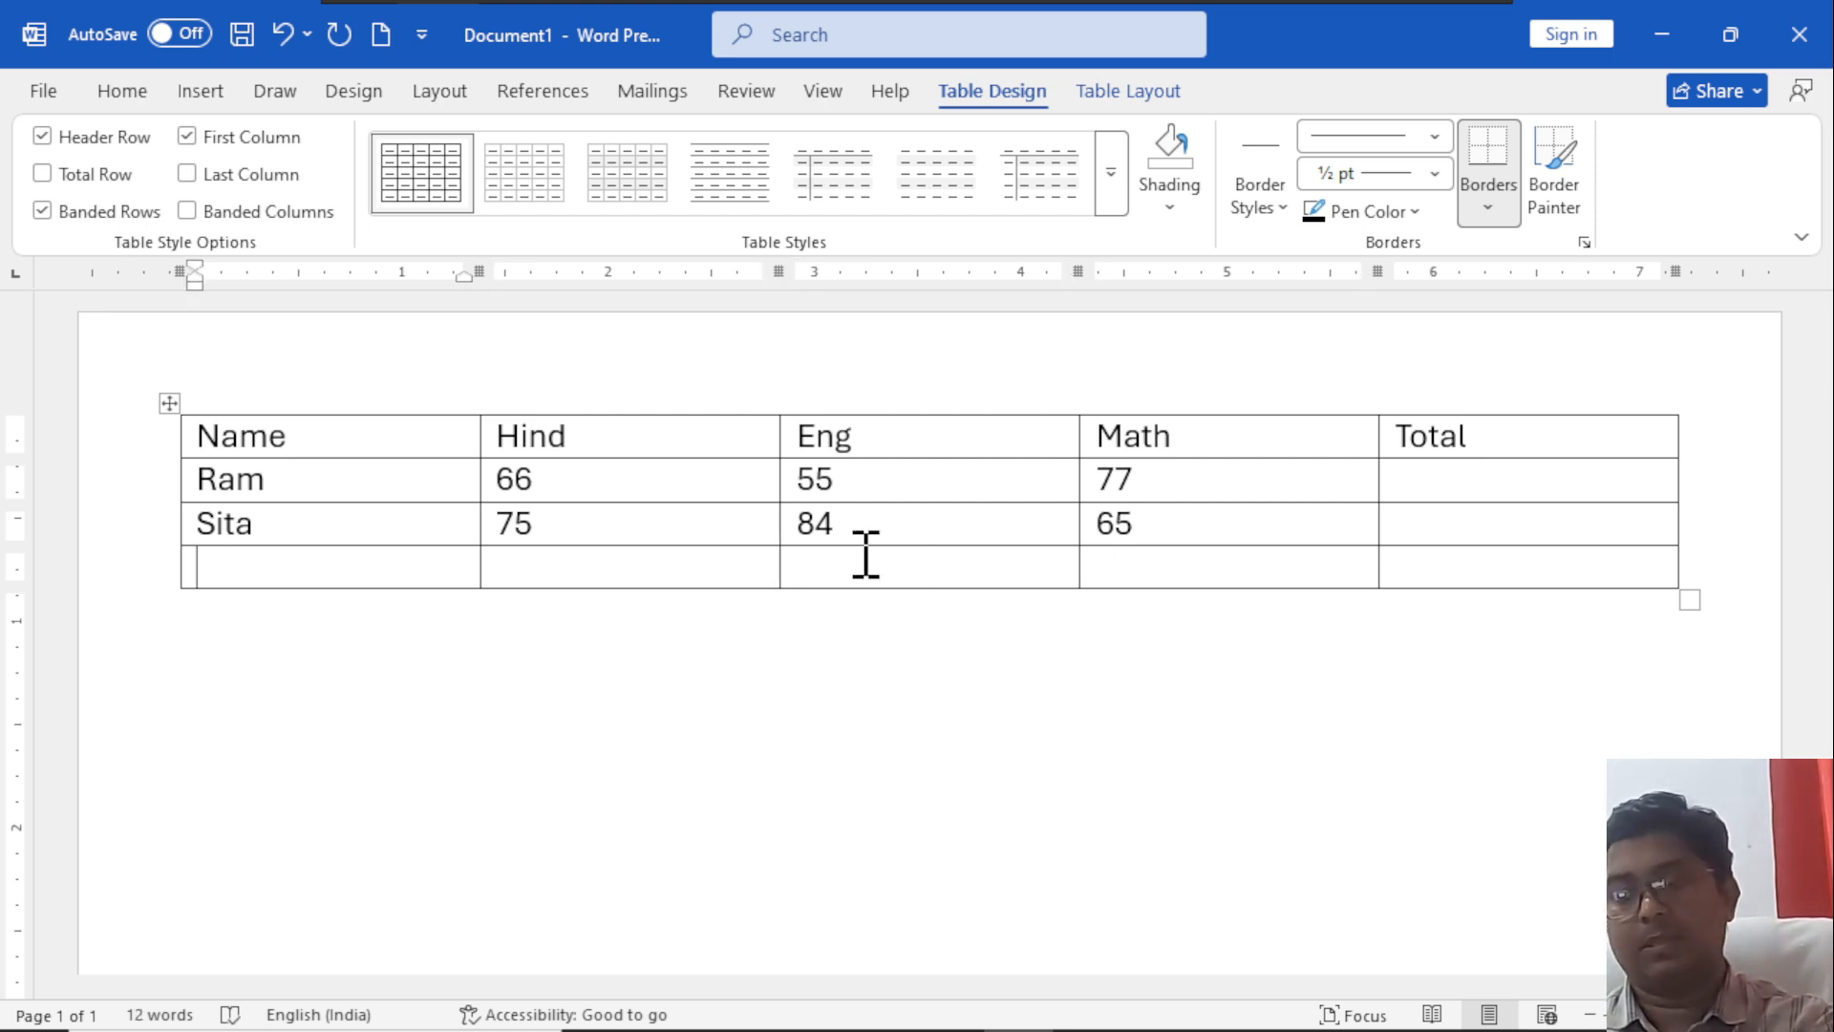
pyautogui.press('Tab')
pyautogui.write('55')
pyautogui.press('Tab')
pyautogui.write('66')
pyautogui.press('Tab')
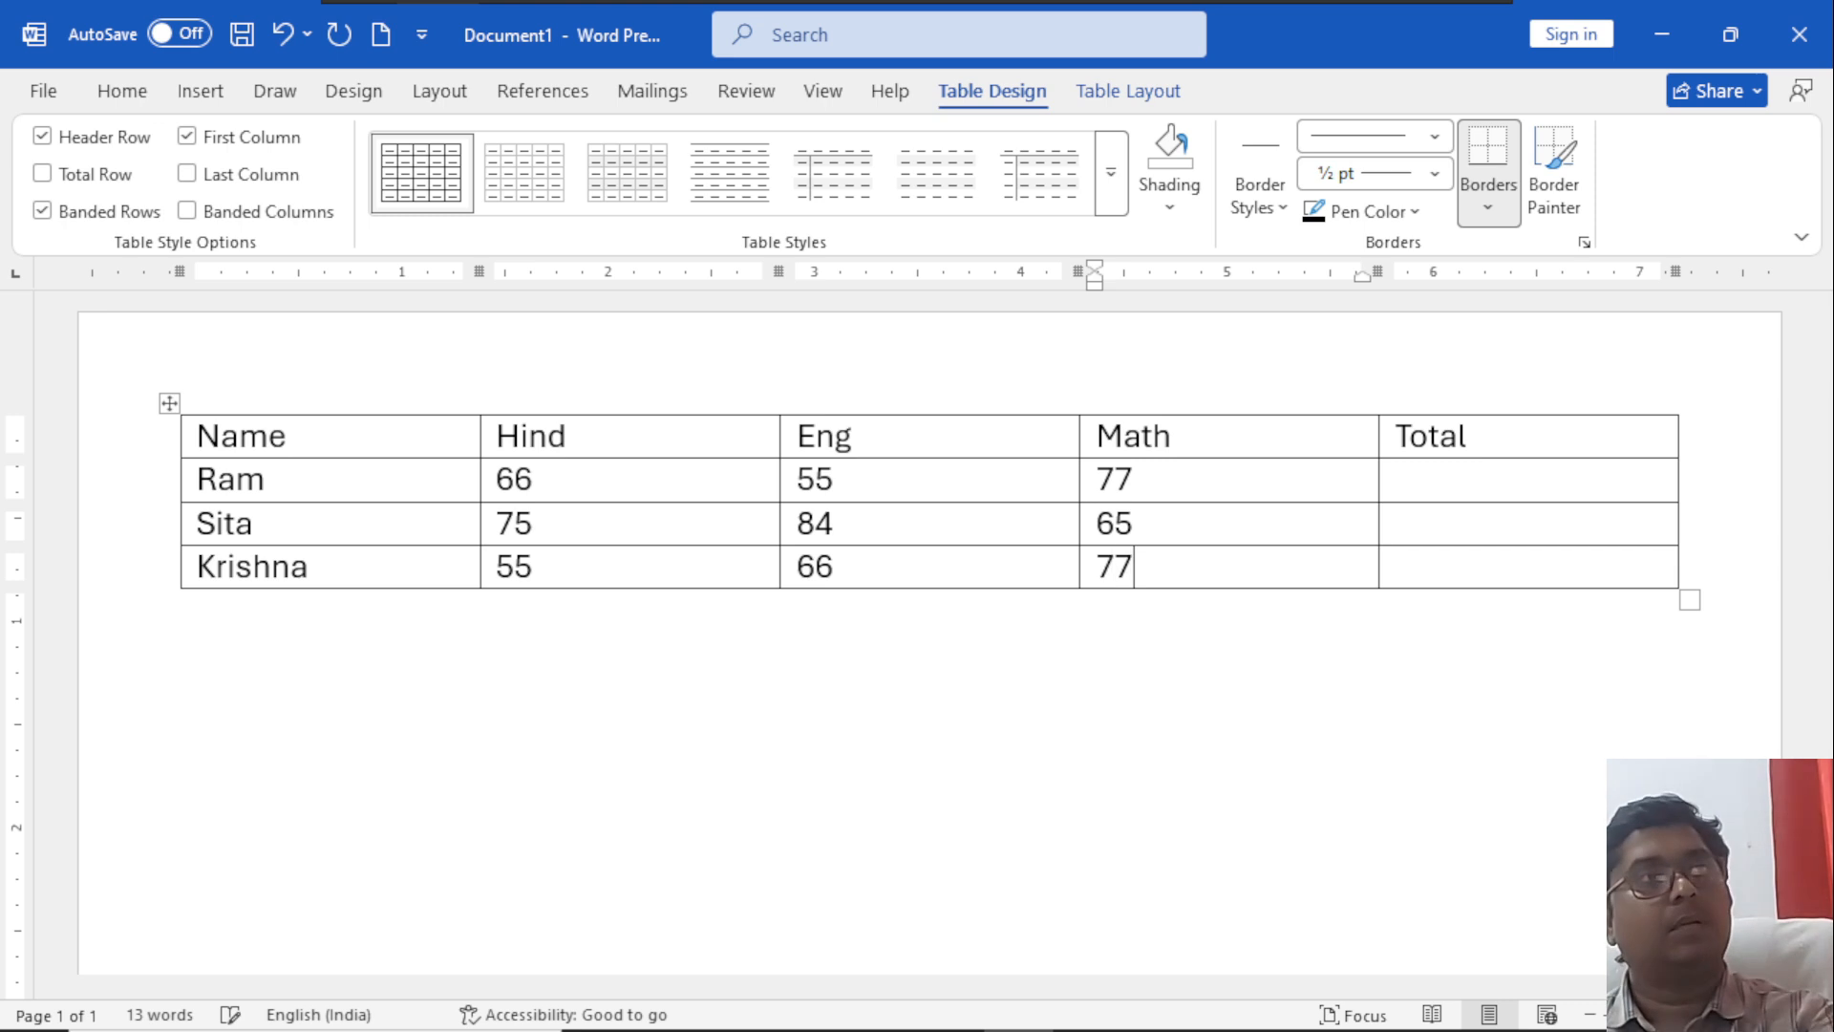
pyautogui.click(701, 435)
pyautogui.write('i')
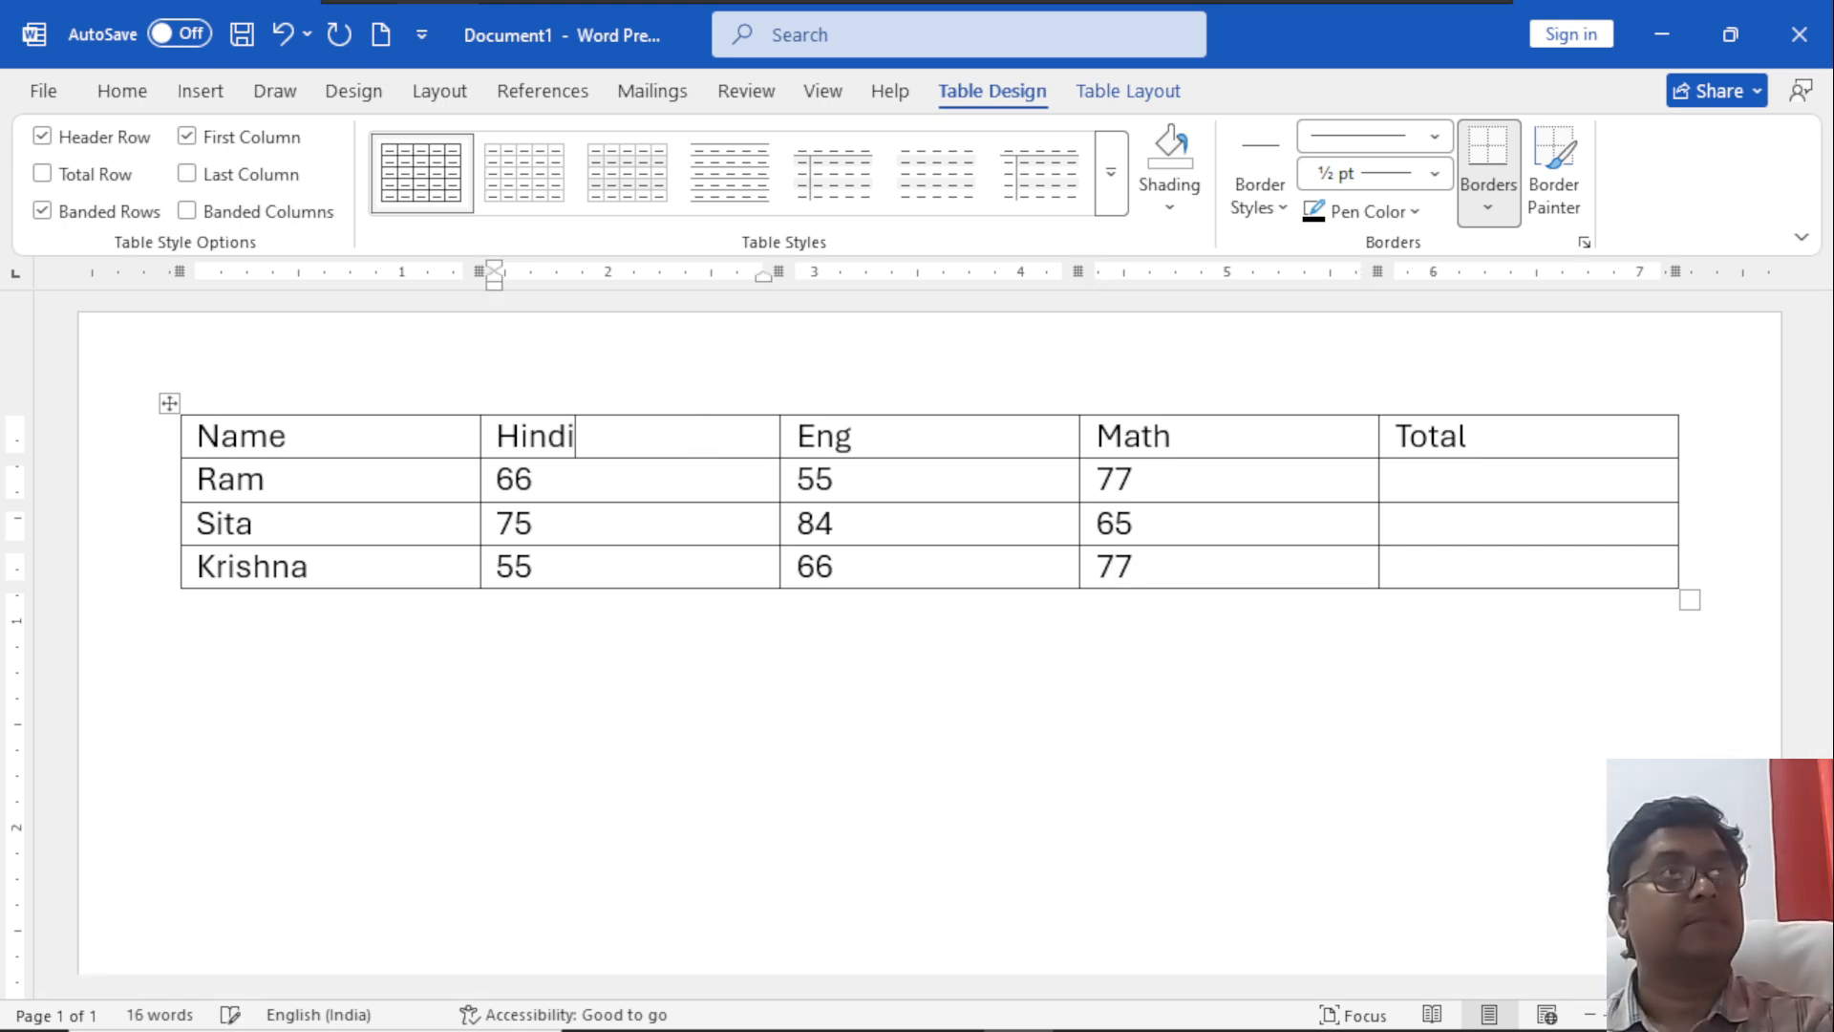
# Examine the Sort settings for the table, including the sortable columns and the field separator options, without sorting.
pyautogui.click(316, 407)
pyautogui.click(287, 441)
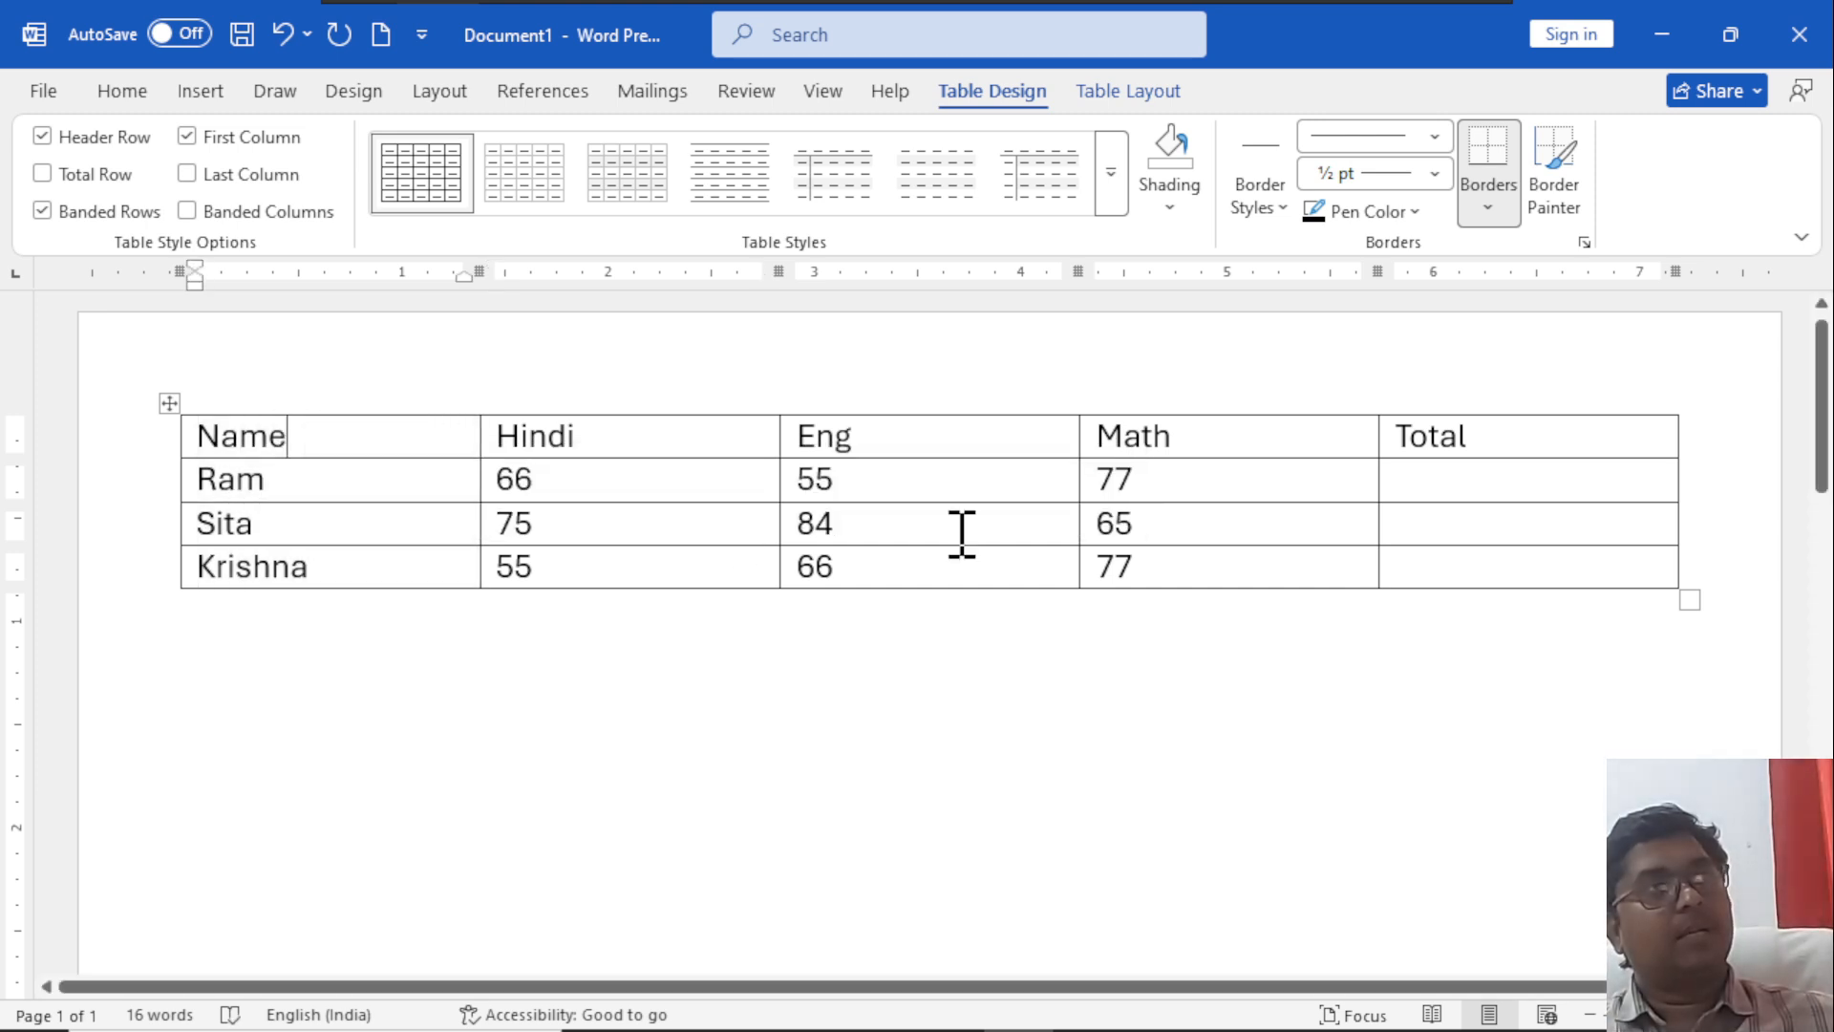
pyautogui.click(1077, 88)
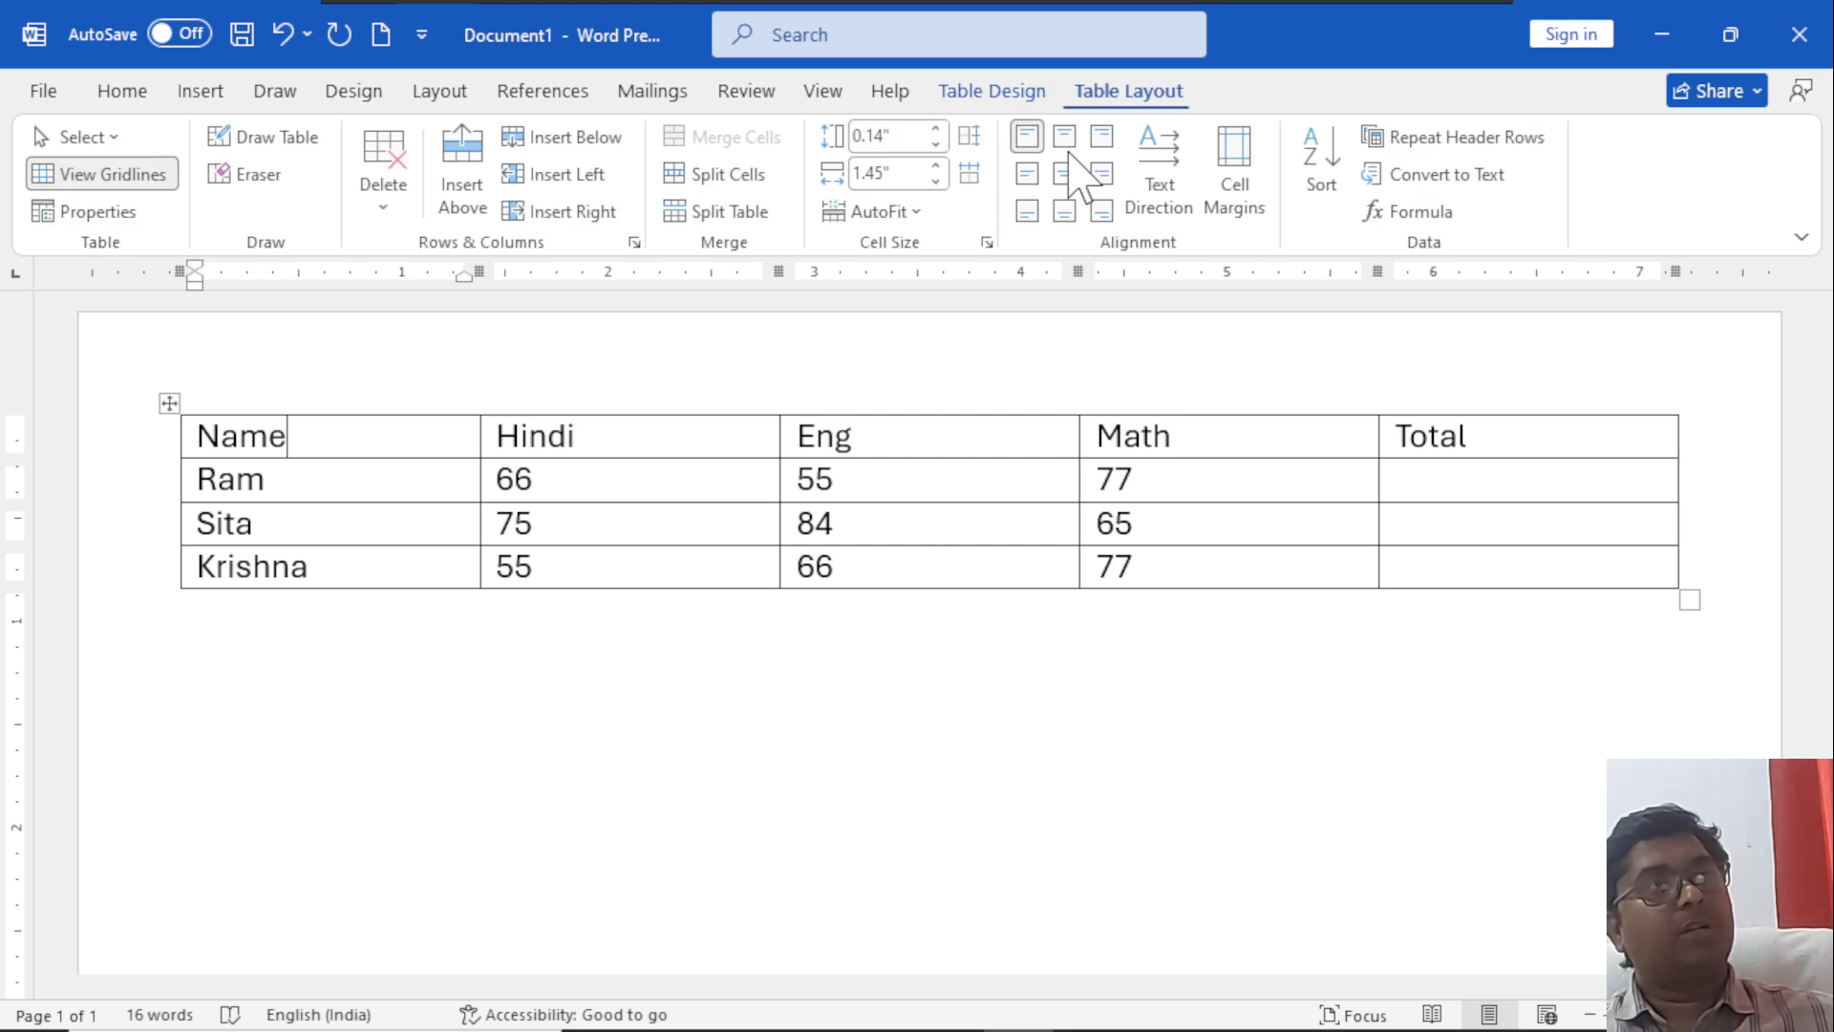
pyautogui.click(1323, 191)
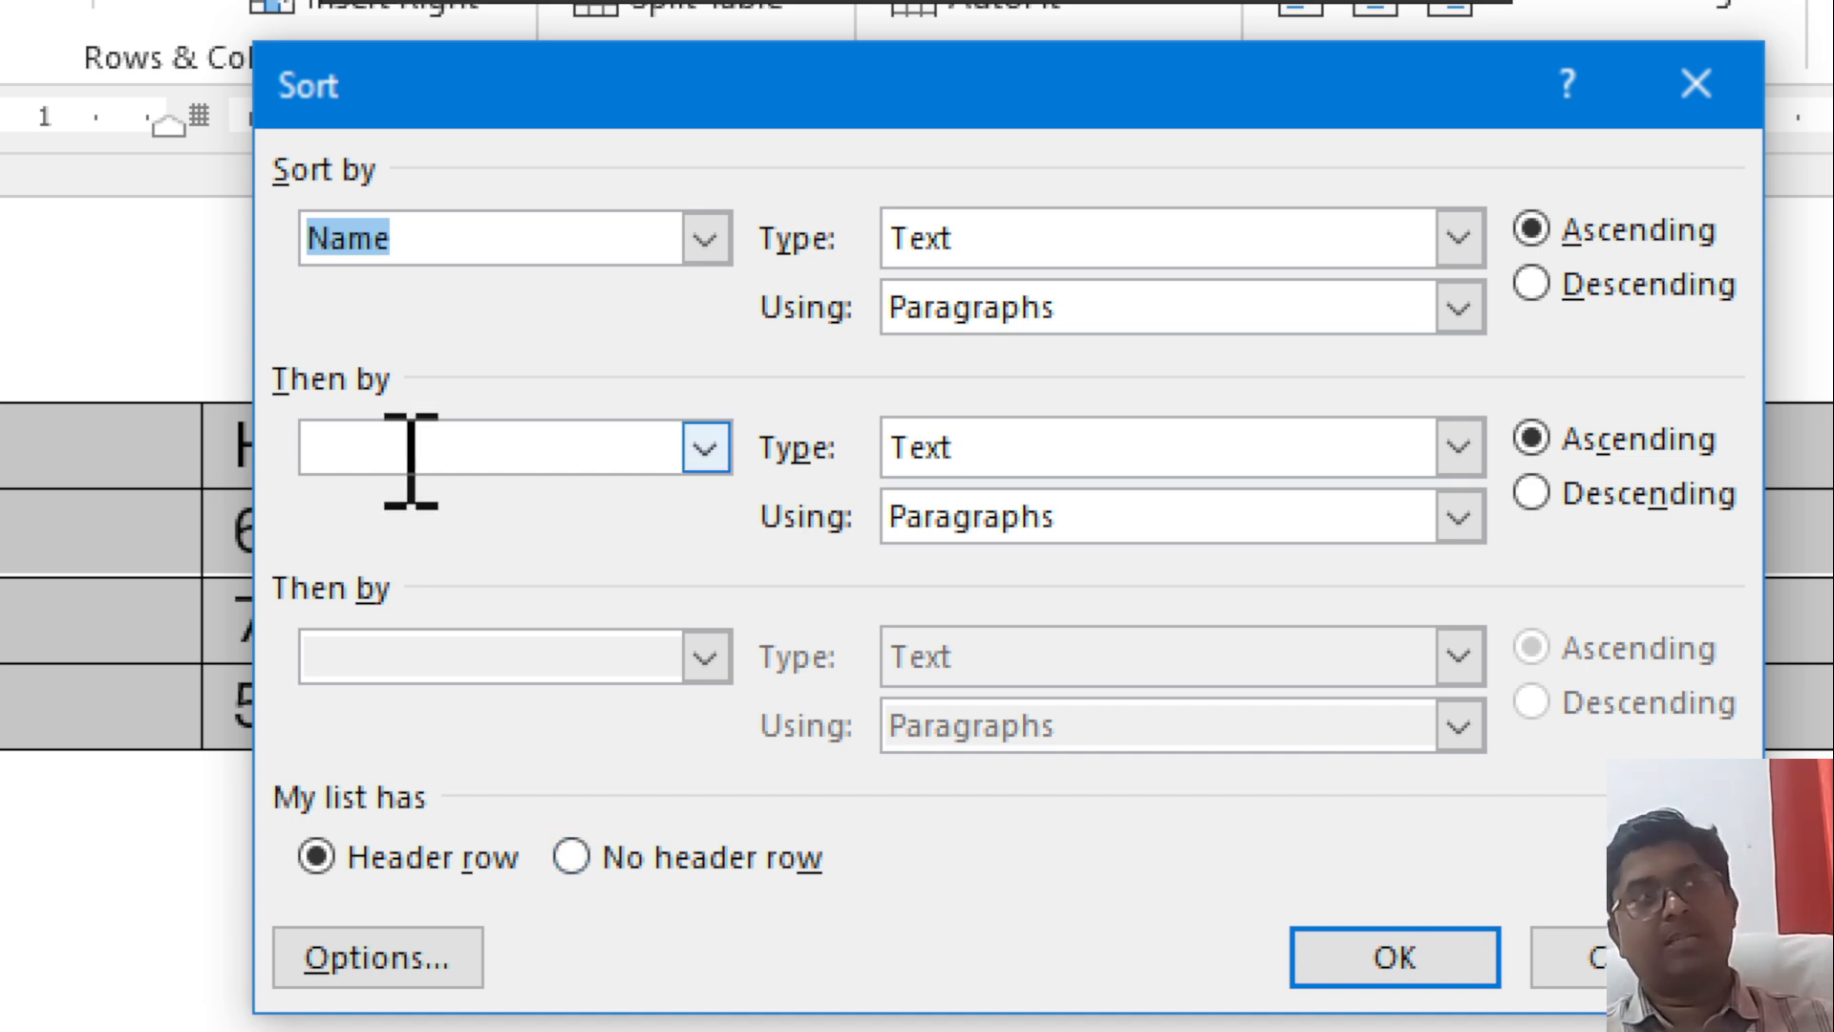
pyautogui.click(714, 248)
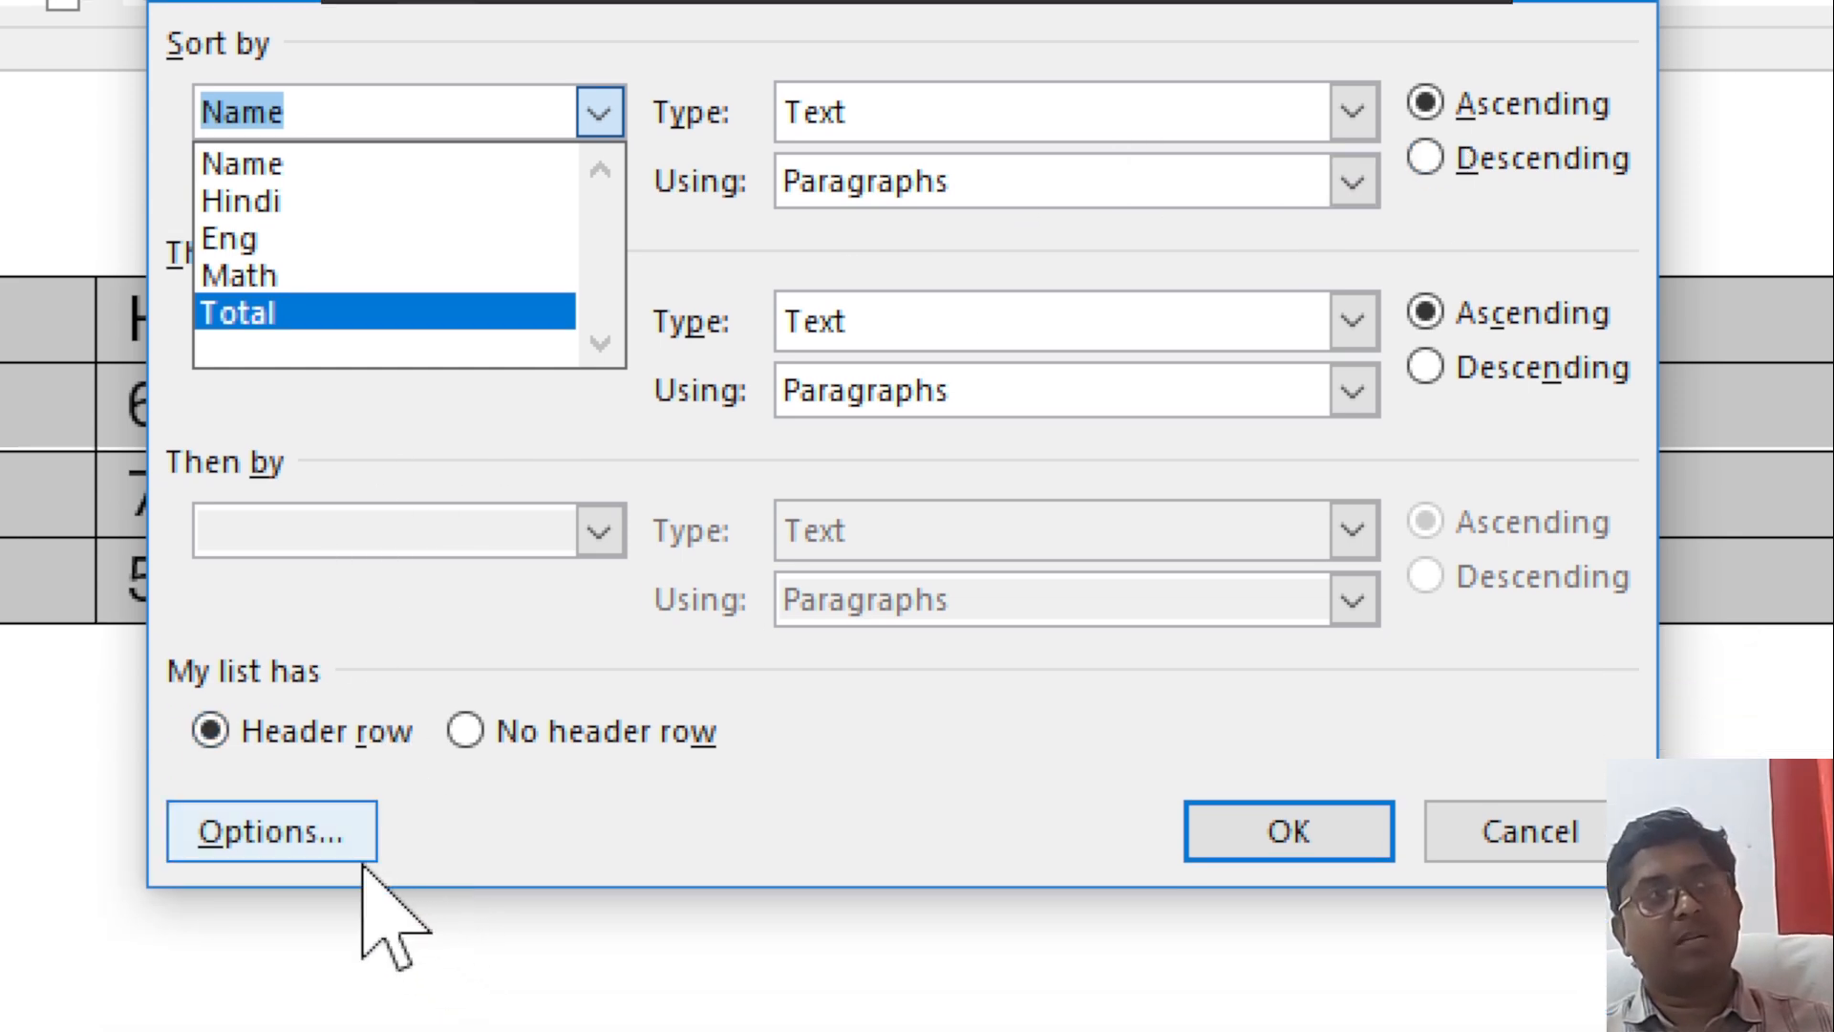
pyautogui.click(306, 817)
pyautogui.click(319, 822)
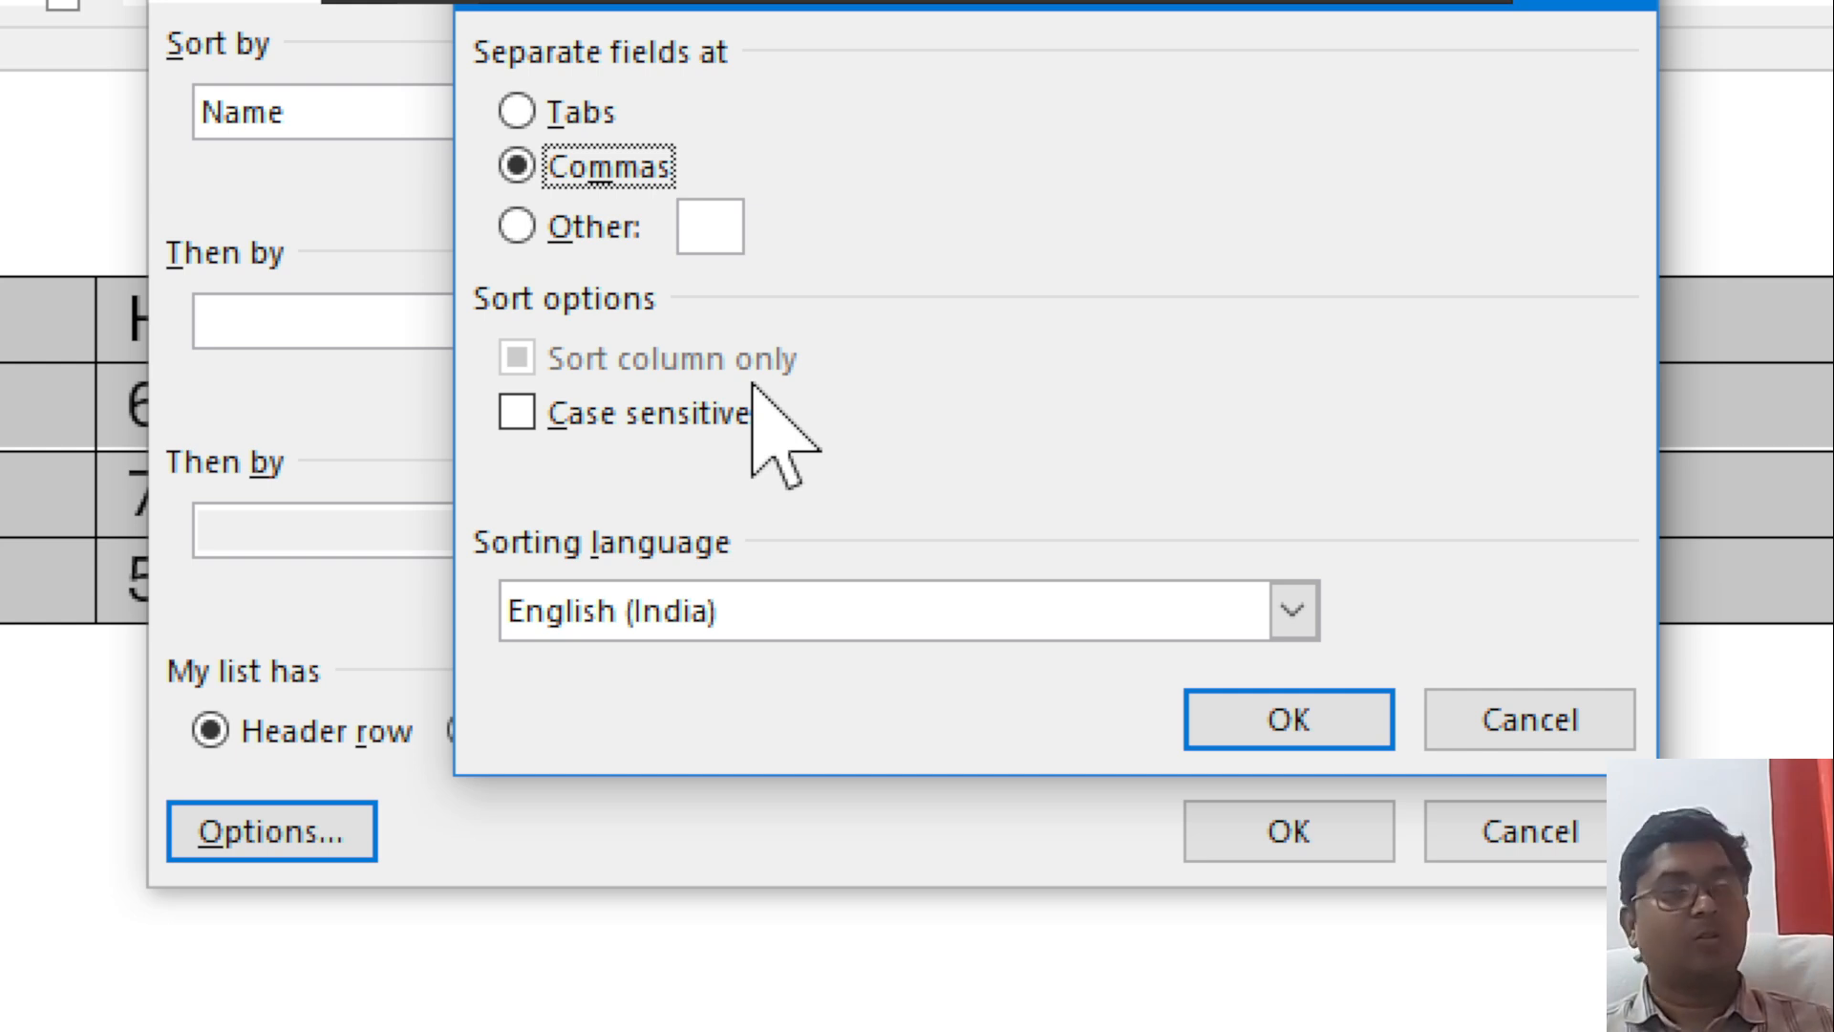
pyautogui.click(1486, 737)
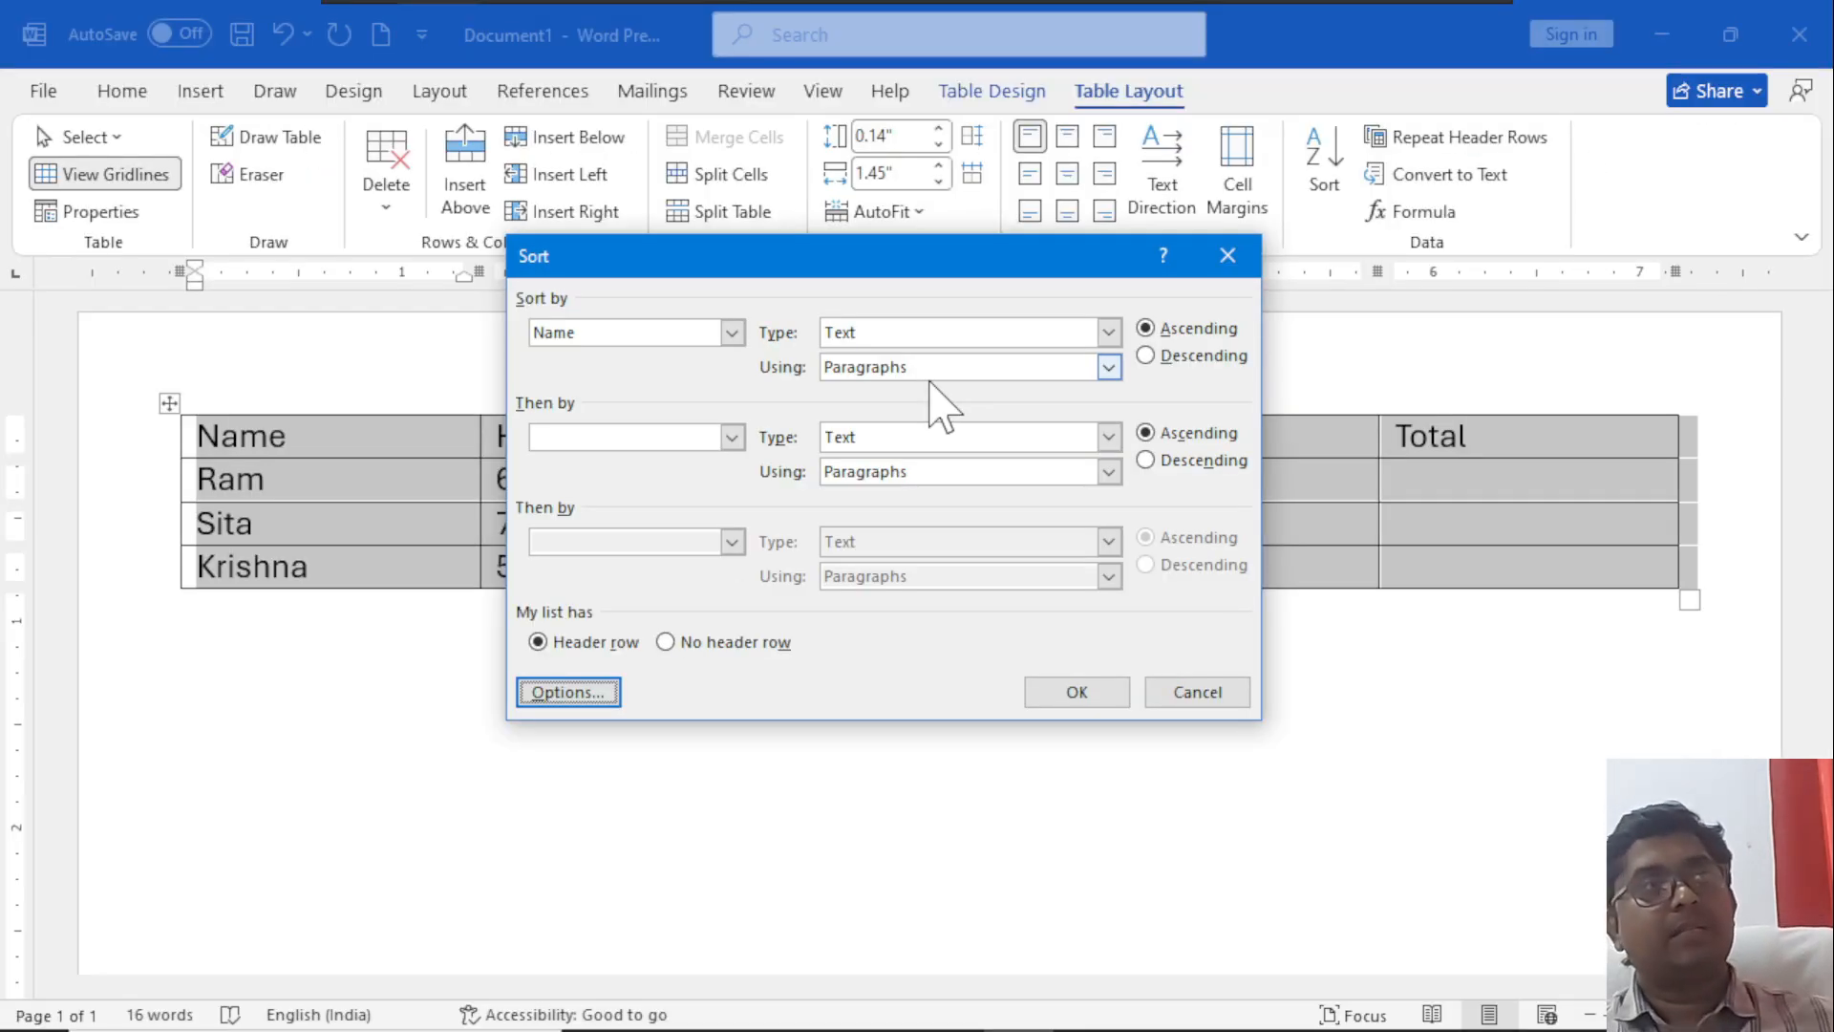
pyautogui.click(1229, 287)
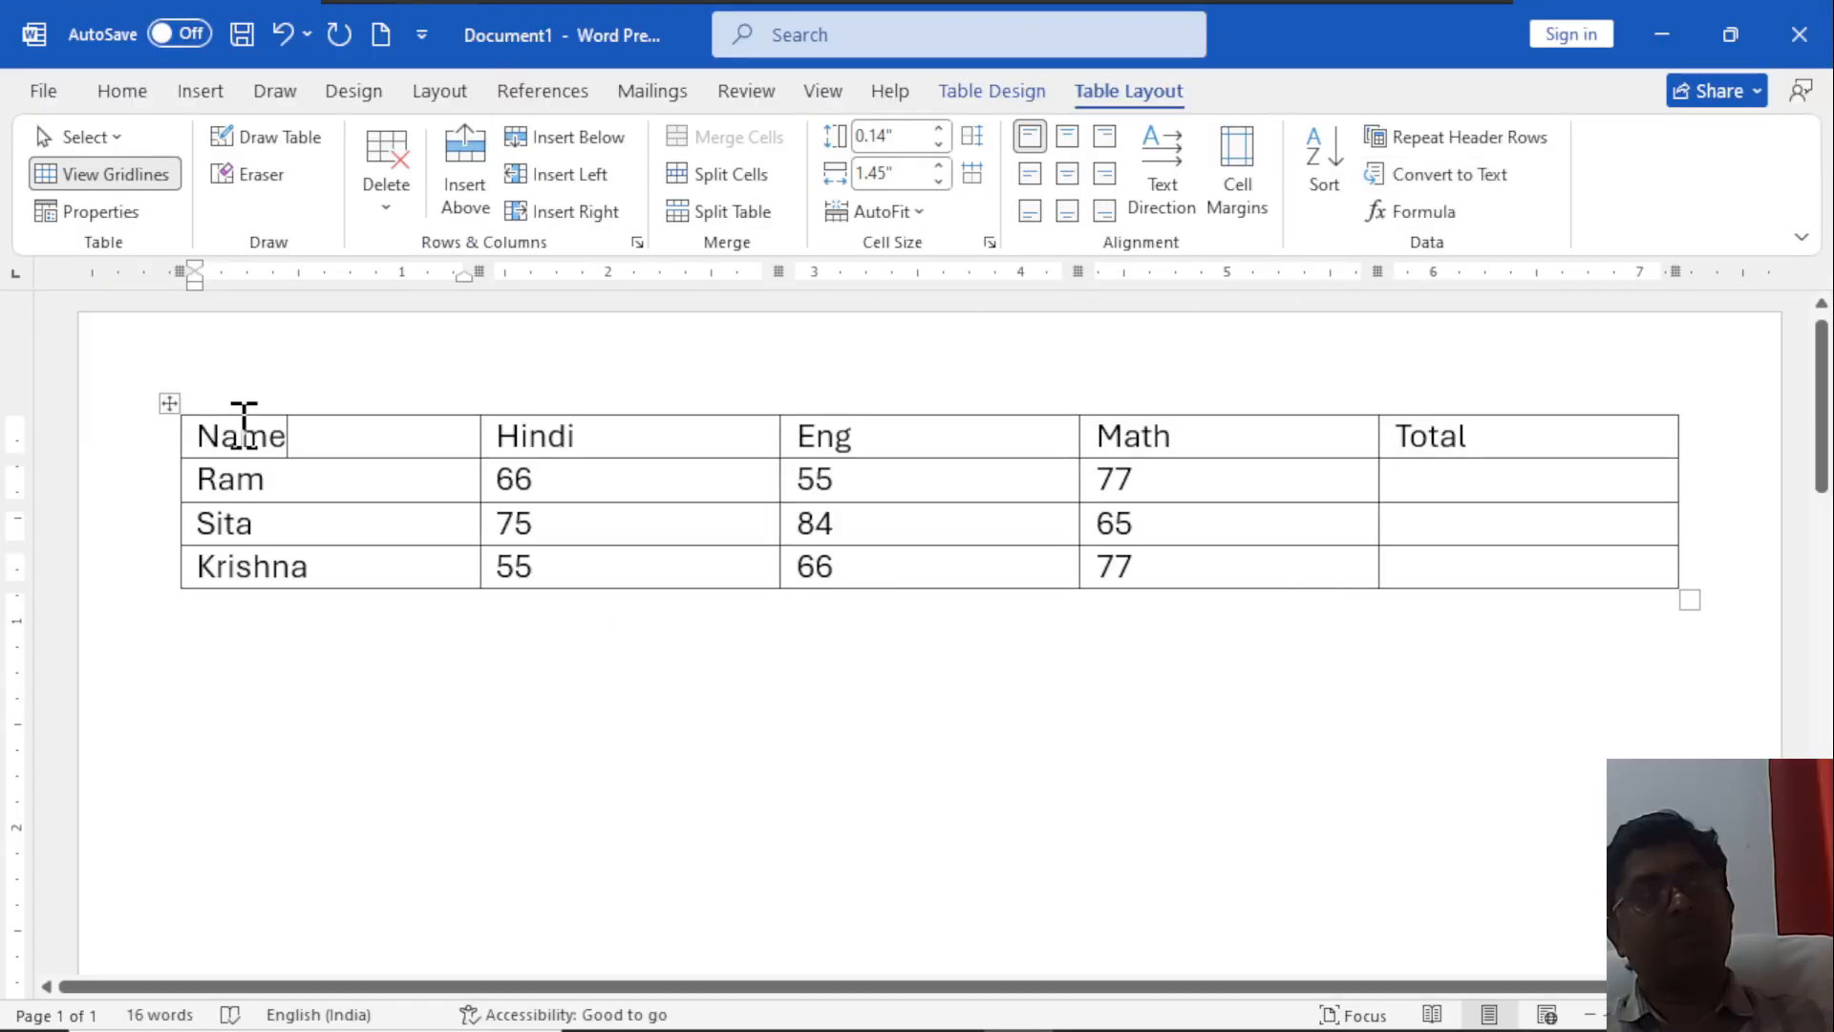
# Try converting the header row to text separated with tabs, then undo the conversion.
pyautogui.moveTo(180, 442); pyautogui.dragTo(1471, 441)
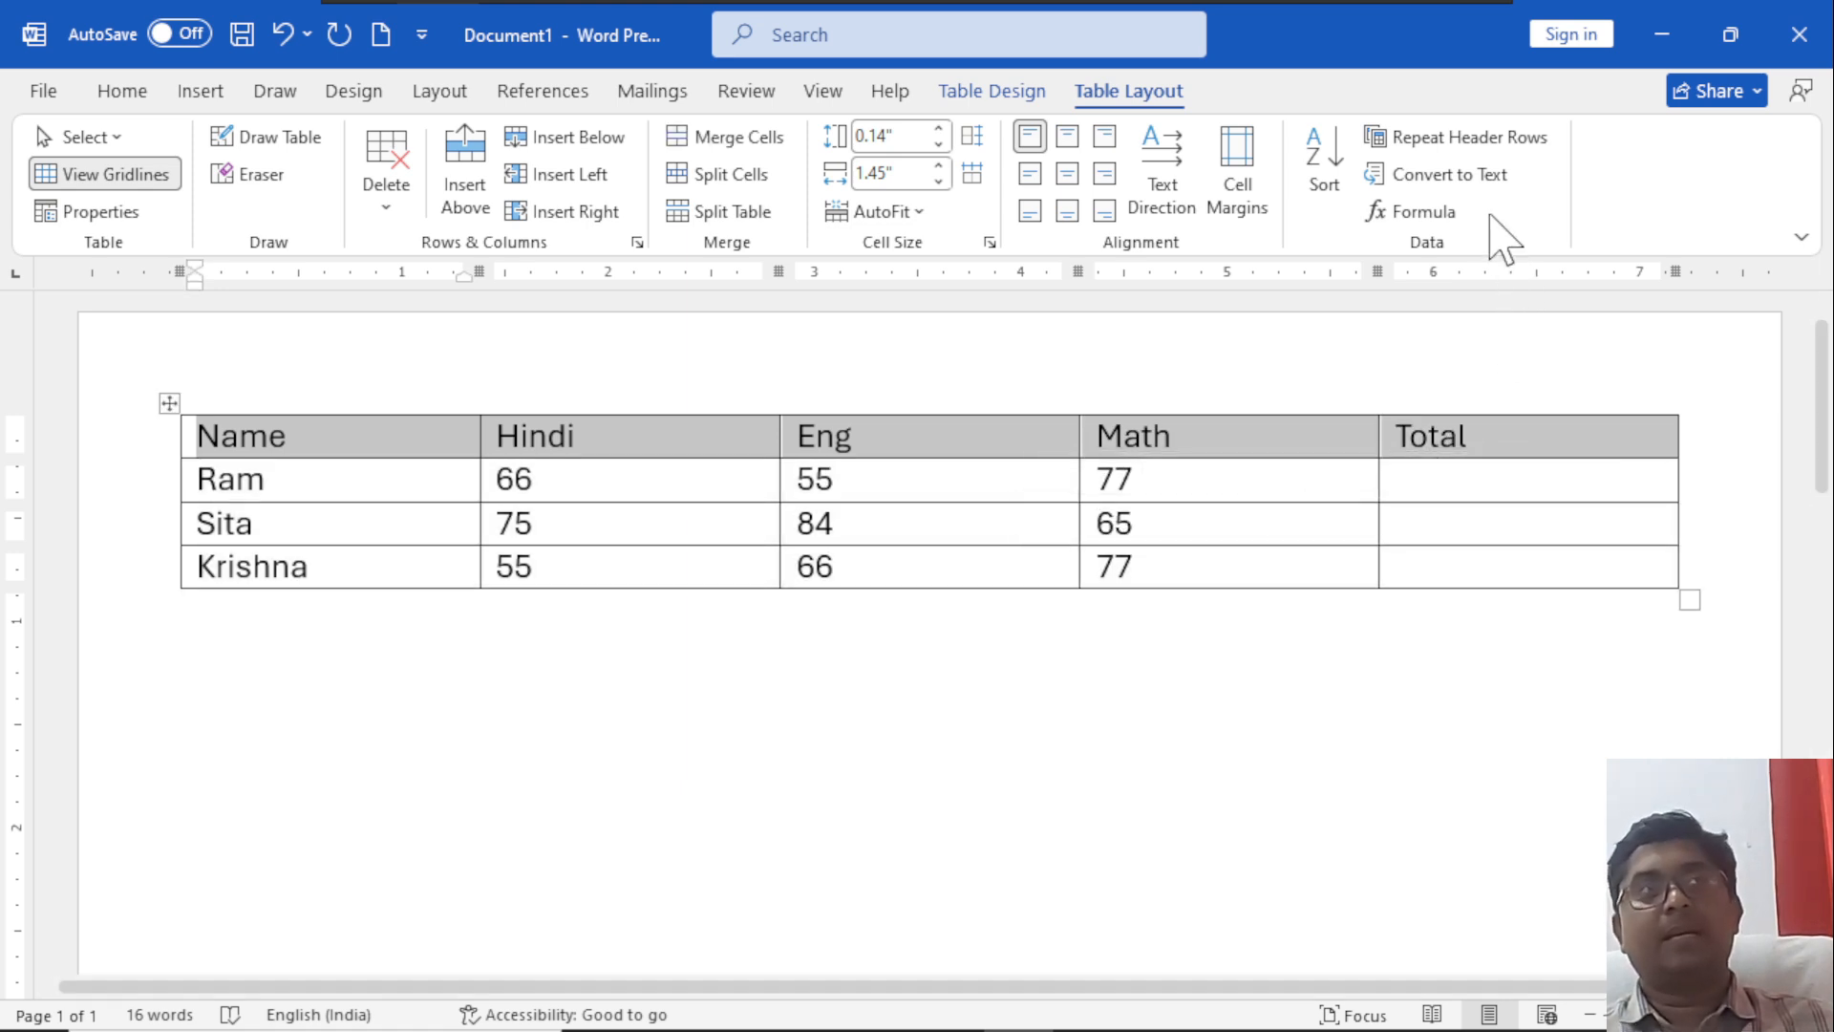
pyautogui.click(1486, 178)
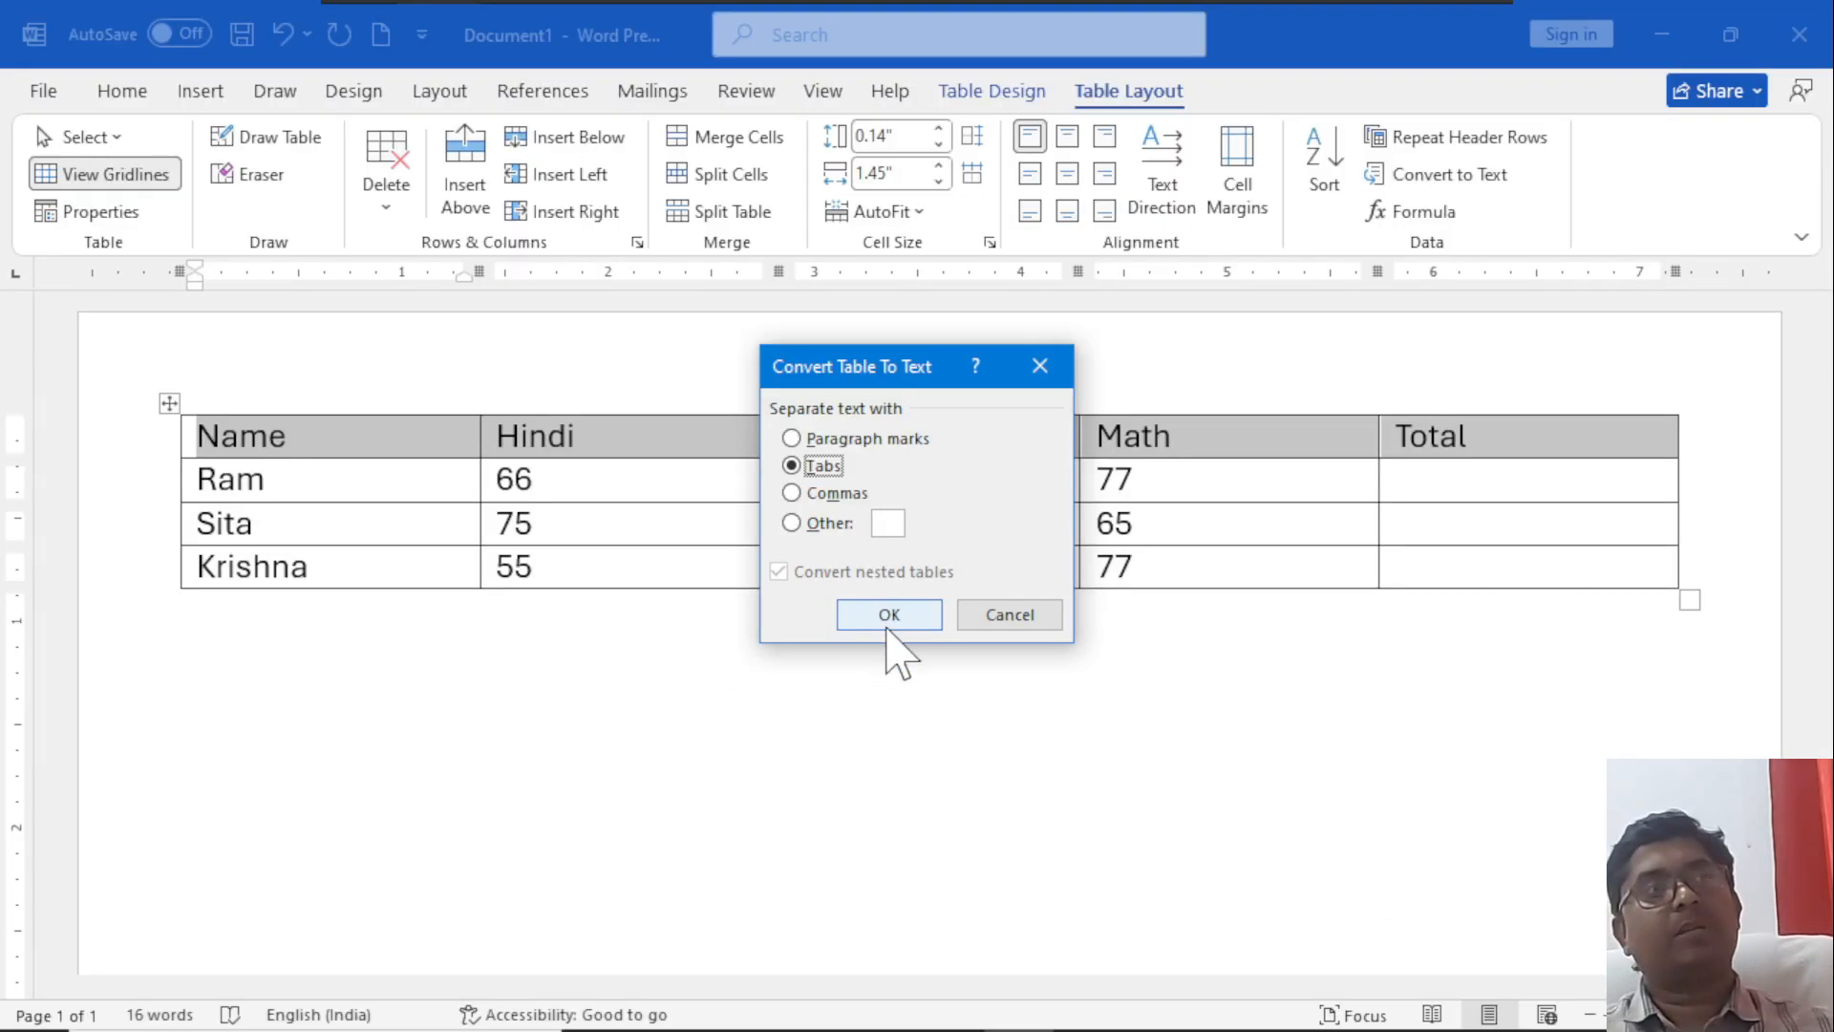
pyautogui.click(1614, 807)
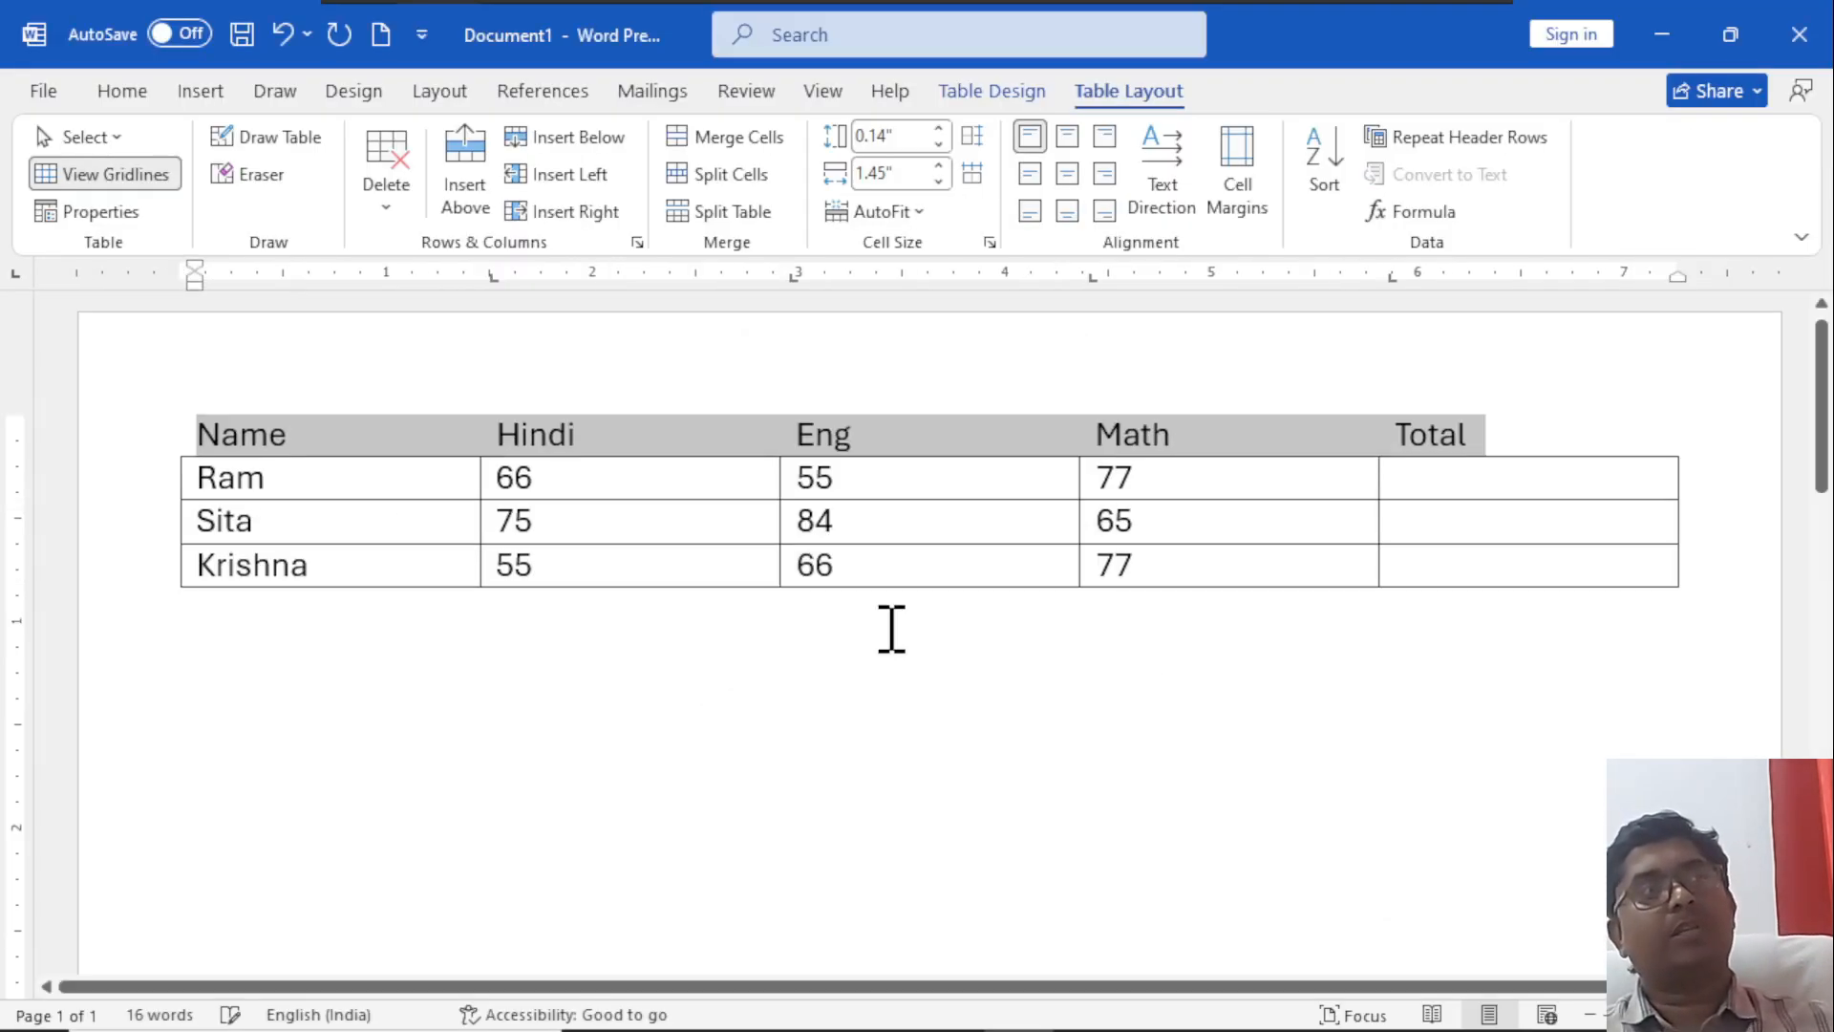
pyautogui.click(651, 580)
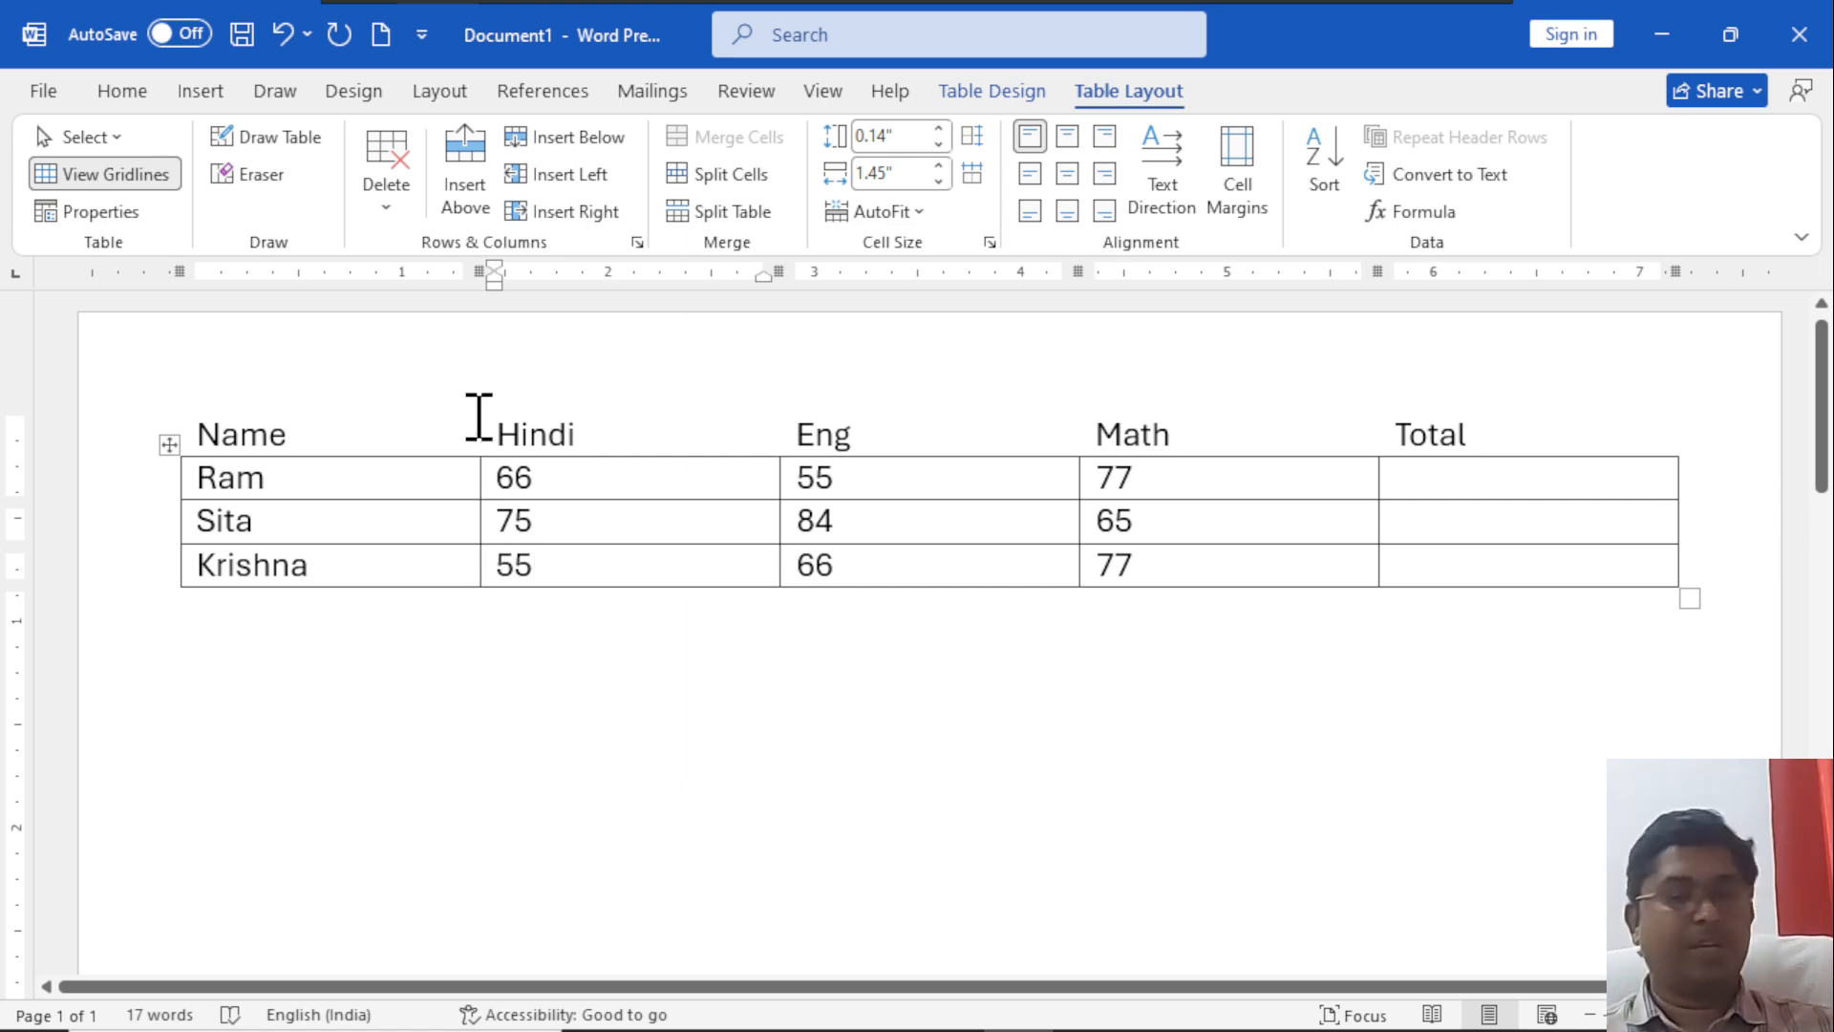
pyautogui.hotkey('ctrl', 'z')
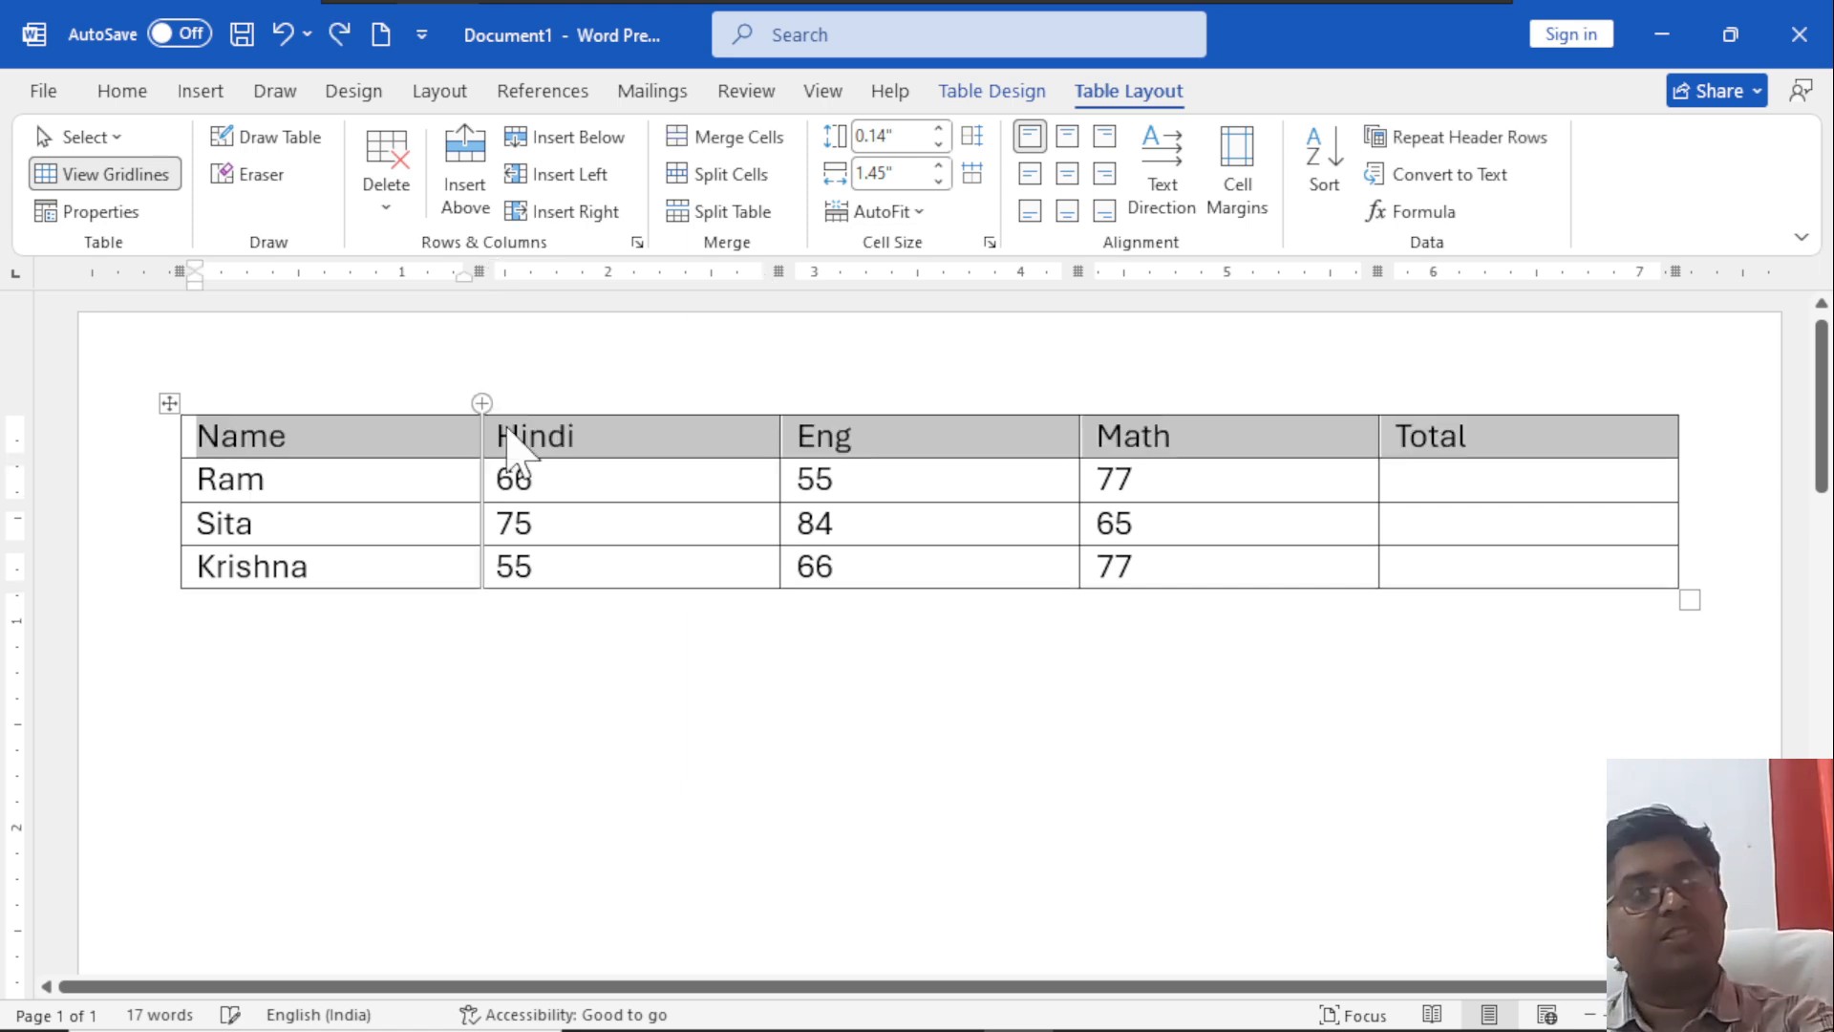
# Try converting the header row to text separated with paragraph marks, then undo the conversion.
pyautogui.click(1426, 179)
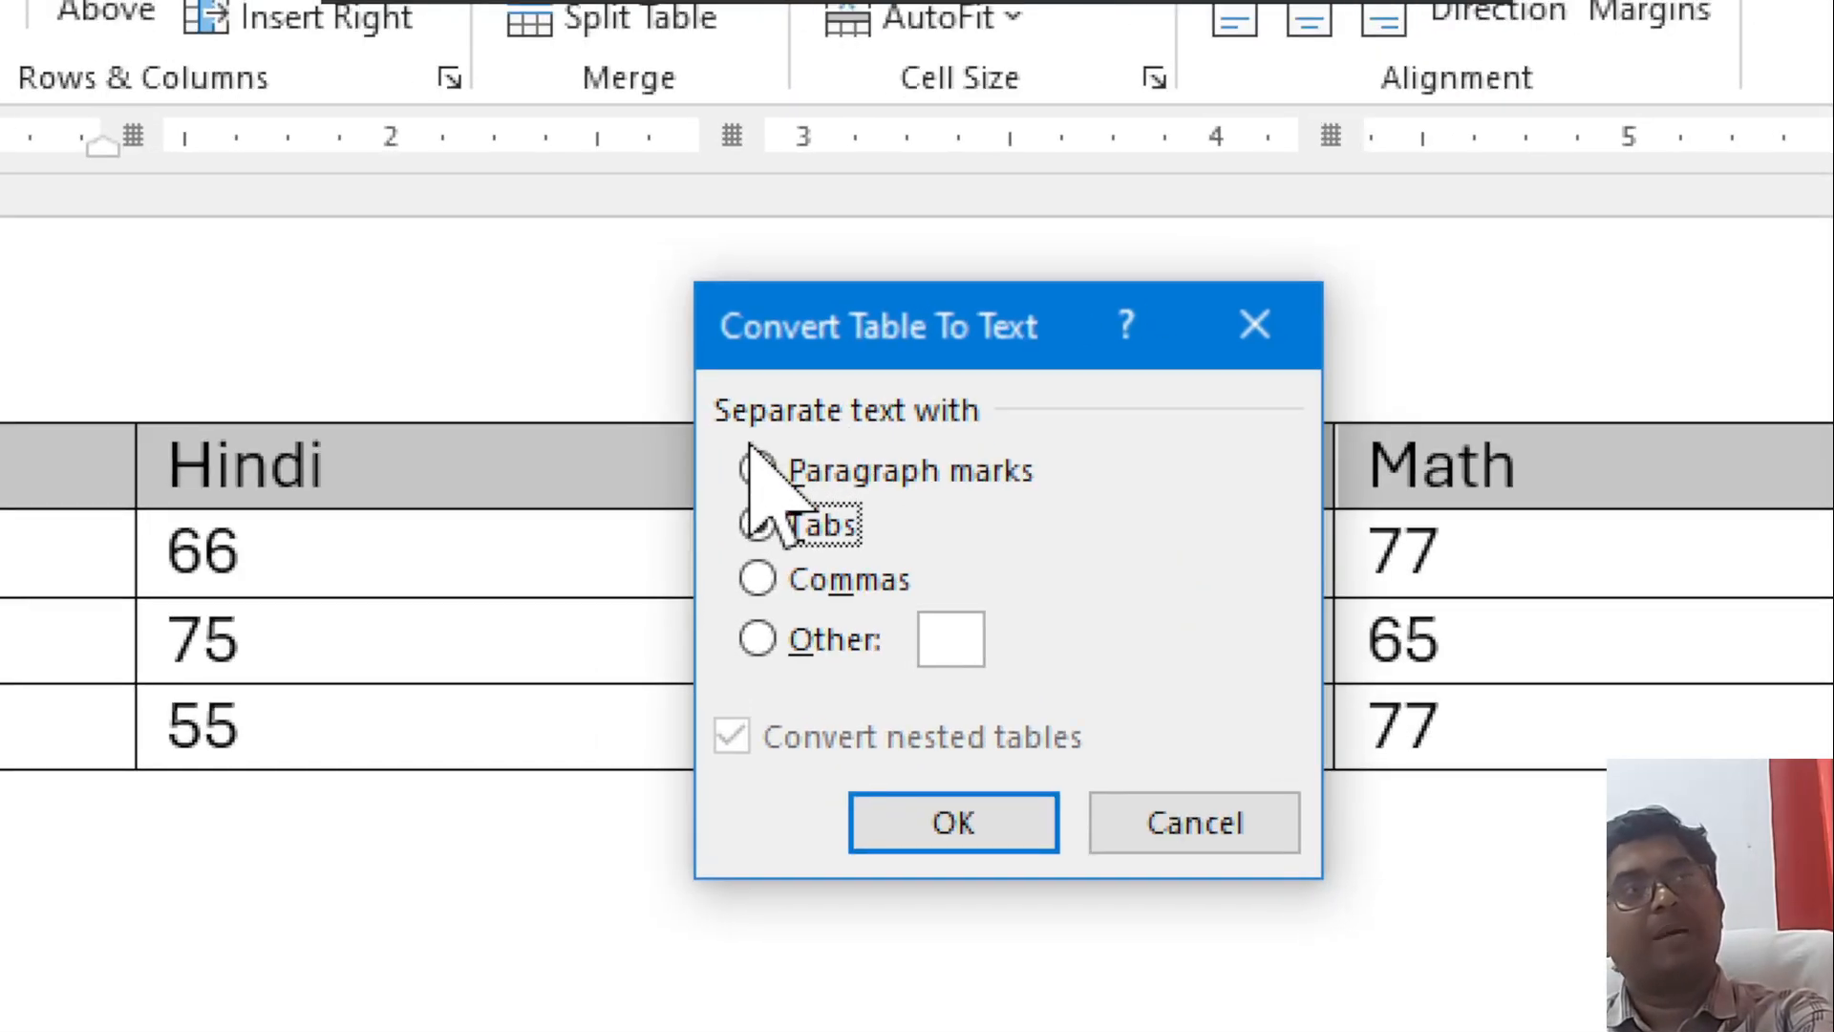
pyautogui.click(756, 470)
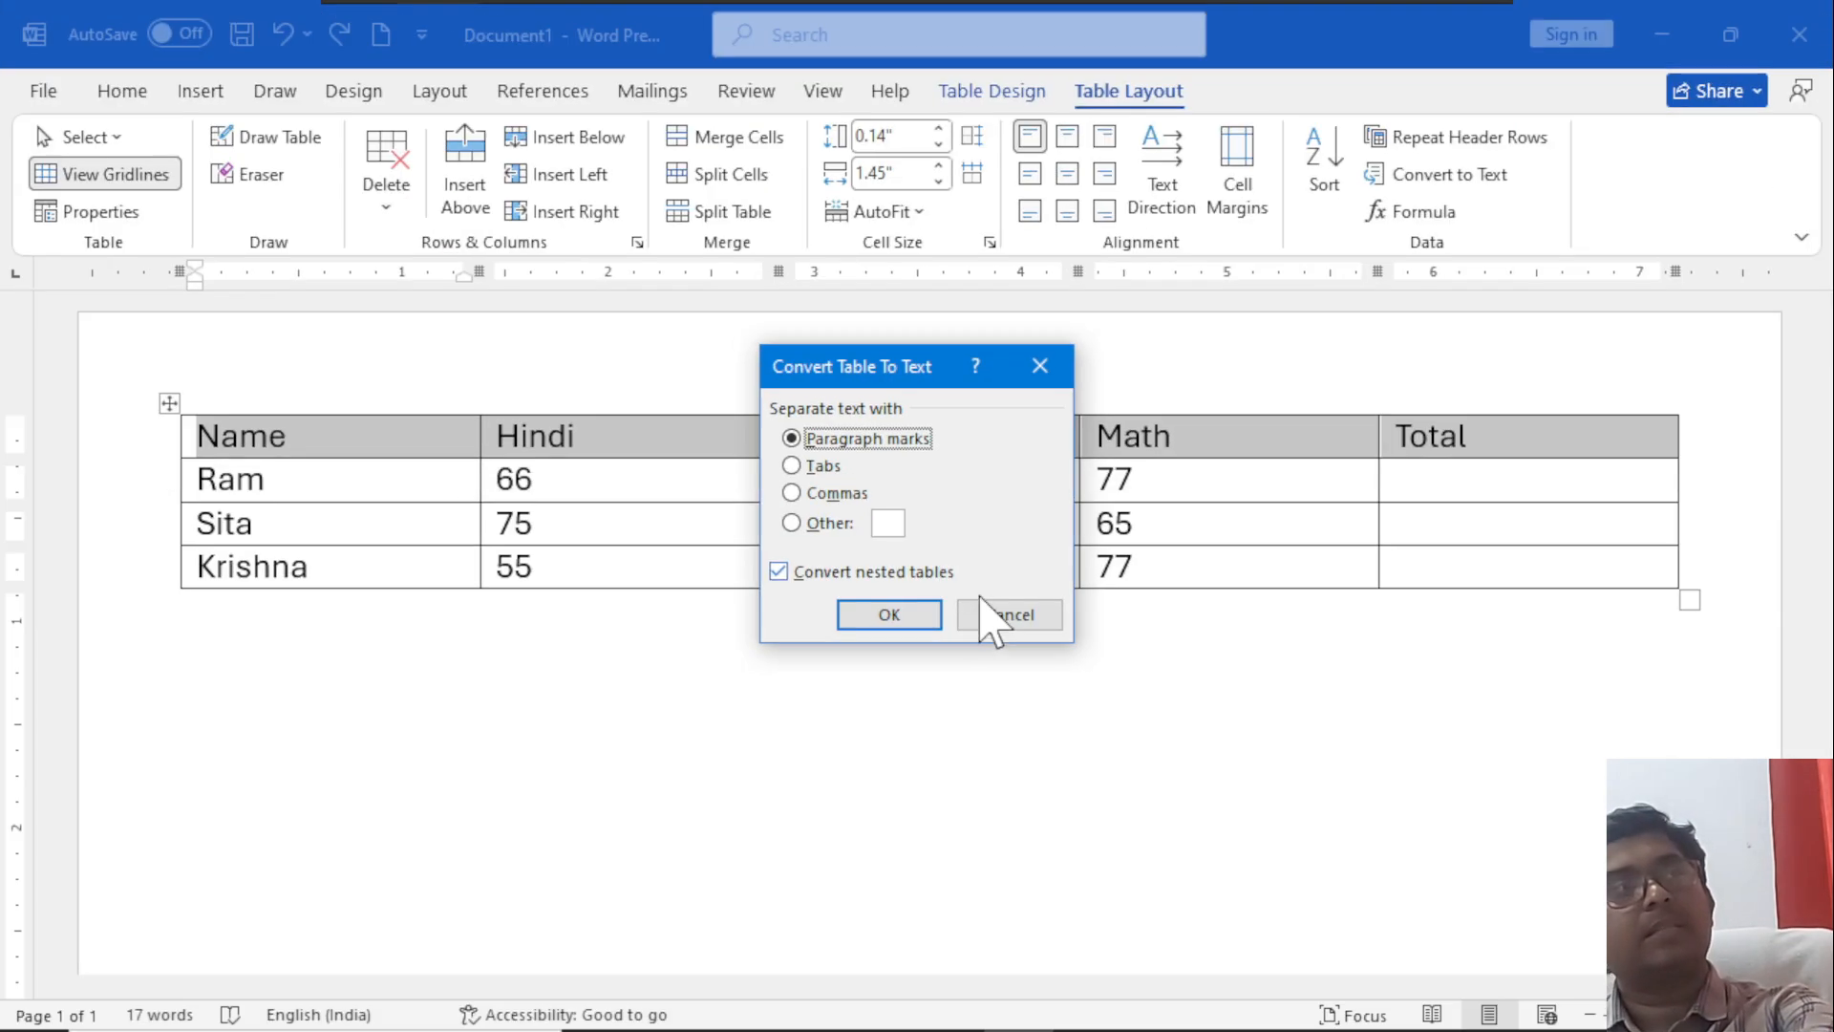
pyautogui.click(934, 616)
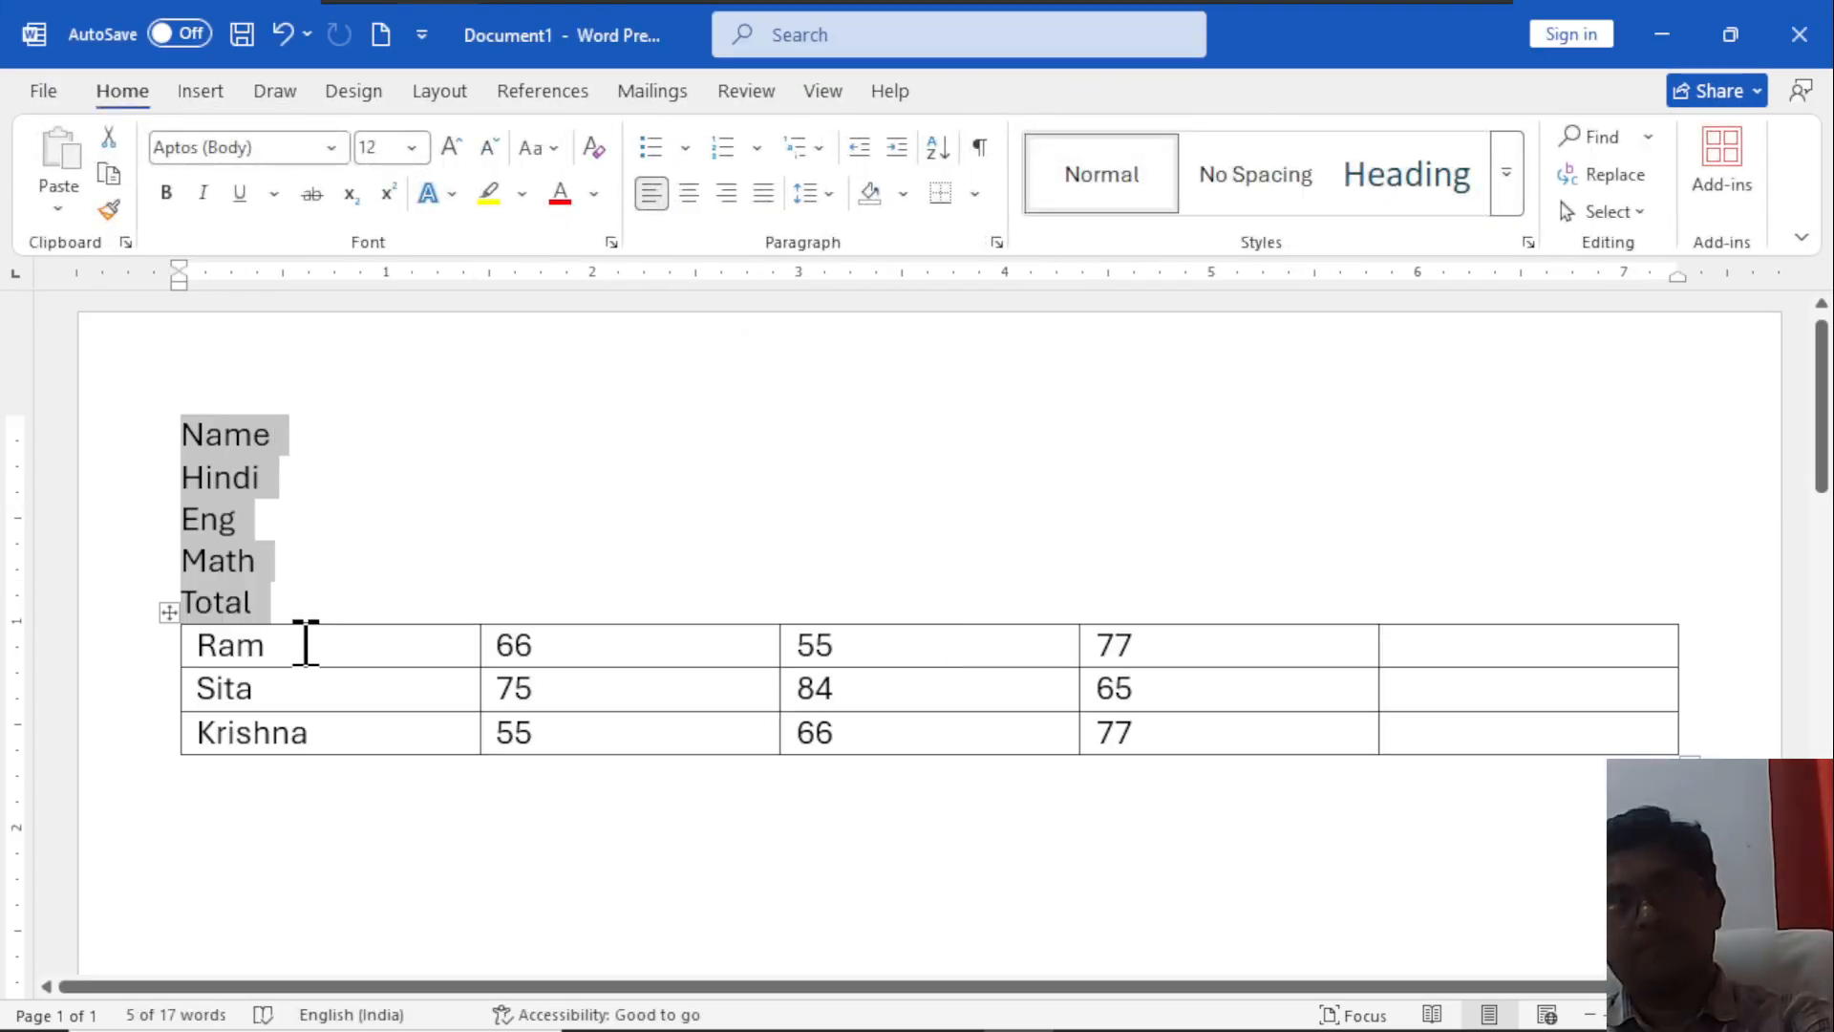
pyautogui.hotkey('ctrl', 'z')
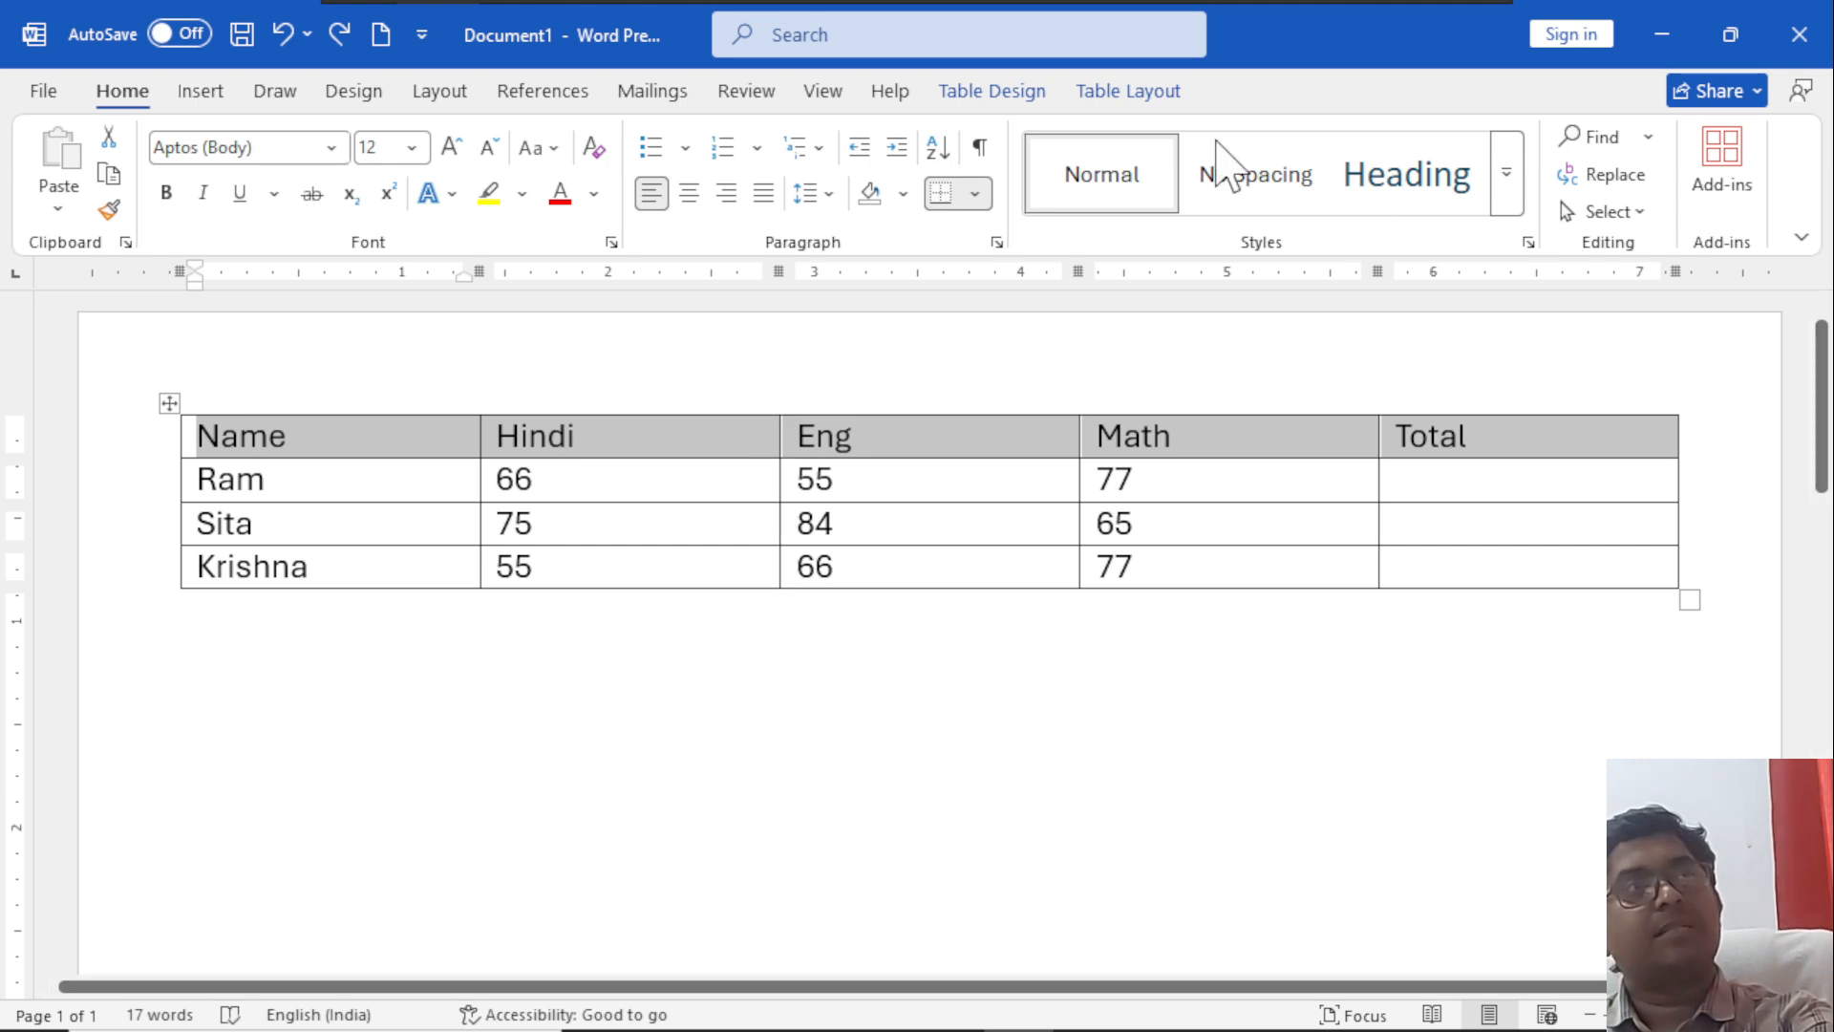
# Try converting the header row to text separated with commas, then undo the conversion.
pyautogui.click(1093, 90)
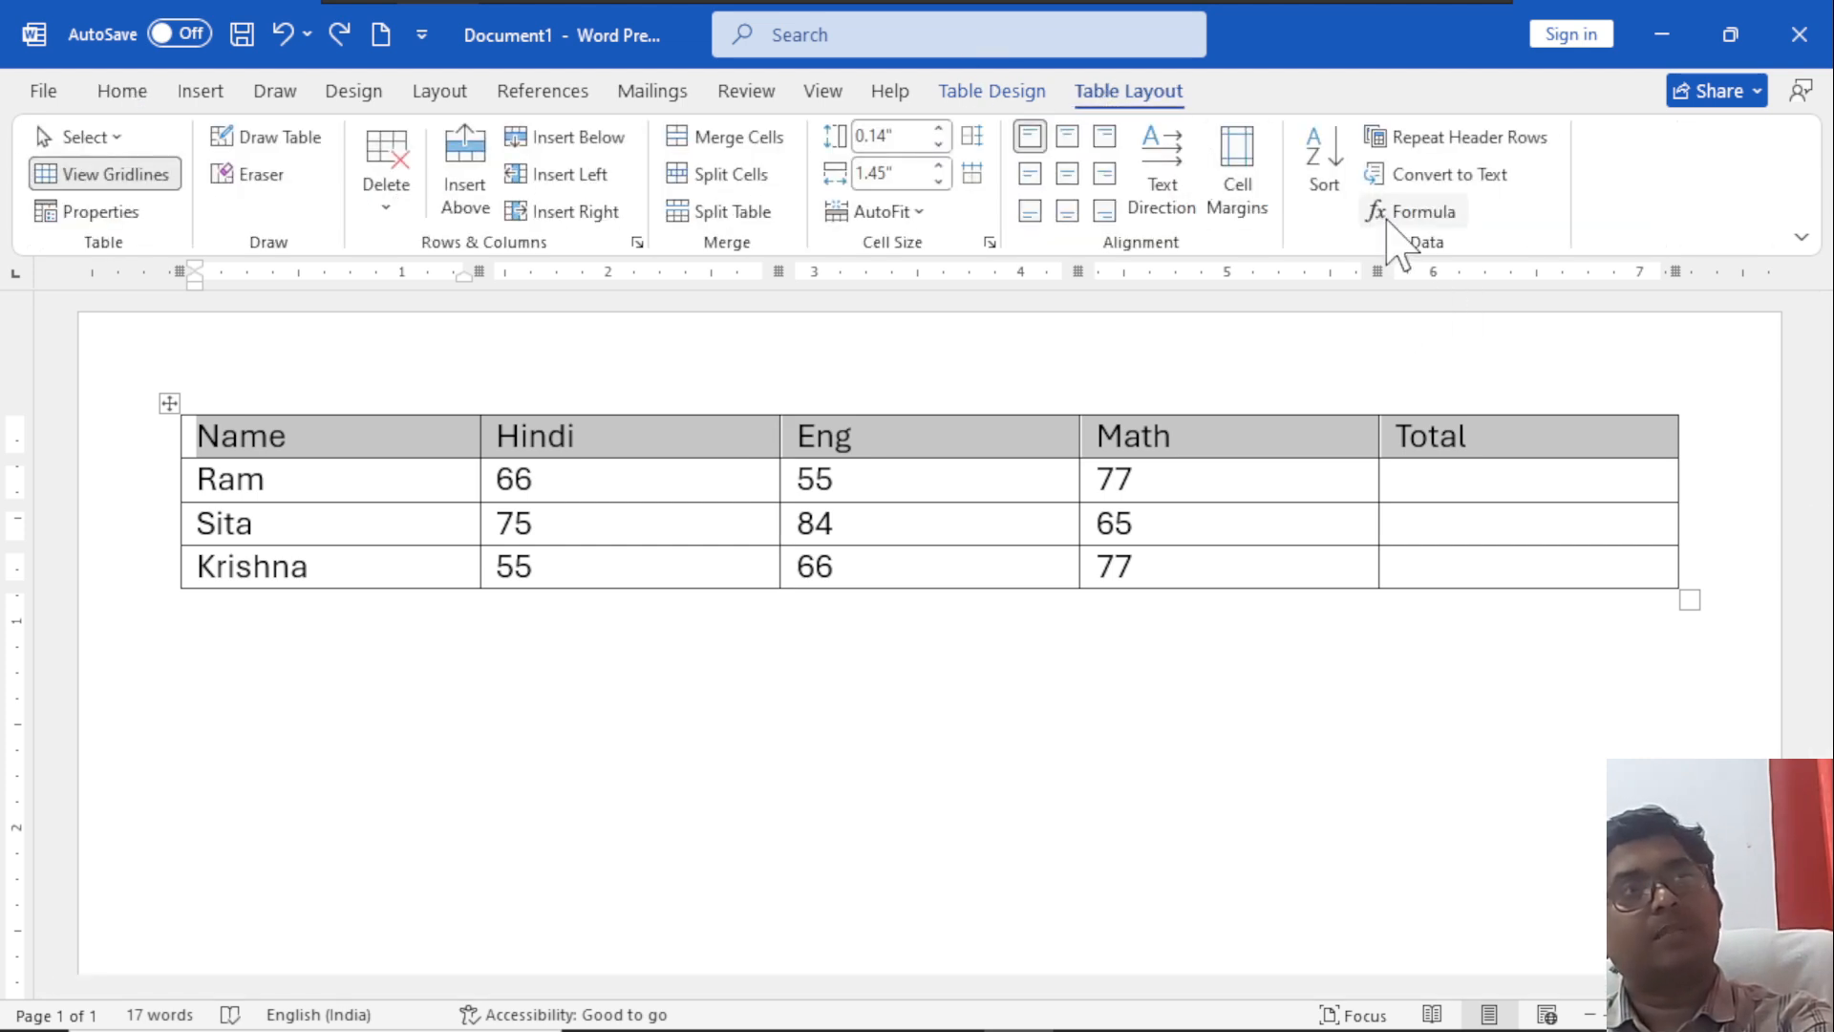
pyautogui.click(1428, 177)
pyautogui.click(837, 493)
pyautogui.click(893, 616)
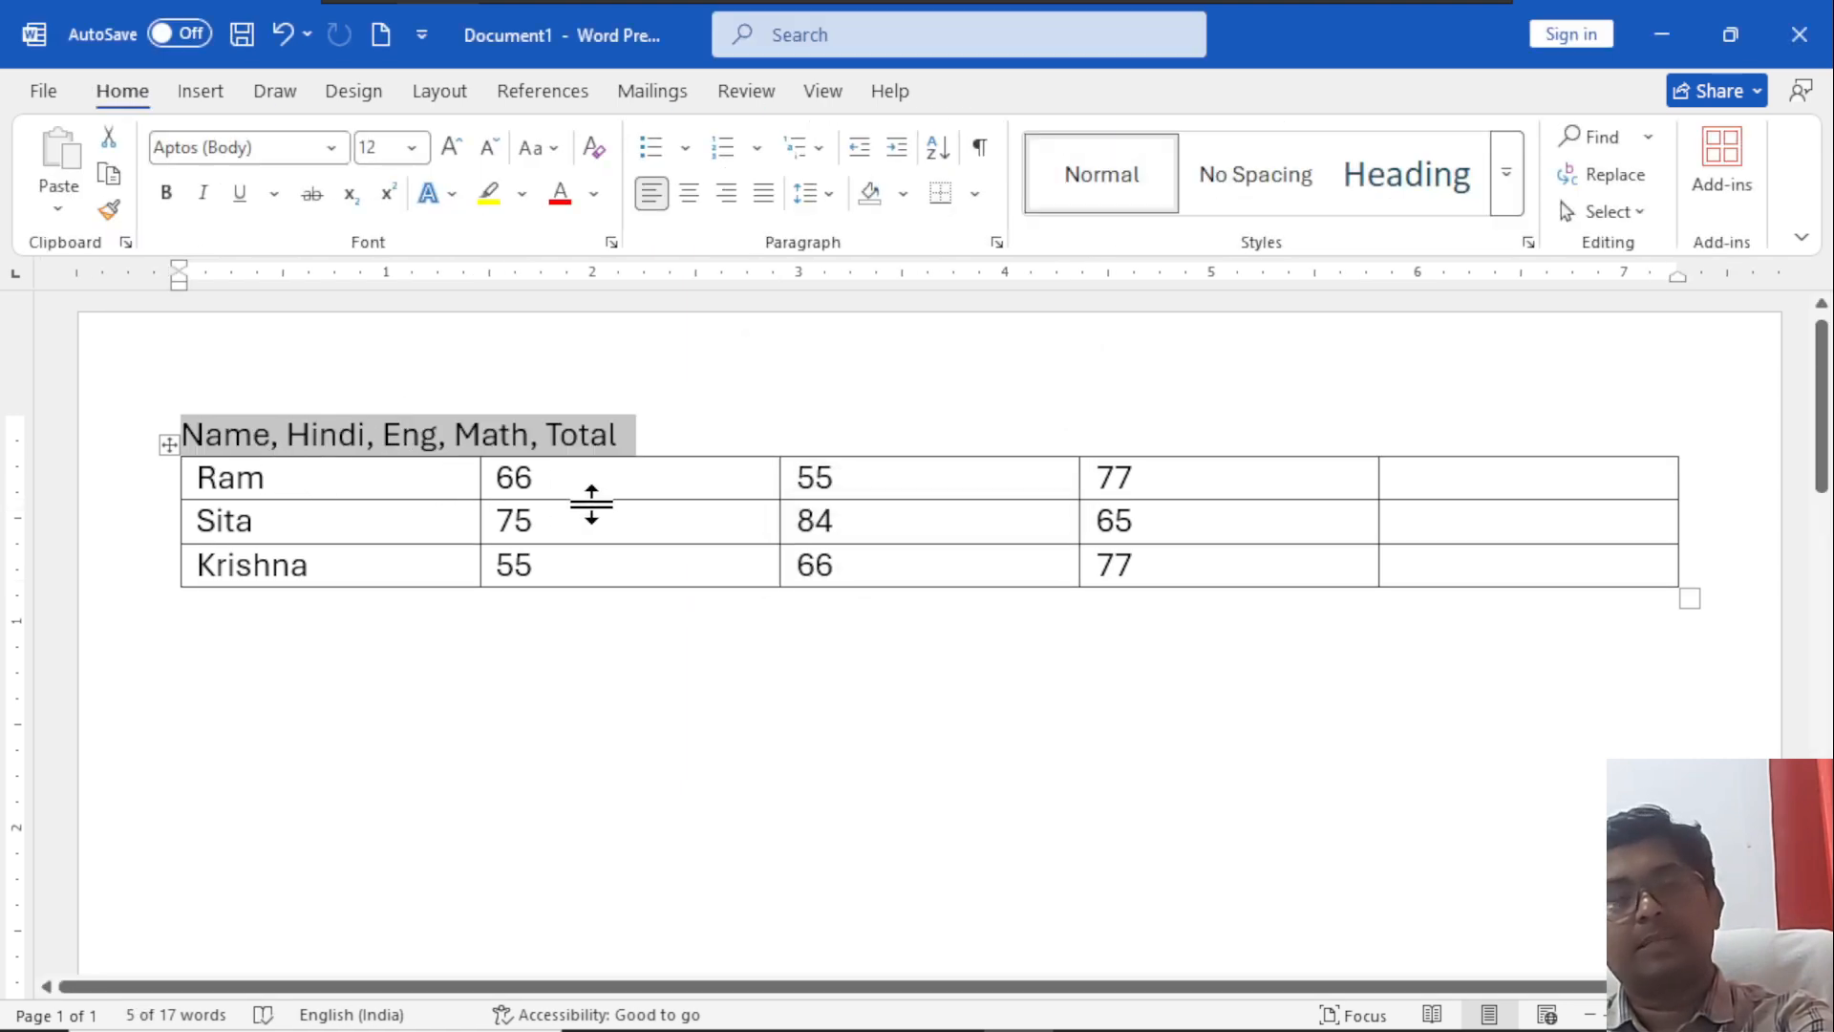
pyautogui.hotkey('ctrl', 'z')
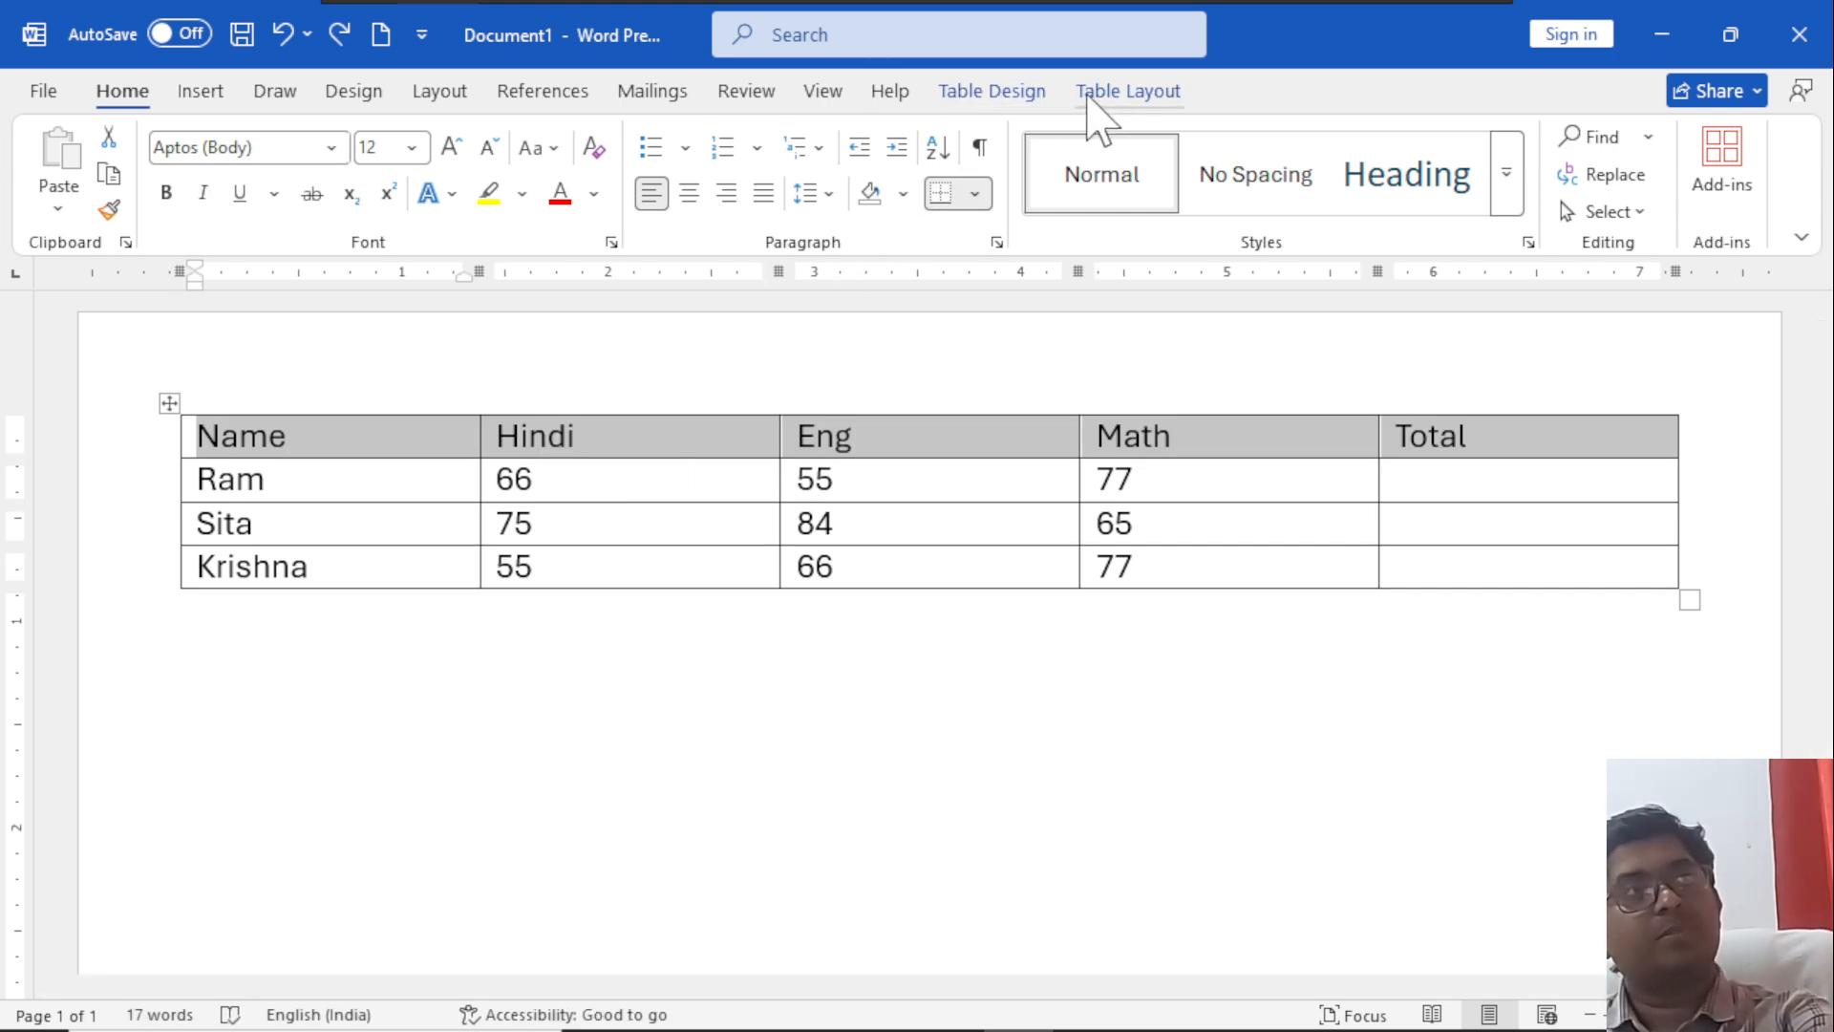
# Try converting the header row to text separated with the custom character $, then undo the conversion.
pyautogui.click(1116, 92)
pyautogui.click(1432, 215)
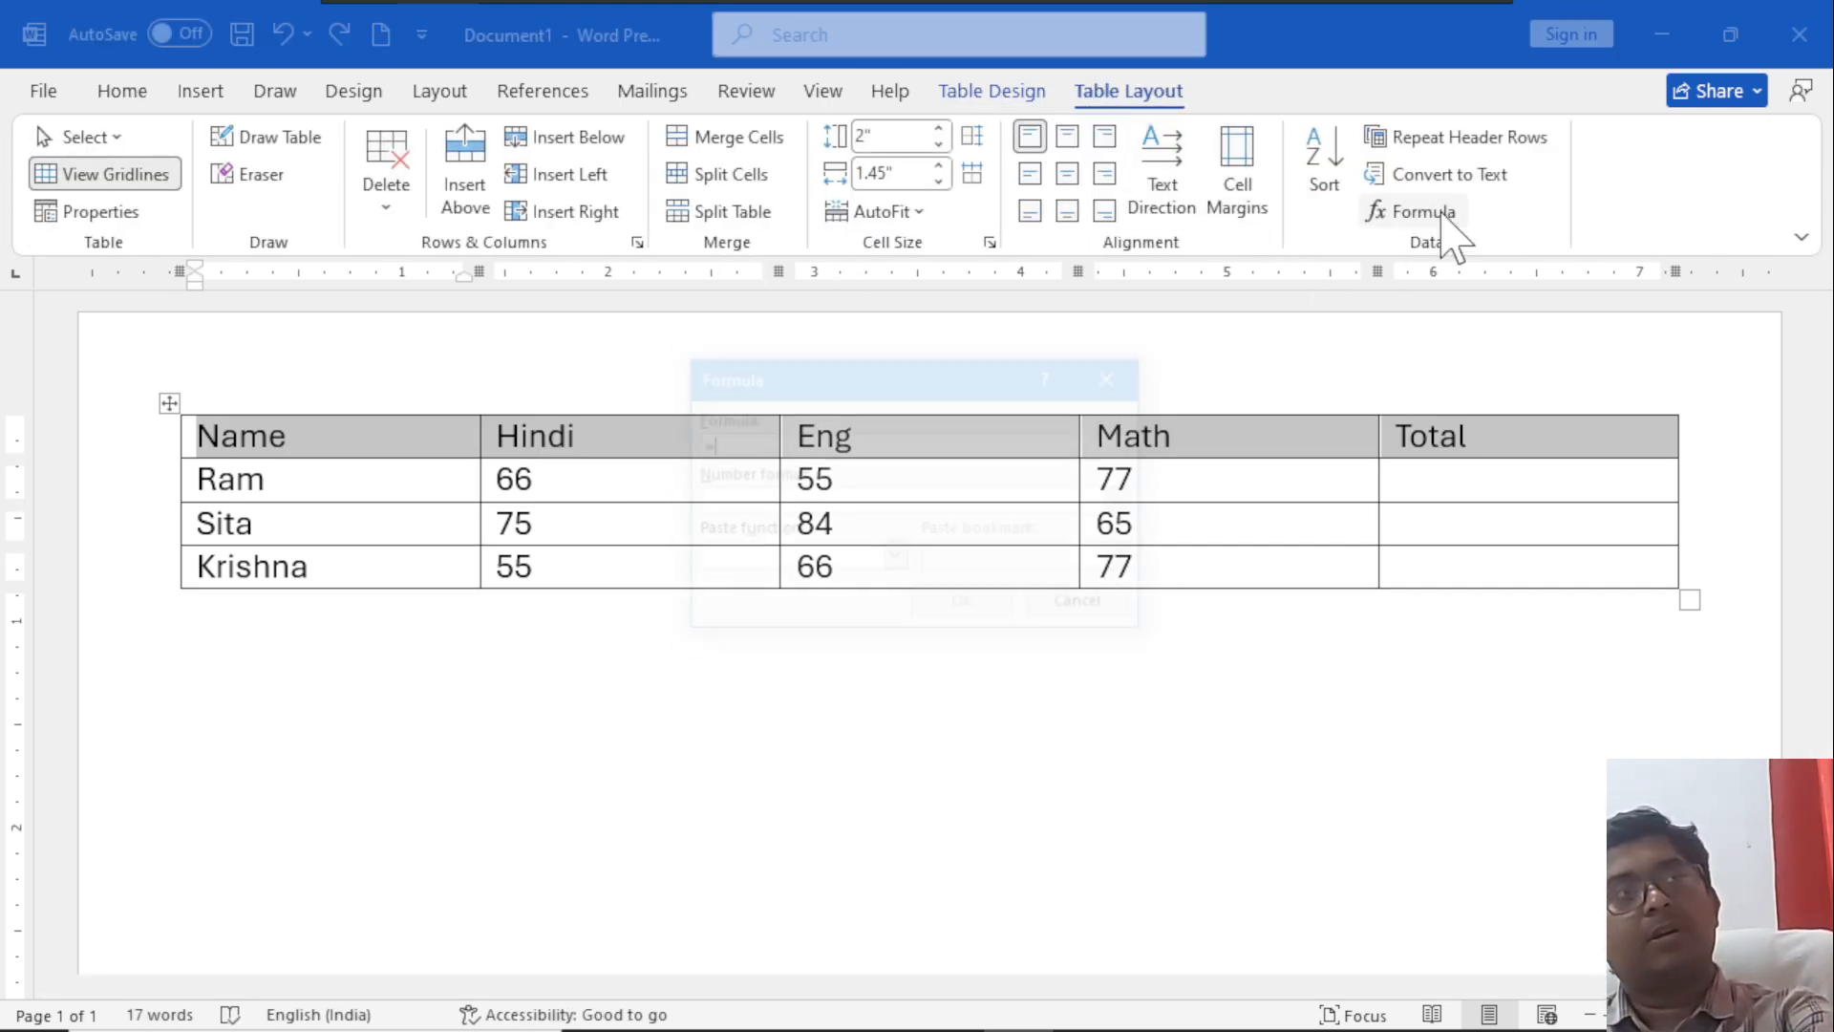
pyautogui.click(1116, 375)
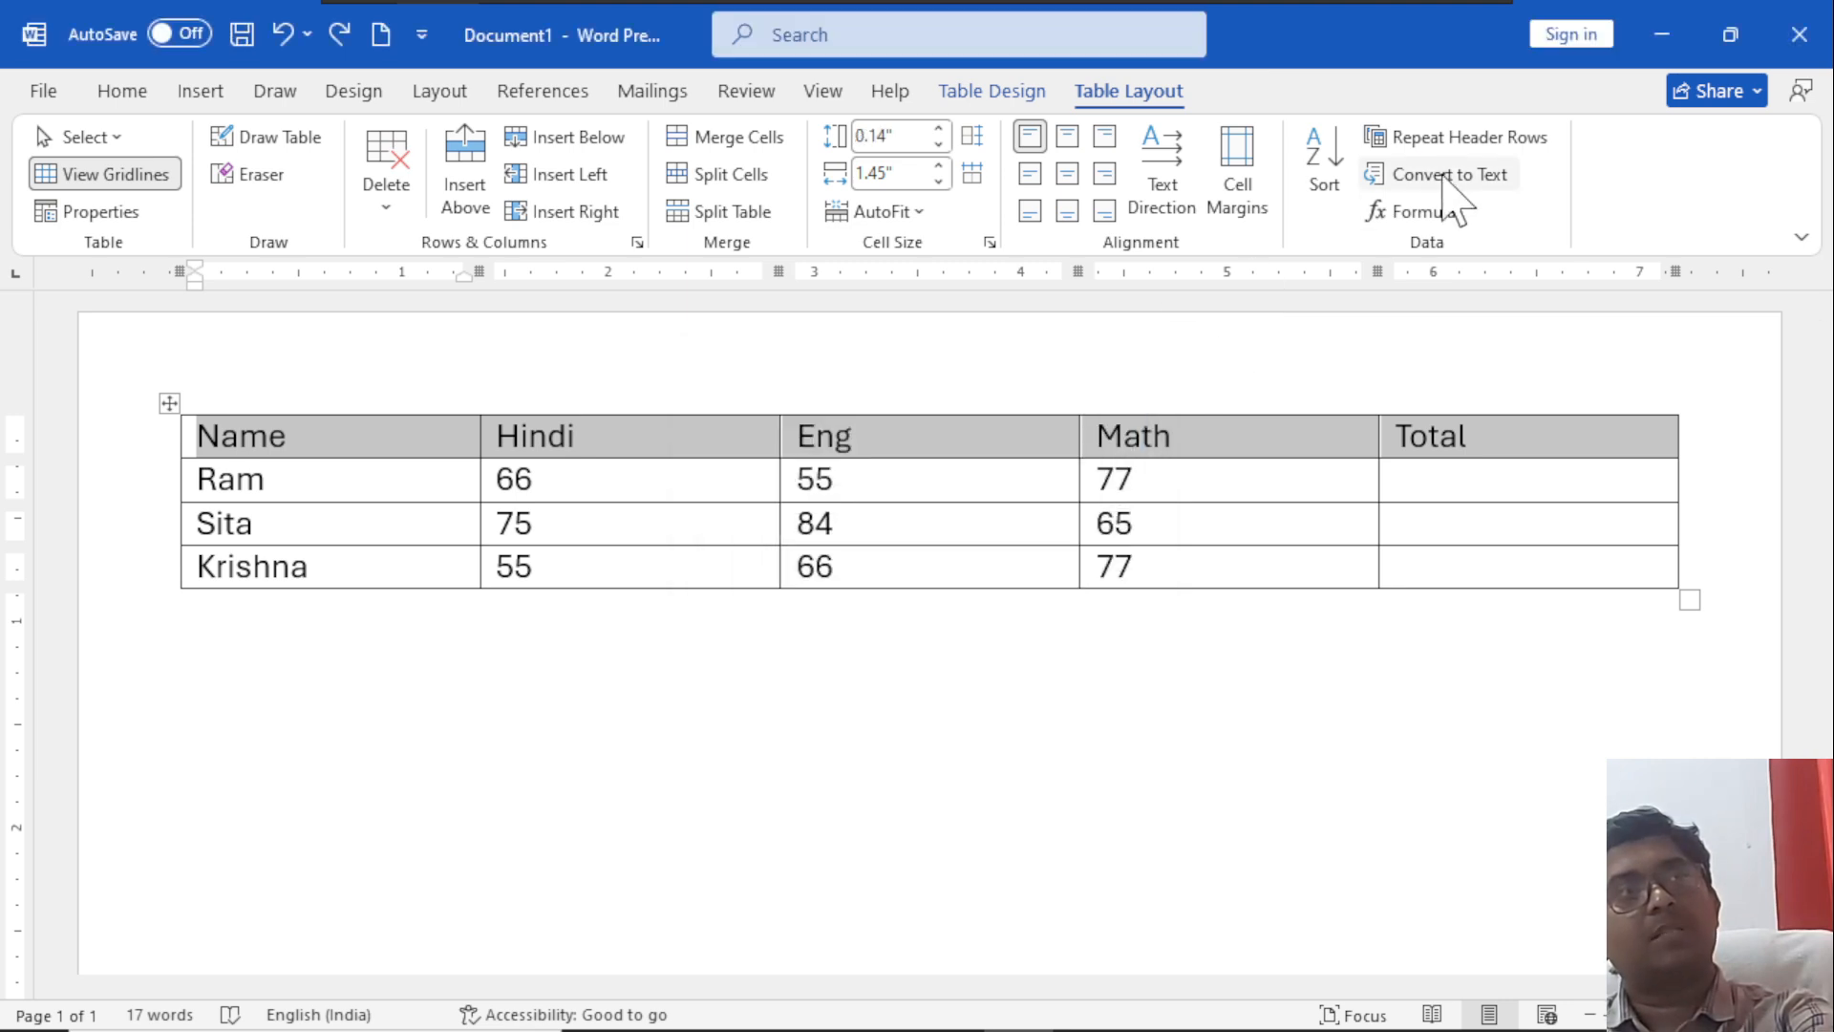
pyautogui.click(1450, 174)
pyautogui.click(827, 524)
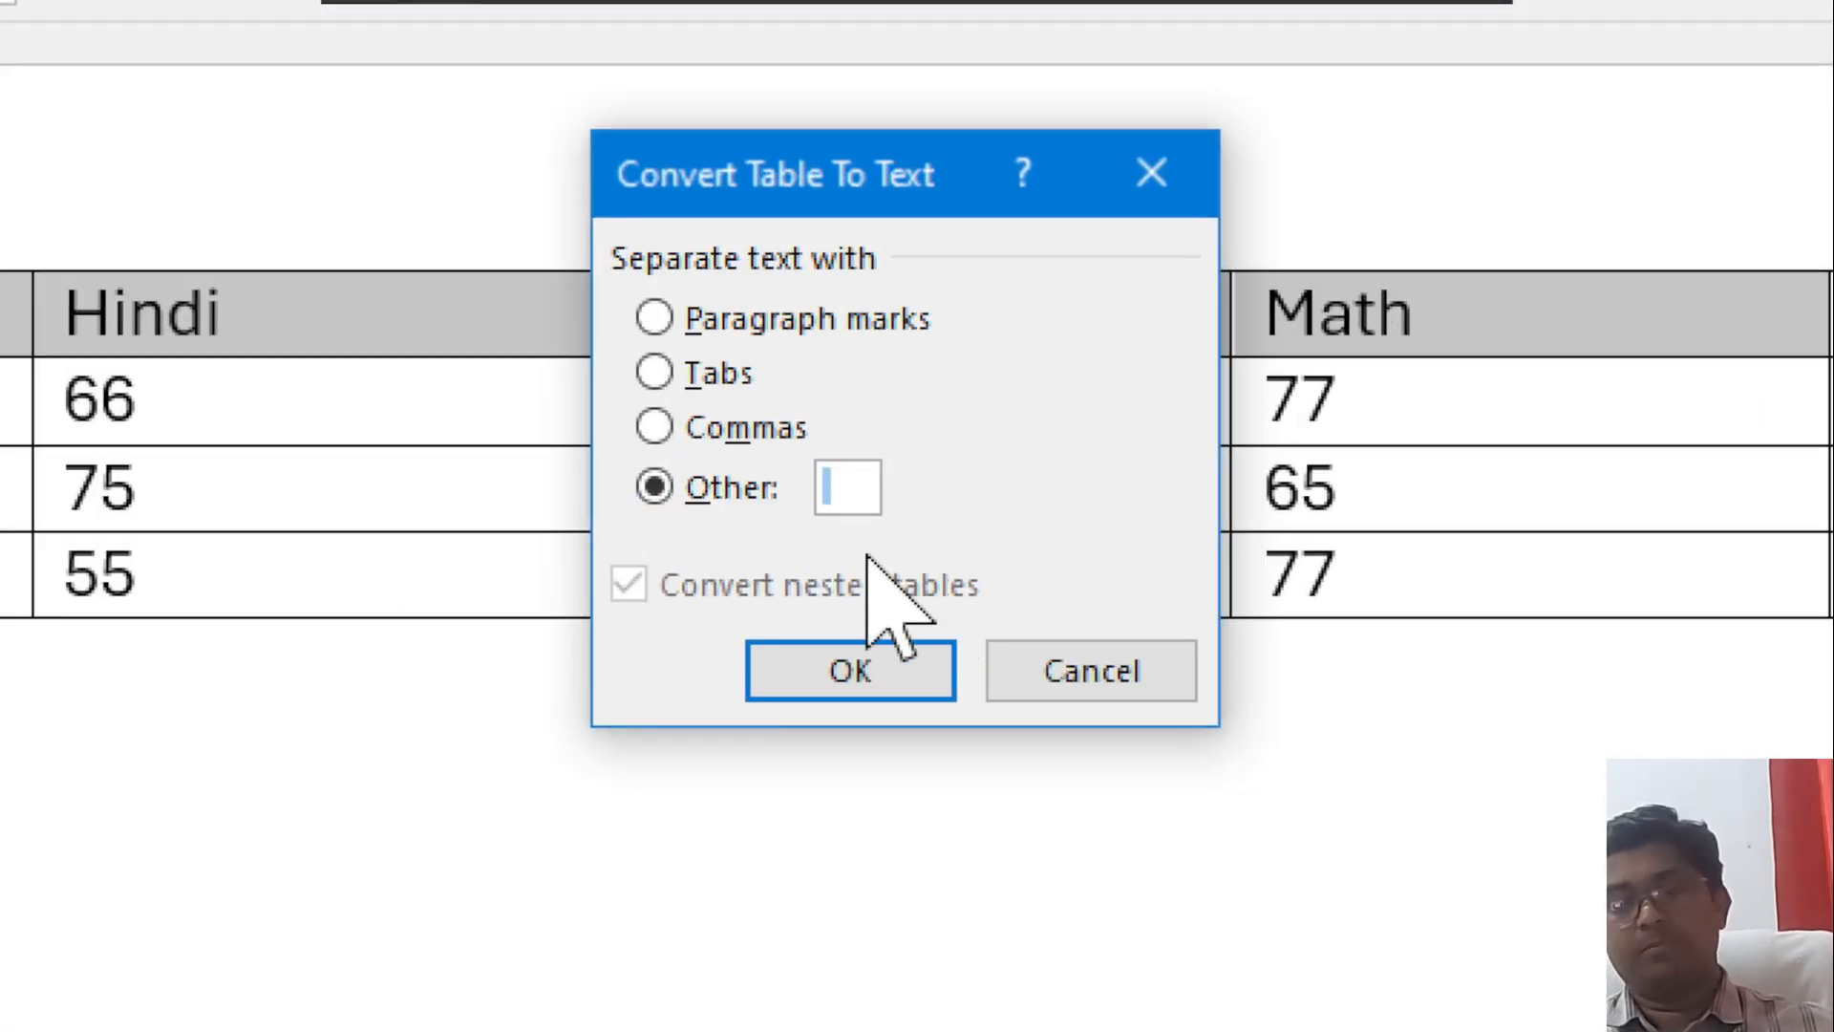
pyautogui.write('$')
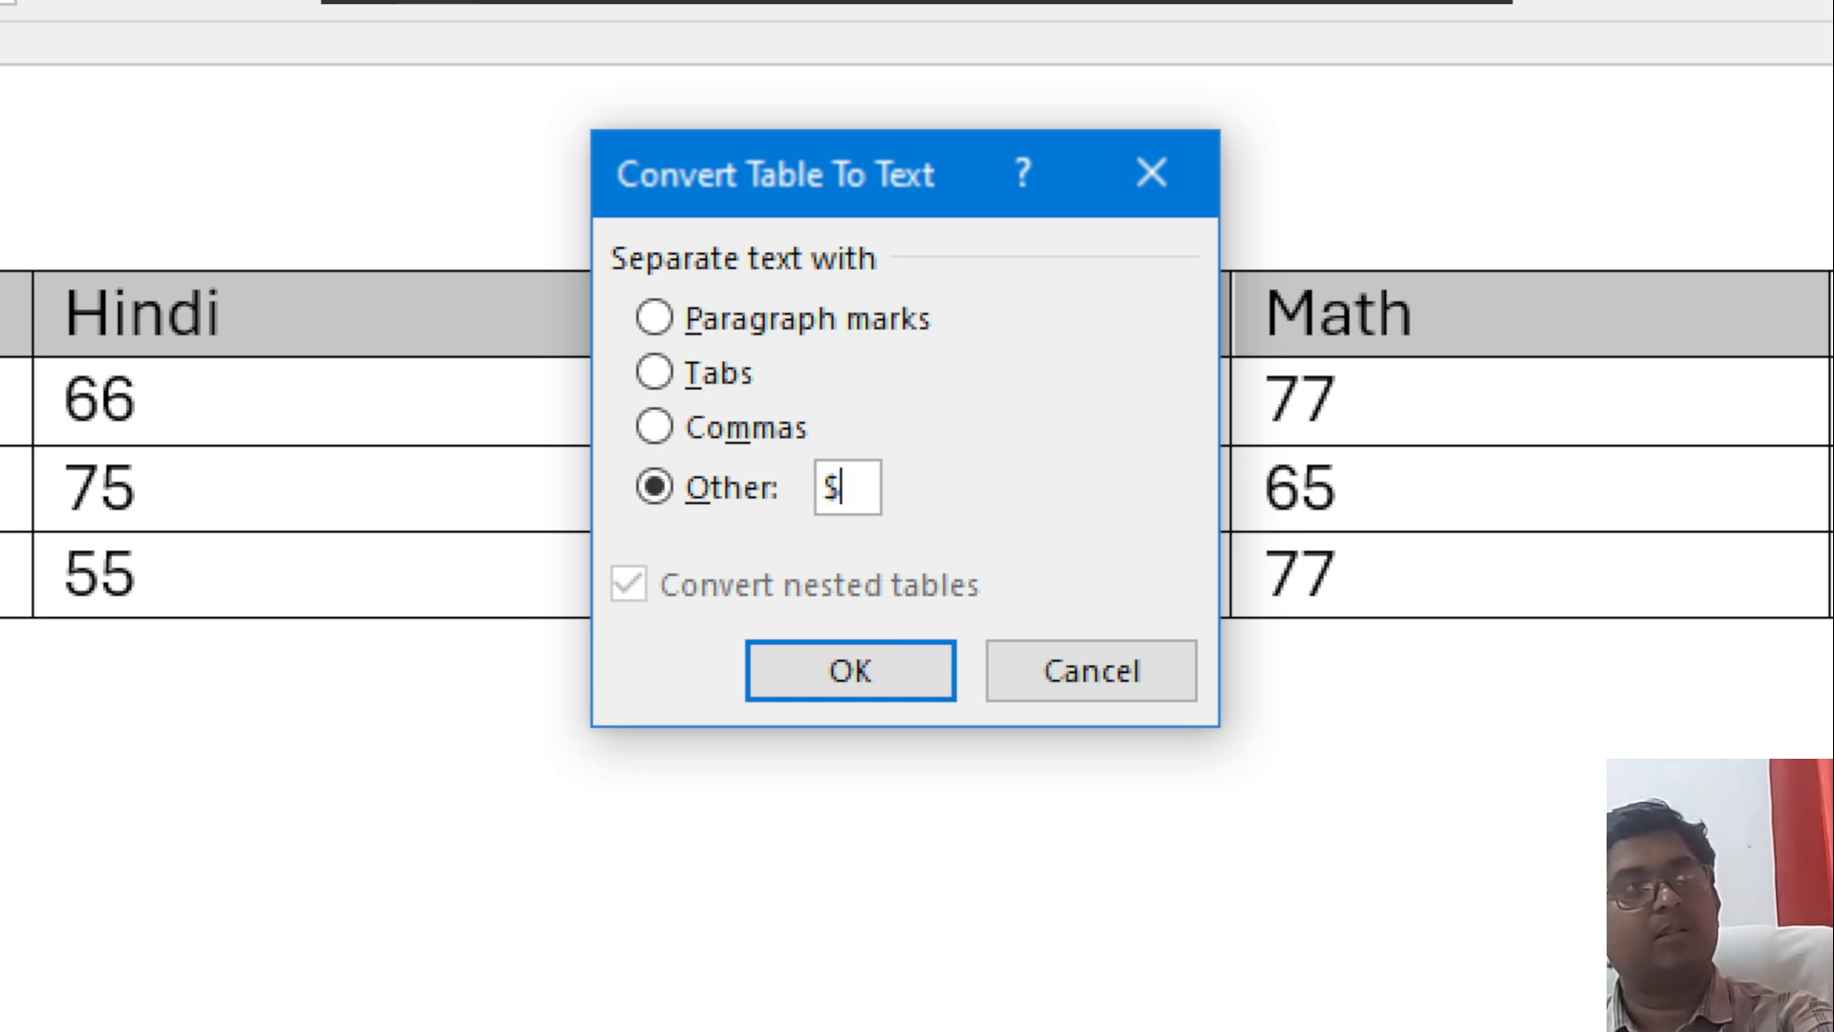
pyautogui.click(869, 673)
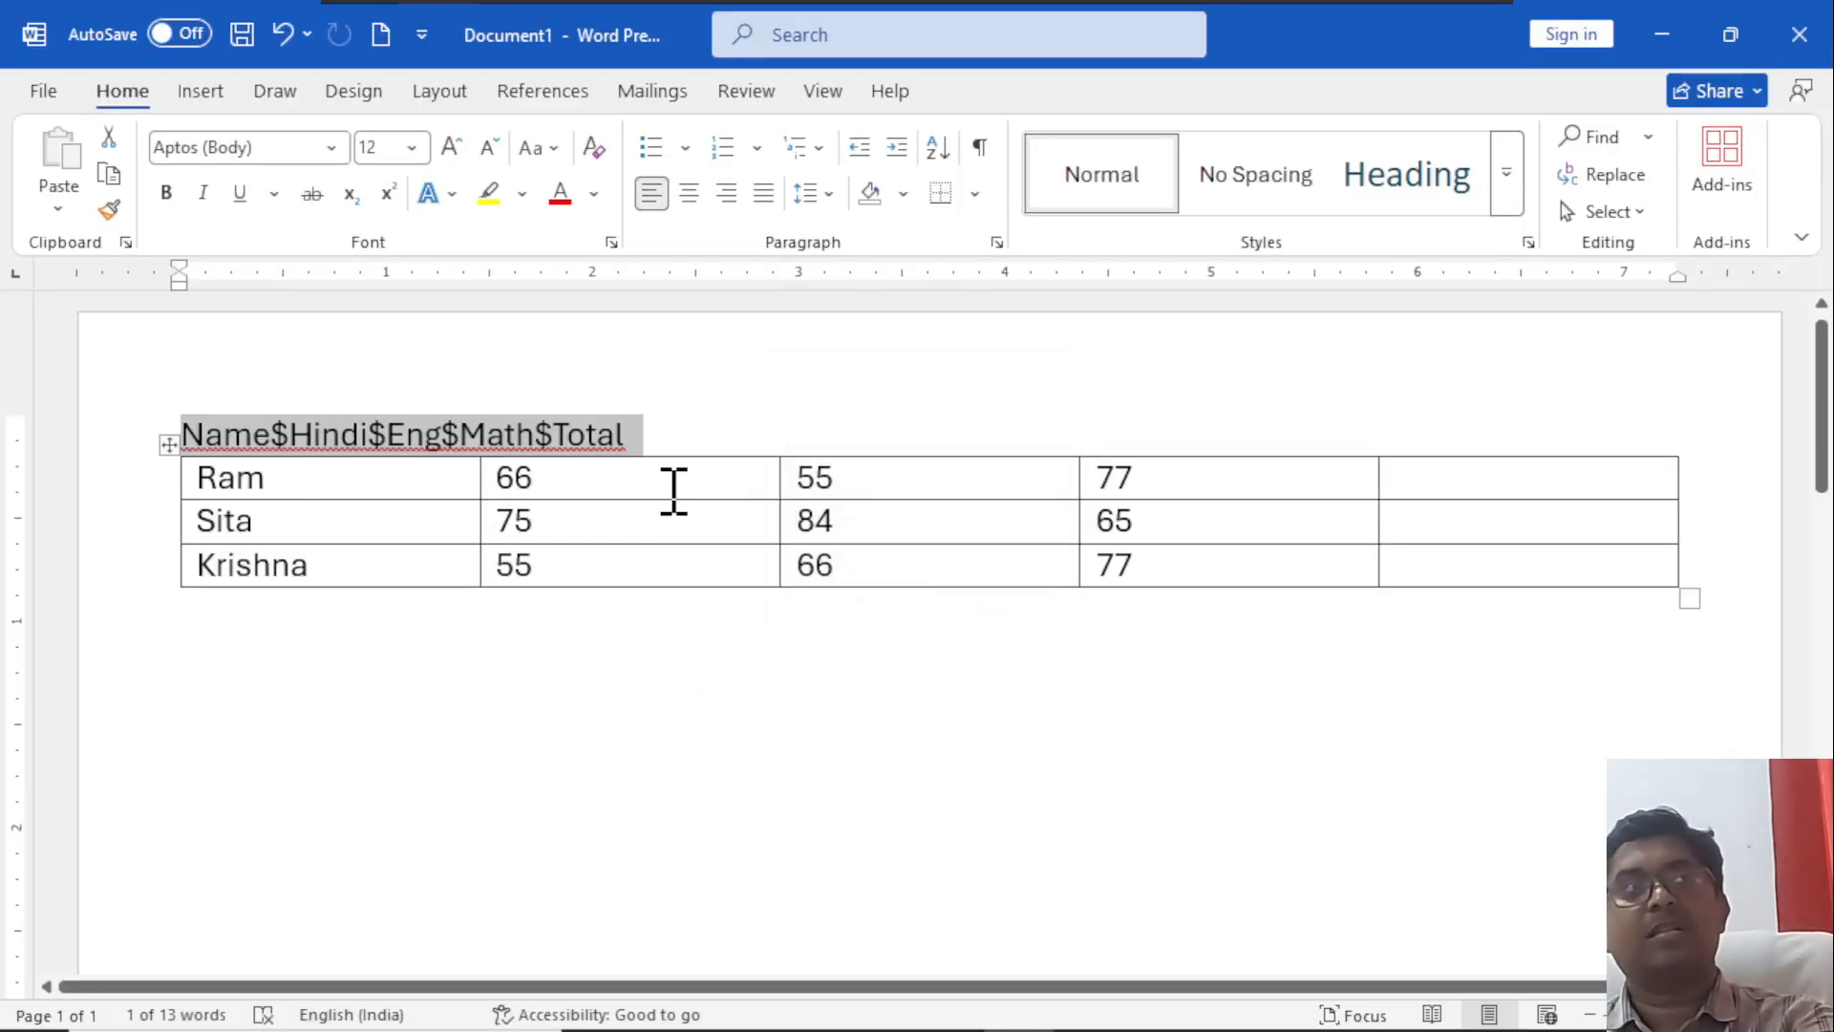
pyautogui.hotkey('ctrl', 'z')
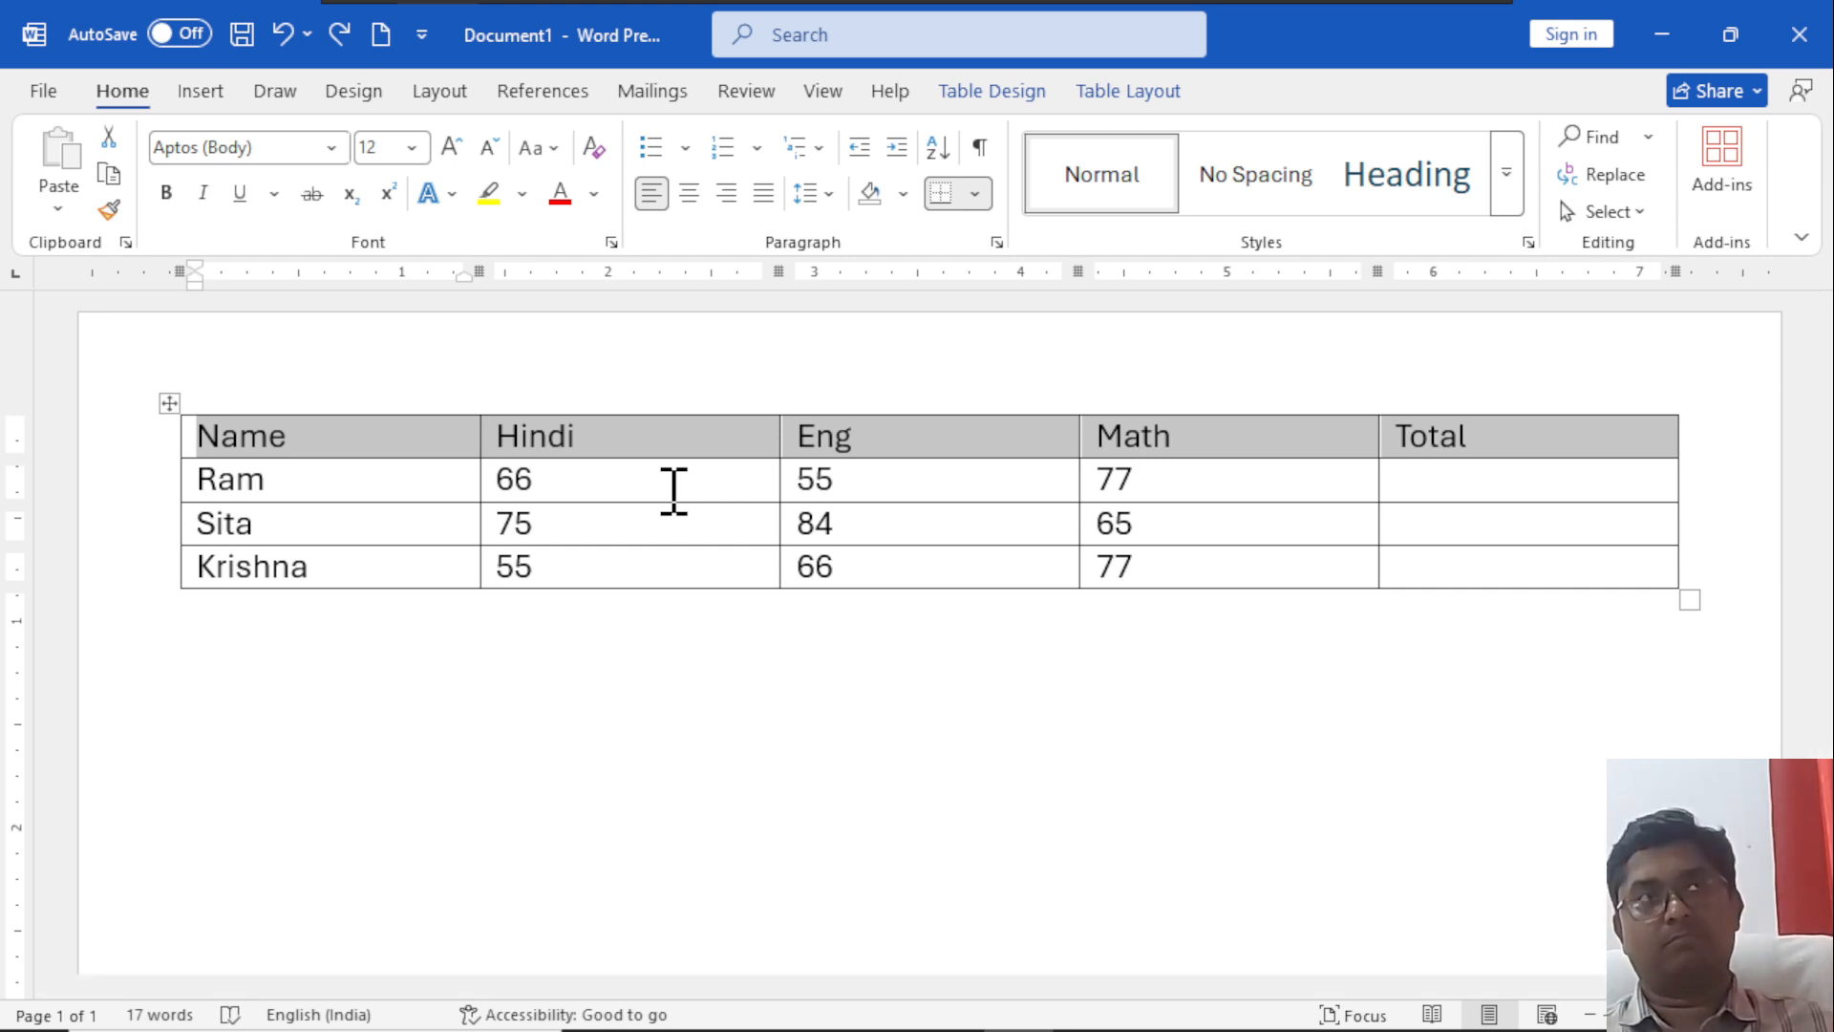
# Make the header row of the marks table bold and place the cursor in the first student's Total cell.
pyautogui.click(1111, 96)
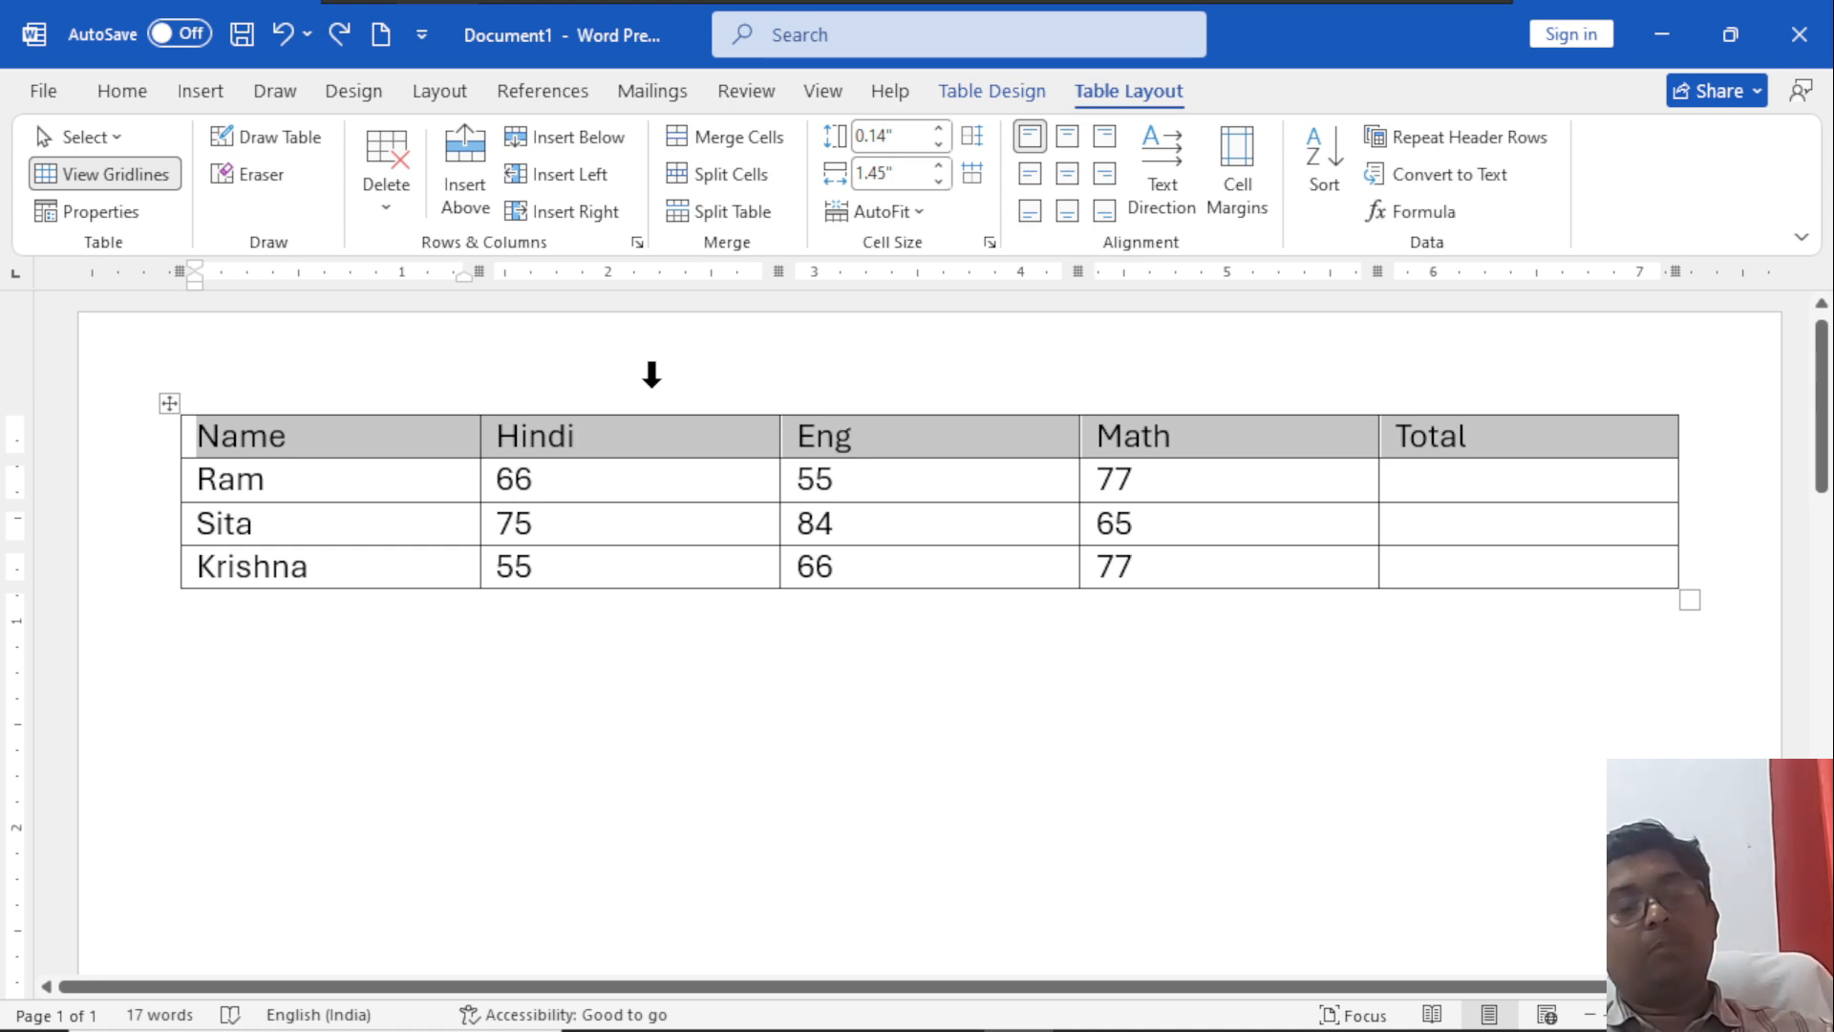
pyautogui.hotkey('ctrl', 'b')
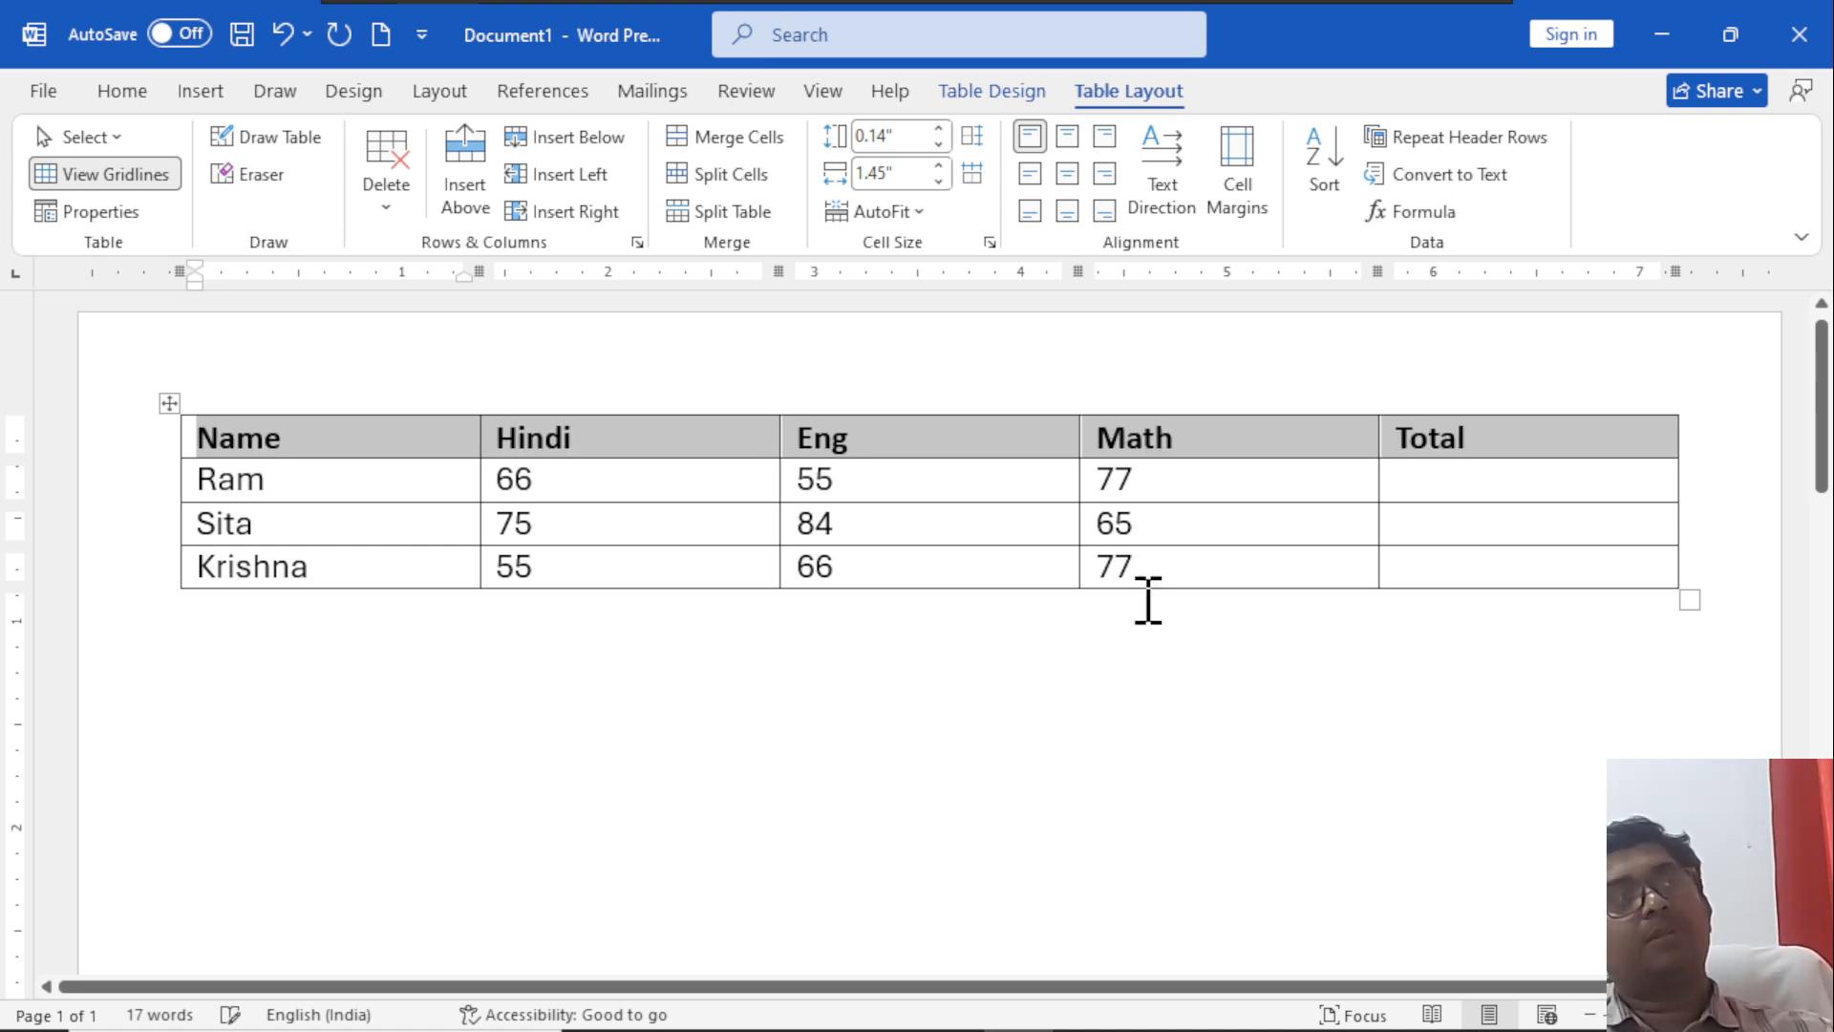
pyautogui.click(1421, 481)
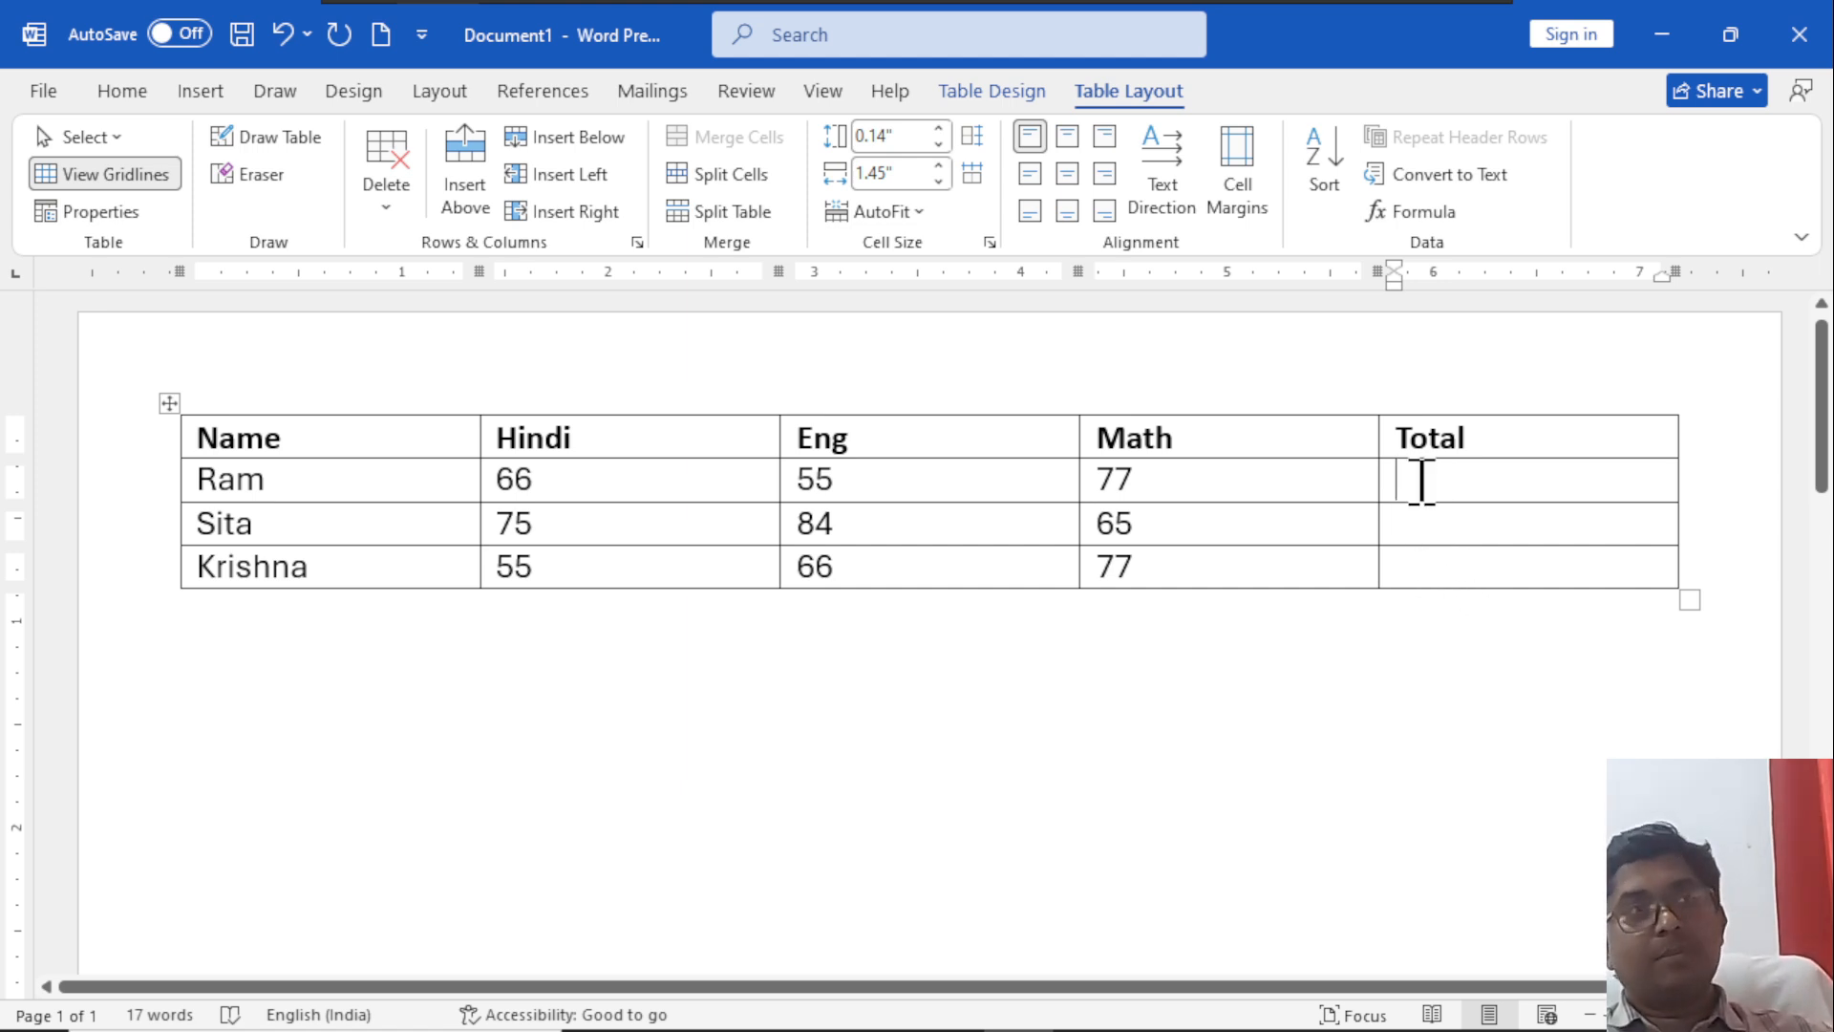
# Increase the font size of all the table's text to 25.
pyautogui.scroll(5, 1420, 534)
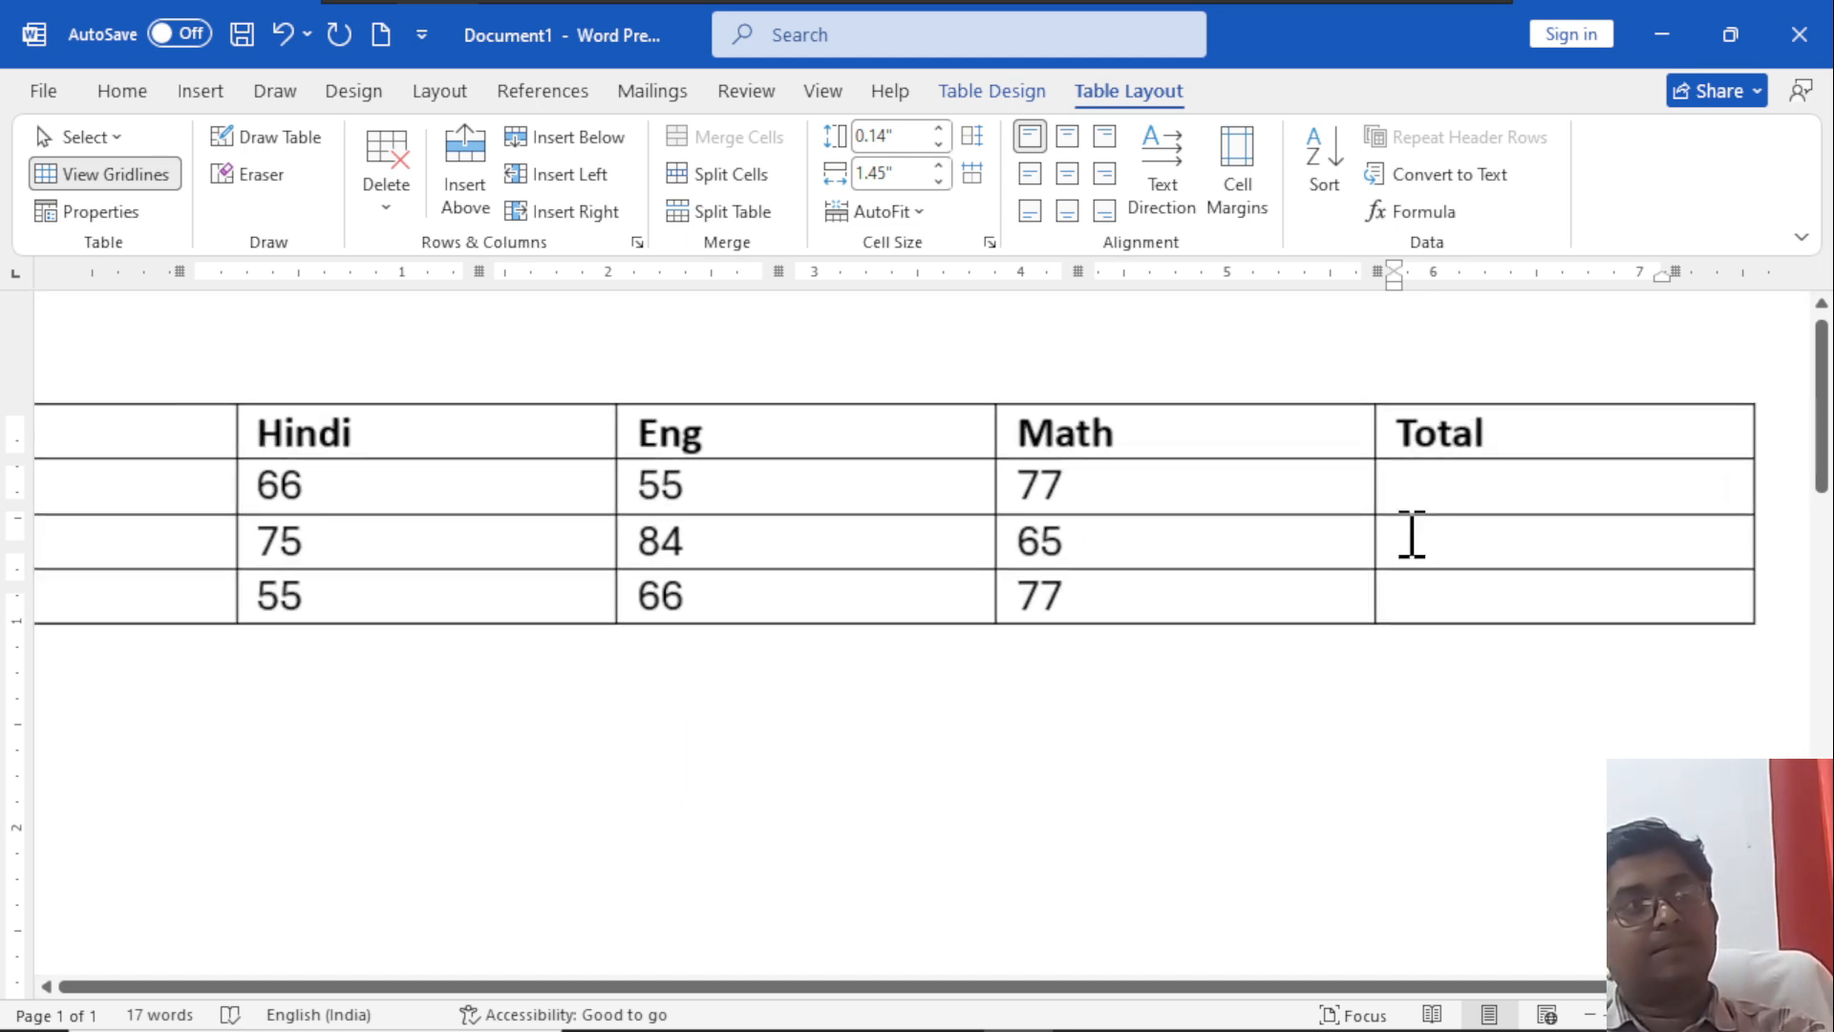
pyautogui.scroll(-4, 1413, 535)
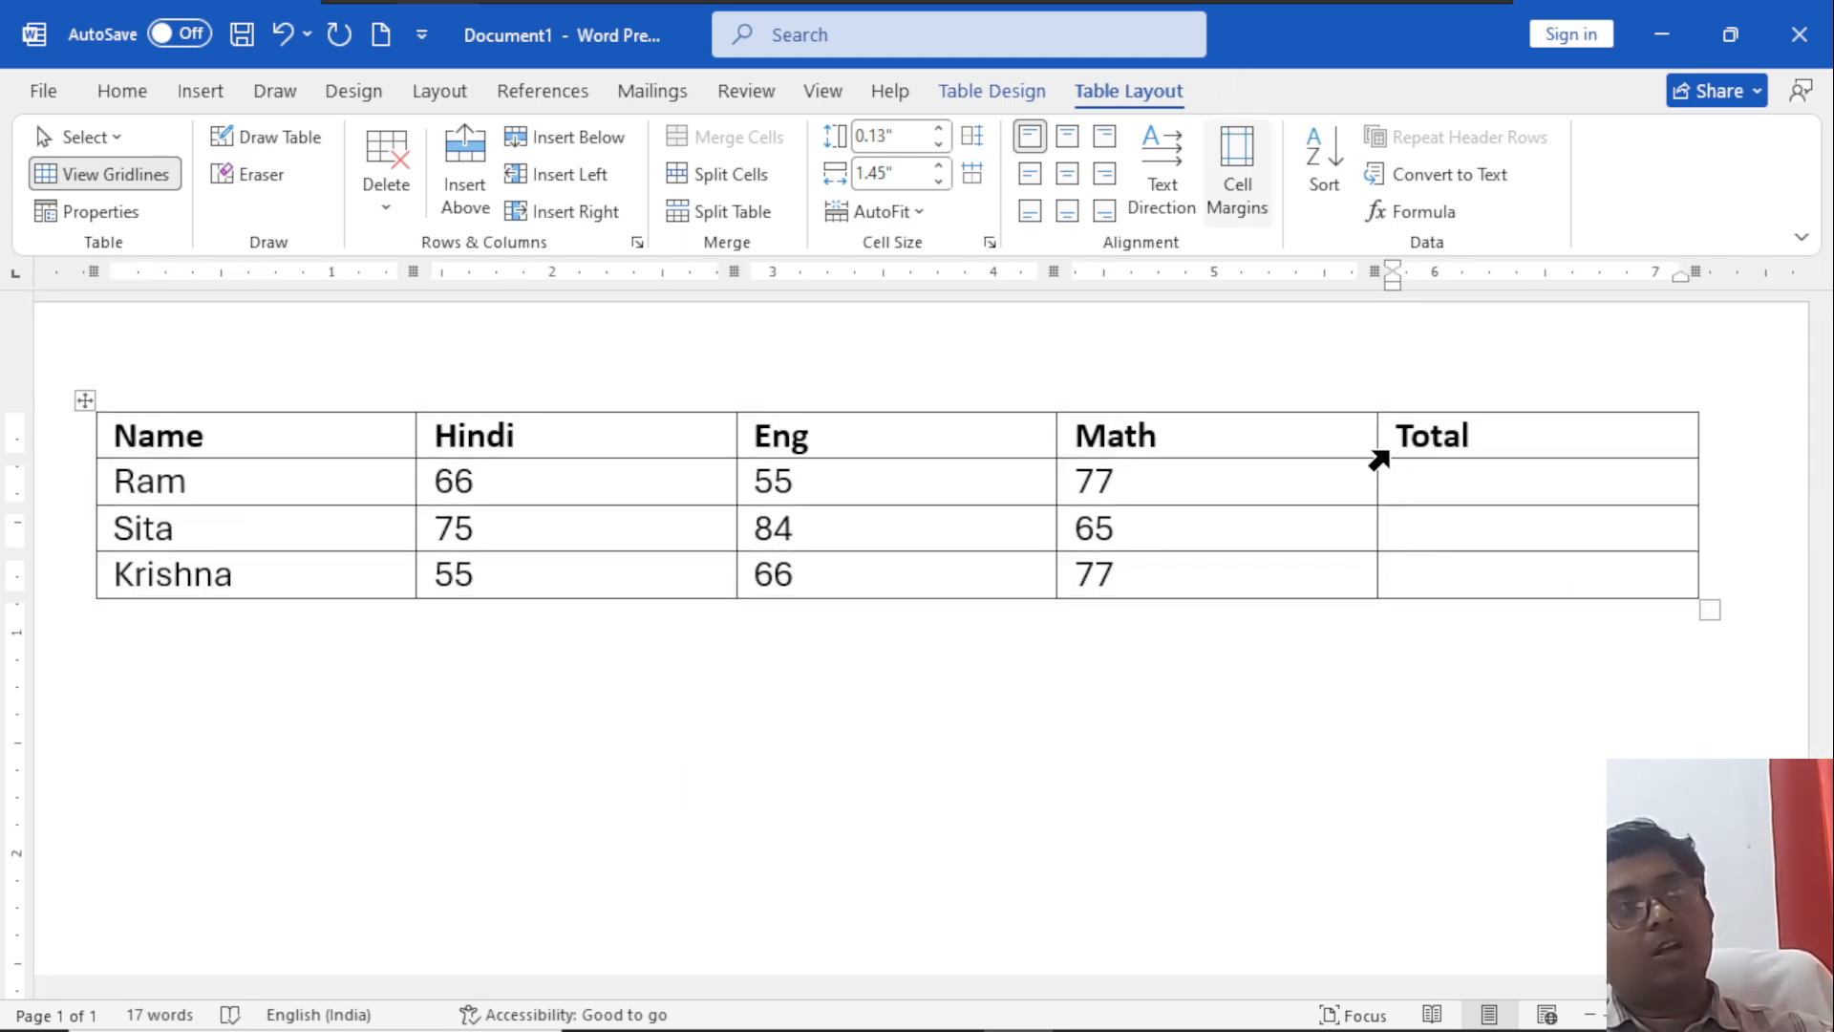
pyautogui.hotkey('ctrl', 'a')
pyautogui.hotkey('ctrl', ']')
pyautogui.hotkey('ctrl', ']')
pyautogui.hotkey('ctrl', ']')
pyautogui.hotkey('ctrl', ']')
pyautogui.hotkey('ctrl', ']')
pyautogui.hotkey('ctrl', ']')
pyautogui.hotkey('ctrl', ']')
pyautogui.hotkey('ctrl', ']')
pyautogui.hotkey('ctrl', ']')
pyautogui.hotkey('ctrl', ']')
pyautogui.hotkey('ctrl', ']')
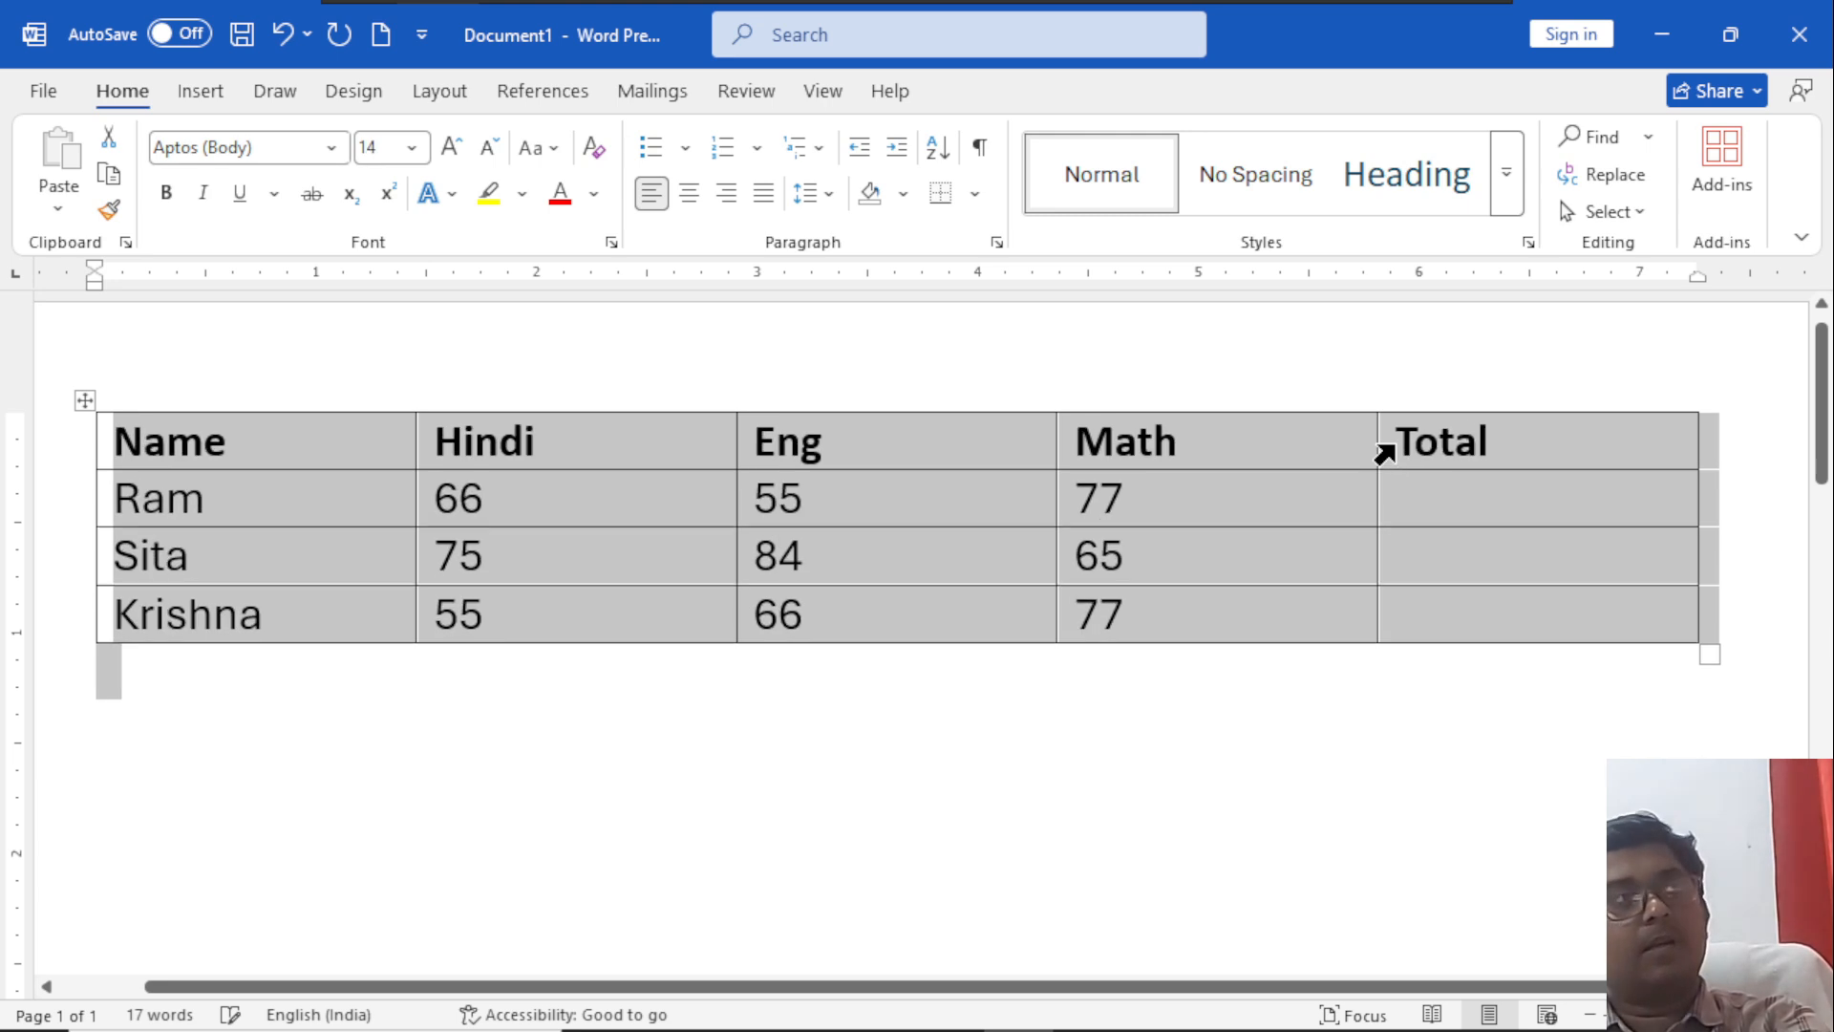
pyautogui.hotkey('ctrl', ']')
pyautogui.hotkey('ctrl', ']')
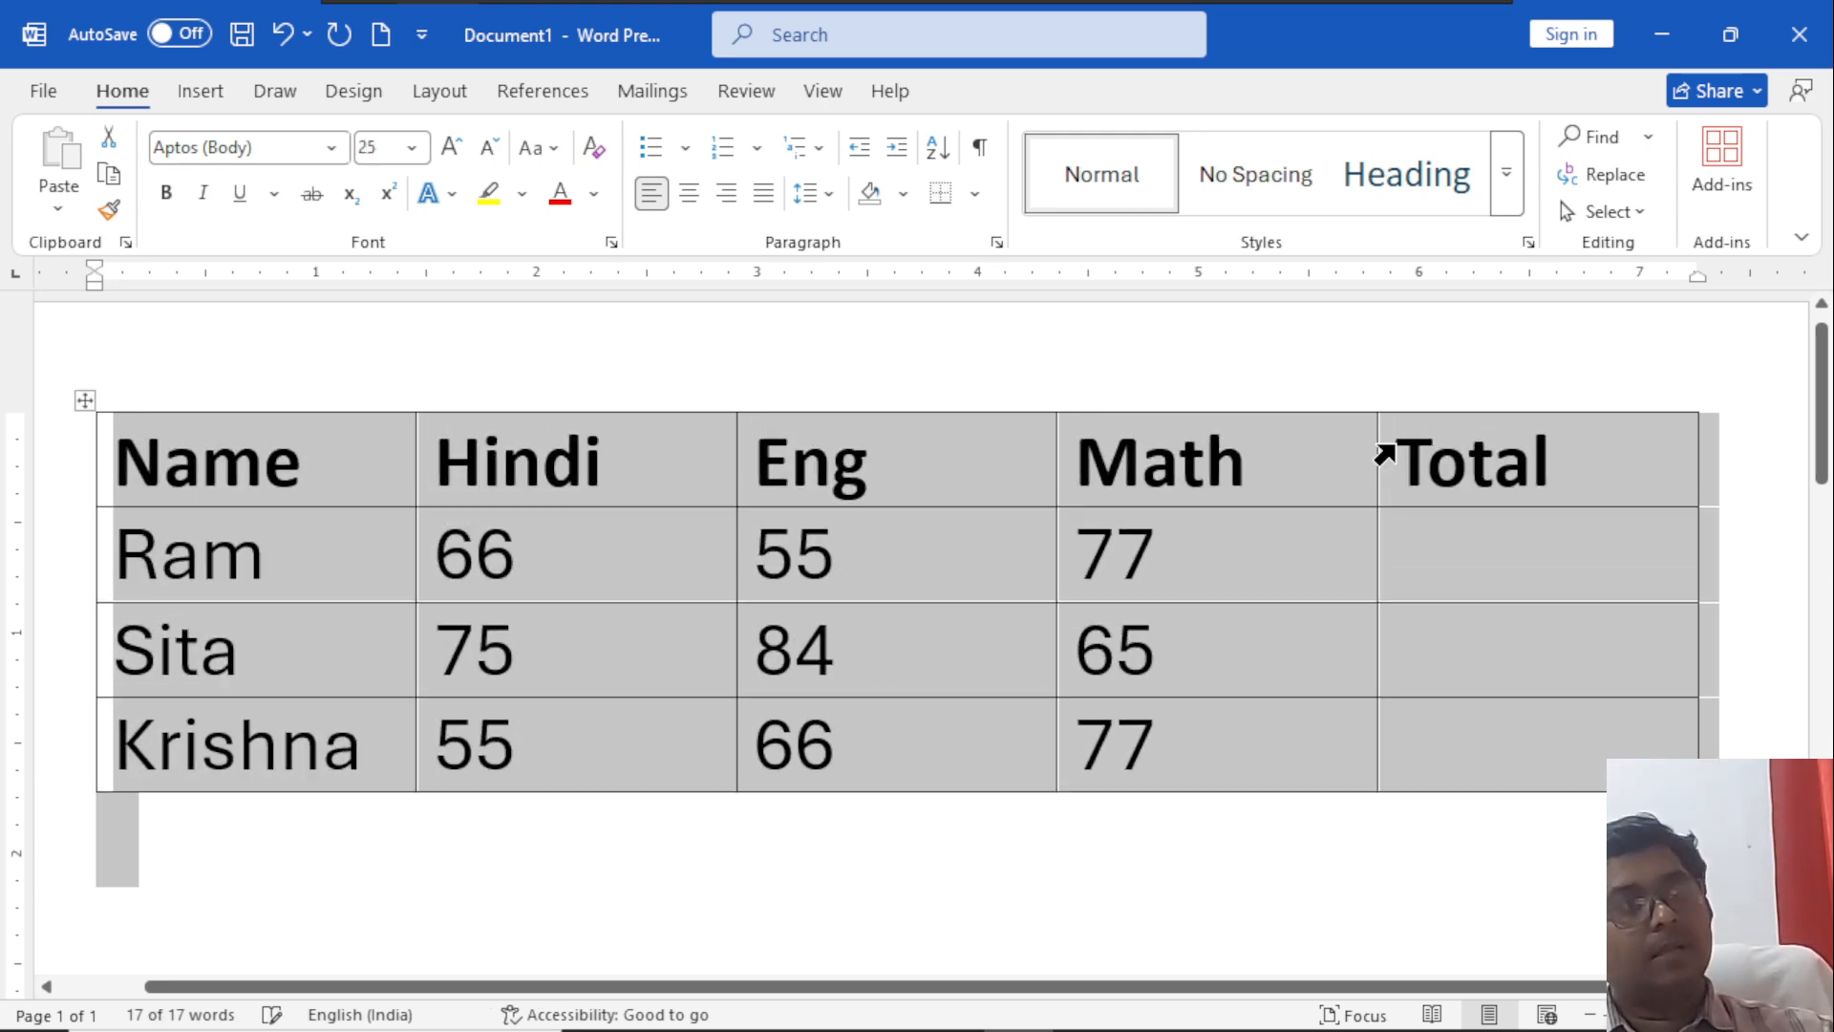
# Insert the formula =SUM(LEFT) with the number format 0.00 in the first student's Total cell.
pyautogui.click(1458, 564)
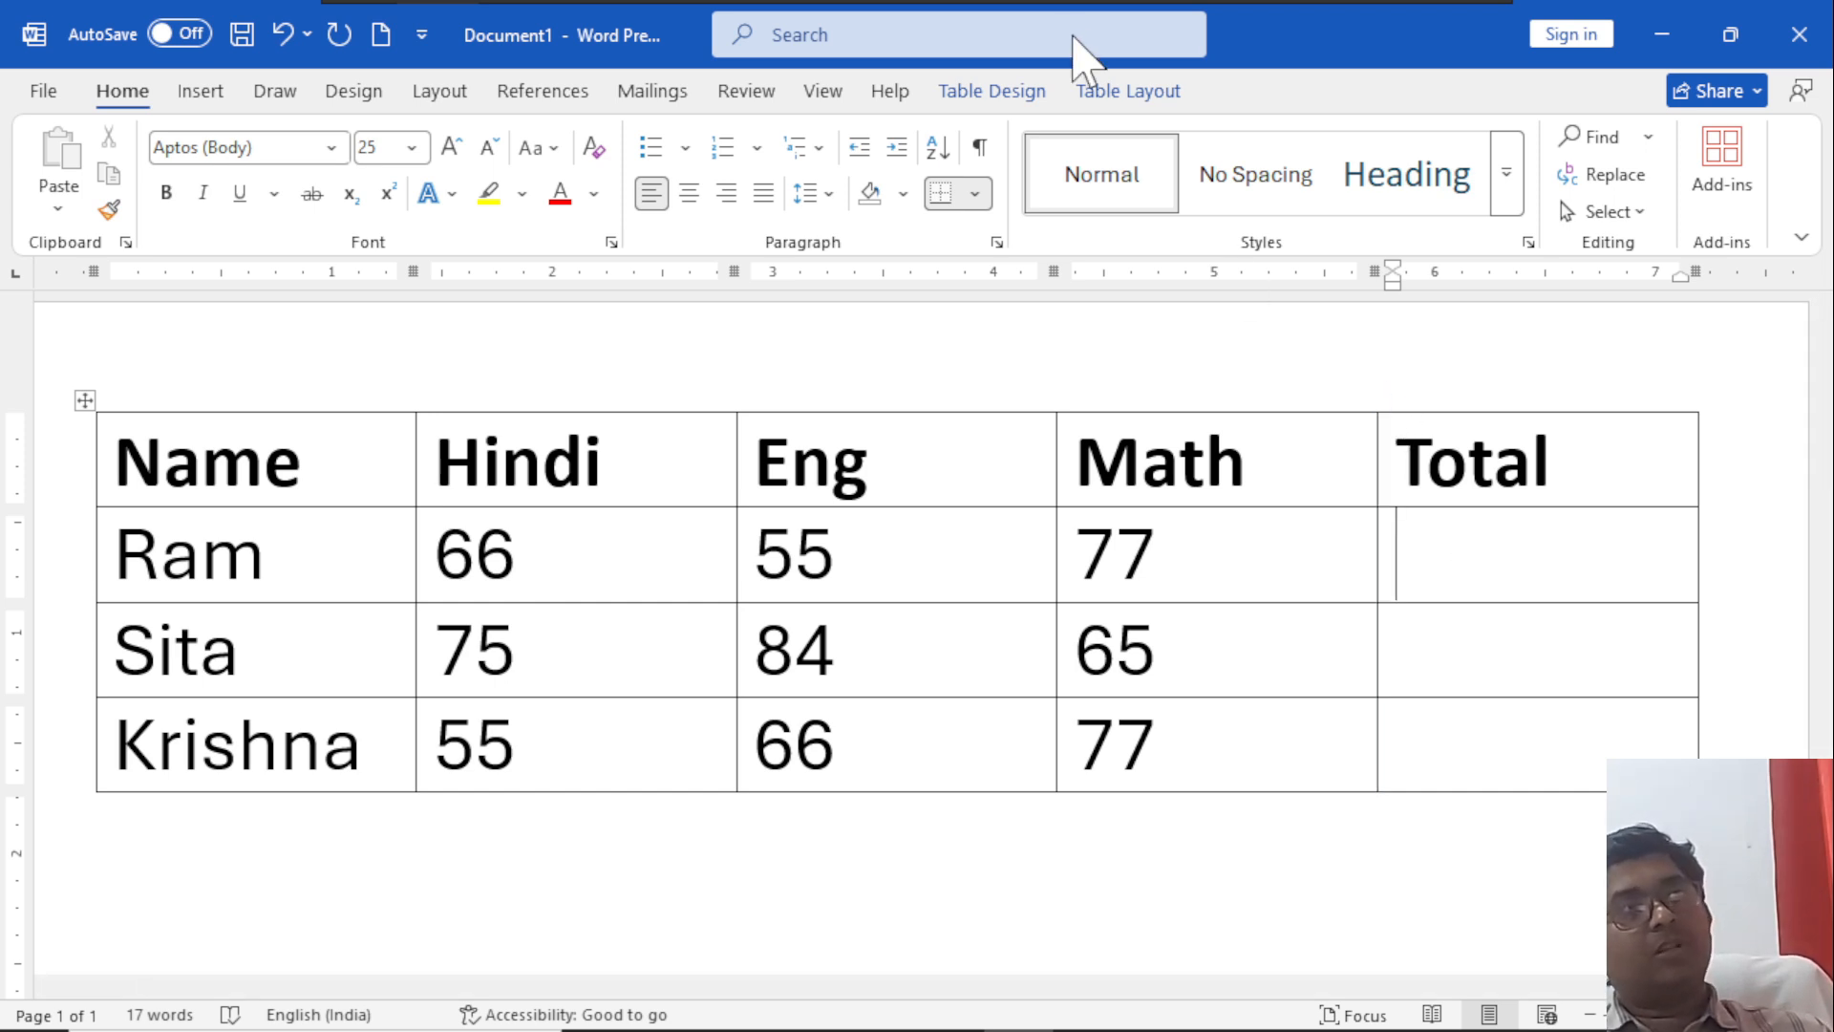
pyautogui.click(1105, 95)
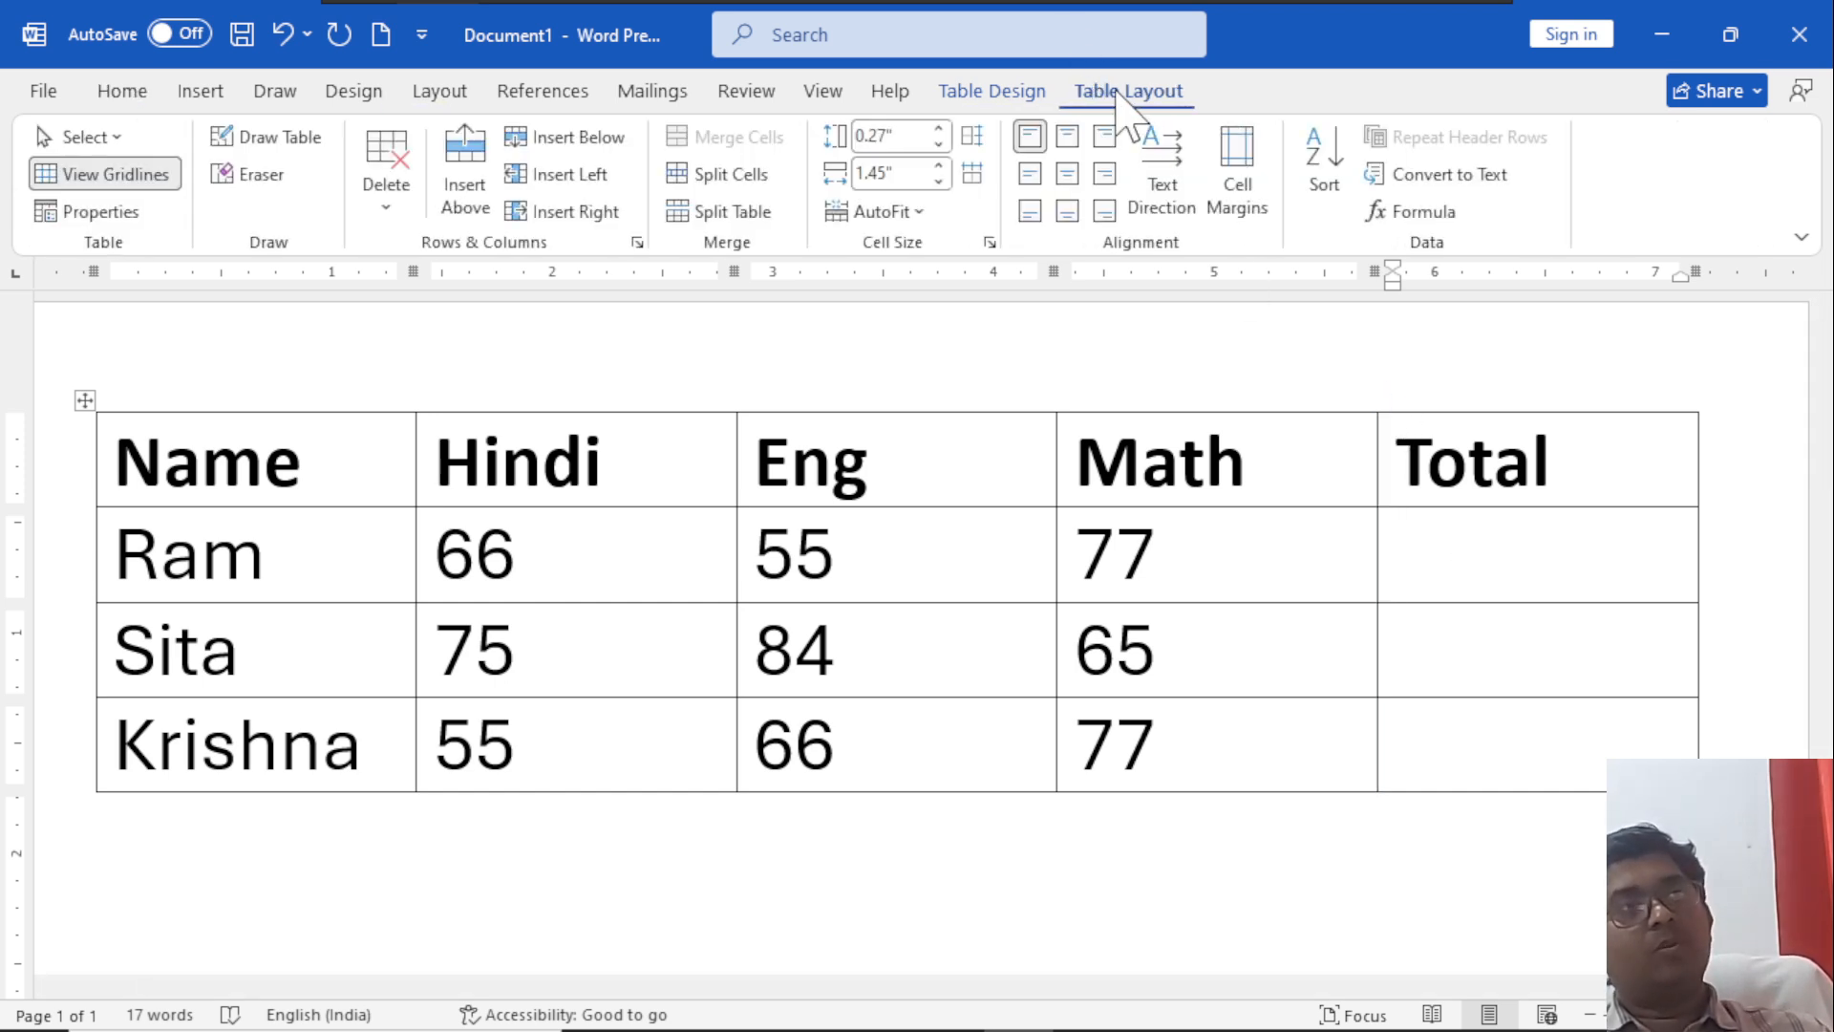
pyautogui.click(1430, 221)
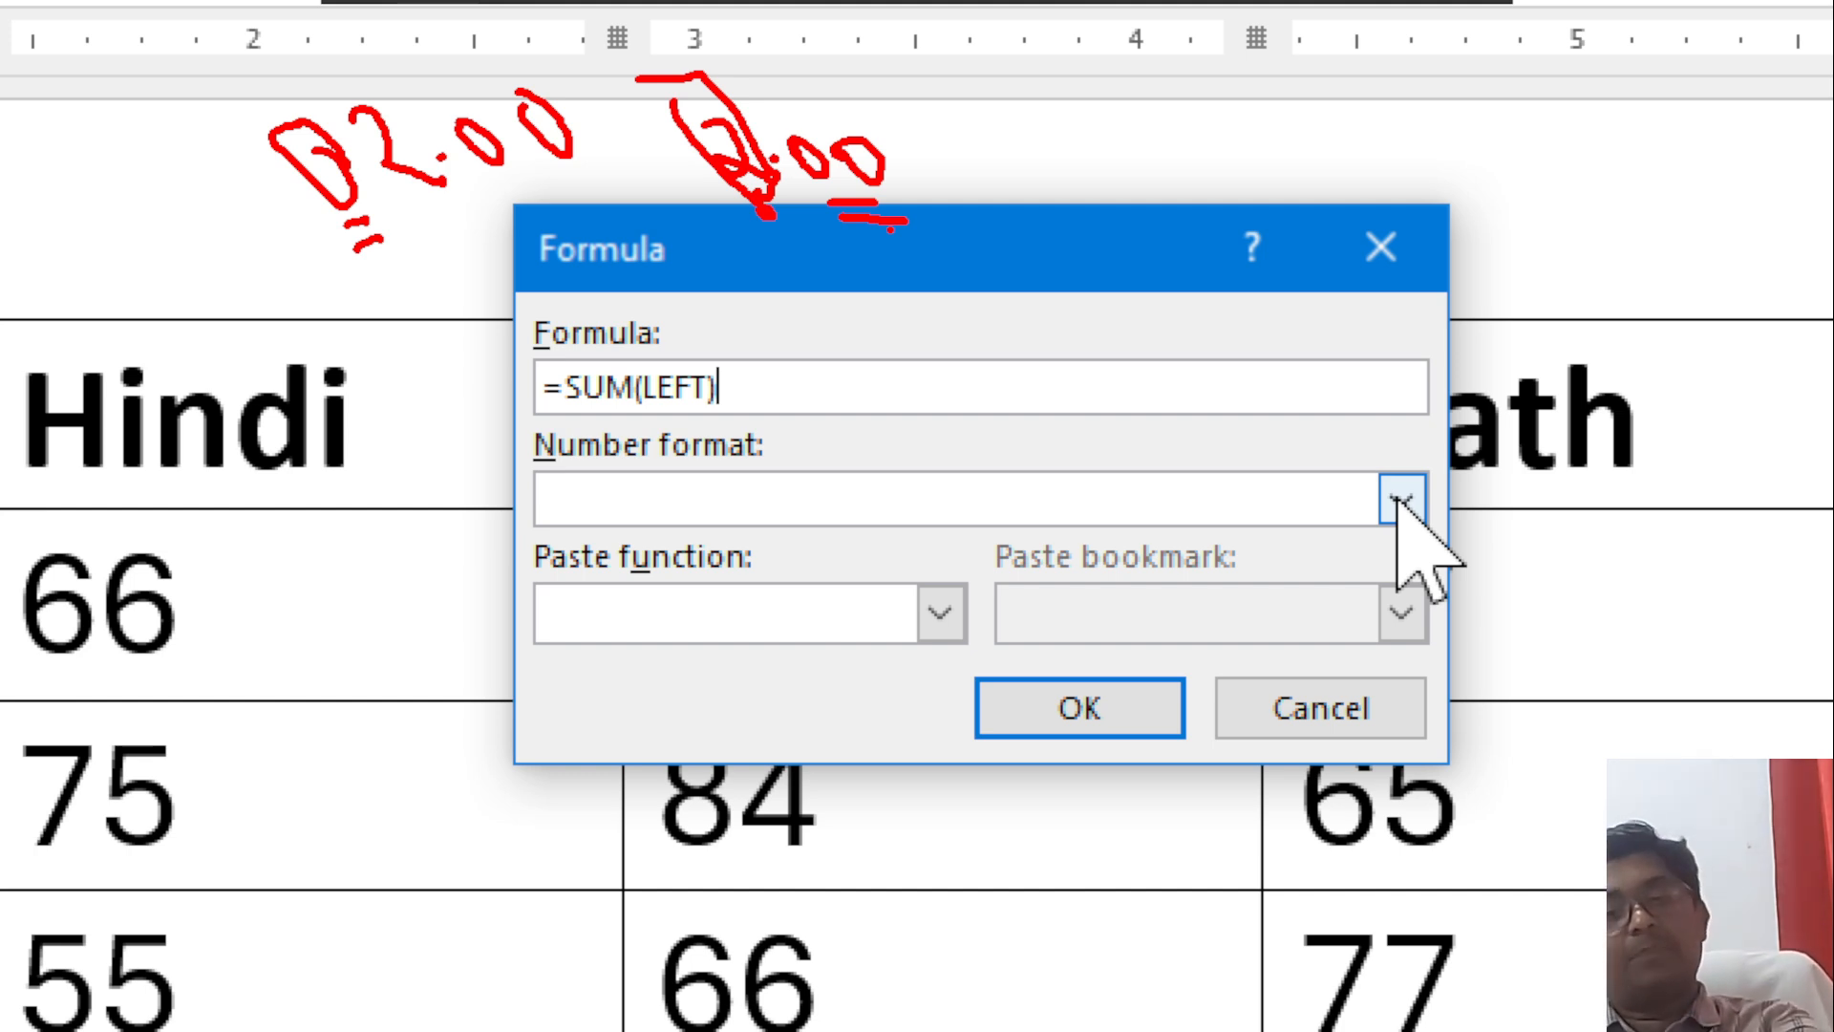
pyautogui.press('Escape')
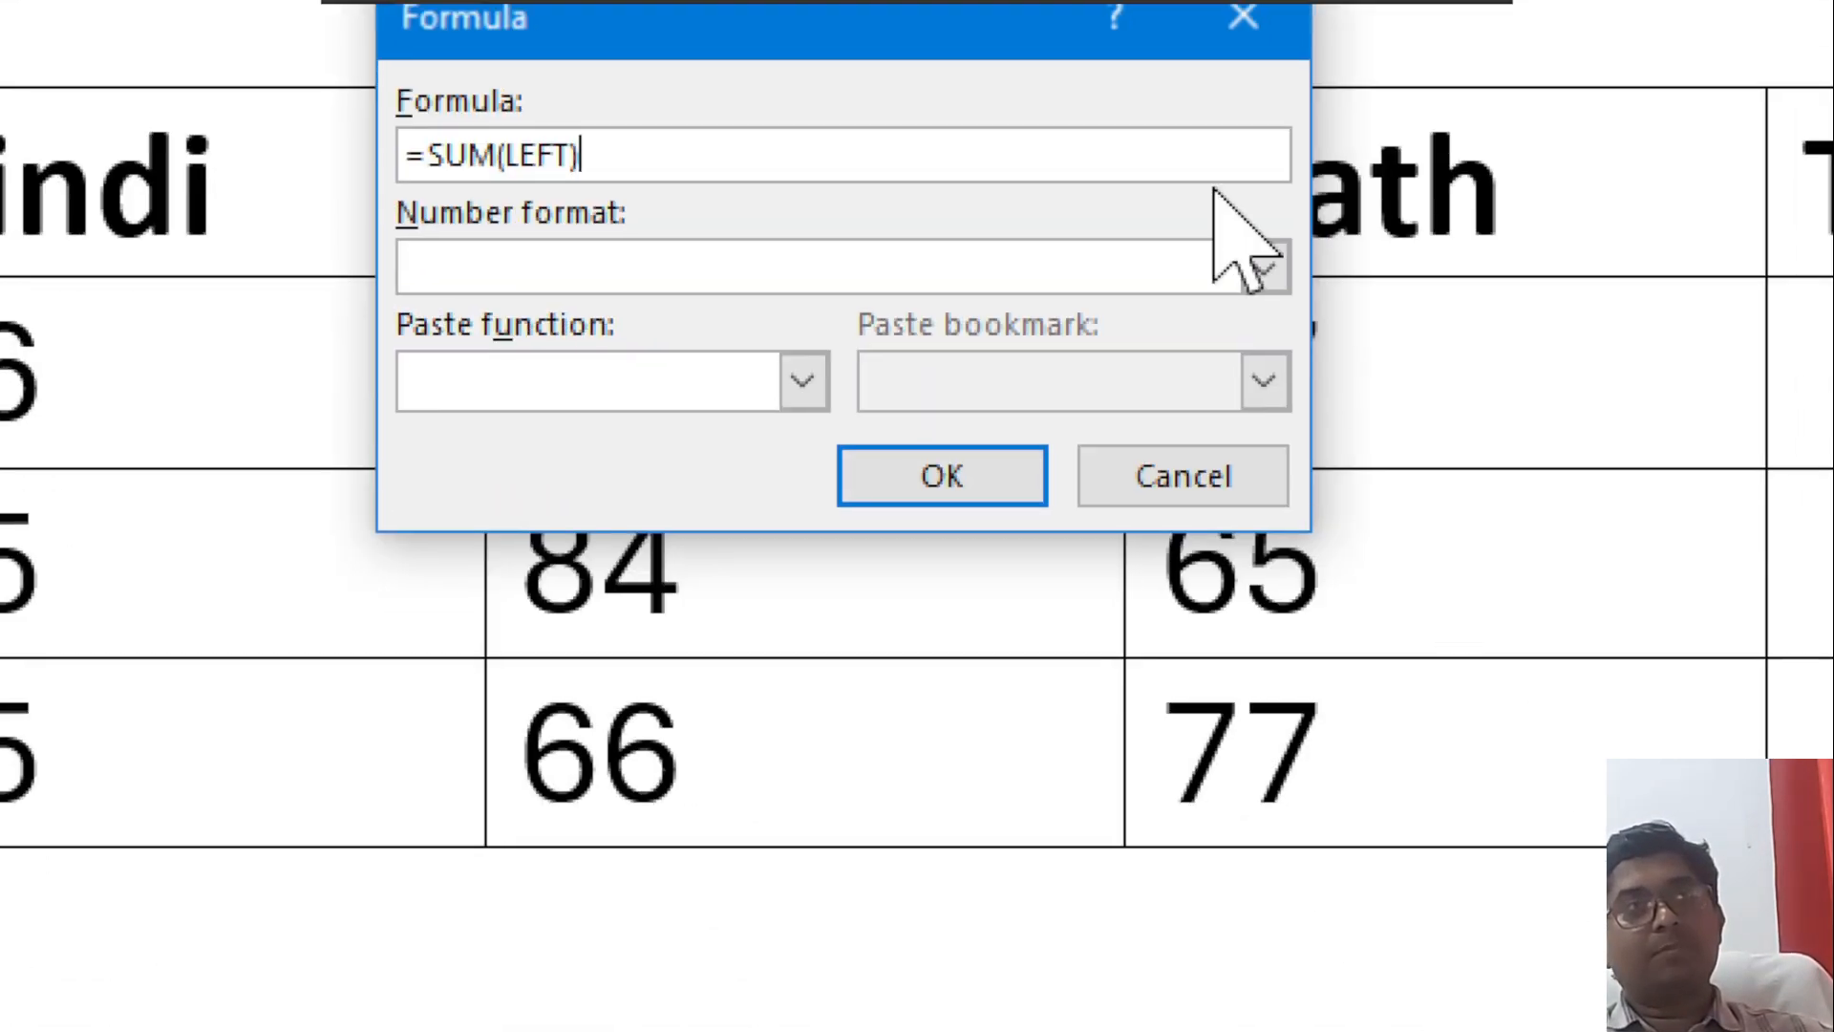
pyautogui.click(1288, 266)
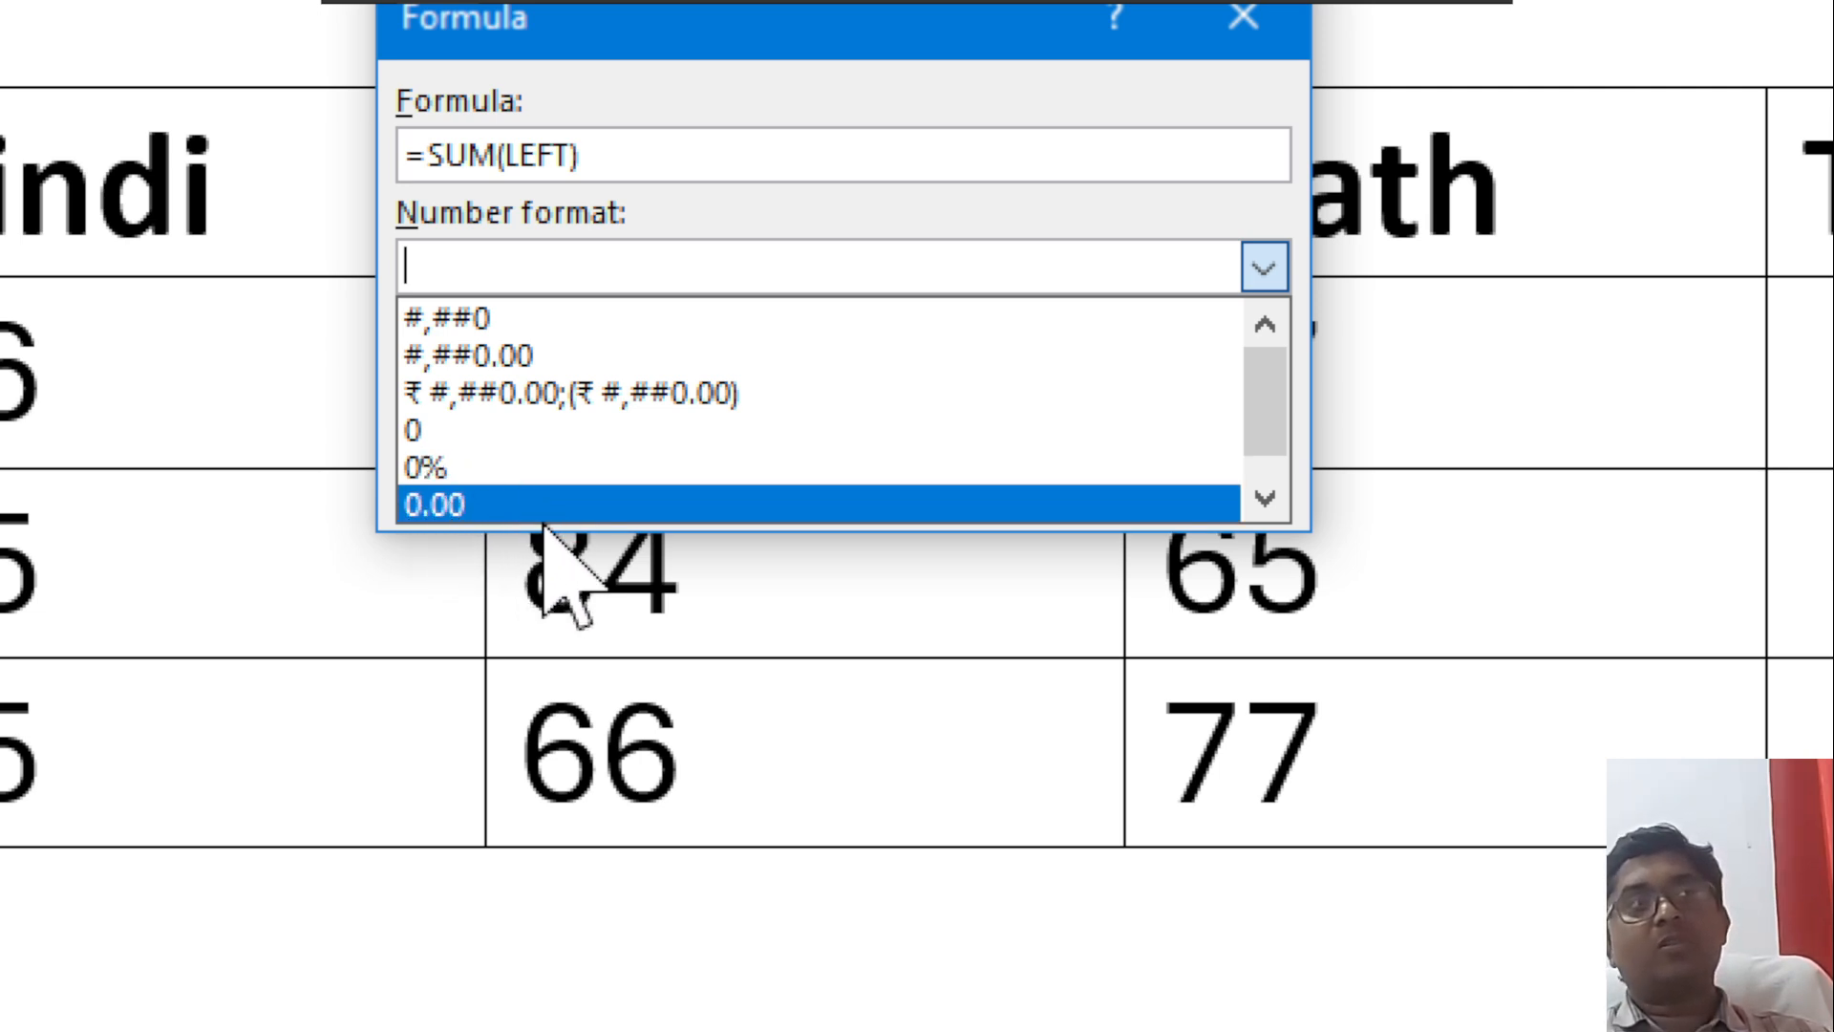
pyautogui.scroll(-1, 534, 497)
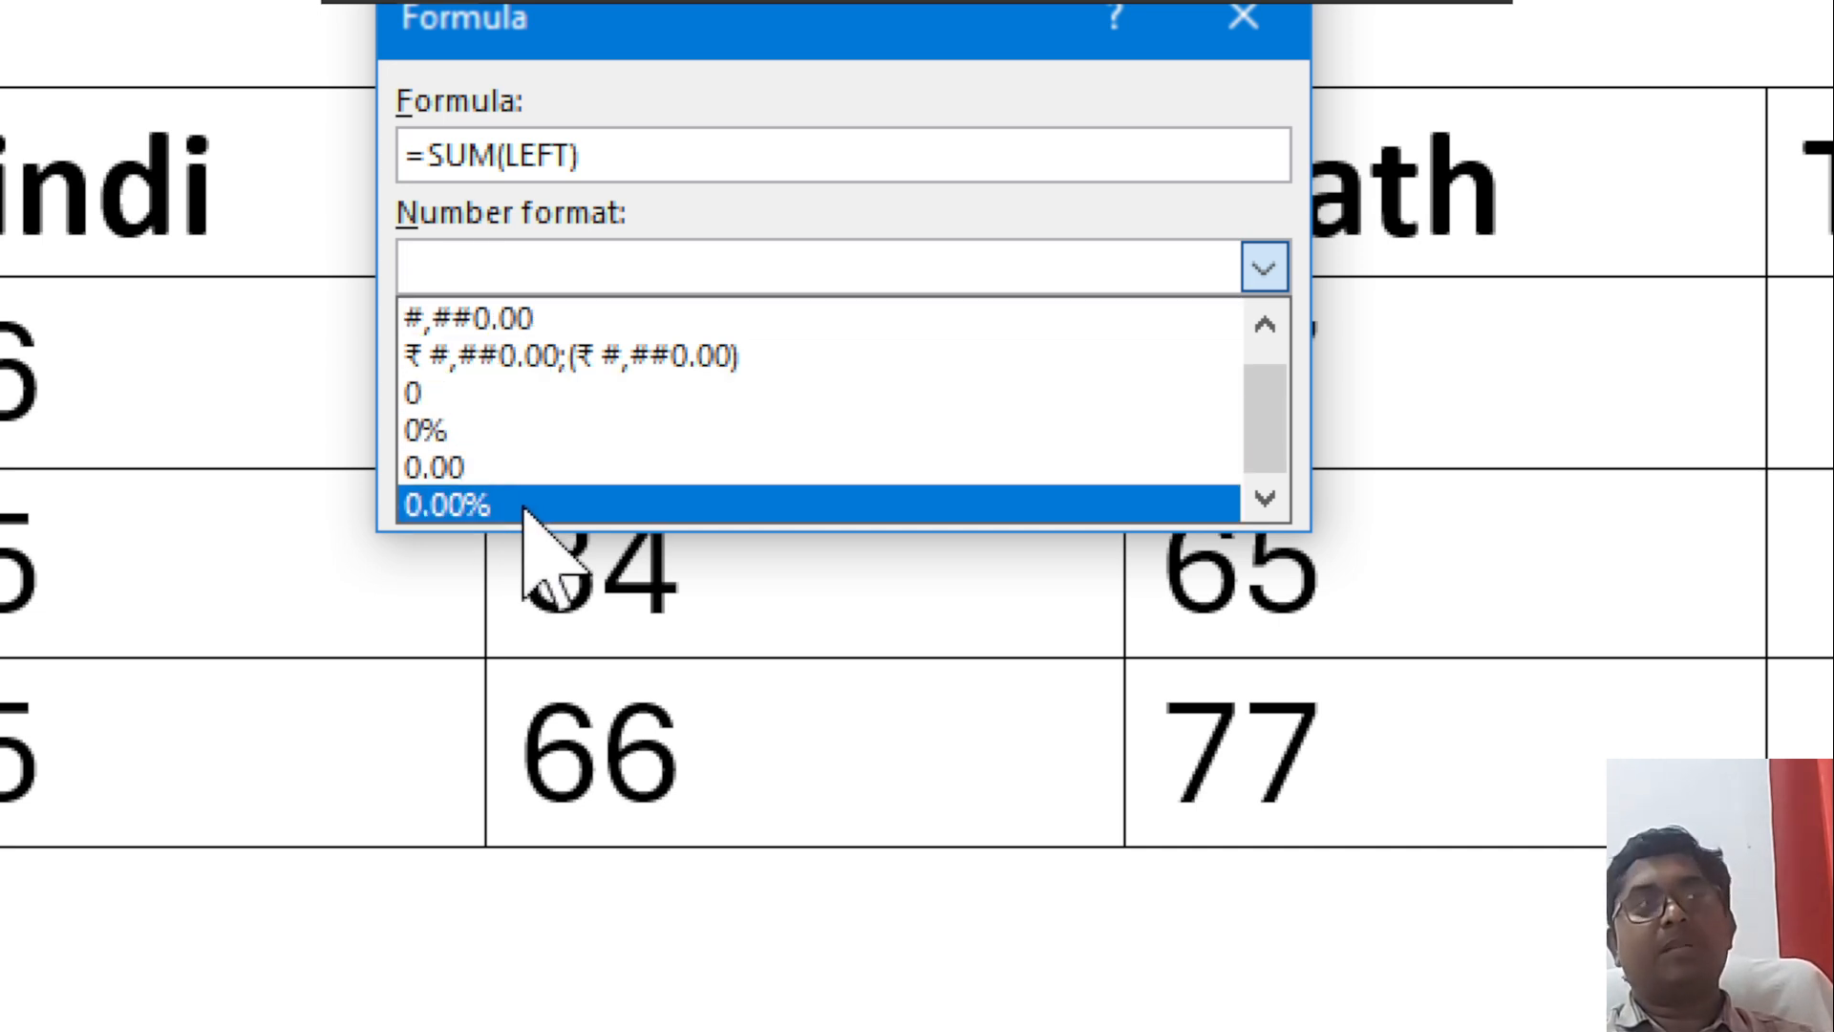
pyautogui.click(492, 468)
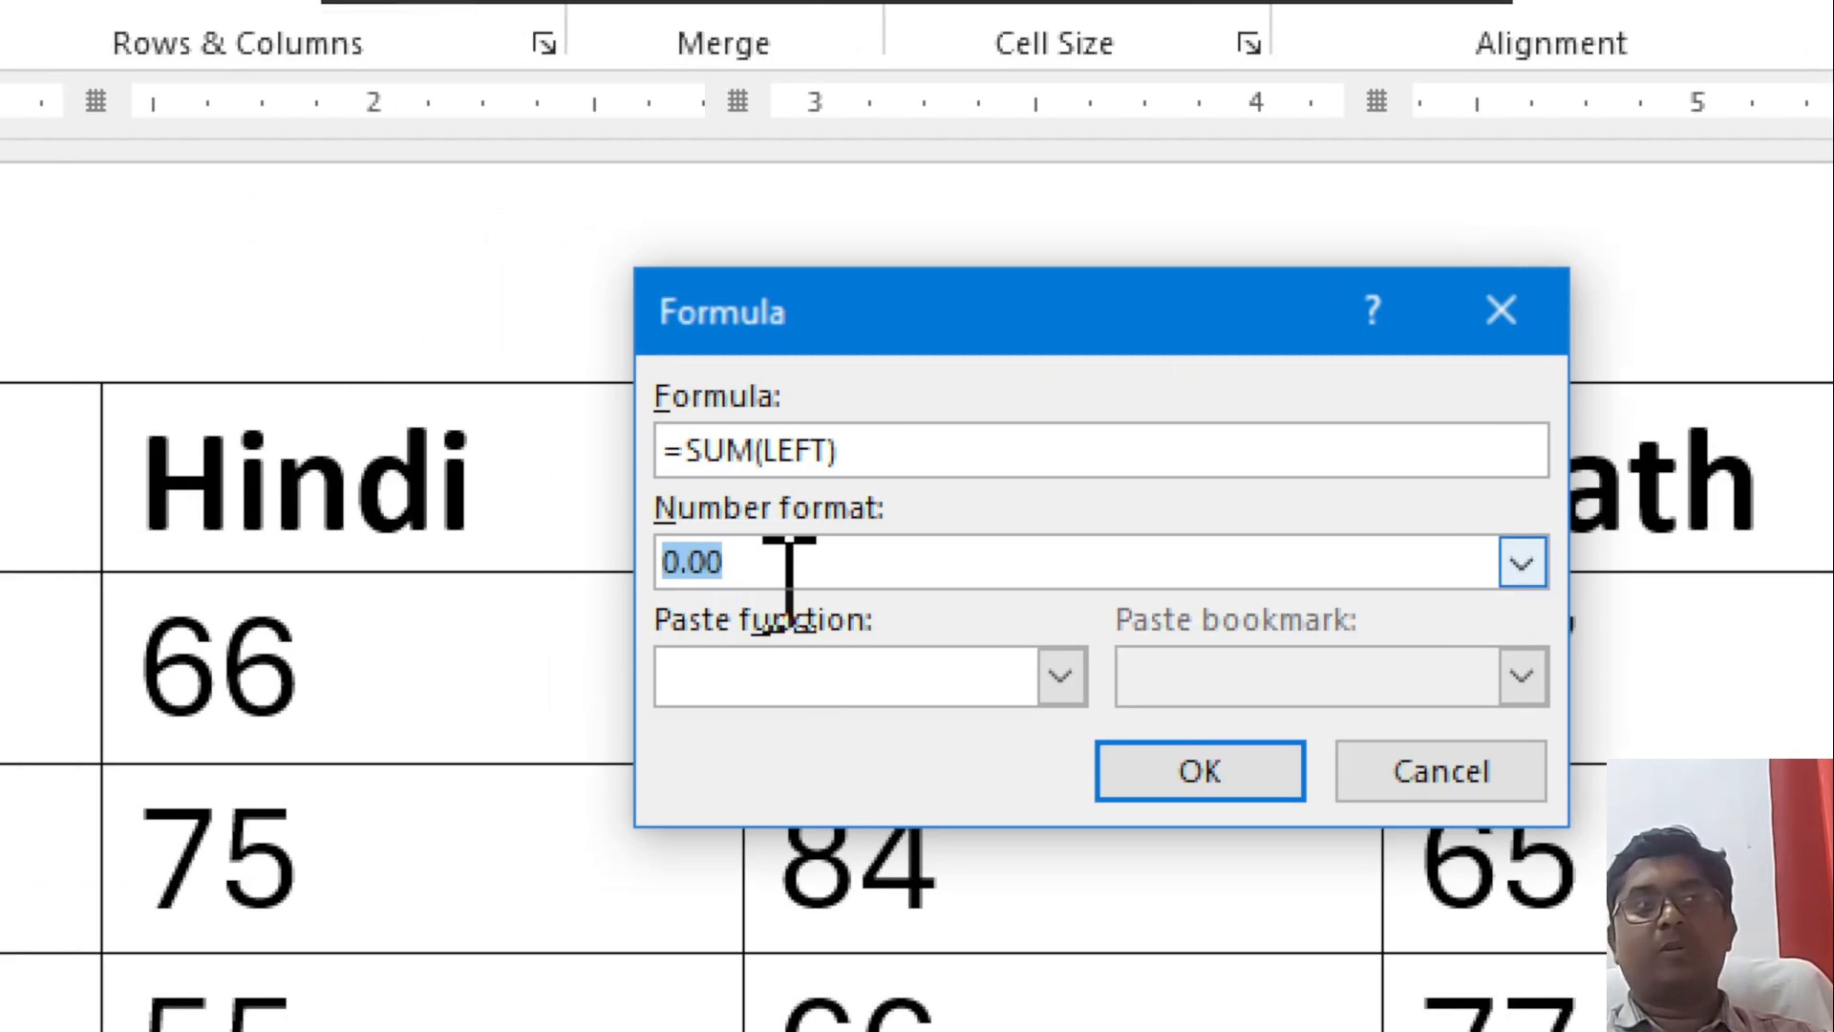
pyautogui.click(1194, 772)
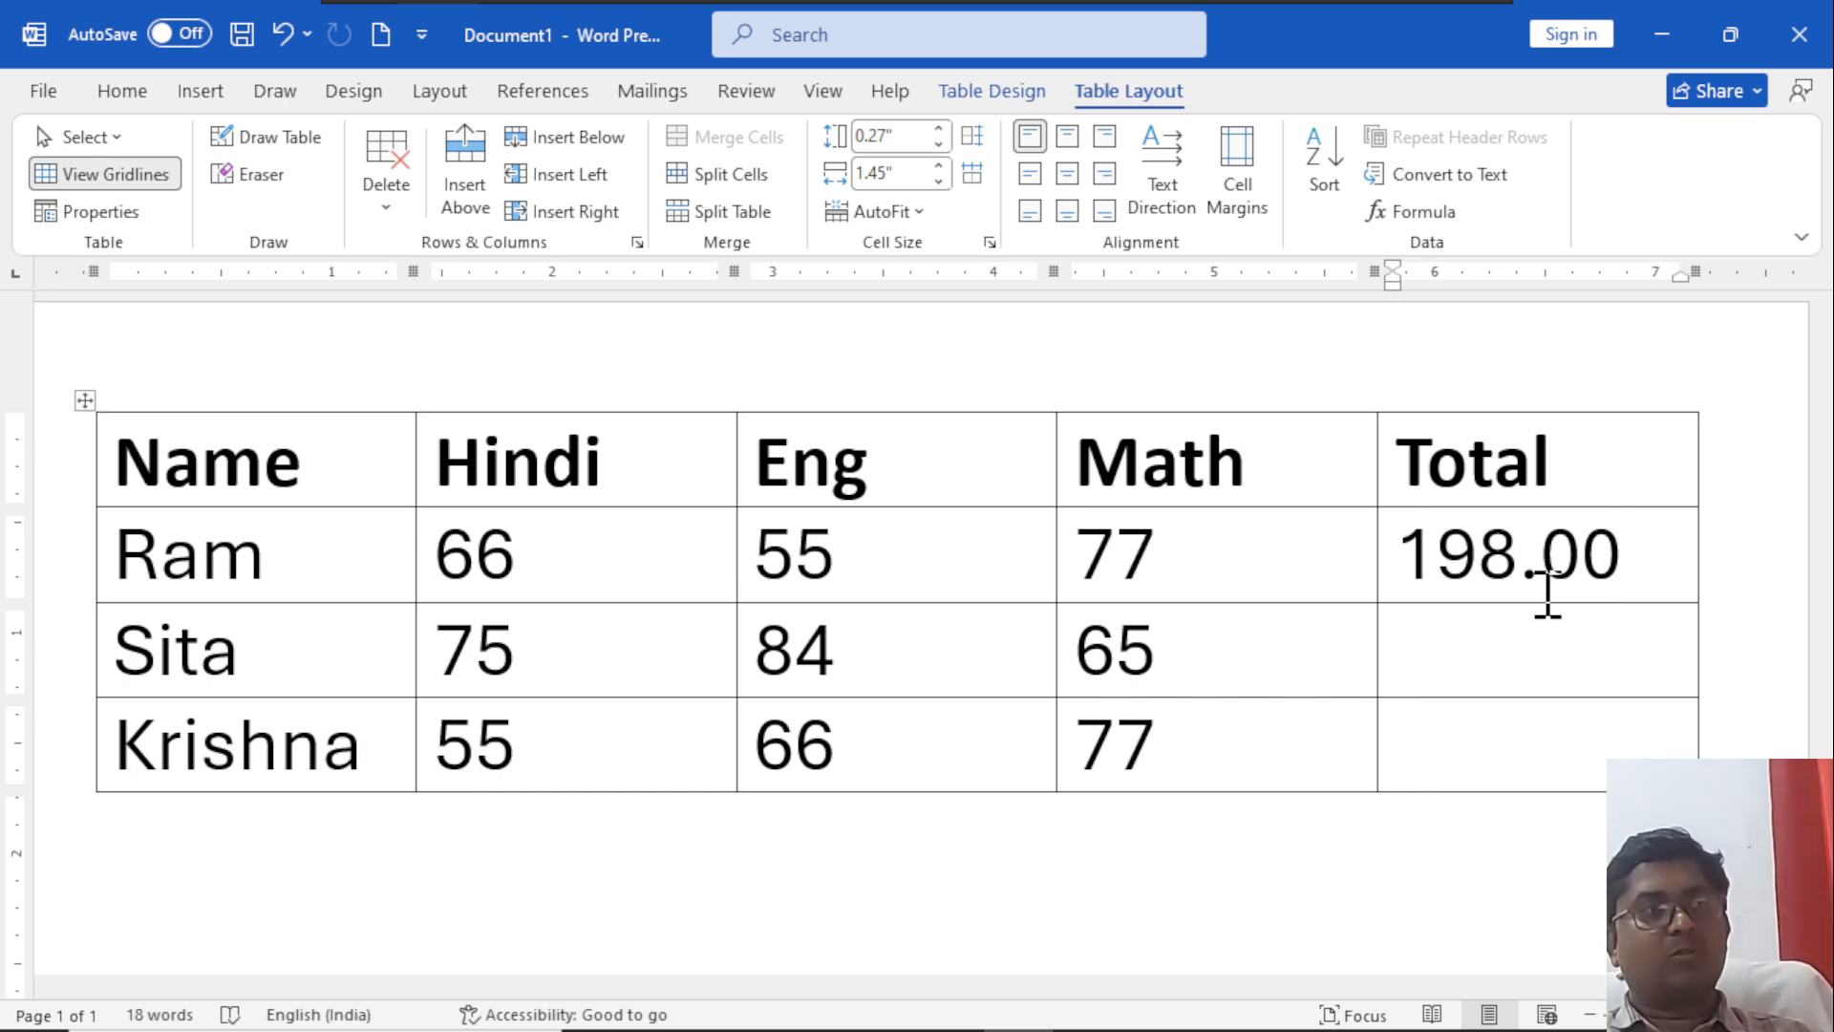
# Enter =SUM(ABOVE,left) as the formula for the second student's Total cell, leaving the Formula dialog open.
pyautogui.click(1466, 659)
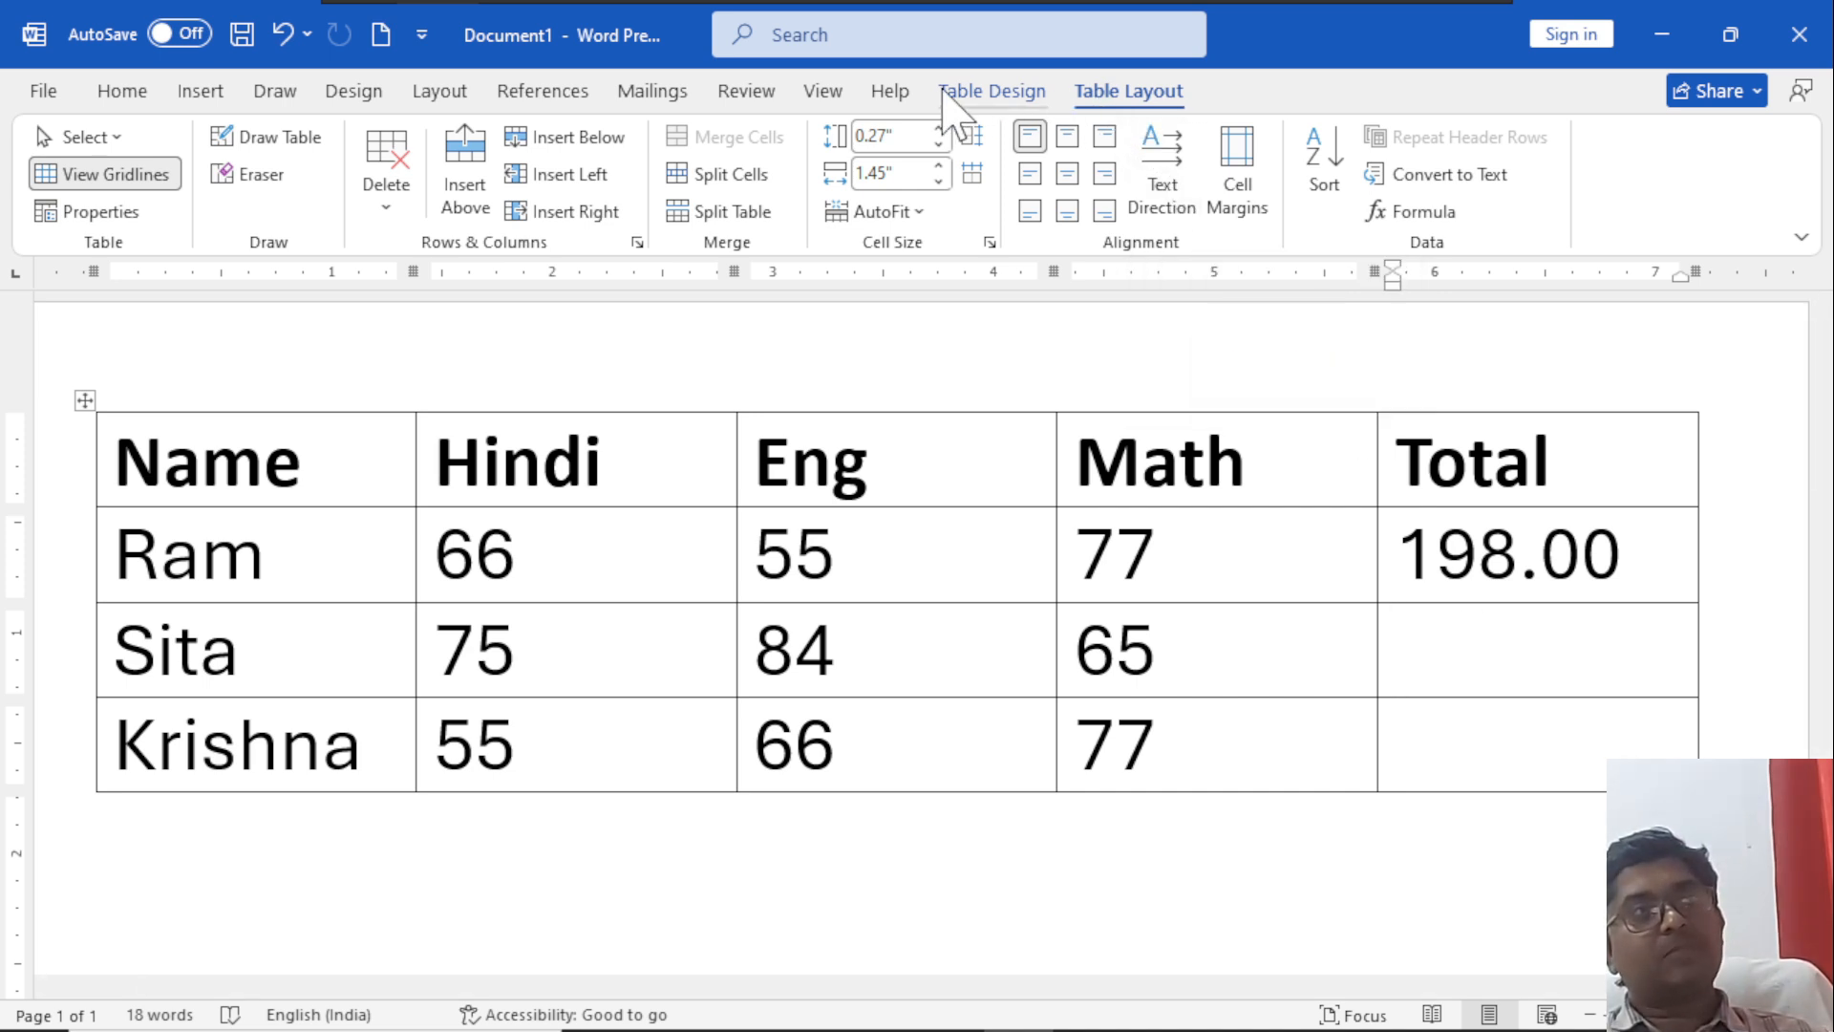
pyautogui.click(1422, 216)
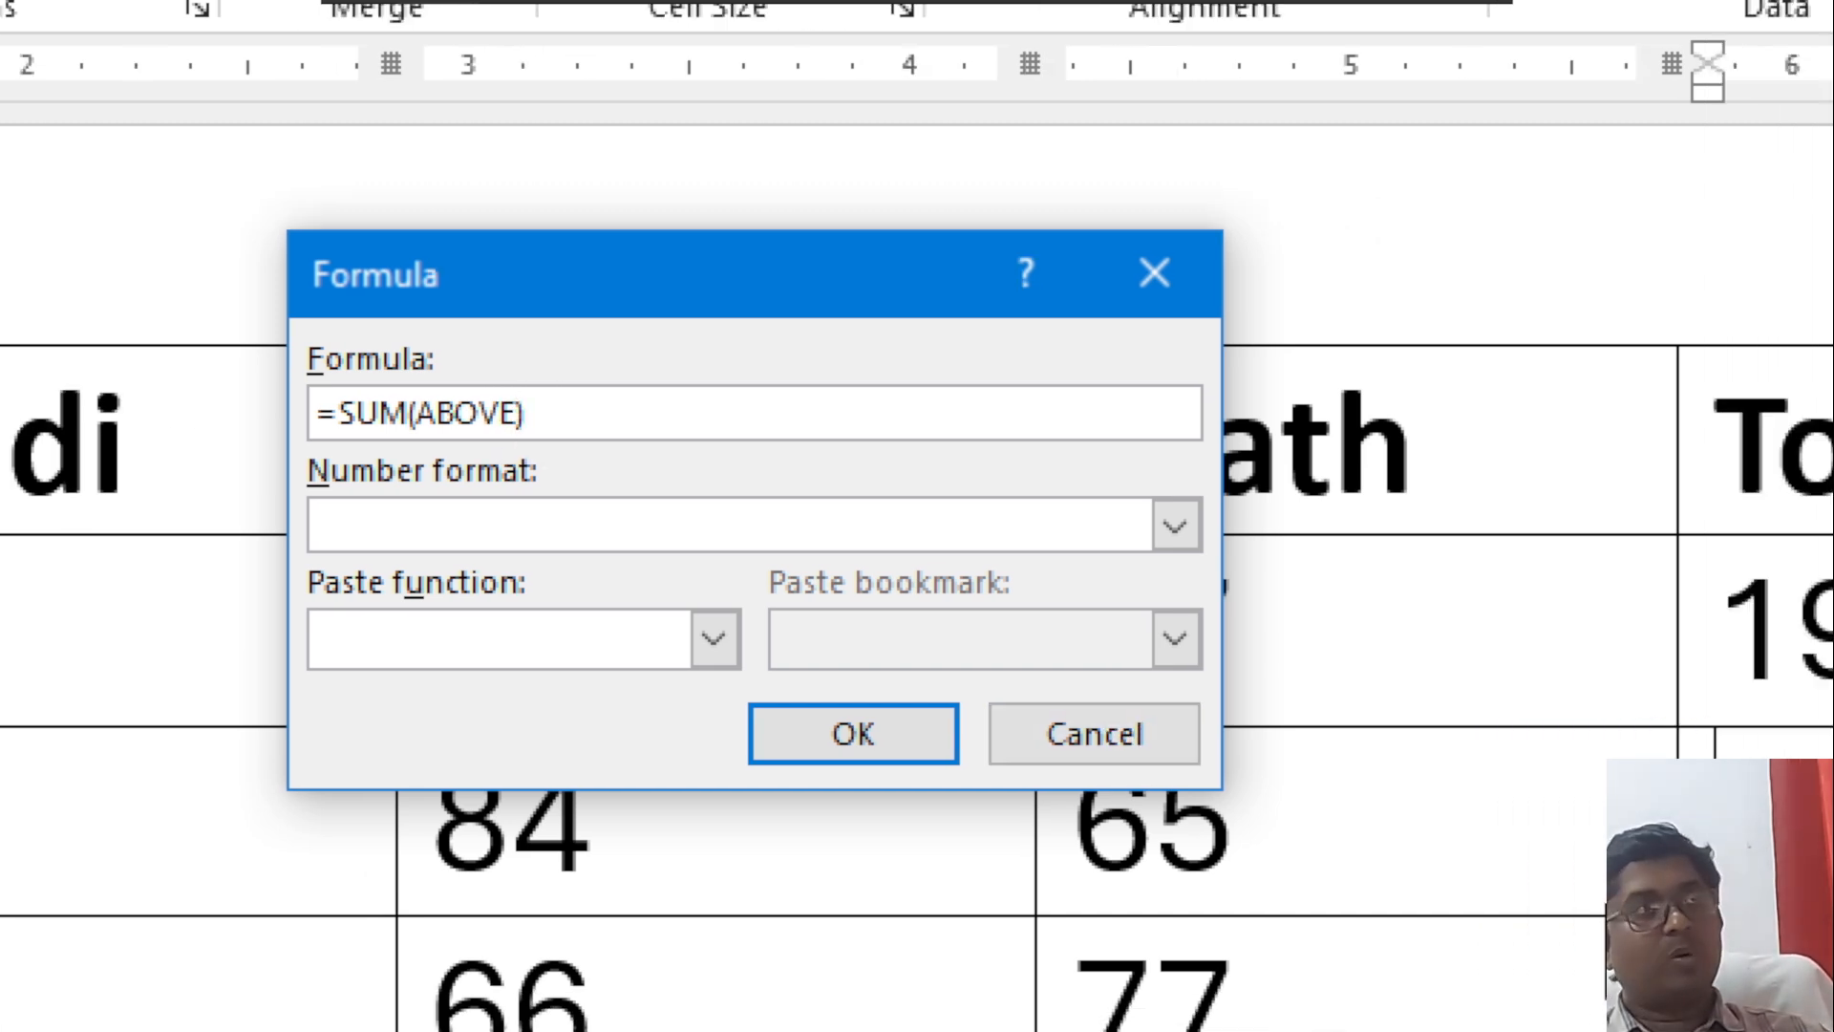
pyautogui.write(',')
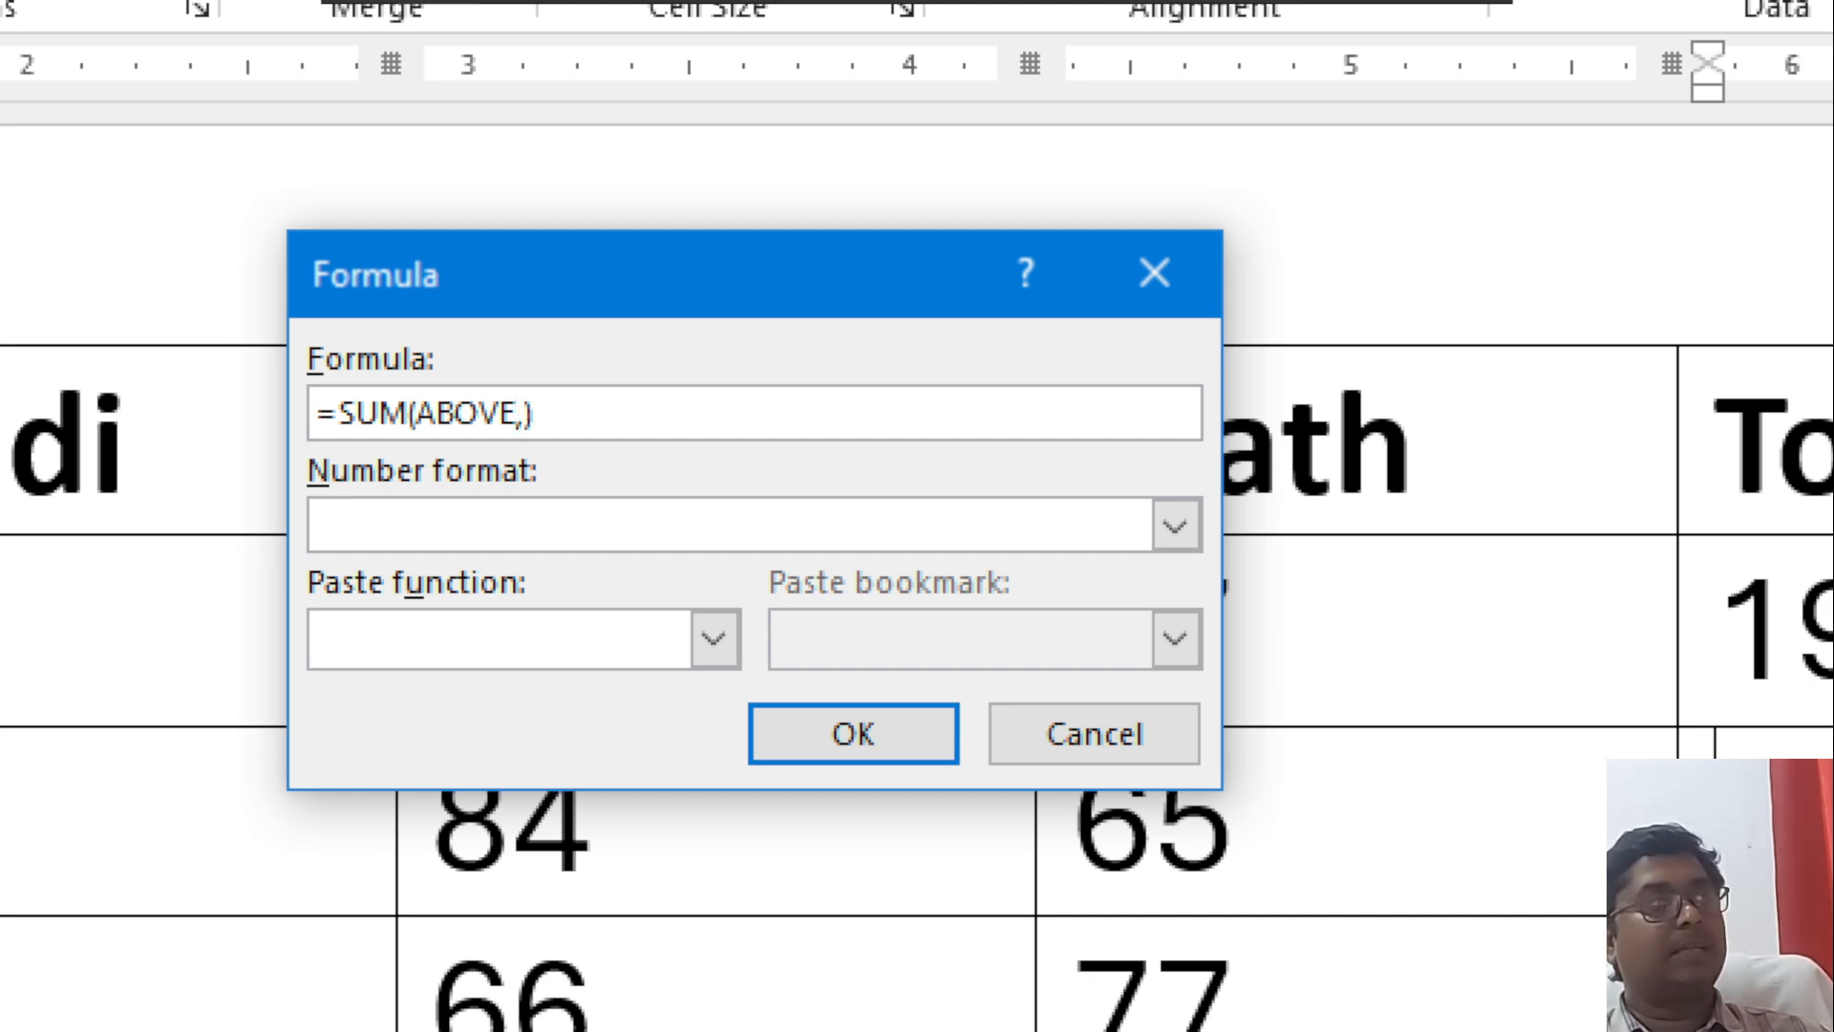
pyautogui.write('left')
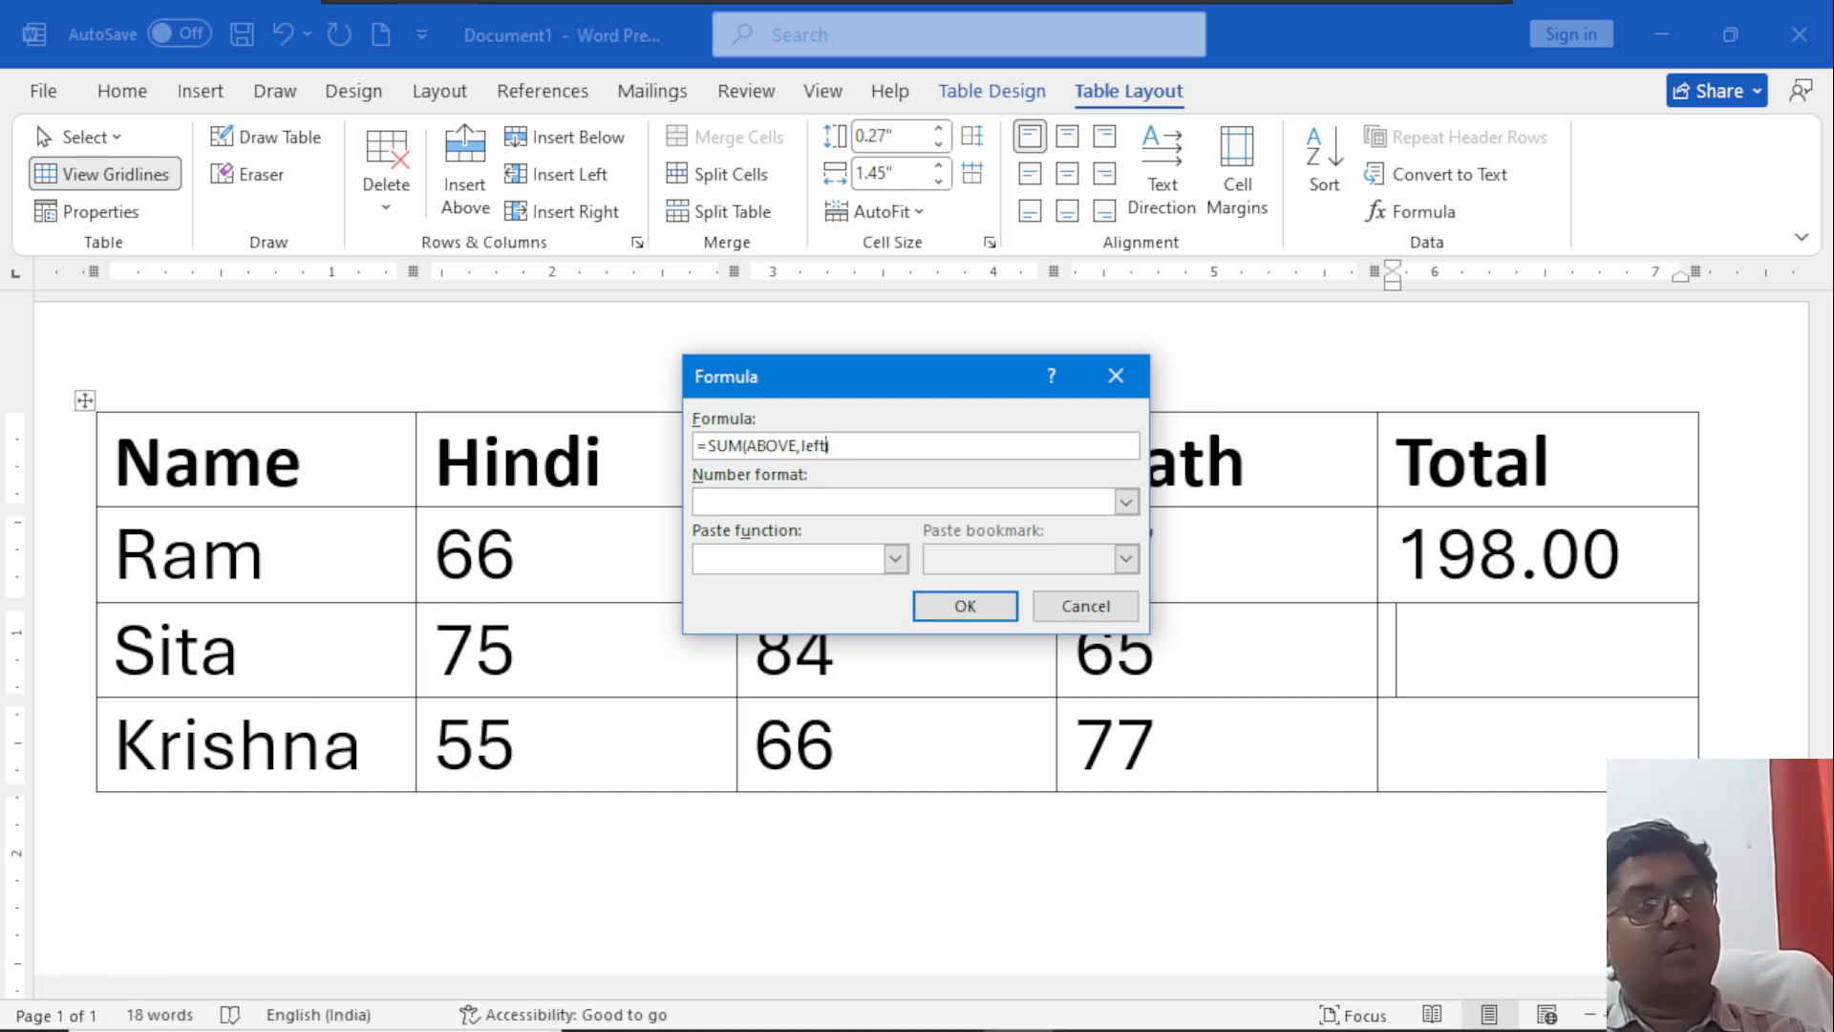
# Switch to Excel and create a blank workbook.
pyautogui.click(35, 1003)
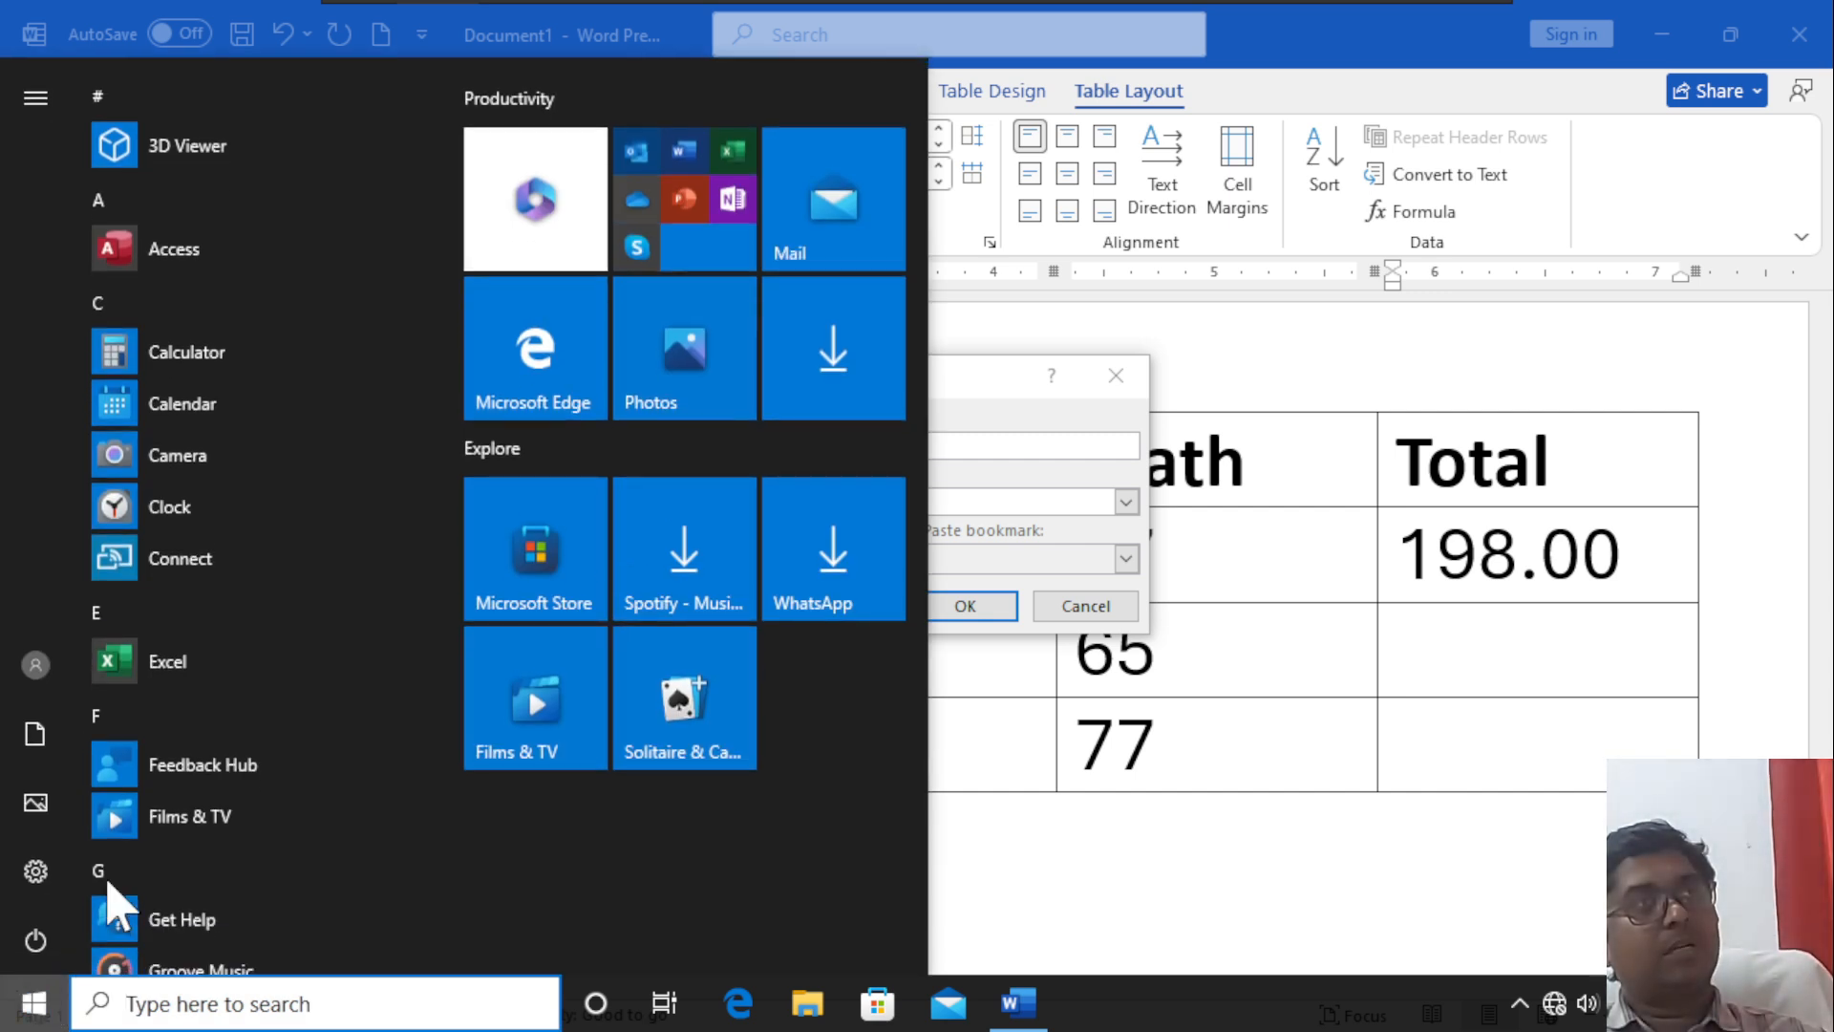
pyautogui.click(119, 669)
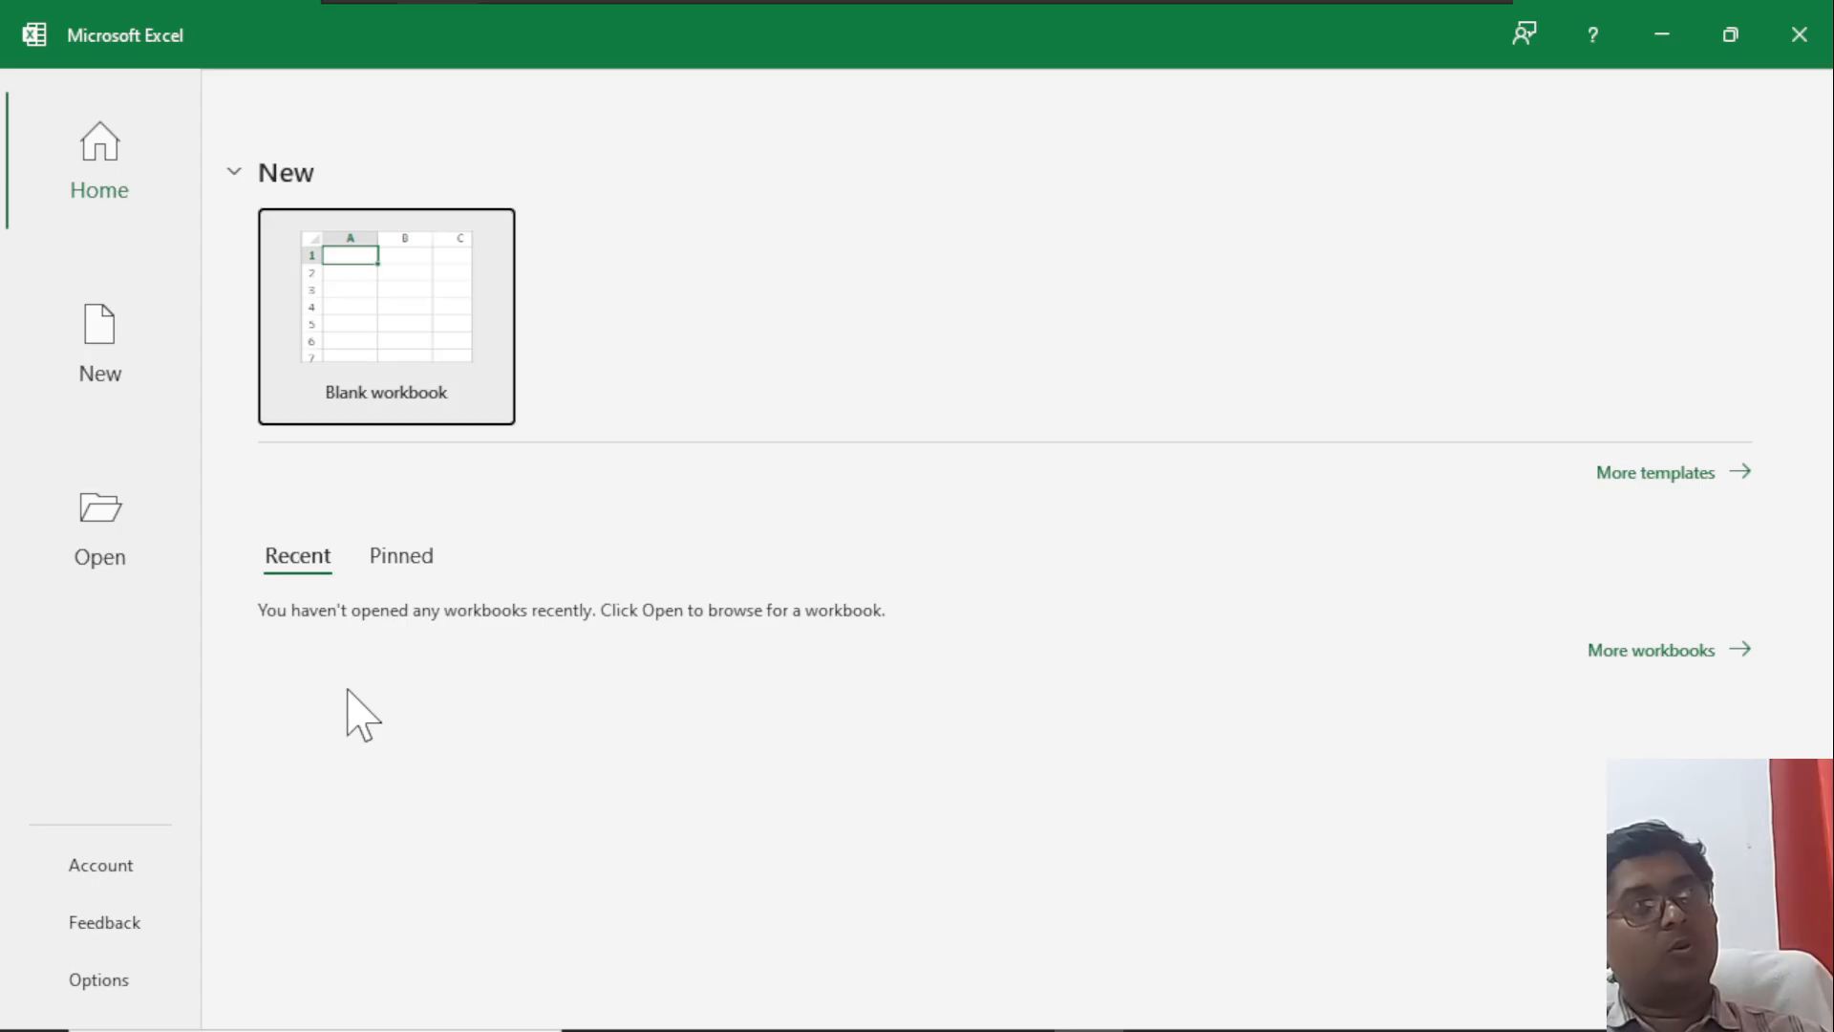
pyautogui.click(350, 367)
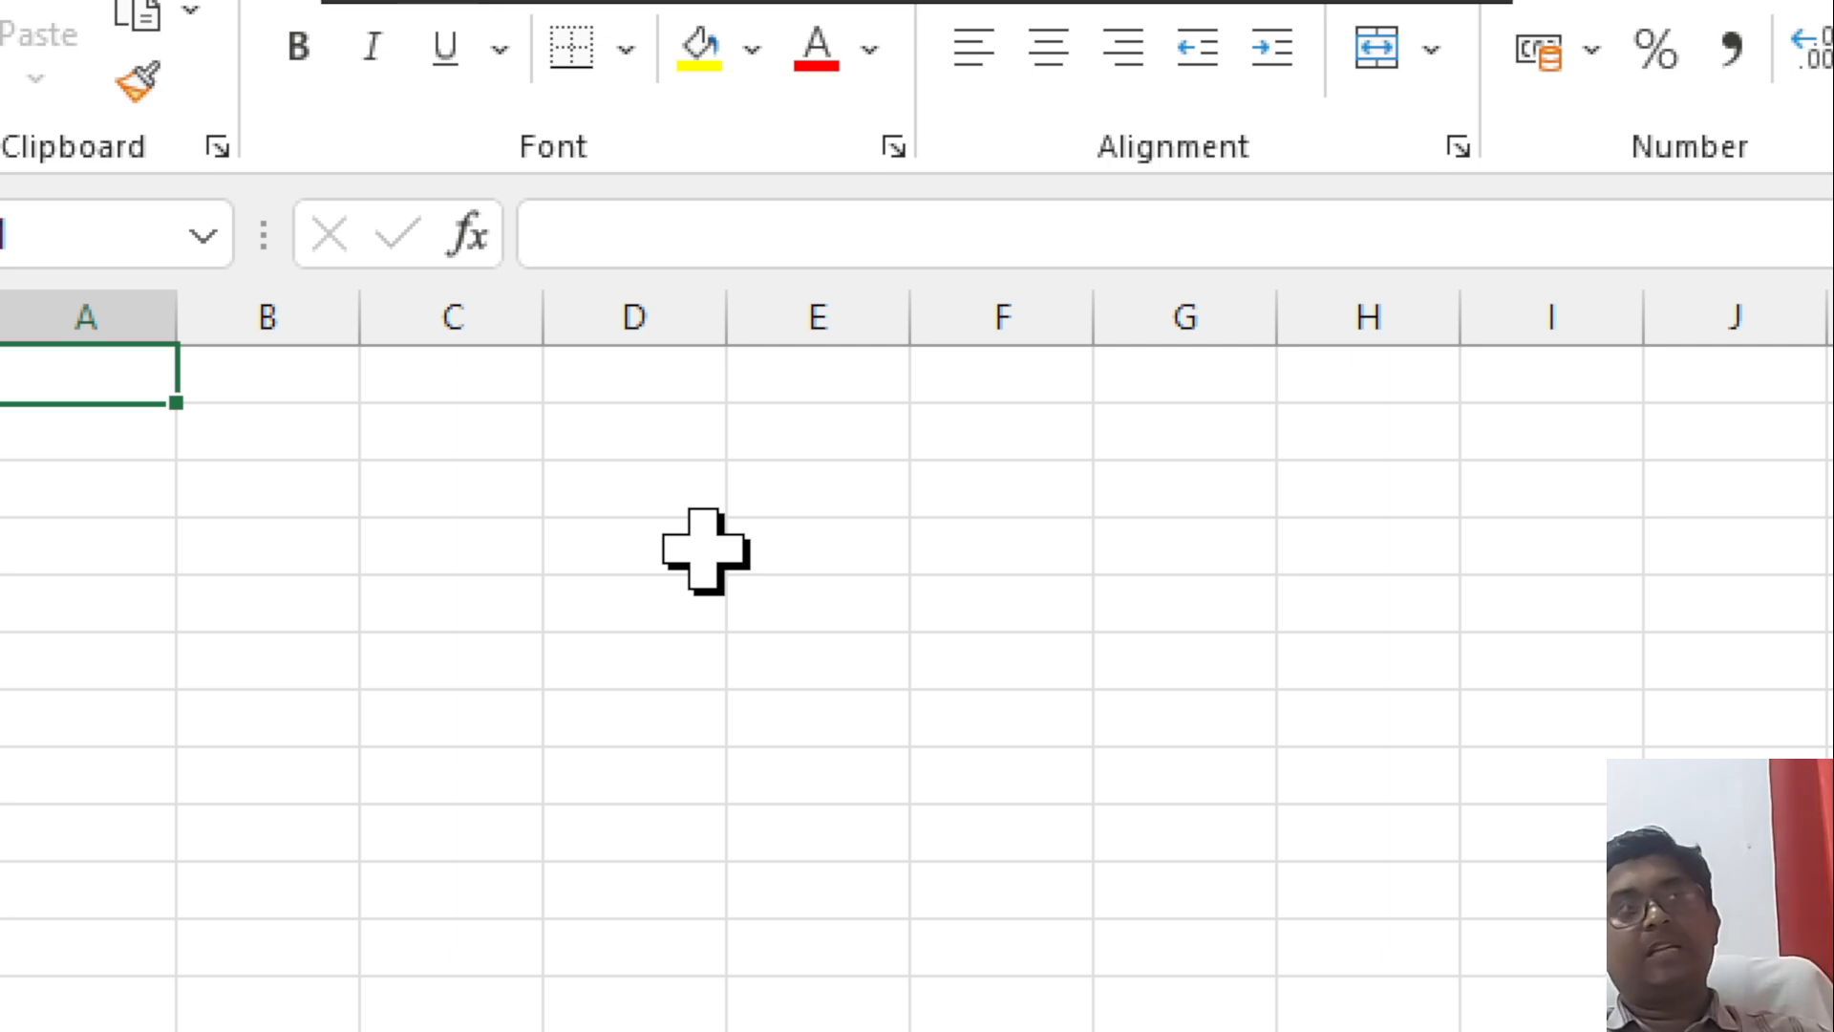
# Examine how cells are addressed by column letter and row number, using cells D3, C2, B1 and B4 and columns A to D.
pyautogui.click(602, 495)
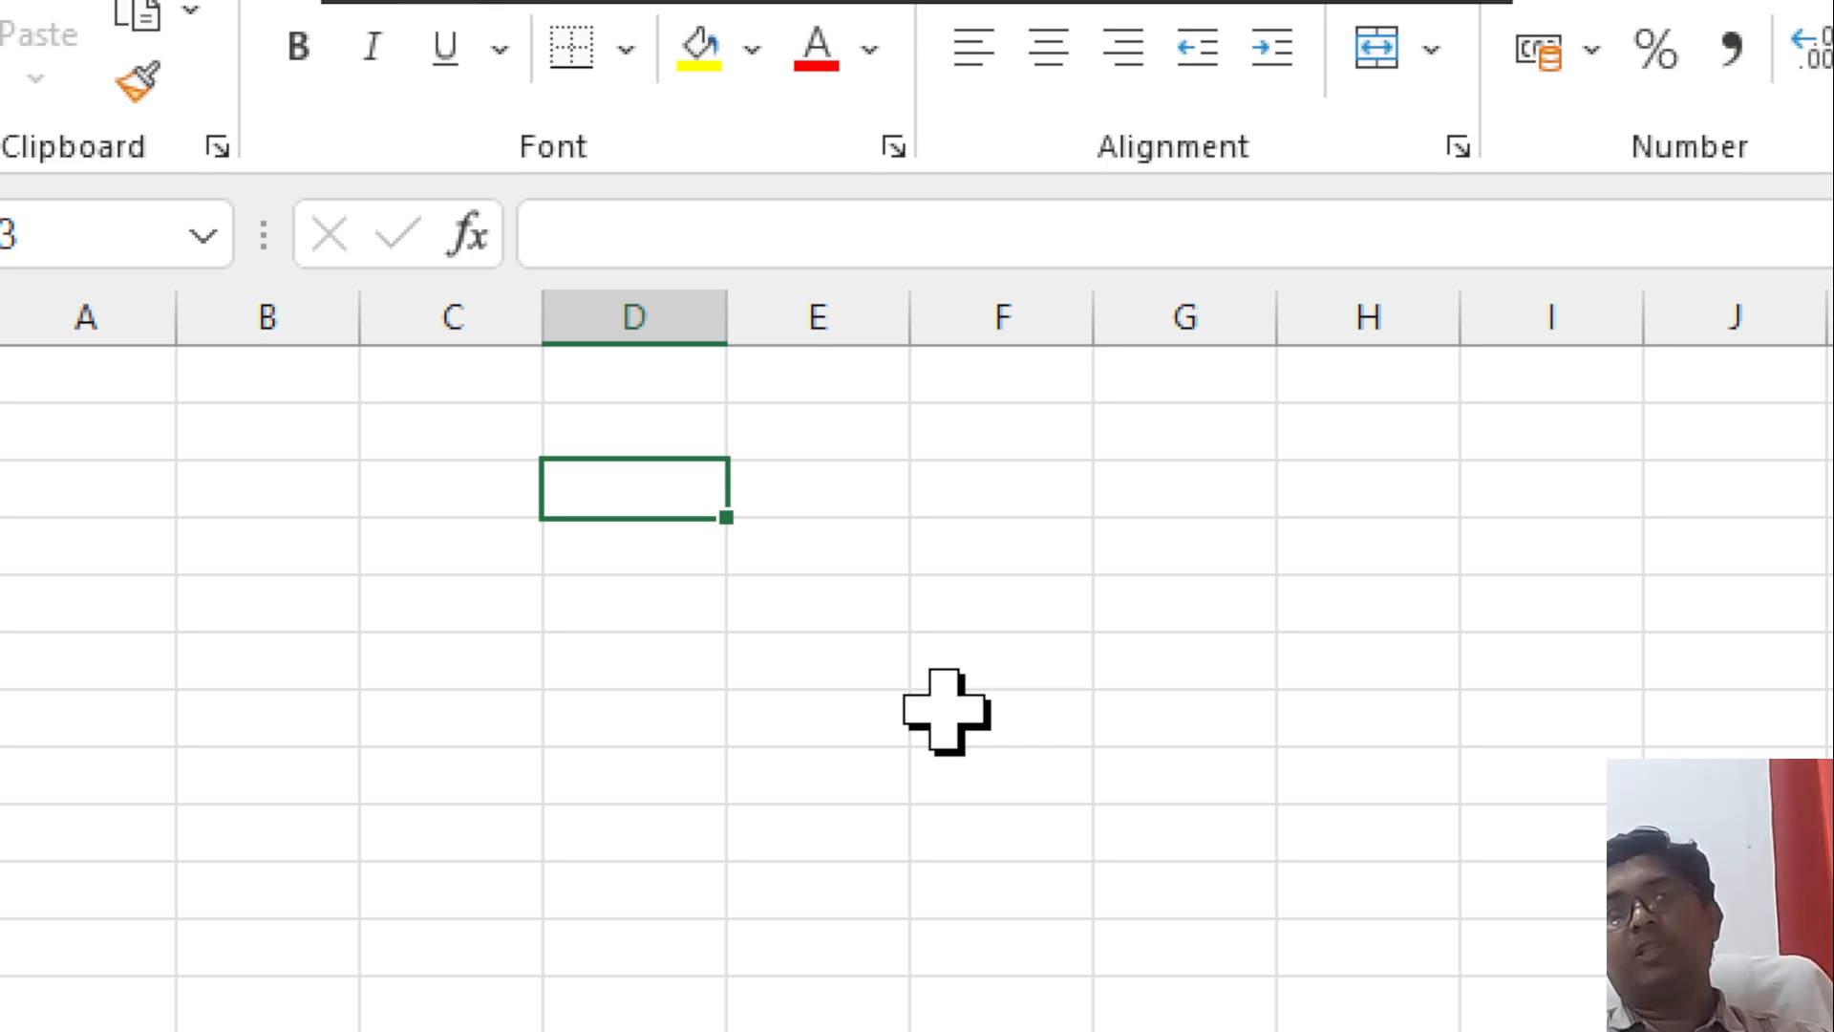
pyautogui.click(425, 431)
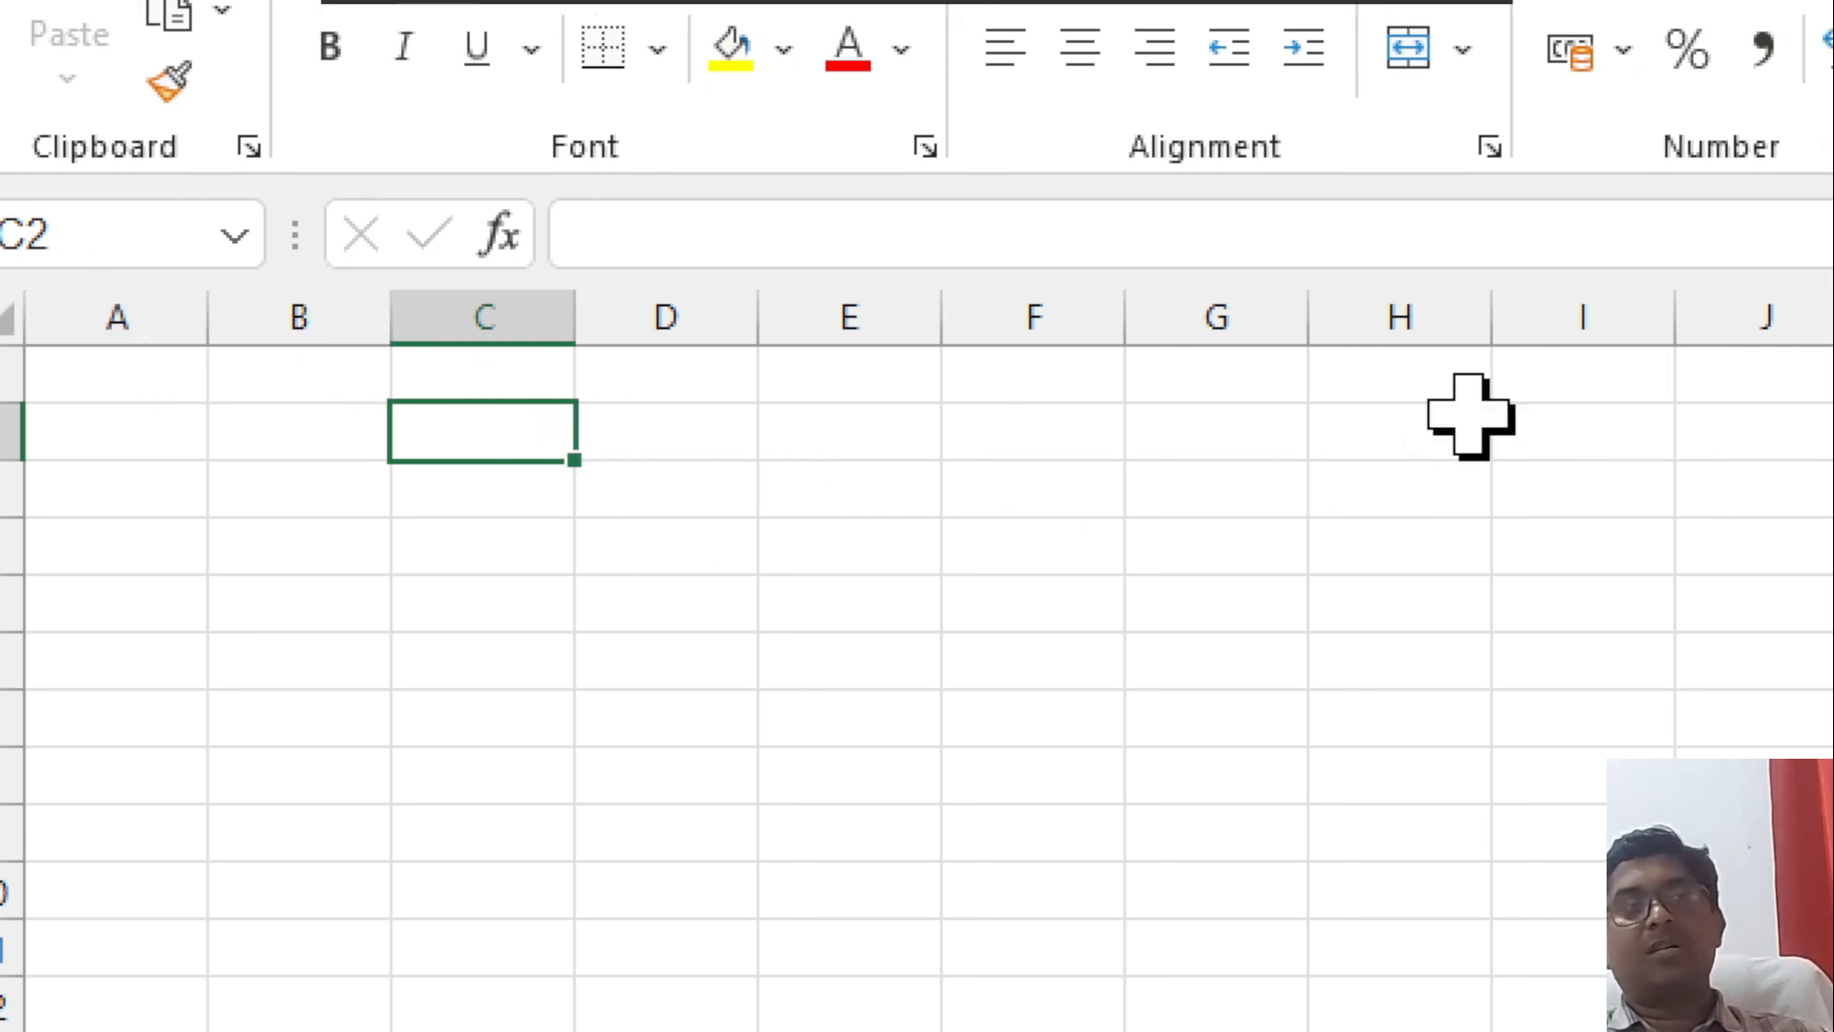
pyautogui.click(127, 310)
pyautogui.click(325, 304)
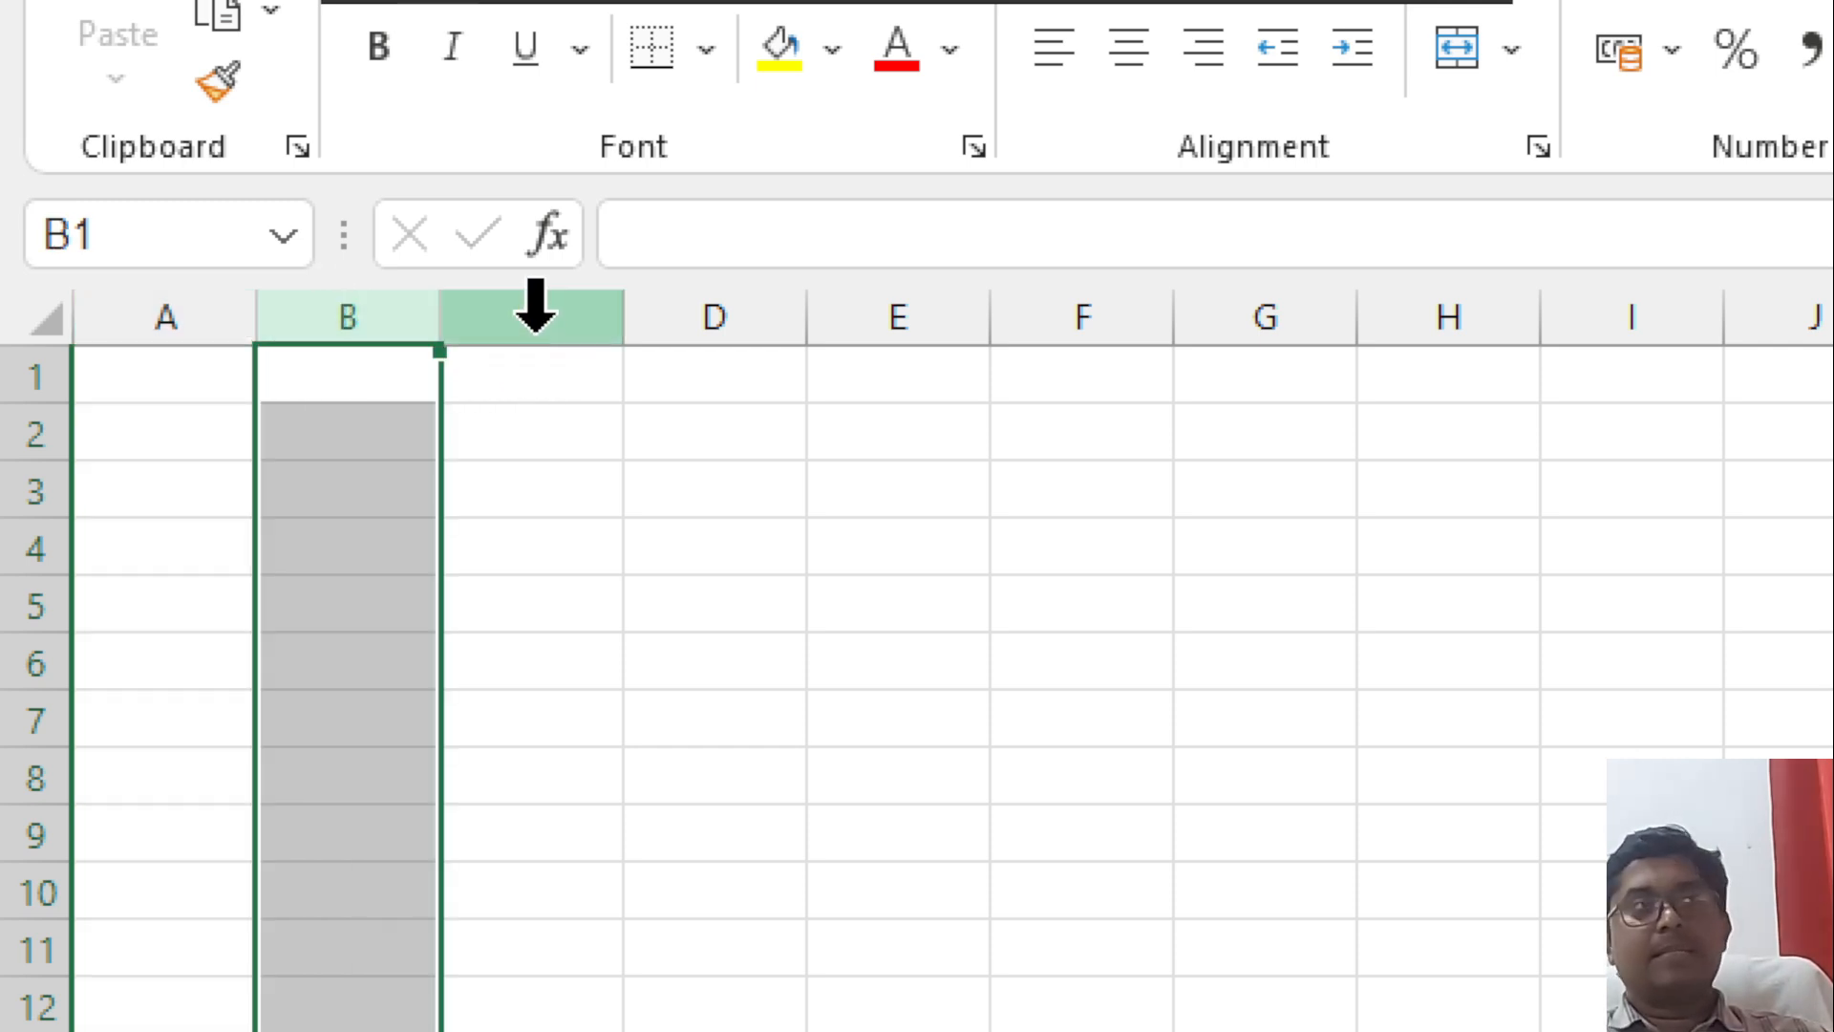
pyautogui.click(532, 301)
pyautogui.click(675, 315)
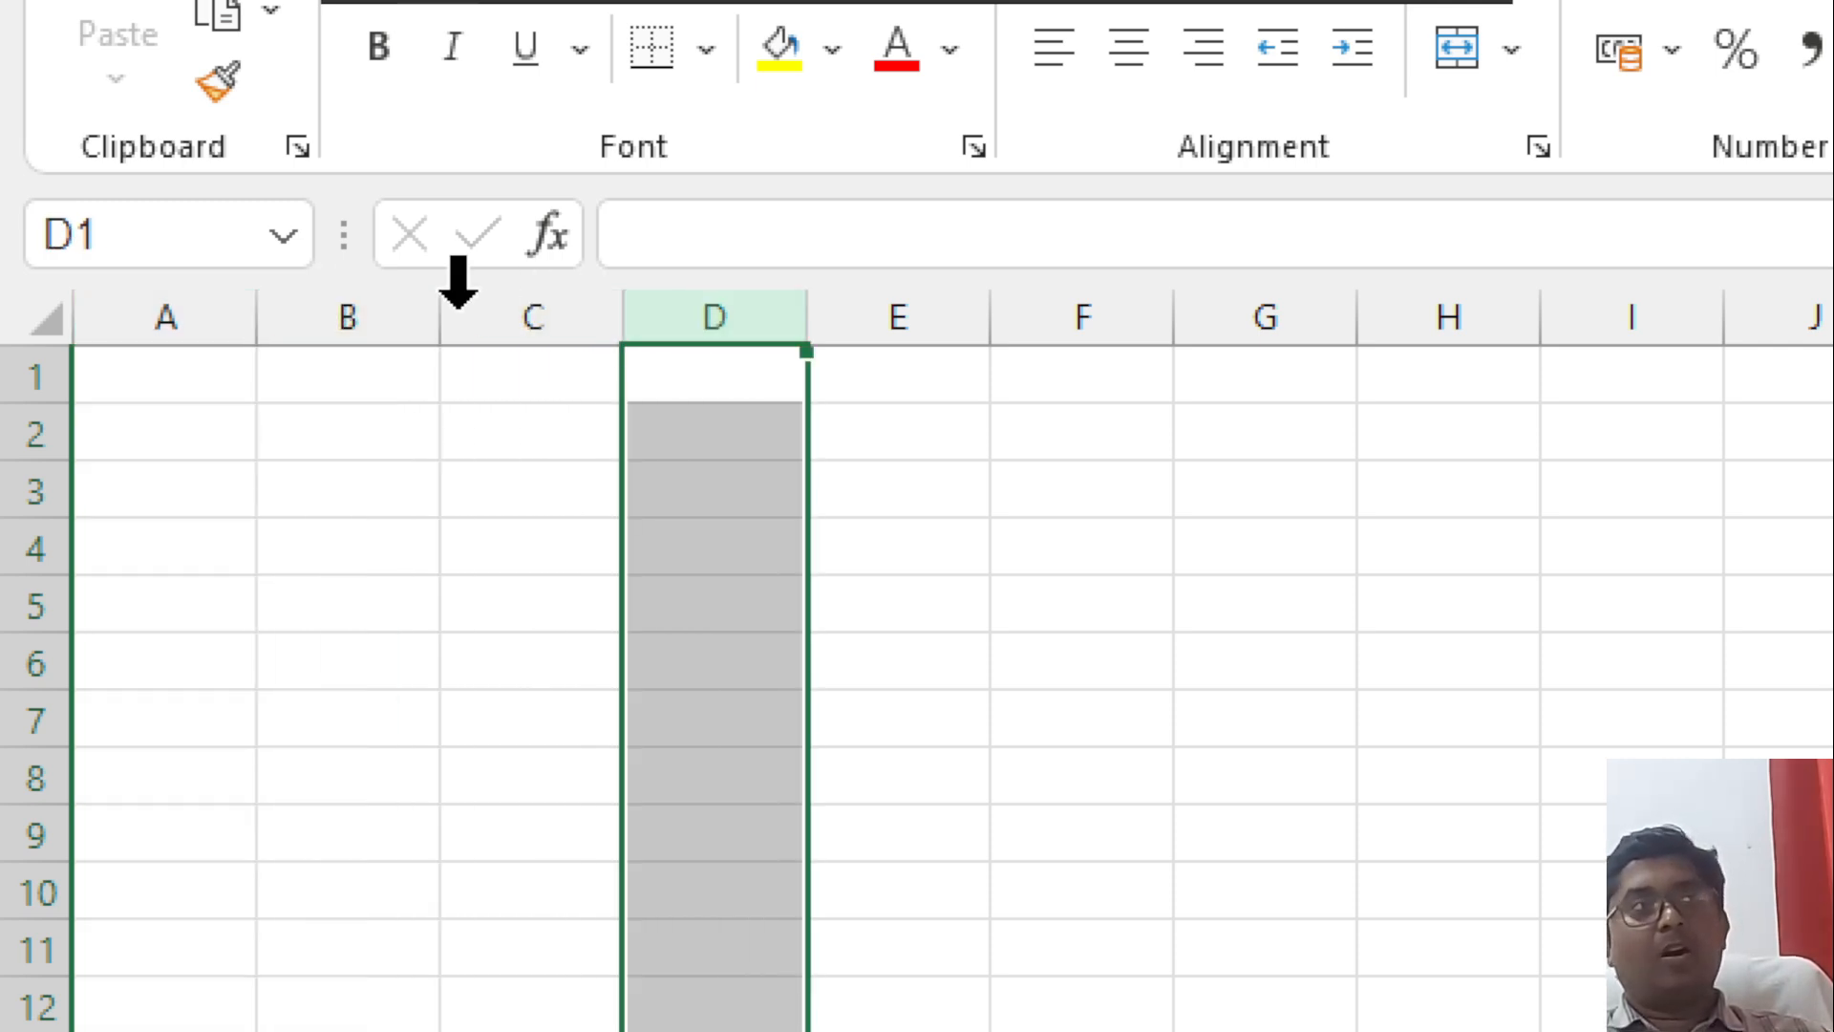
pyautogui.click(339, 377)
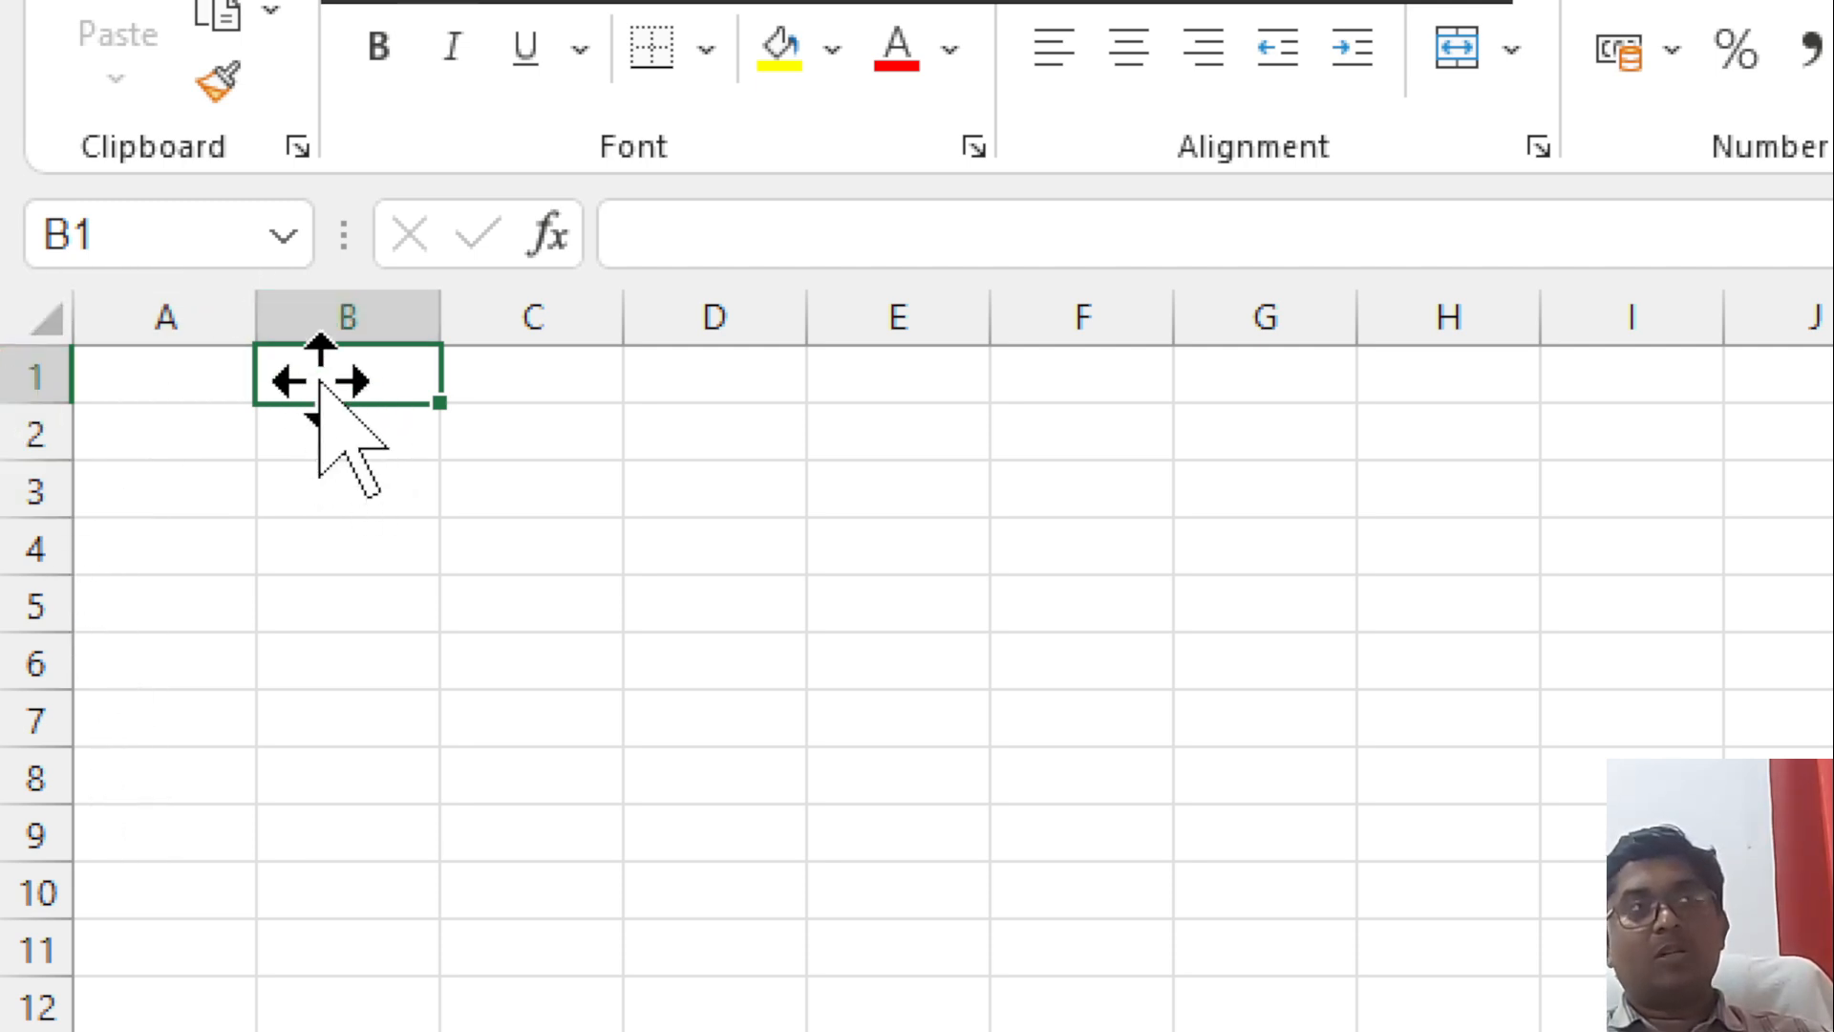
pyautogui.click(375, 534)
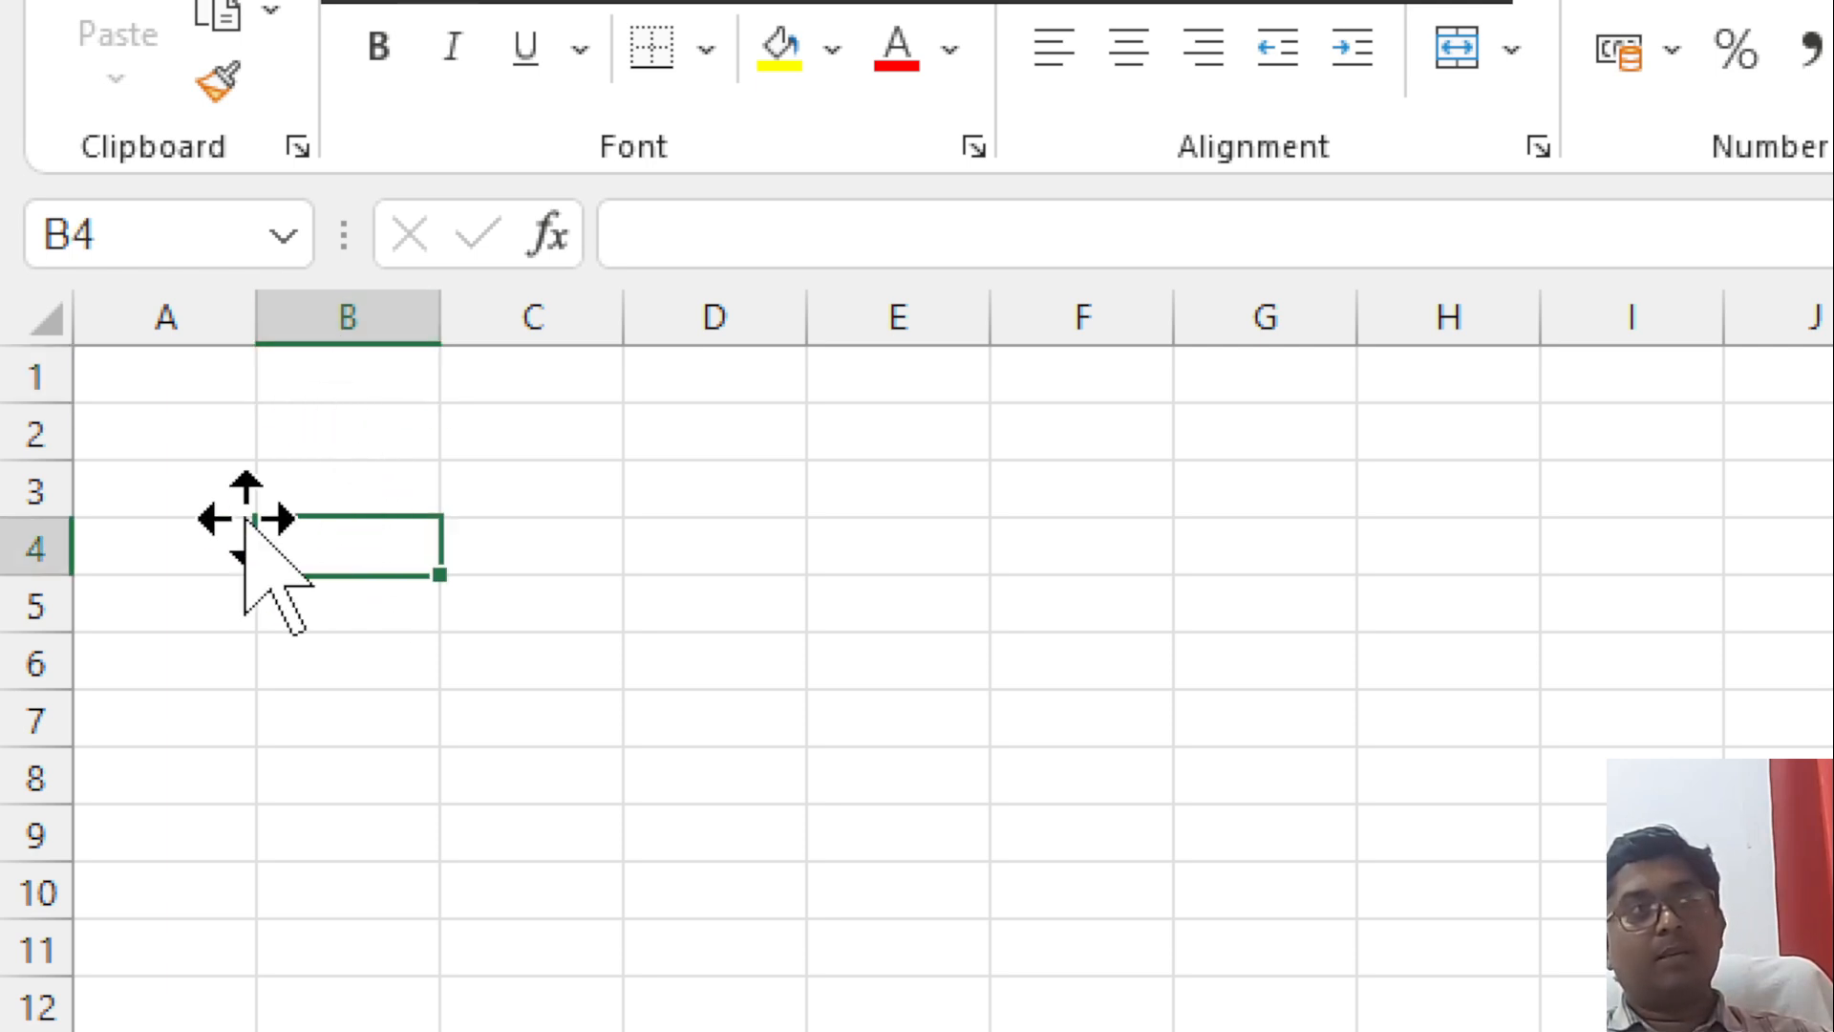
pyautogui.click(689, 487)
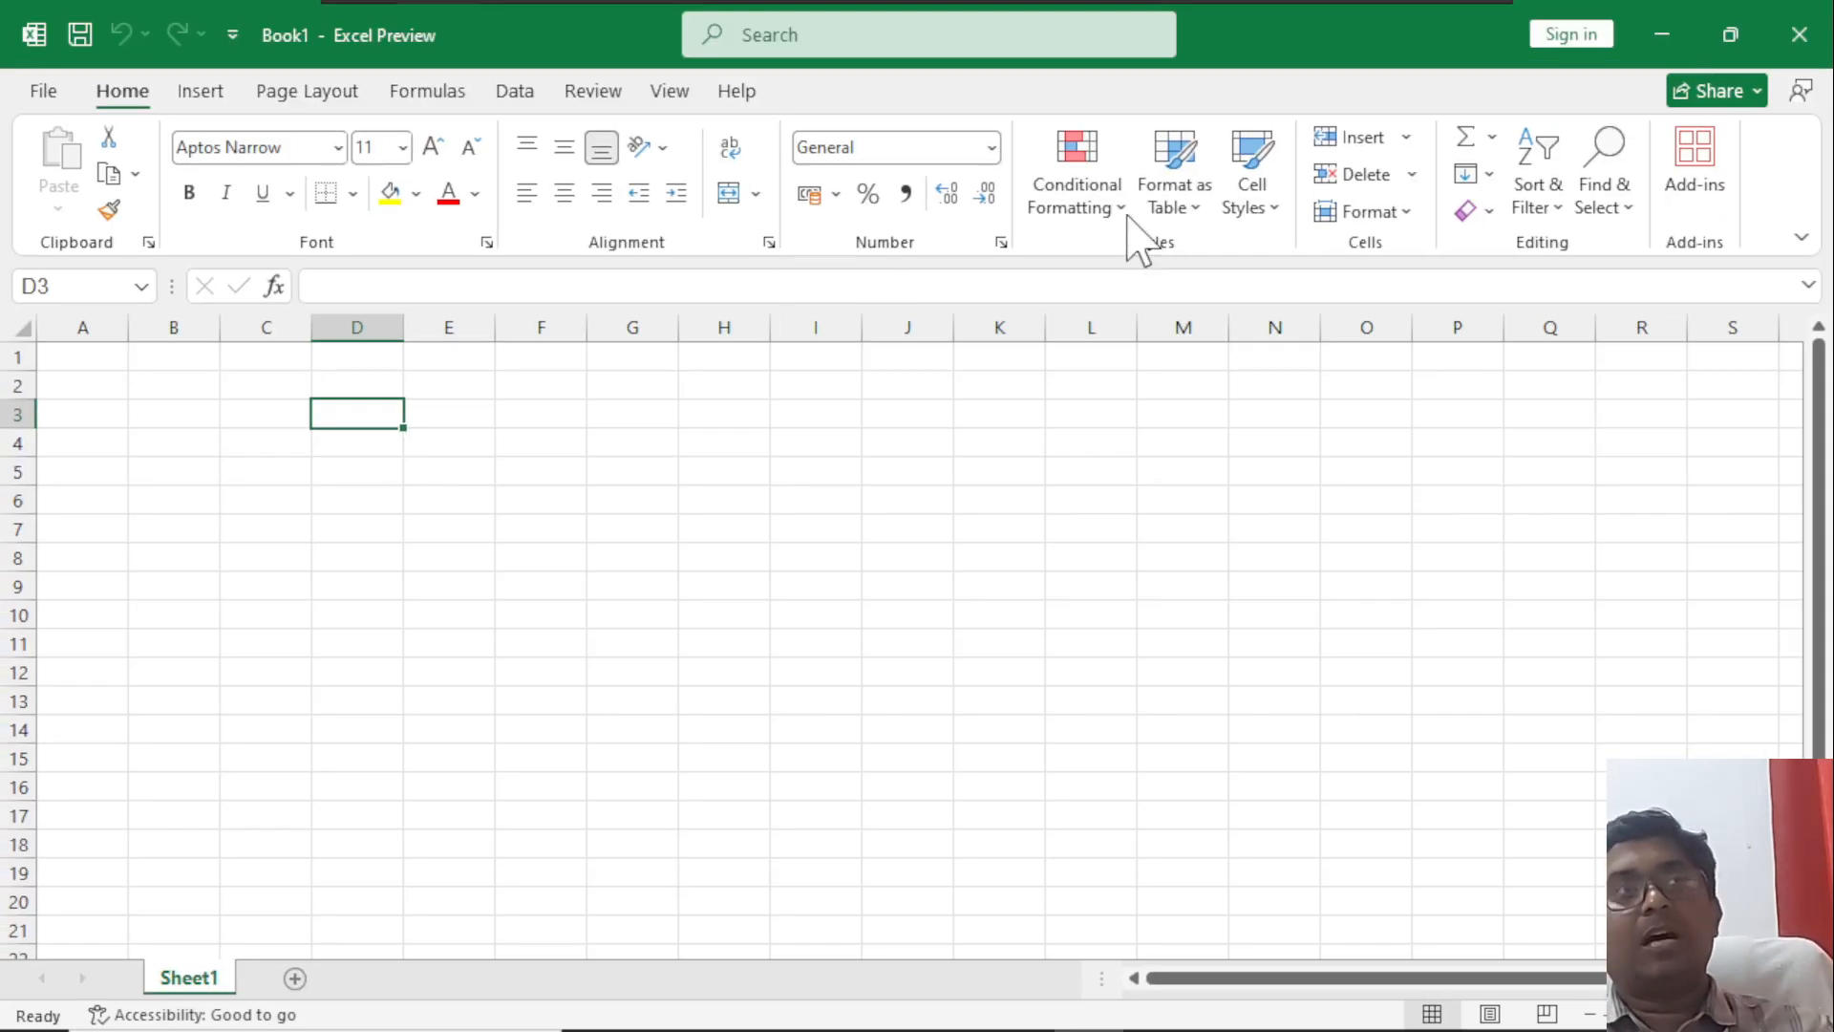
# Close Excel, try =SUM(A1,a2) as the second student's Total formula in Word, and dismiss the formula without applying it.
pyautogui.click(1799, 35)
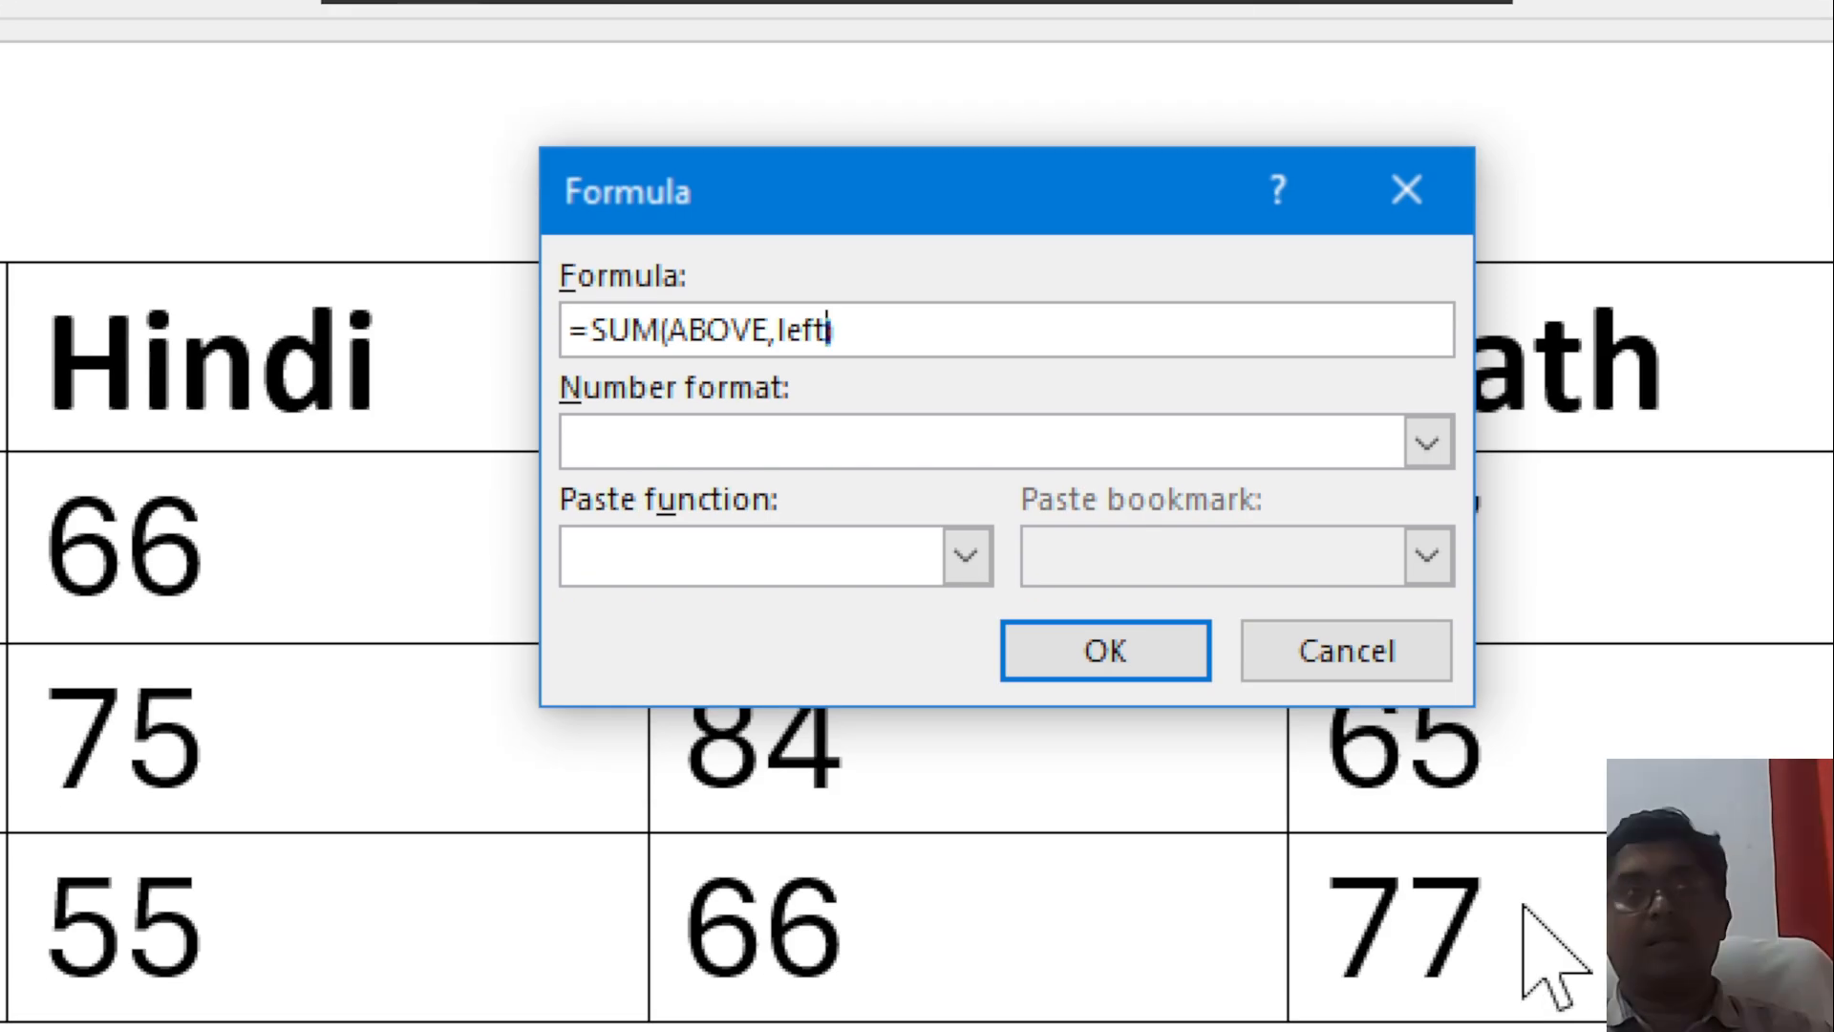
pyautogui.press('BackSpace')
pyautogui.press('BackSpace')
pyautogui.press('BackSpace')
pyautogui.press('BackSpace')
pyautogui.press('BackSpace')
pyautogui.press('BackSpace')
pyautogui.press('BackSpace')
pyautogui.press('BackSpace')
pyautogui.press('BackSpace')
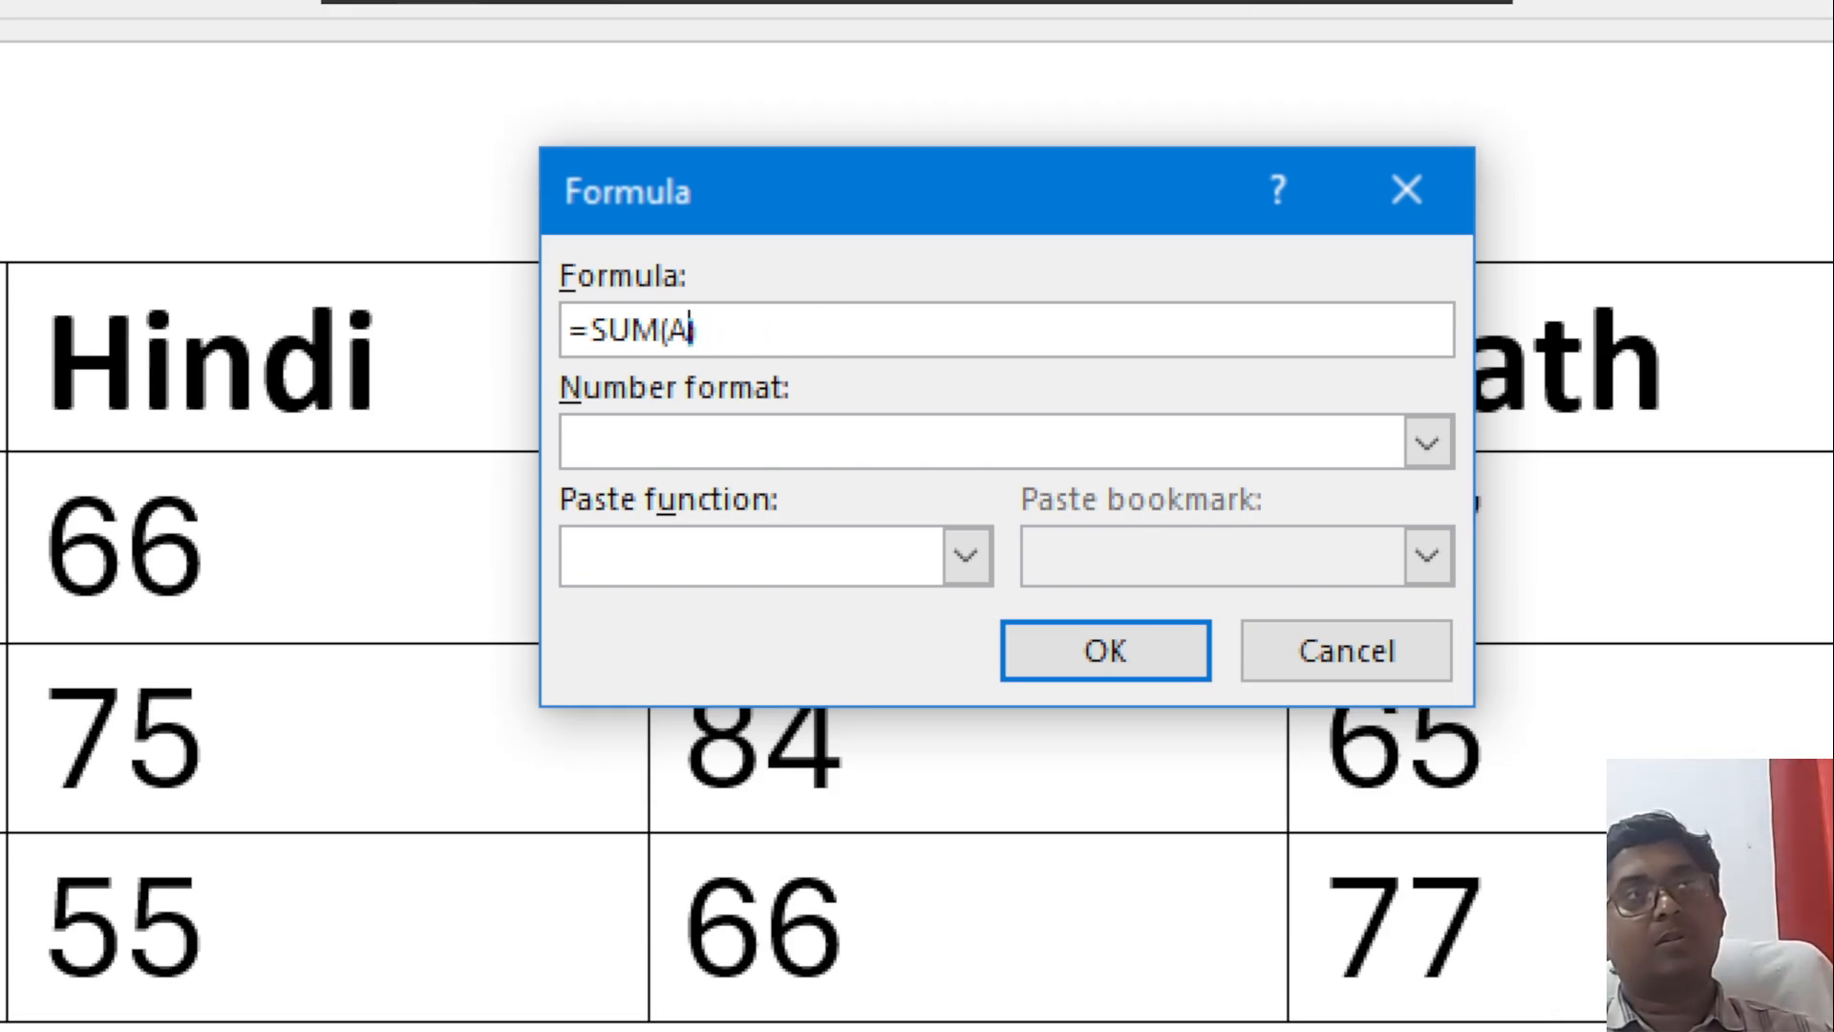
pyautogui.write('1')
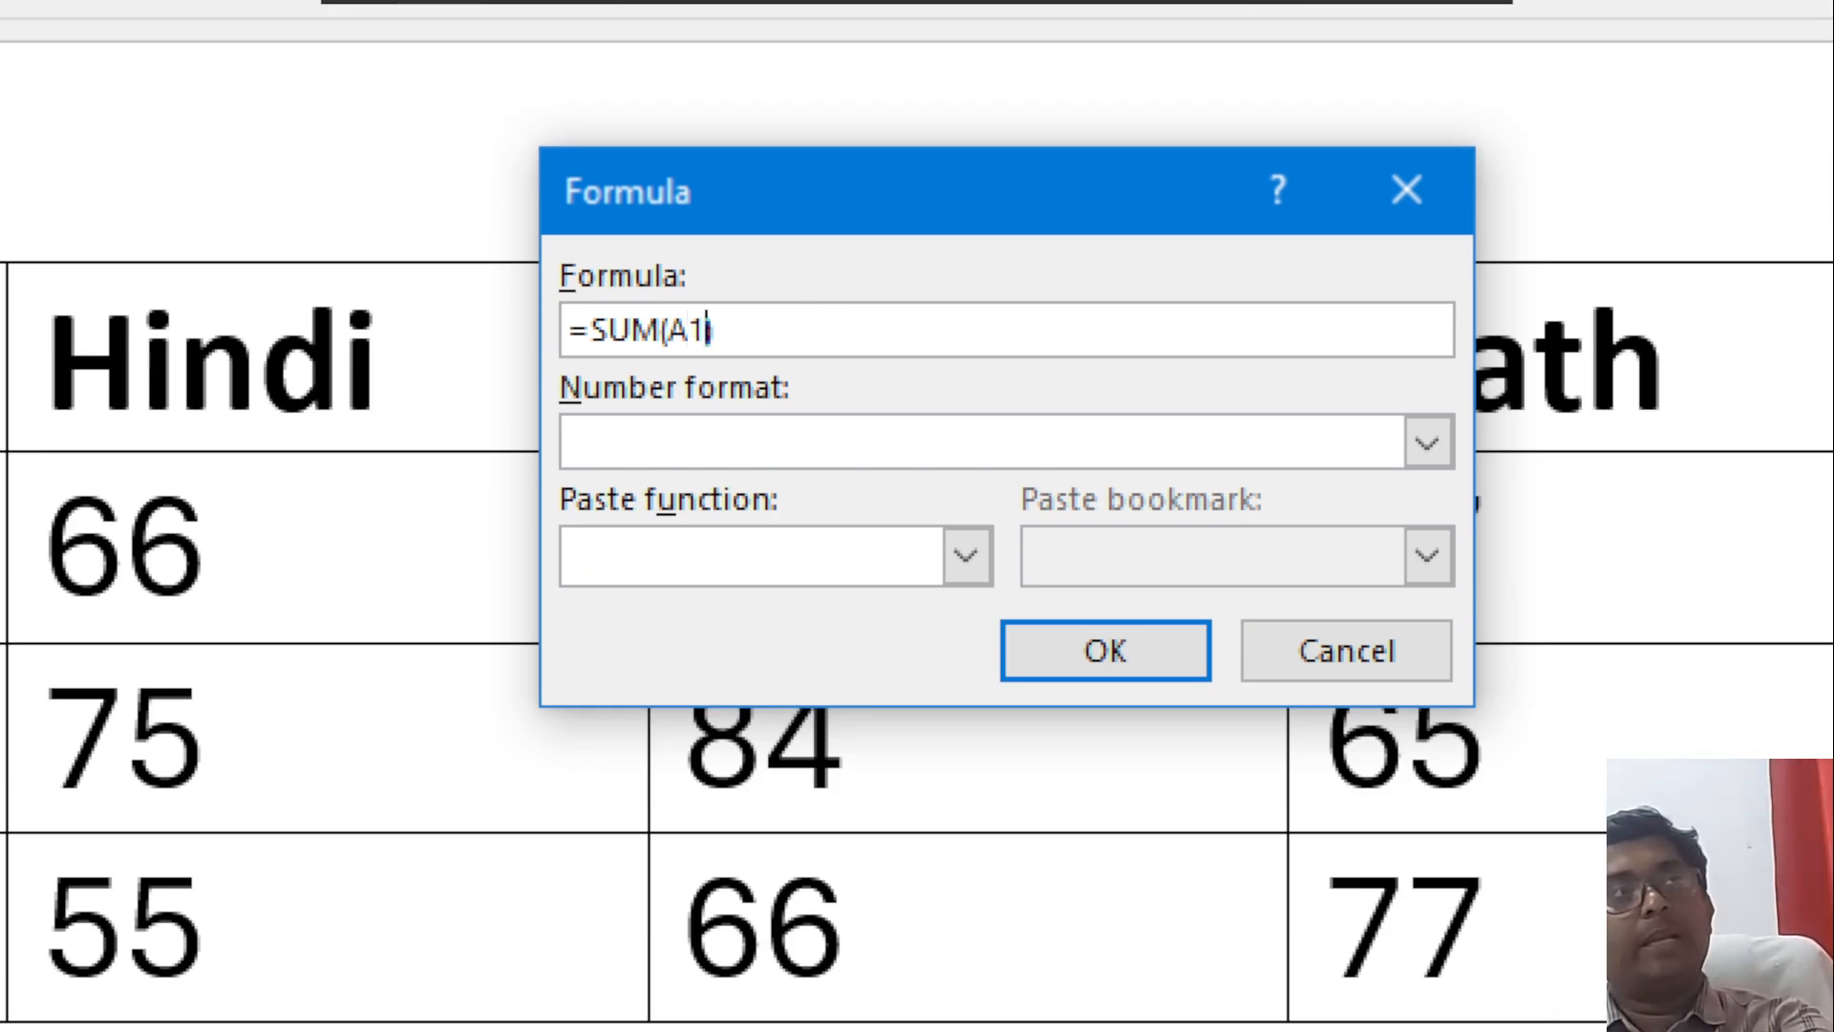
pyautogui.write(',')
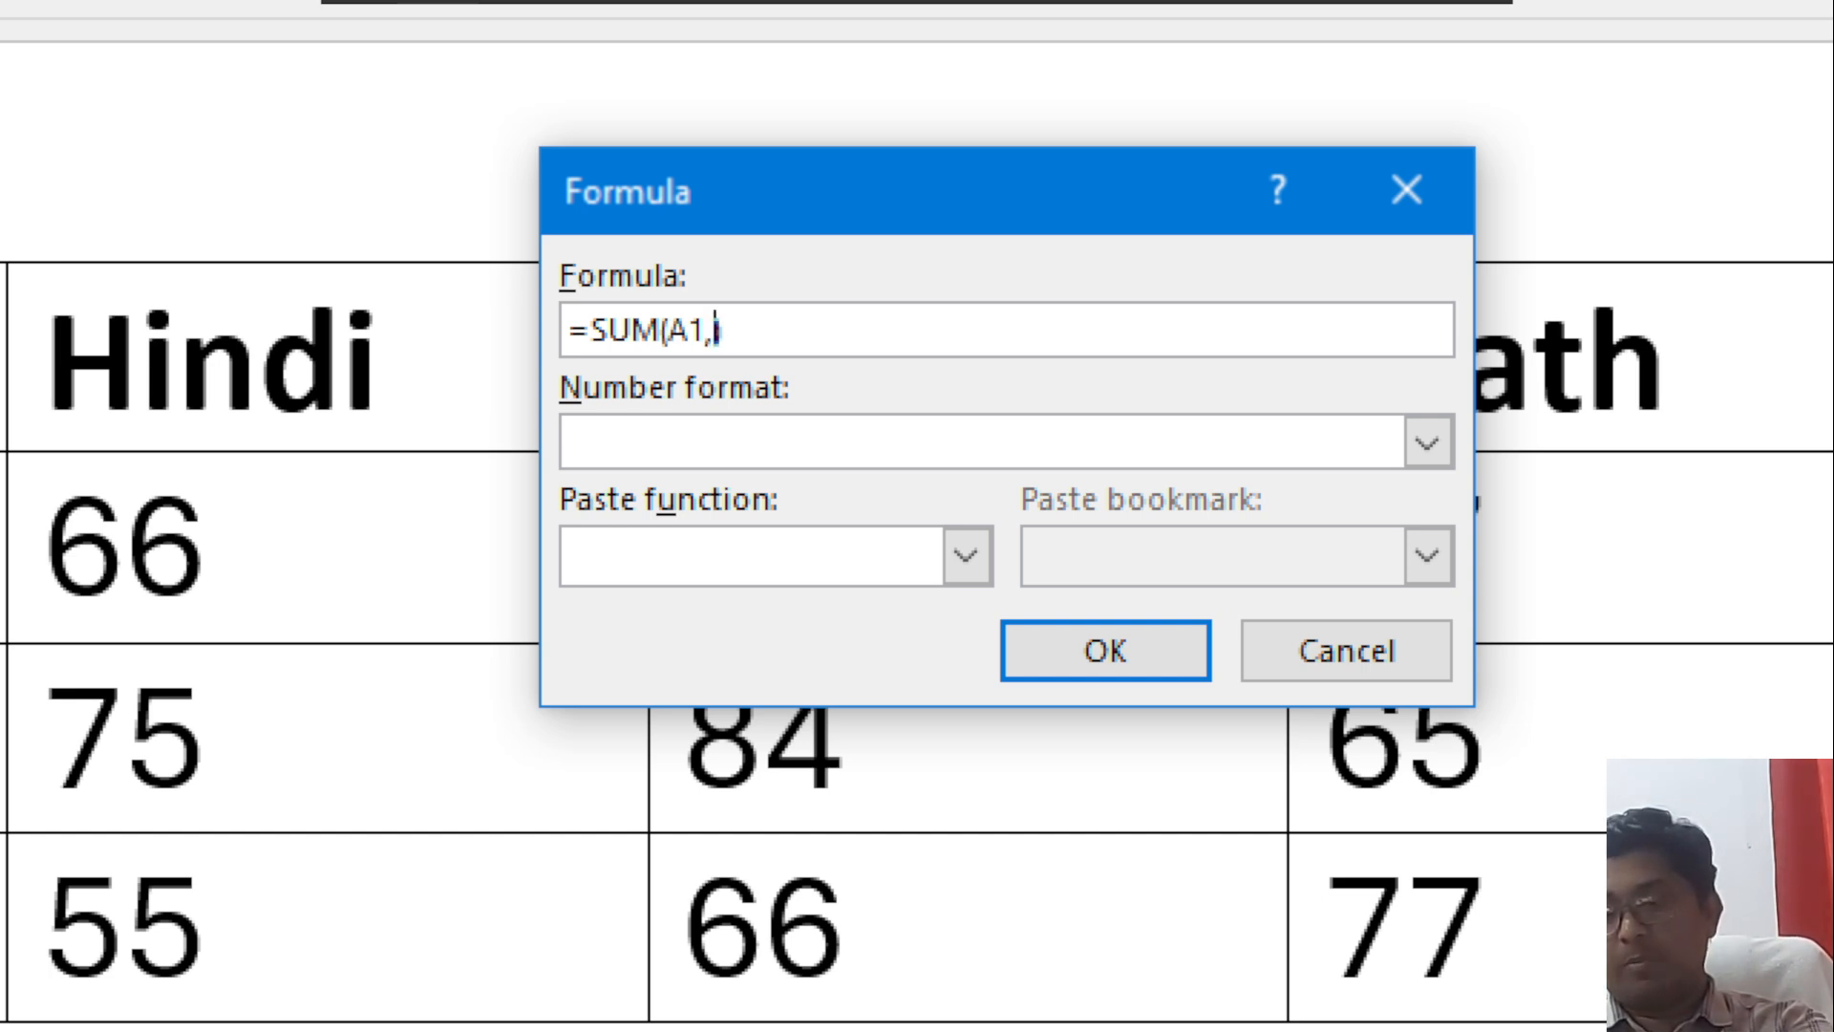
pyautogui.write('a2')
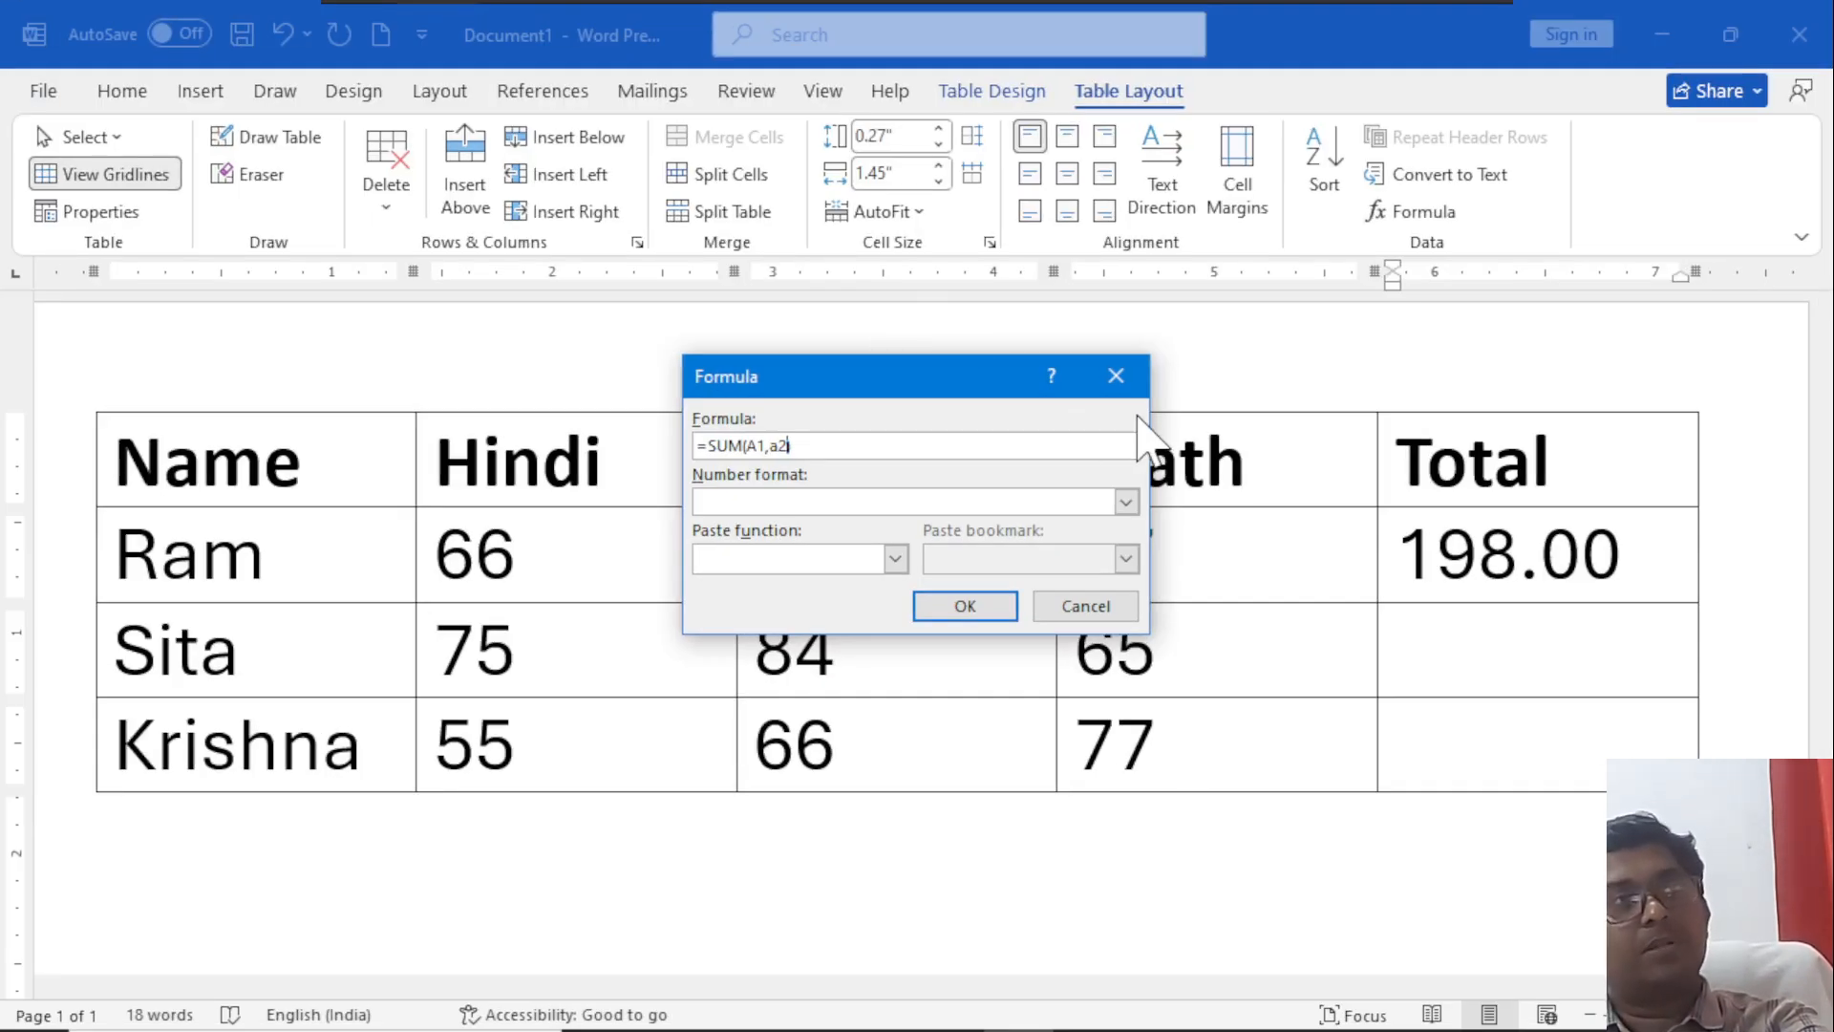
pyautogui.click(1115, 378)
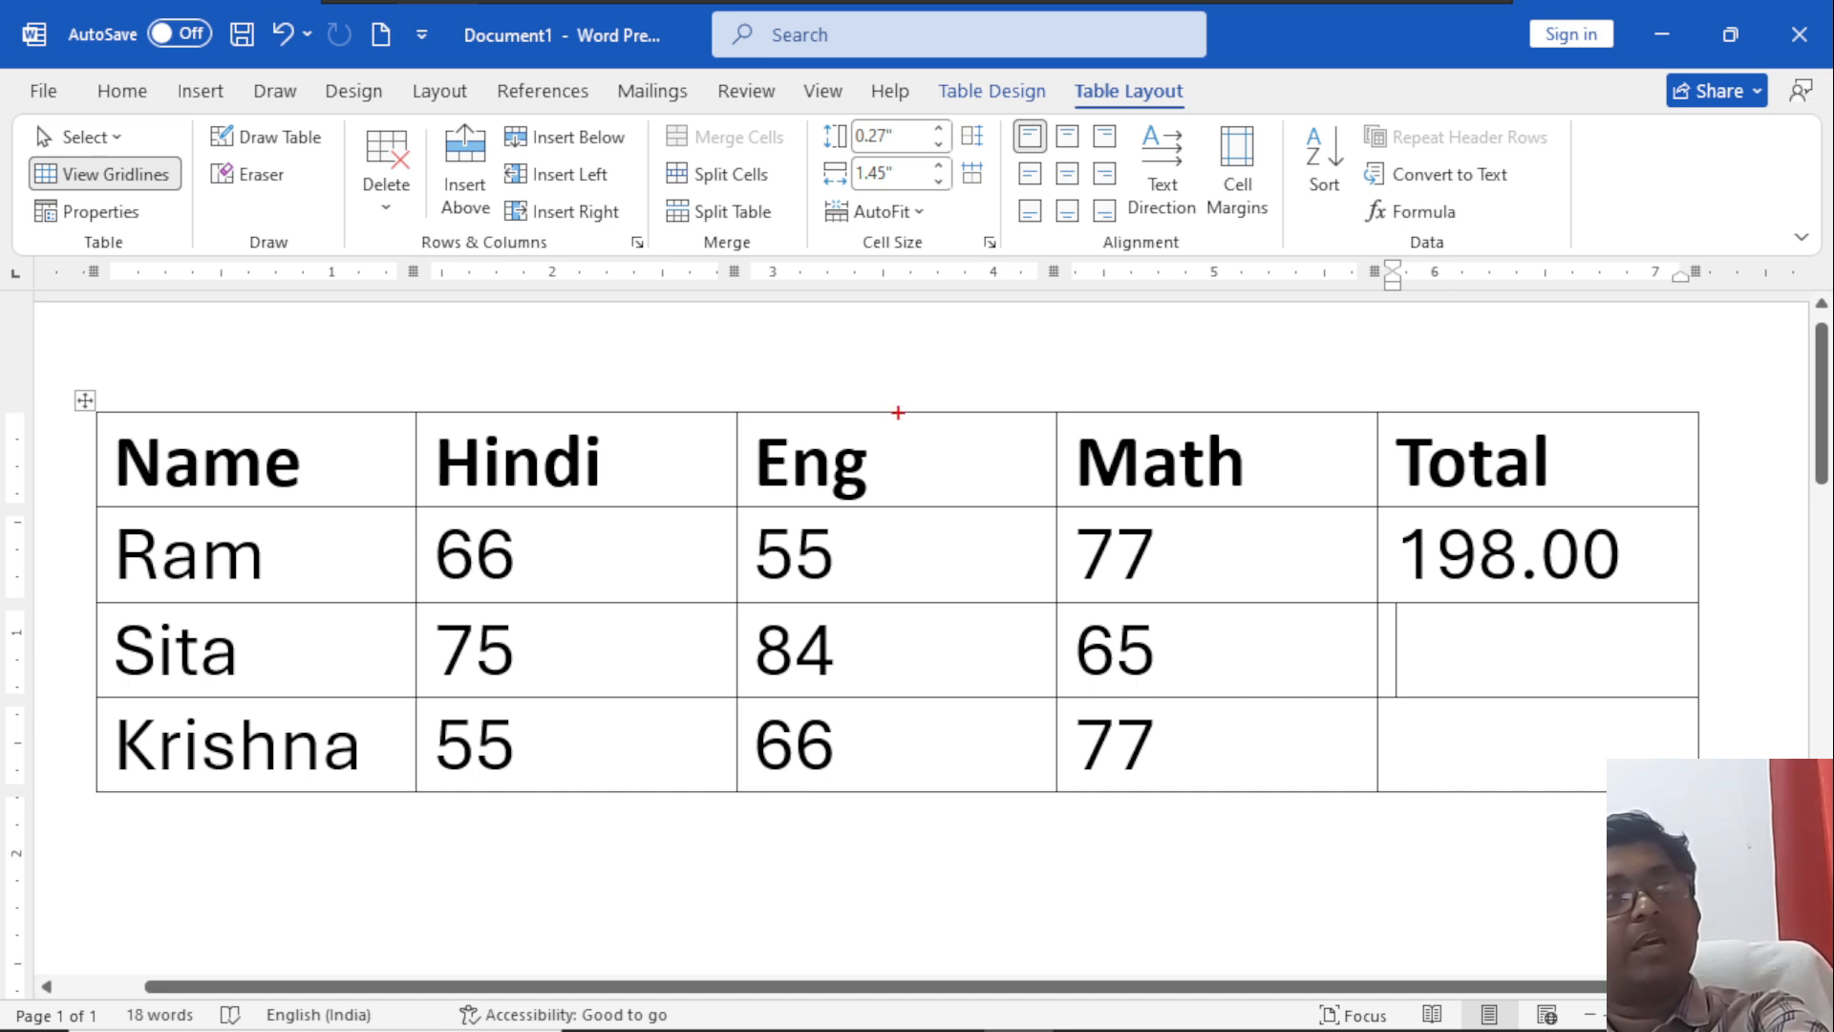
# Annotate the marks table with column letters A to E above it and row numbers 1 to 4 beside it.
pyautogui.moveTo(225, 341); pyautogui.dragTo(310, 439)
pyautogui.moveTo(244, 375); pyautogui.dragTo(292, 379)
pyautogui.moveTo(548, 348)
pyautogui.mouseDown()
pyautogui.moveTo(578, 409)
pyautogui.moveTo(597, 409)
pyautogui.mouseUp()
pyautogui.moveTo(843, 361)
pyautogui.mouseDown()
pyautogui.moveTo(819, 353)
pyautogui.moveTo(887, 396)
pyautogui.mouseUp()
pyautogui.moveTo(1125, 358); pyautogui.dragTo(1150, 410)
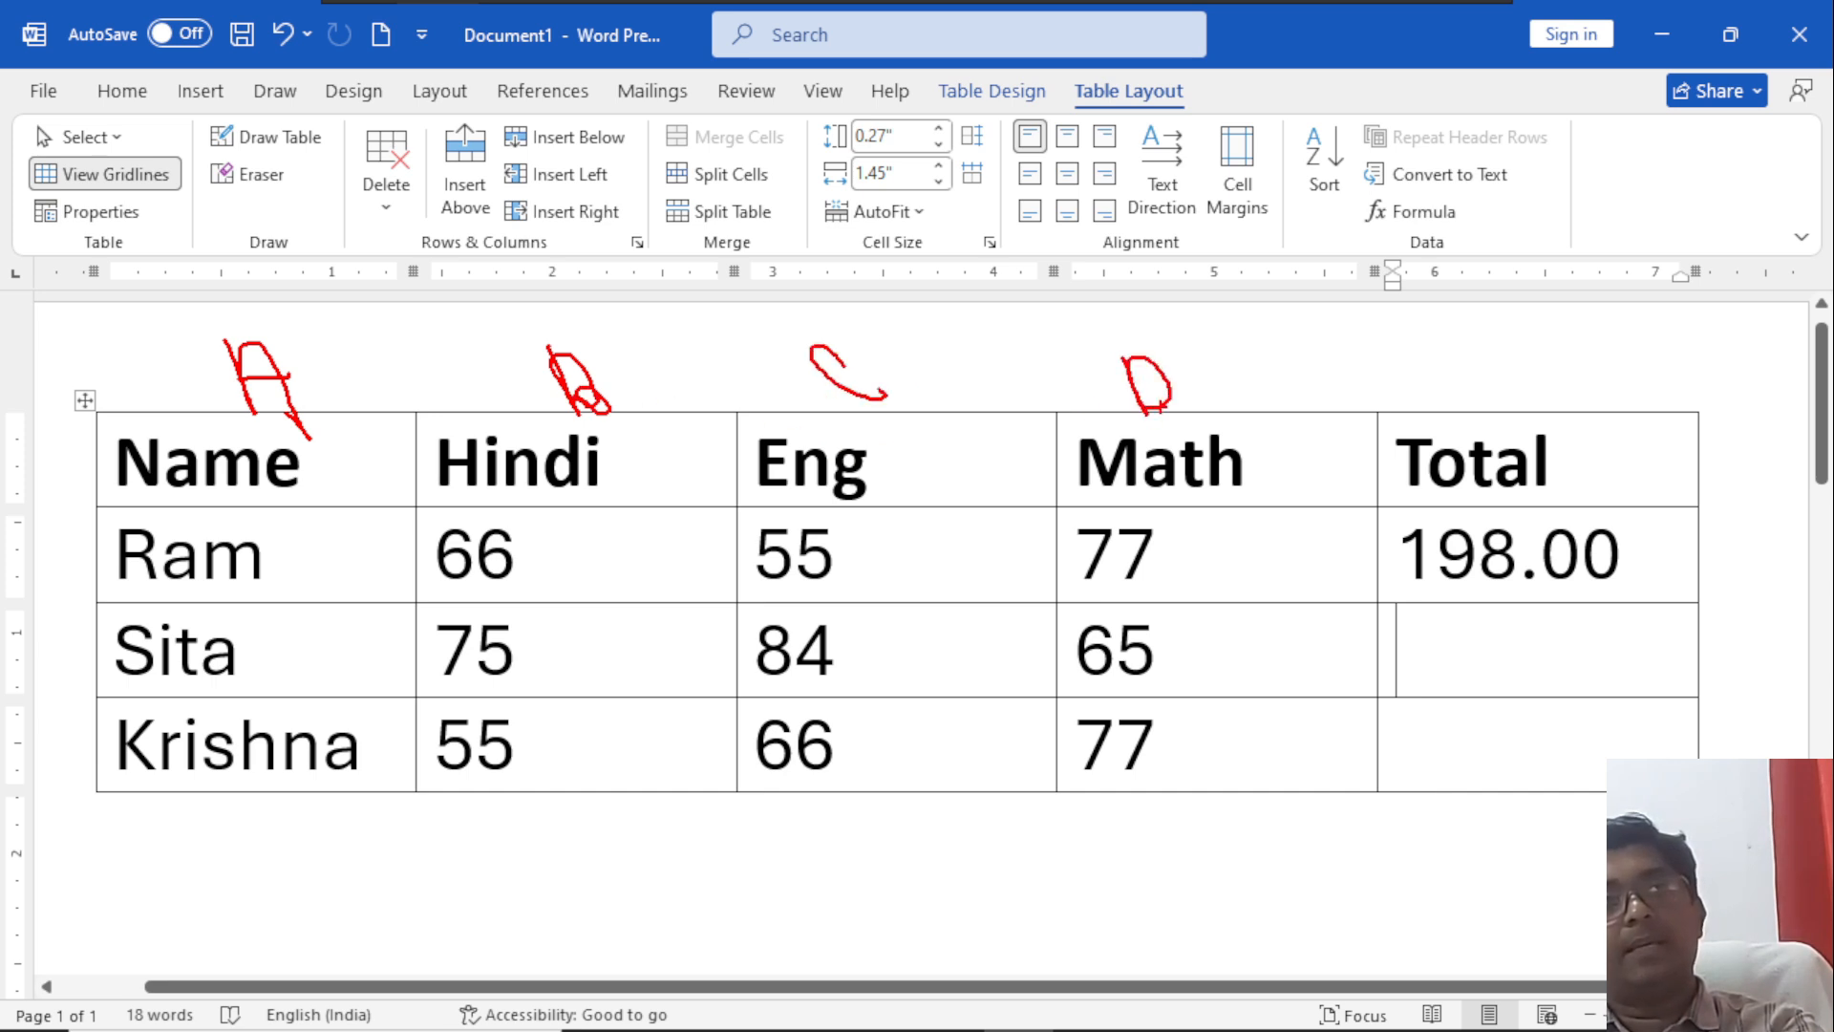
pyautogui.moveTo(1540, 331)
pyautogui.mouseDown()
pyautogui.moveTo(1523, 361)
pyautogui.moveTo(1557, 390)
pyautogui.mouseUp()
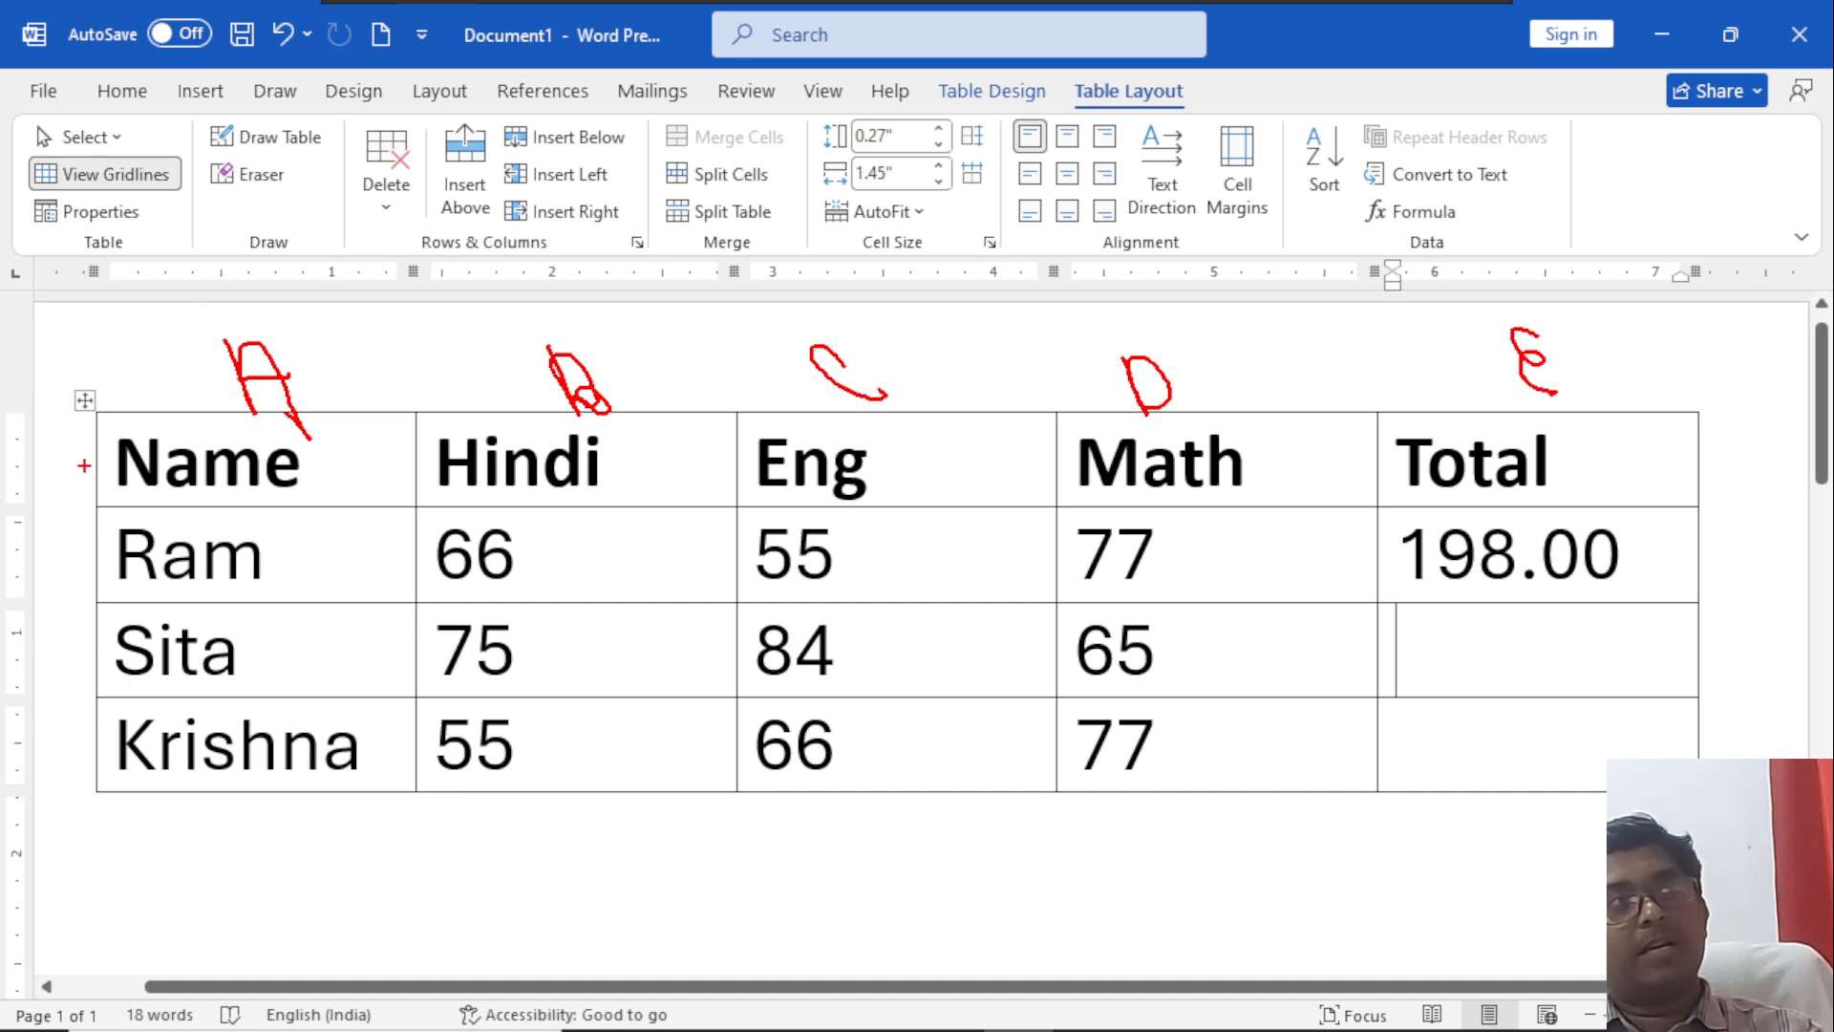
pyautogui.moveTo(48, 430); pyautogui.dragTo(65, 479)
pyautogui.moveTo(65, 547)
pyautogui.mouseDown()
pyautogui.moveTo(96, 580)
pyautogui.moveTo(103, 697)
pyautogui.moveTo(34, 750)
pyautogui.moveTo(107, 774)
pyautogui.mouseUp()
pyautogui.moveTo(96, 747); pyautogui.dragTo(103, 827)
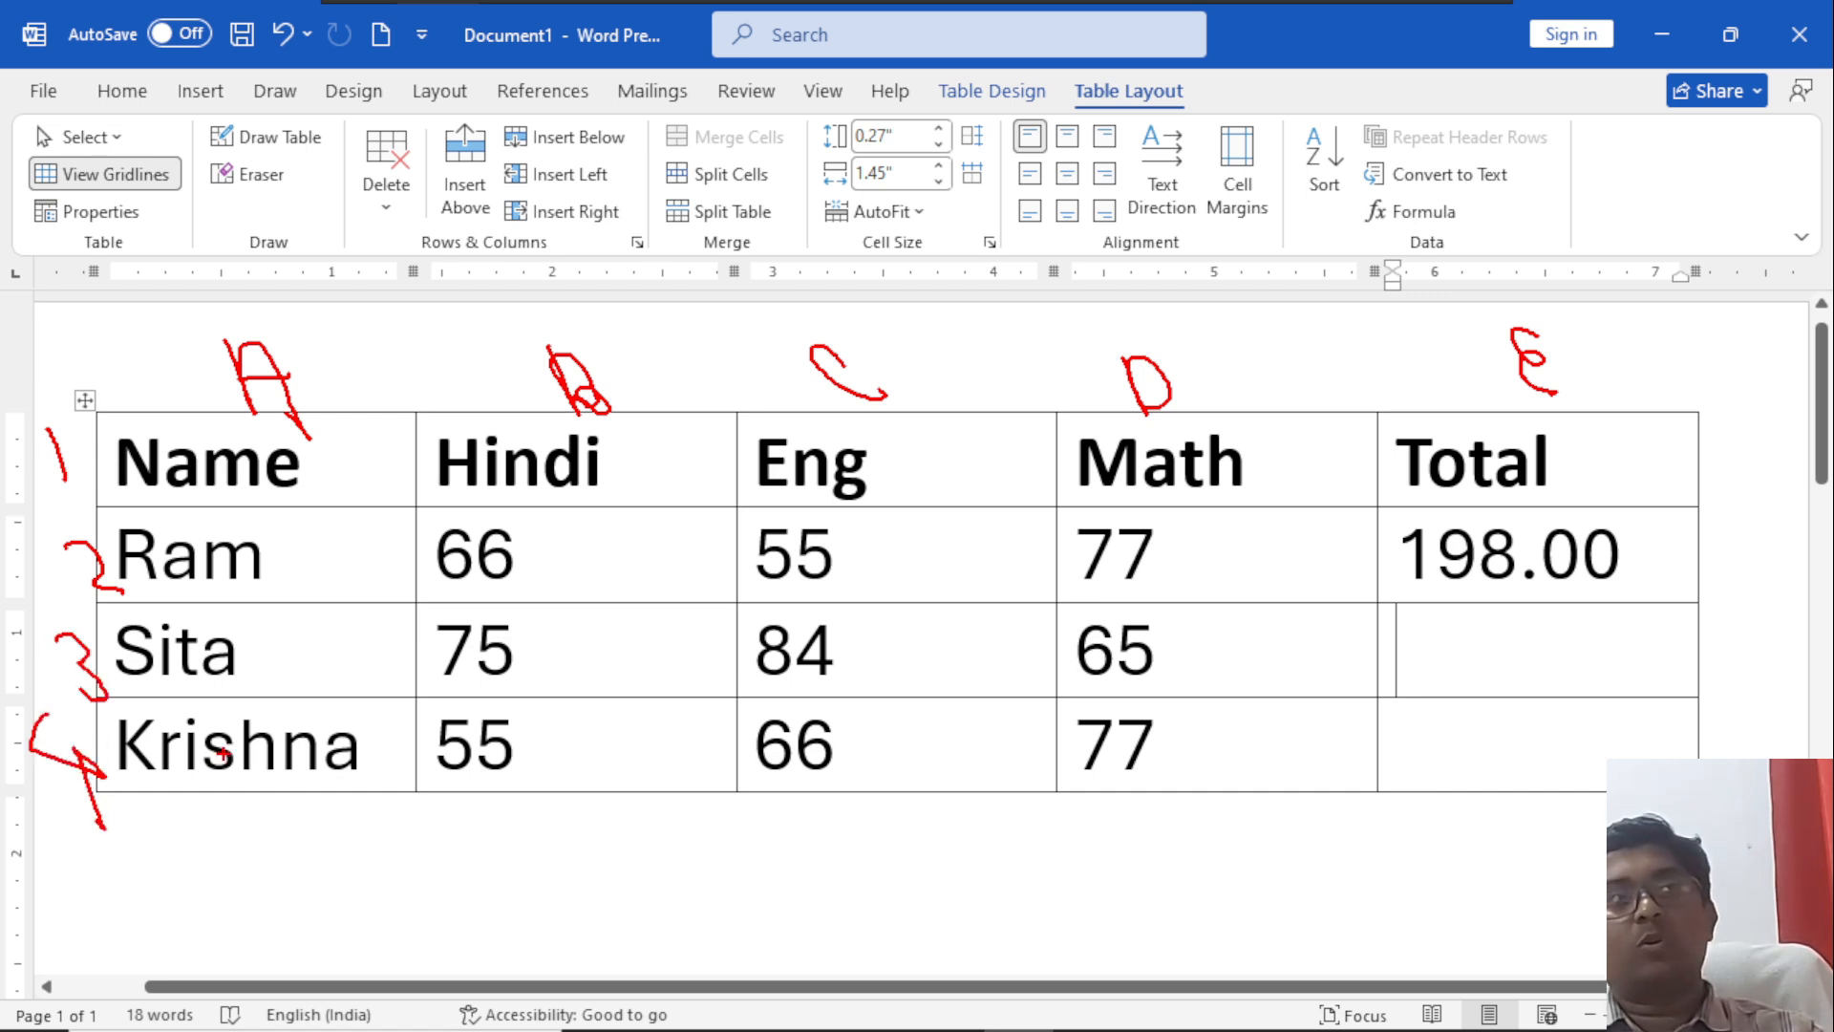
# Circle the first student's three marks and label them B2, C2 and D2 with the annotation pen.
pyautogui.moveTo(468, 520)
pyautogui.mouseDown()
pyautogui.moveTo(441, 573)
pyautogui.moveTo(523, 568)
pyautogui.moveTo(463, 522)
pyautogui.mouseUp()
pyautogui.moveTo(829, 524)
pyautogui.mouseDown()
pyautogui.moveTo(791, 524)
pyautogui.moveTo(831, 535)
pyautogui.mouseUp()
pyautogui.moveTo(1108, 521)
pyautogui.mouseDown()
pyautogui.moveTo(1080, 550)
pyautogui.moveTo(1158, 537)
pyautogui.moveTo(1074, 520)
pyautogui.mouseUp()
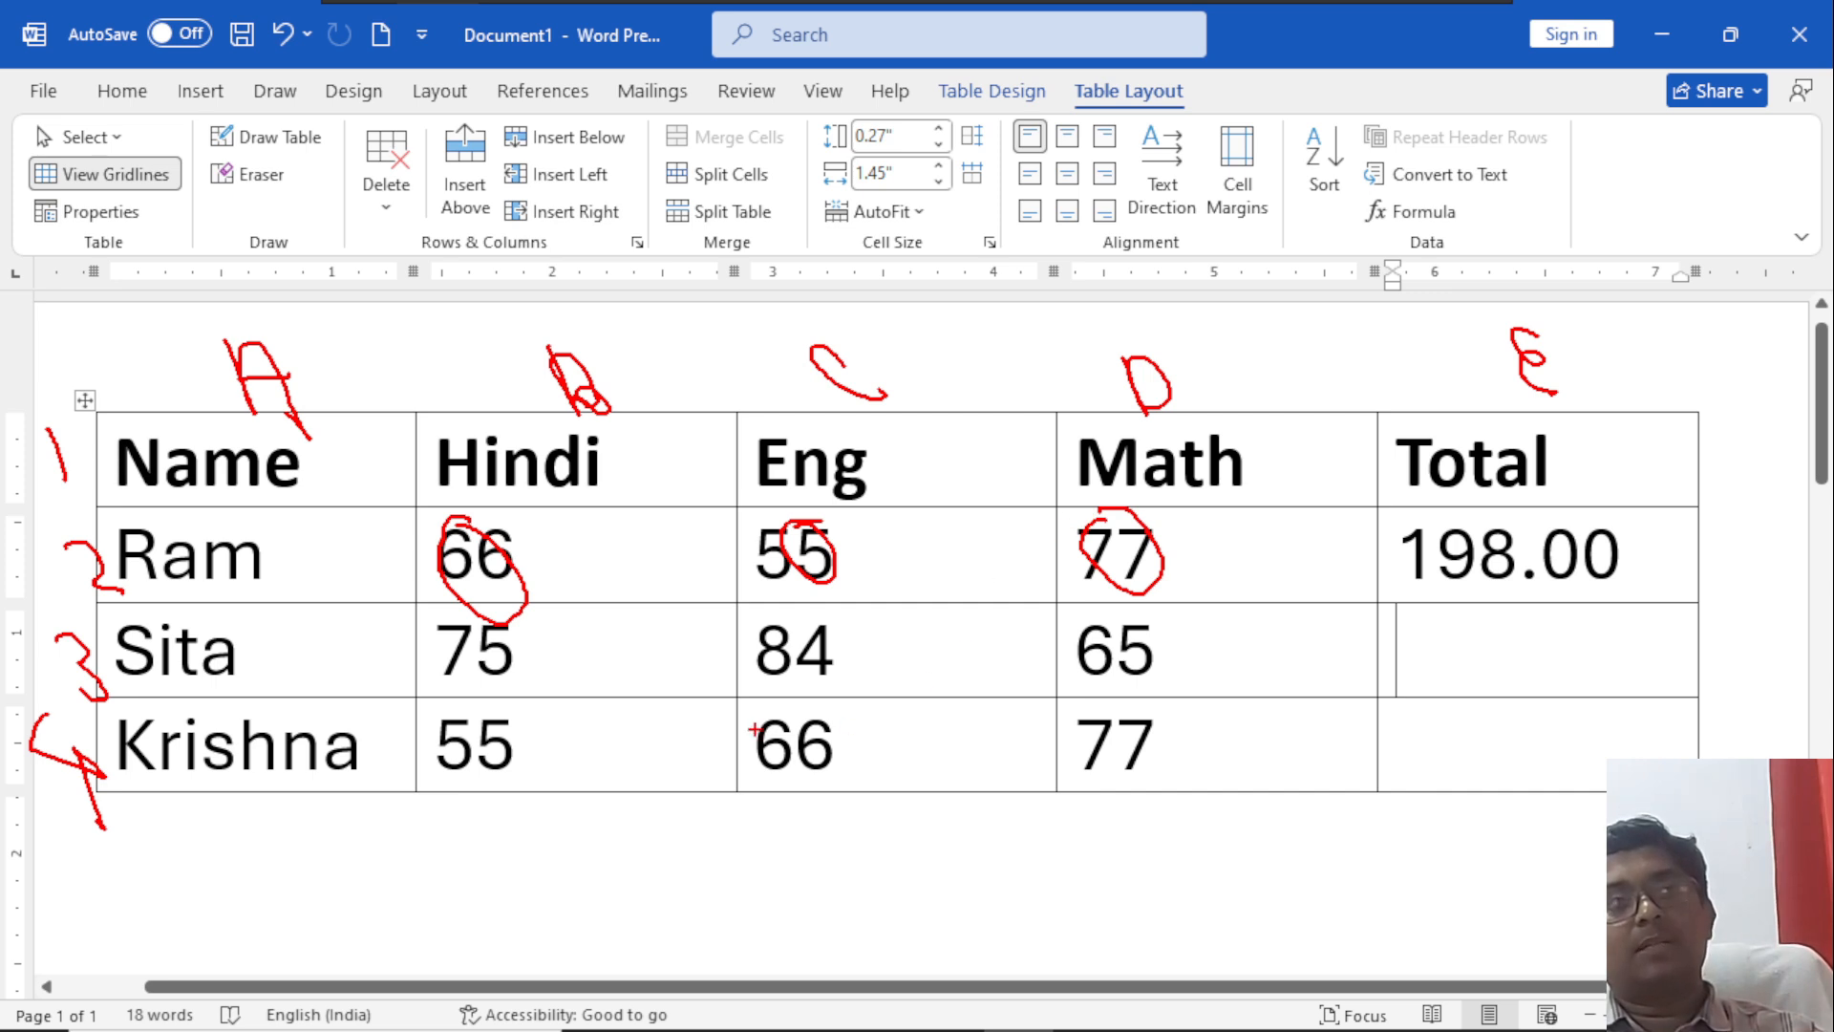
pyautogui.moveTo(566, 521)
pyautogui.mouseDown()
pyautogui.moveTo(573, 562)
pyautogui.moveTo(603, 570)
pyautogui.moveTo(642, 537)
pyautogui.moveTo(665, 552)
pyautogui.mouseUp()
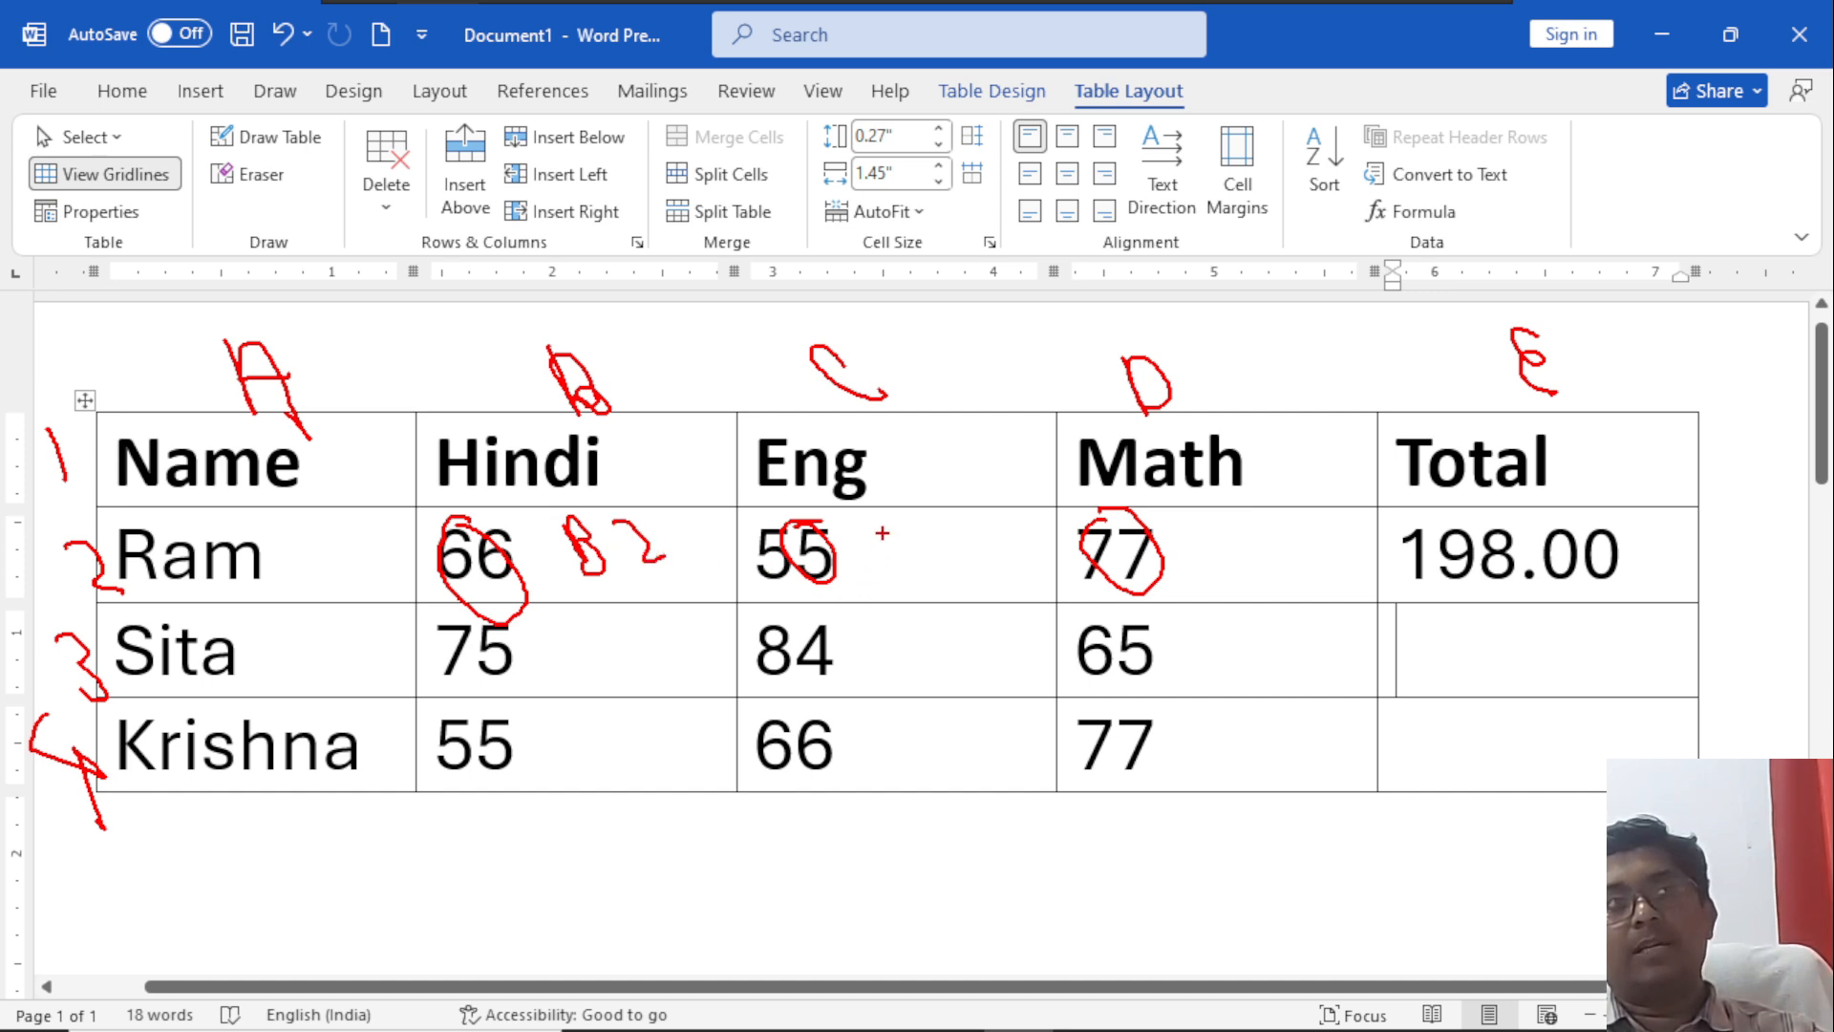
pyautogui.moveTo(896, 529); pyautogui.dragTo(960, 571)
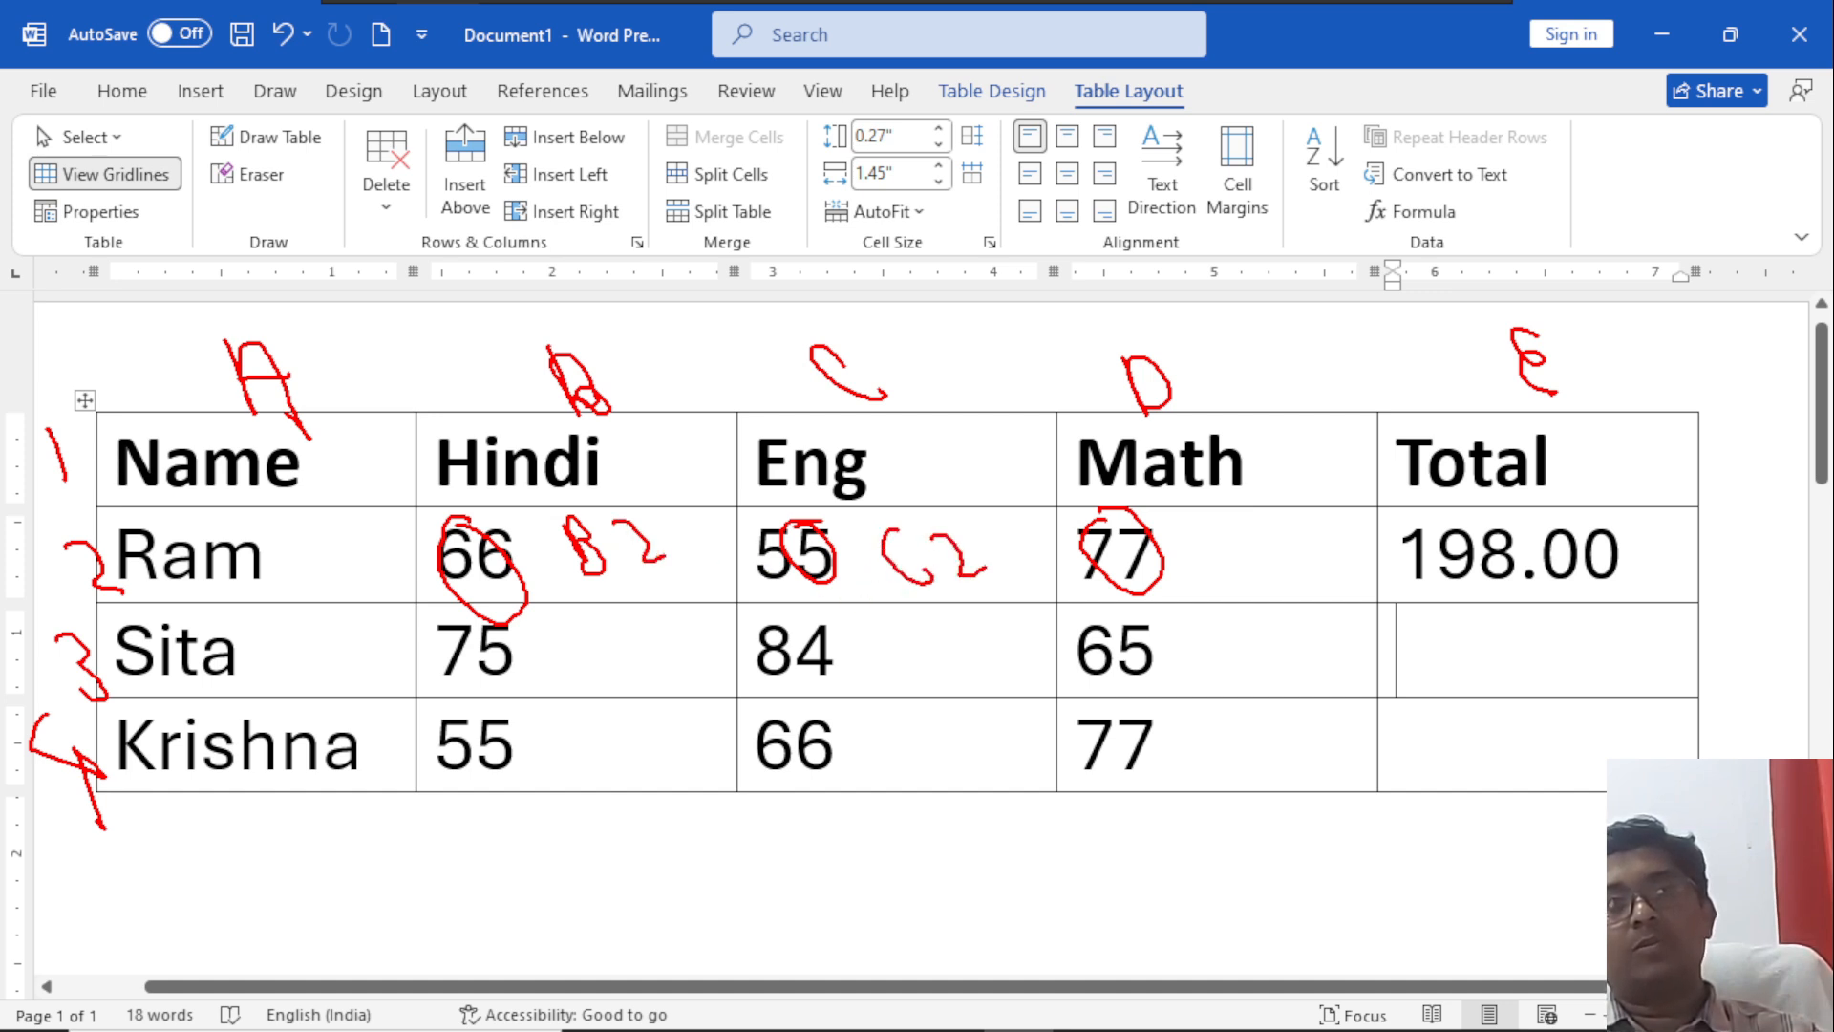
pyautogui.moveTo(1195, 520)
pyautogui.mouseDown()
pyautogui.moveTo(1225, 575)
pyautogui.moveTo(1283, 559)
pyautogui.mouseUp()
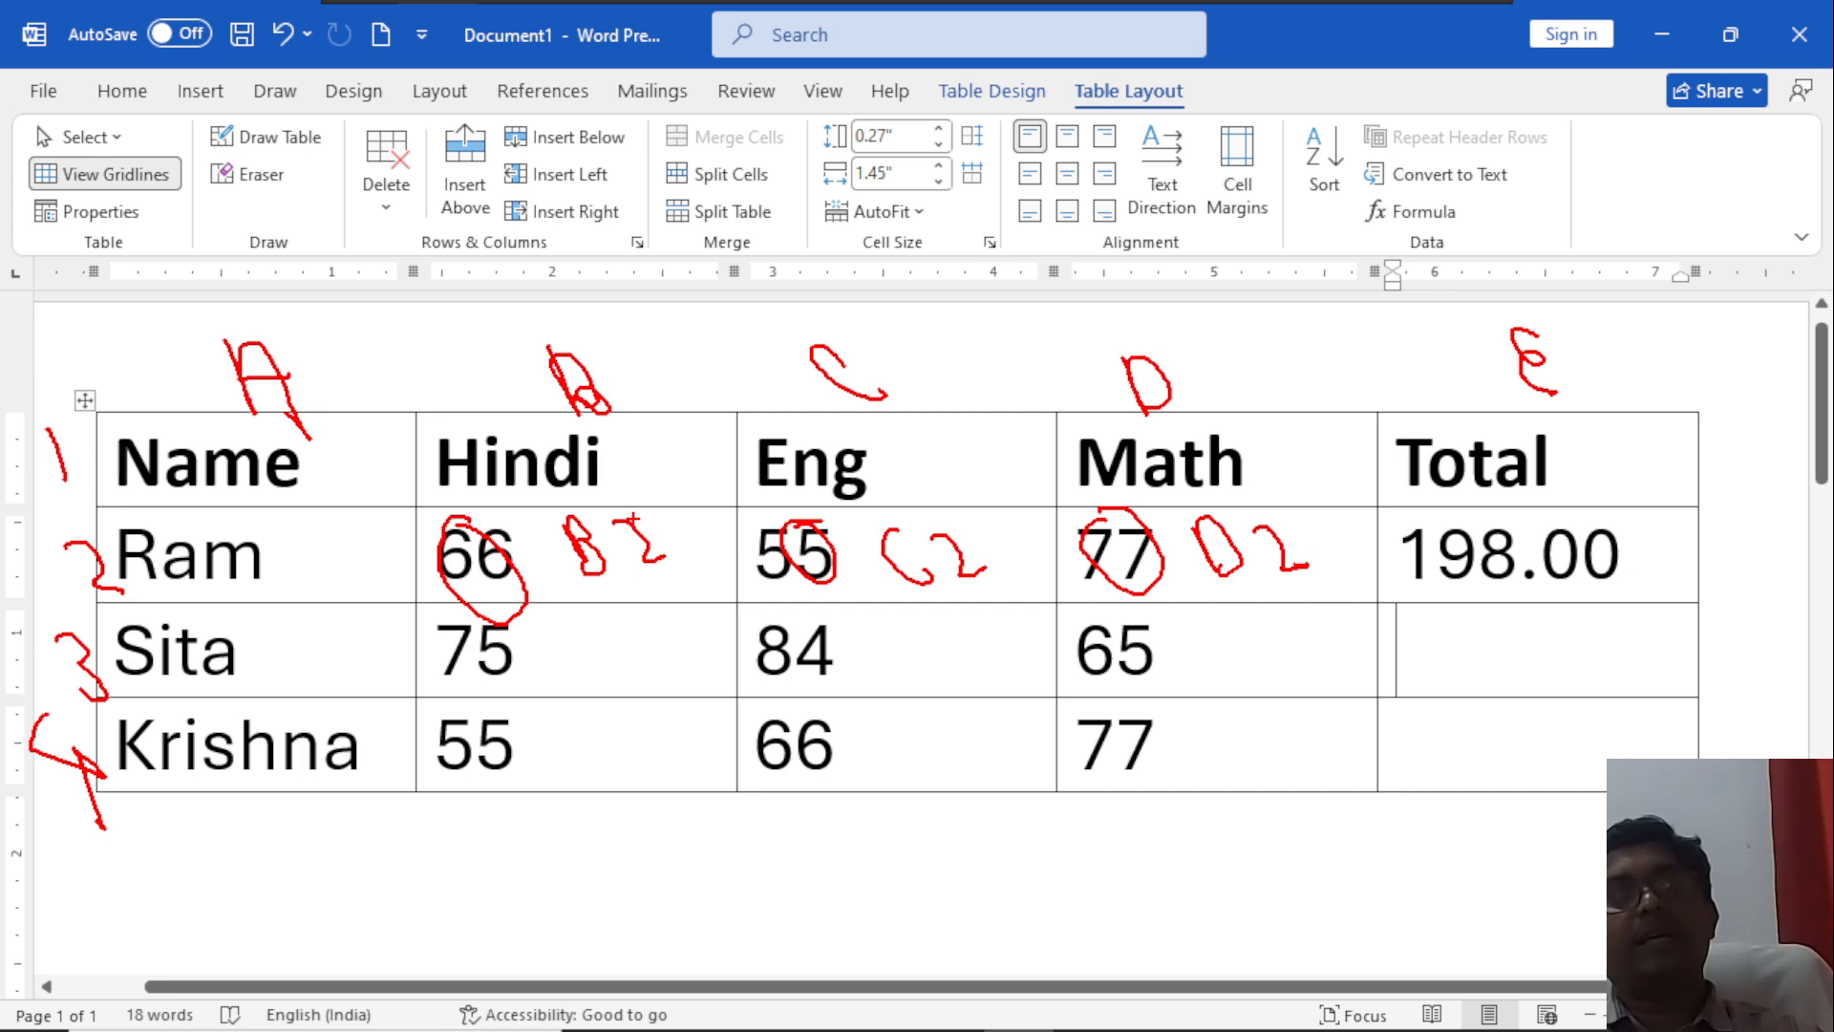
# Handwrite the formula =Sum(B2,C2,D2) as an annotation at the table's lower edge.
pyautogui.moveTo(827, 819)
pyautogui.mouseDown()
pyautogui.moveTo(895, 835)
pyautogui.moveTo(993, 812)
pyautogui.moveTo(1144, 819)
pyautogui.mouseUp()
pyautogui.moveTo(1151, 749); pyautogui.dragTo(1226, 847)
pyautogui.moveTo(1206, 754)
pyautogui.mouseDown()
pyautogui.moveTo(1219, 811)
pyautogui.moveTo(1242, 788)
pyautogui.moveTo(1280, 807)
pyautogui.moveTo(1347, 785)
pyautogui.moveTo(1384, 834)
pyautogui.mouseUp()
pyautogui.moveTo(1396, 728)
pyautogui.mouseDown()
pyautogui.moveTo(1421, 776)
pyautogui.moveTo(1500, 758)
pyautogui.moveTo(1547, 776)
pyautogui.mouseUp()
pyautogui.moveTo(1536, 676)
pyautogui.mouseDown()
pyautogui.moveTo(1546, 730)
pyautogui.moveTo(1661, 704)
pyautogui.moveTo(1687, 756)
pyautogui.mouseUp()
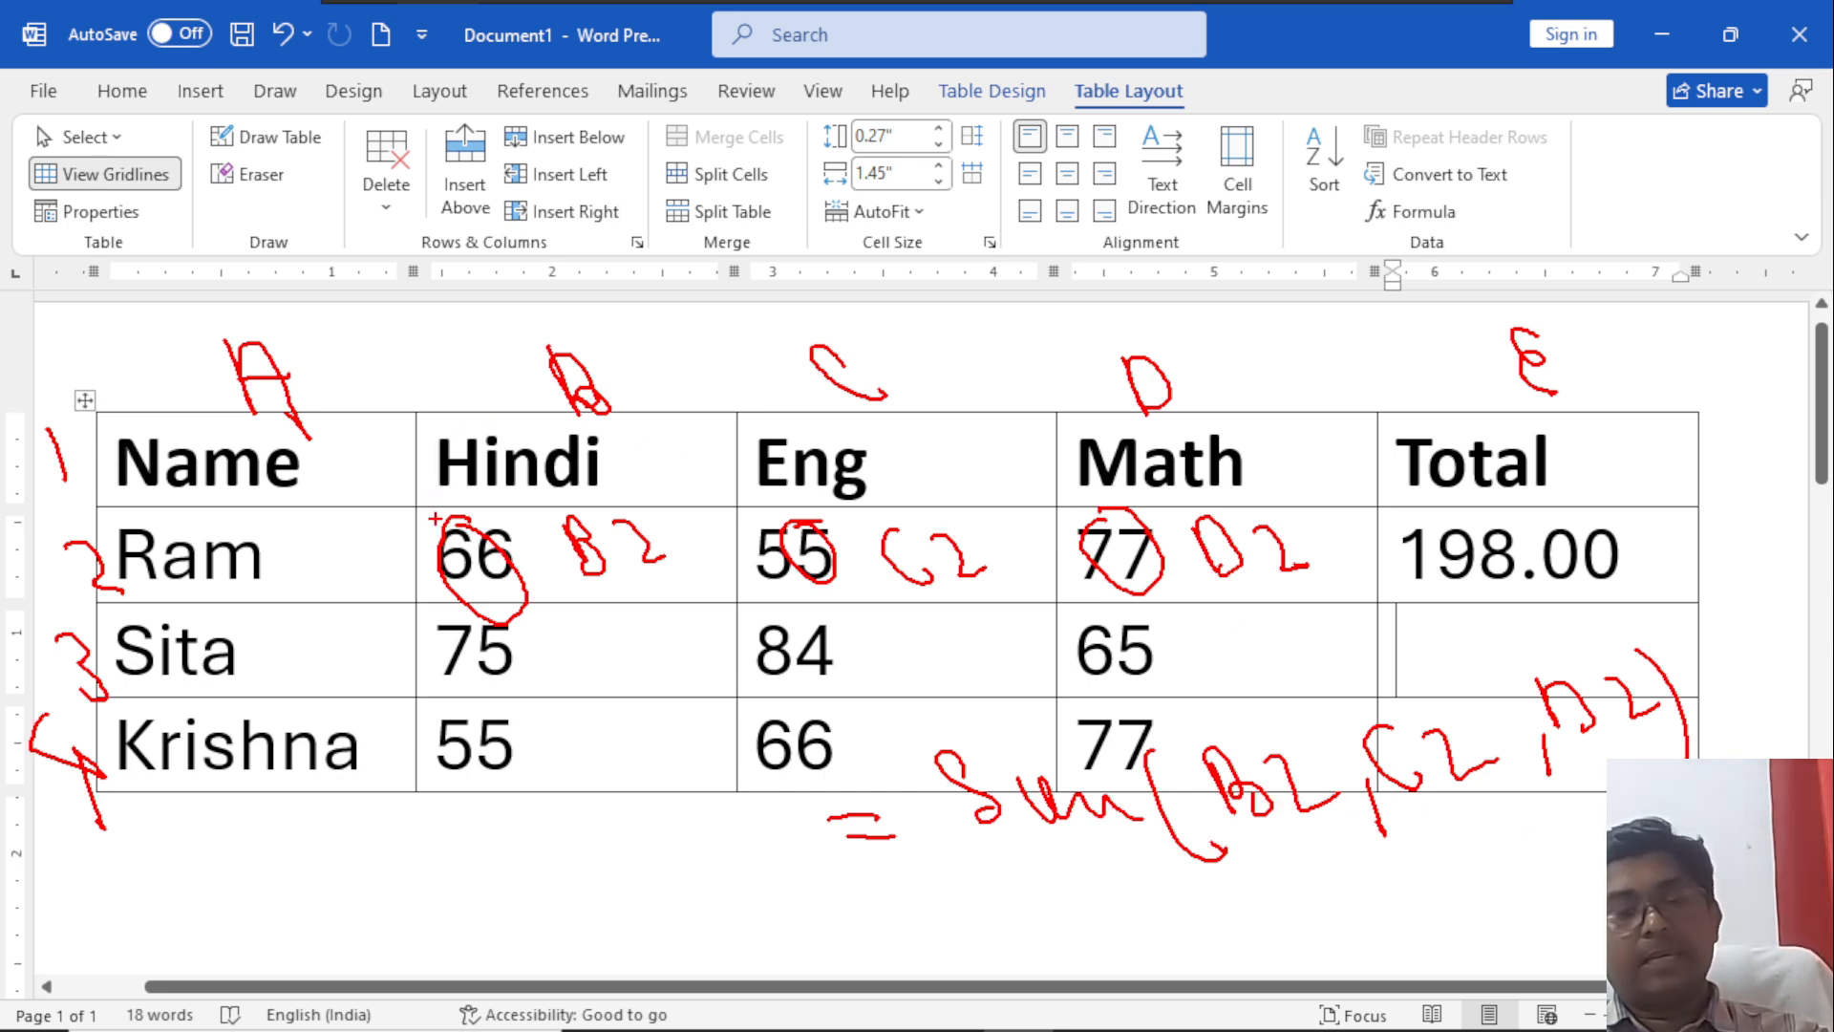
# Draw an annotation box around the first student's three marks and write an underlined "1 to 5" below the table.
pyautogui.moveTo(411, 505)
pyautogui.mouseDown()
pyautogui.moveTo(435, 553)
pyautogui.moveTo(683, 647)
pyautogui.moveTo(1150, 655)
pyautogui.moveTo(1259, 603)
pyautogui.moveTo(1324, 605)
pyautogui.mouseUp()
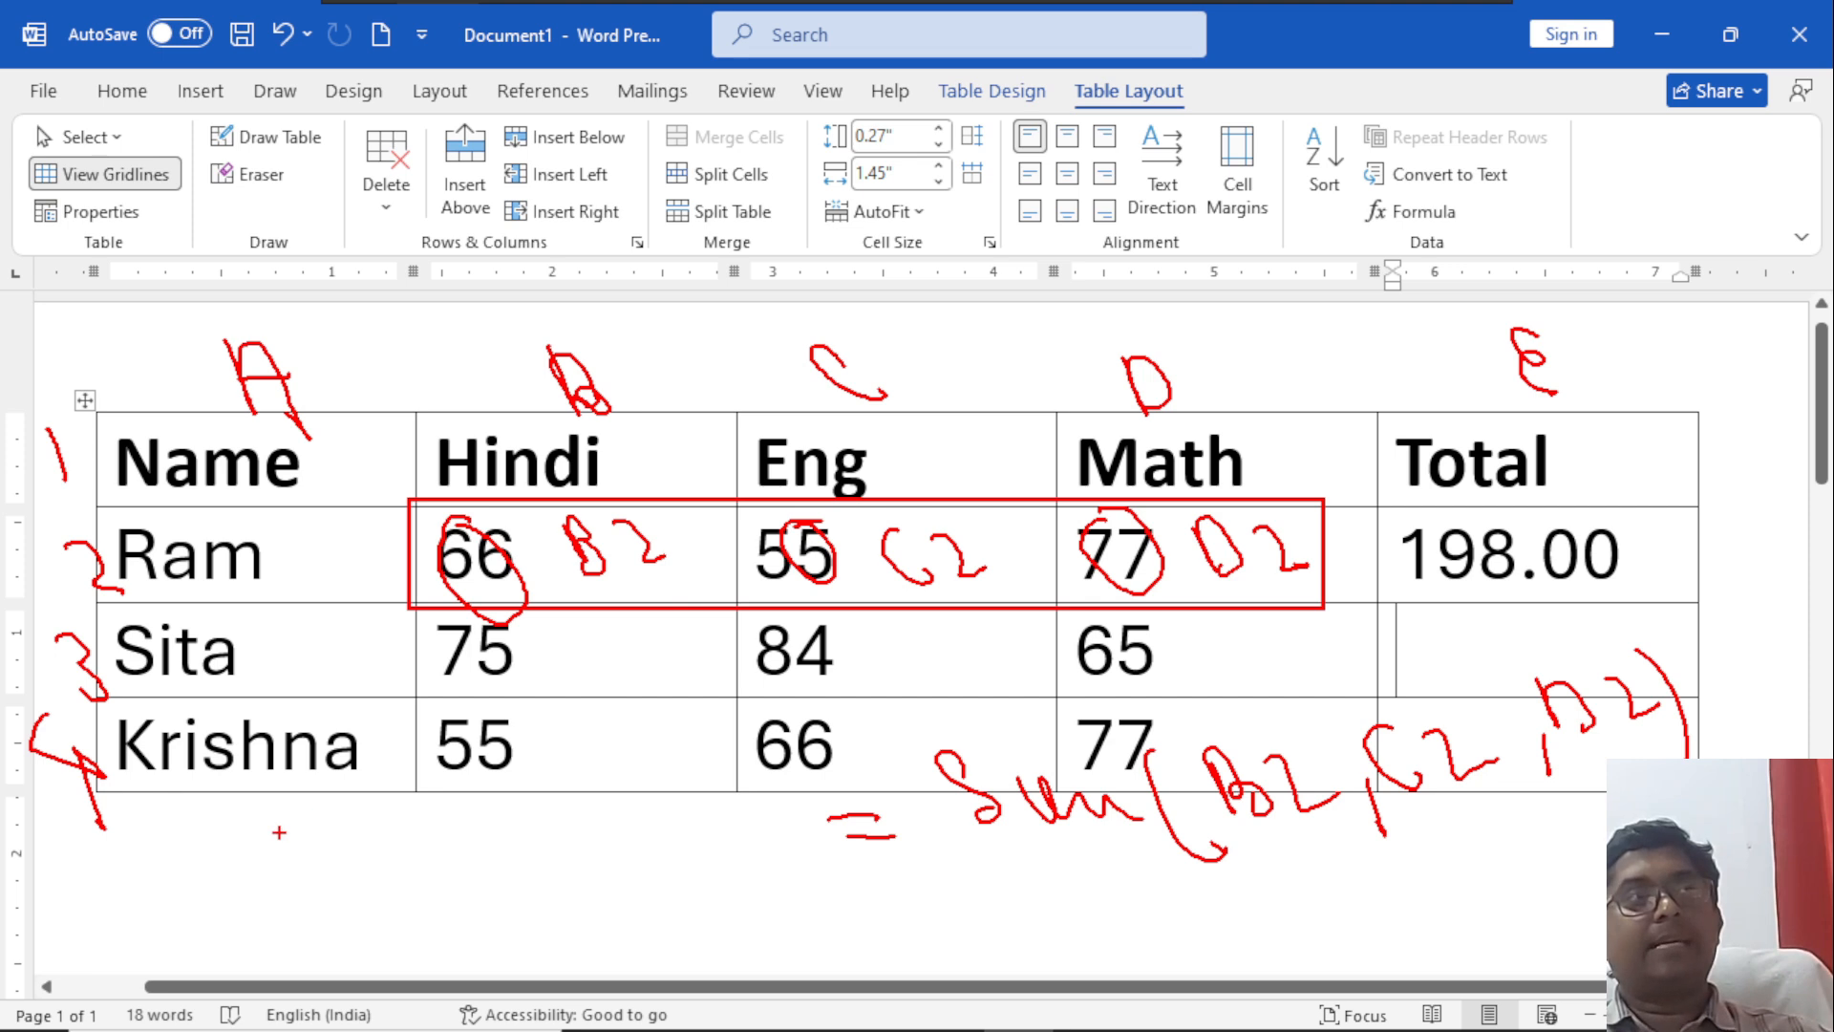
pyautogui.moveTo(166, 841); pyautogui.dragTo(198, 901)
pyautogui.moveTo(217, 827); pyautogui.dragTo(246, 889)
pyautogui.moveTo(287, 830)
pyautogui.mouseDown()
pyautogui.moveTo(356, 846)
pyautogui.moveTo(351, 869)
pyautogui.mouseUp()
pyautogui.moveTo(300, 810); pyautogui.dragTo(342, 795)
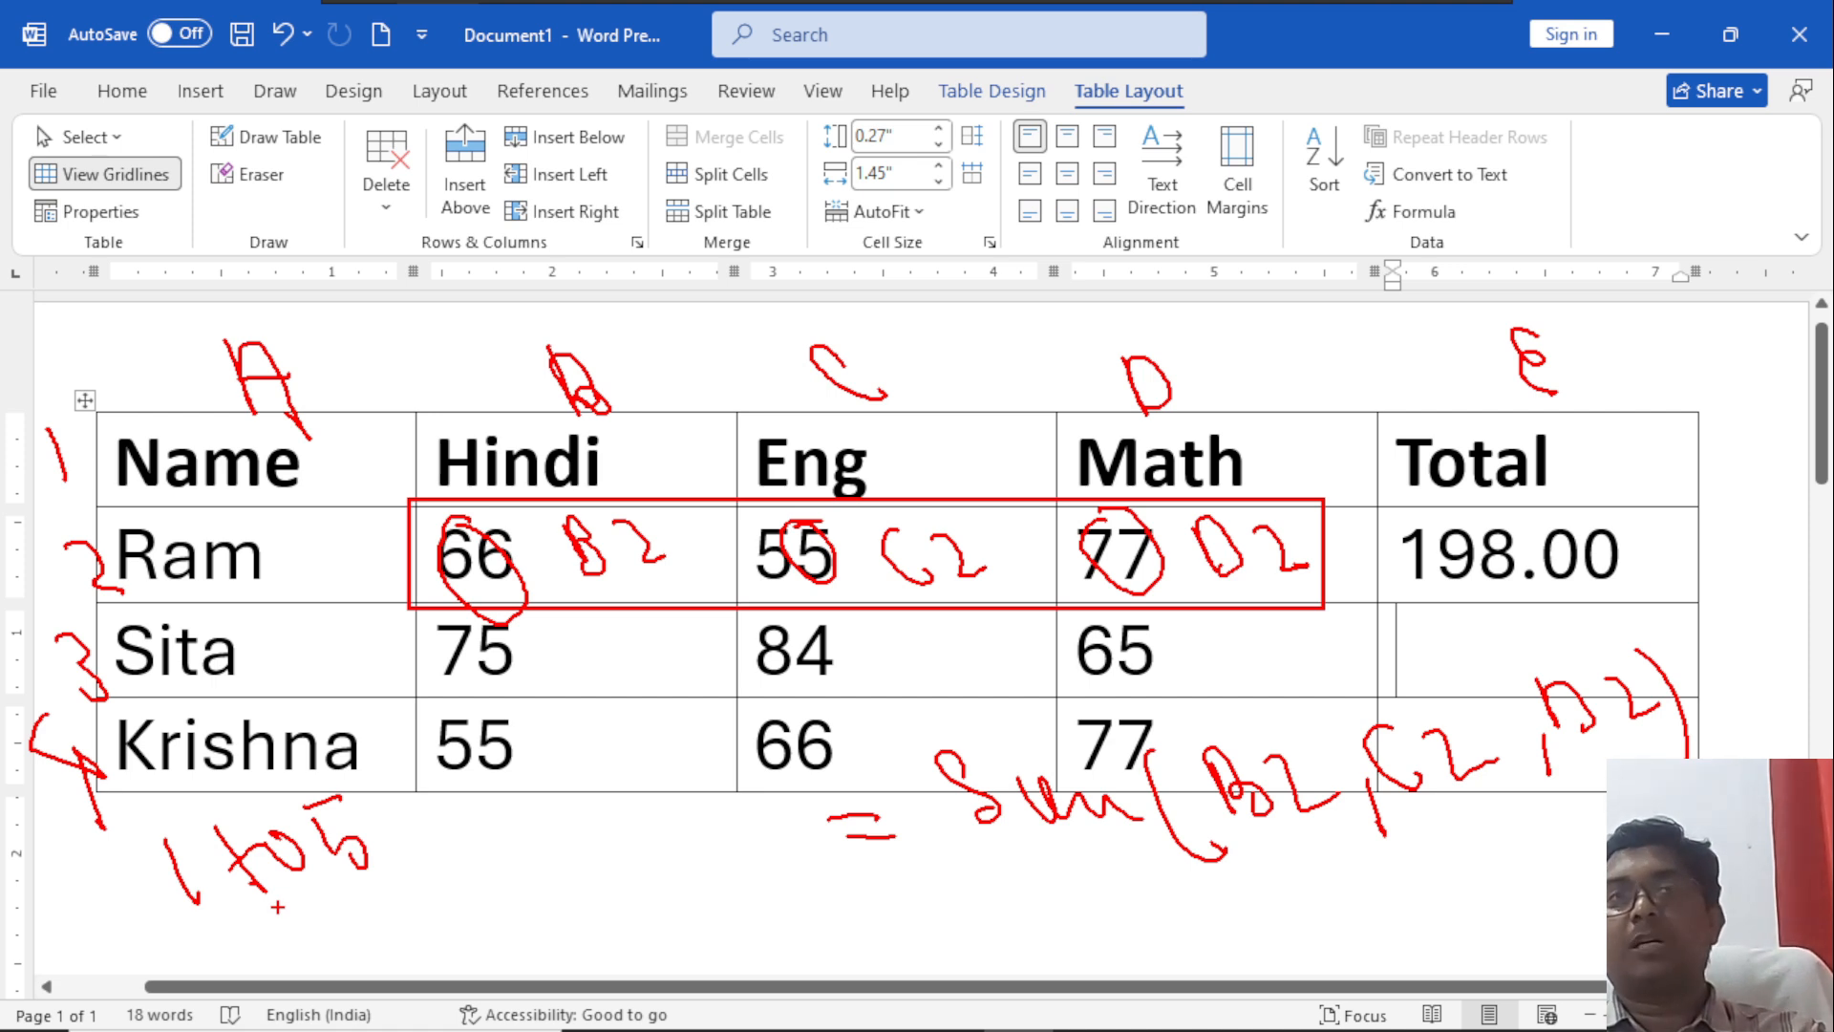
pyautogui.moveTo(265, 899); pyautogui.dragTo(366, 877)
pyautogui.moveTo(326, 913); pyautogui.dragTo(379, 902)
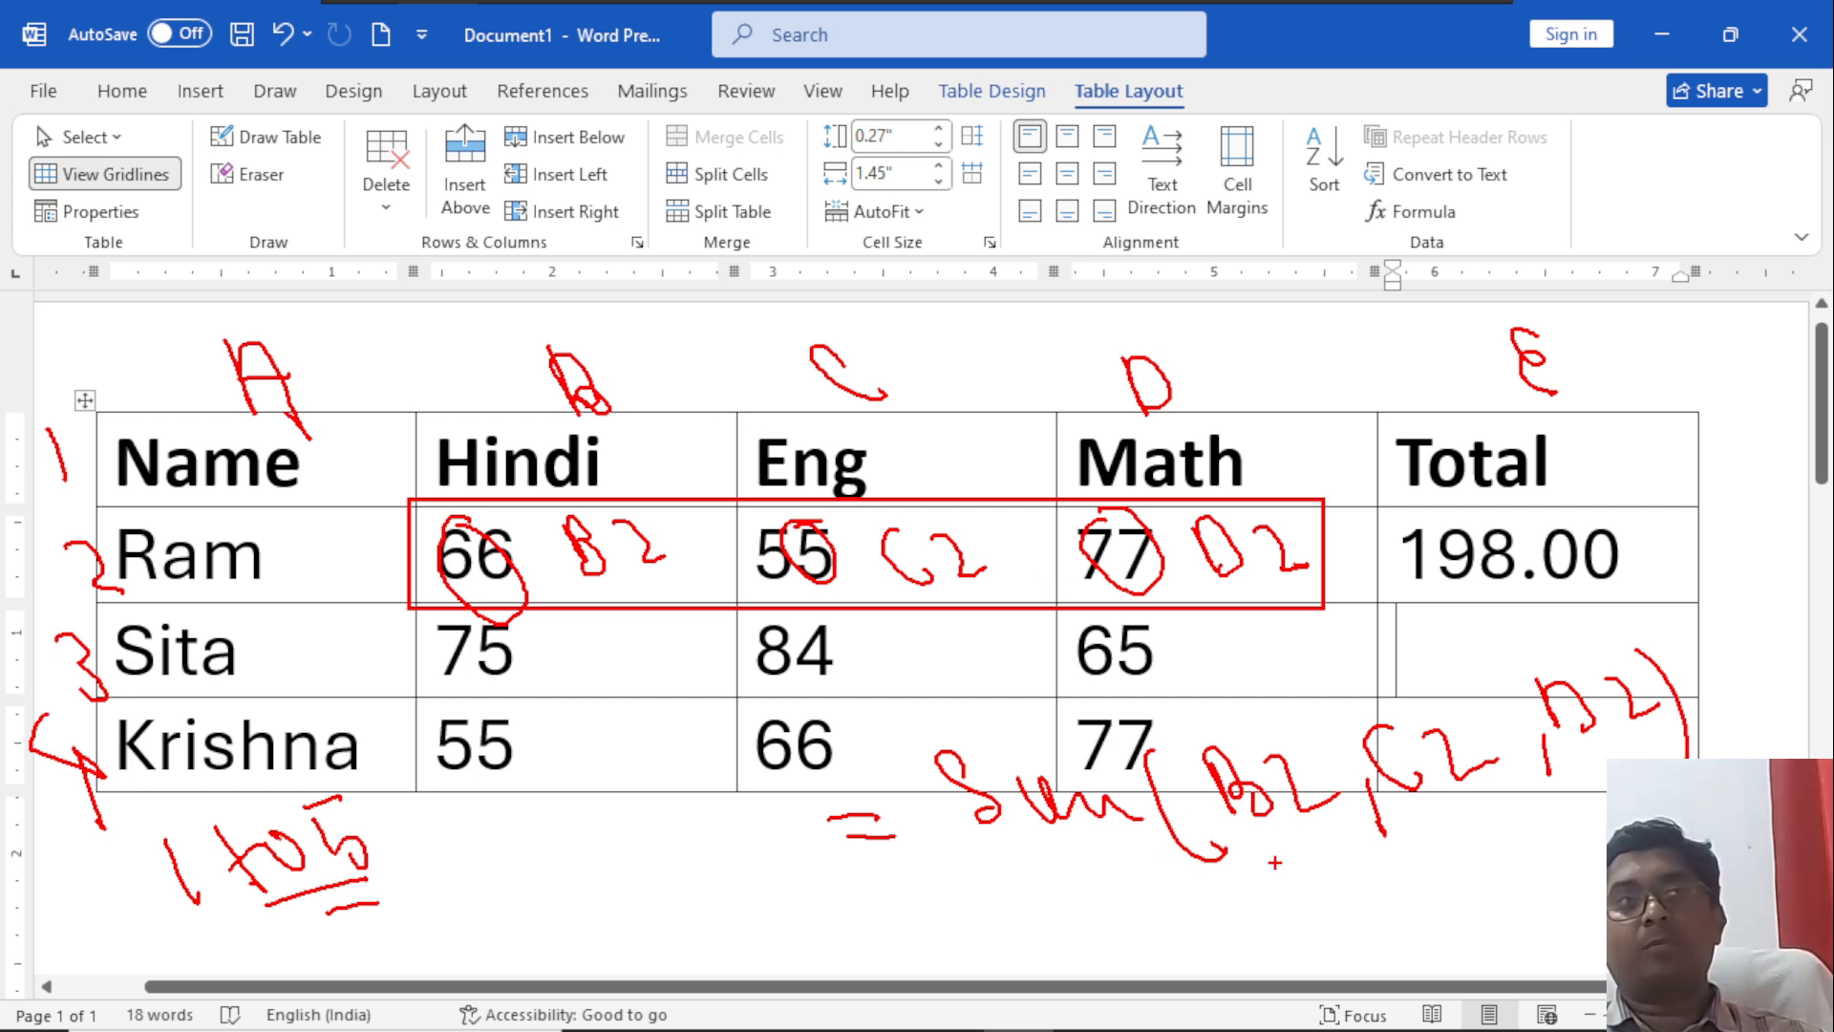
# Handwrite the range form (B2:D2) beneath the Sum annotation, adding an equals sign and emphasis underlines.
pyautogui.moveTo(1282, 859)
pyautogui.mouseDown()
pyautogui.moveTo(1291, 915)
pyautogui.moveTo(1333, 908)
pyautogui.moveTo(1347, 873)
pyautogui.moveTo(1385, 881)
pyautogui.moveTo(1419, 843)
pyautogui.moveTo(1451, 884)
pyautogui.moveTo(1490, 883)
pyautogui.mouseUp()
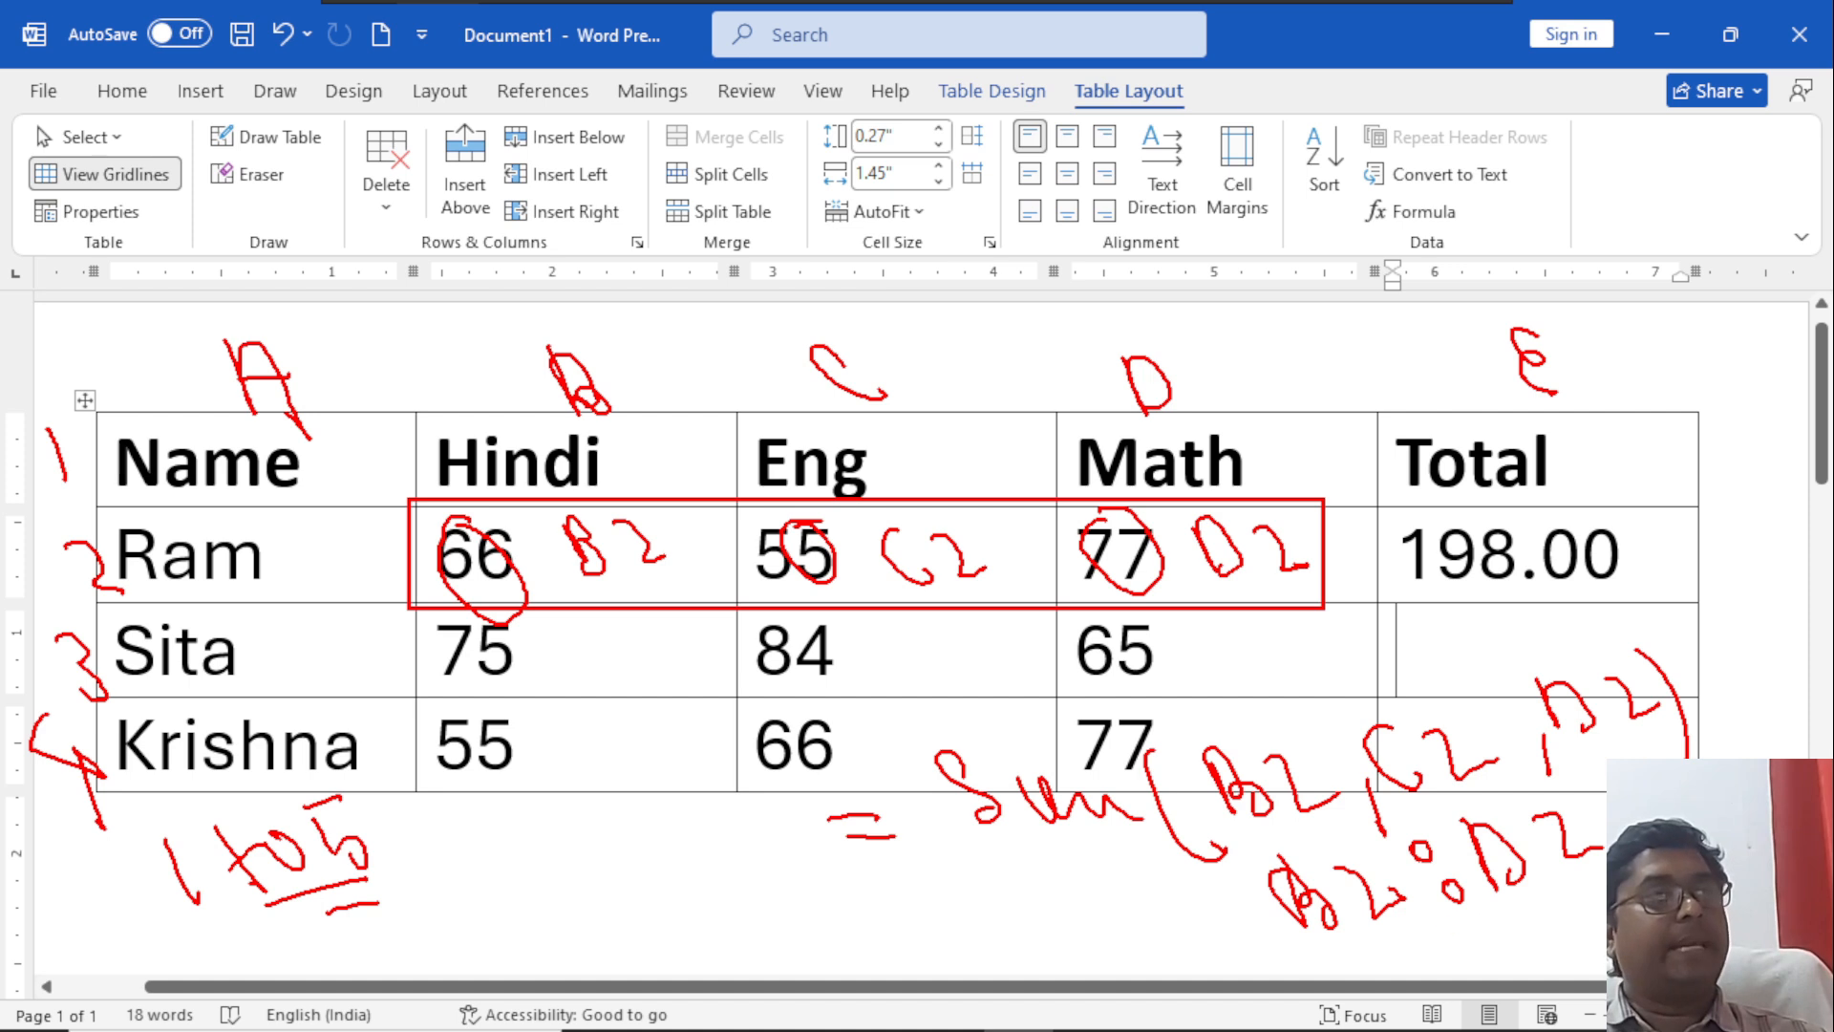
pyautogui.moveTo(1459, 933); pyautogui.dragTo(1494, 940)
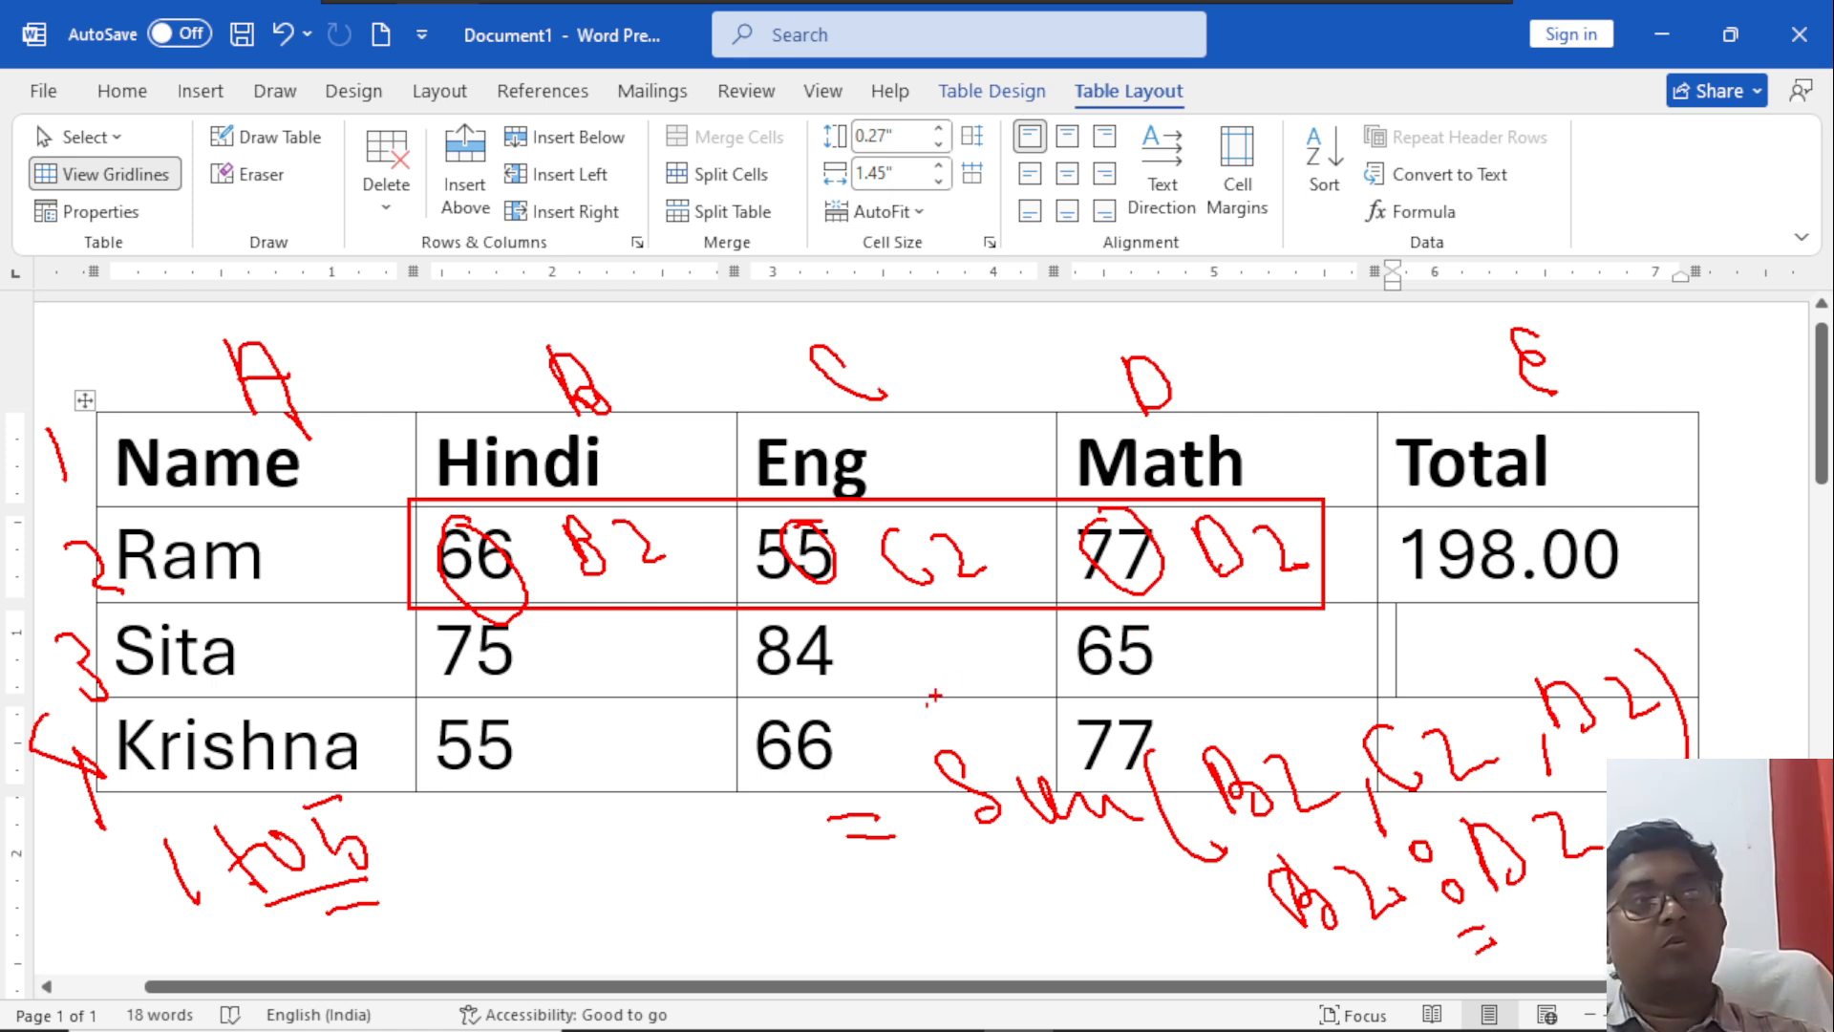
pyautogui.moveTo(1192, 879)
pyautogui.mouseDown()
pyautogui.moveTo(1203, 938)
pyautogui.moveTo(1265, 962)
pyautogui.mouseUp()
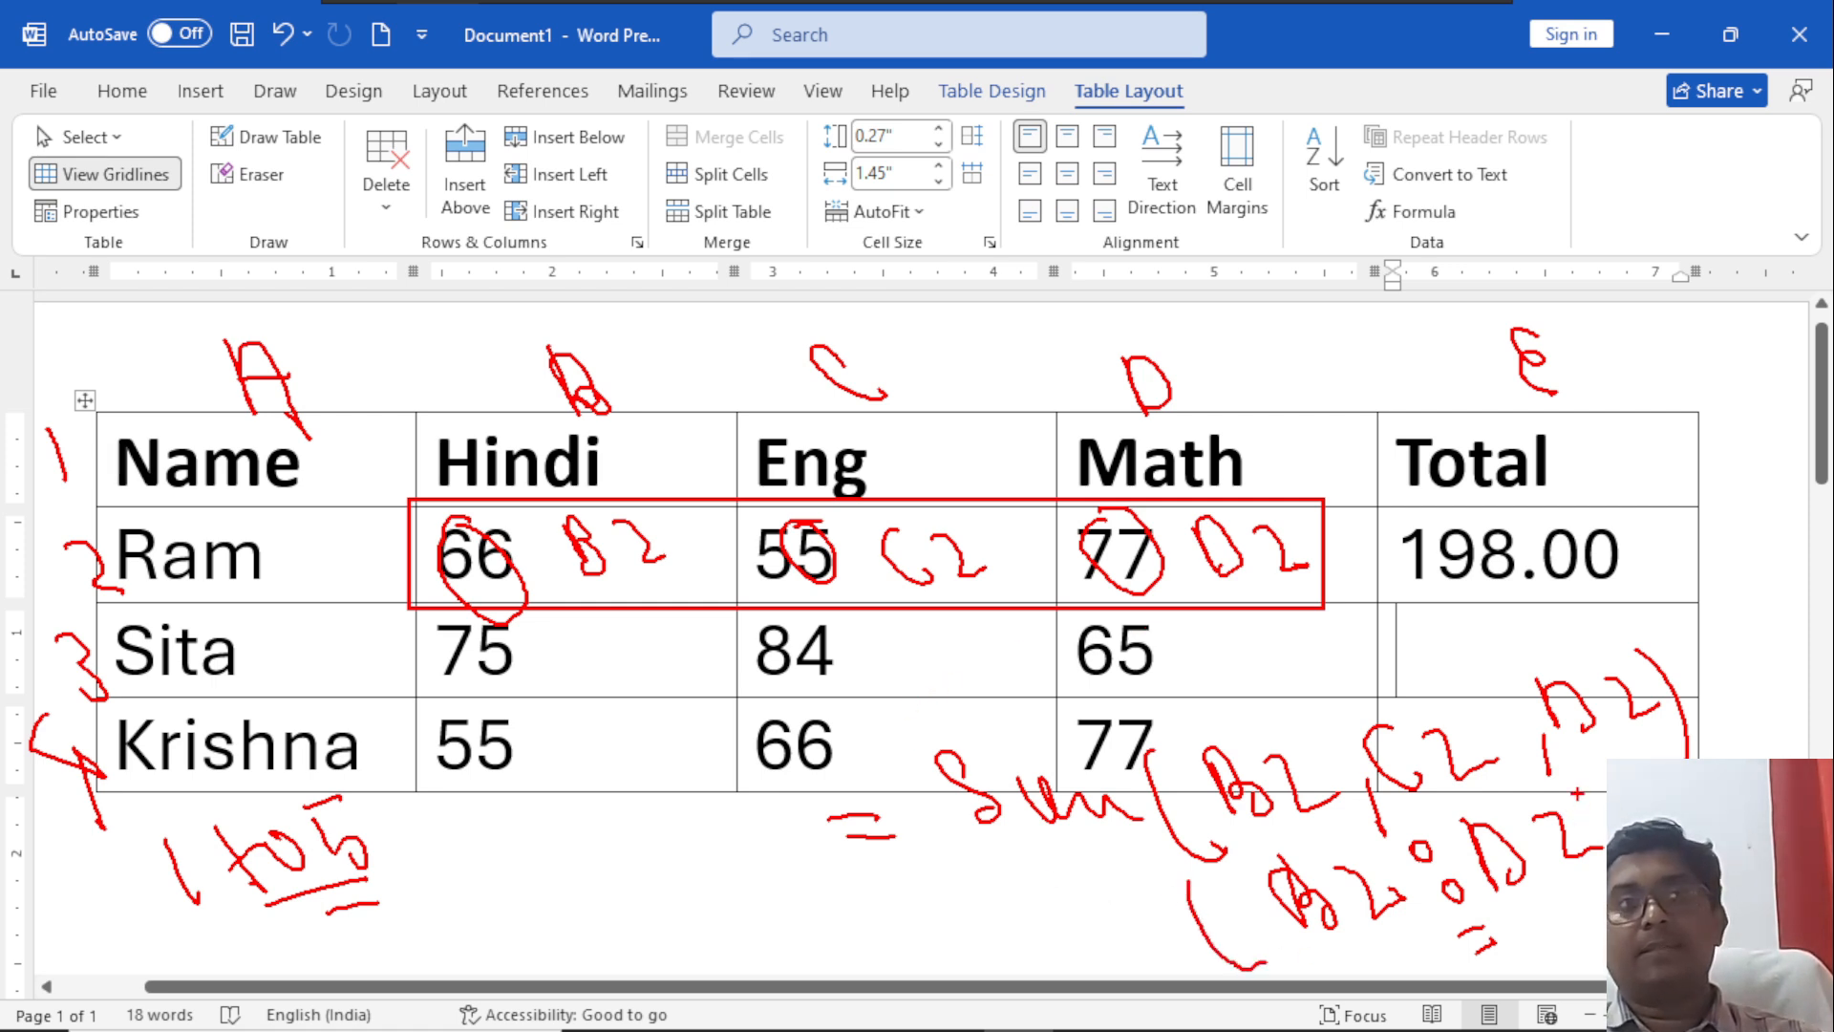
pyautogui.moveTo(1033, 874); pyautogui.dragTo(1112, 869)
pyautogui.moveTo(1108, 944)
pyautogui.mouseDown()
pyautogui.moveTo(1136, 934)
pyautogui.moveTo(1136, 949)
pyautogui.mouseUp()
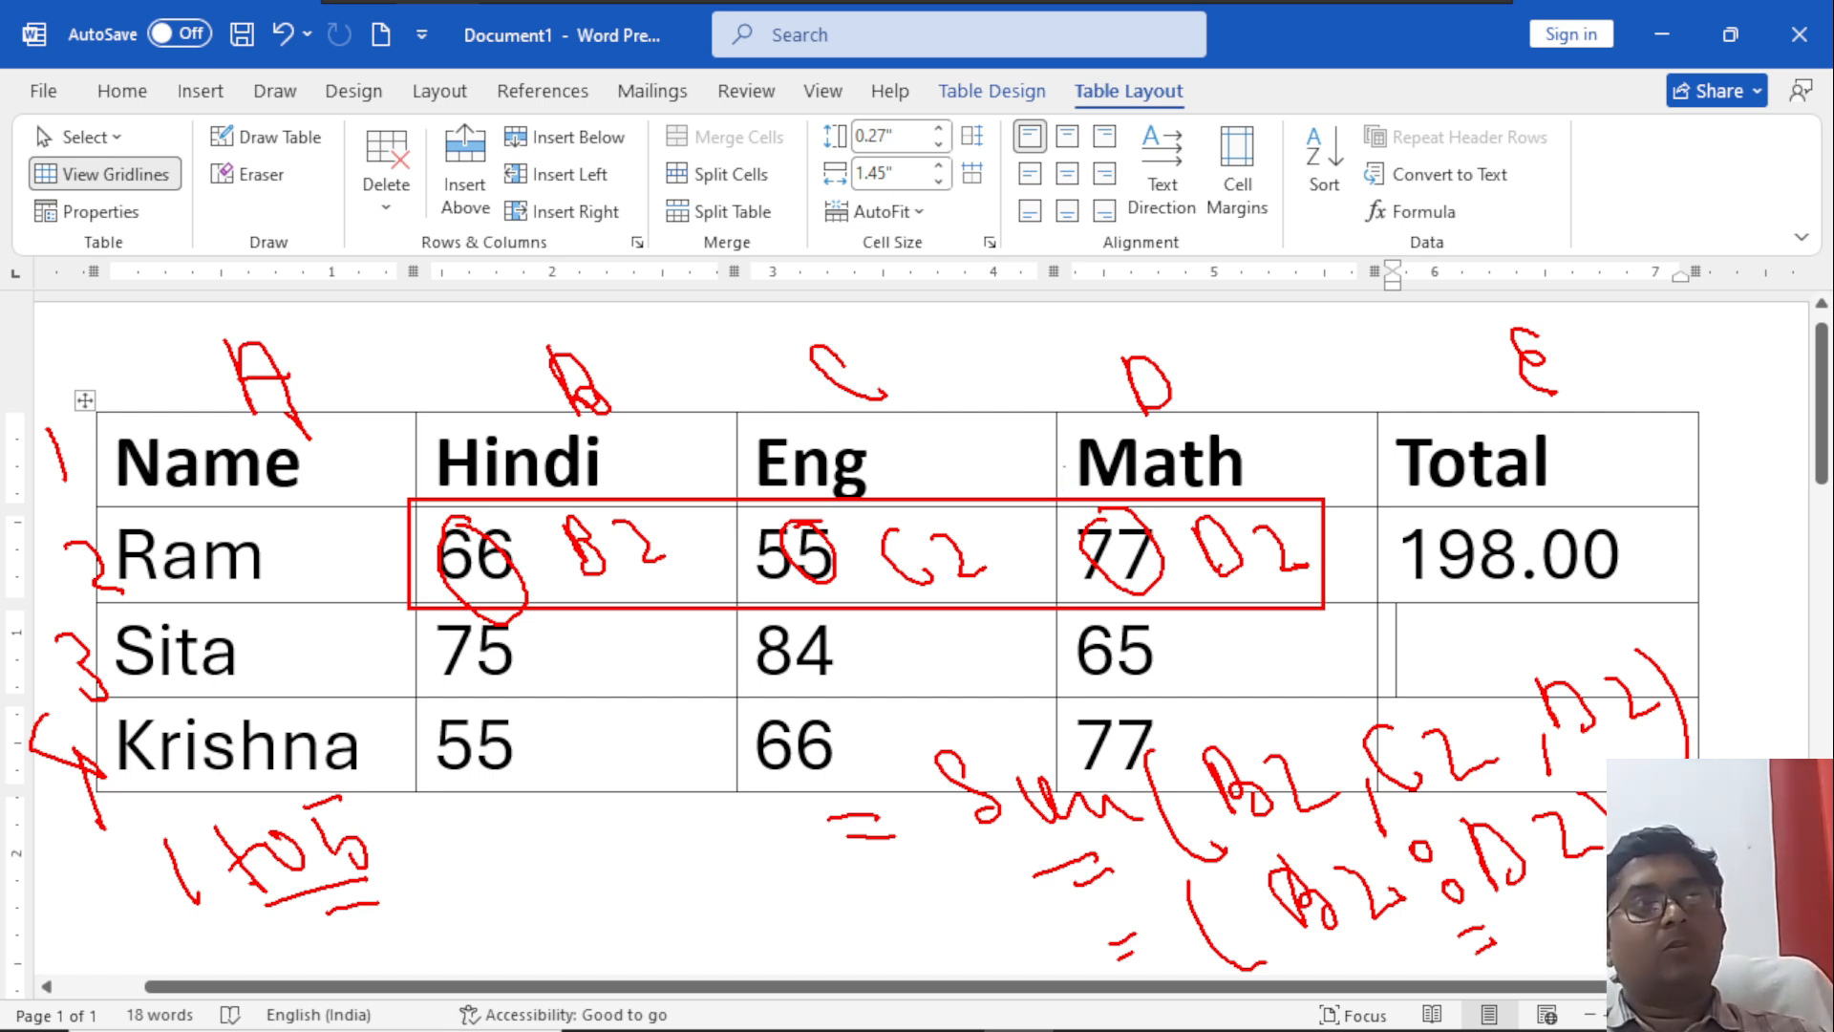
# Handwrite the row-column reference R1 C2 above the table and underline its row and column parts.
pyautogui.moveTo(915, 204); pyautogui.dragTo(943, 283)
pyautogui.moveTo(914, 205); pyautogui.dragTo(1016, 261)
pyautogui.moveTo(1223, 164)
pyautogui.mouseDown()
pyautogui.moveTo(1177, 191)
pyautogui.moveTo(1261, 229)
pyautogui.mouseUp()
pyautogui.moveTo(1066, 221); pyautogui.dragTo(1103, 301)
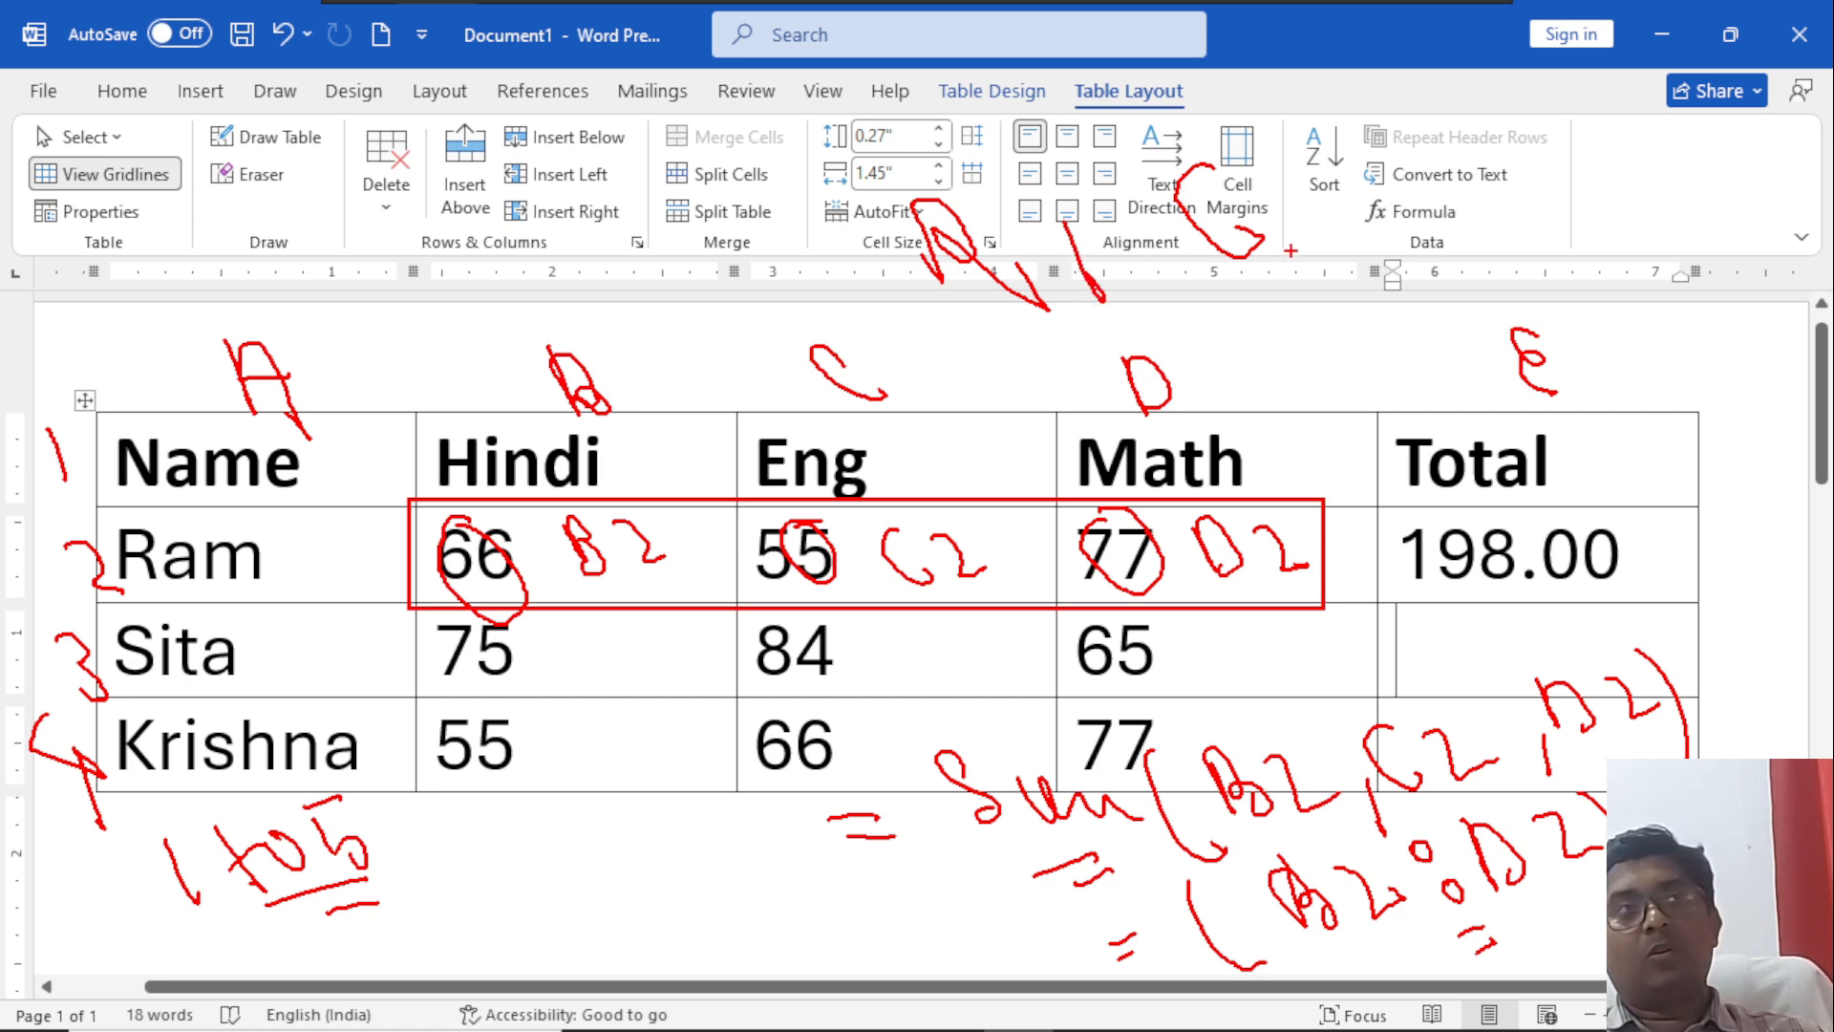
pyautogui.moveTo(1255, 184); pyautogui.dragTo(1354, 226)
pyautogui.moveTo(1065, 337); pyautogui.dragTo(1323, 294)
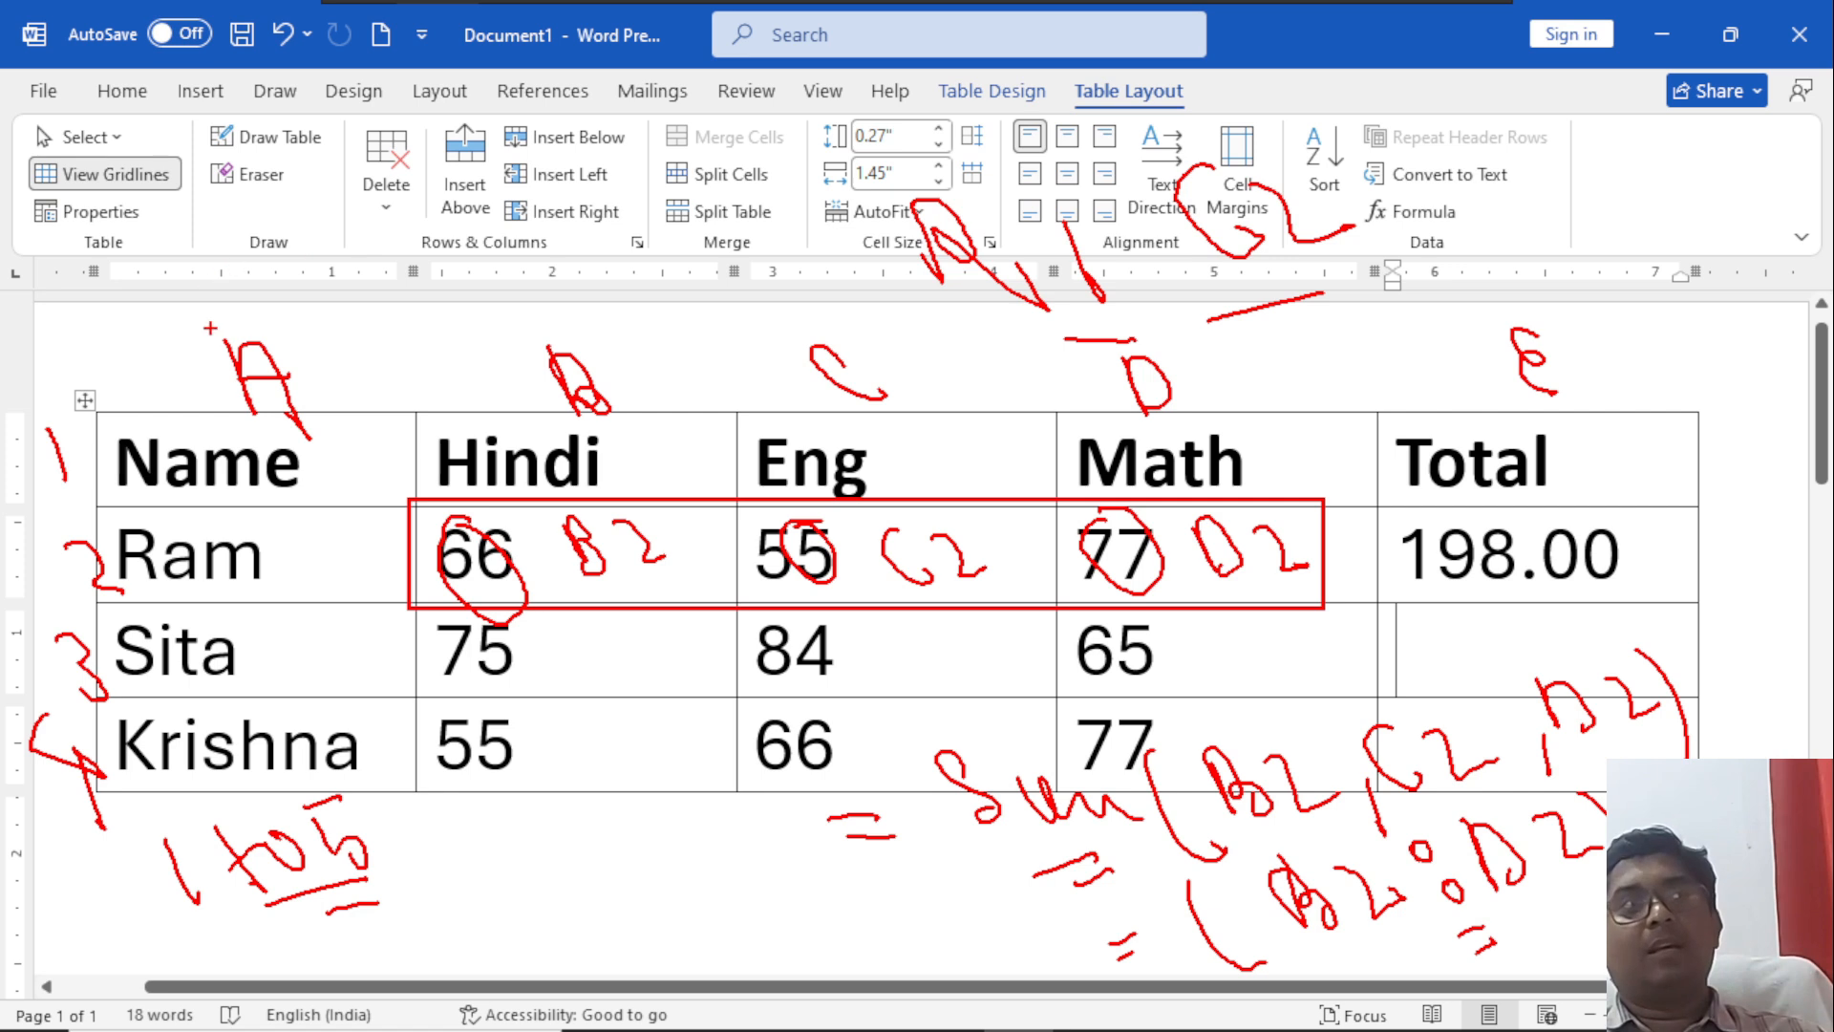
# Mark the Name header cell as the meeting of row 1 and column A, and handwrite its reference R1C1.
pyautogui.moveTo(75, 457)
pyautogui.mouseDown()
pyautogui.moveTo(250, 495)
pyautogui.moveTo(191, 430)
pyautogui.mouseUp()
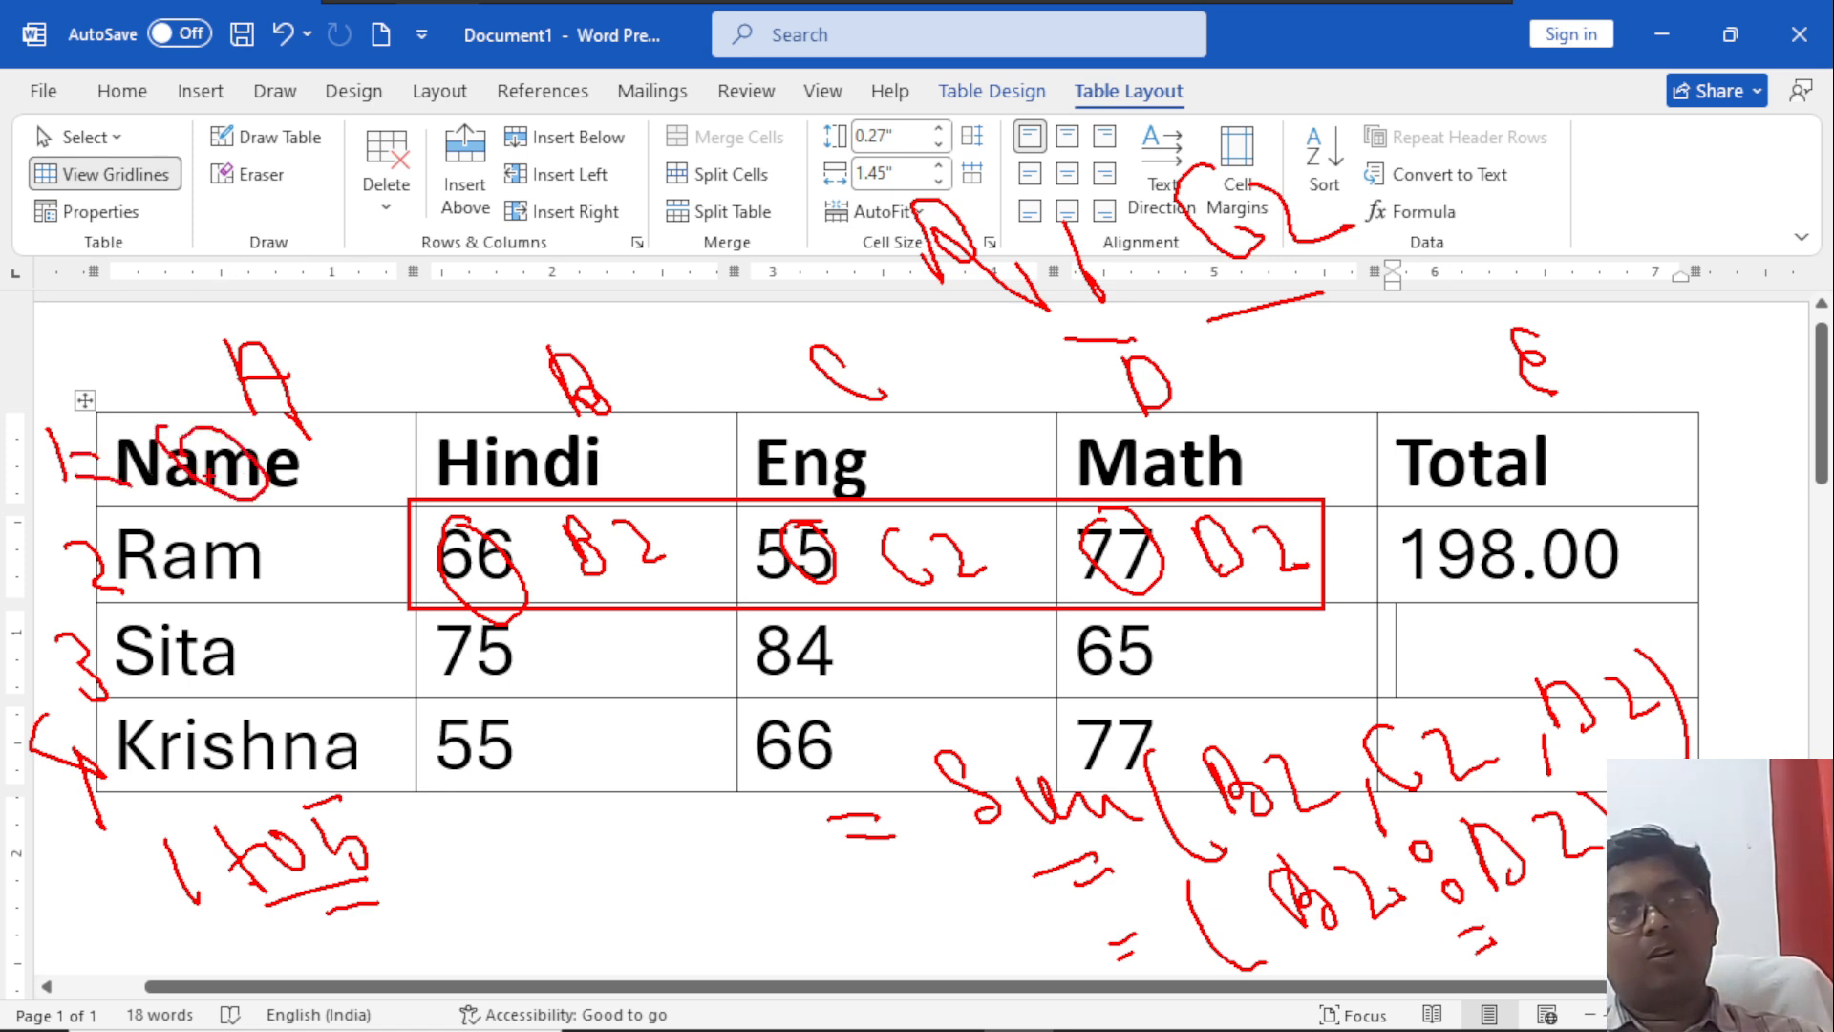
pyautogui.moveTo(296, 330)
pyautogui.mouseDown()
pyautogui.moveTo(387, 487)
pyautogui.moveTo(304, 451)
pyautogui.moveTo(319, 447)
pyautogui.moveTo(309, 460)
pyautogui.mouseUp()
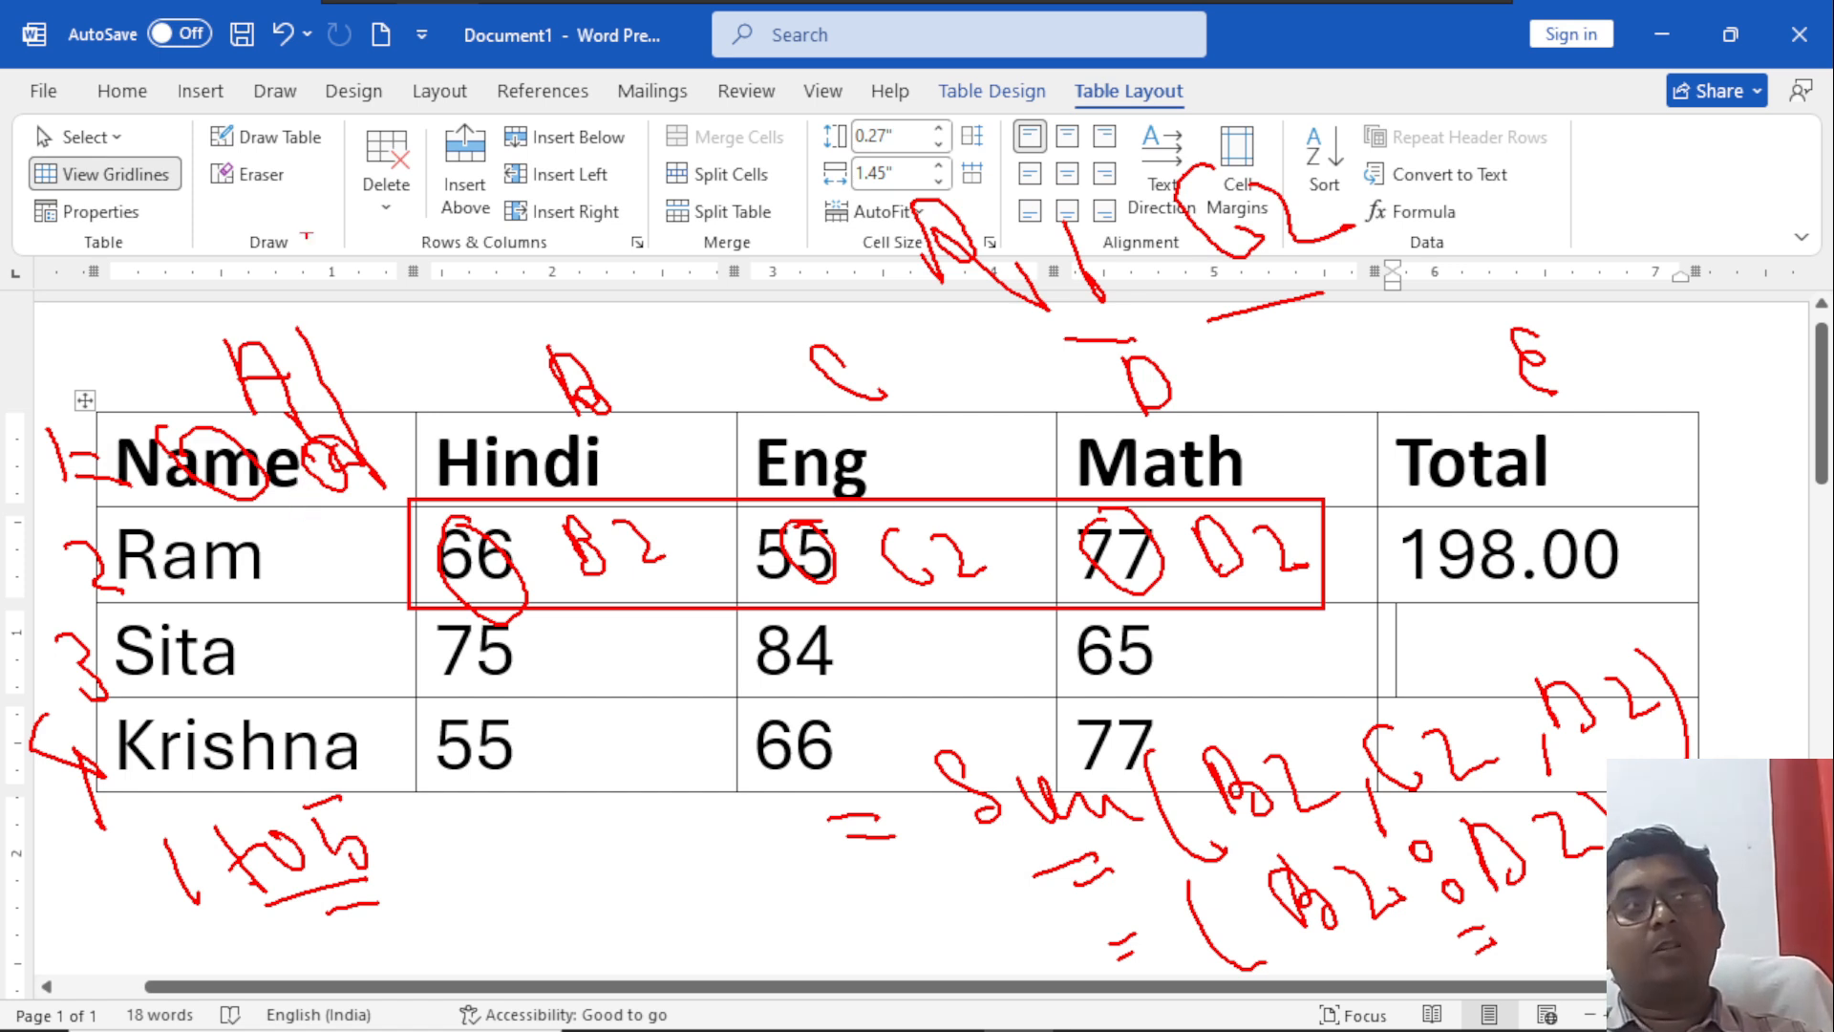
pyautogui.moveTo(279, 174)
pyautogui.mouseDown()
pyautogui.moveTo(301, 251)
pyautogui.moveTo(339, 229)
pyautogui.moveTo(386, 247)
pyautogui.mouseUp()
pyautogui.moveTo(368, 184); pyautogui.dragTo(399, 243)
pyautogui.moveTo(460, 155)
pyautogui.mouseDown()
pyautogui.moveTo(493, 205)
pyautogui.moveTo(537, 222)
pyautogui.mouseUp()
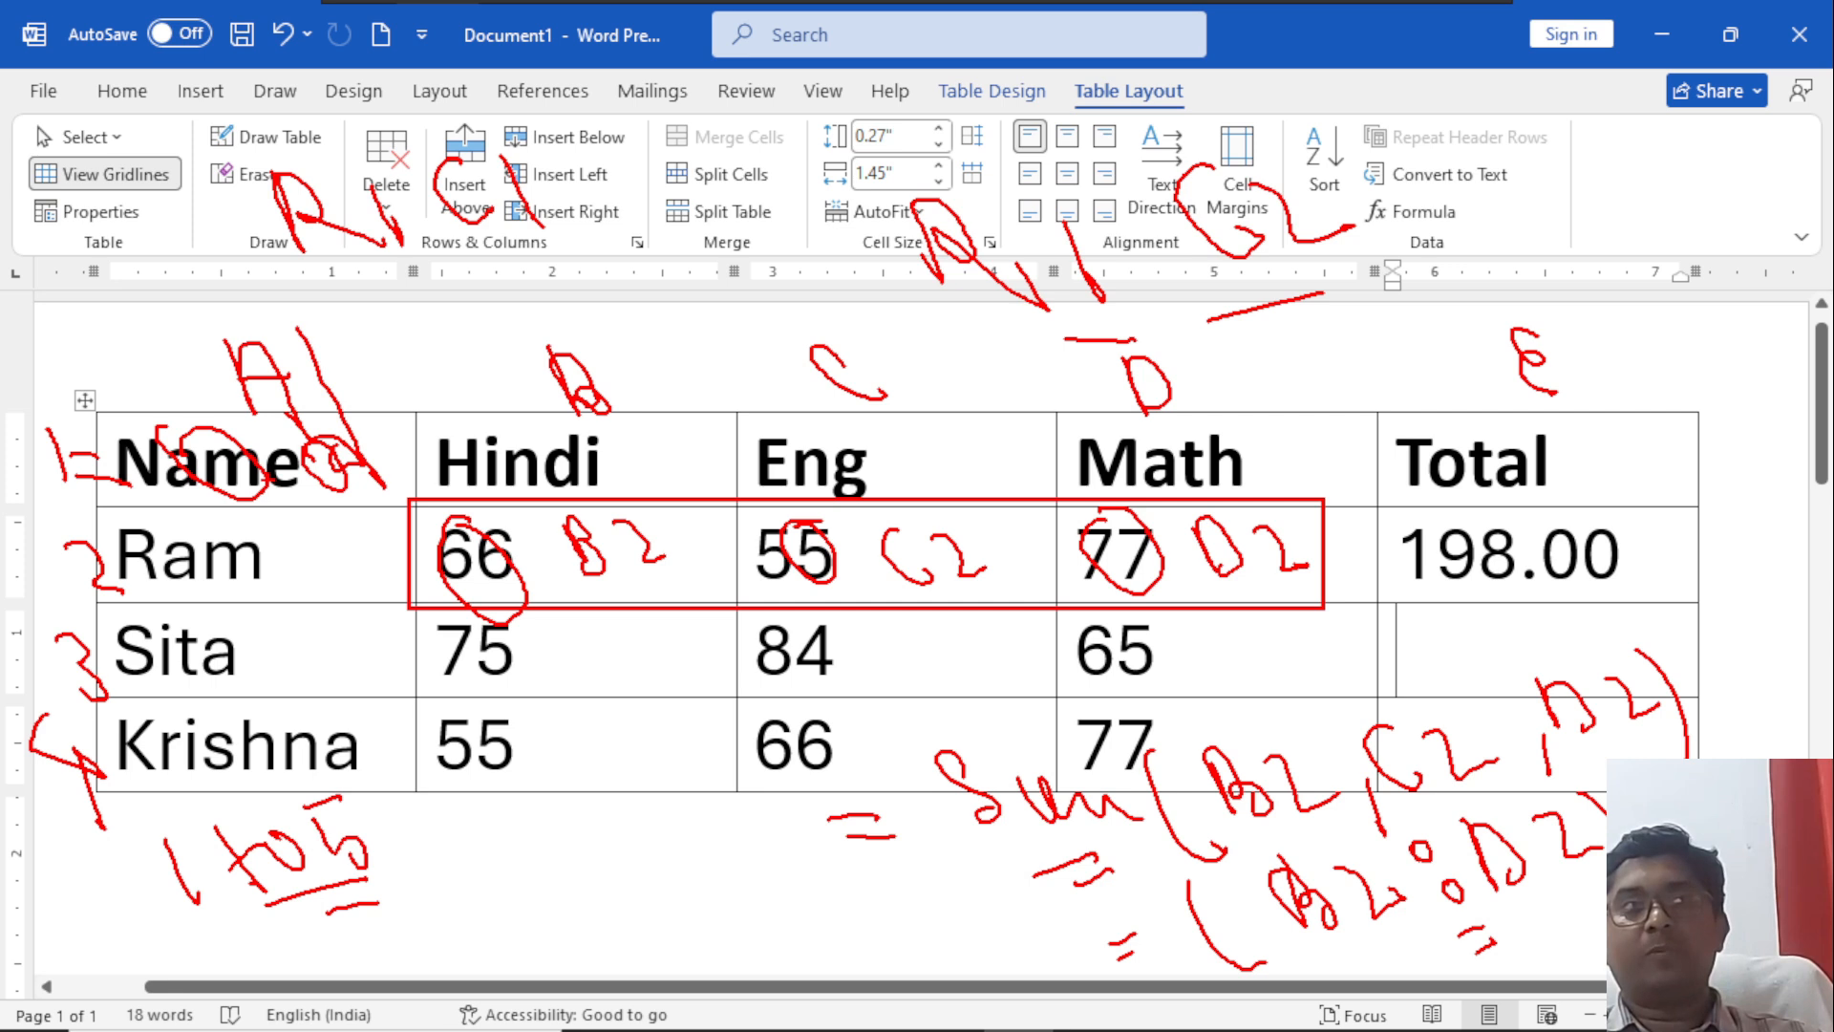
# Underline R1C1, annotate the second student's Eng mark as R3C3, and clear all the pen annotations.
pyautogui.moveTo(861, 642); pyautogui.dragTo(910, 637)
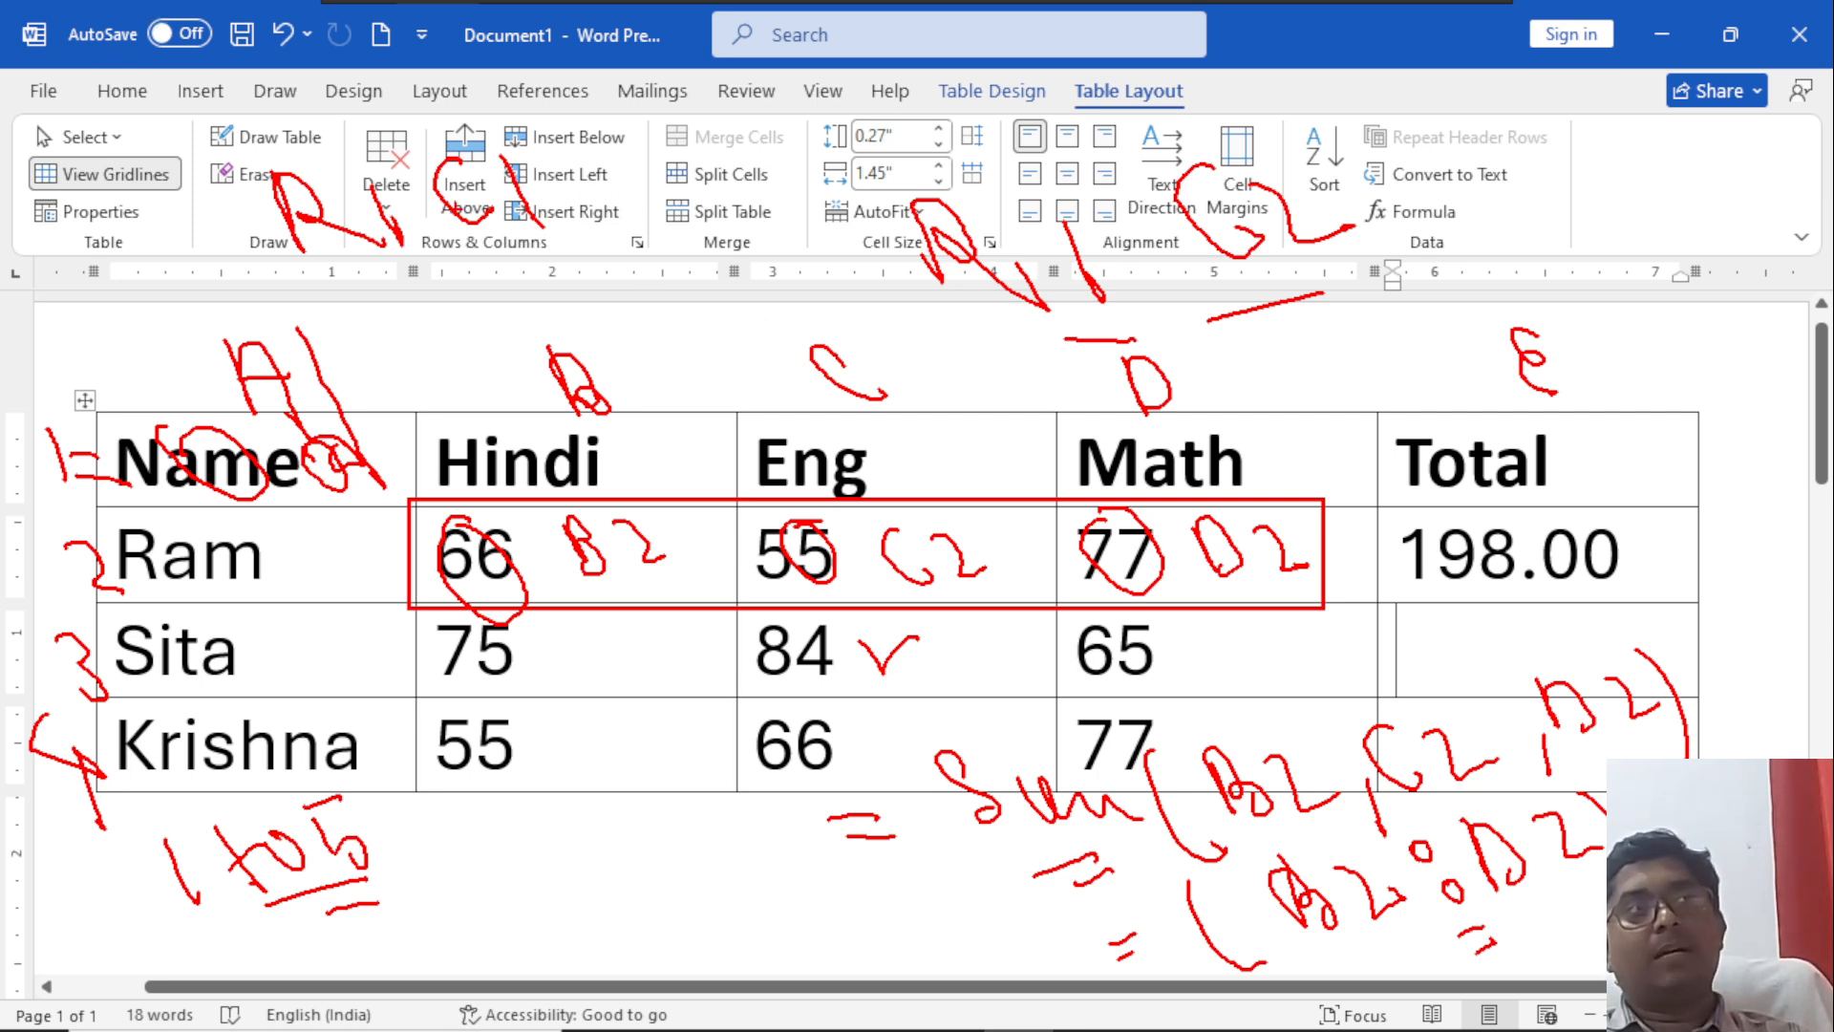
pyautogui.moveTo(388, 267)
pyautogui.mouseDown()
pyautogui.moveTo(526, 279)
pyautogui.moveTo(584, 312)
pyautogui.mouseUp()
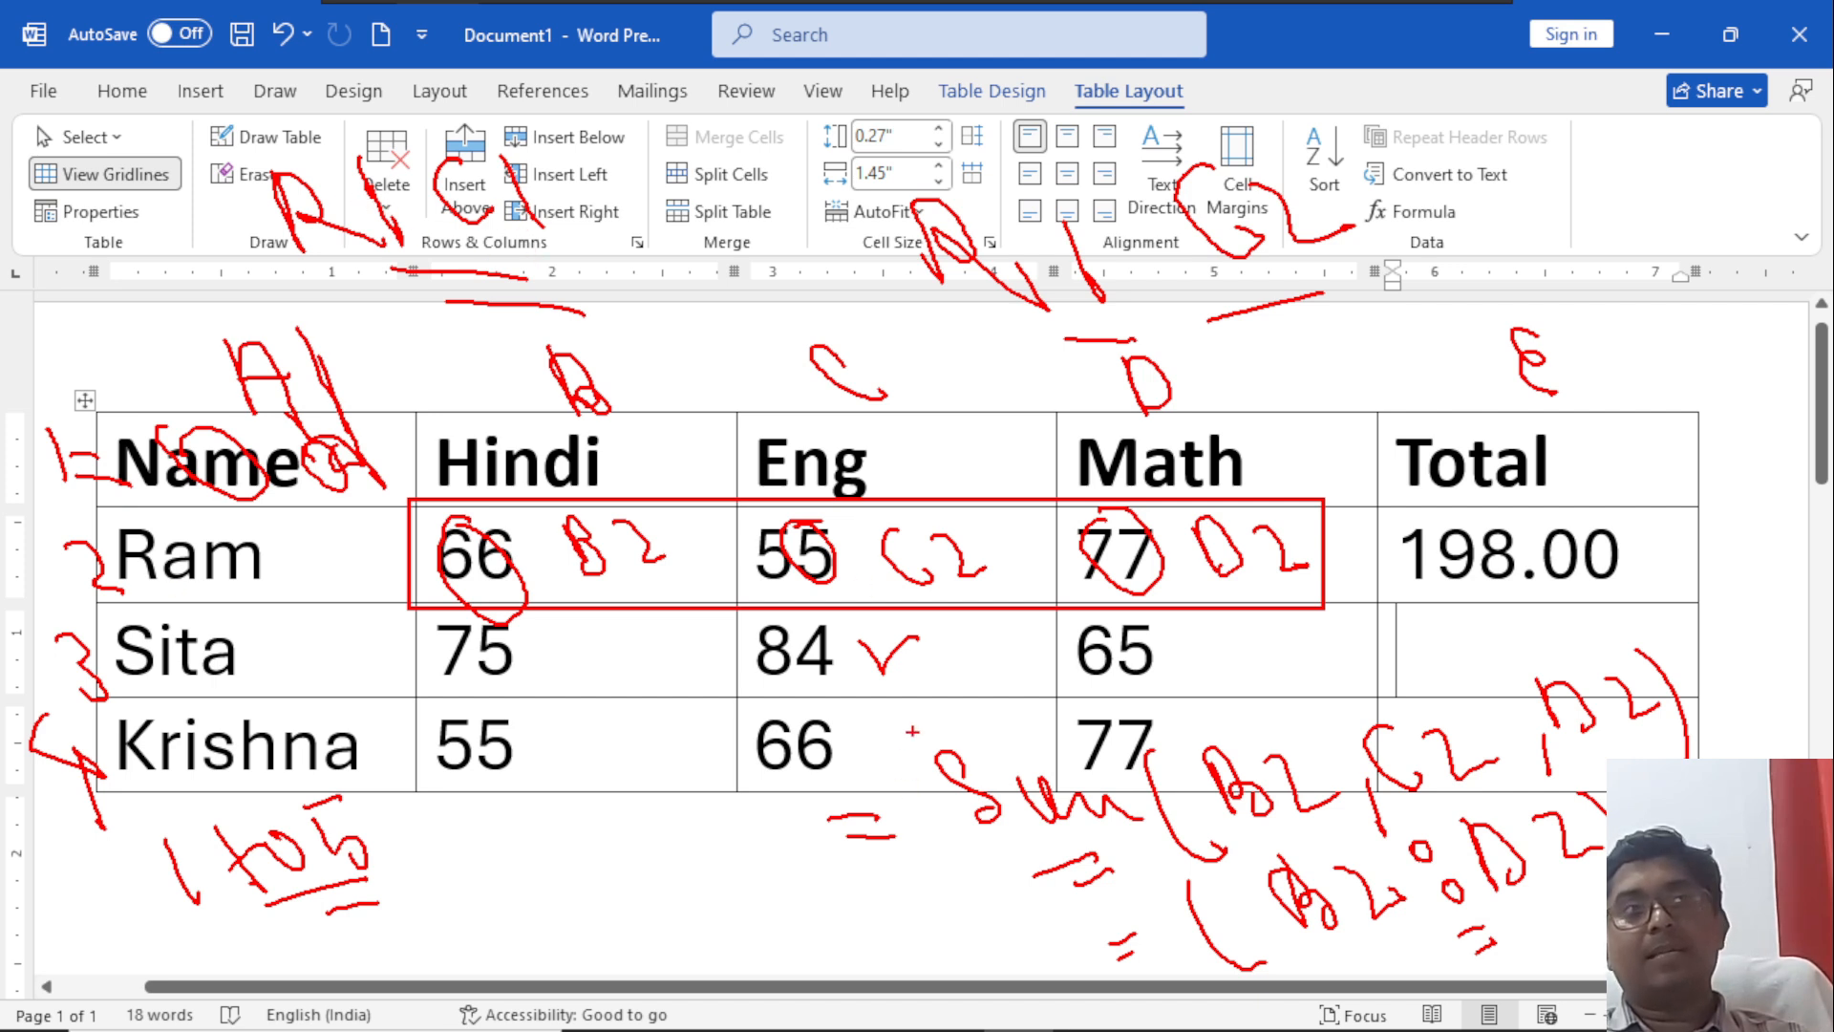
pyautogui.moveTo(903, 680)
pyautogui.mouseDown()
pyautogui.moveTo(907, 659)
pyautogui.moveTo(979, 684)
pyautogui.moveTo(977, 655)
pyautogui.moveTo(1031, 659)
pyautogui.moveTo(1046, 606)
pyautogui.moveTo(1049, 640)
pyautogui.mouseUp()
pyautogui.moveTo(934, 630); pyautogui.dragTo(969, 654)
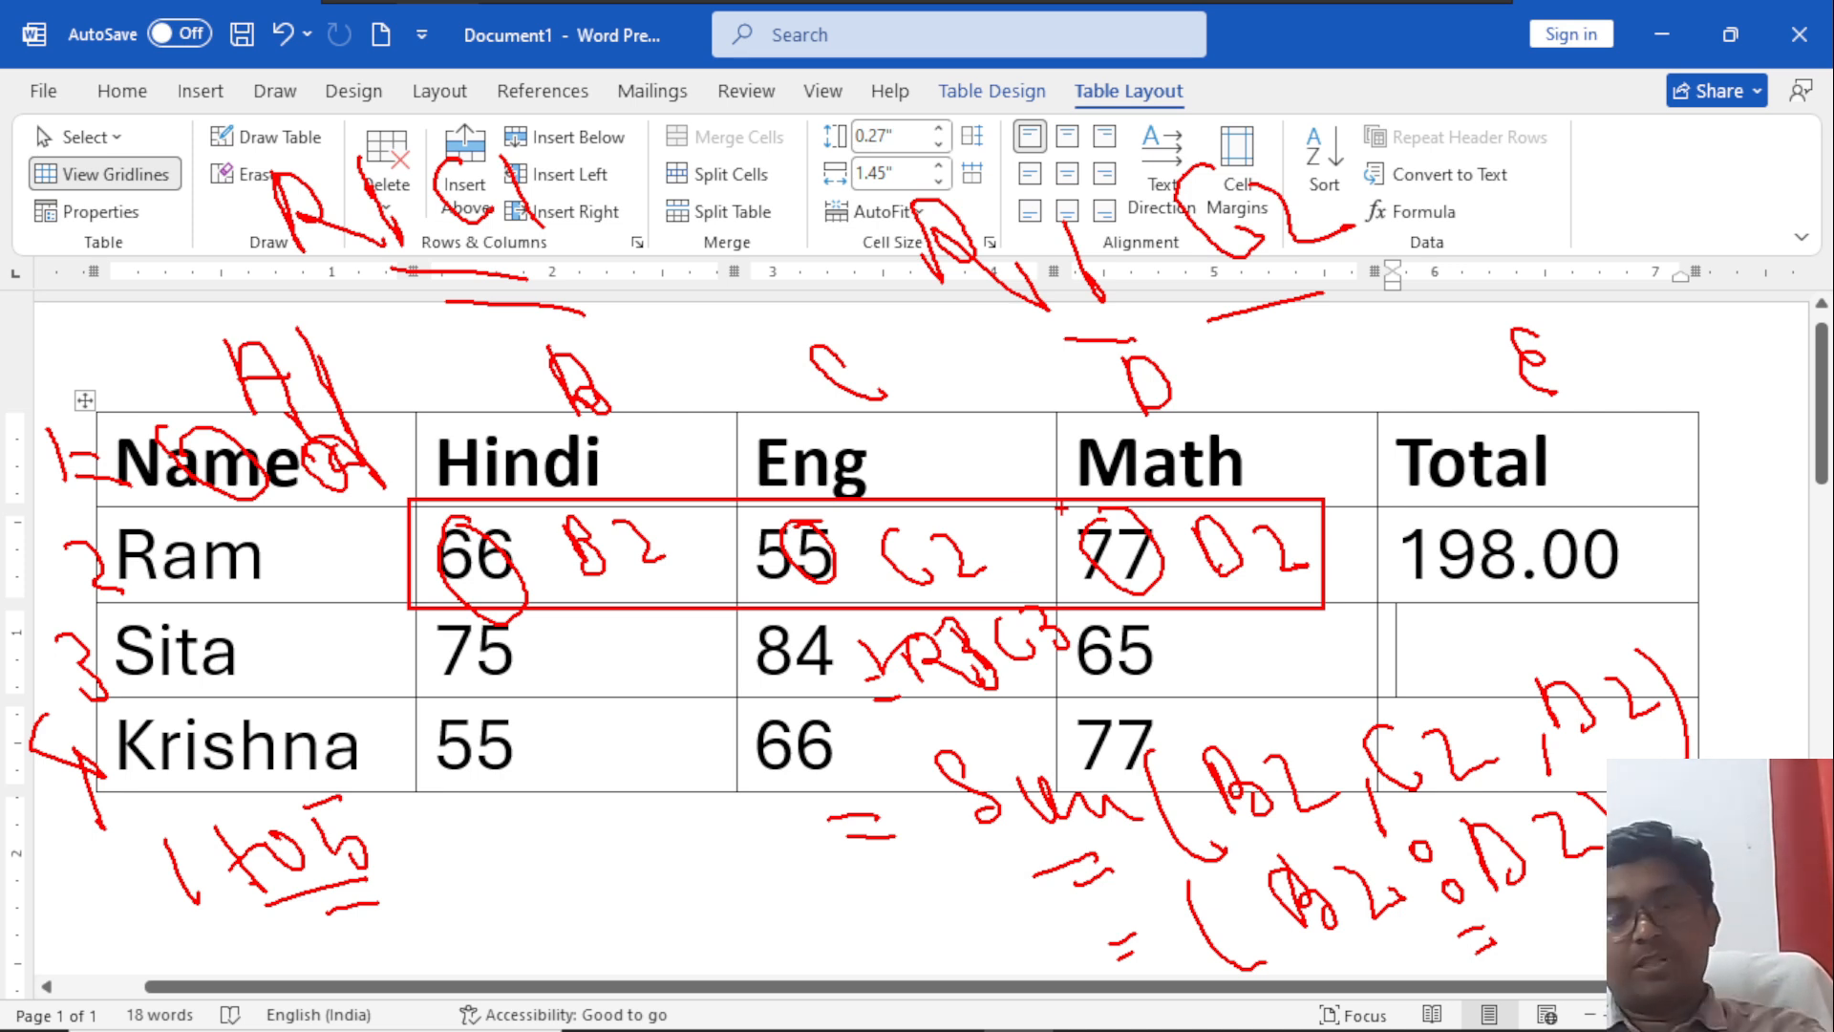
pyautogui.press('Escape')
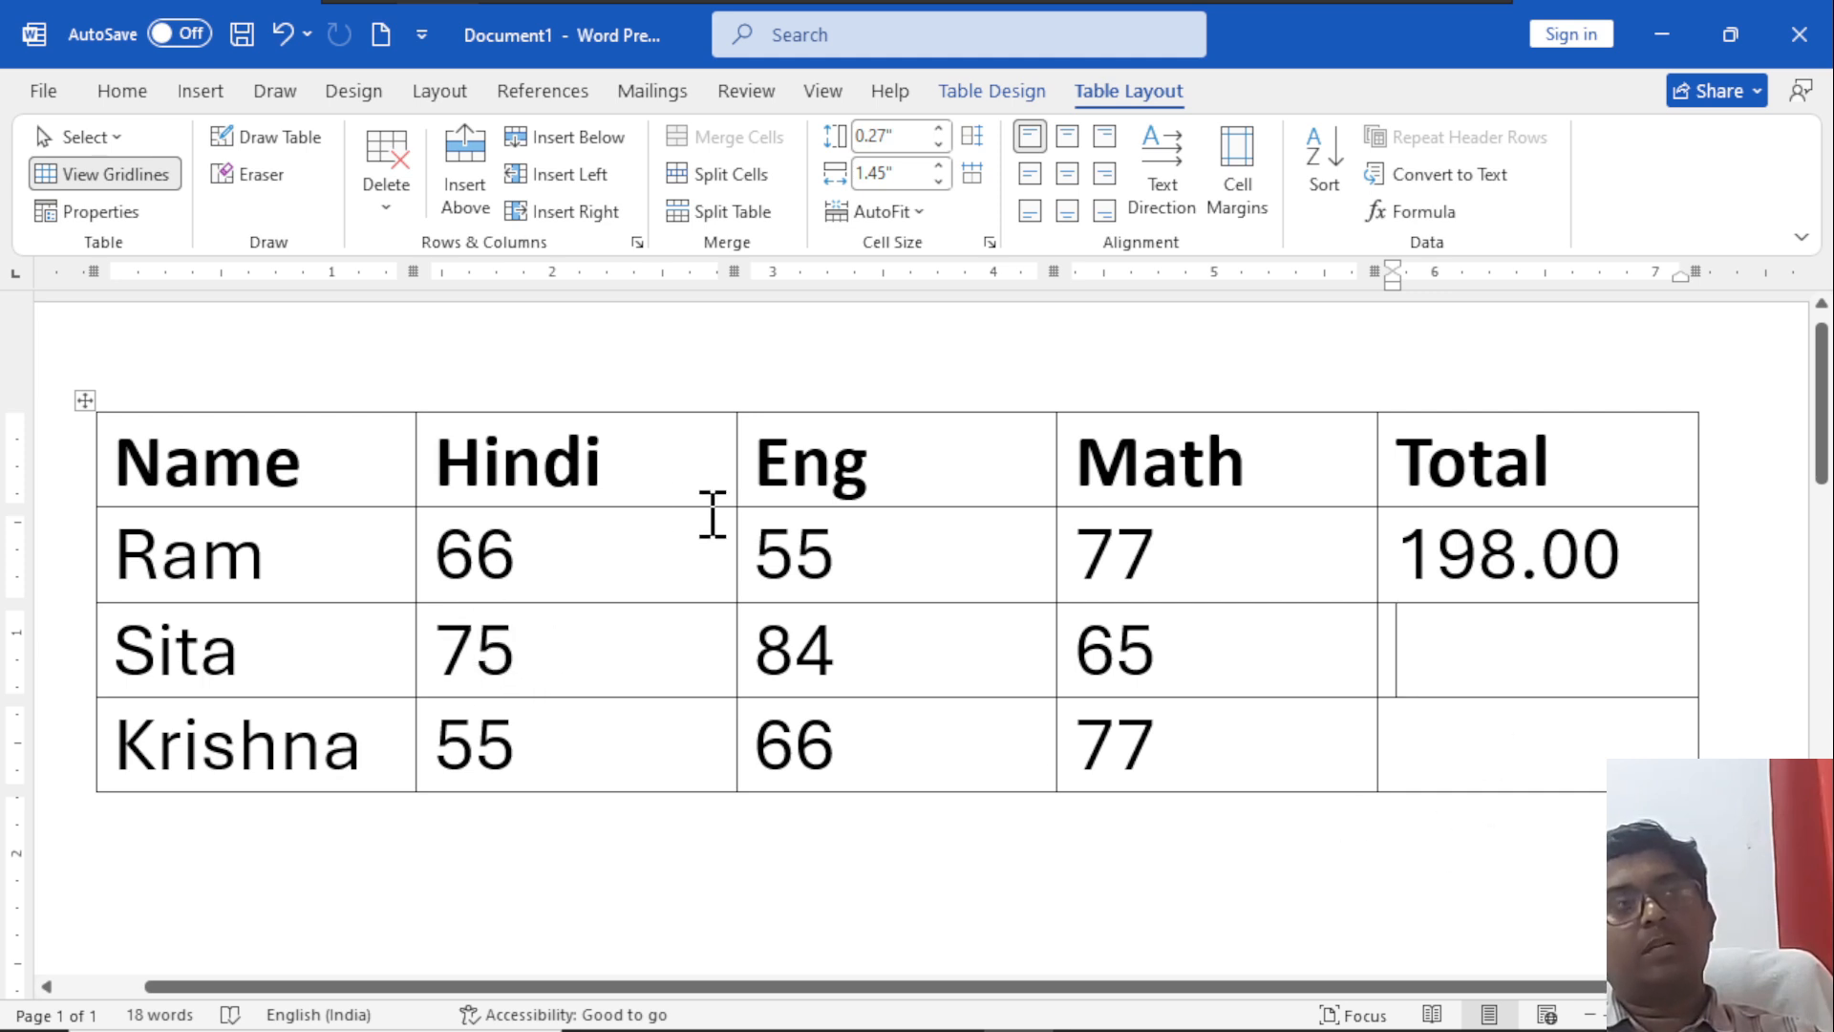
# Select the second student's three marks for reference and write the range B3:C3 in that row's Total cell.
pyautogui.moveTo(442, 634); pyautogui.dragTo(1120, 688)
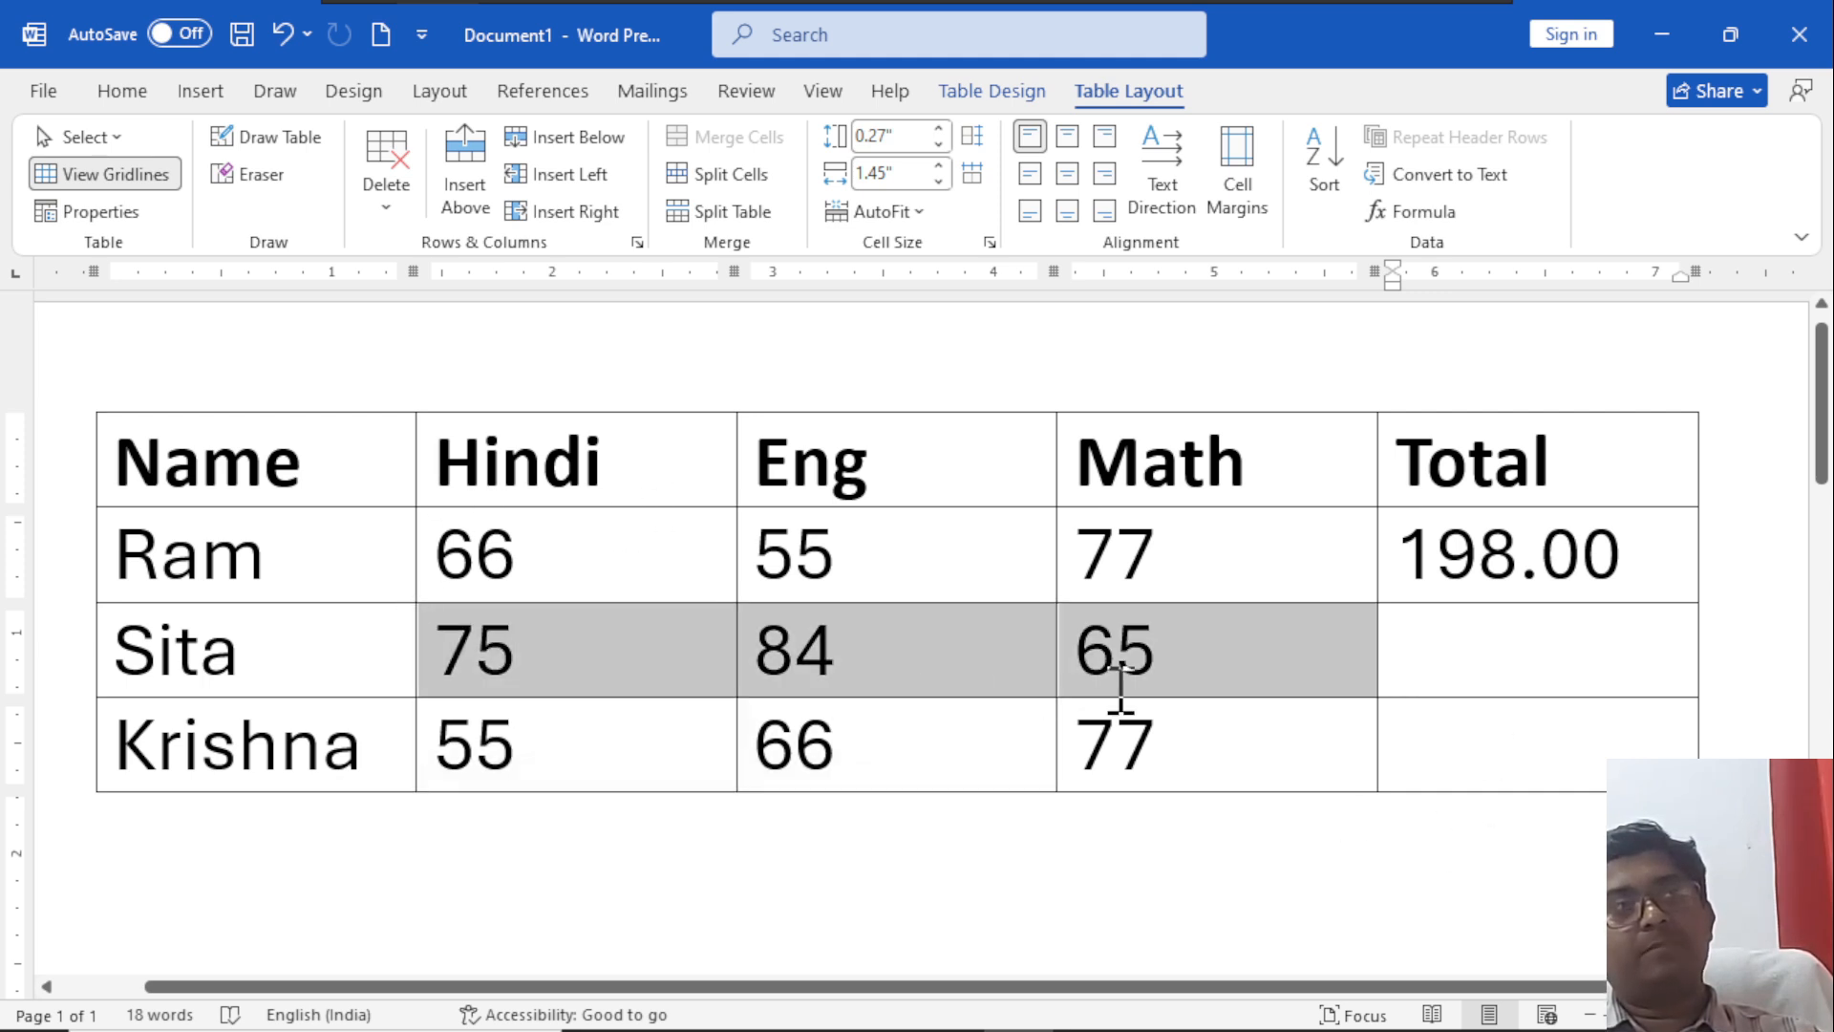
pyautogui.click(1449, 655)
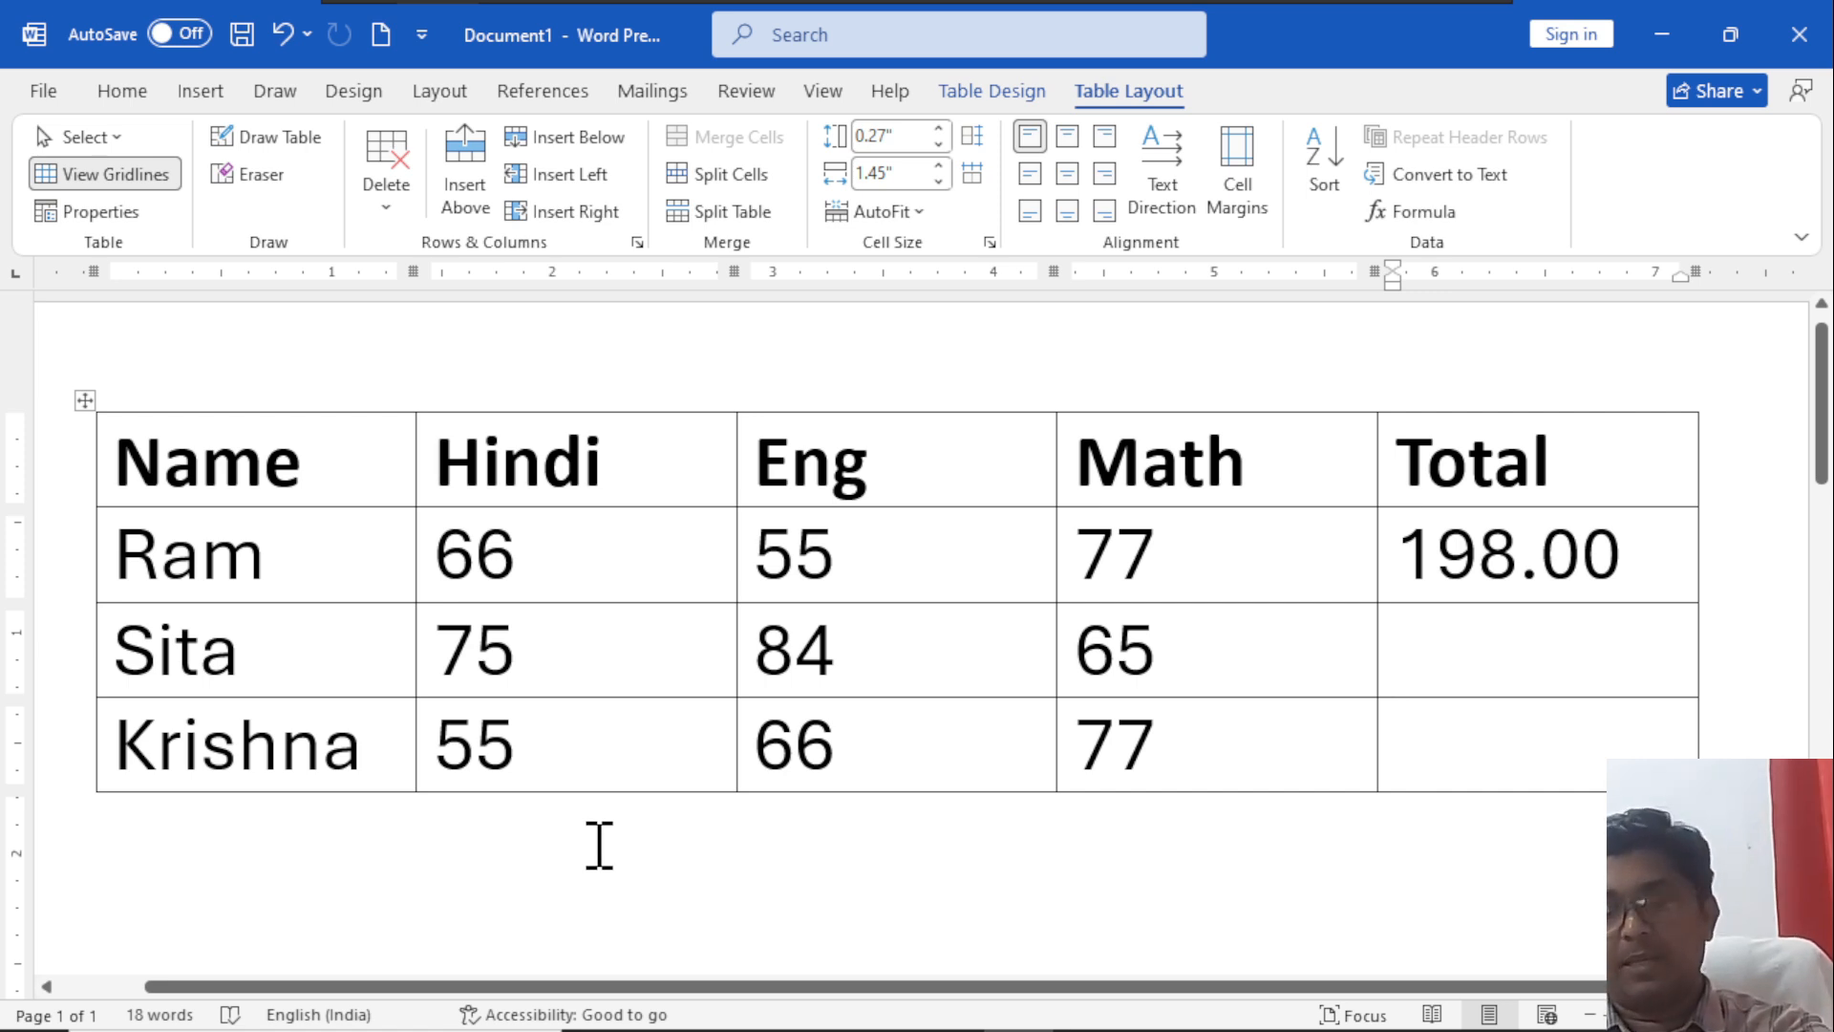
pyautogui.write('B3')
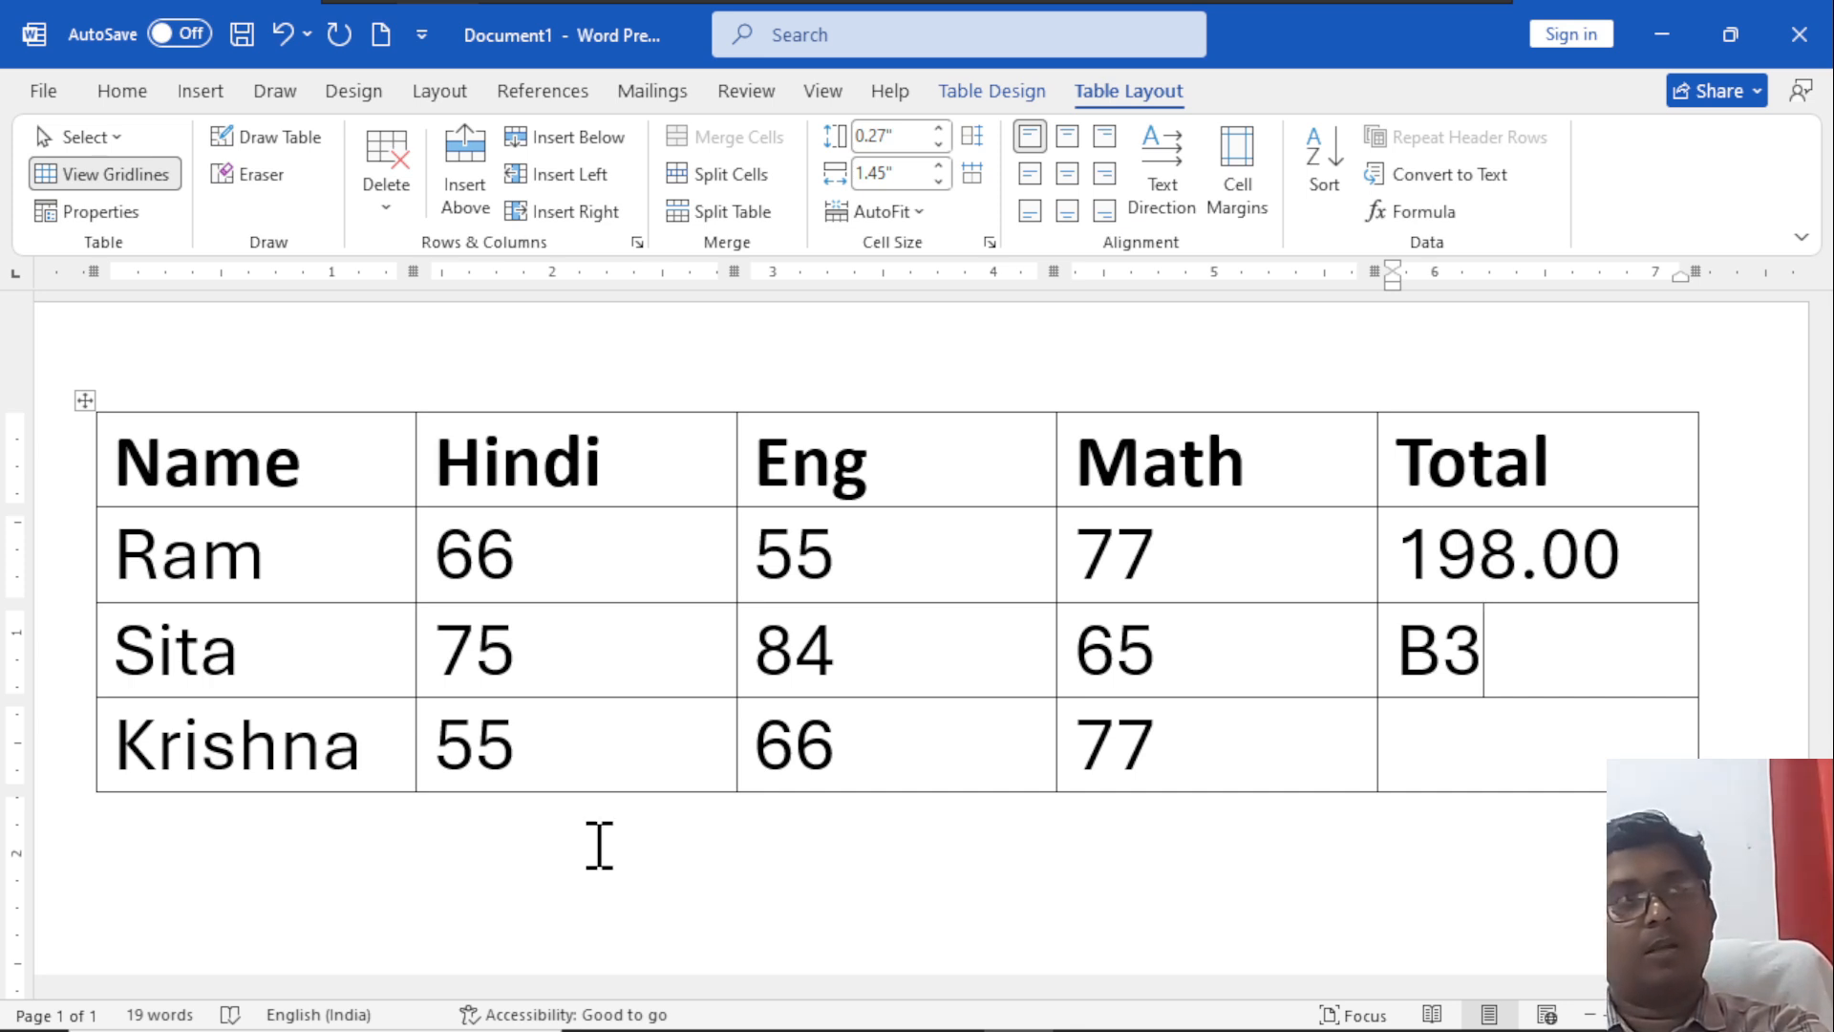
pyautogui.write(':')
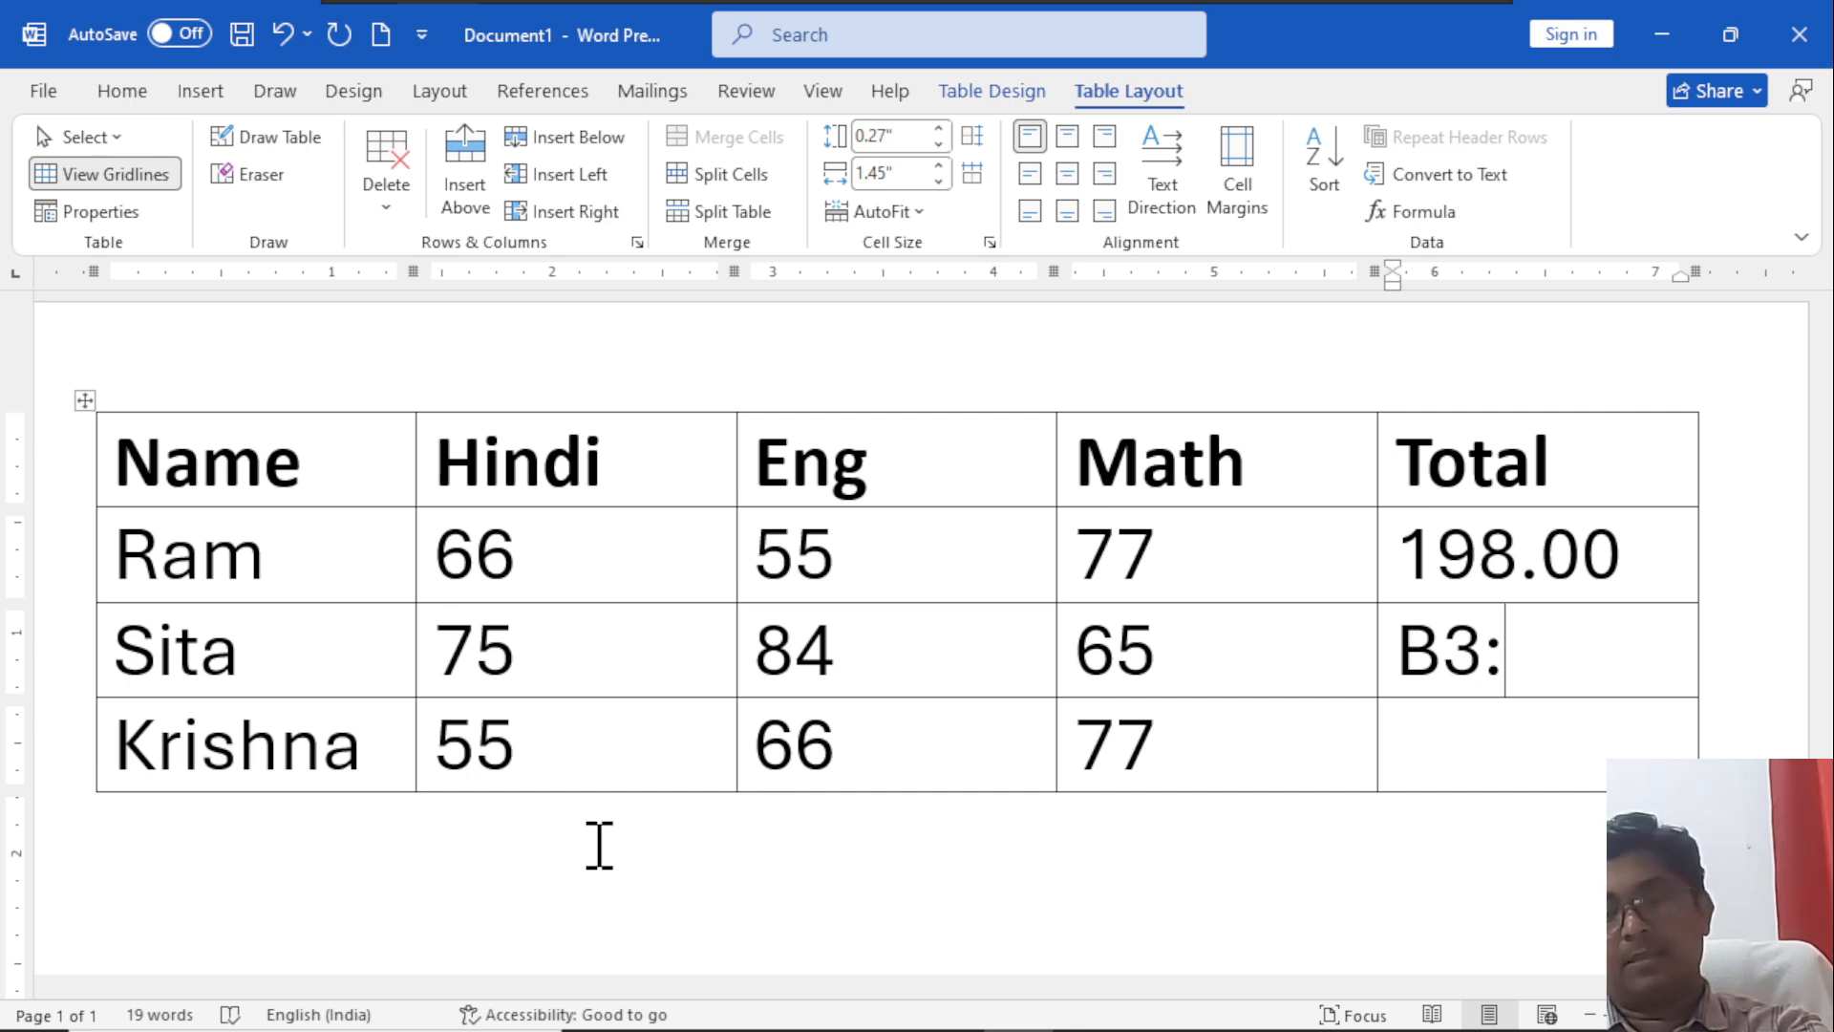
pyautogui.write('C')
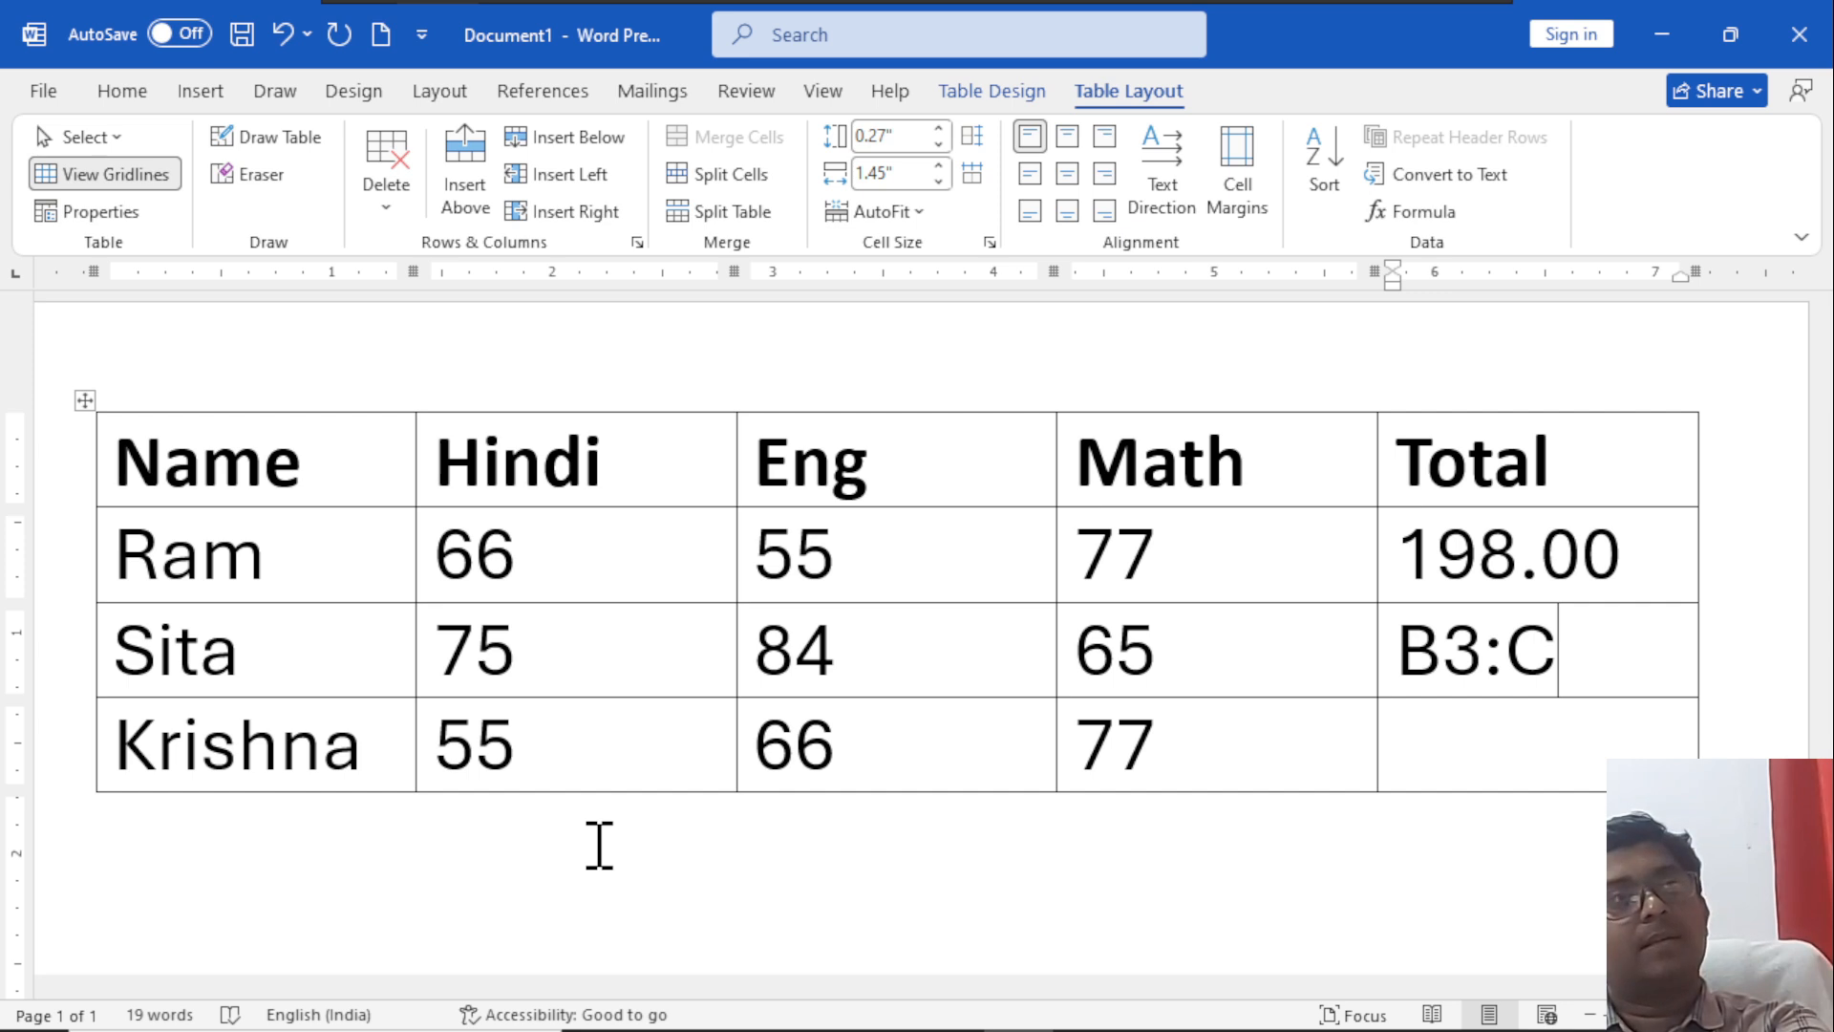
pyautogui.write('3')
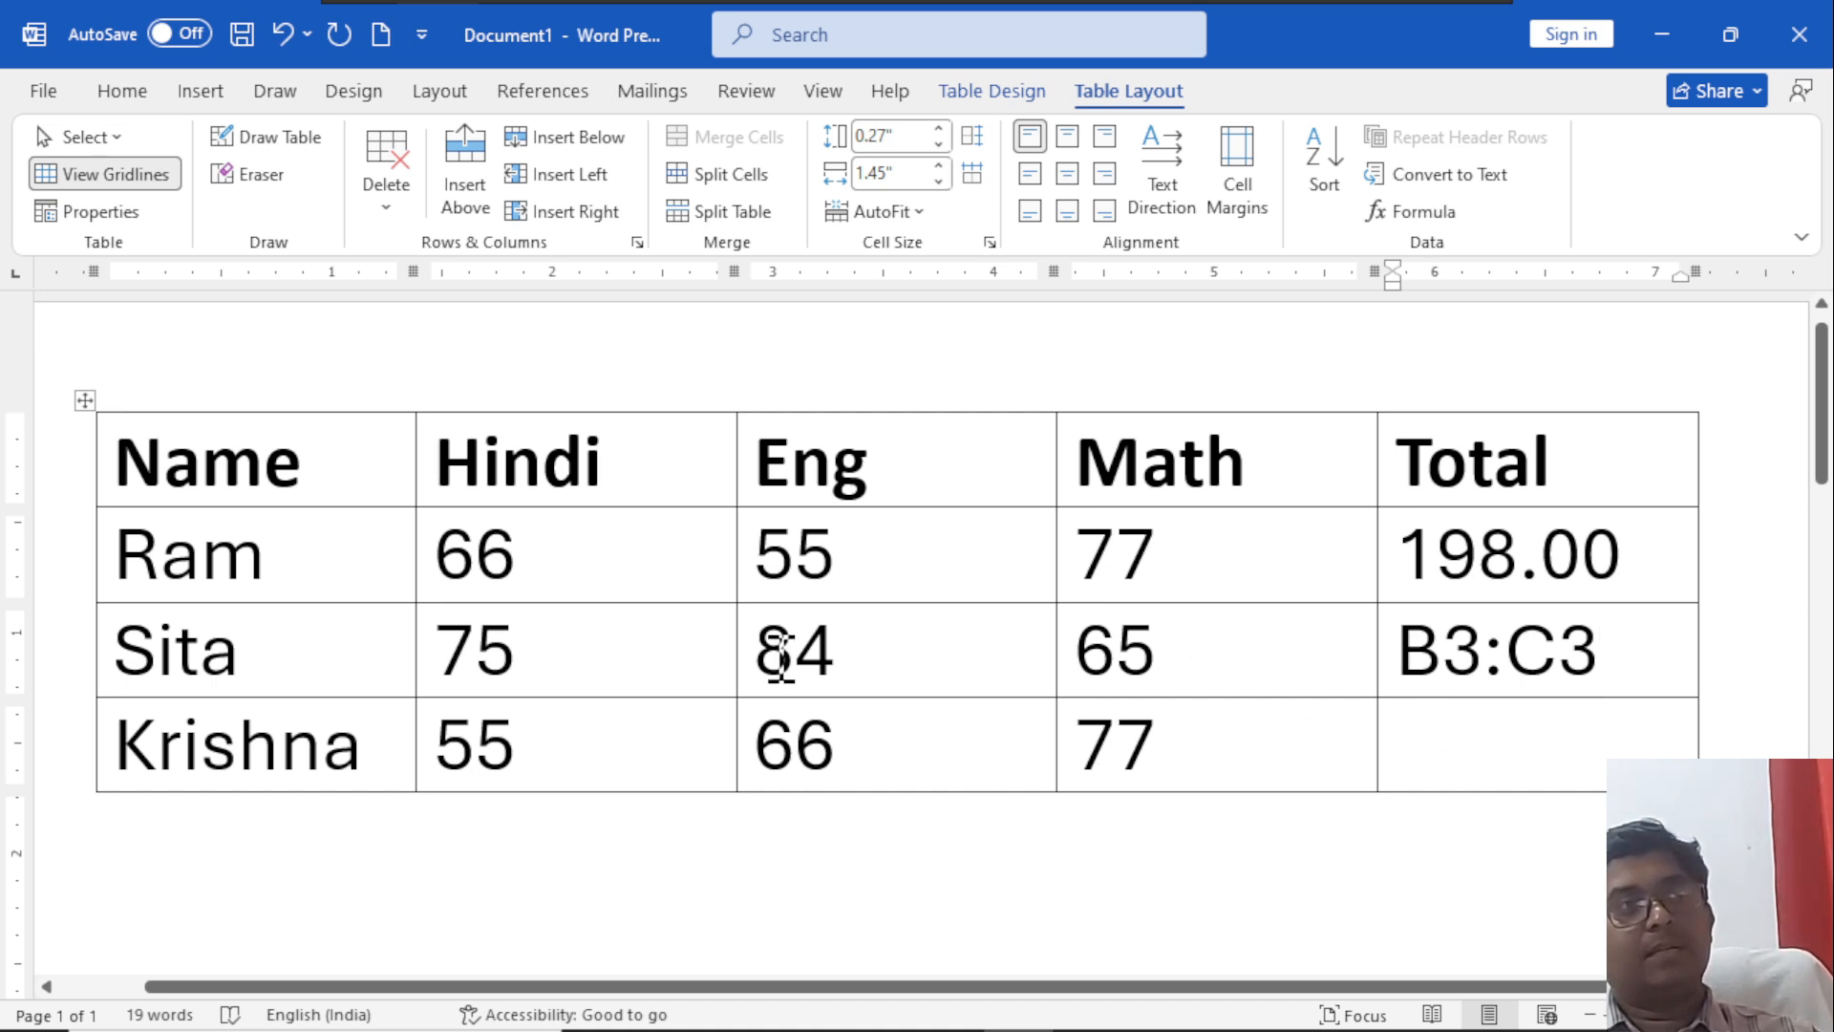
# Correct the range note in the second student's Total cell to B3:D3, and clear the note from the cell.
pyautogui.moveTo(577, 684); pyautogui.dragTo(1159, 688)
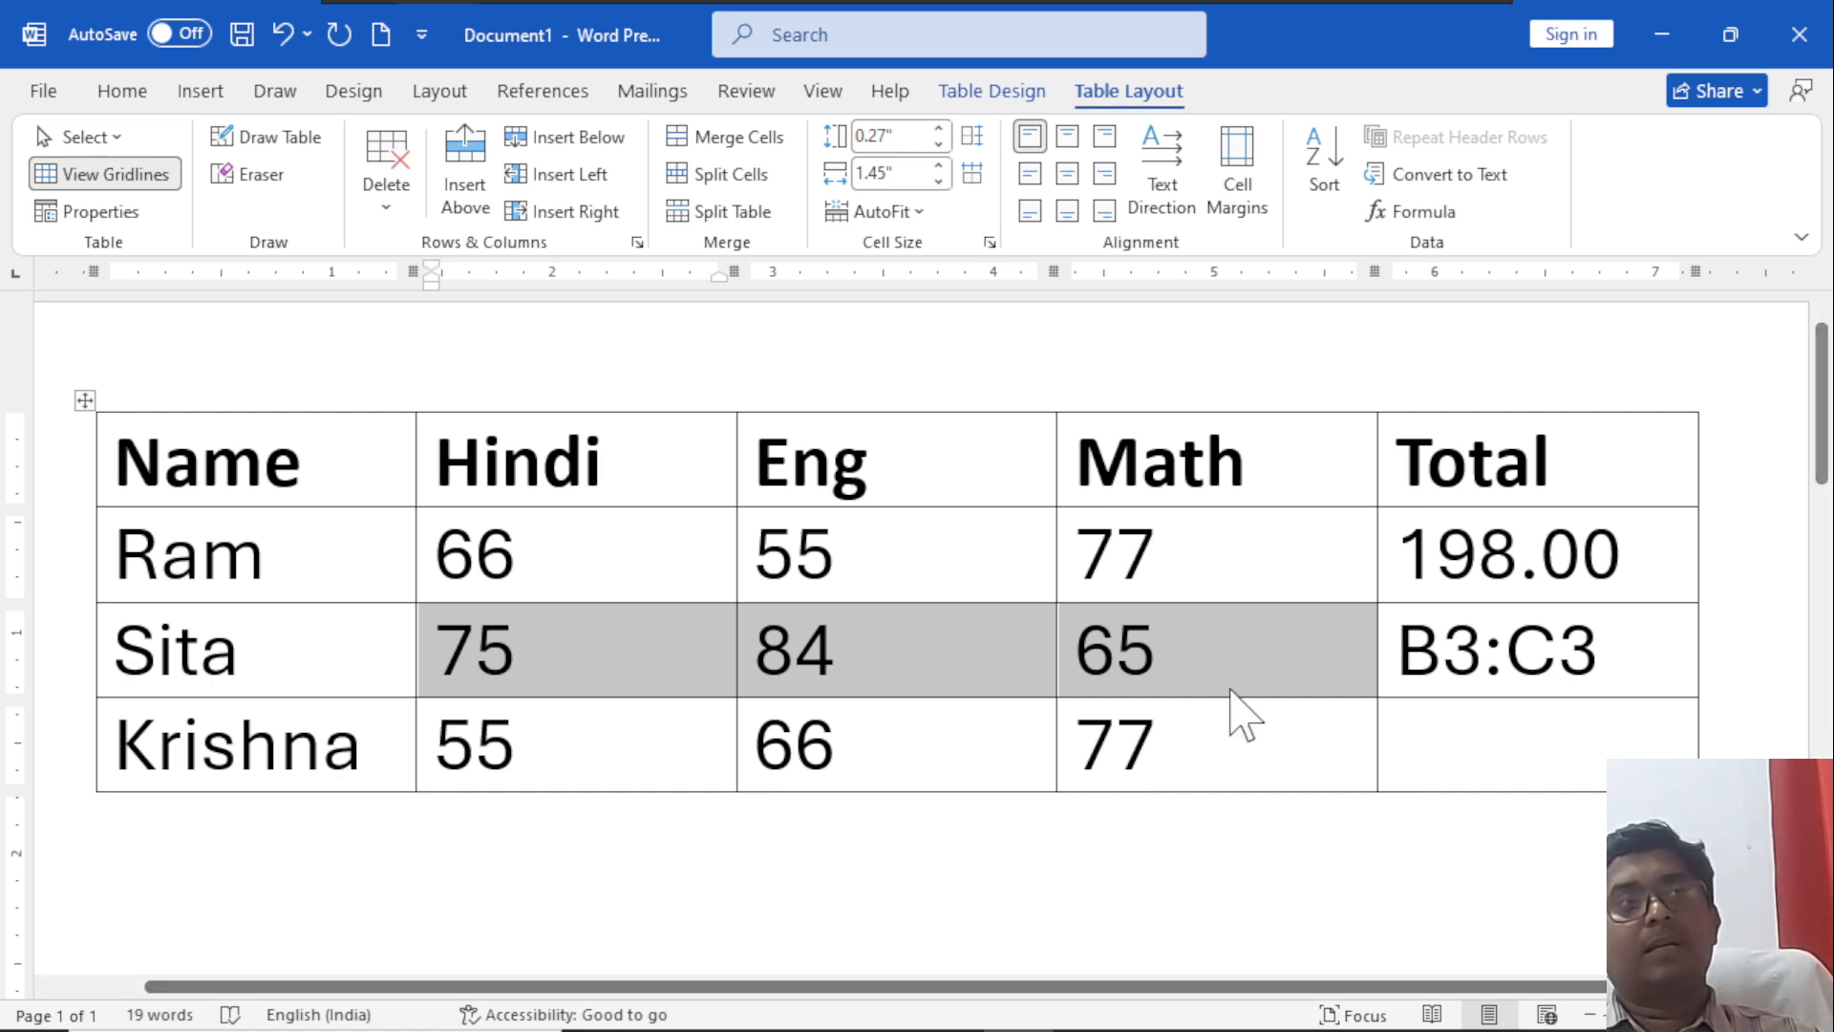
pyautogui.click(1559, 649)
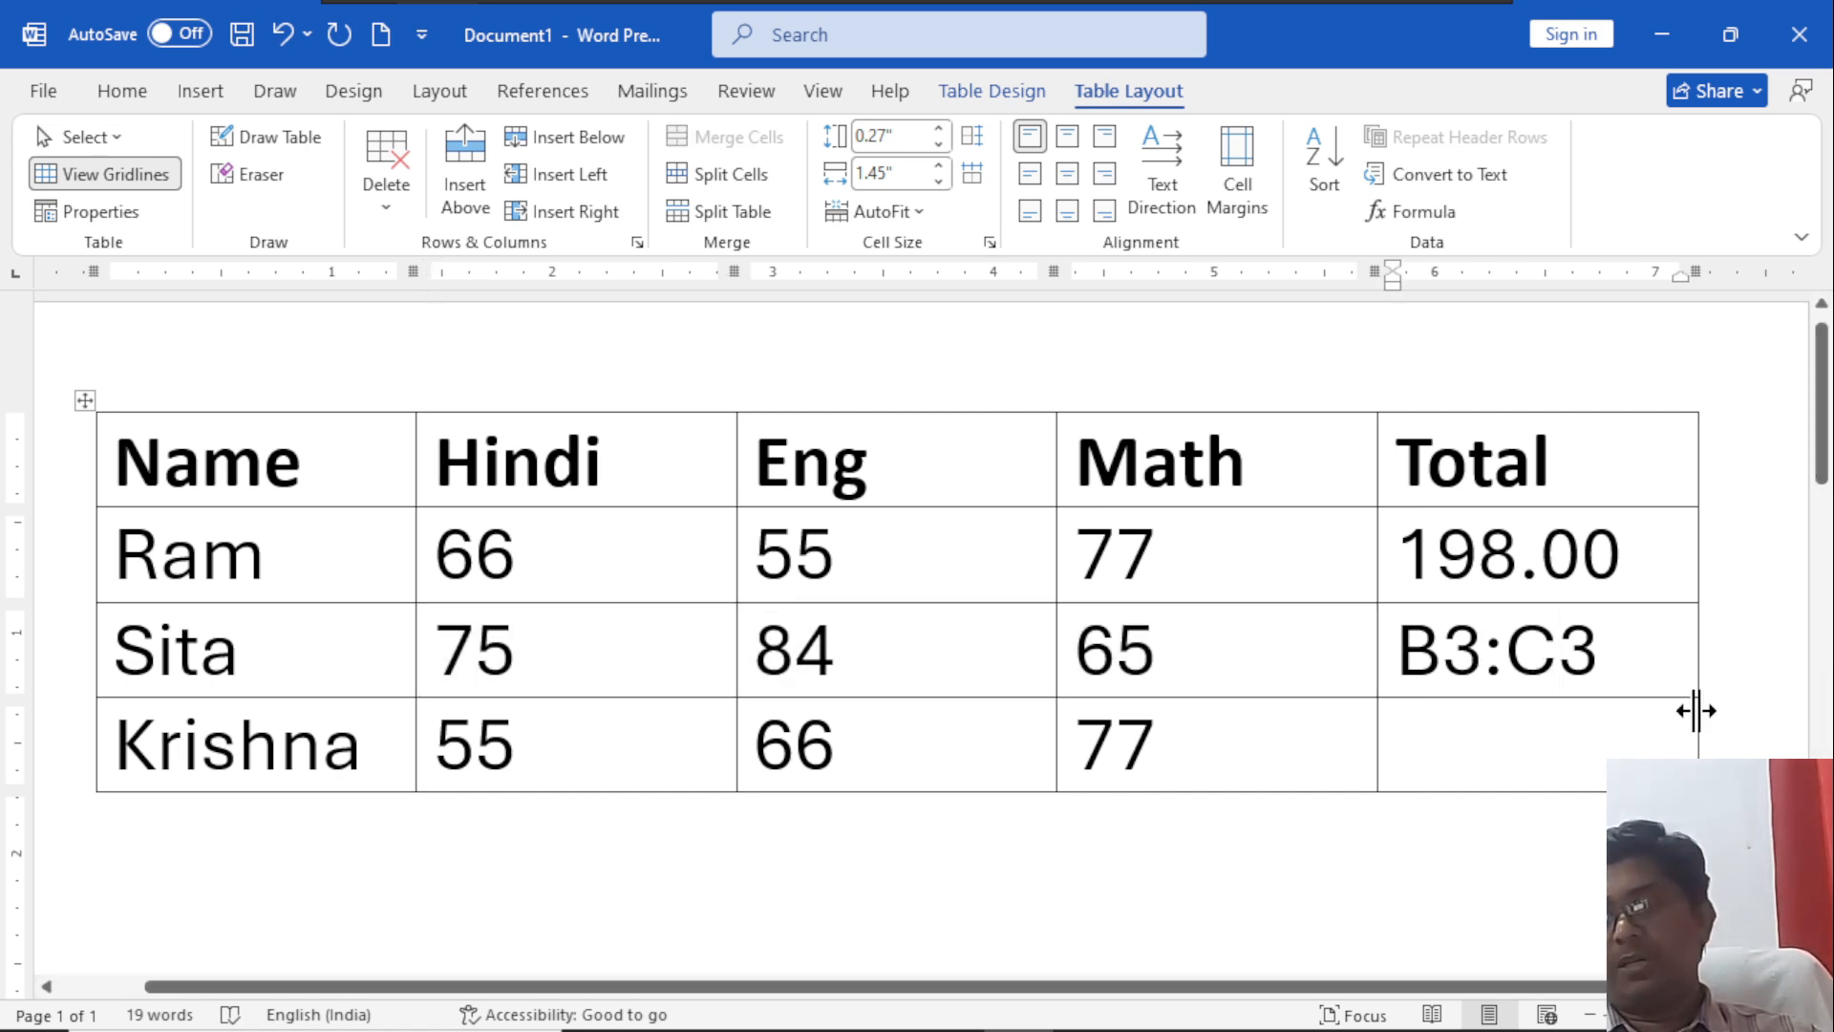
pyautogui.press('BackSpace')
pyautogui.write('D')
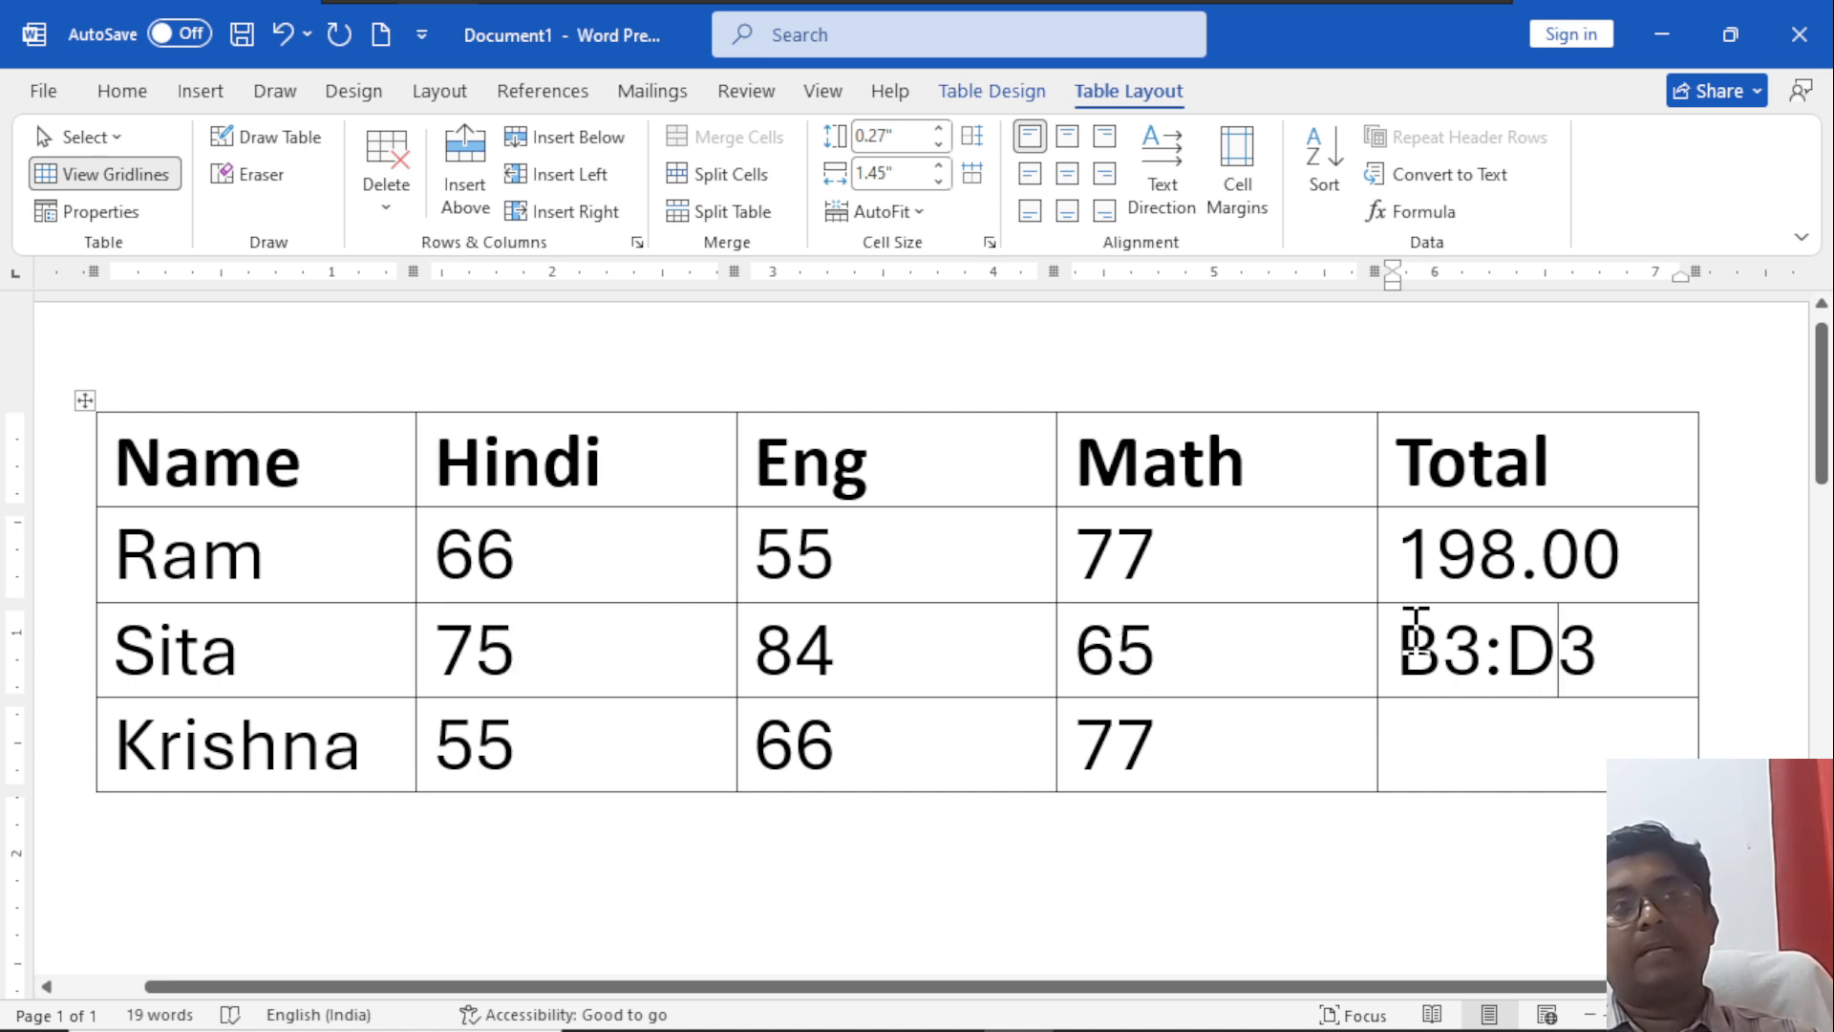
pyautogui.moveTo(1625, 656); pyautogui.dragTo(1410, 649)
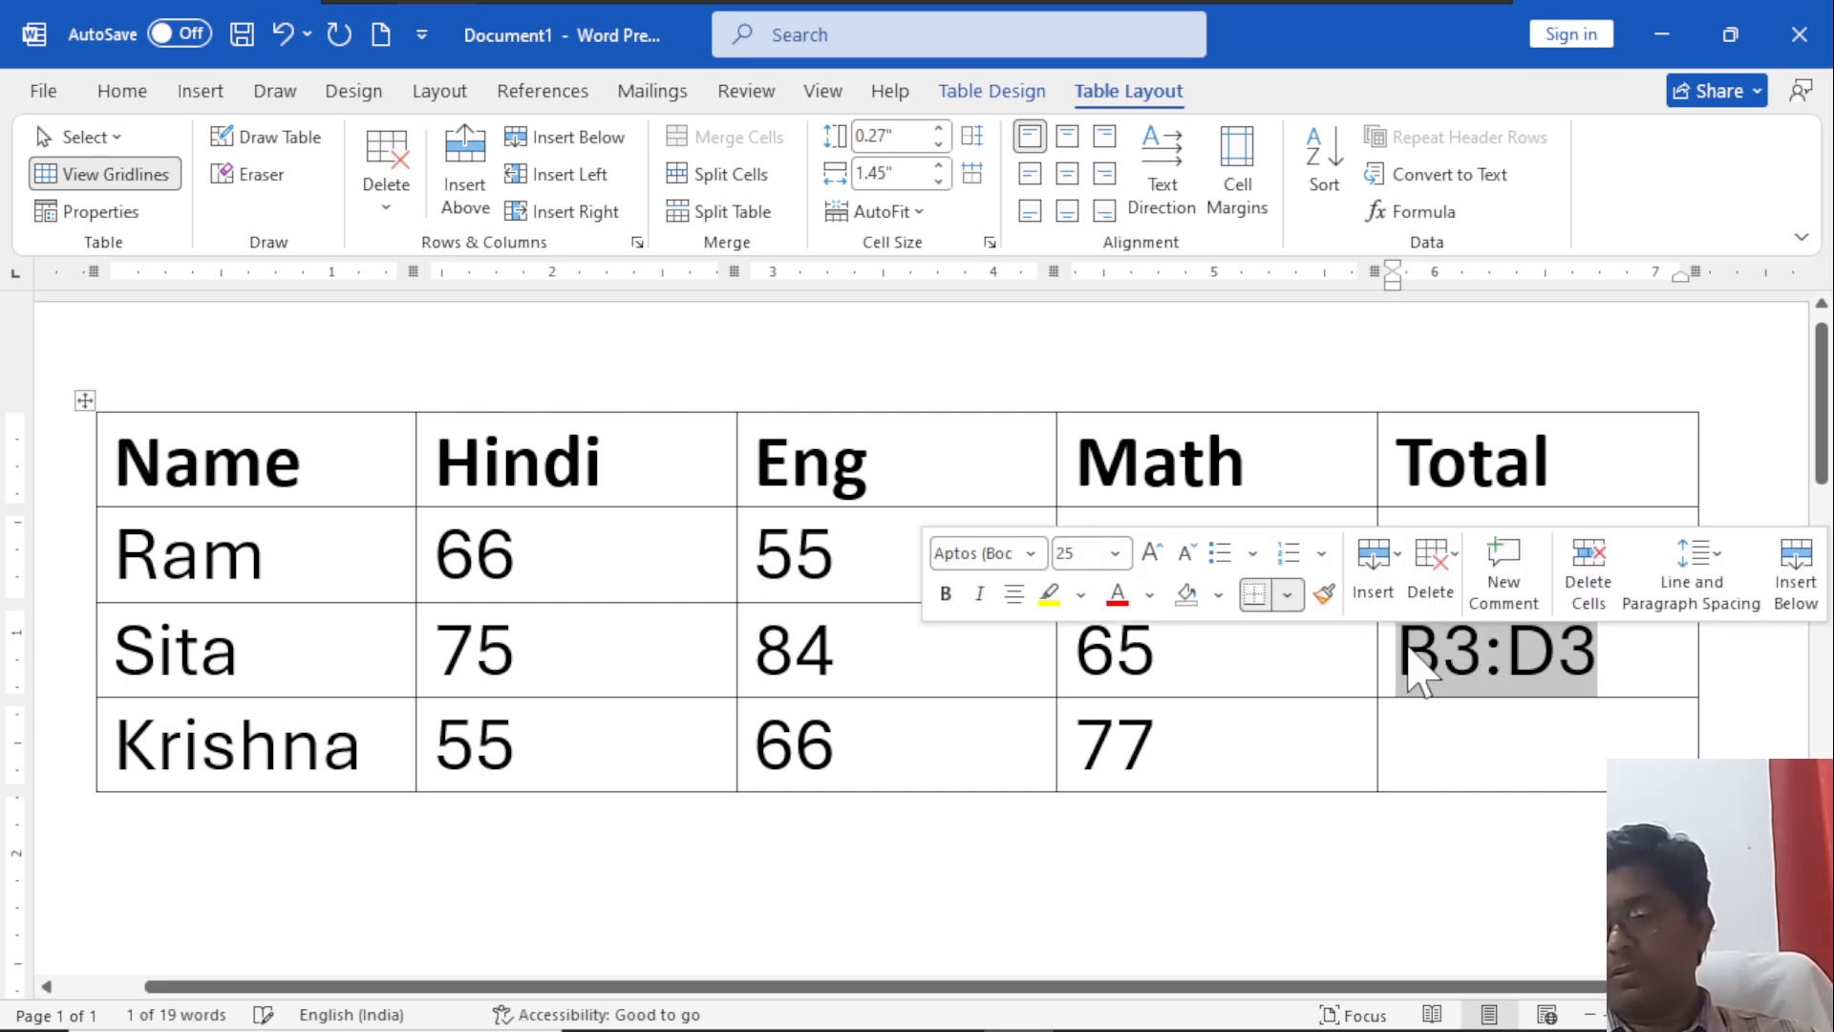
pyautogui.press('BackSpace')
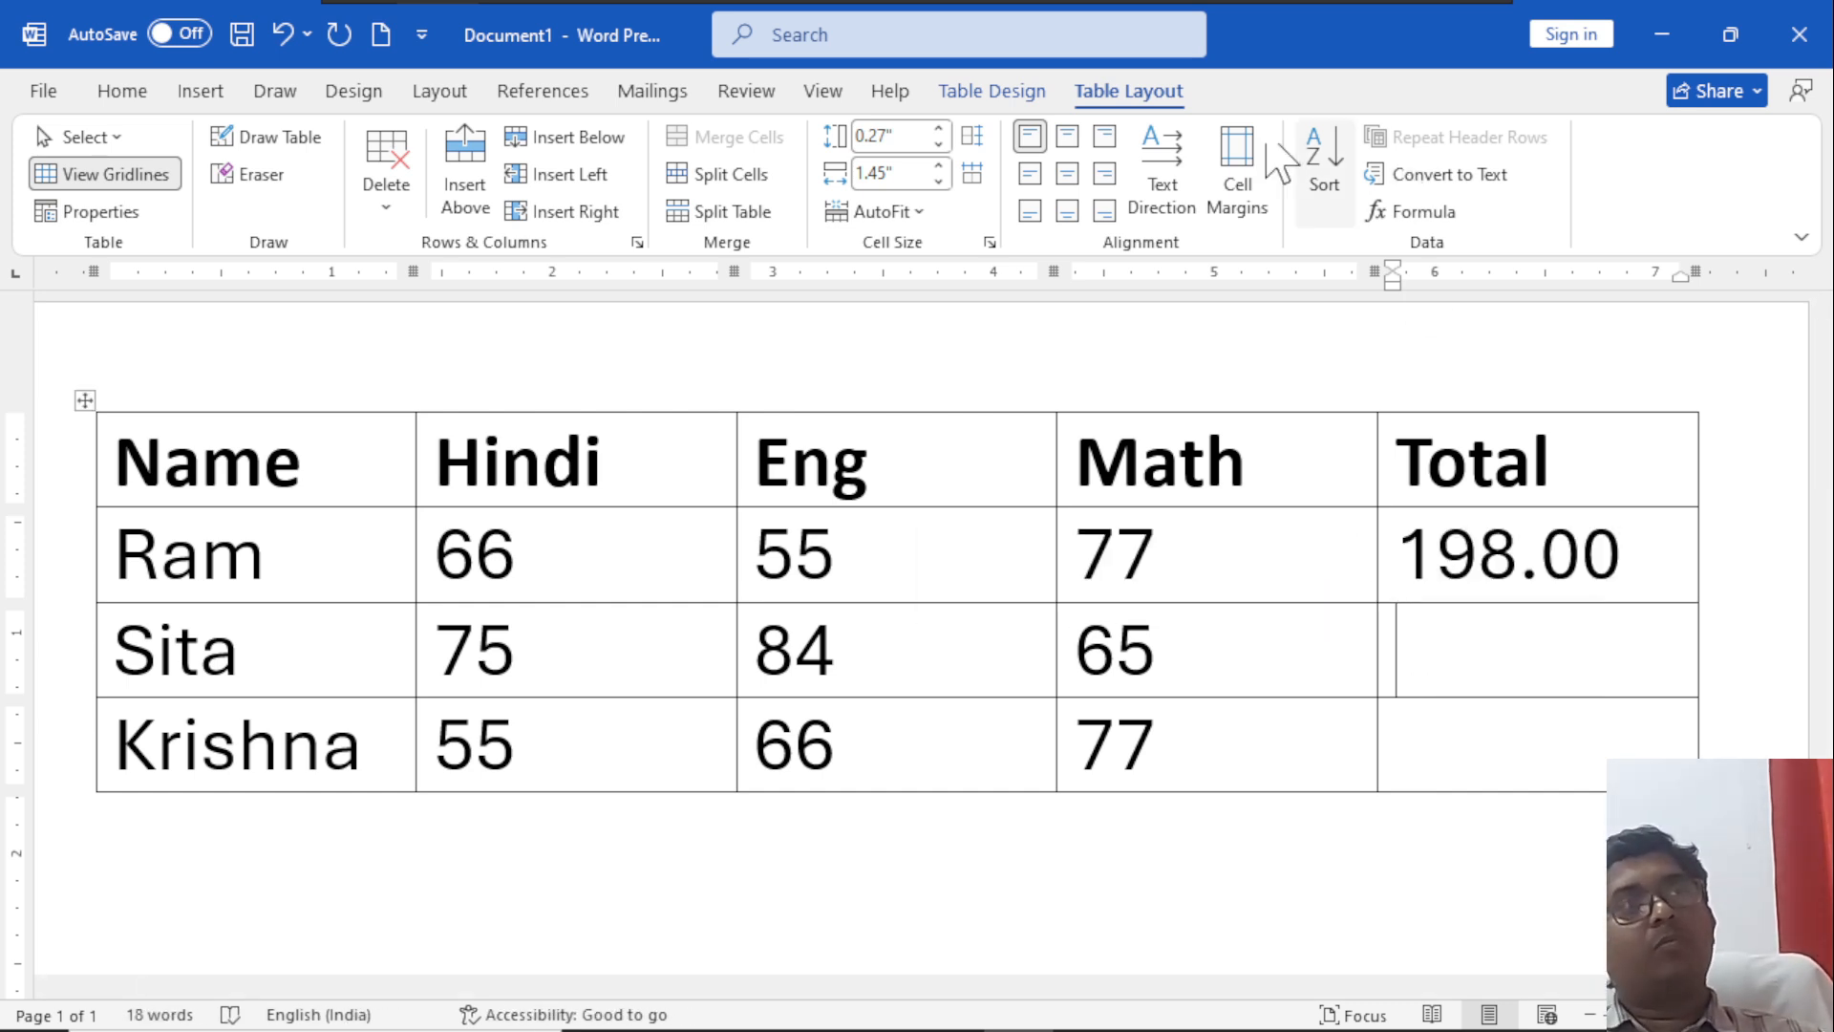
# Insert the formula =SUM(b3:d3) in the second student's Total cell.
pyautogui.click(1421, 213)
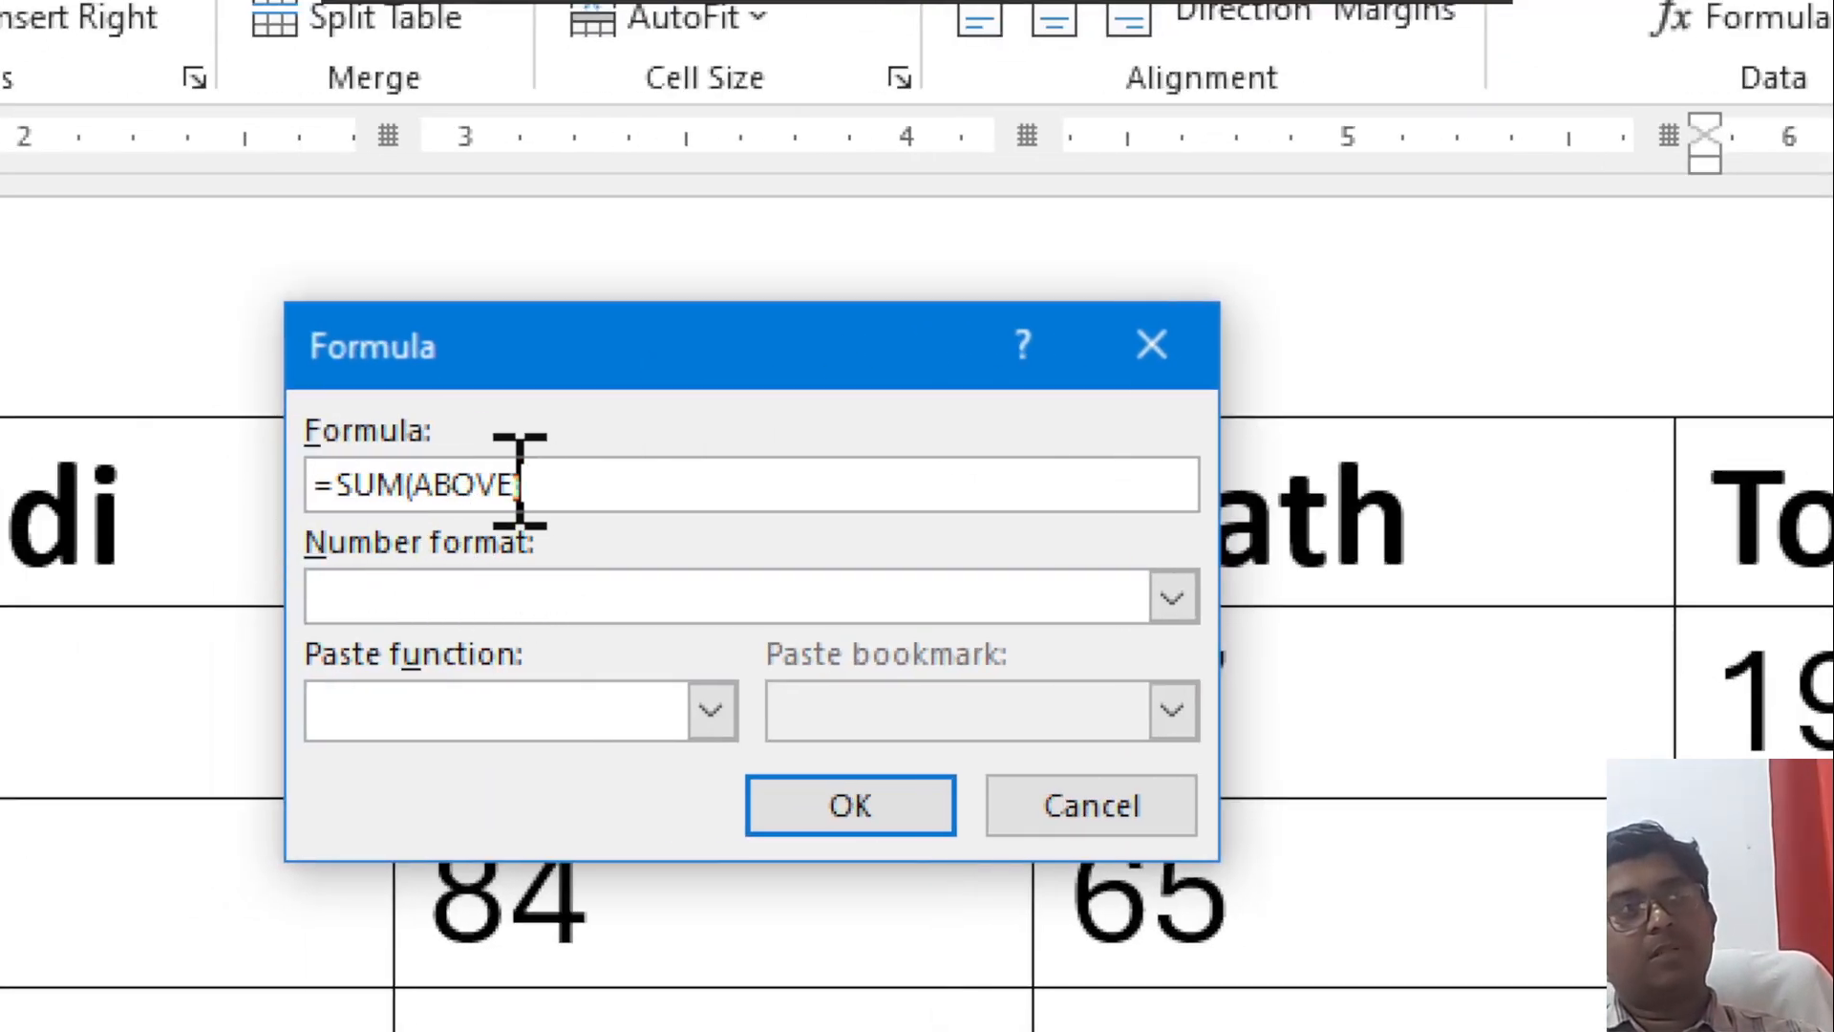
pyautogui.press('Left')
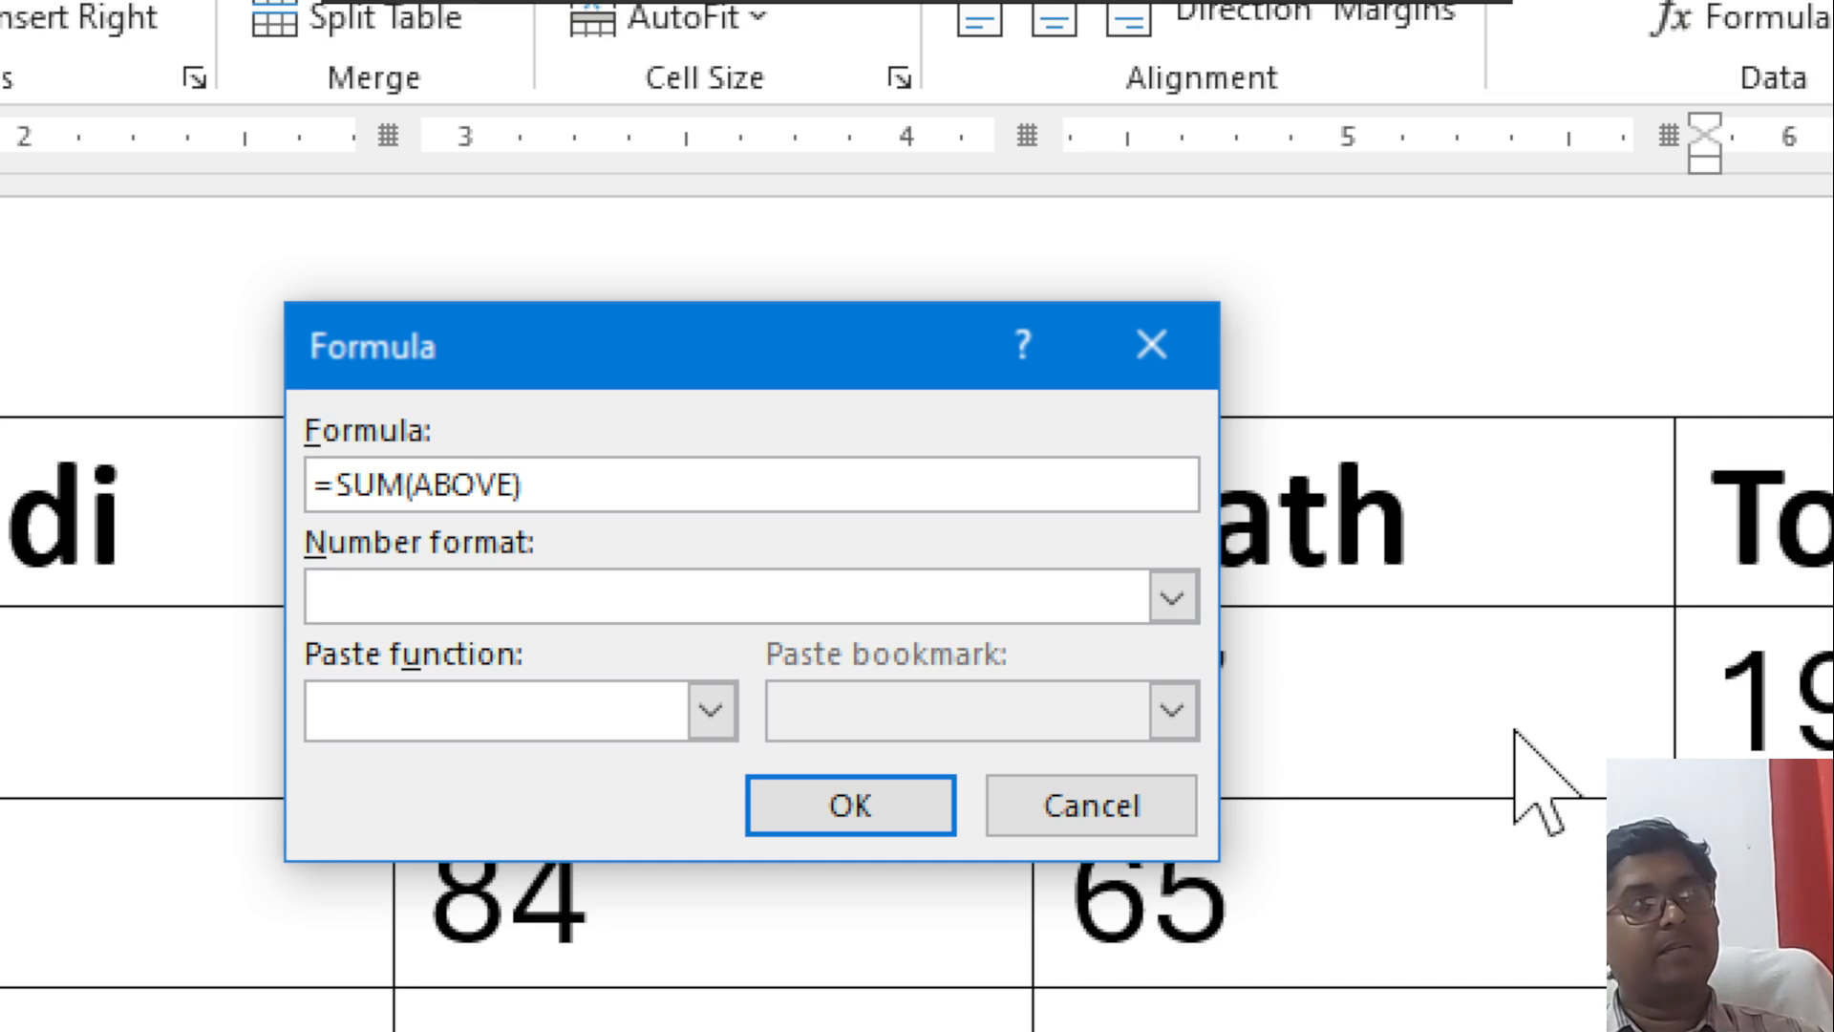
pyautogui.press('BackSpace')
pyautogui.press('BackSpace')
pyautogui.press('BackSpace')
pyautogui.press('Delete')
pyautogui.press('BackSpace')
pyautogui.write('b3')
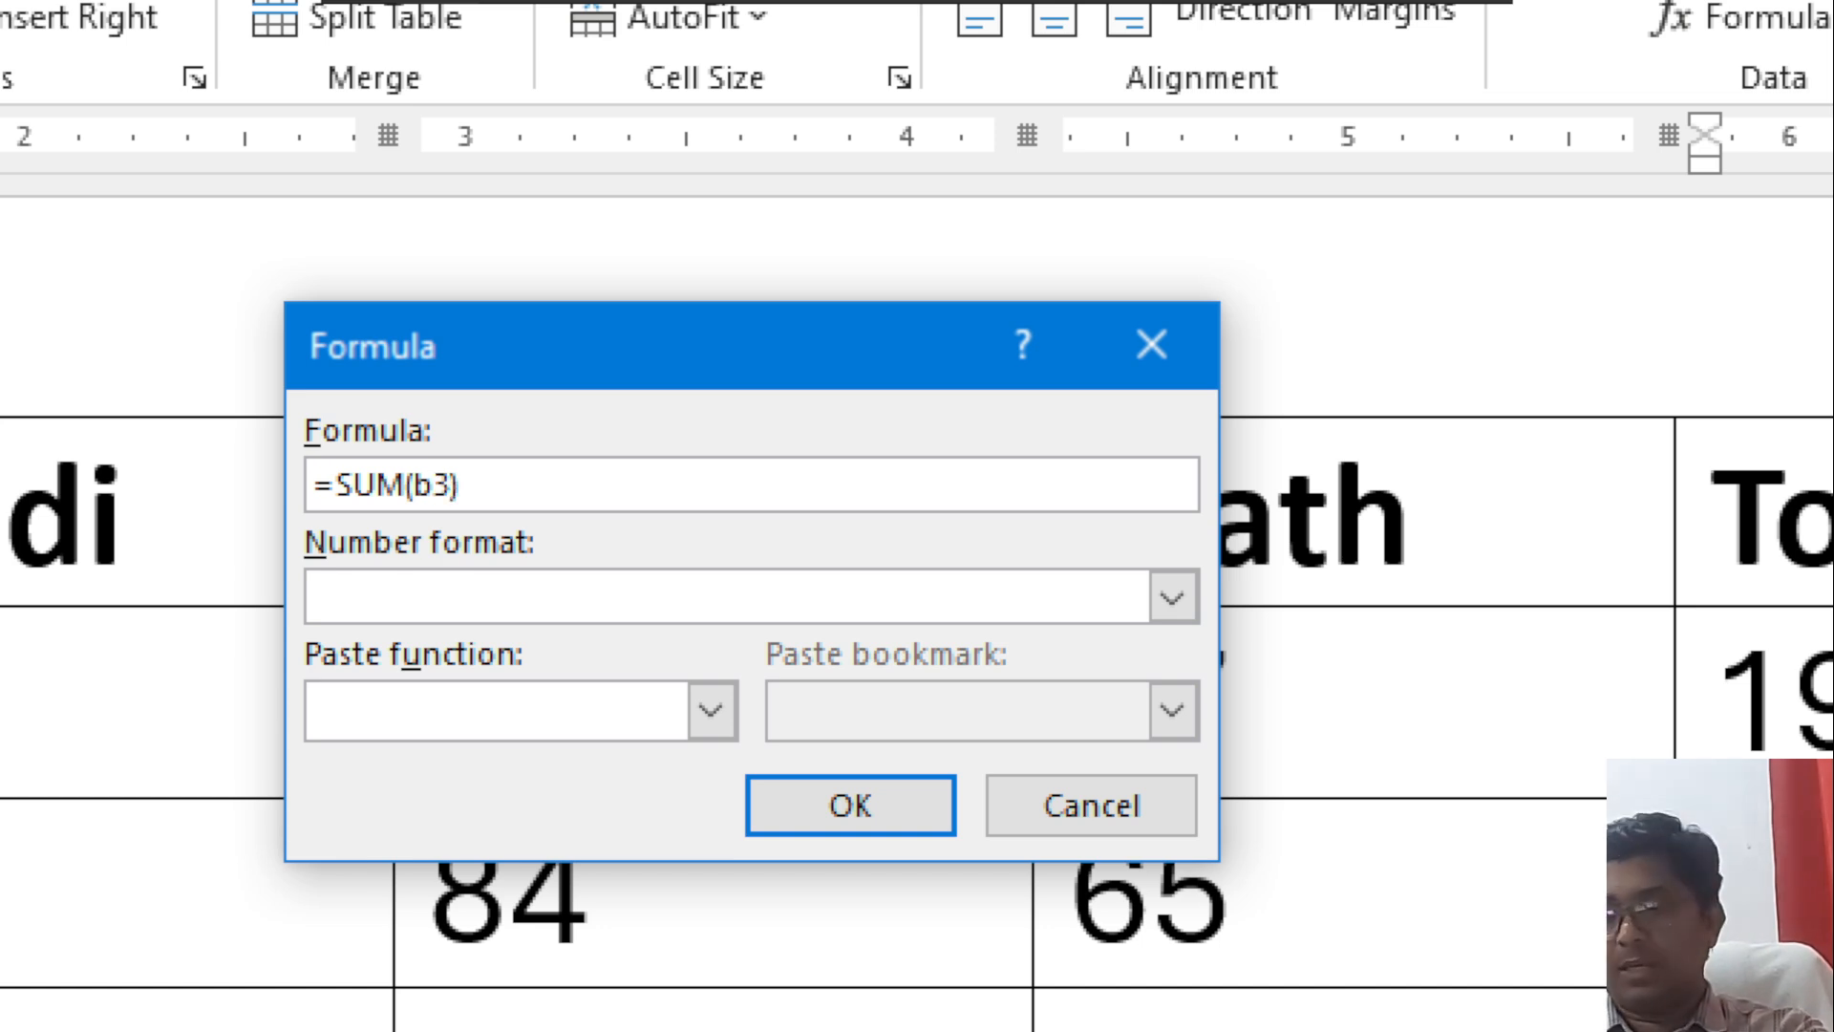
pyautogui.write(':d3')
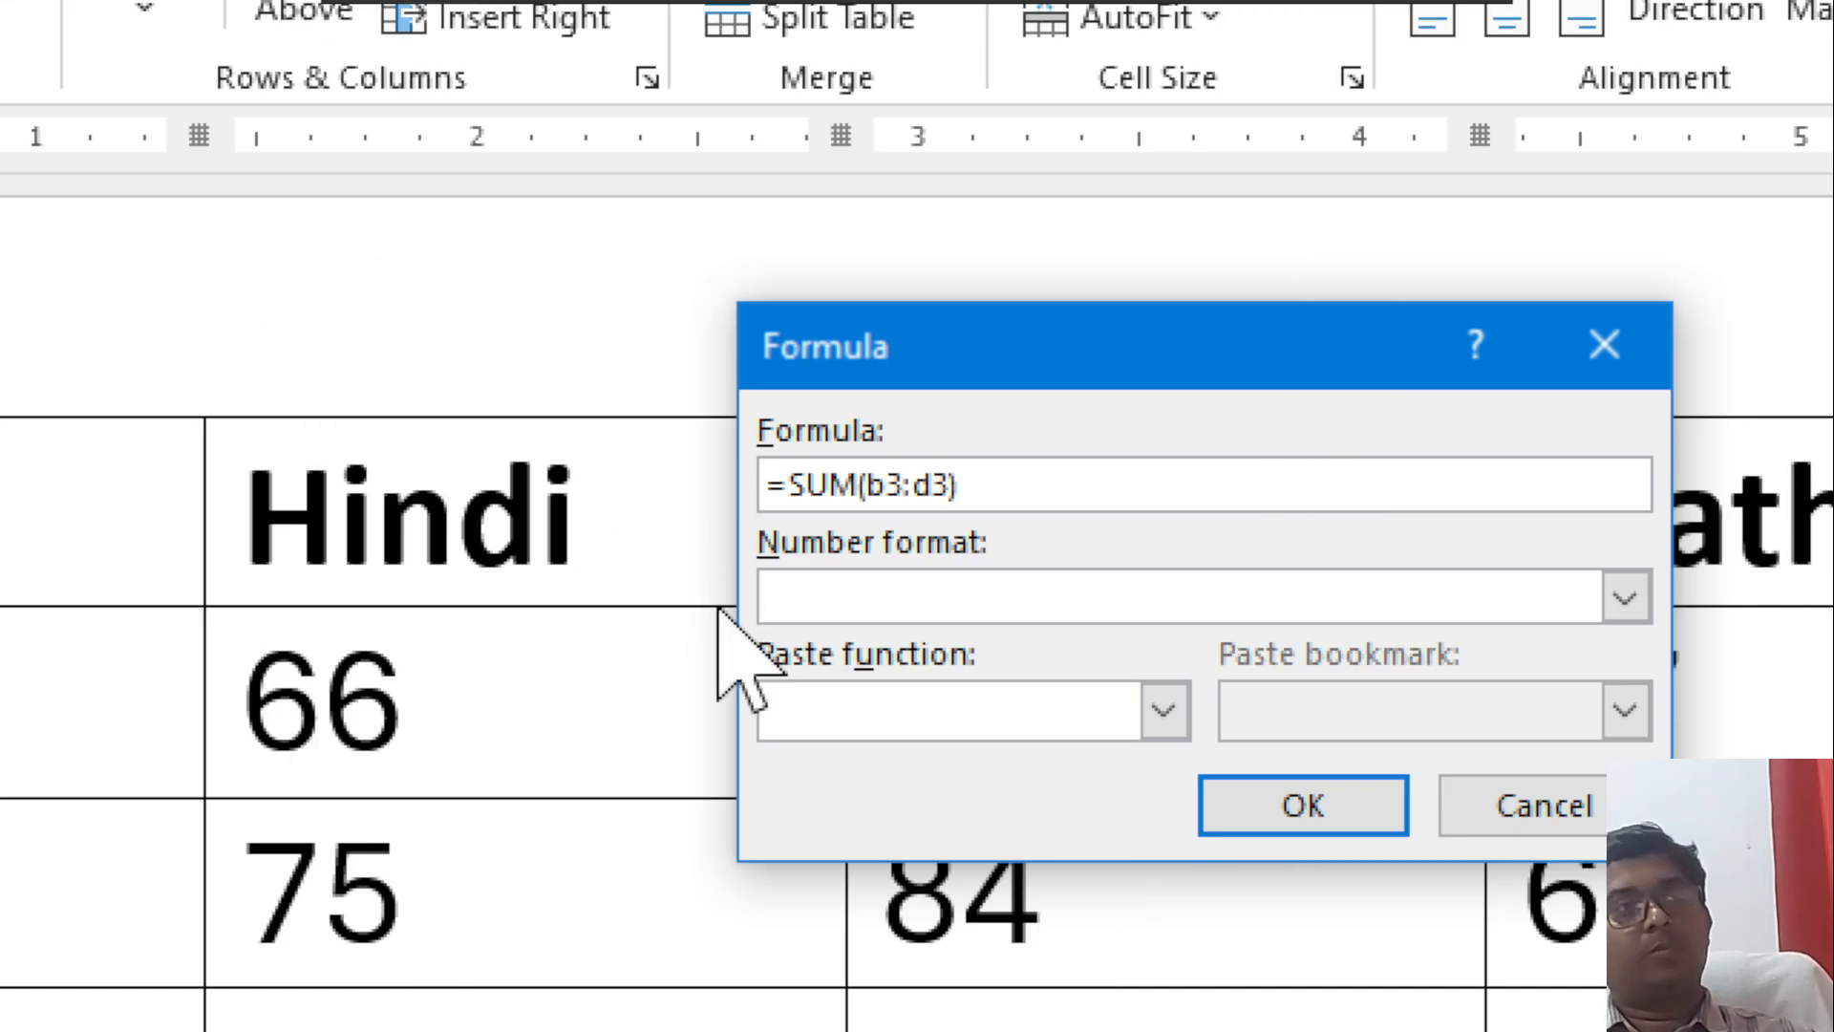
pyautogui.click(1280, 829)
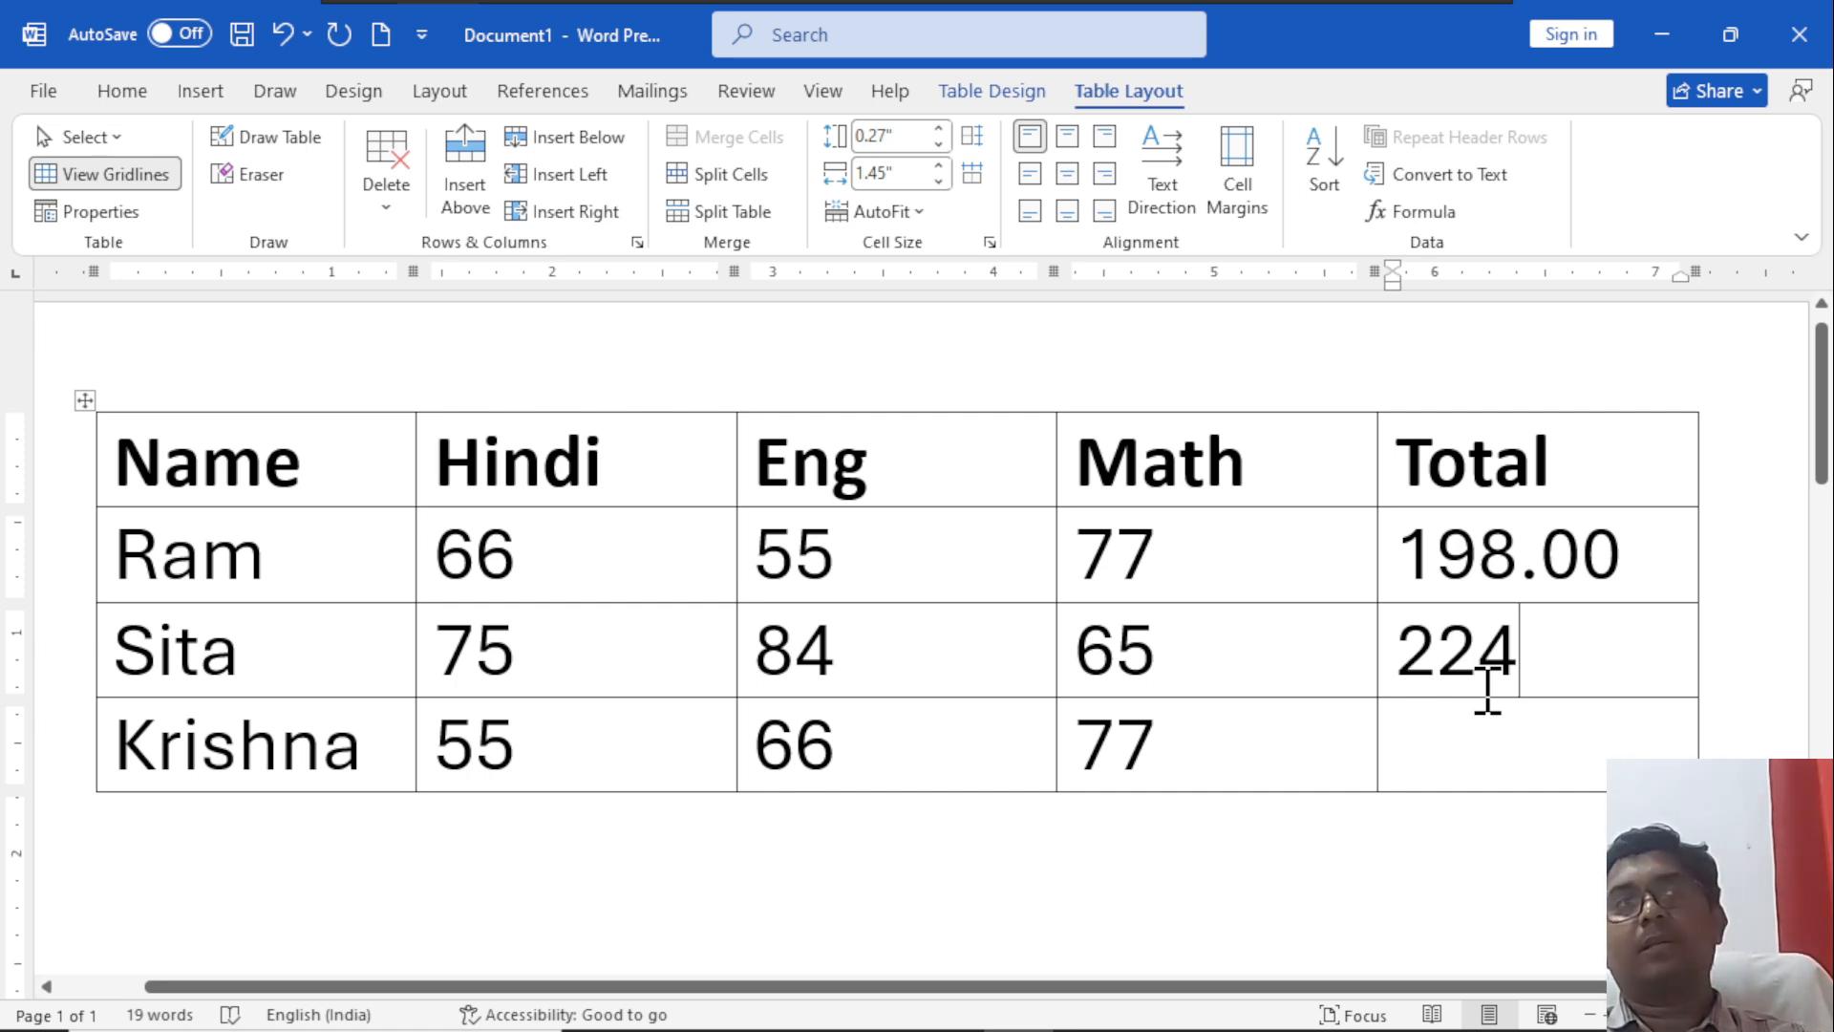
# Open the Formula dialog for the third student's Total cell and look through the functions available for pasting.
pyautogui.click(1470, 724)
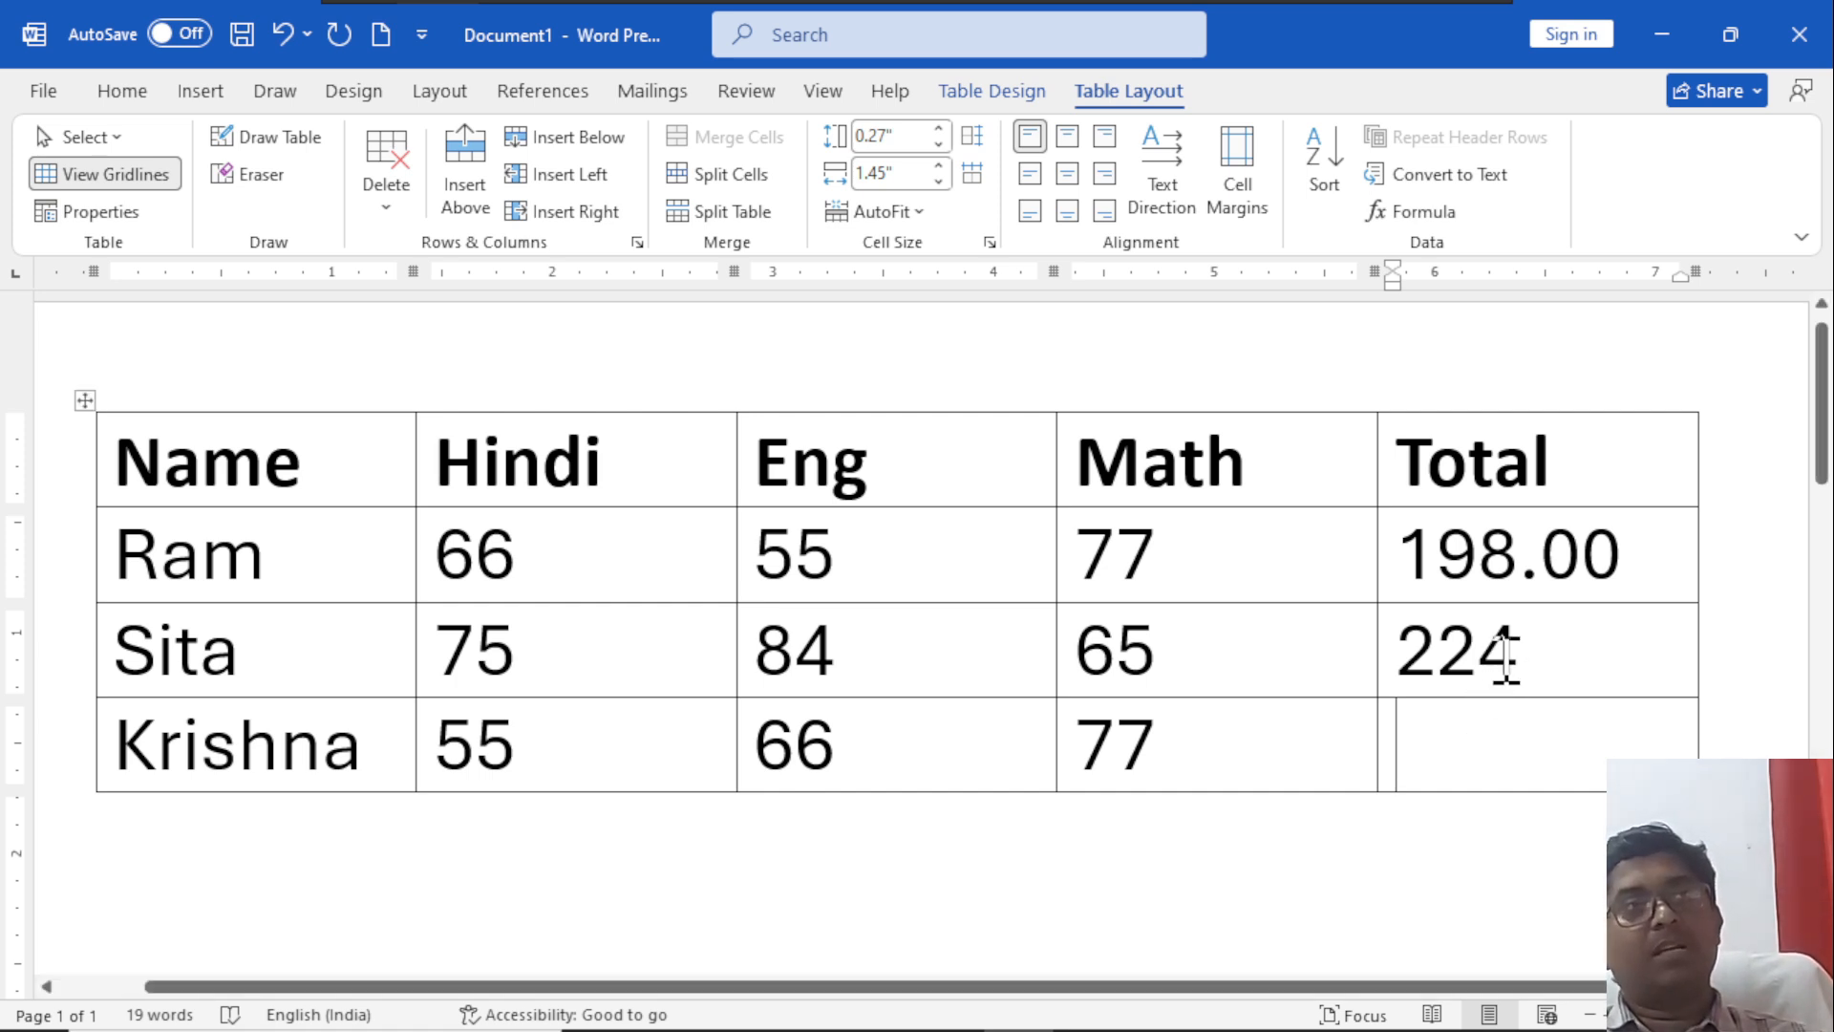
pyautogui.click(1397, 212)
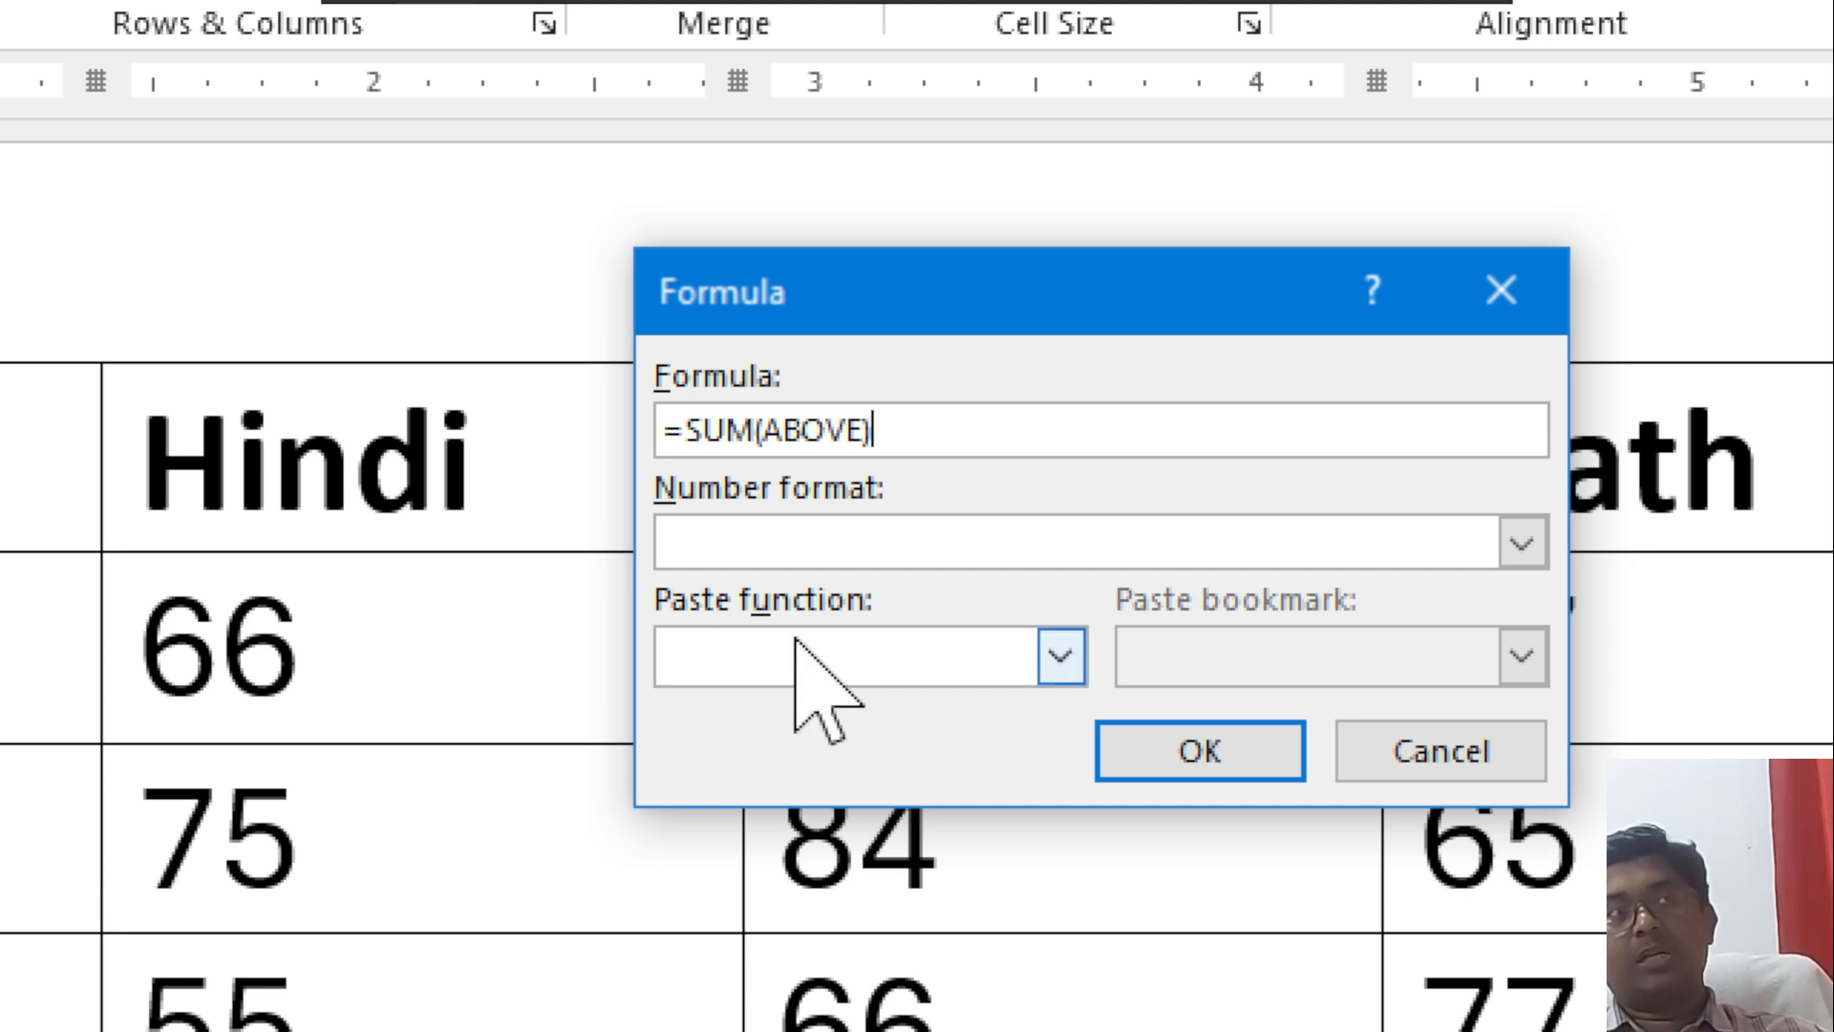
pyautogui.click(1060, 656)
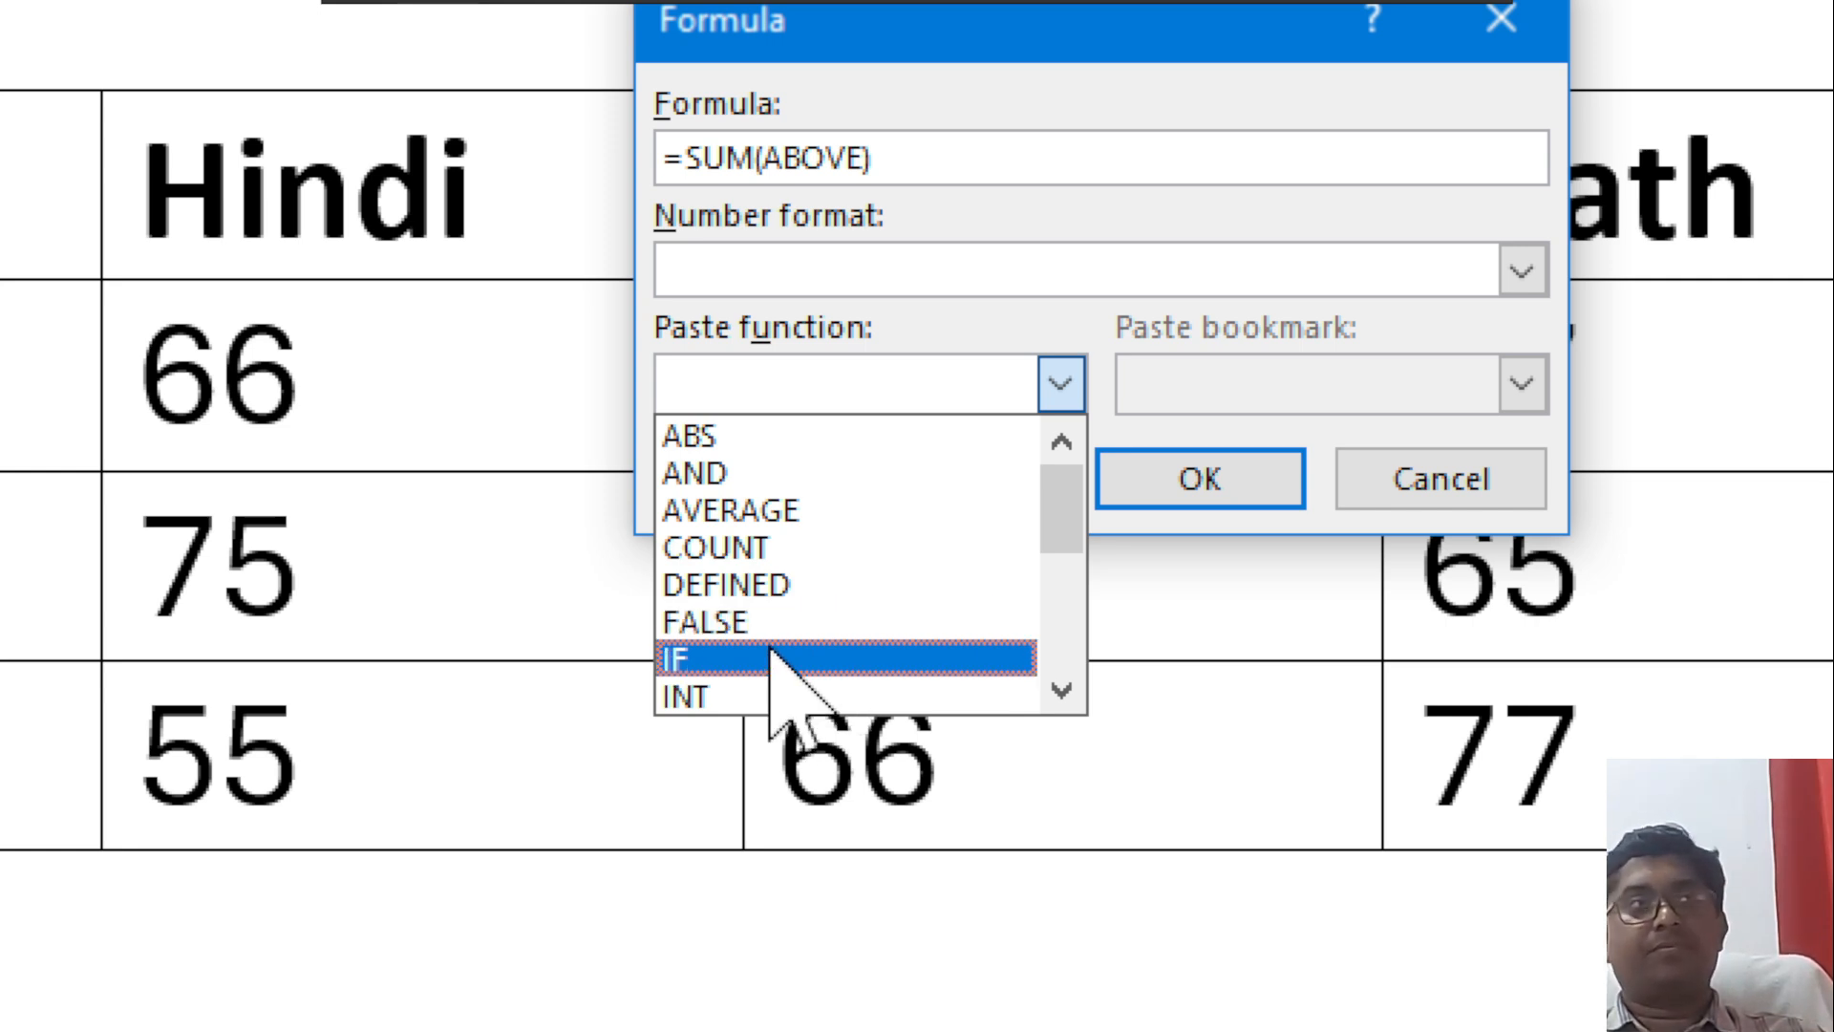
pyautogui.scroll(-2, 783, 680)
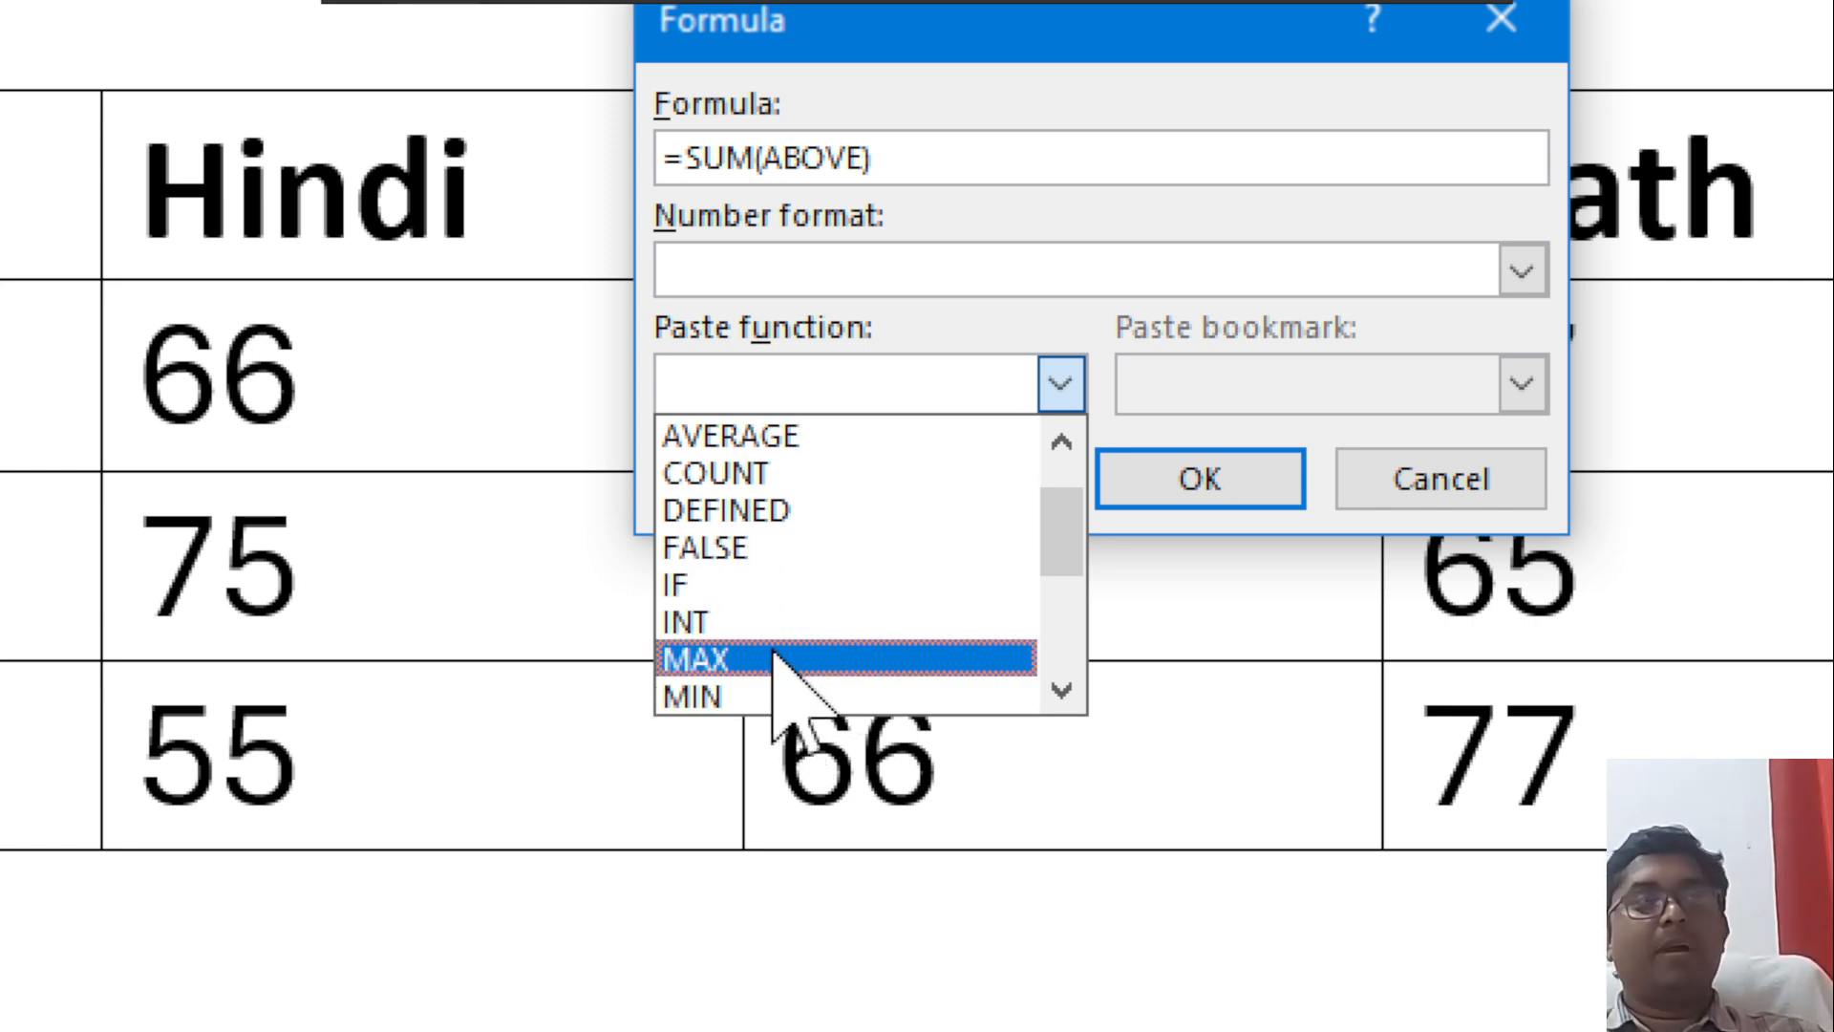
pyautogui.scroll(-2, 778, 668)
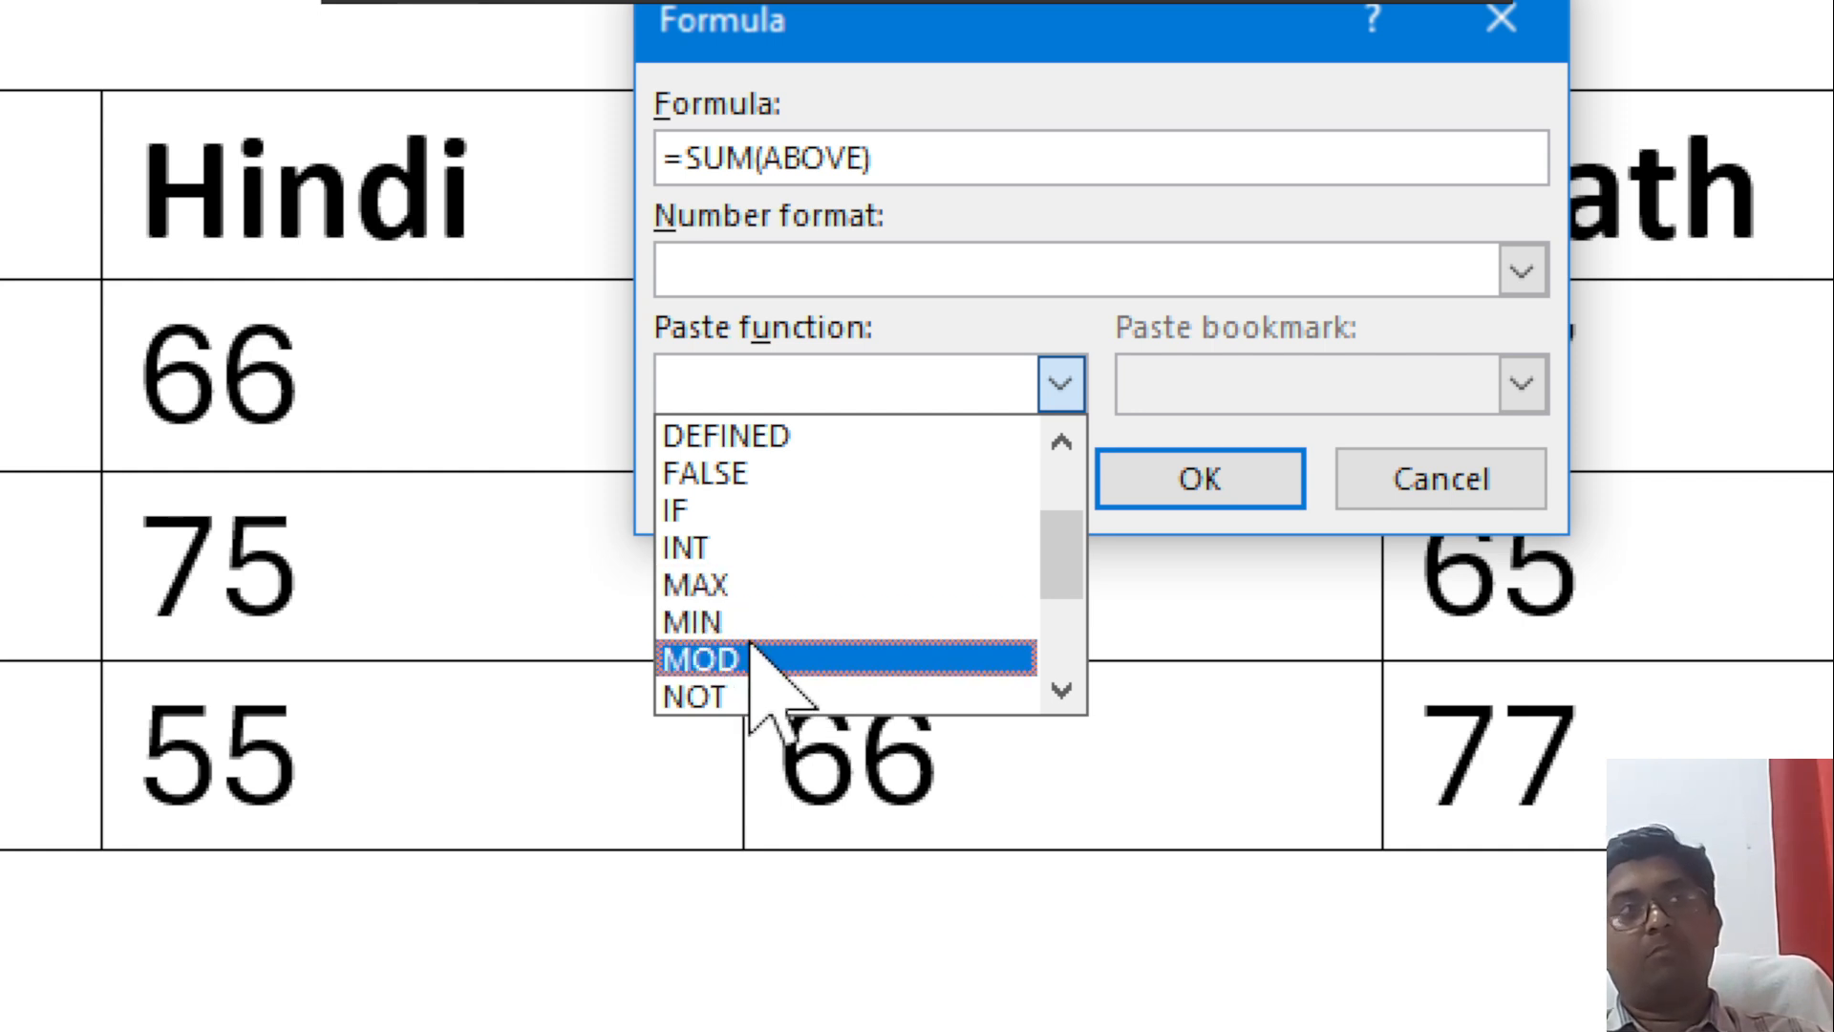
pyautogui.scroll(-1, 769, 697)
pyautogui.scroll(-1, 764, 683)
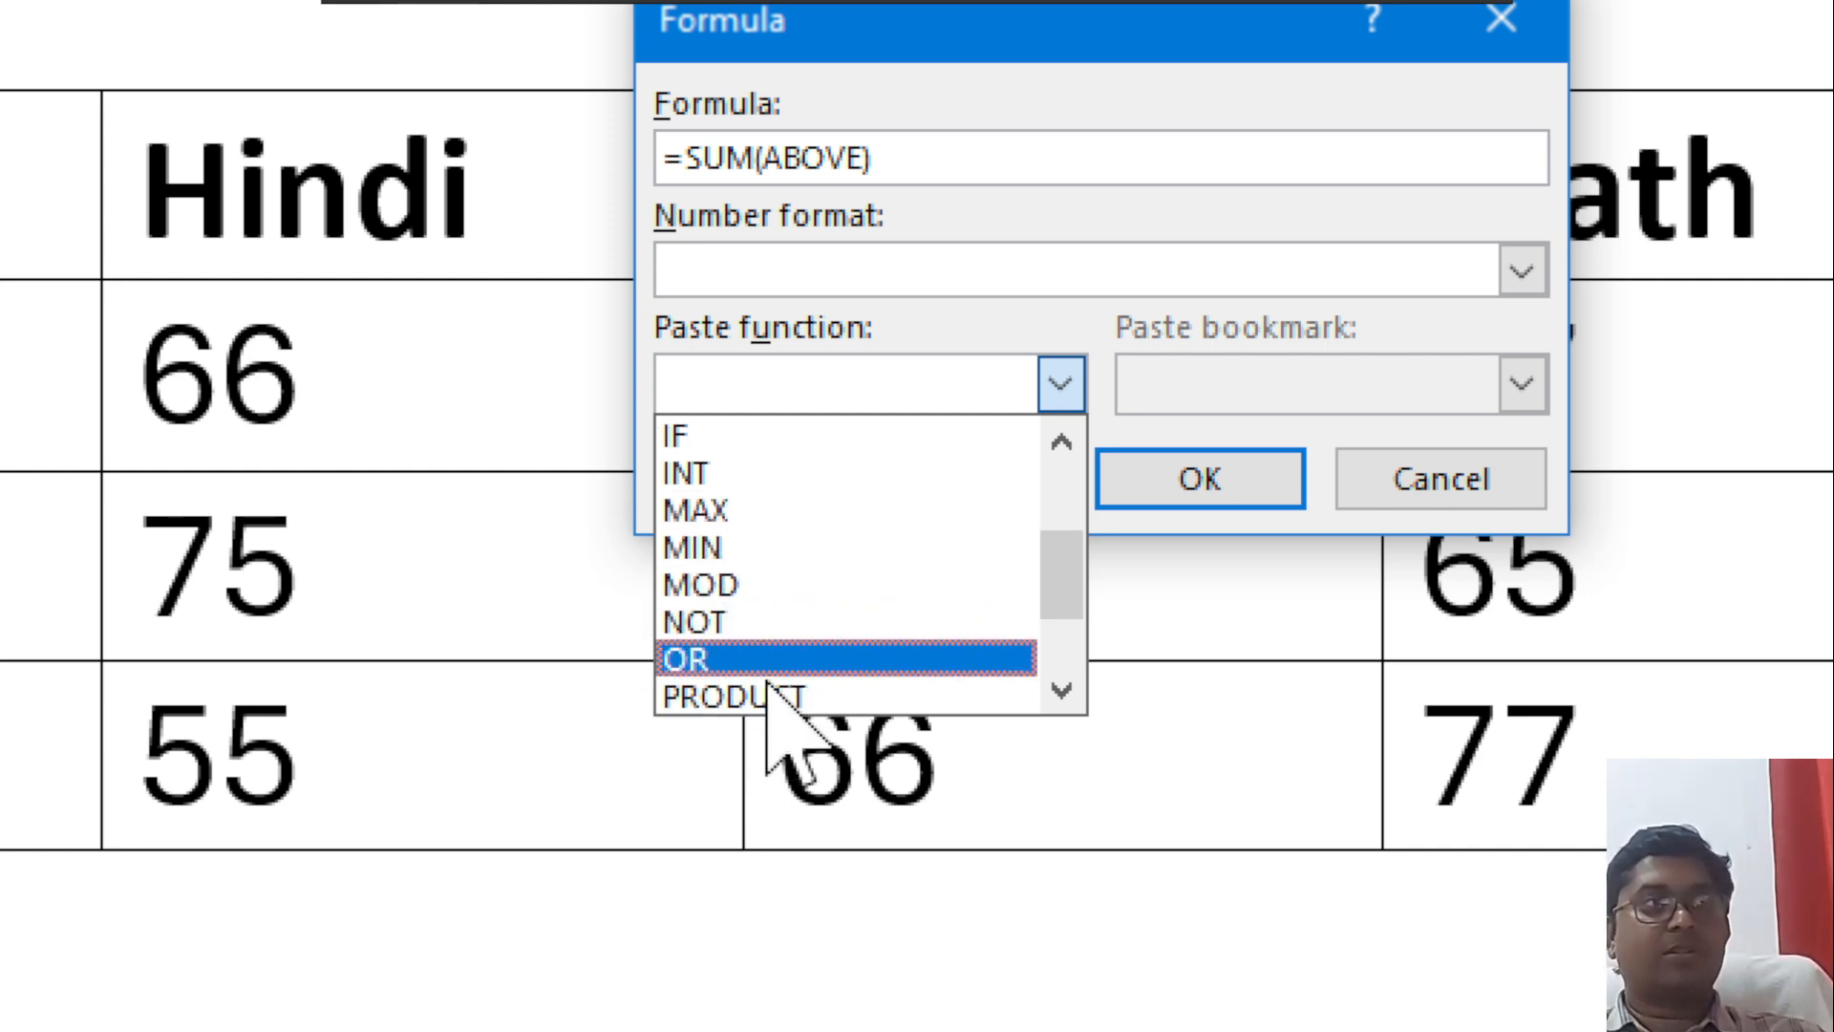
pyautogui.scroll(-2, 830, 688)
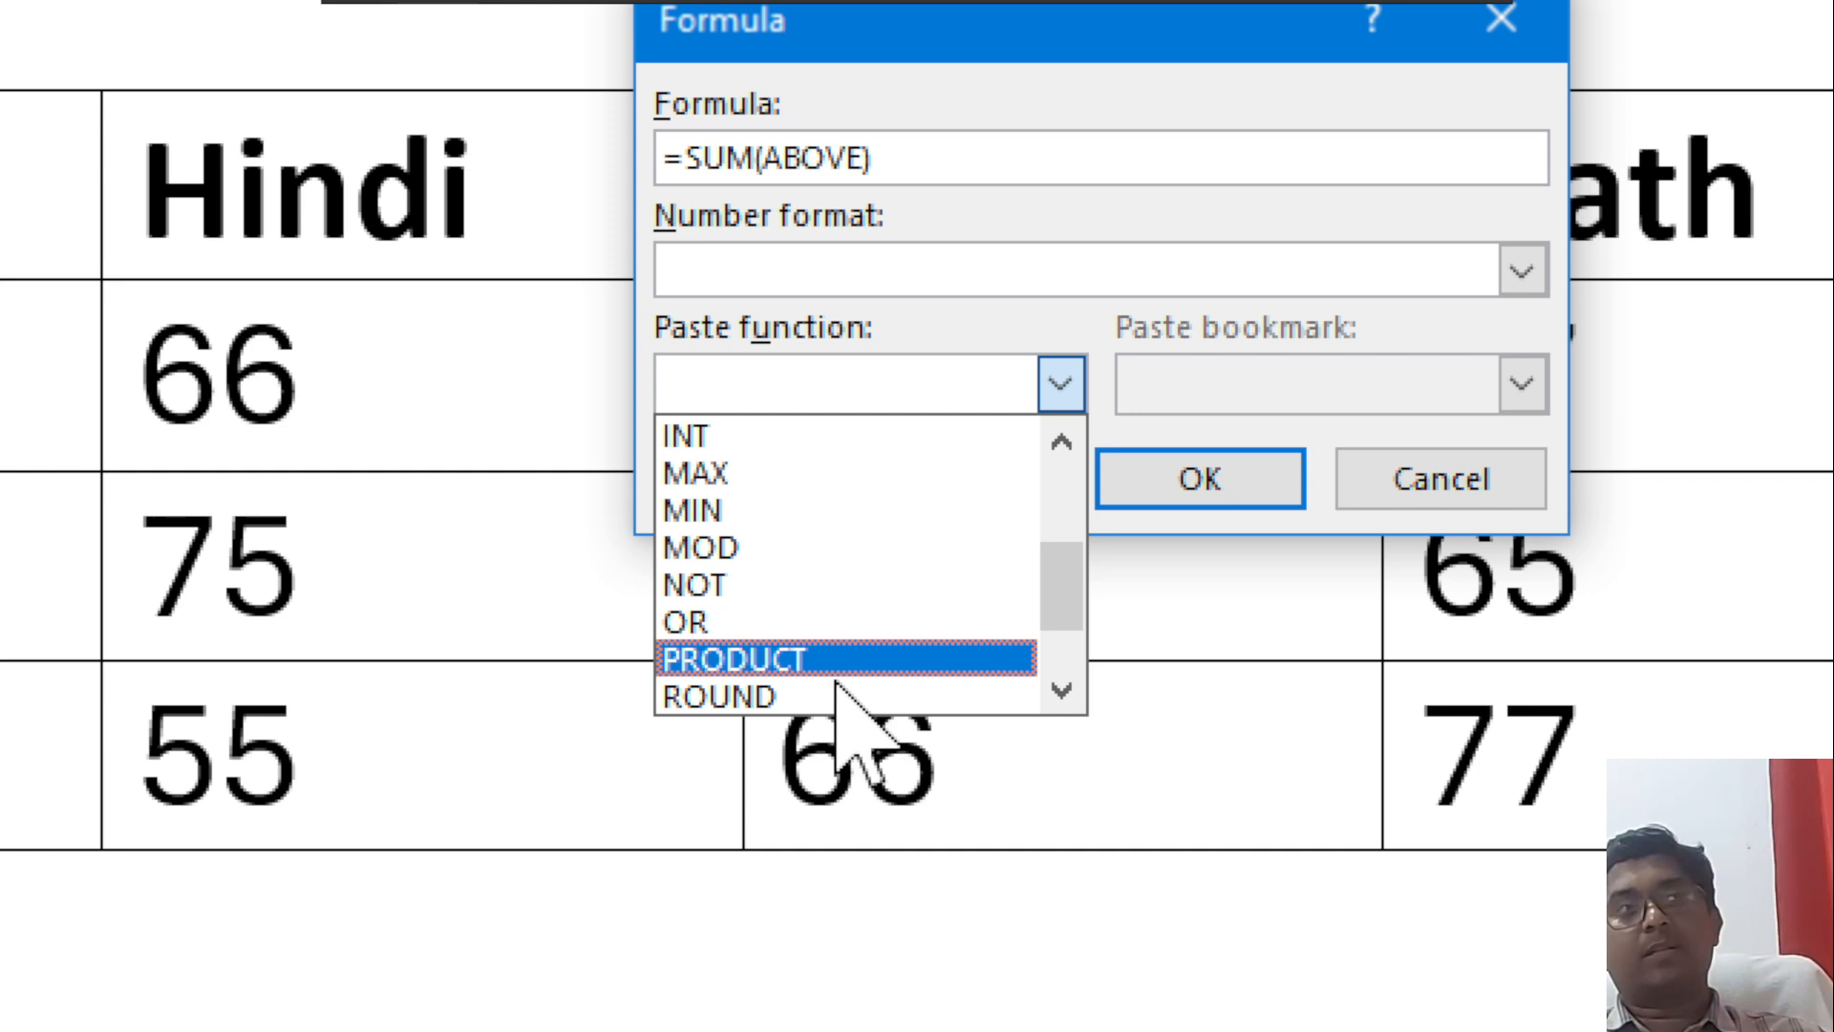
pyautogui.scroll(-2, 840, 661)
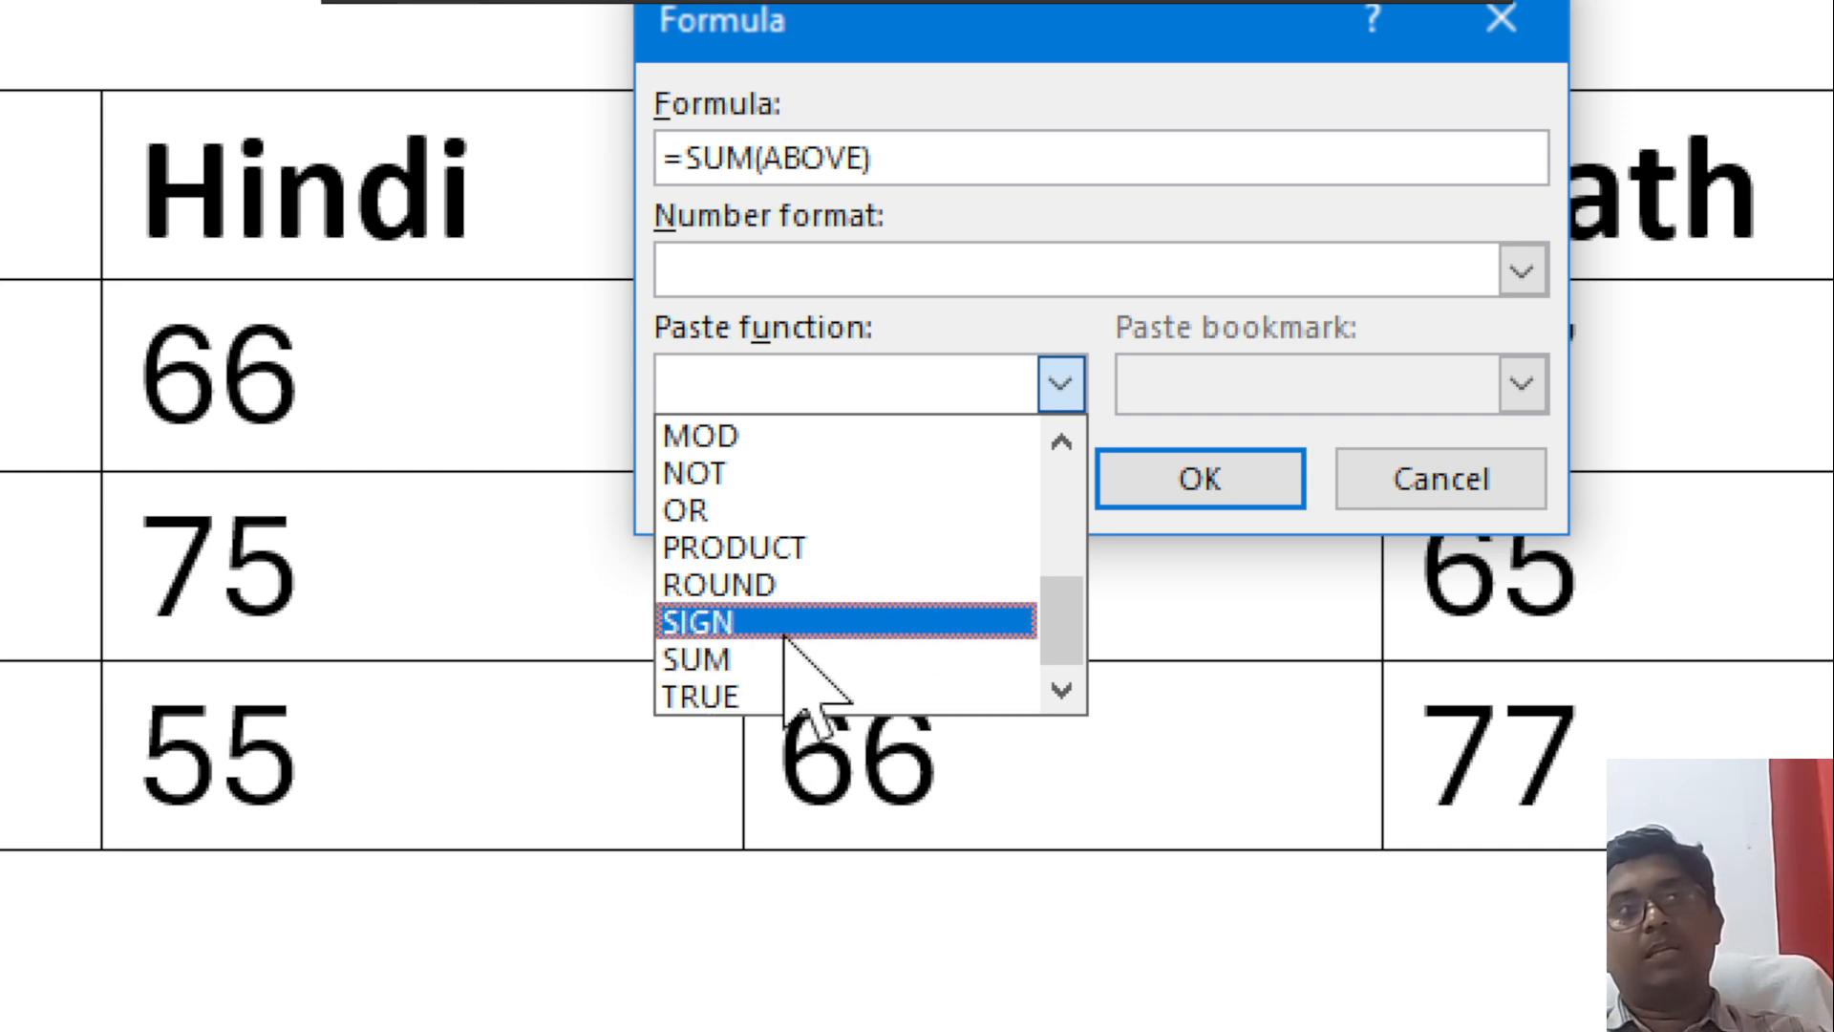
pyautogui.scroll(4, 802, 666)
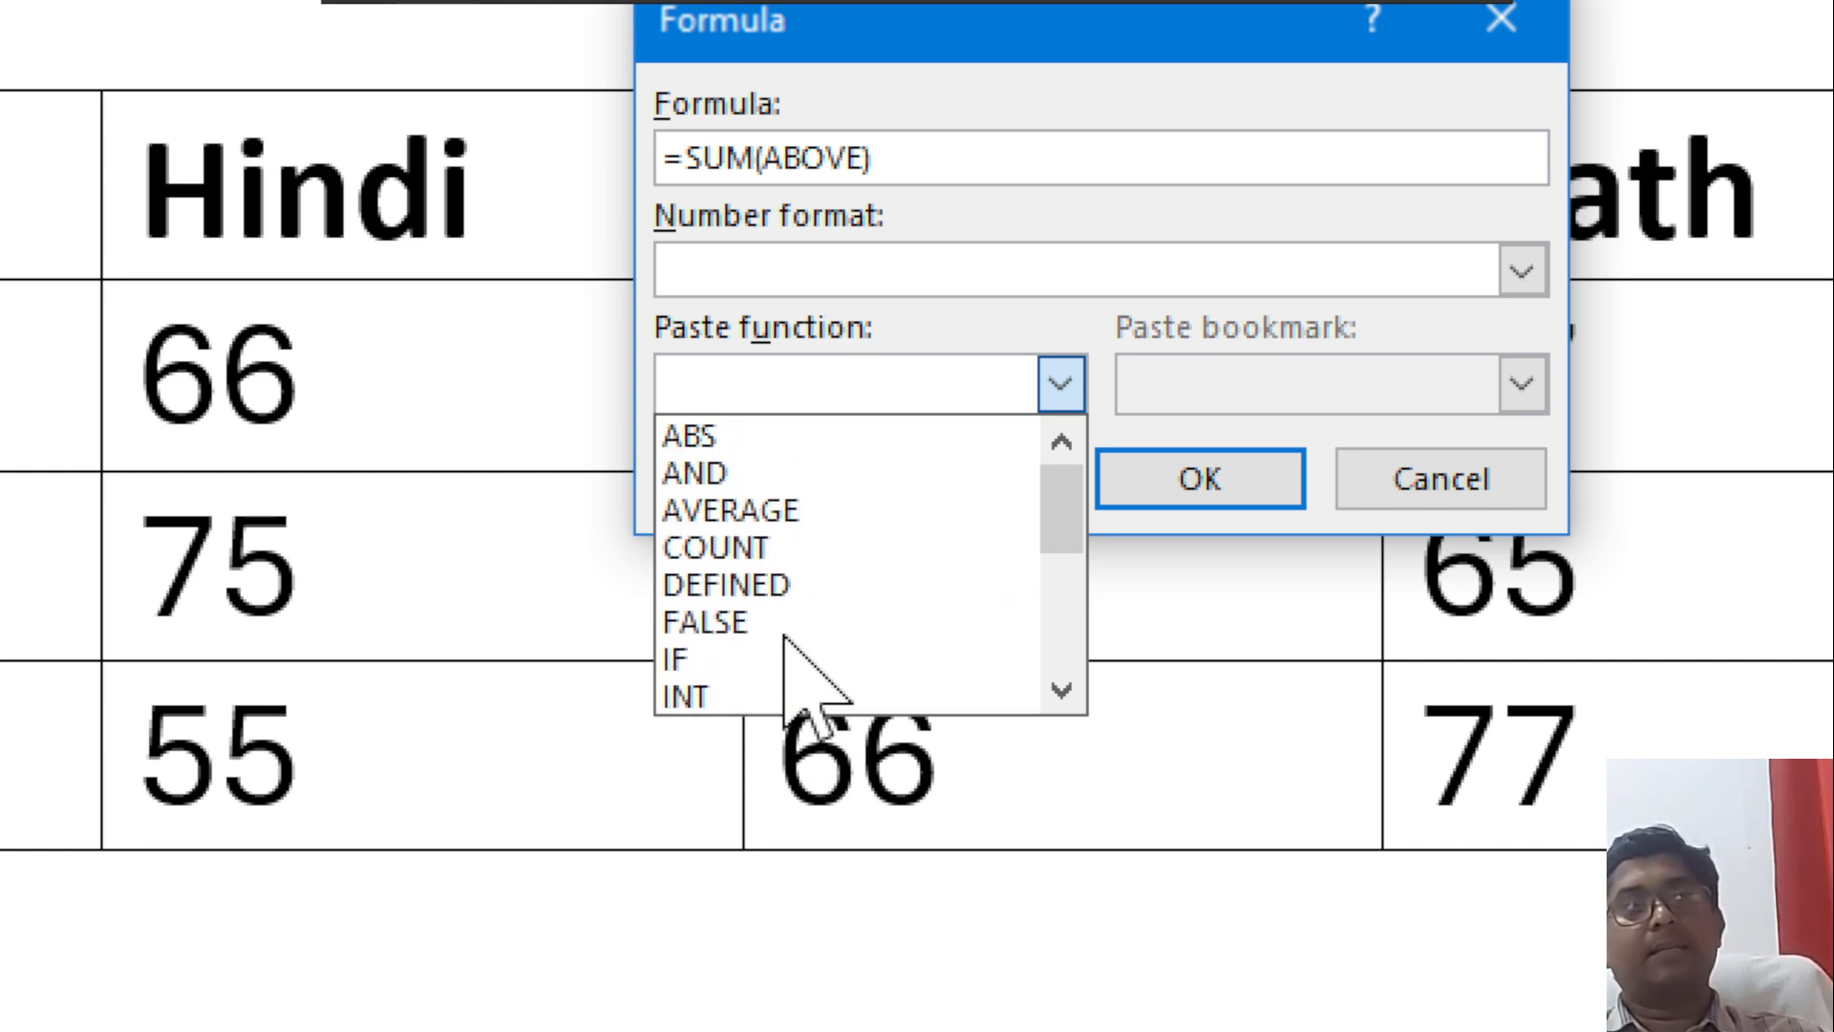
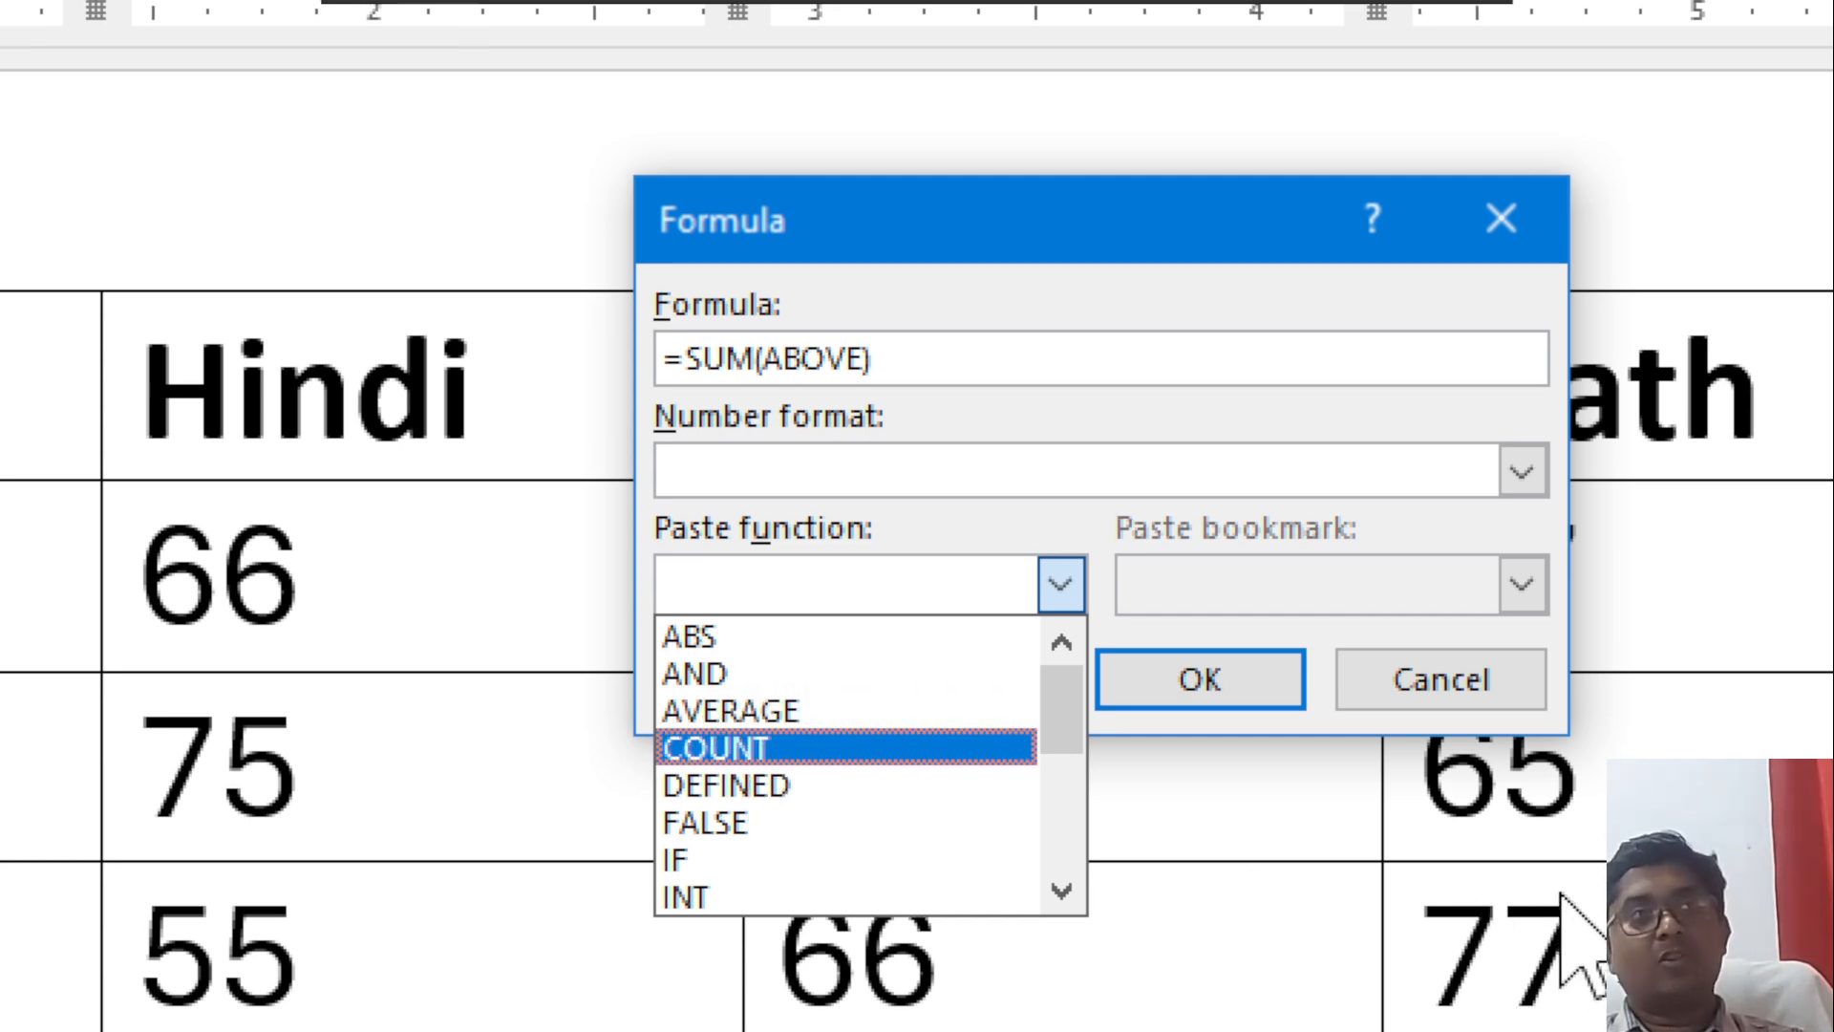
# Insert the formula =COUNT(left) in the third student's Total cell, replacing the default SUM formula with the COUNT function.
pyautogui.click(1416, 697)
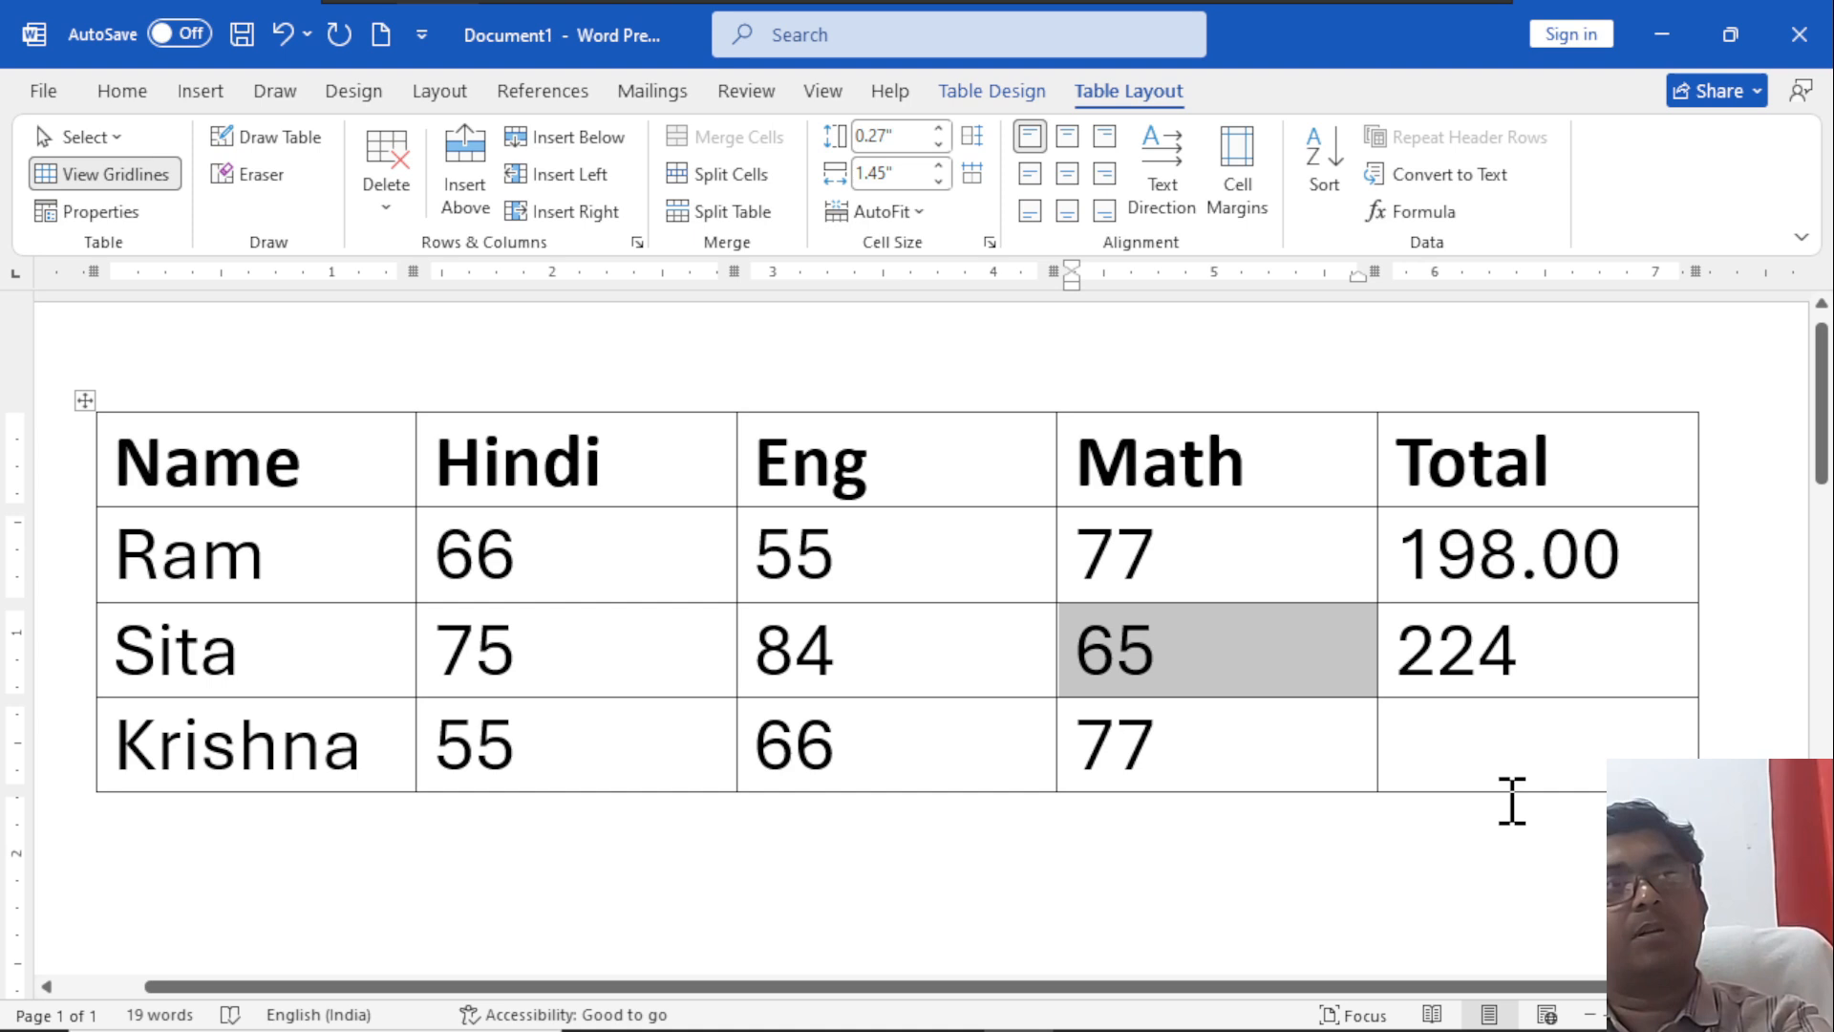
pyautogui.click(1462, 748)
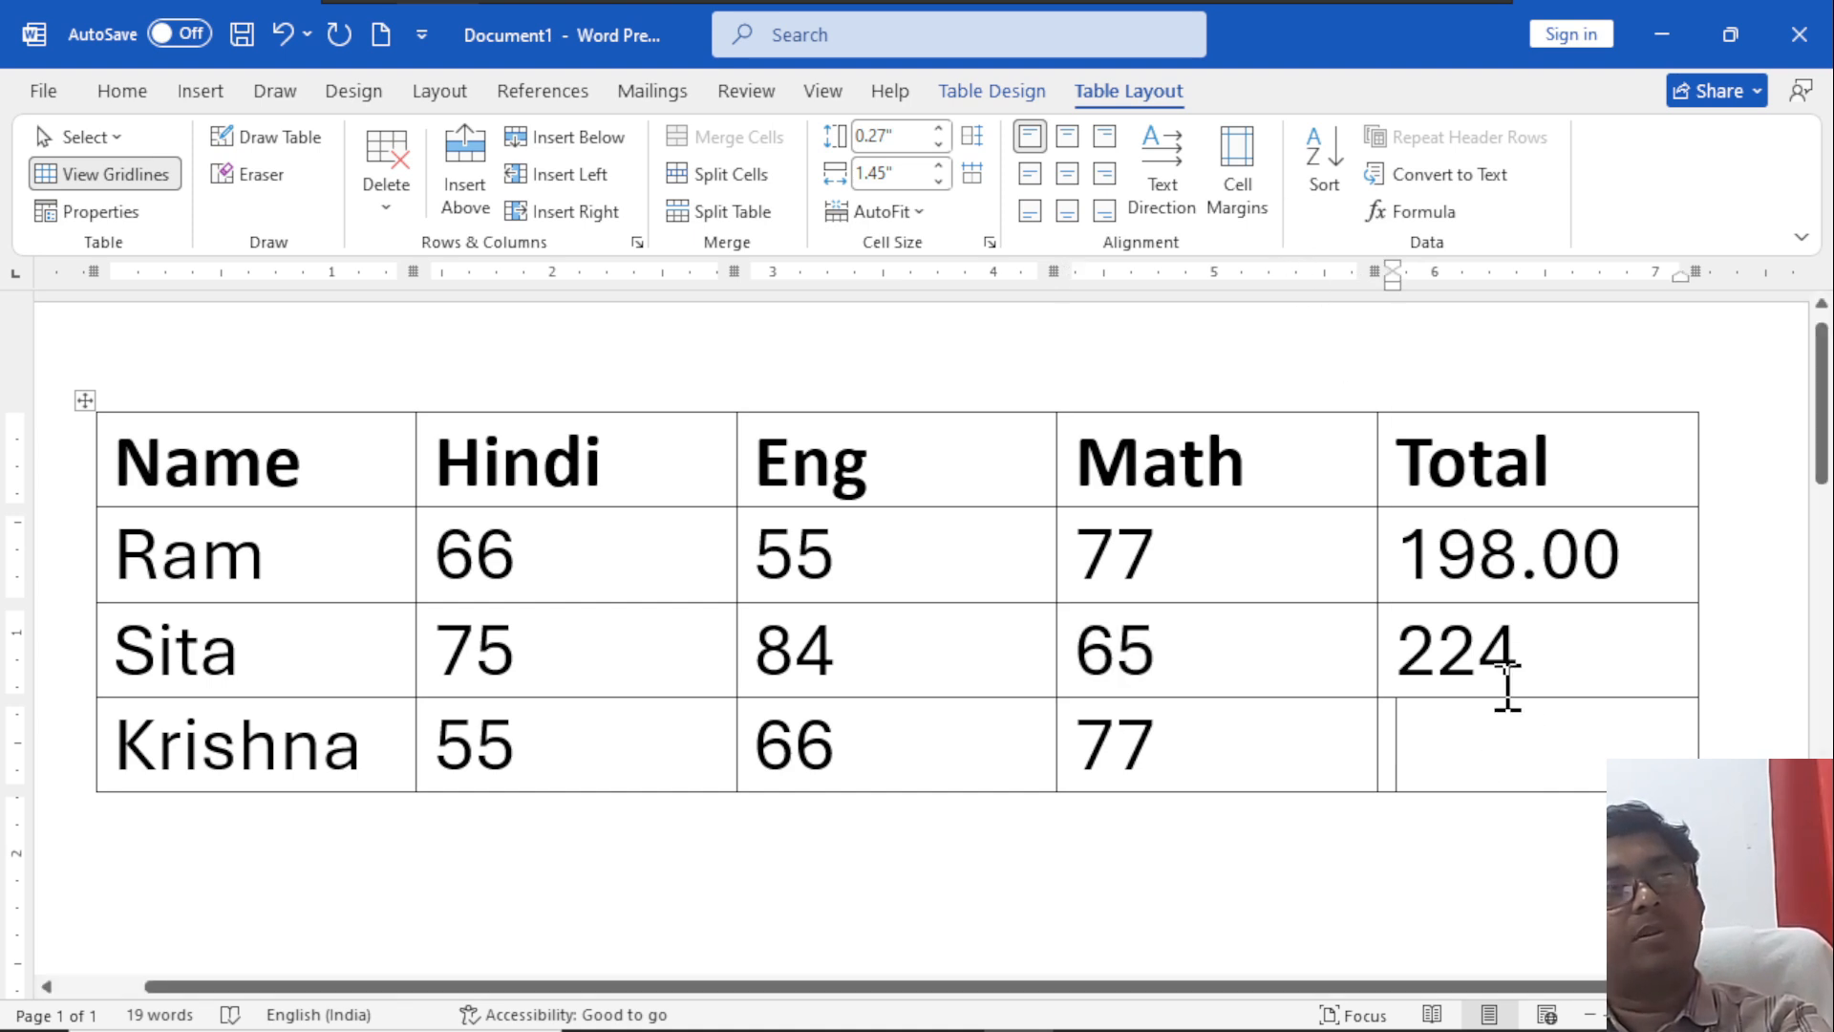
pyautogui.click(1421, 214)
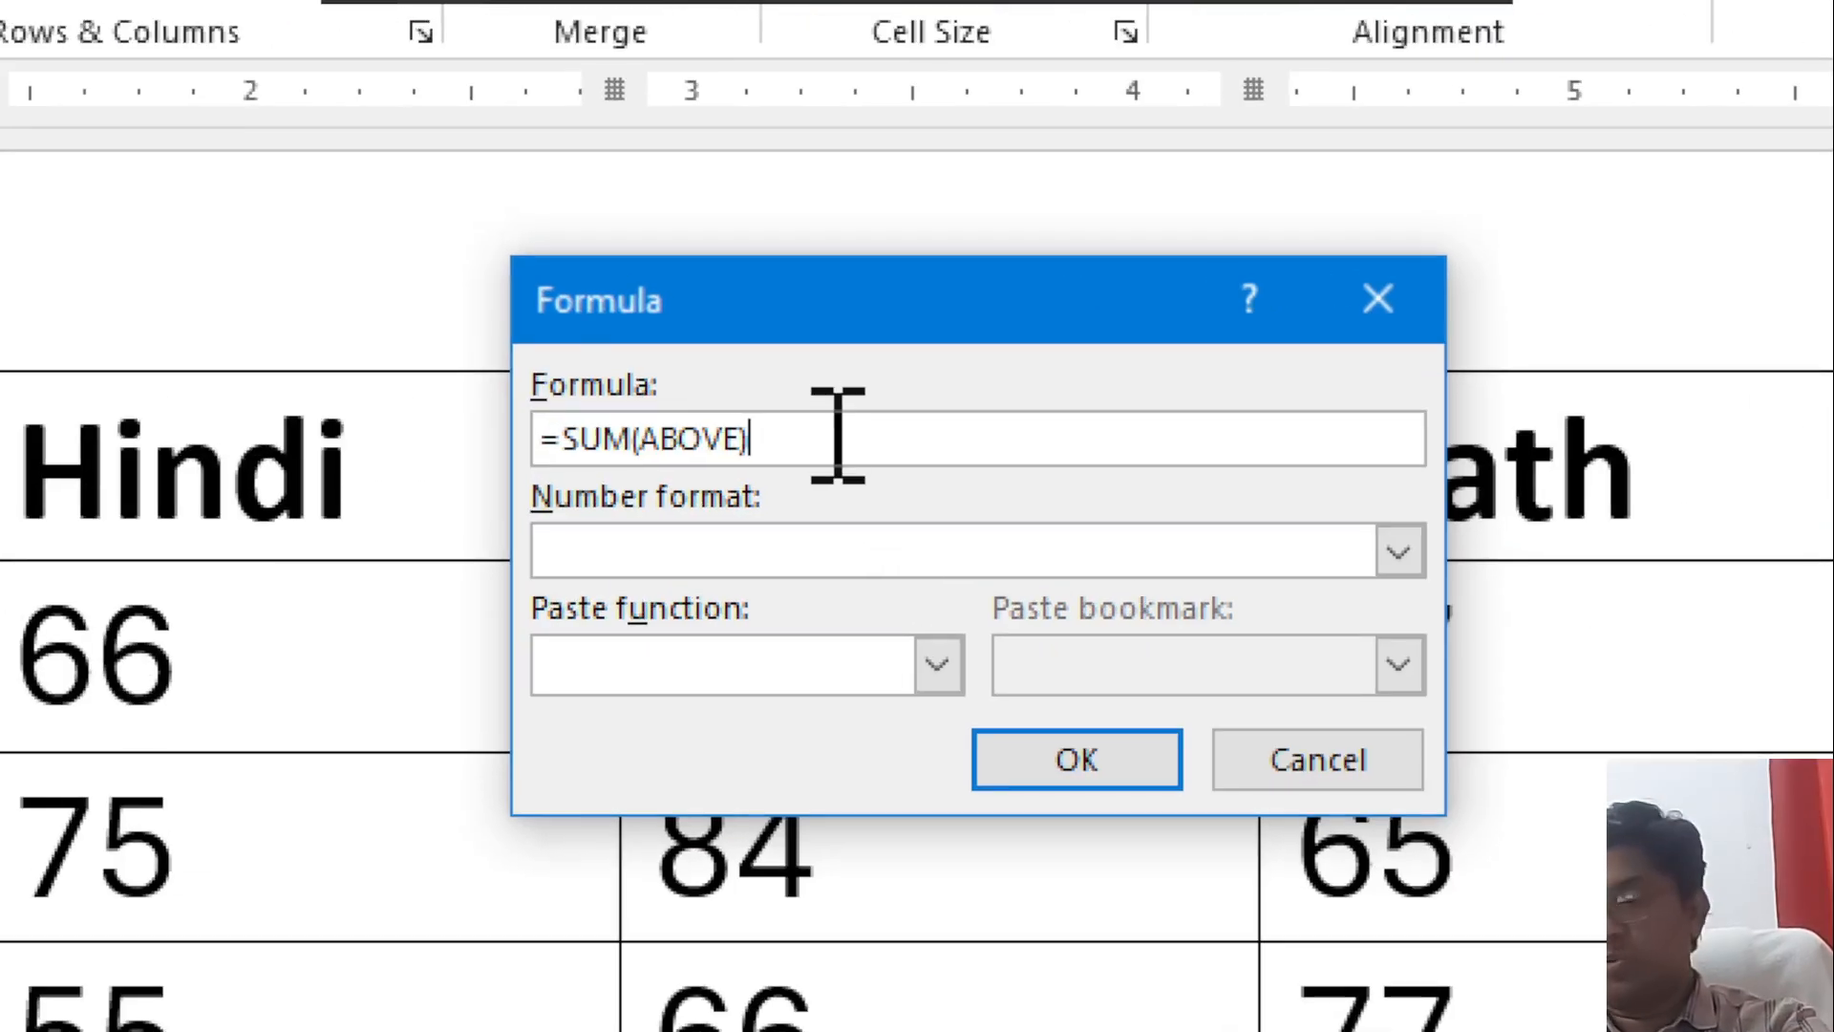
pyautogui.press('BackSpace')
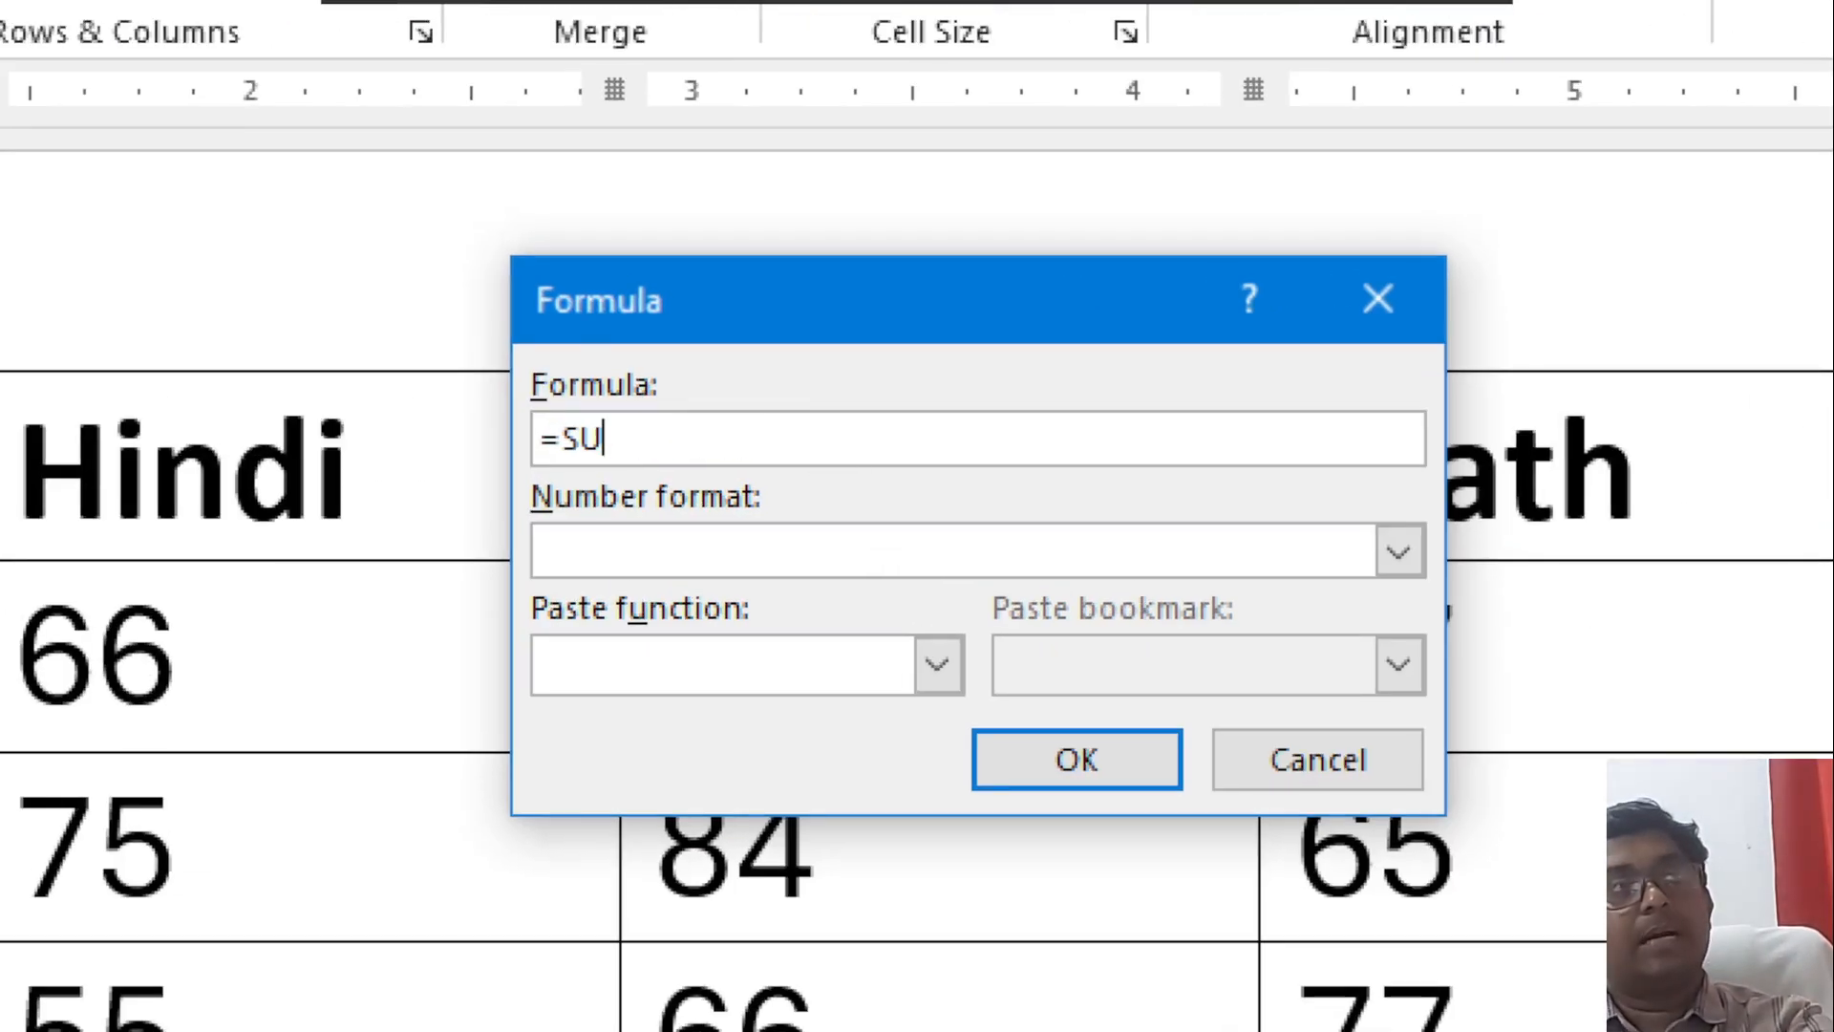
pyautogui.press('BackSpace')
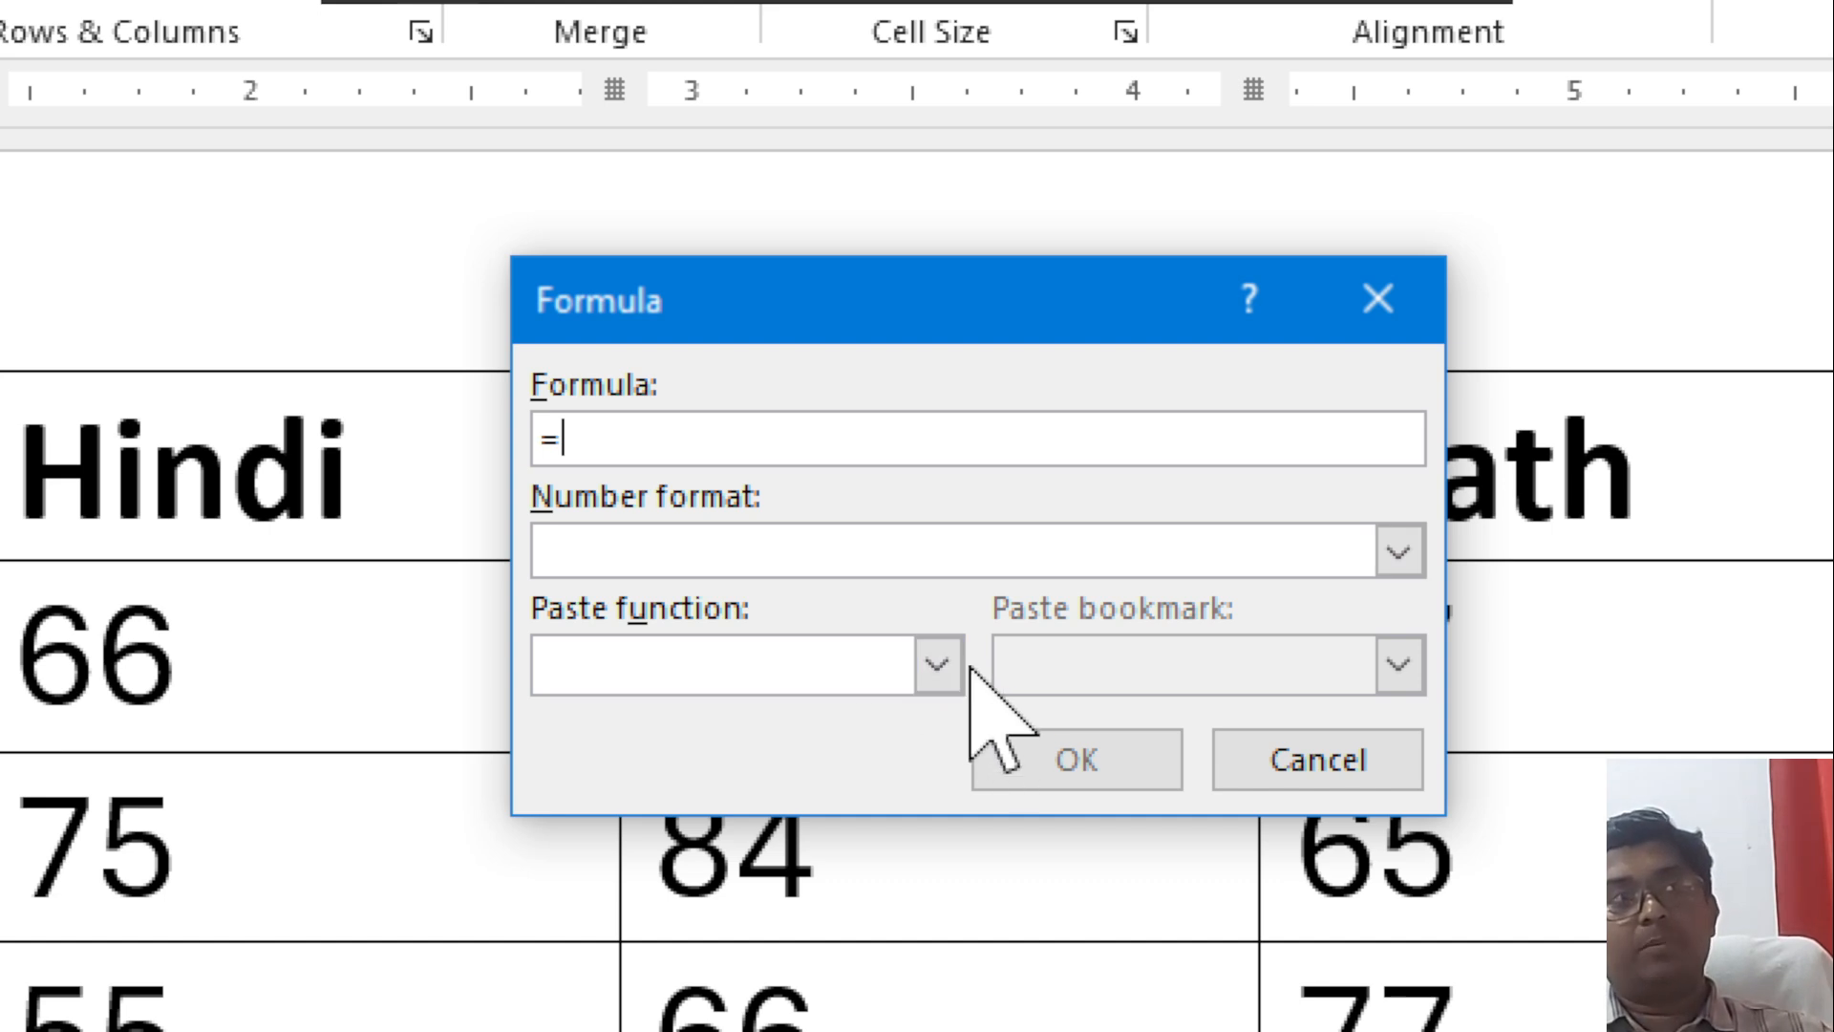
pyautogui.click(940, 665)
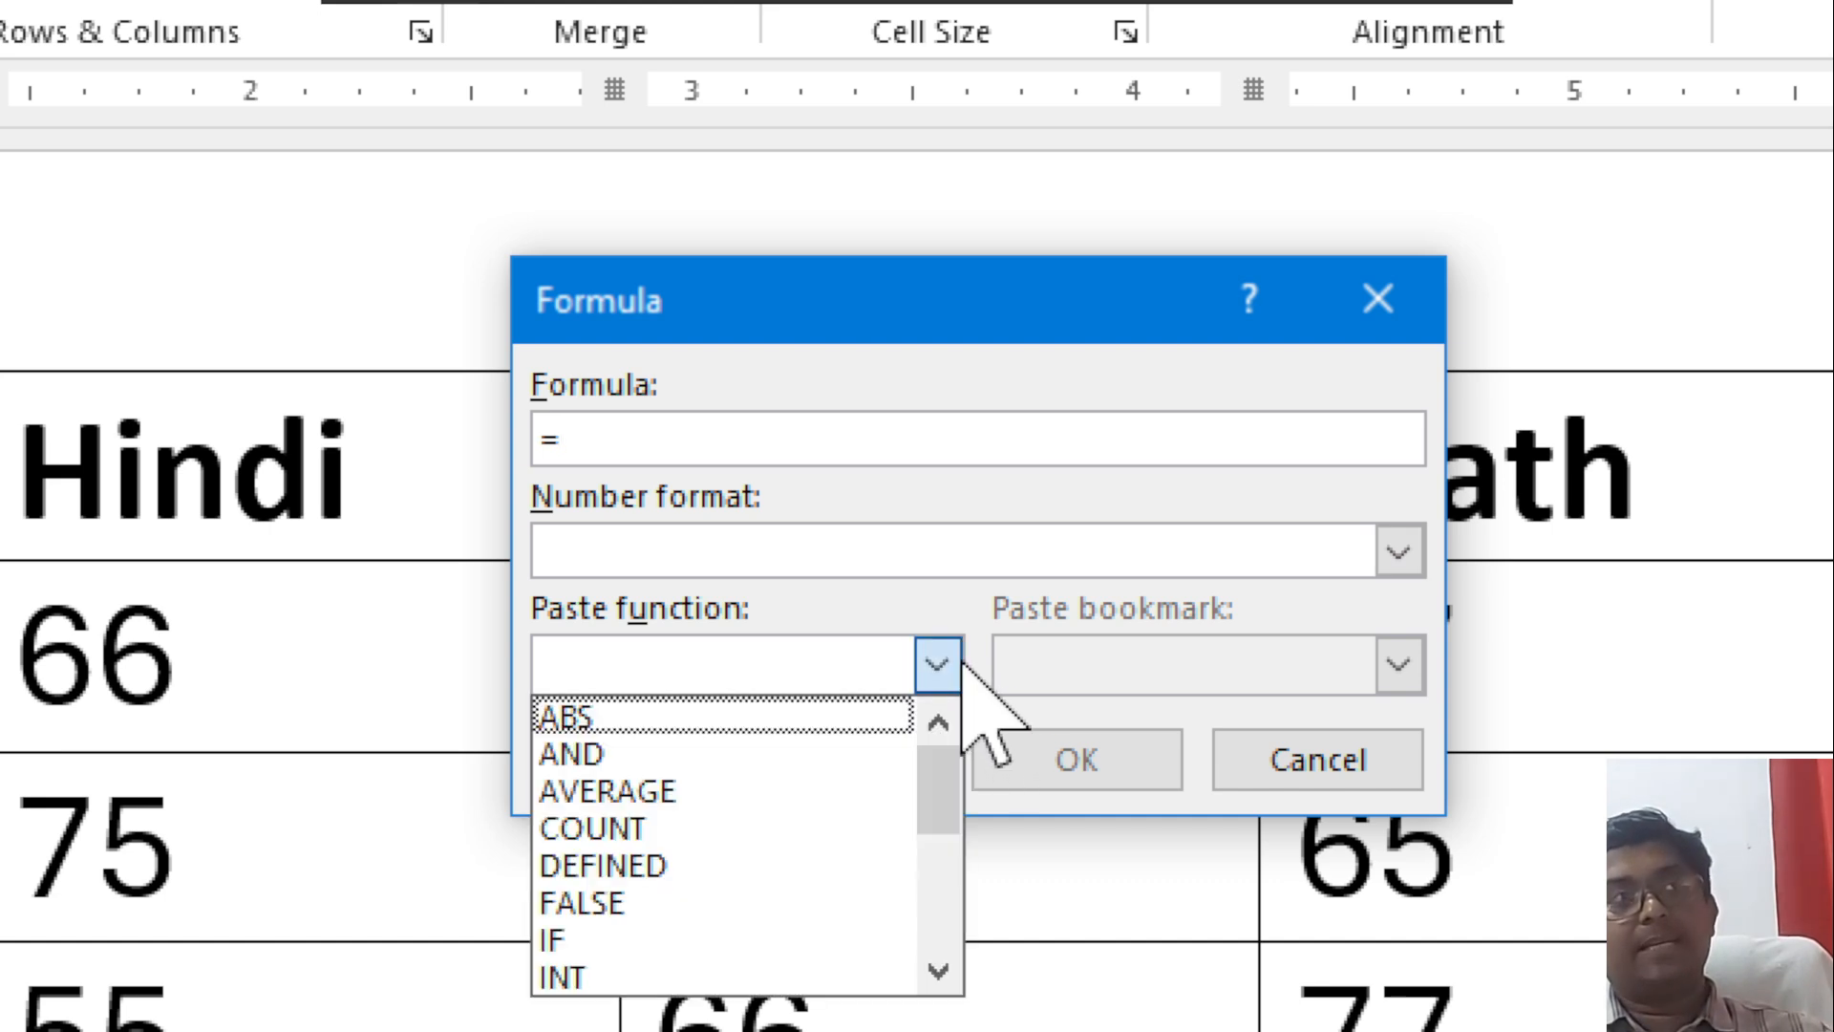
pyautogui.click(666, 829)
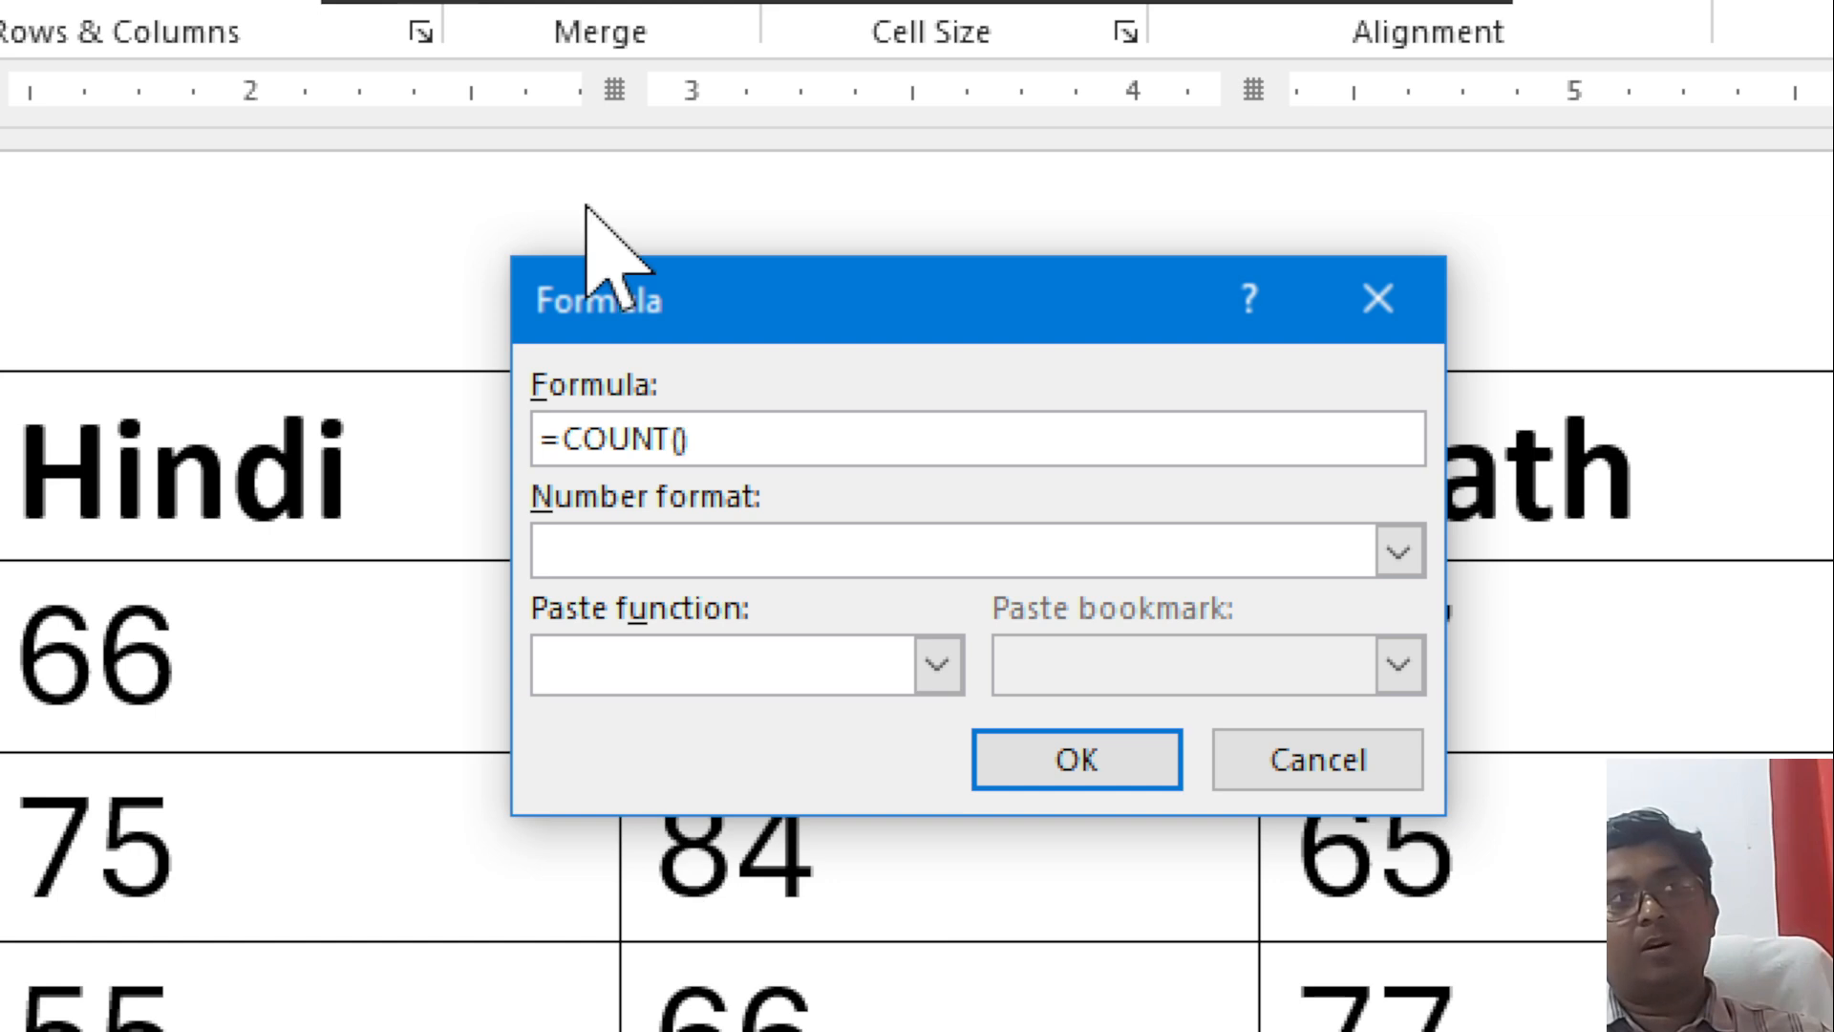
pyautogui.write('left')
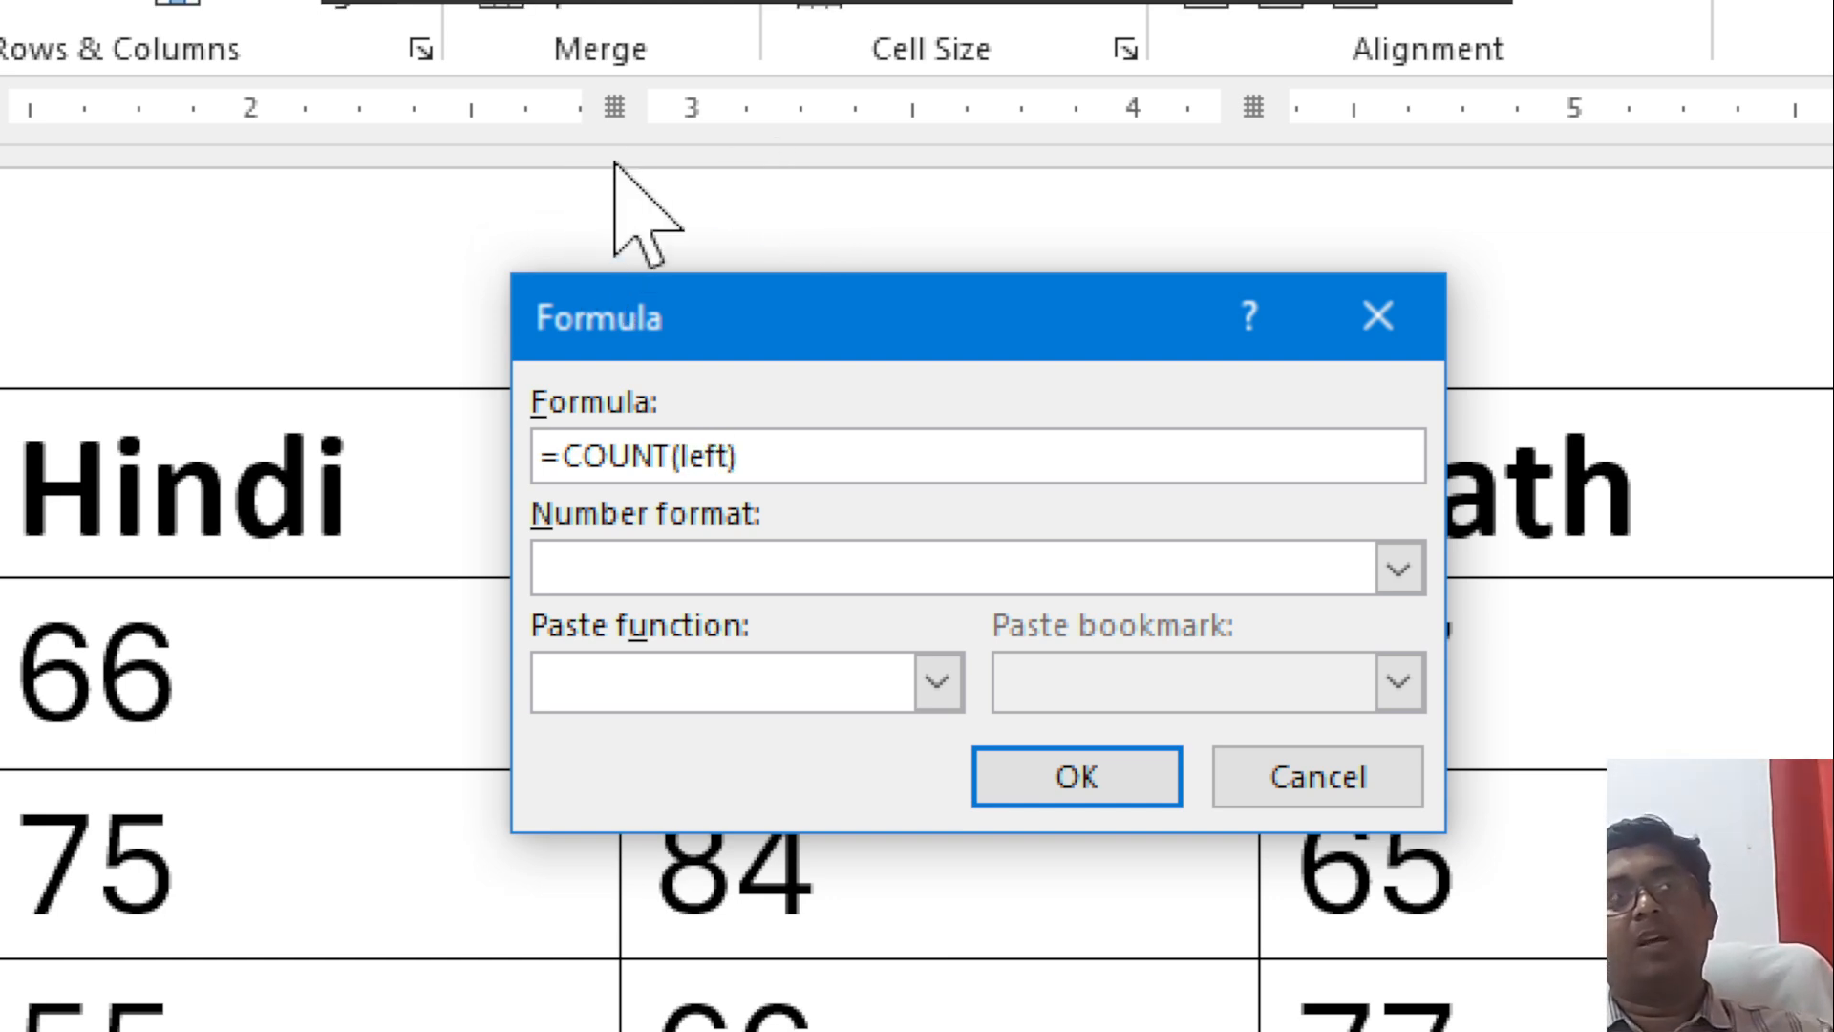
pyautogui.click(1099, 803)
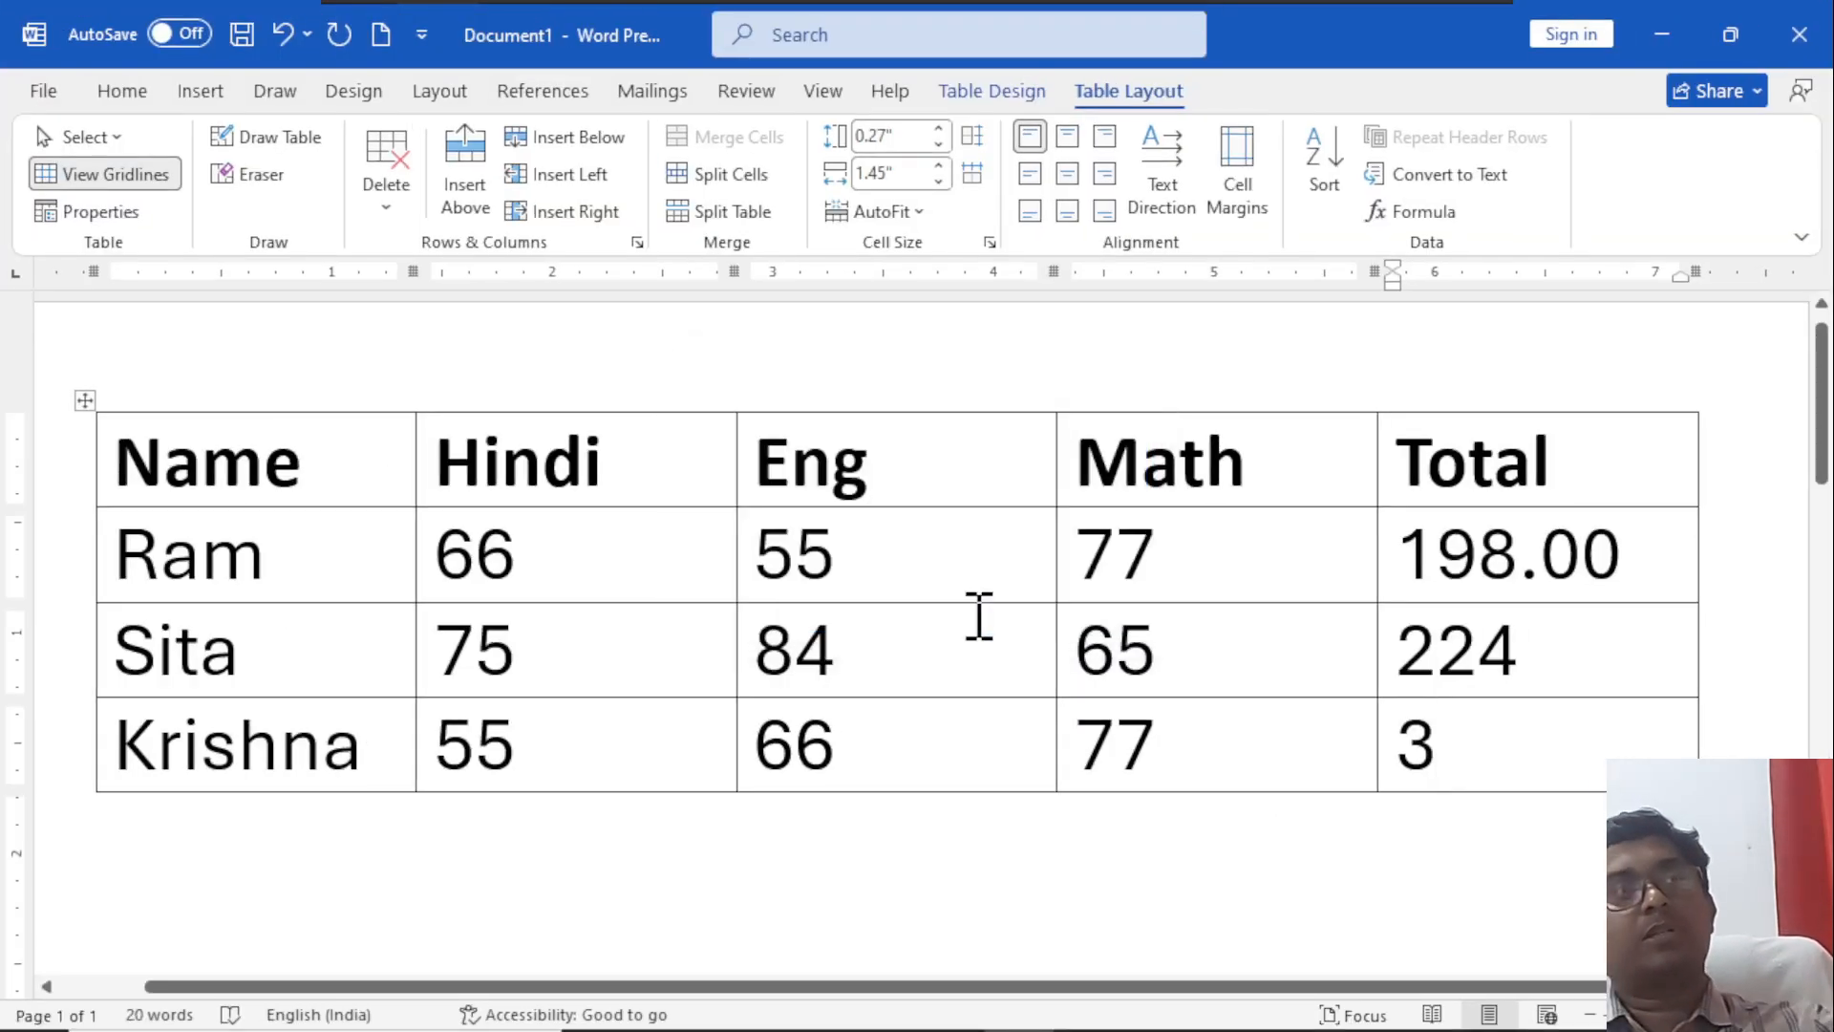
# Review the third student's marks against the COUNT result, and delete that result from the row's Total cell.
pyautogui.click(805, 736)
pyautogui.click(1094, 745)
pyautogui.moveTo(1182, 1027)
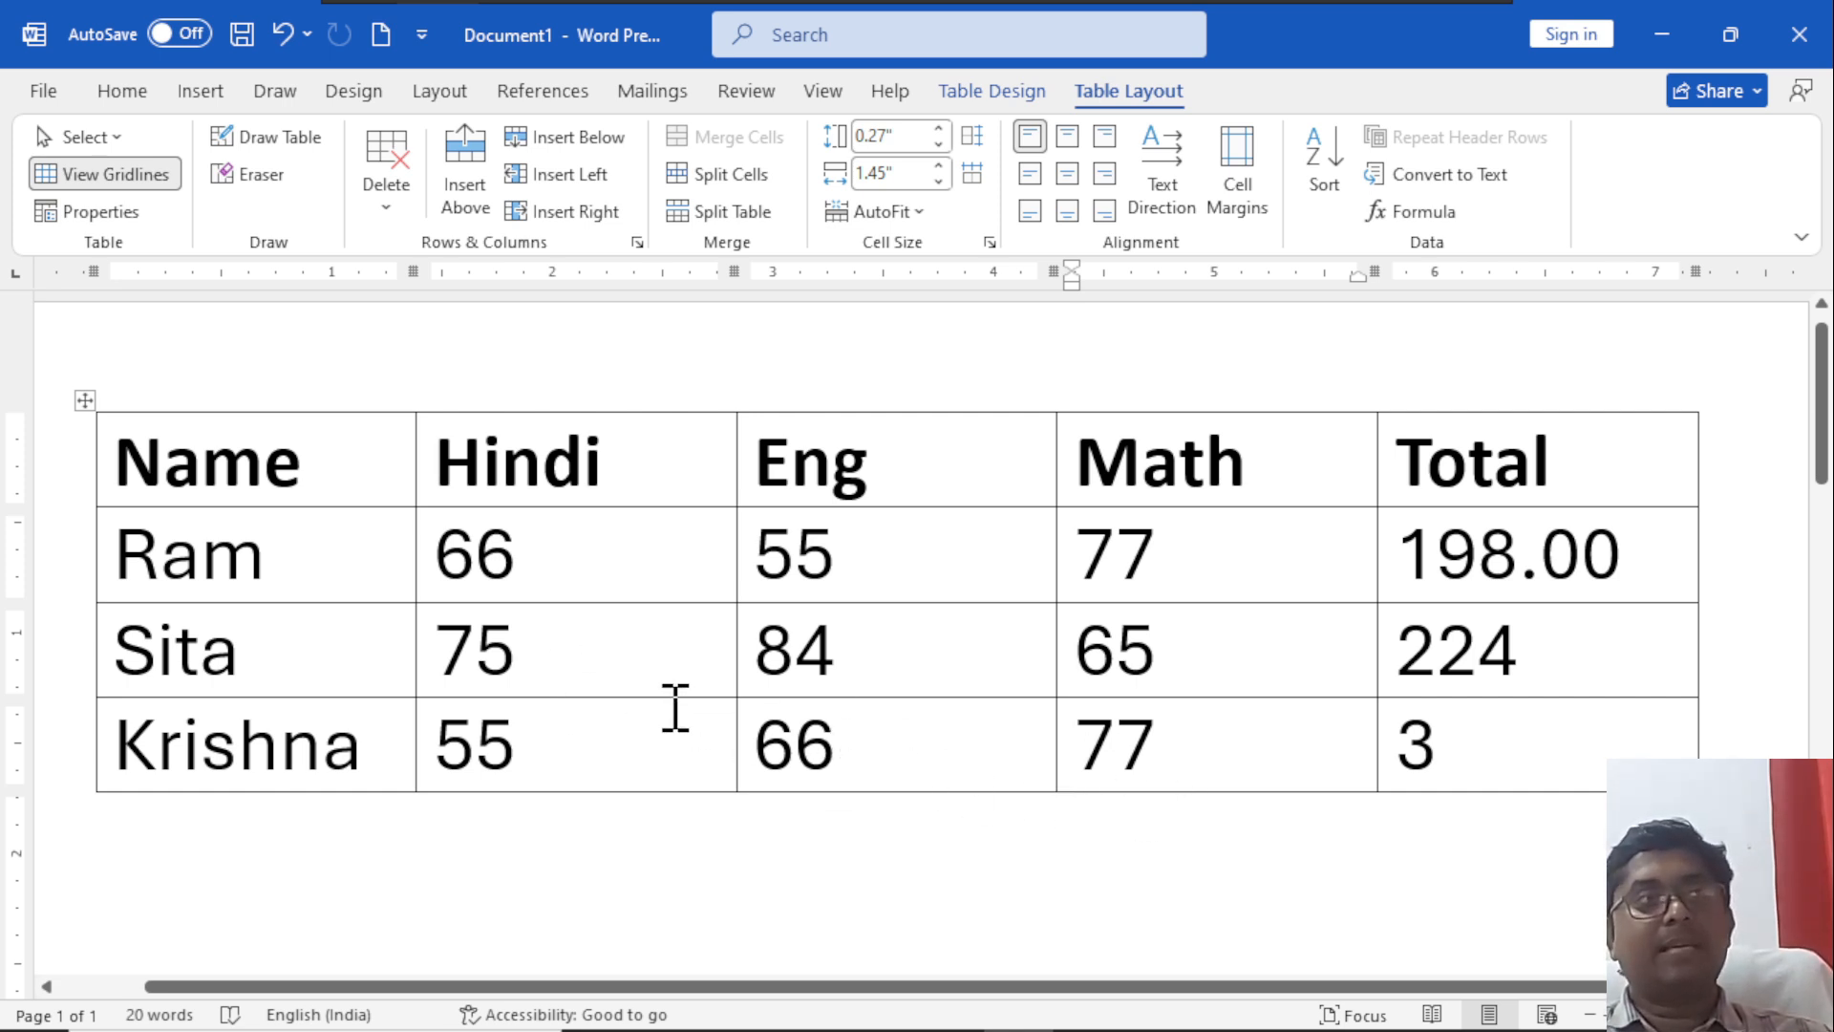
pyautogui.moveTo(143, 735); pyautogui.dragTo(282, 769)
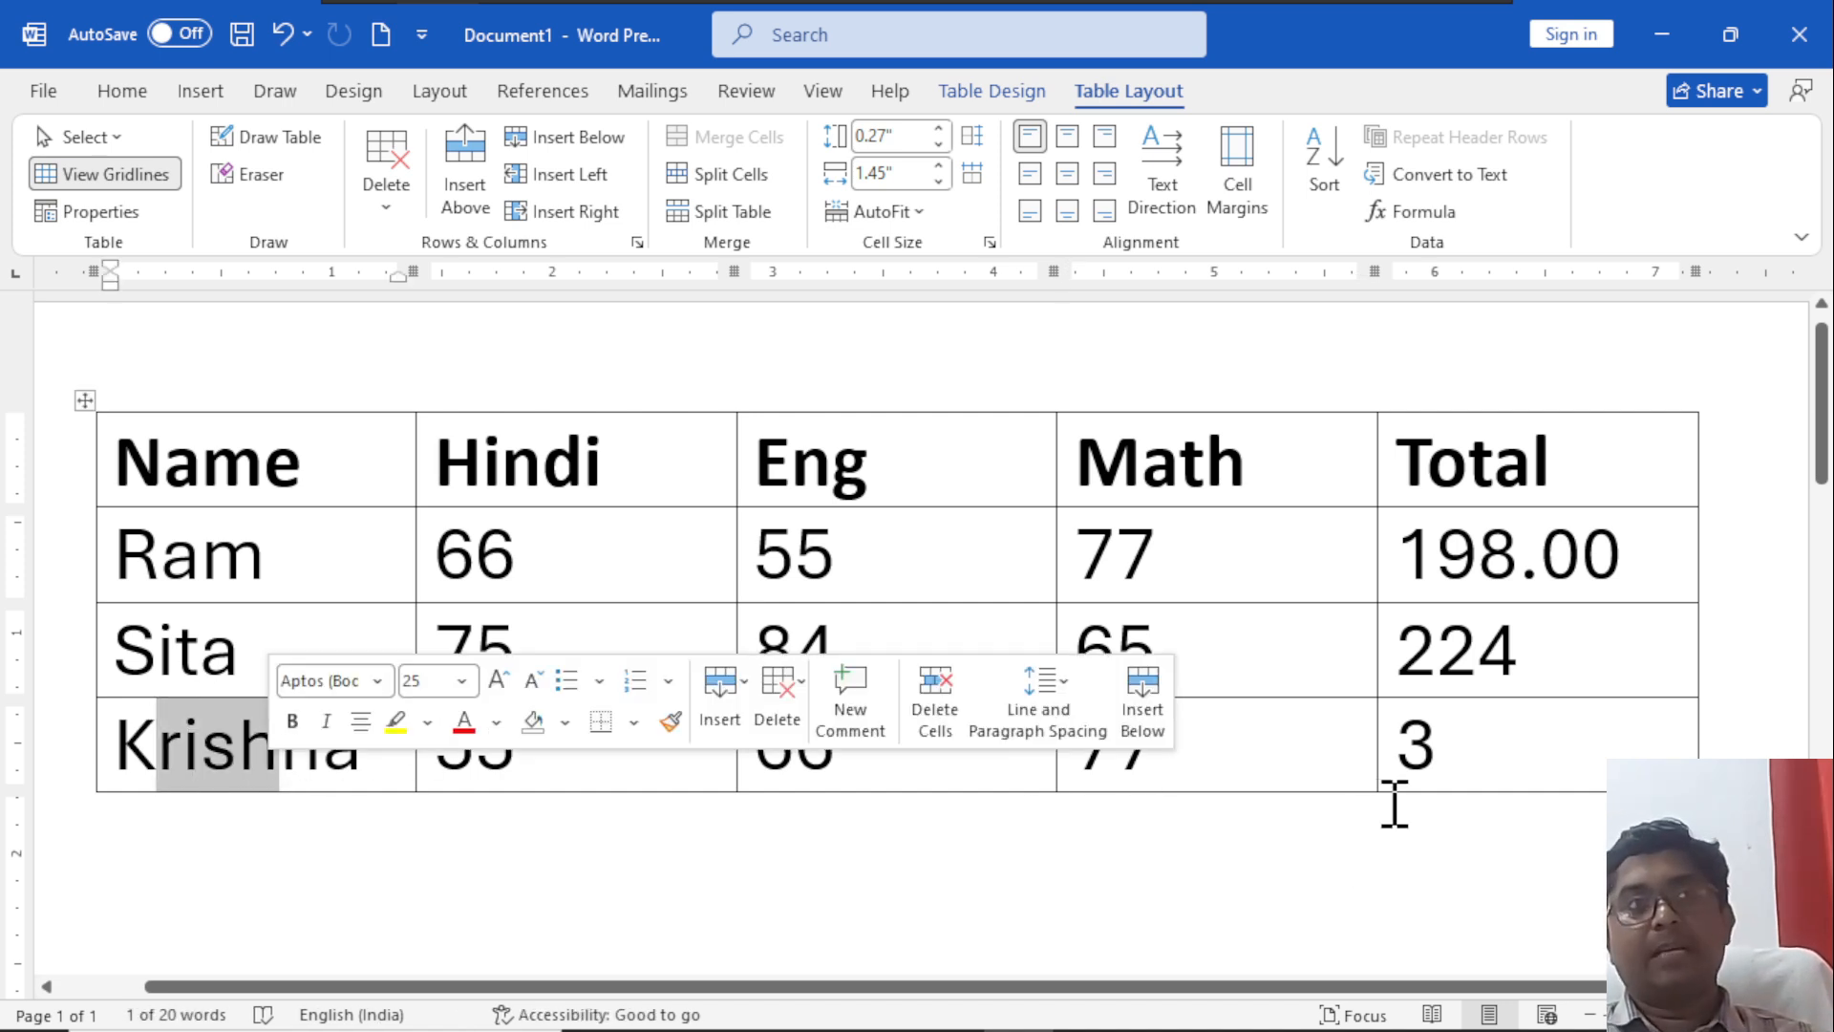
pyautogui.click(1430, 755)
pyautogui.hotkey('shift', 'Left')
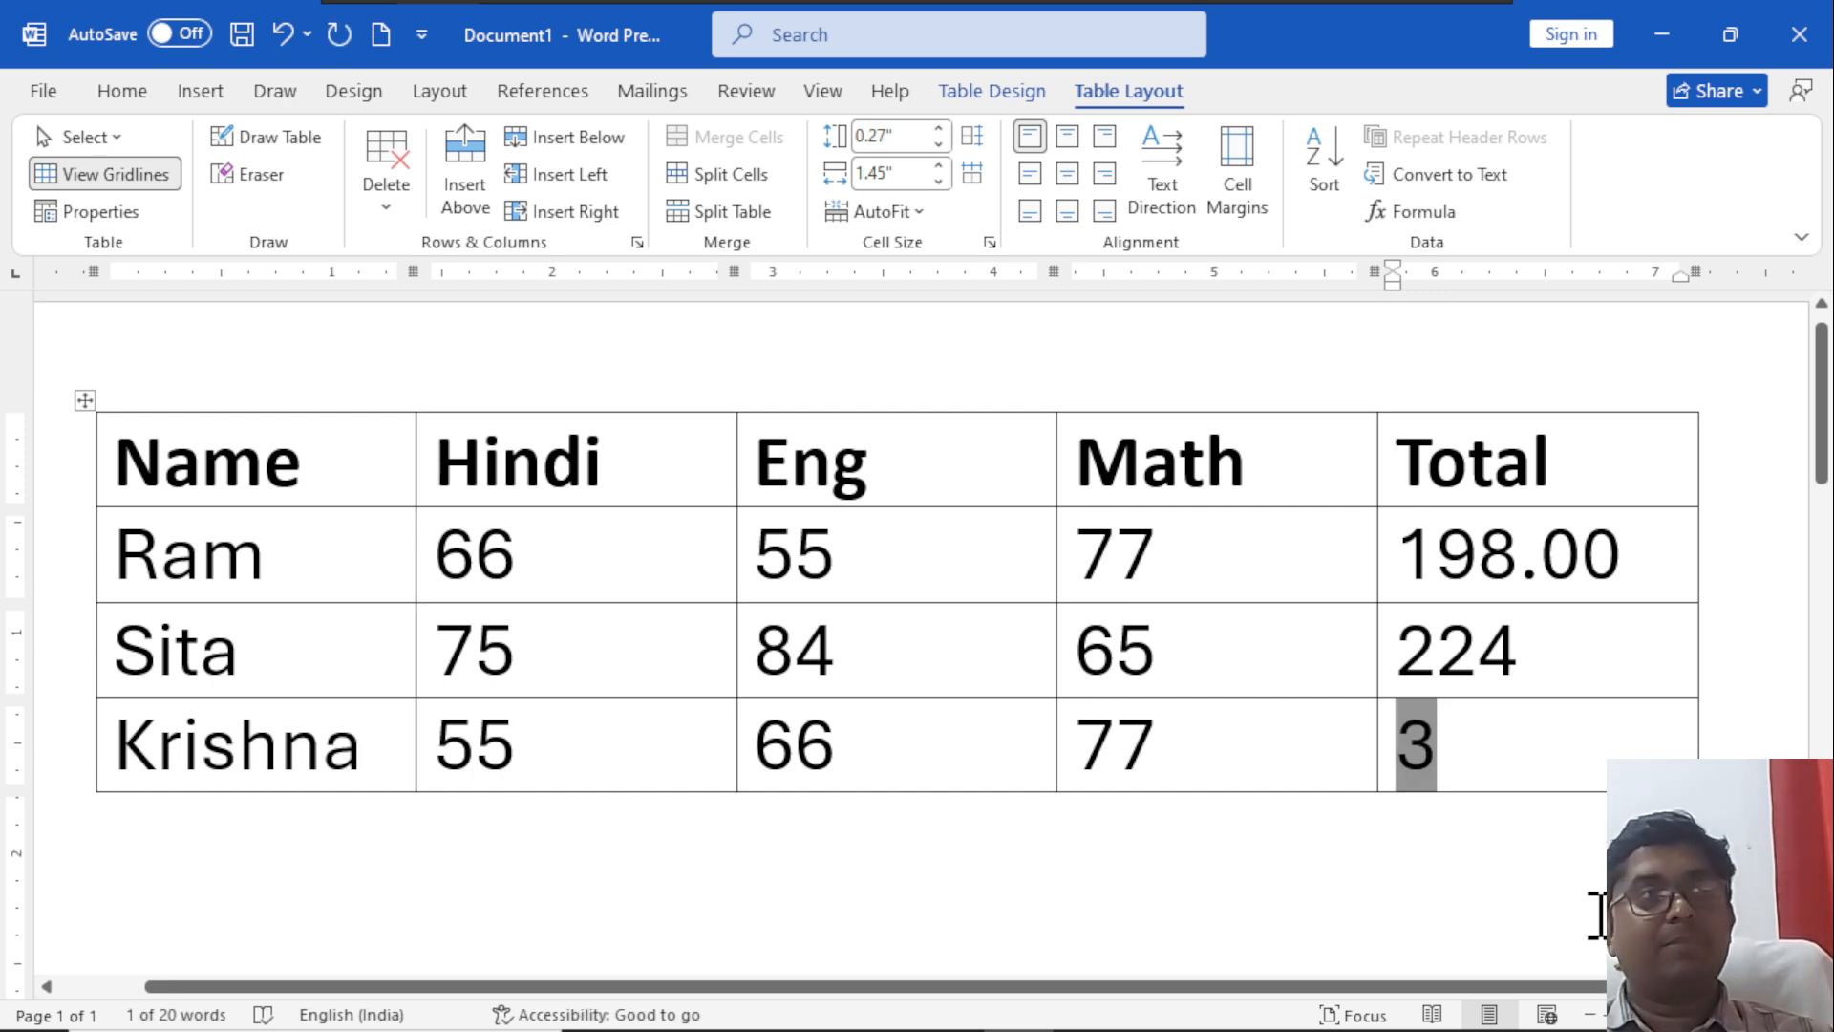
pyautogui.press('Delete')
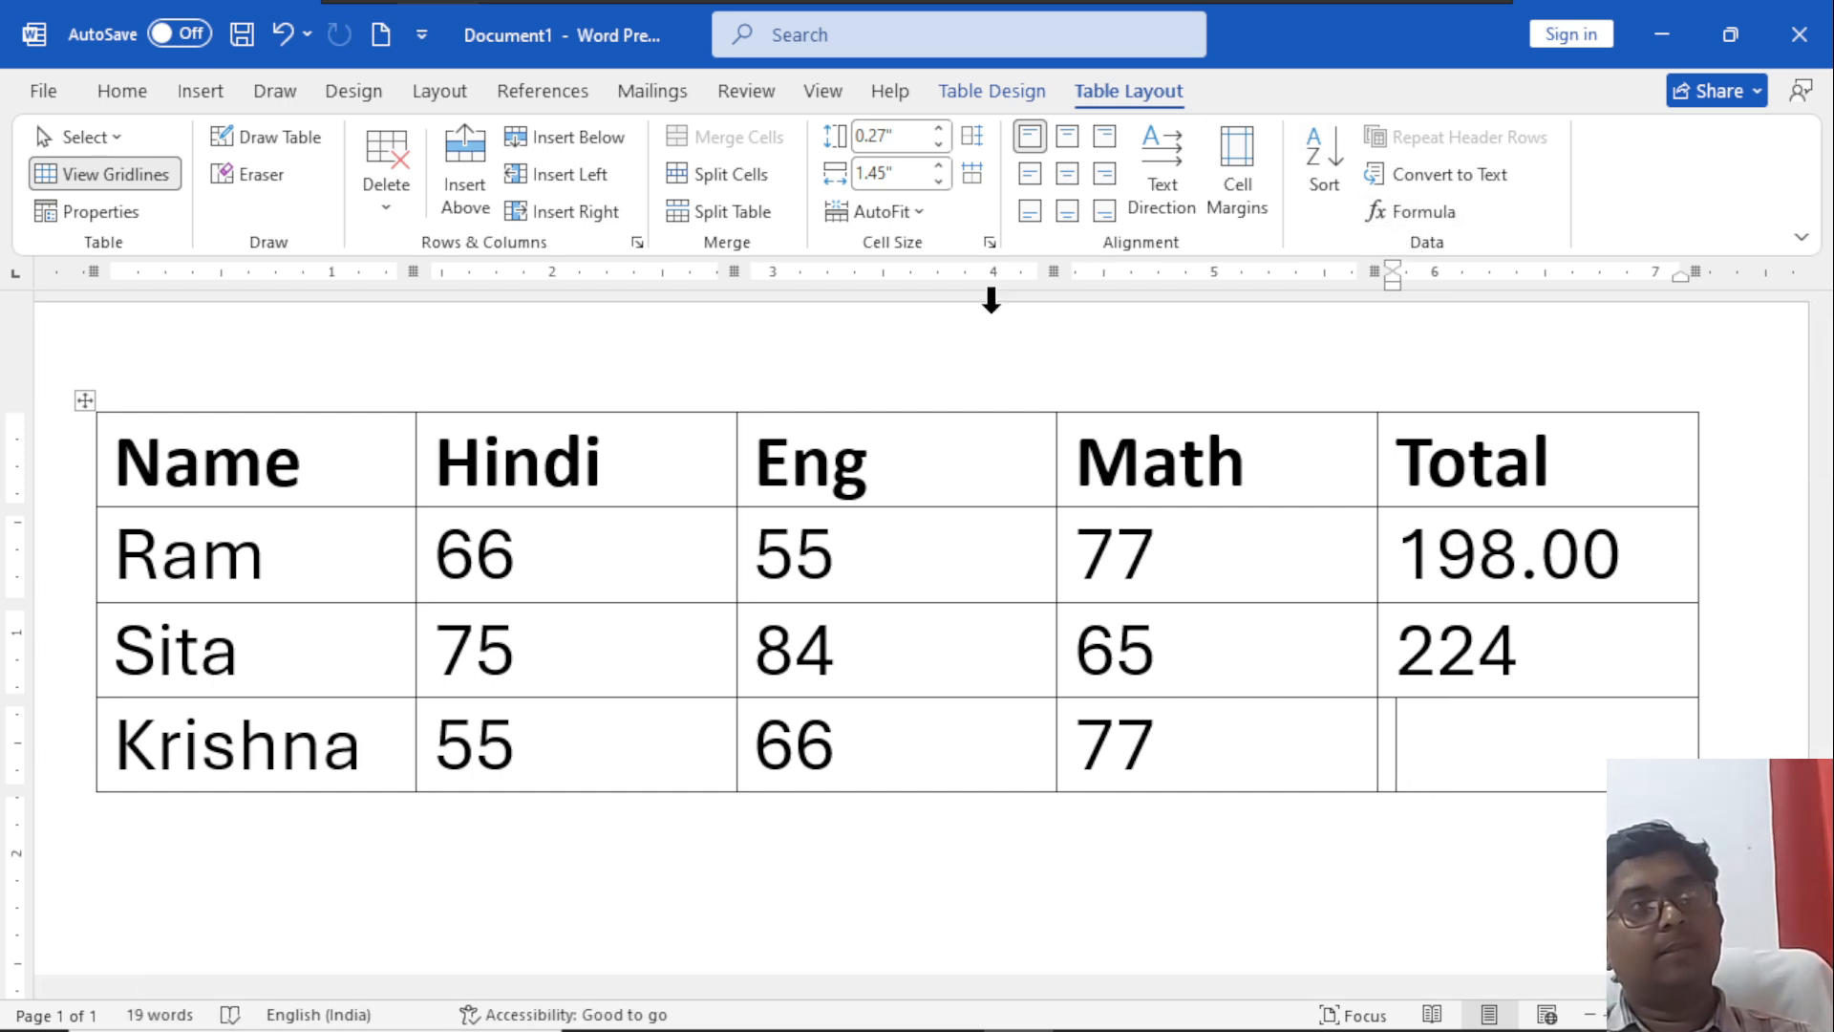
# Open the Formula dialog for the third student's Total cell, try pasting AVERAGE, and clear the formula back to the equals sign.
pyautogui.click(1414, 211)
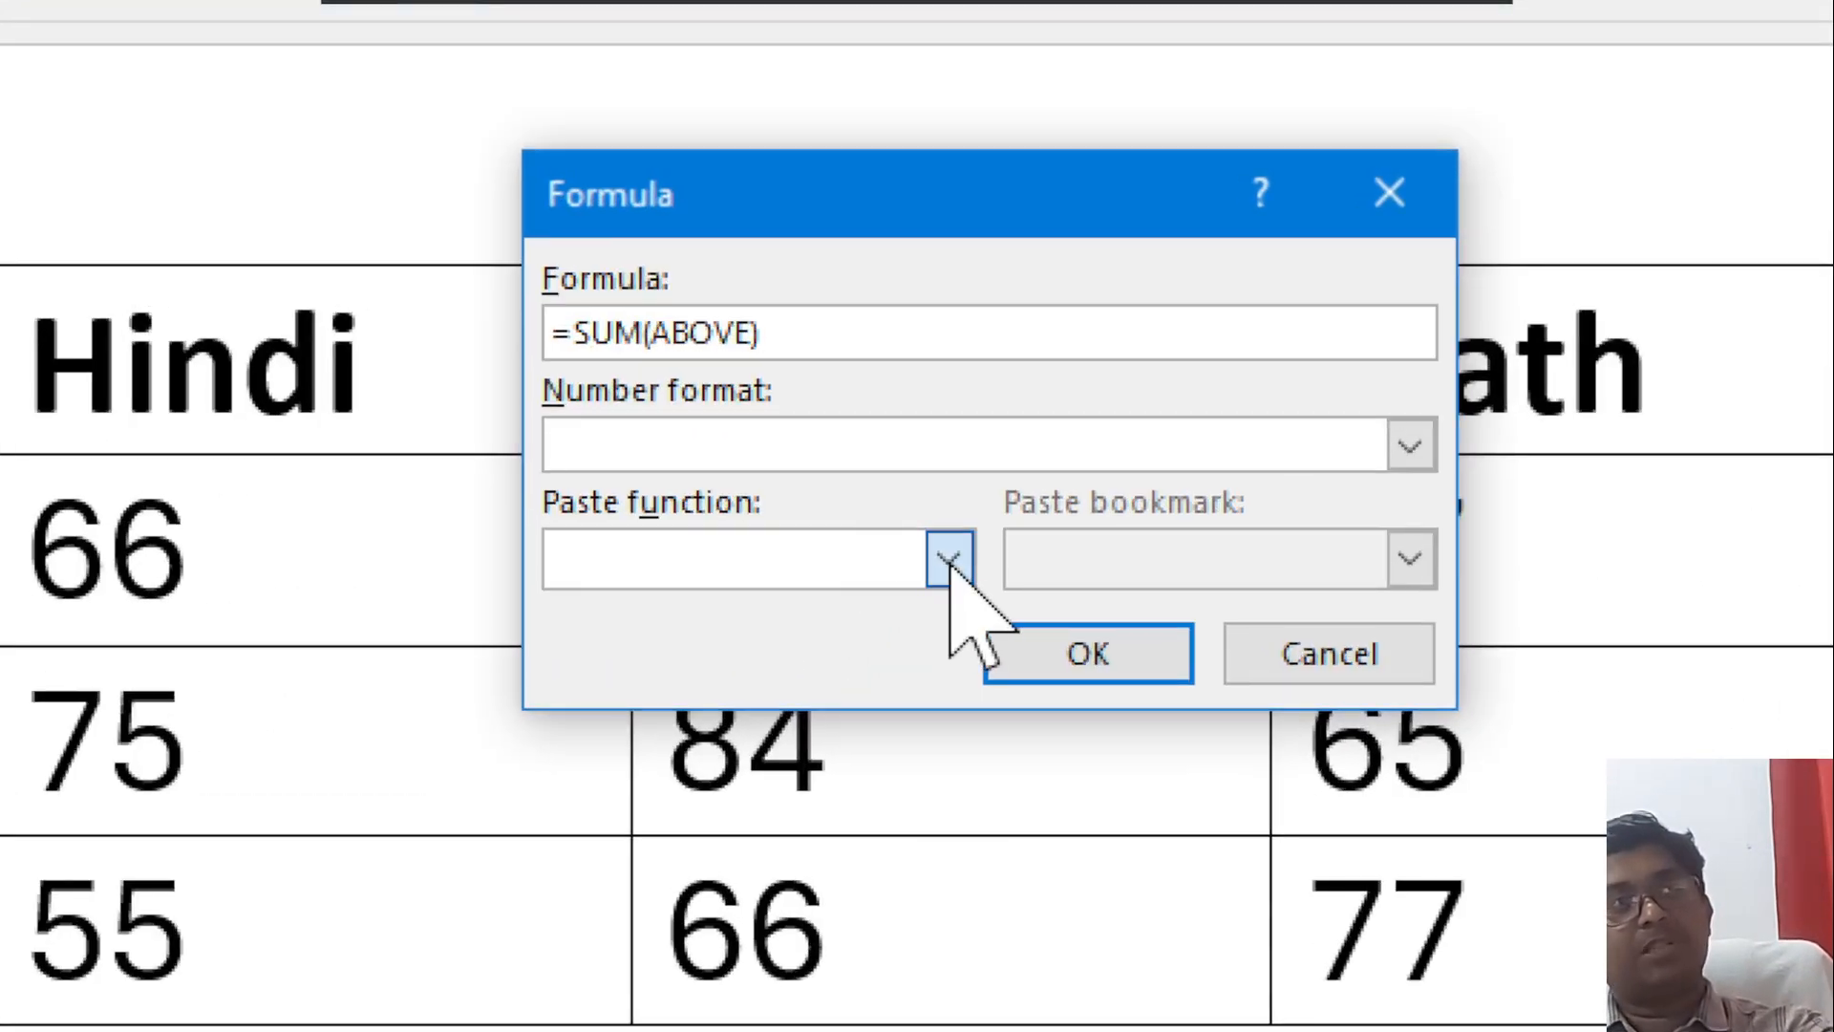
pyautogui.click(950, 556)
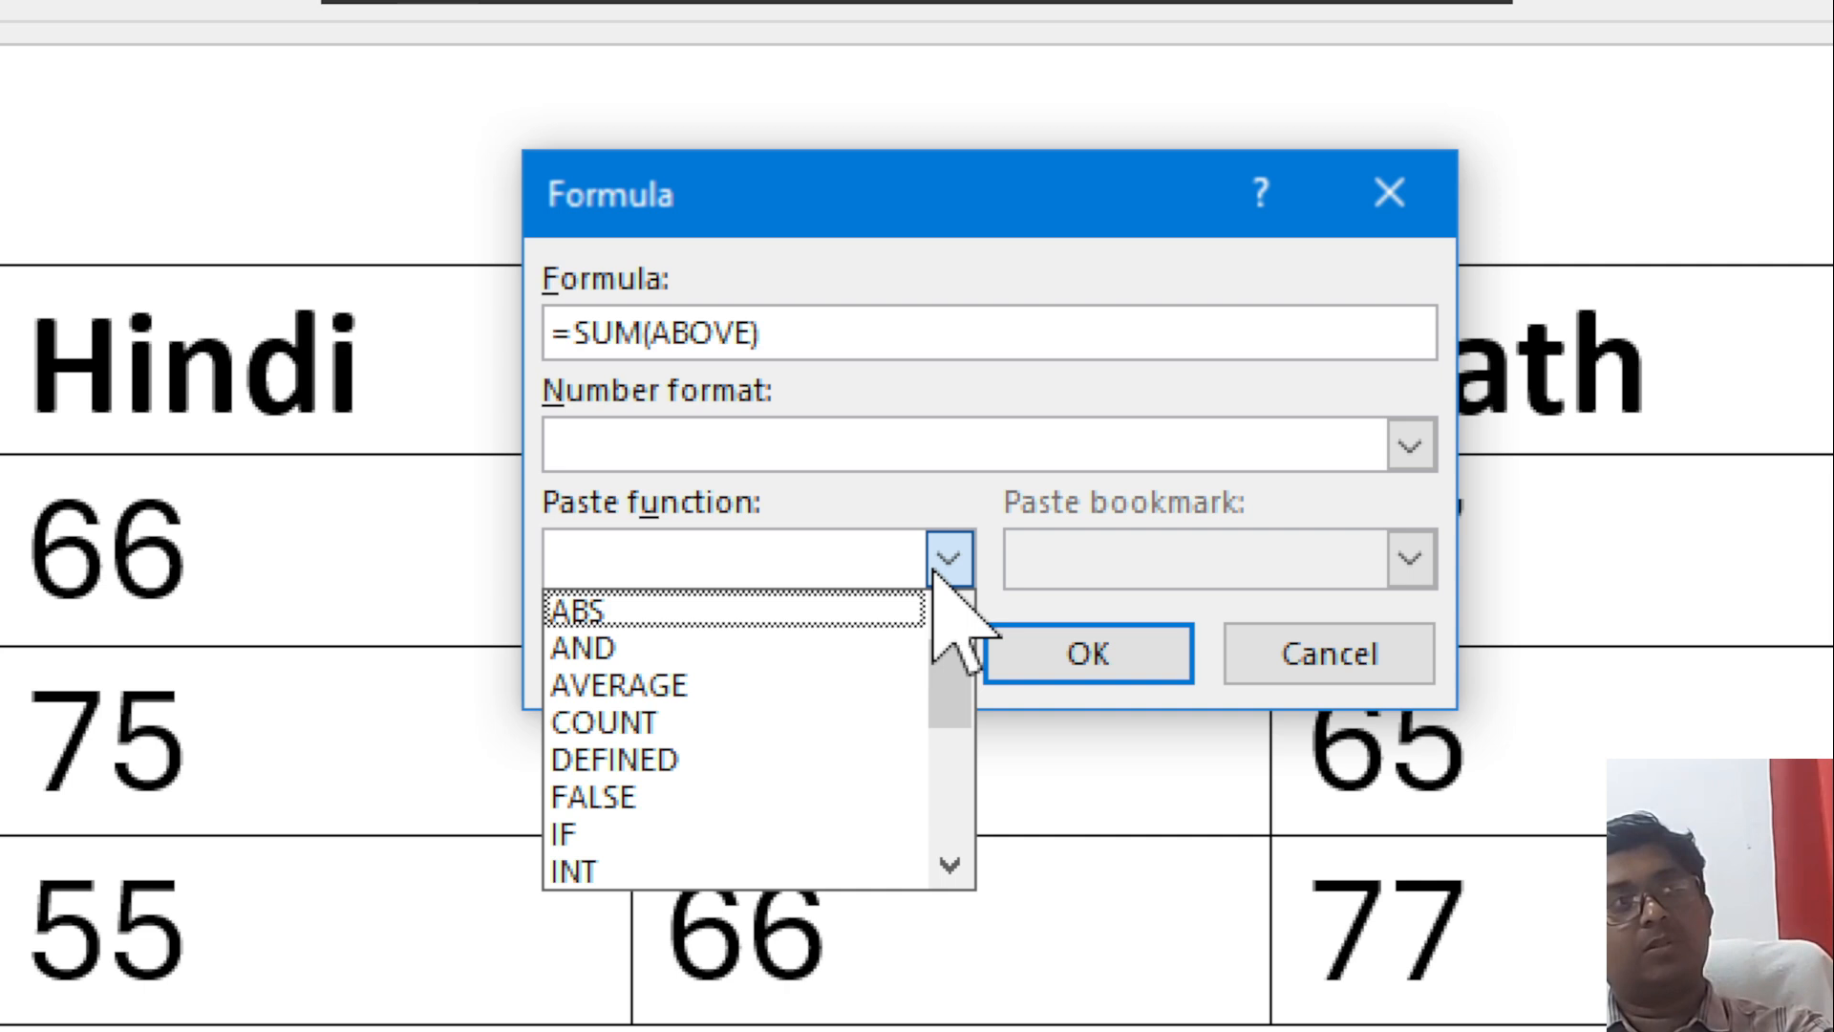
pyautogui.click(750, 686)
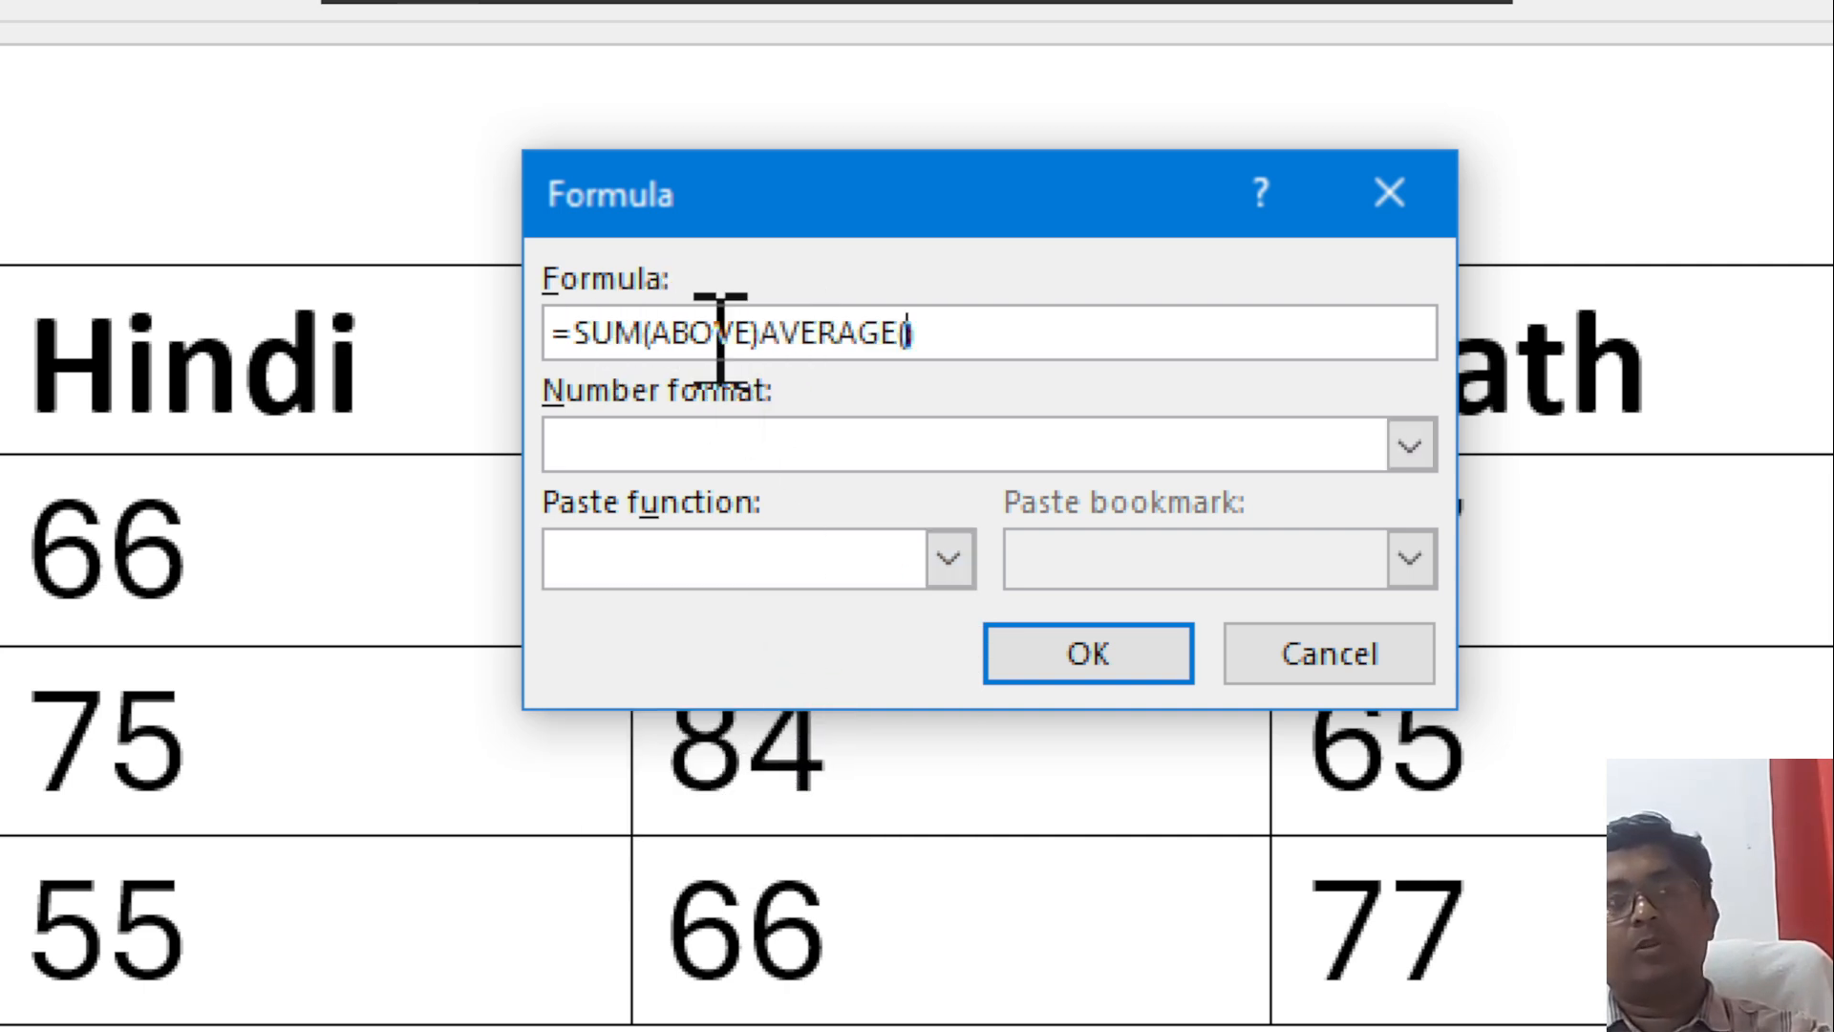
pyautogui.click(1038, 349)
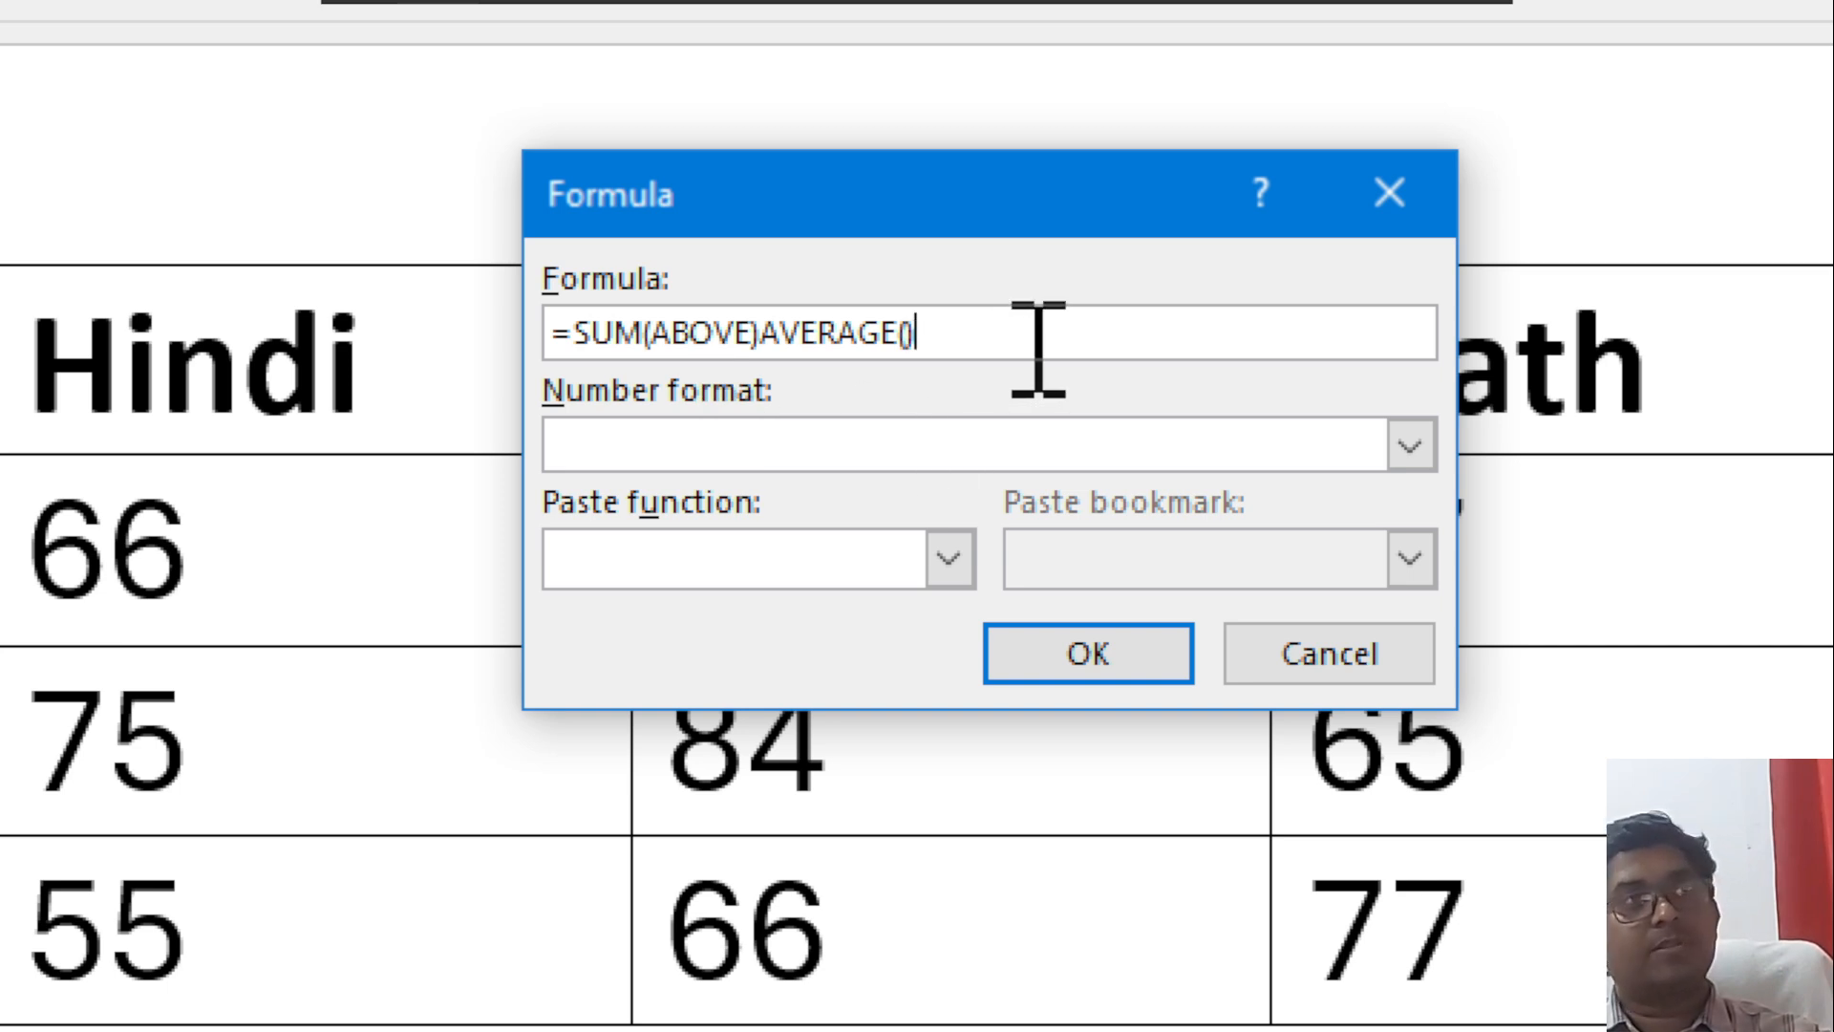
pyautogui.press('BackSpace')
pyautogui.press('BackSpace')
pyautogui.press('BackSpace')
pyautogui.press('BackSpace')
pyautogui.press('BackSpace')
pyautogui.press('BackSpace')
pyautogui.press('BackSpace')
pyautogui.press('BackSpace')
pyautogui.press('BackSpace')
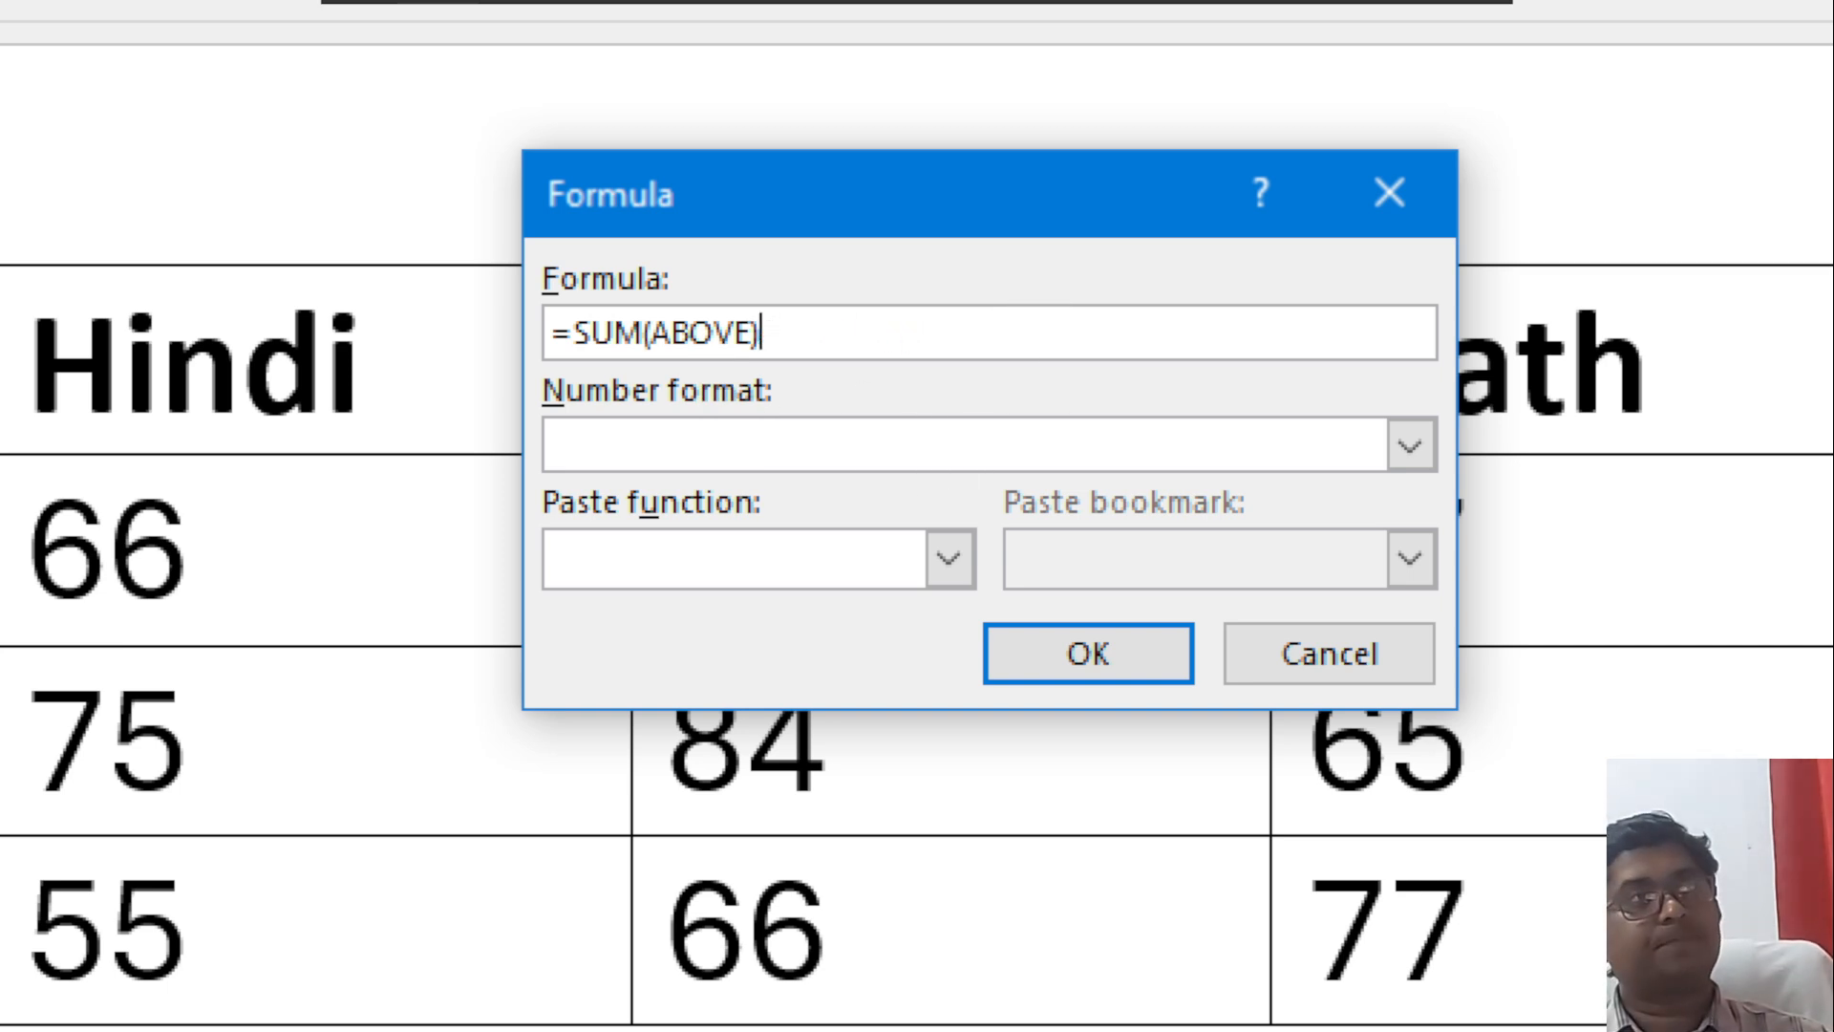
pyautogui.press('BackSpace')
pyautogui.press('BackSpace')
pyautogui.press('BackSpace')
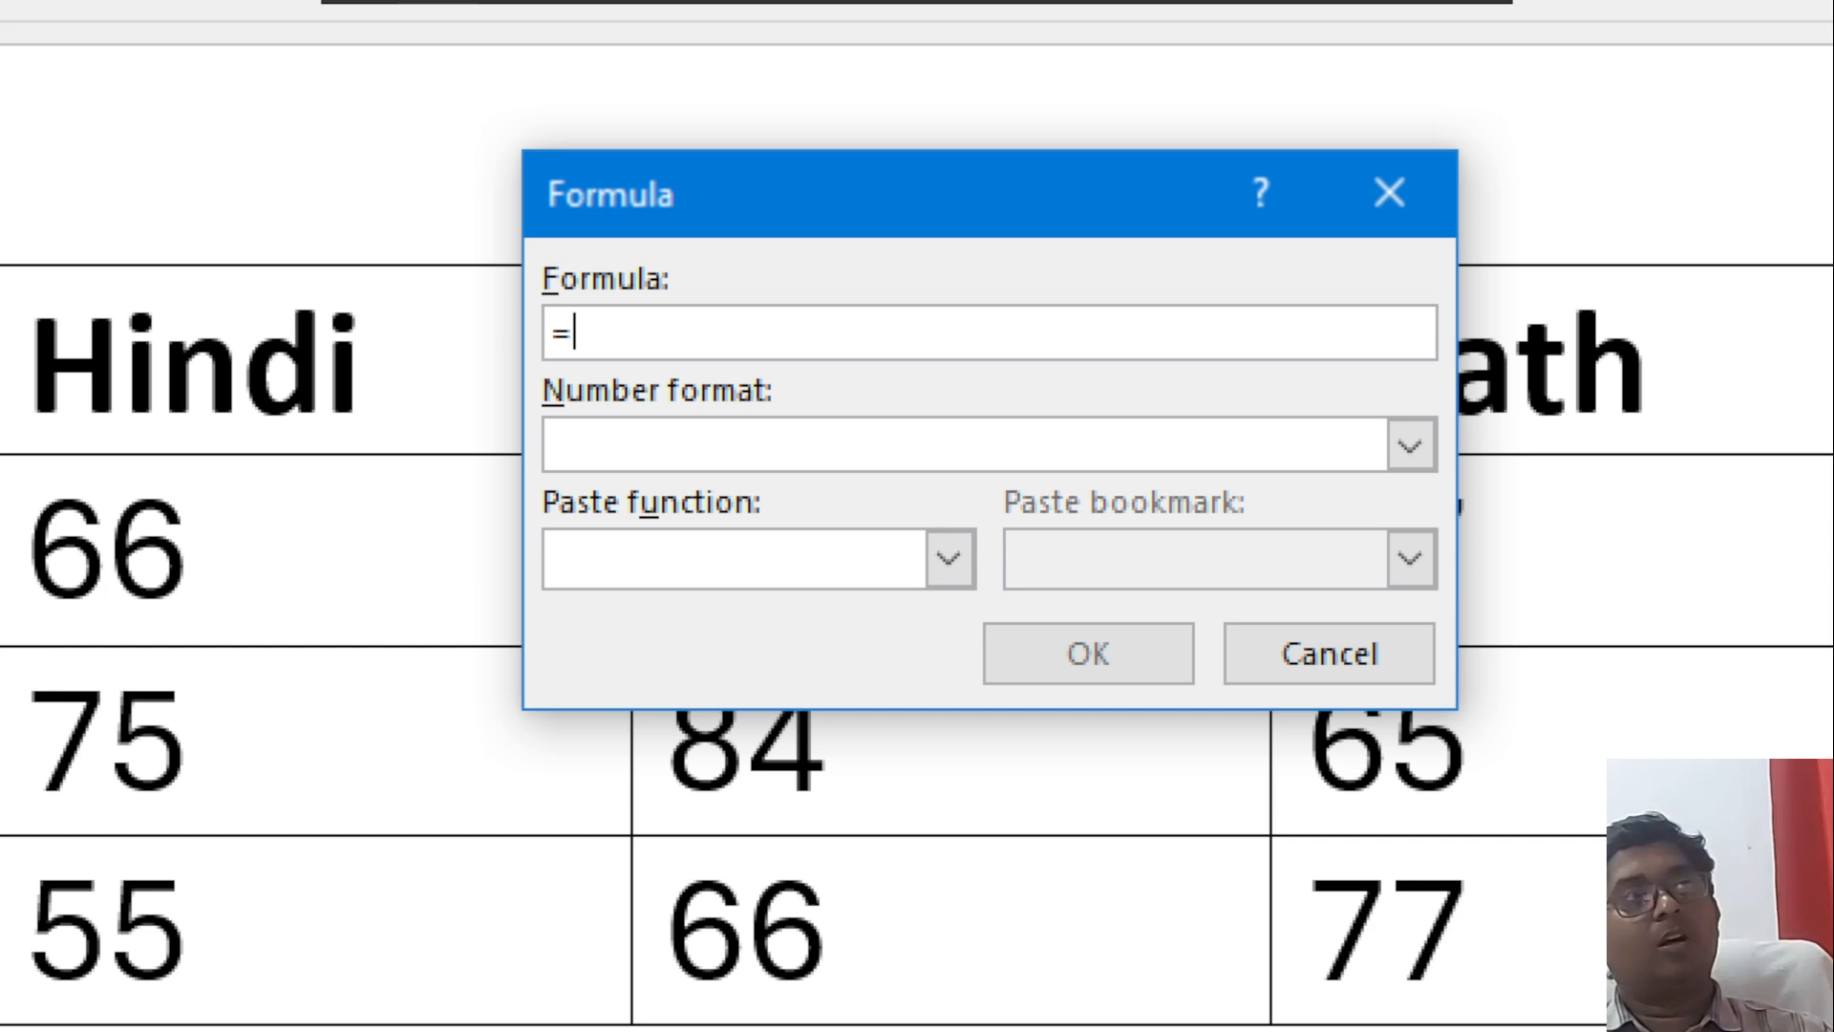
# Insert the formula =AVERAGE(left) in the third student's Total cell, and delete the result from the cell.
pyautogui.click(891, 556)
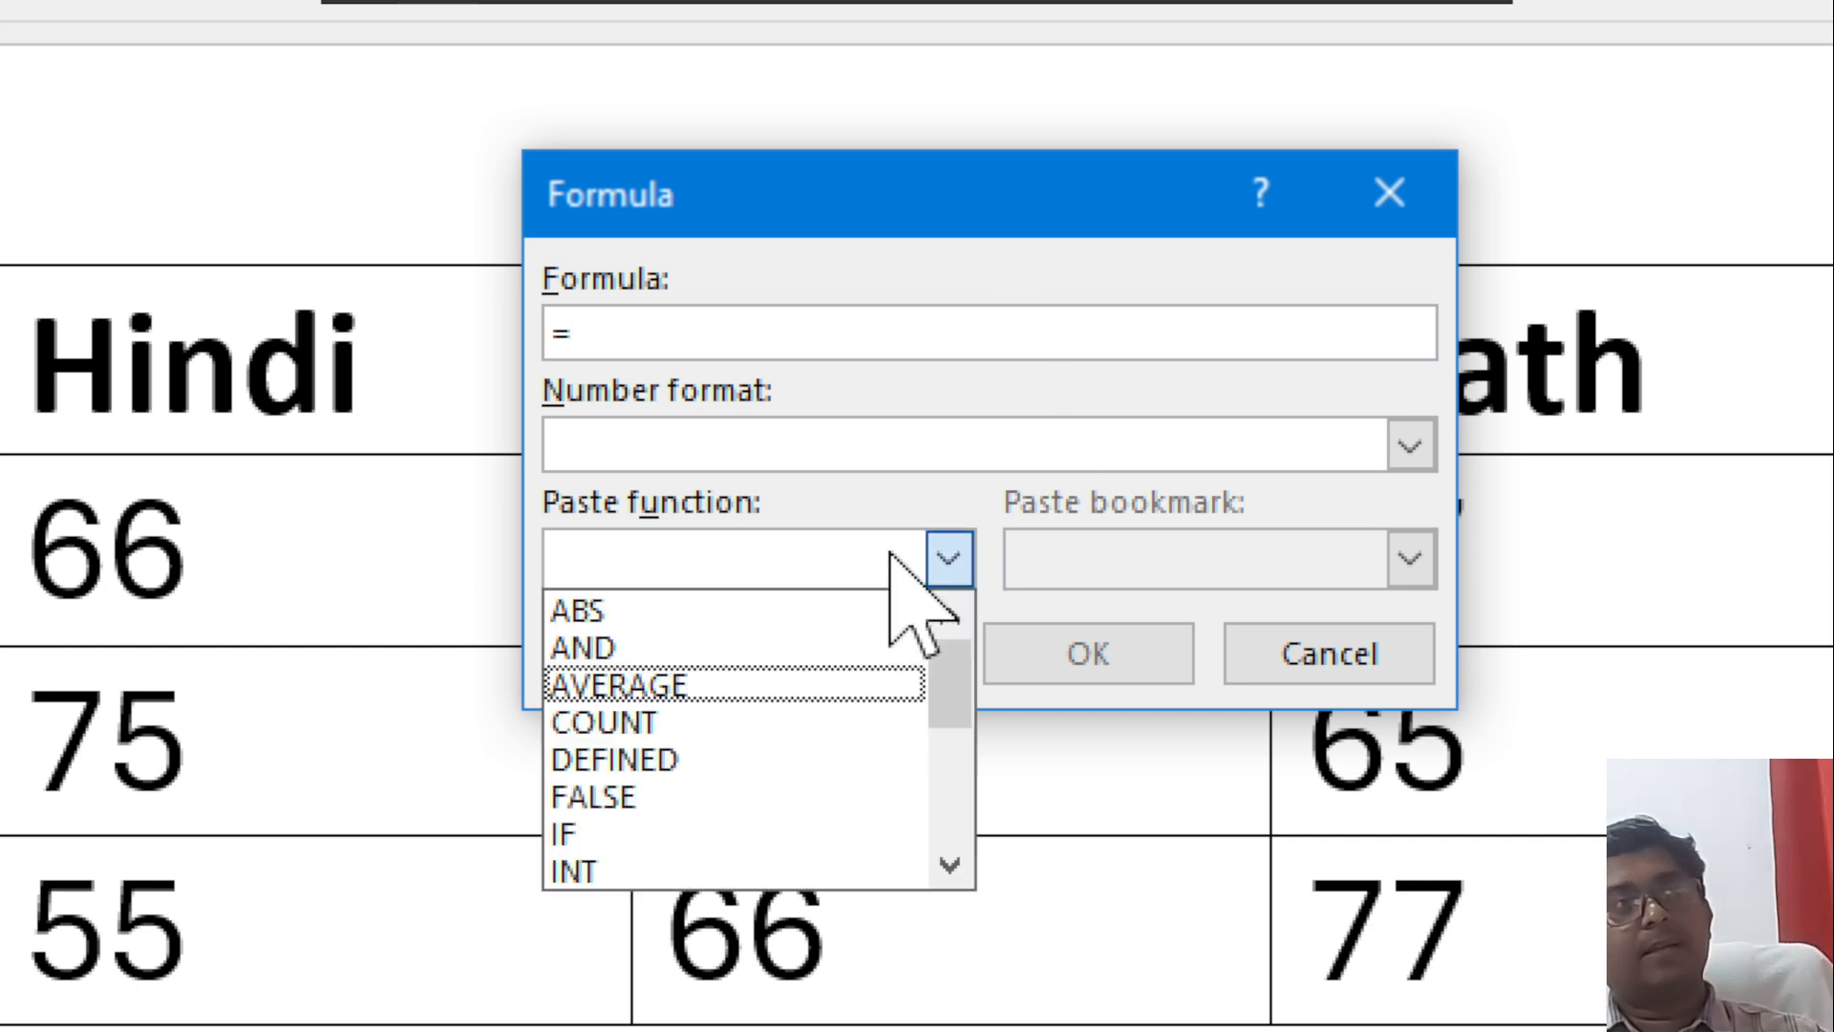
pyautogui.click(718, 684)
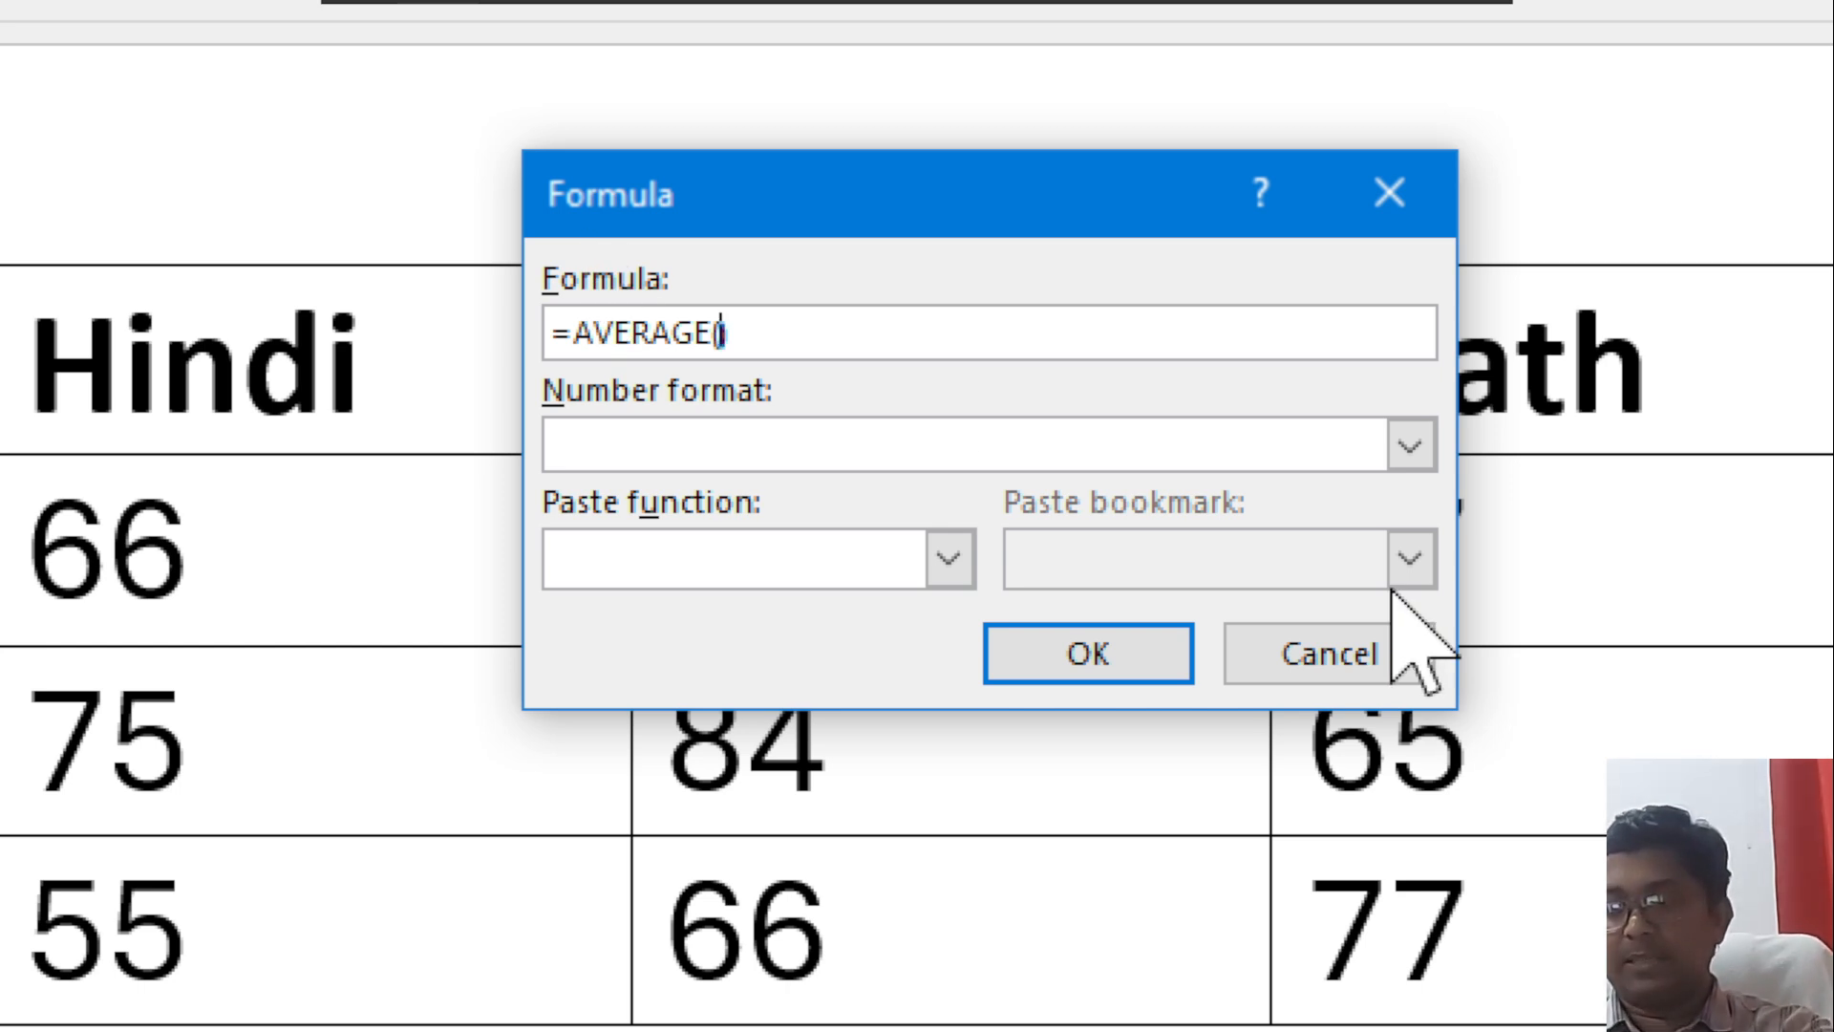
pyautogui.write('left')
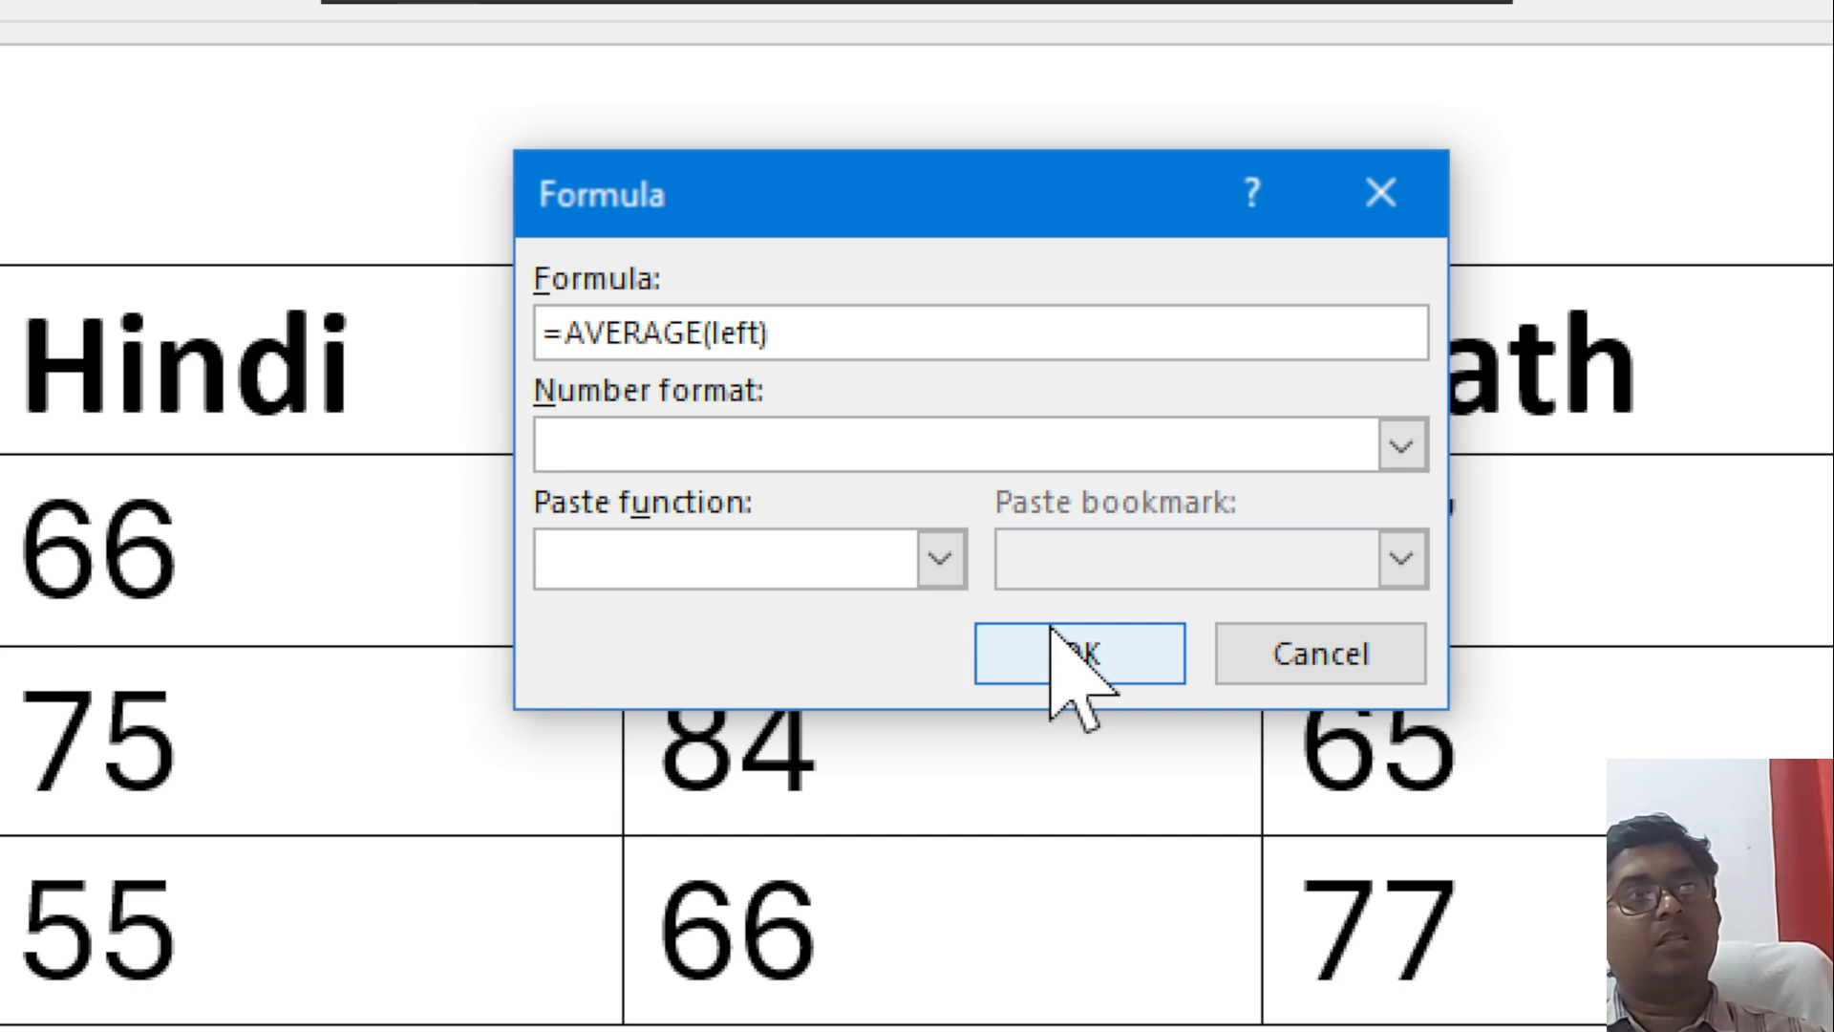
pyautogui.click(1076, 651)
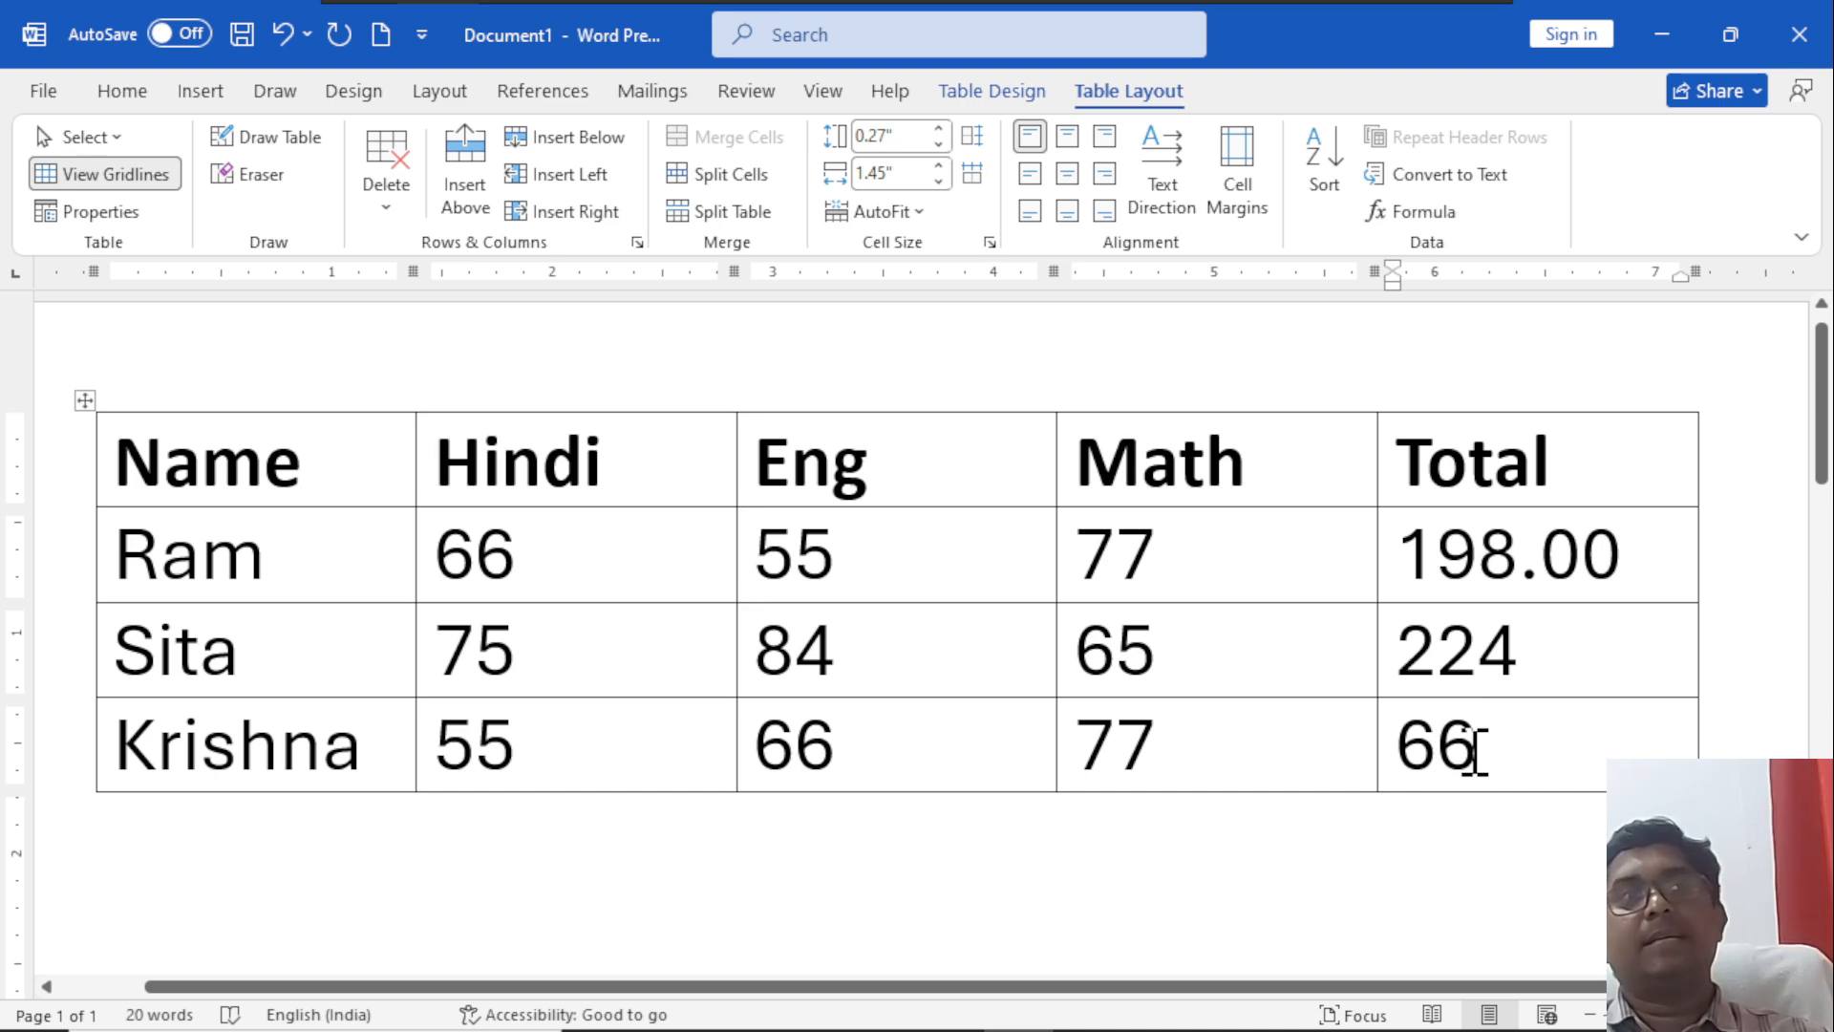
pyautogui.doubleClick(1476, 750)
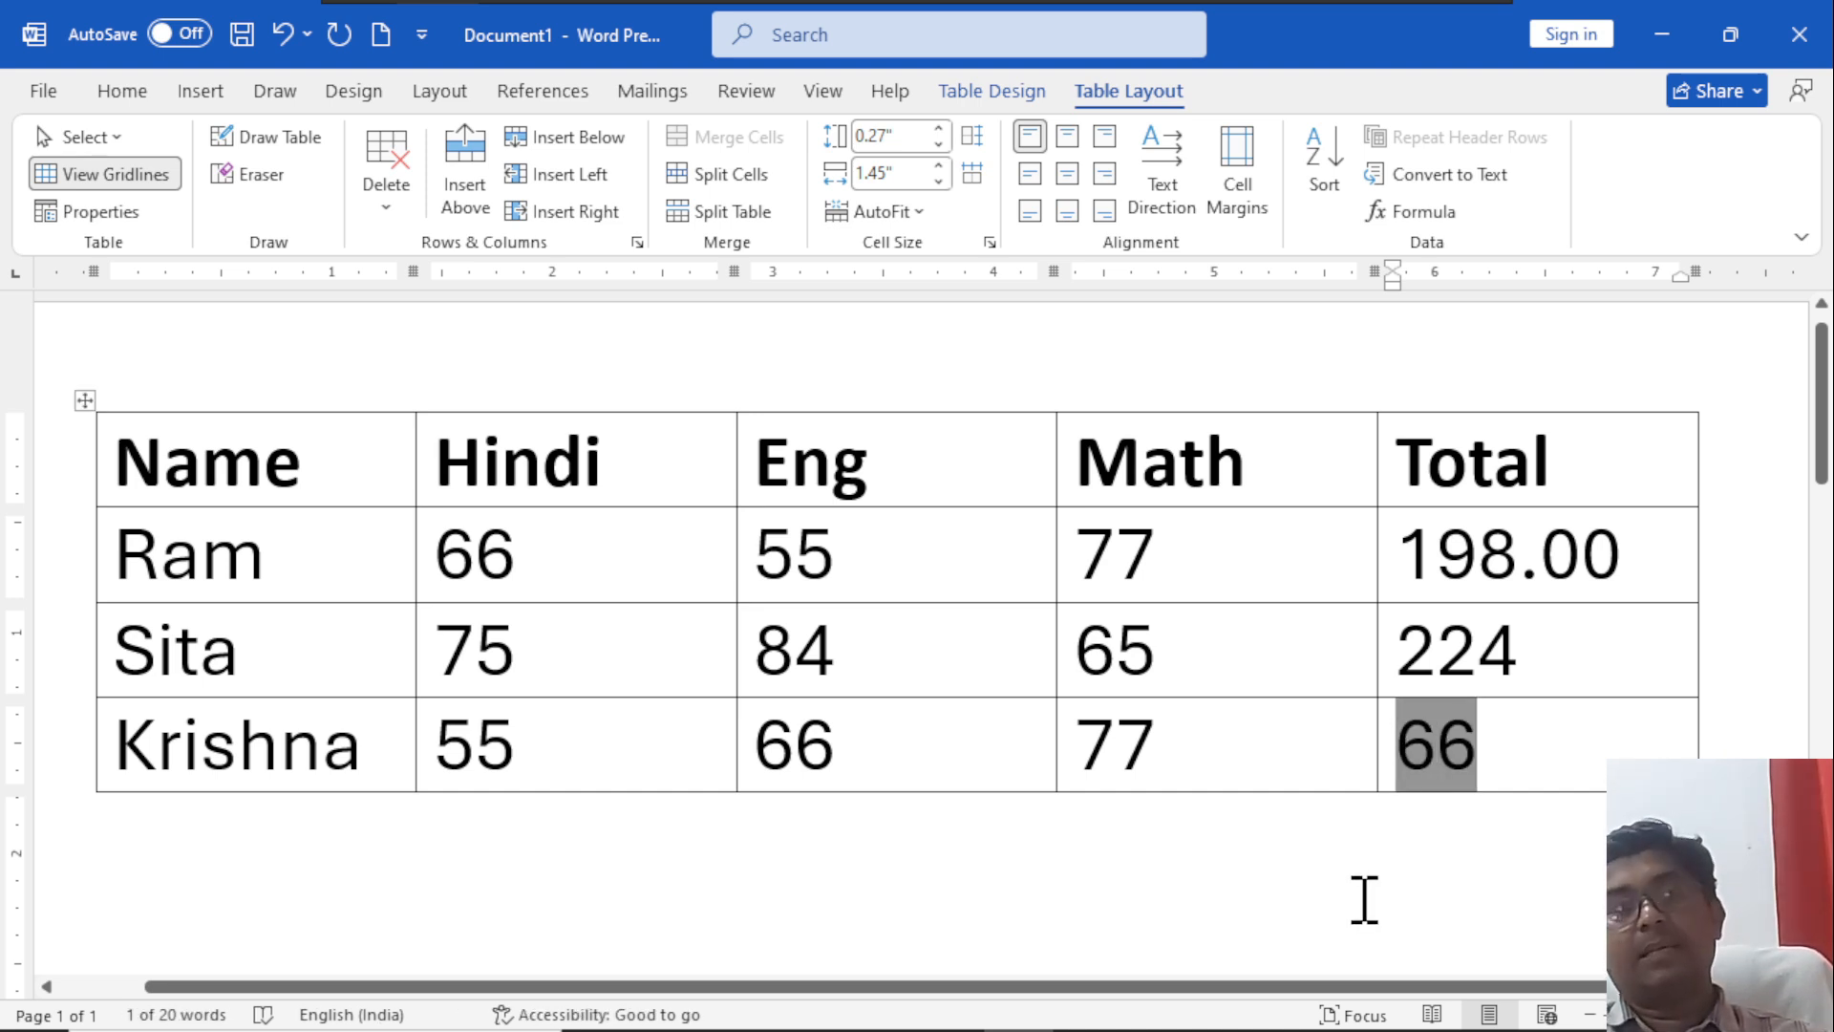
pyautogui.press('Delete')
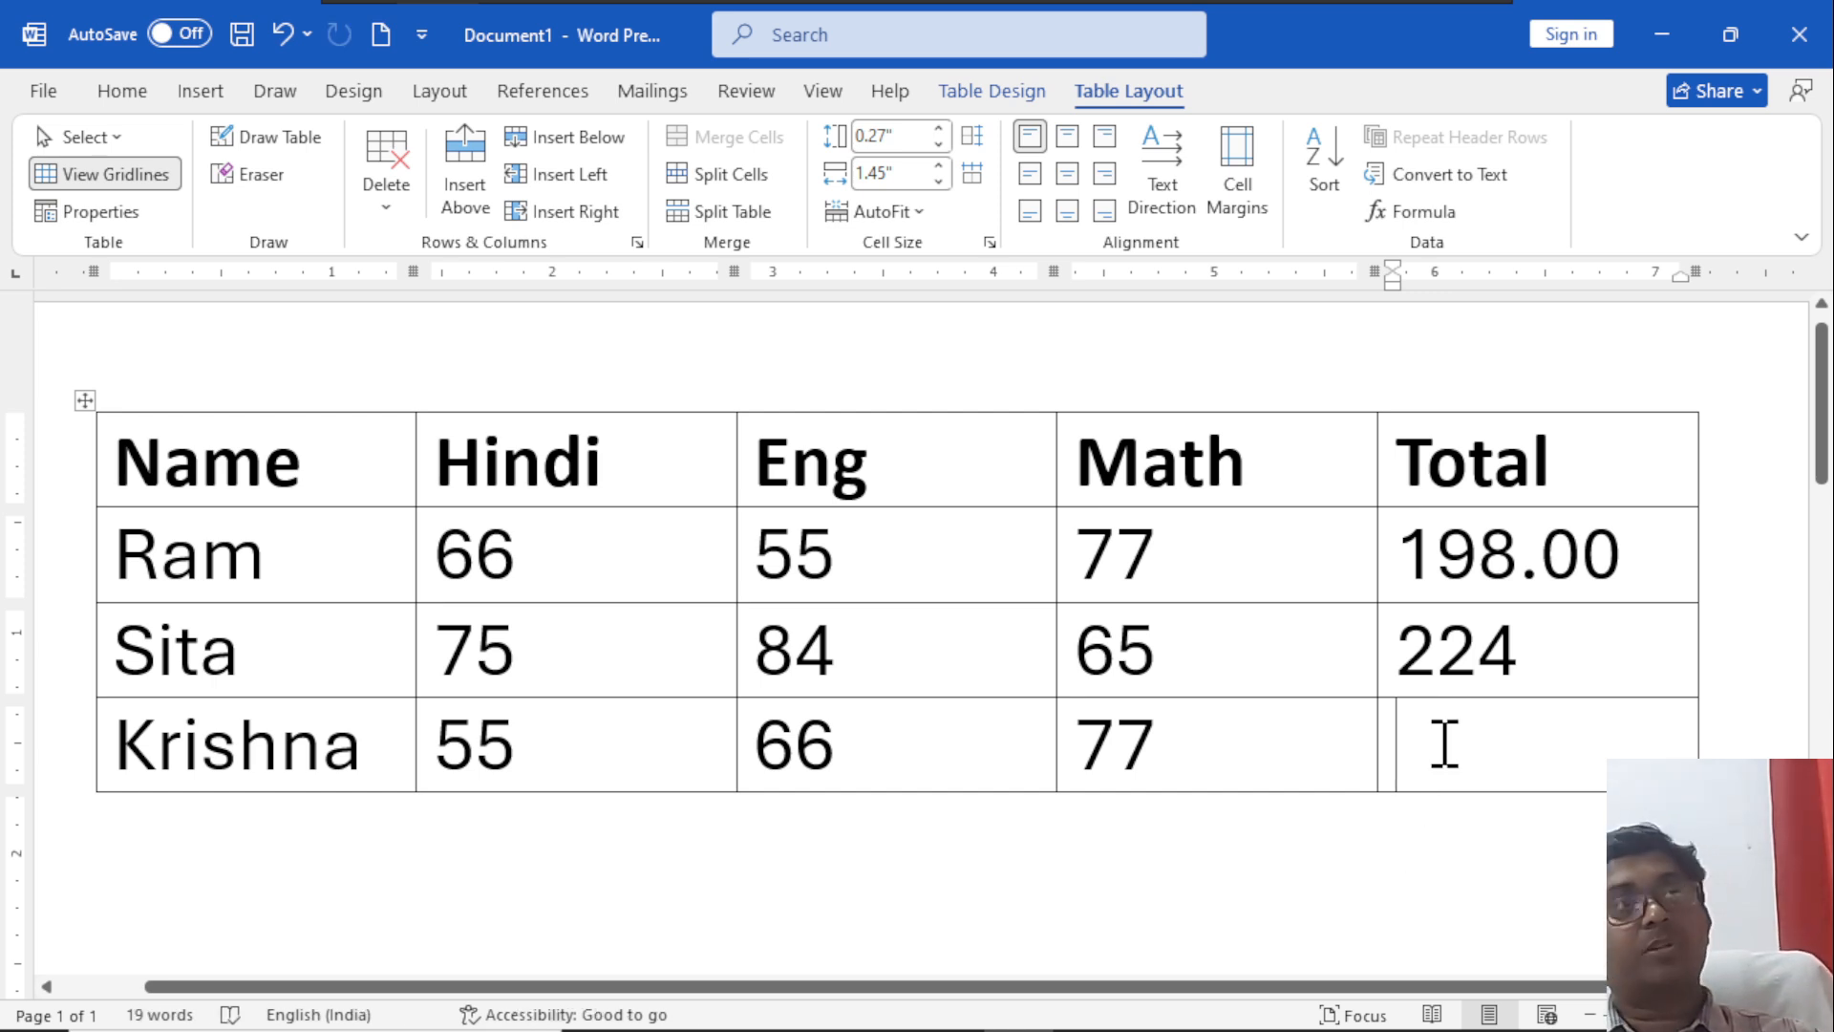
# Insert the formula =MAX(left) in the third student's Total cell, using the MAX function in place of the default SUM formula.
pyautogui.click(1414, 212)
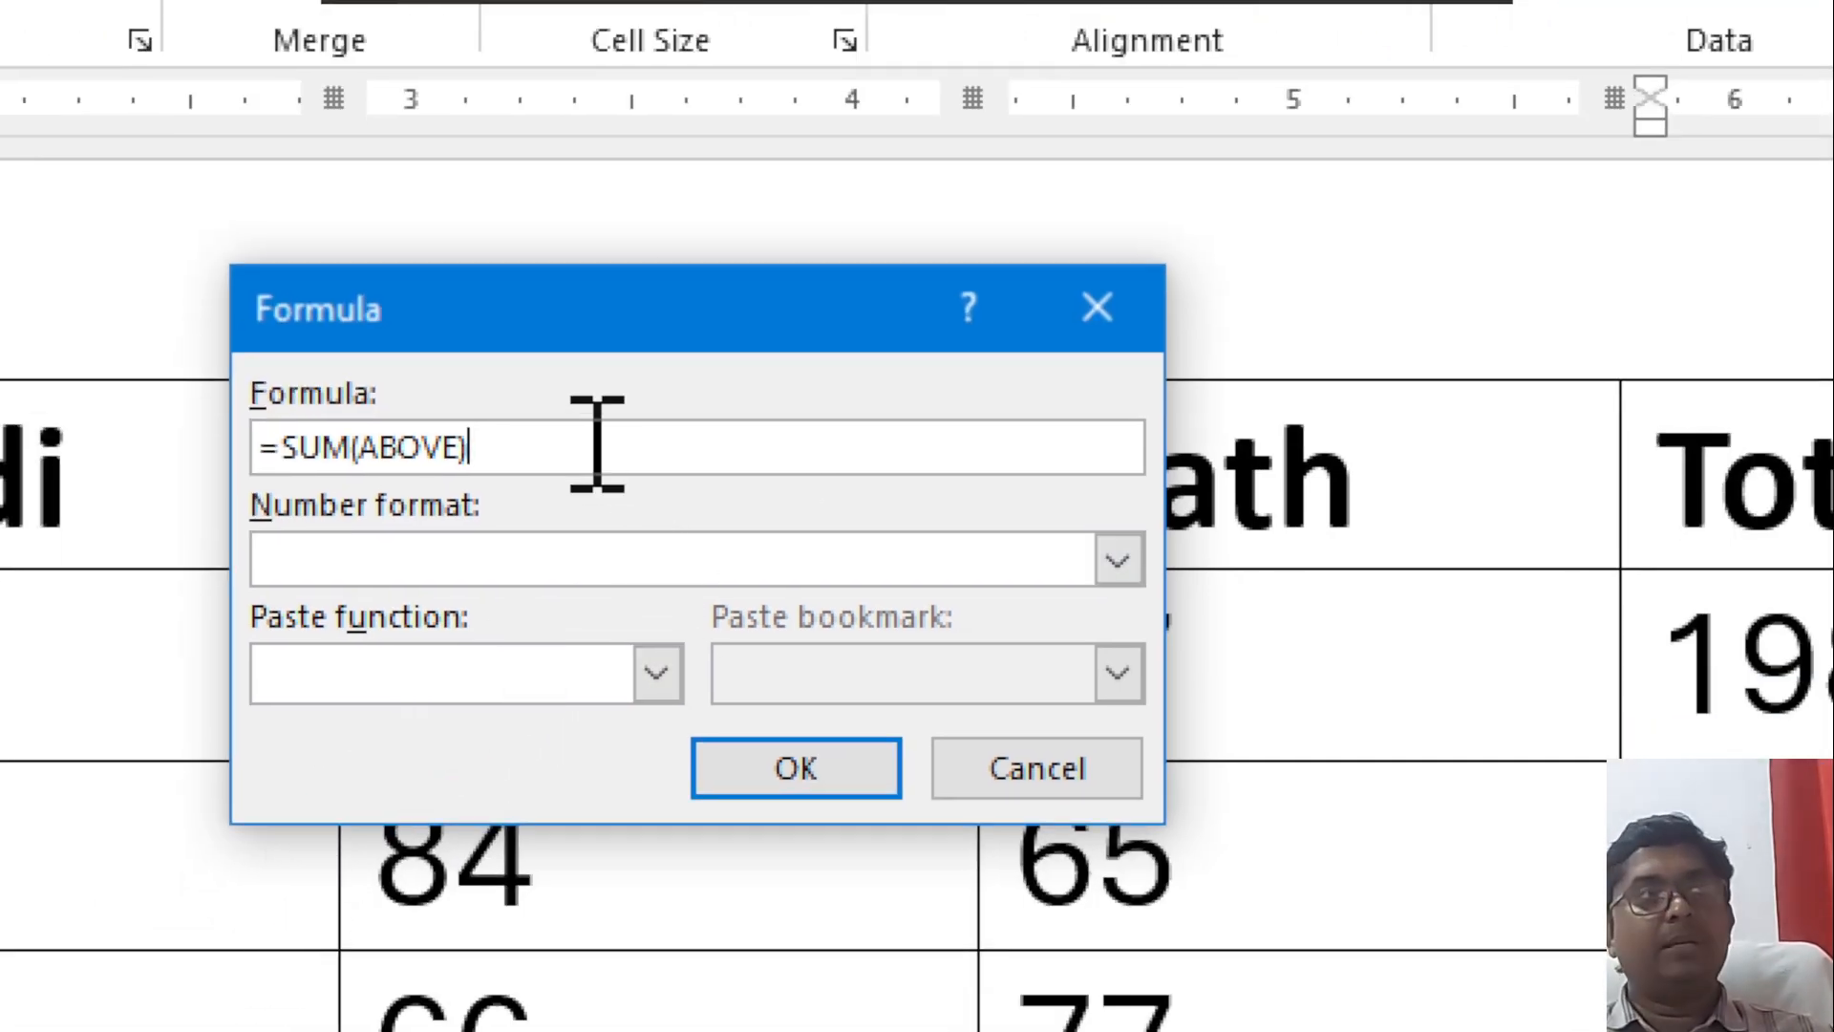
pyautogui.press('BackSpace')
pyautogui.press('BackSpace')
pyautogui.press('BackSpace')
pyautogui.press('BackSpace')
pyautogui.press('BackSpace')
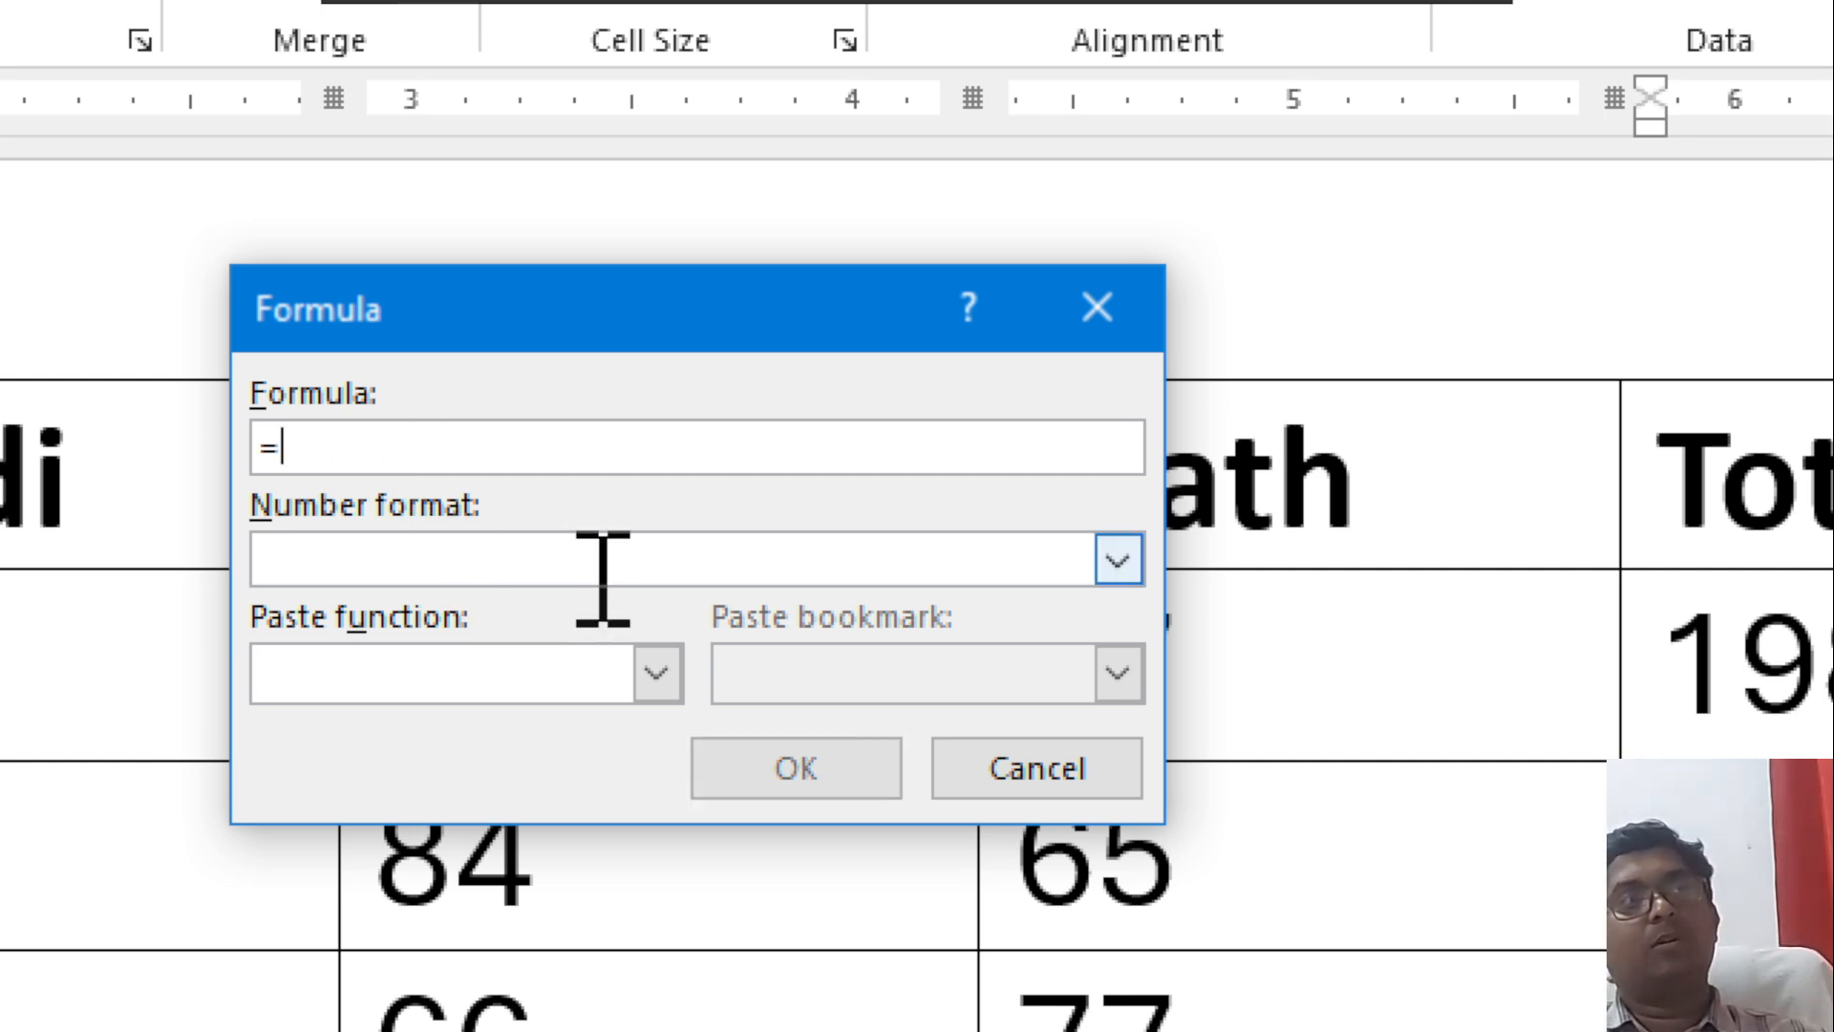
pyautogui.click(650, 669)
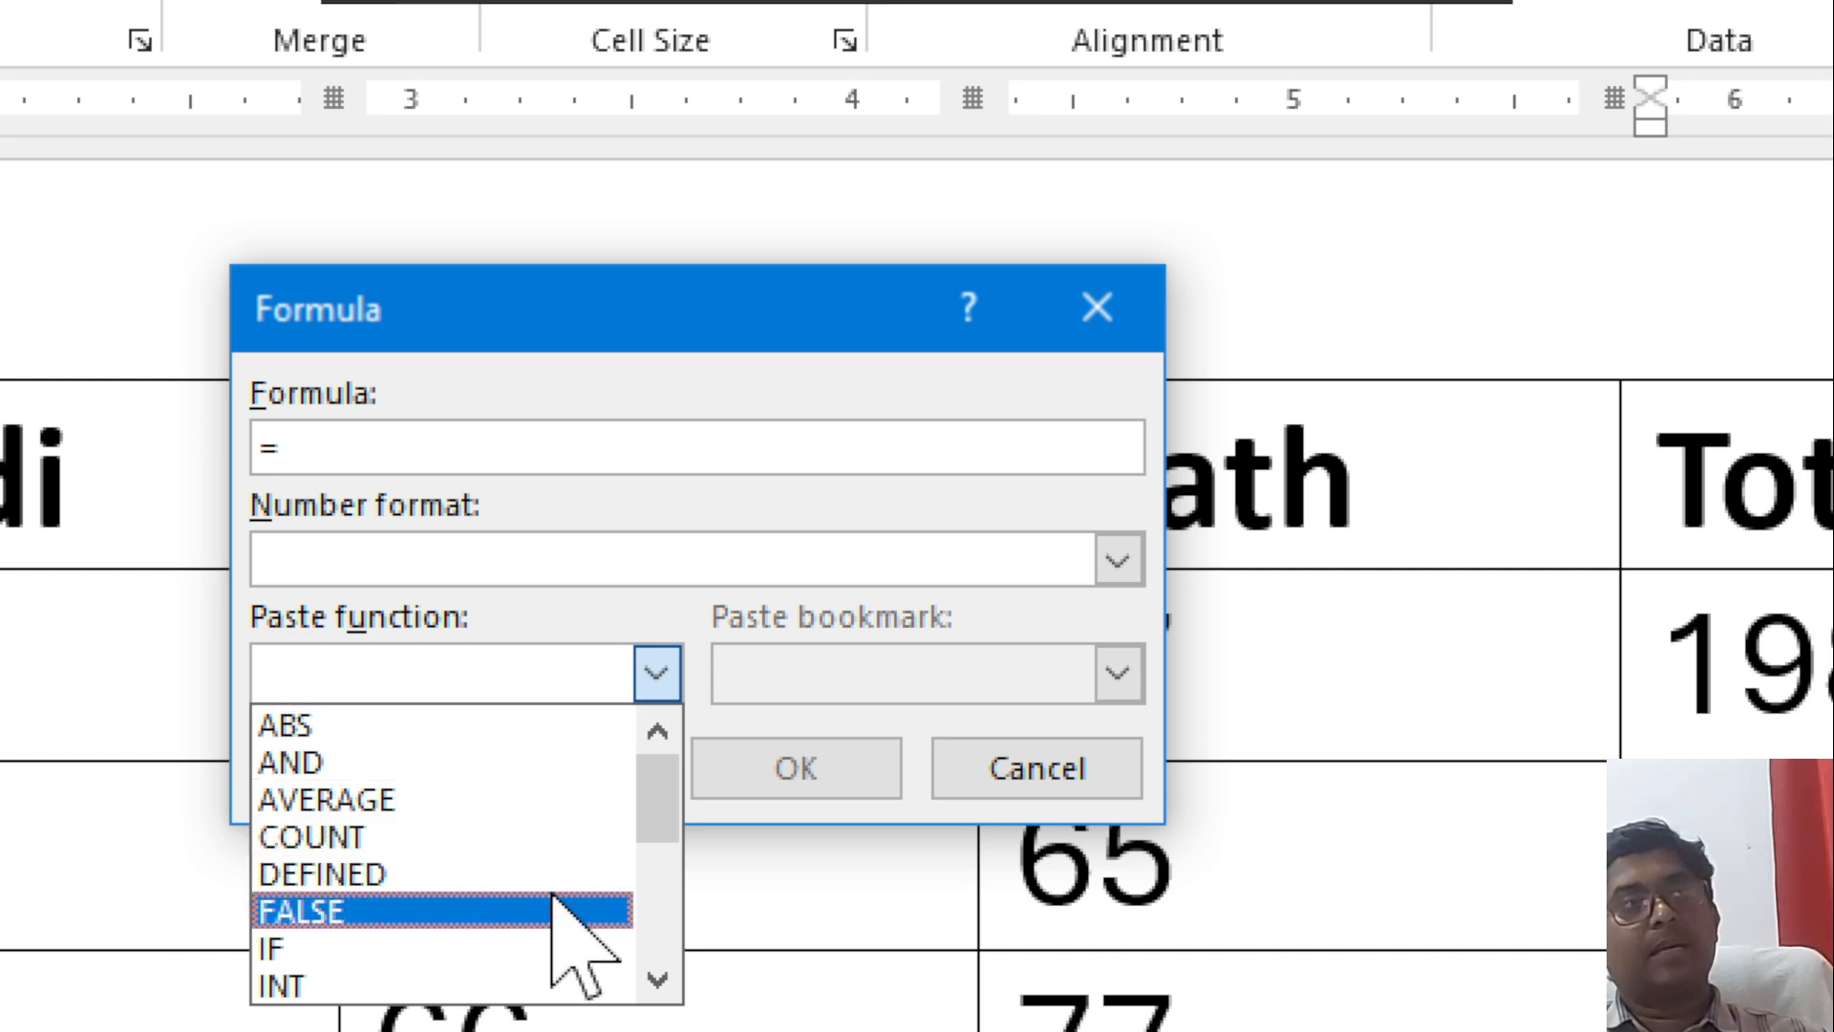
pyautogui.scroll(-1, 439, 855)
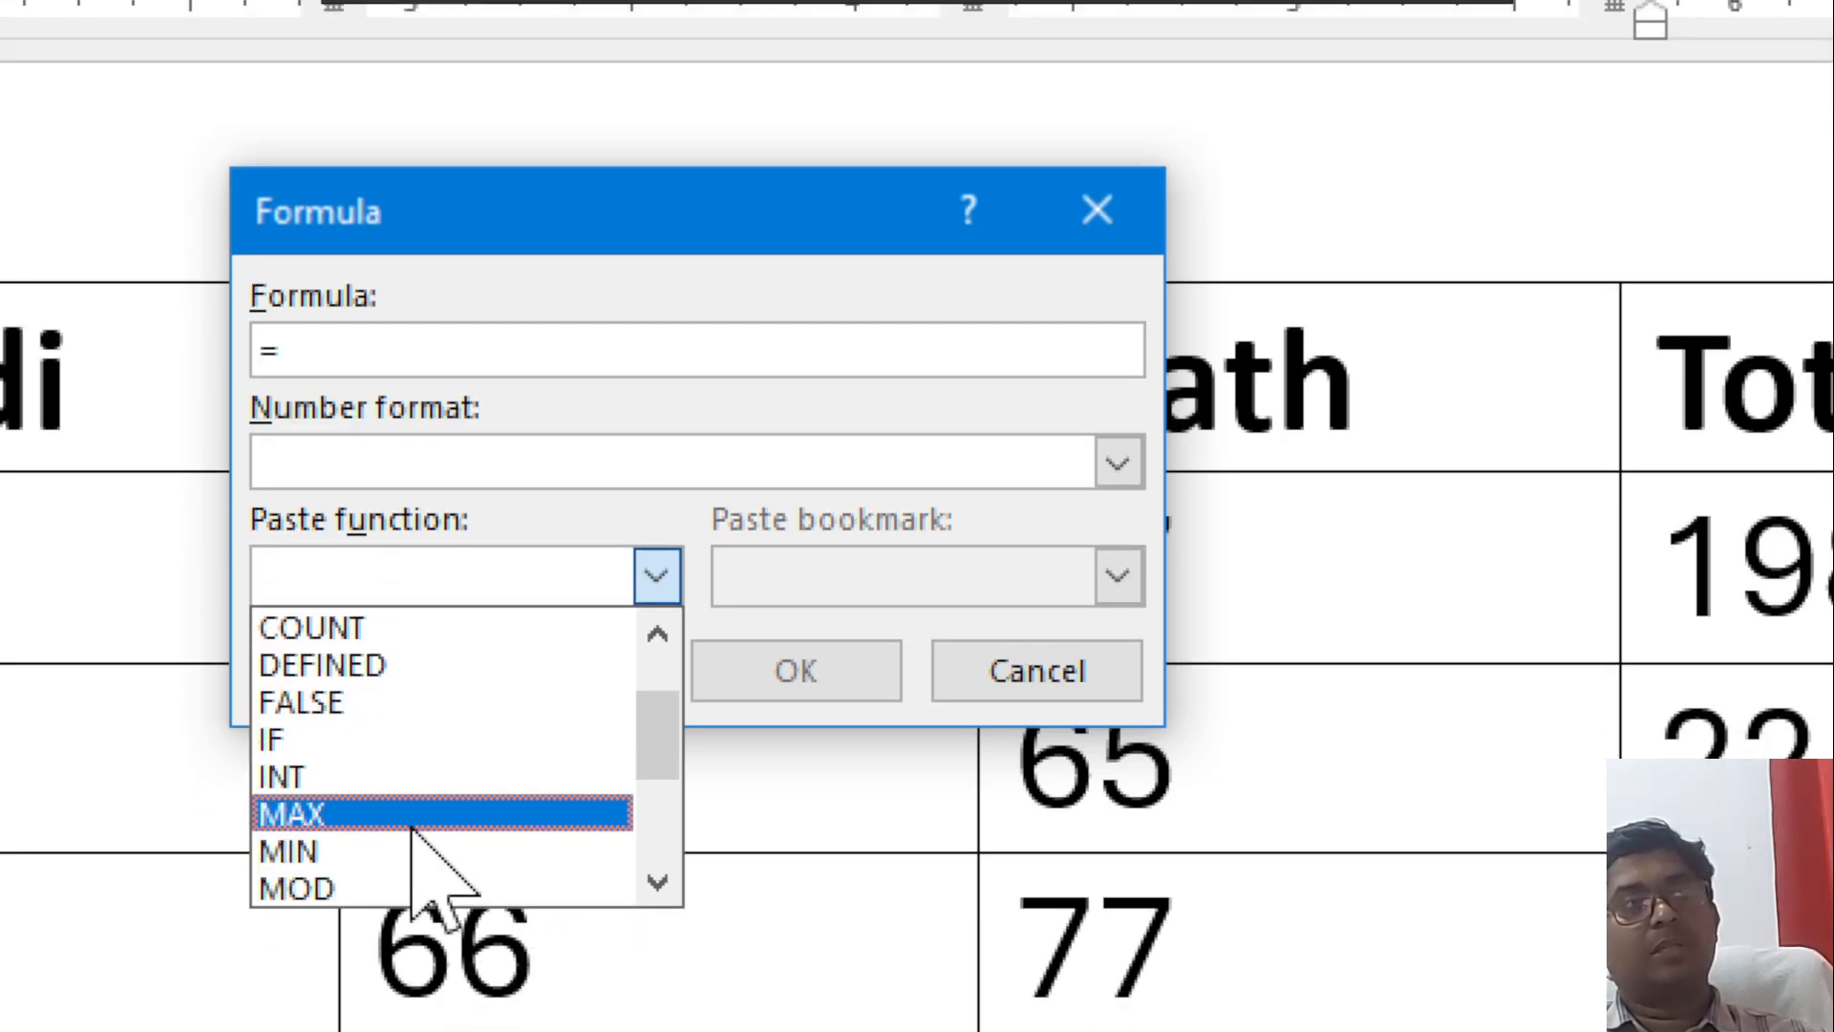
pyautogui.click(324, 813)
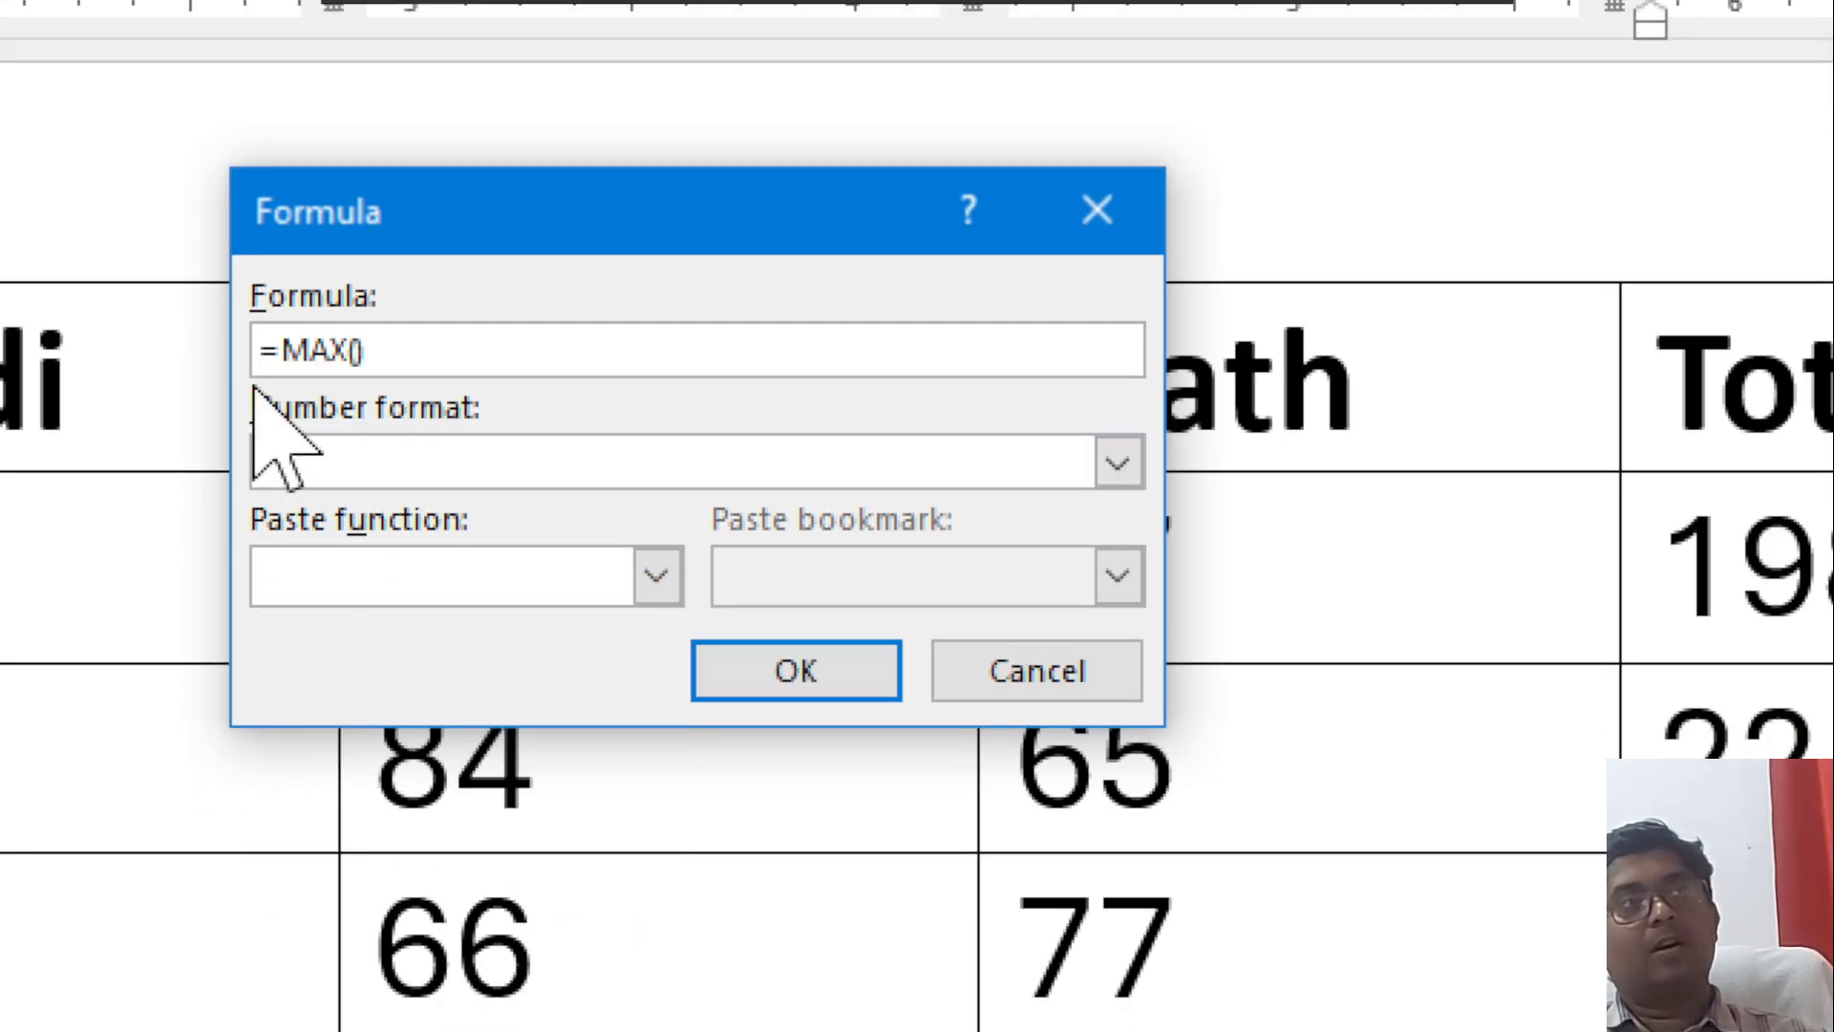
pyautogui.write('left')
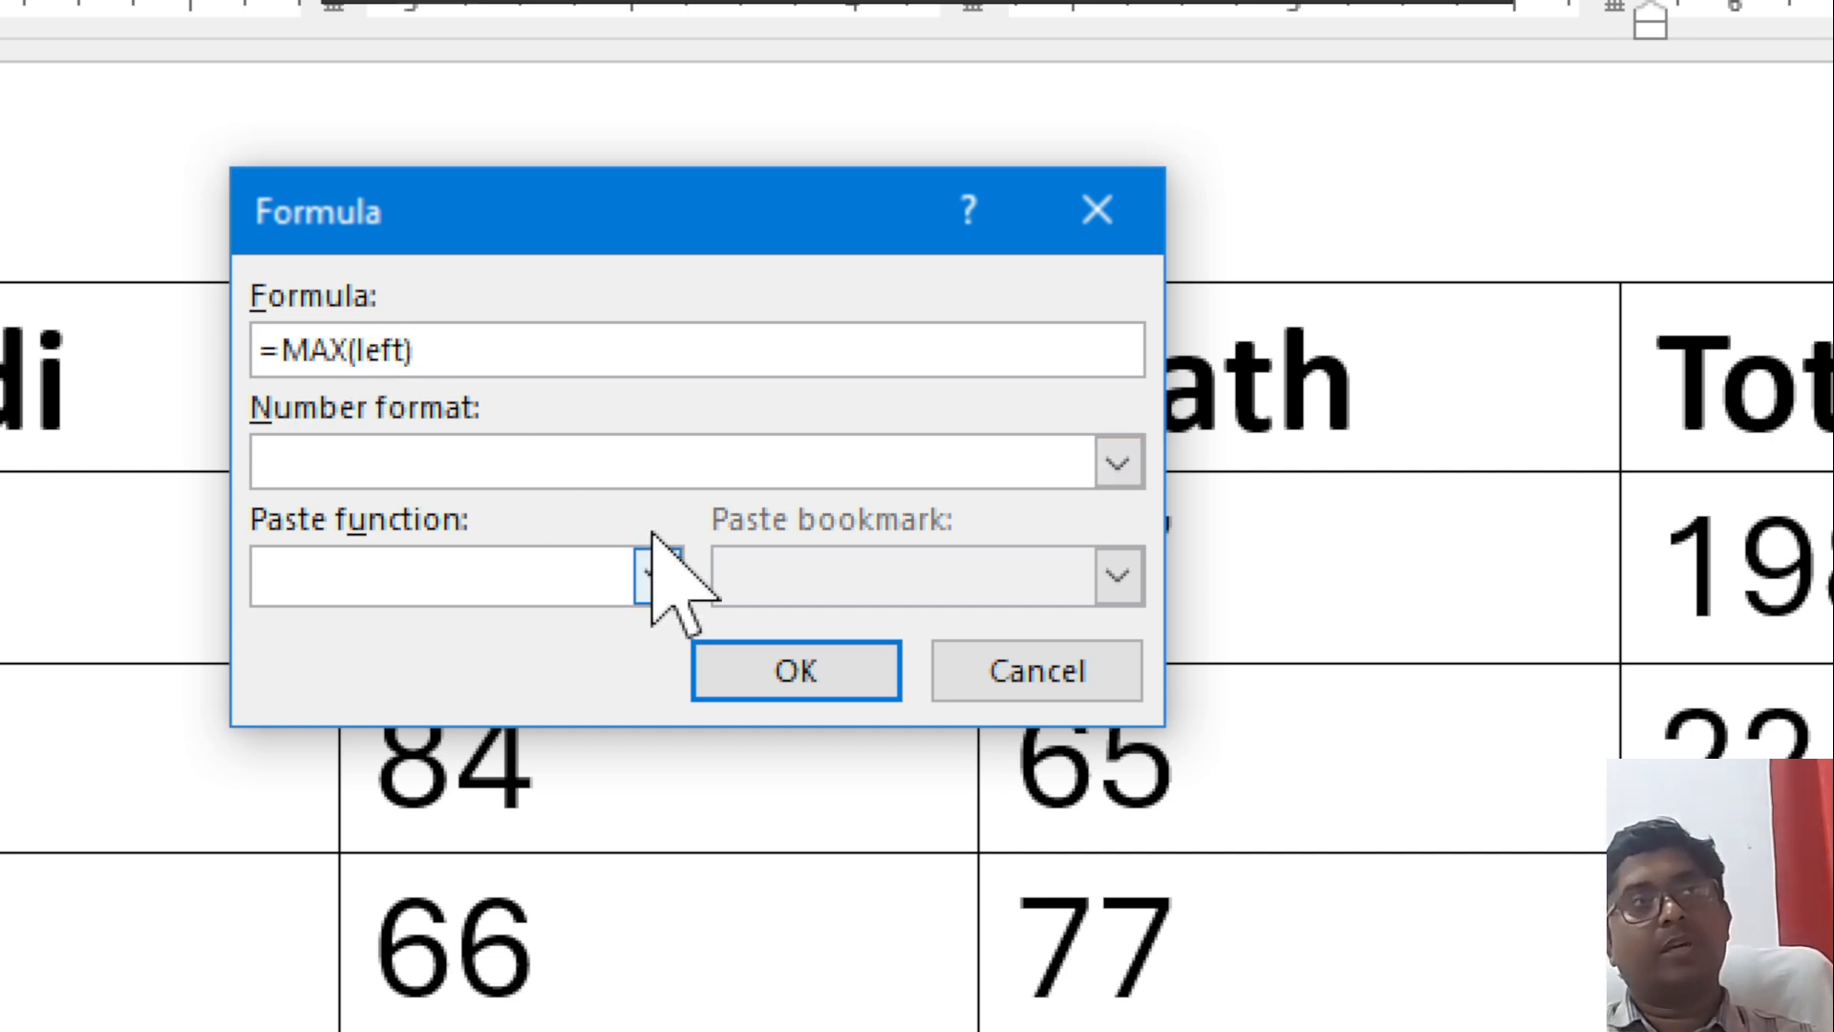
pyautogui.click(789, 670)
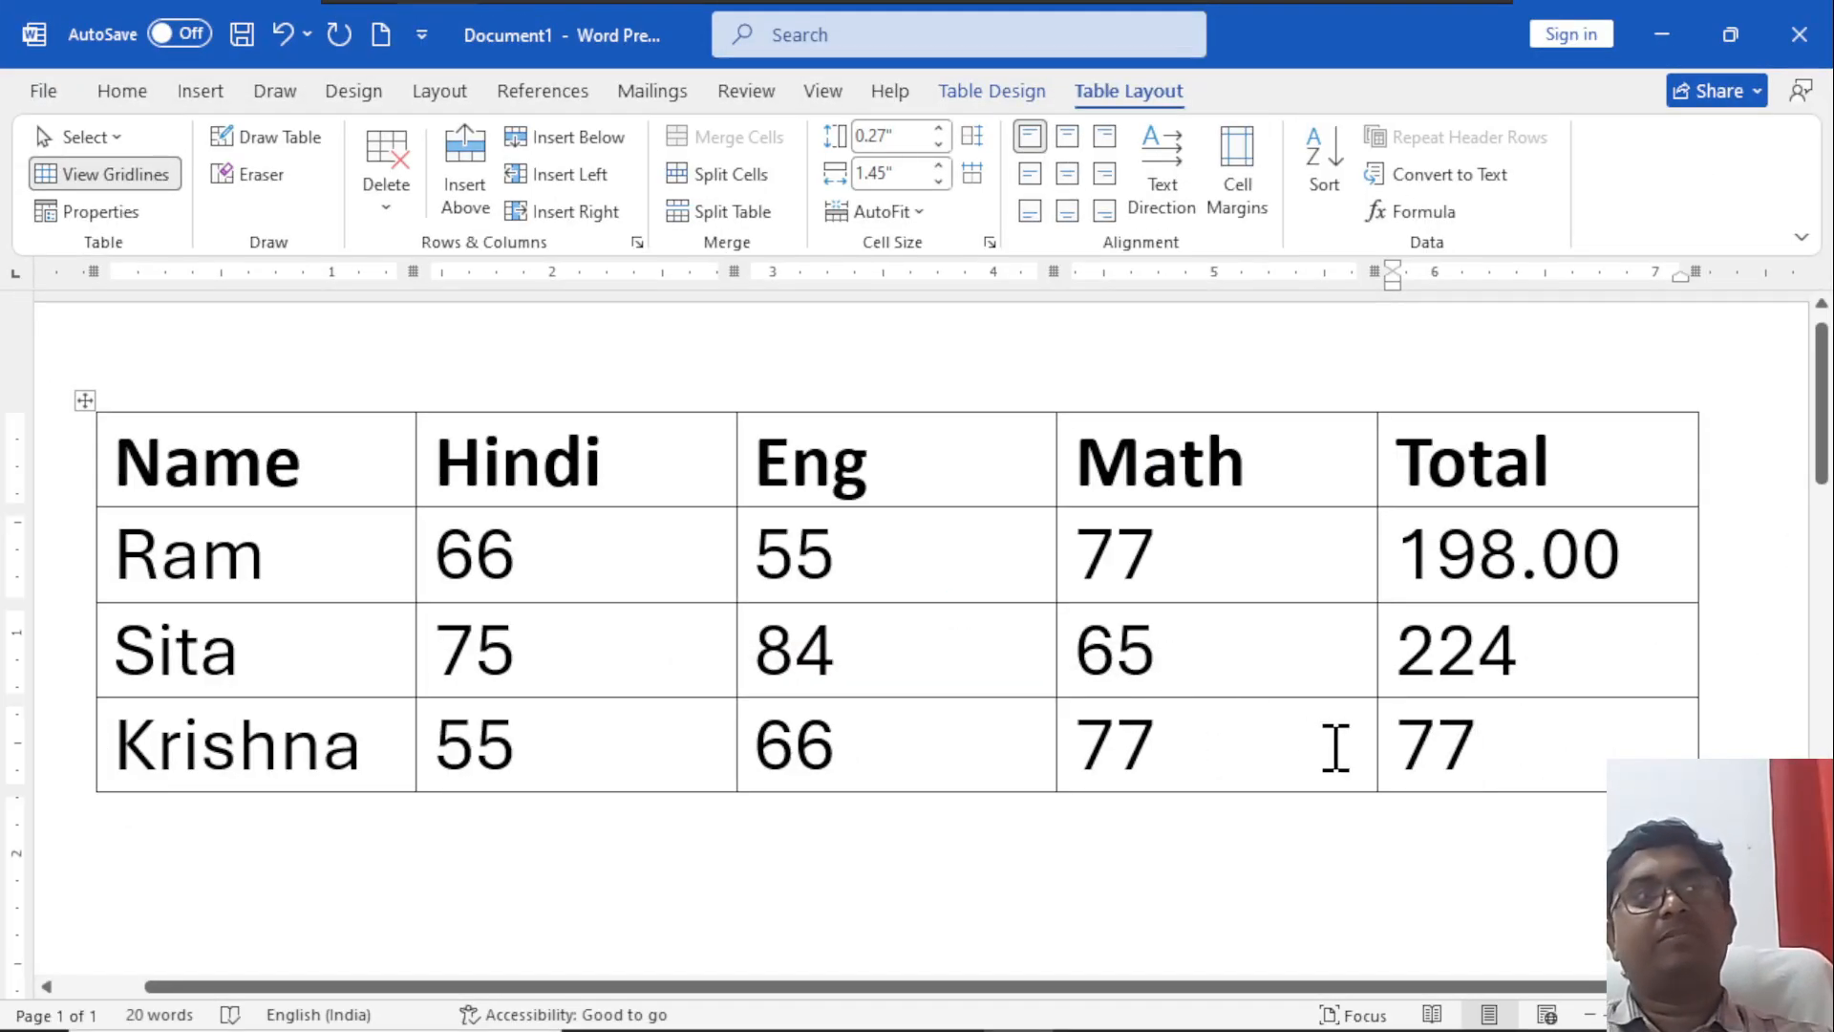
# Highlight the third student's Math mark for comparison with the MAX result, and select the three results in the Total column.
pyautogui.moveTo(1136, 740); pyautogui.dragTo(1062, 733)
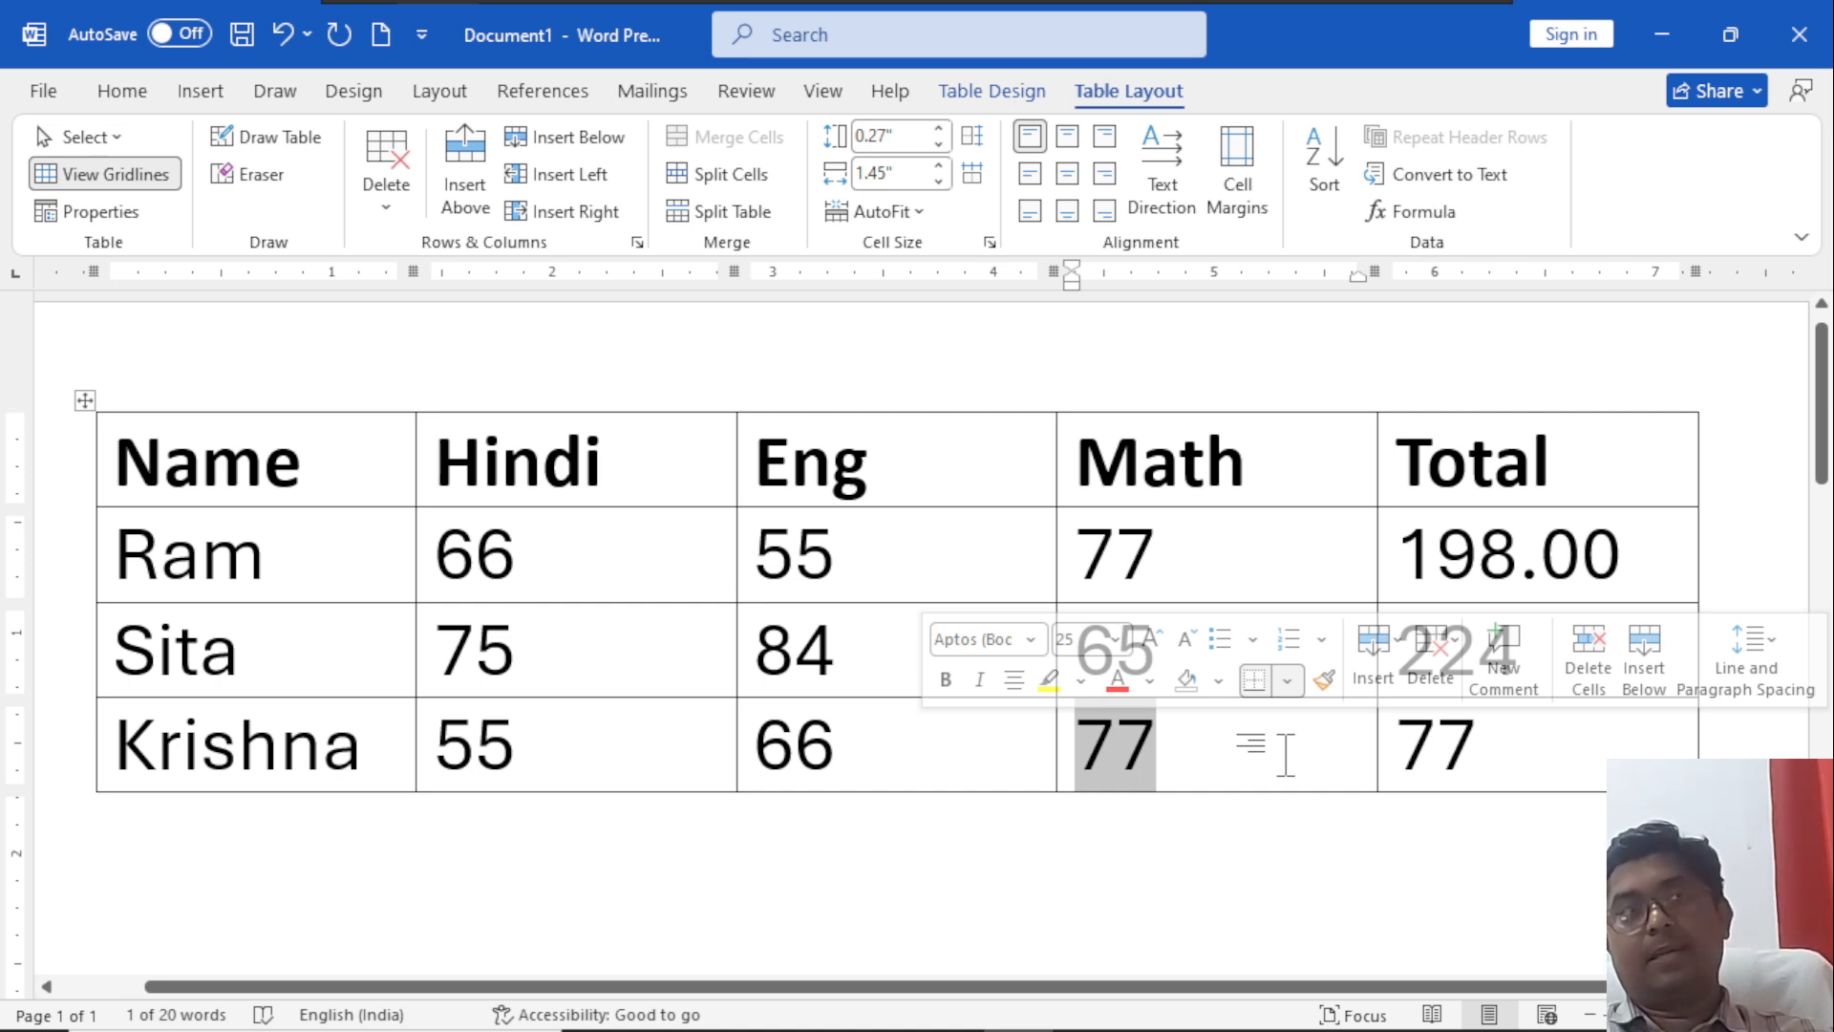
pyautogui.click(1476, 740)
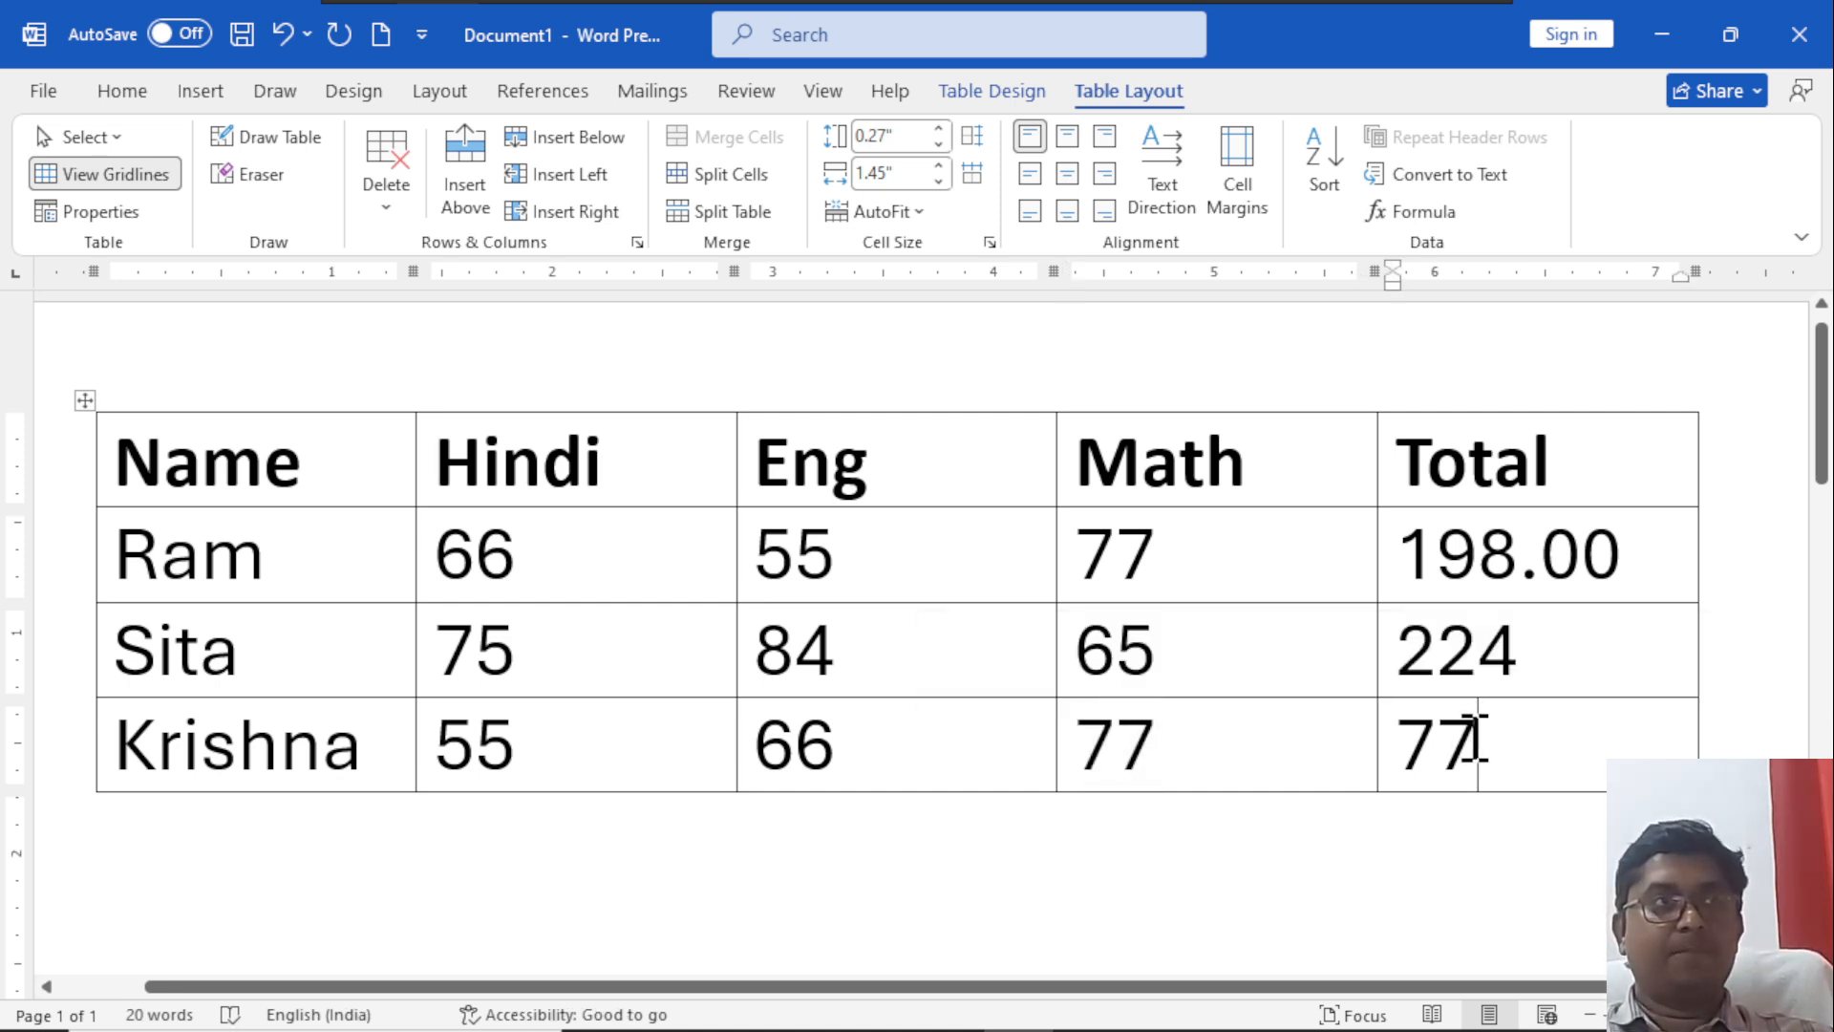
pyautogui.keyDown('shift'); pyautogui.click(1447, 554); pyautogui.keyUp('shift')
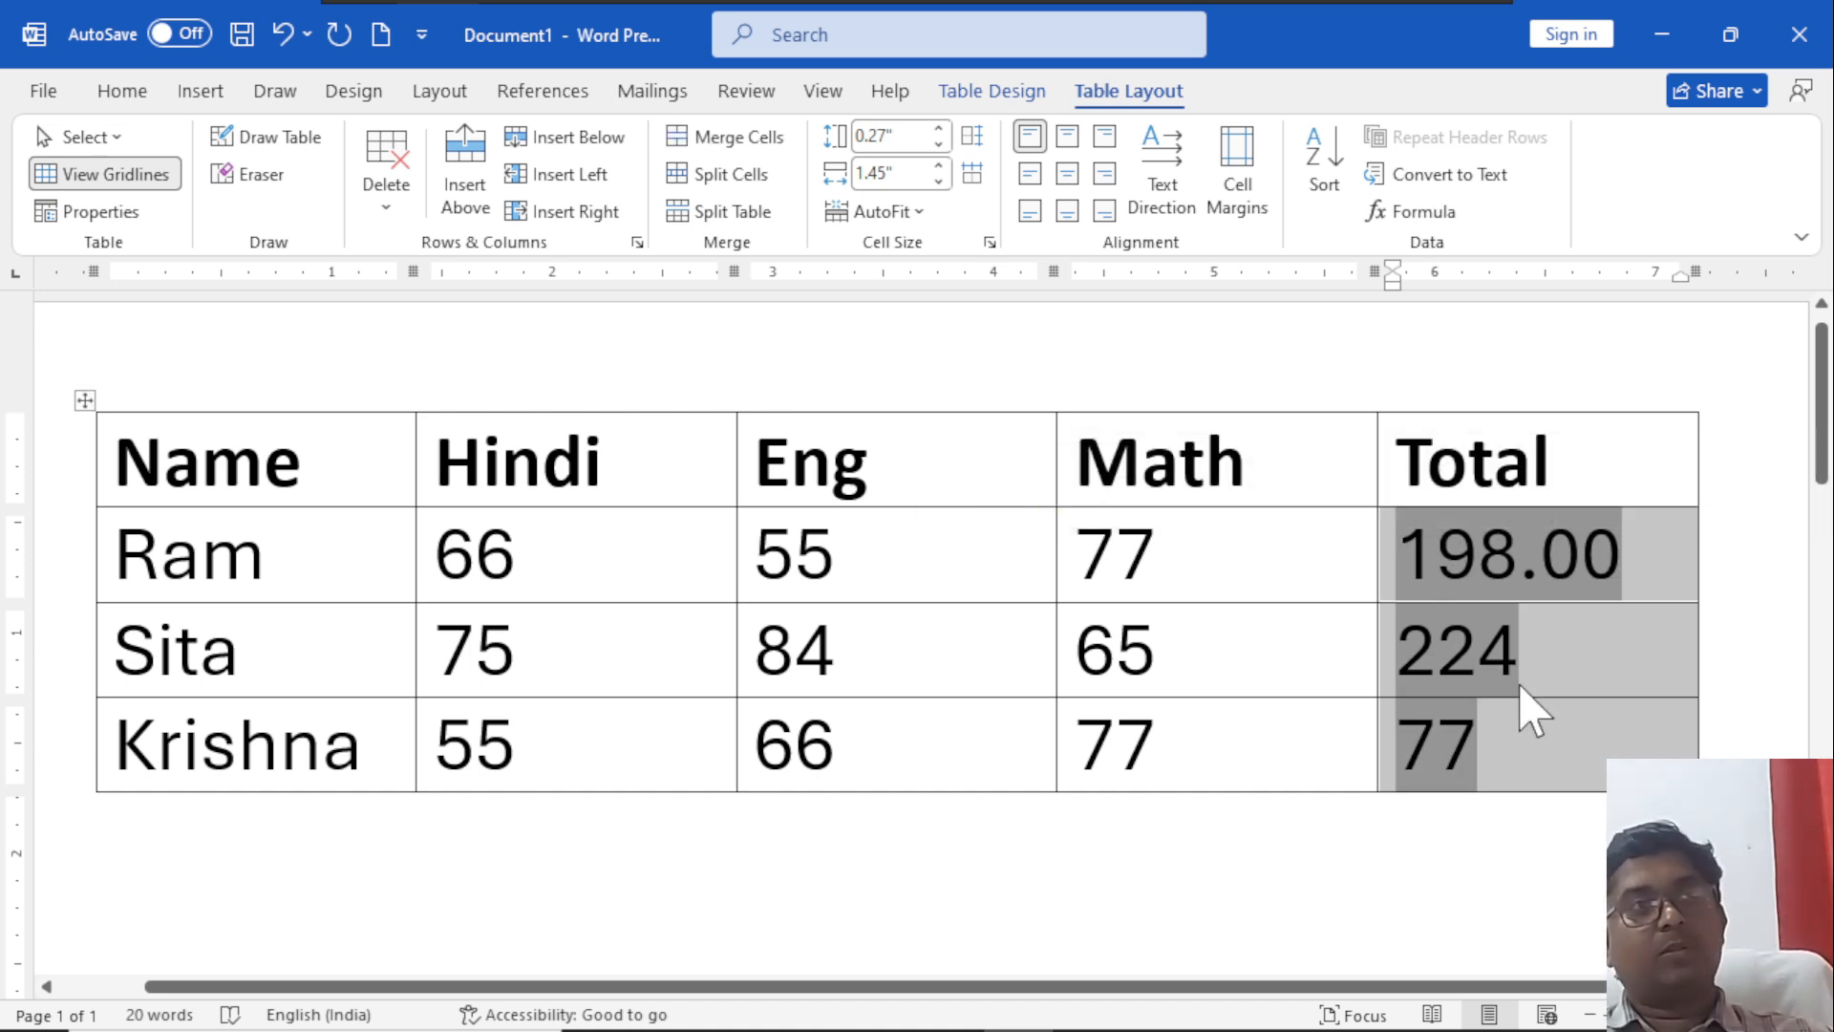
# Clear the formula results from the second and third students' Total cells.
pyautogui.moveTo(1494, 735); pyautogui.dragTo(1423, 659)
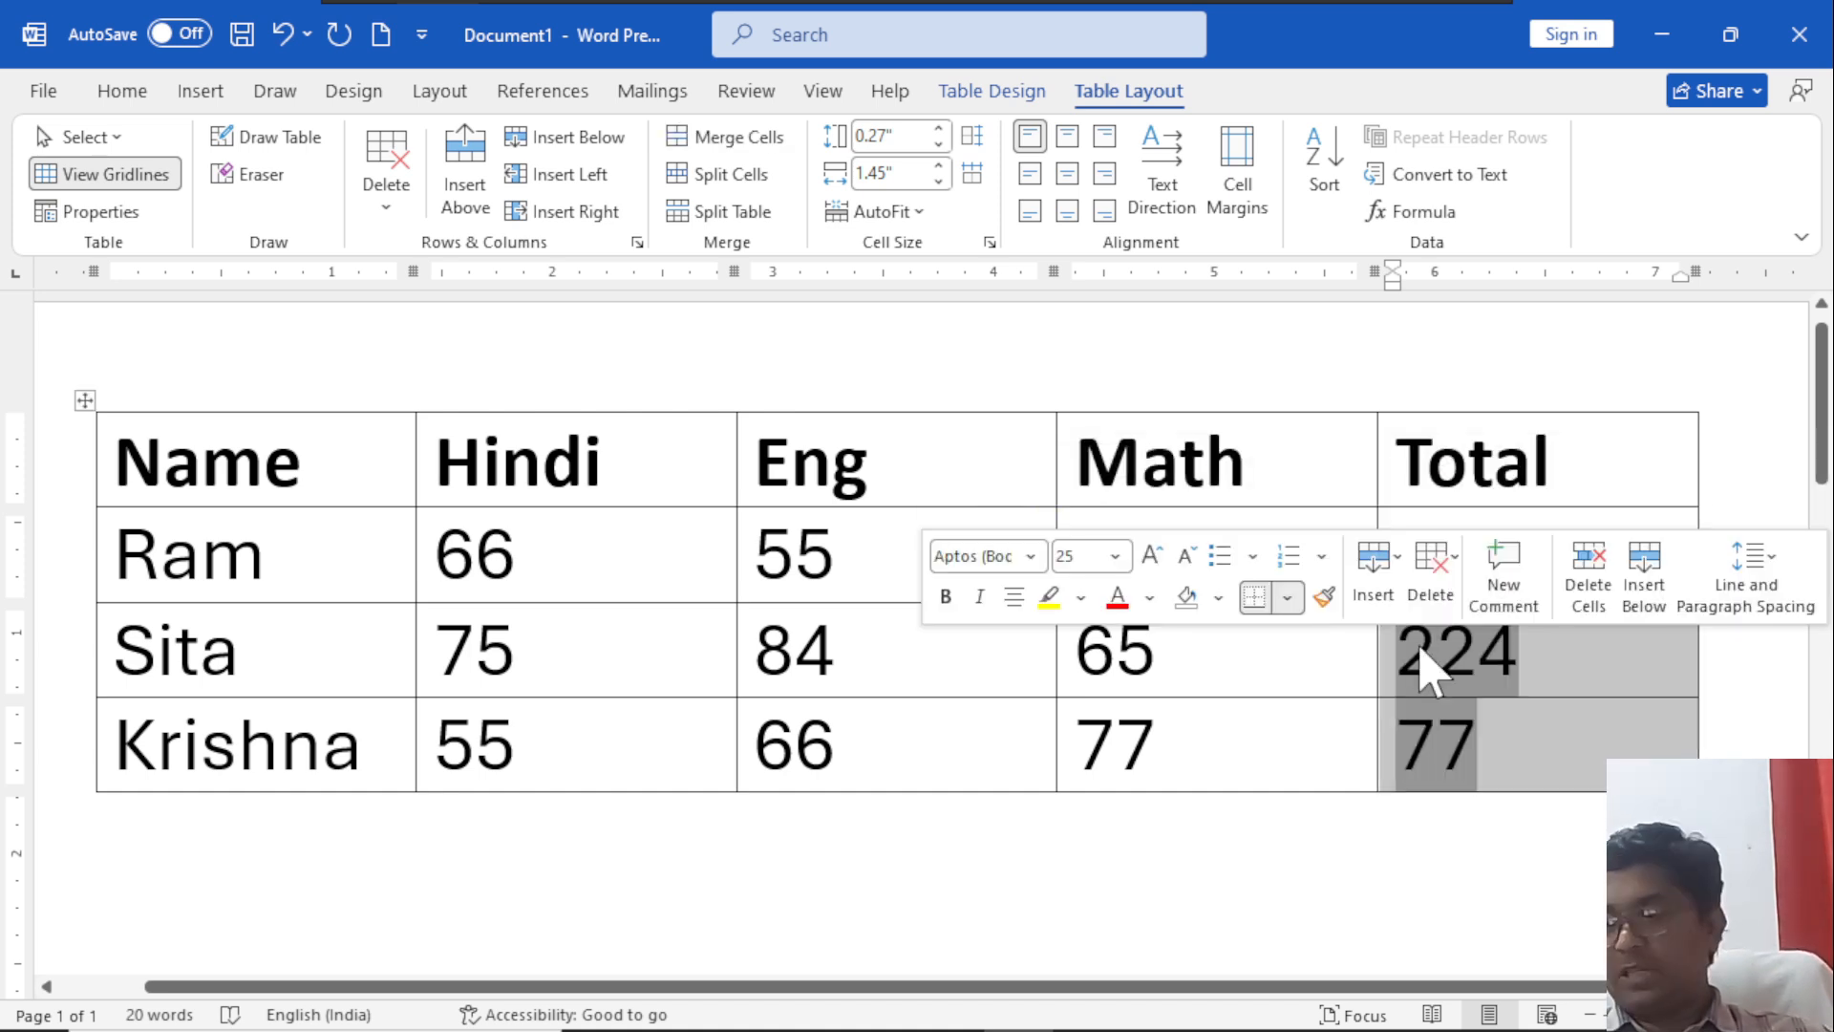
pyautogui.press('Delete')
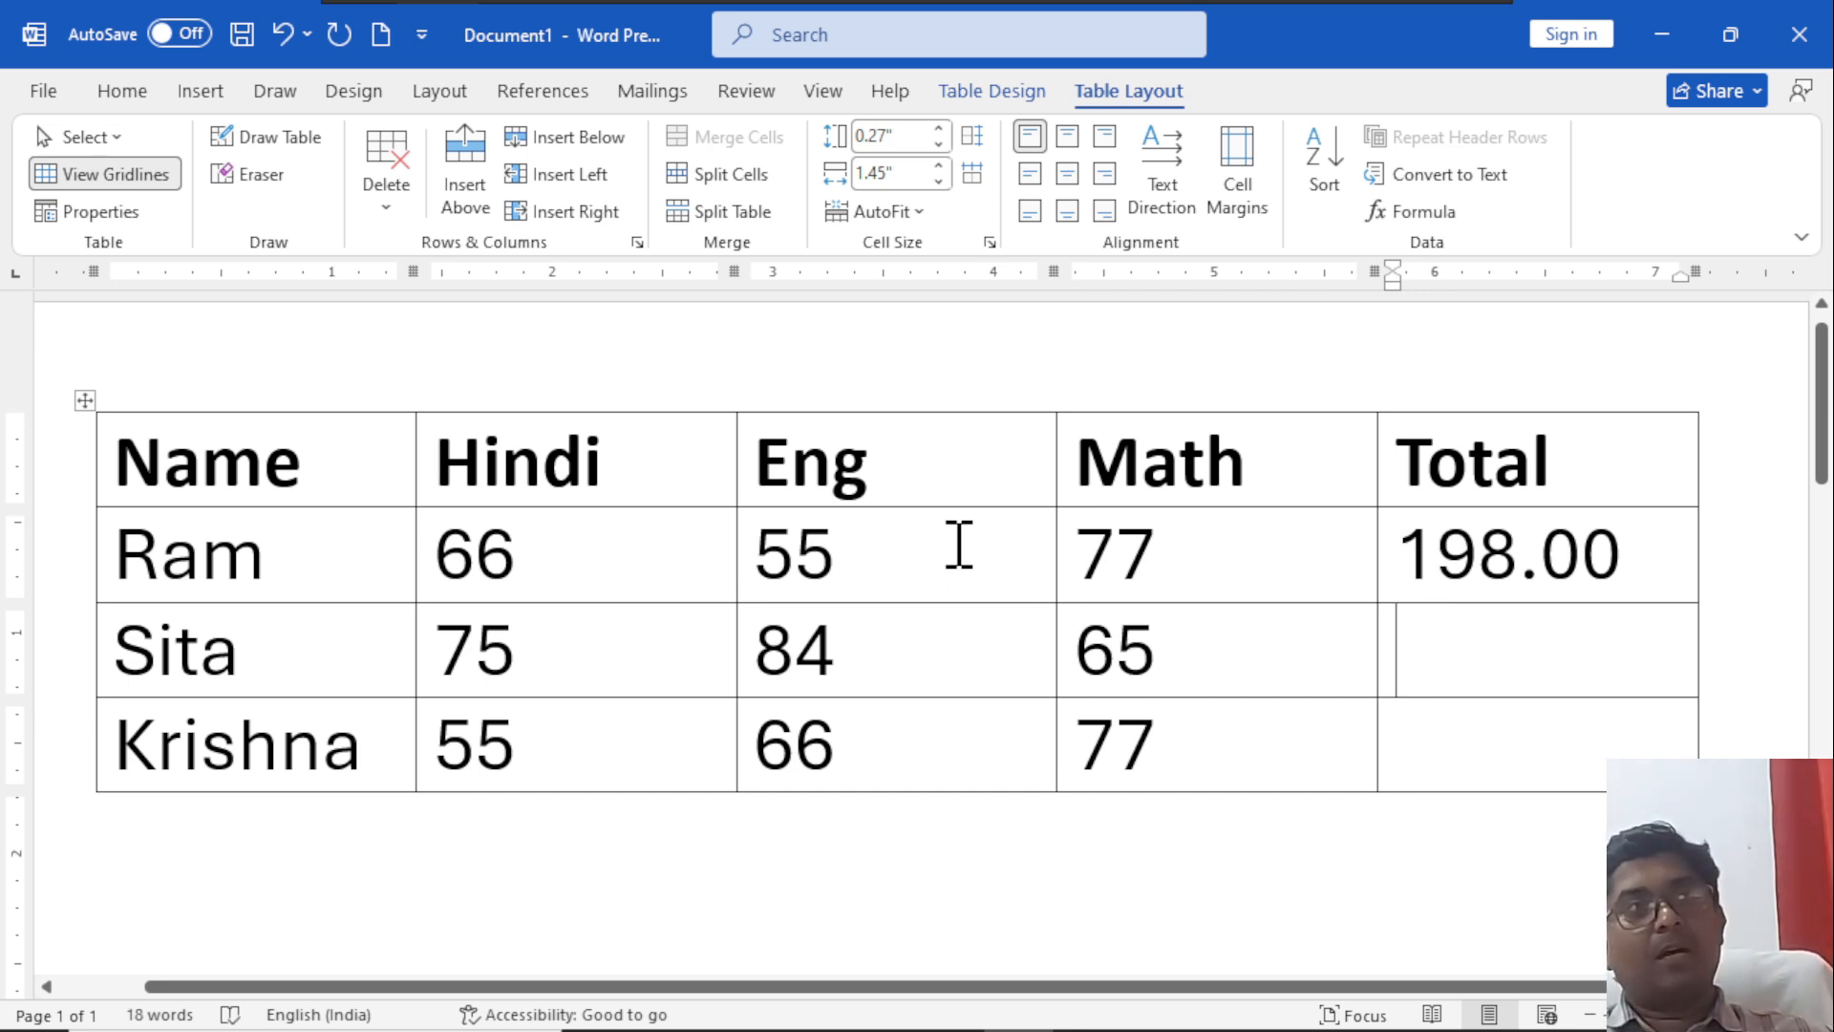
# Change the first student's Eng mark to 50 and update the formula field in that row's Total cell.
pyautogui.click(815, 554)
pyautogui.press('Delete')
pyautogui.write('0')
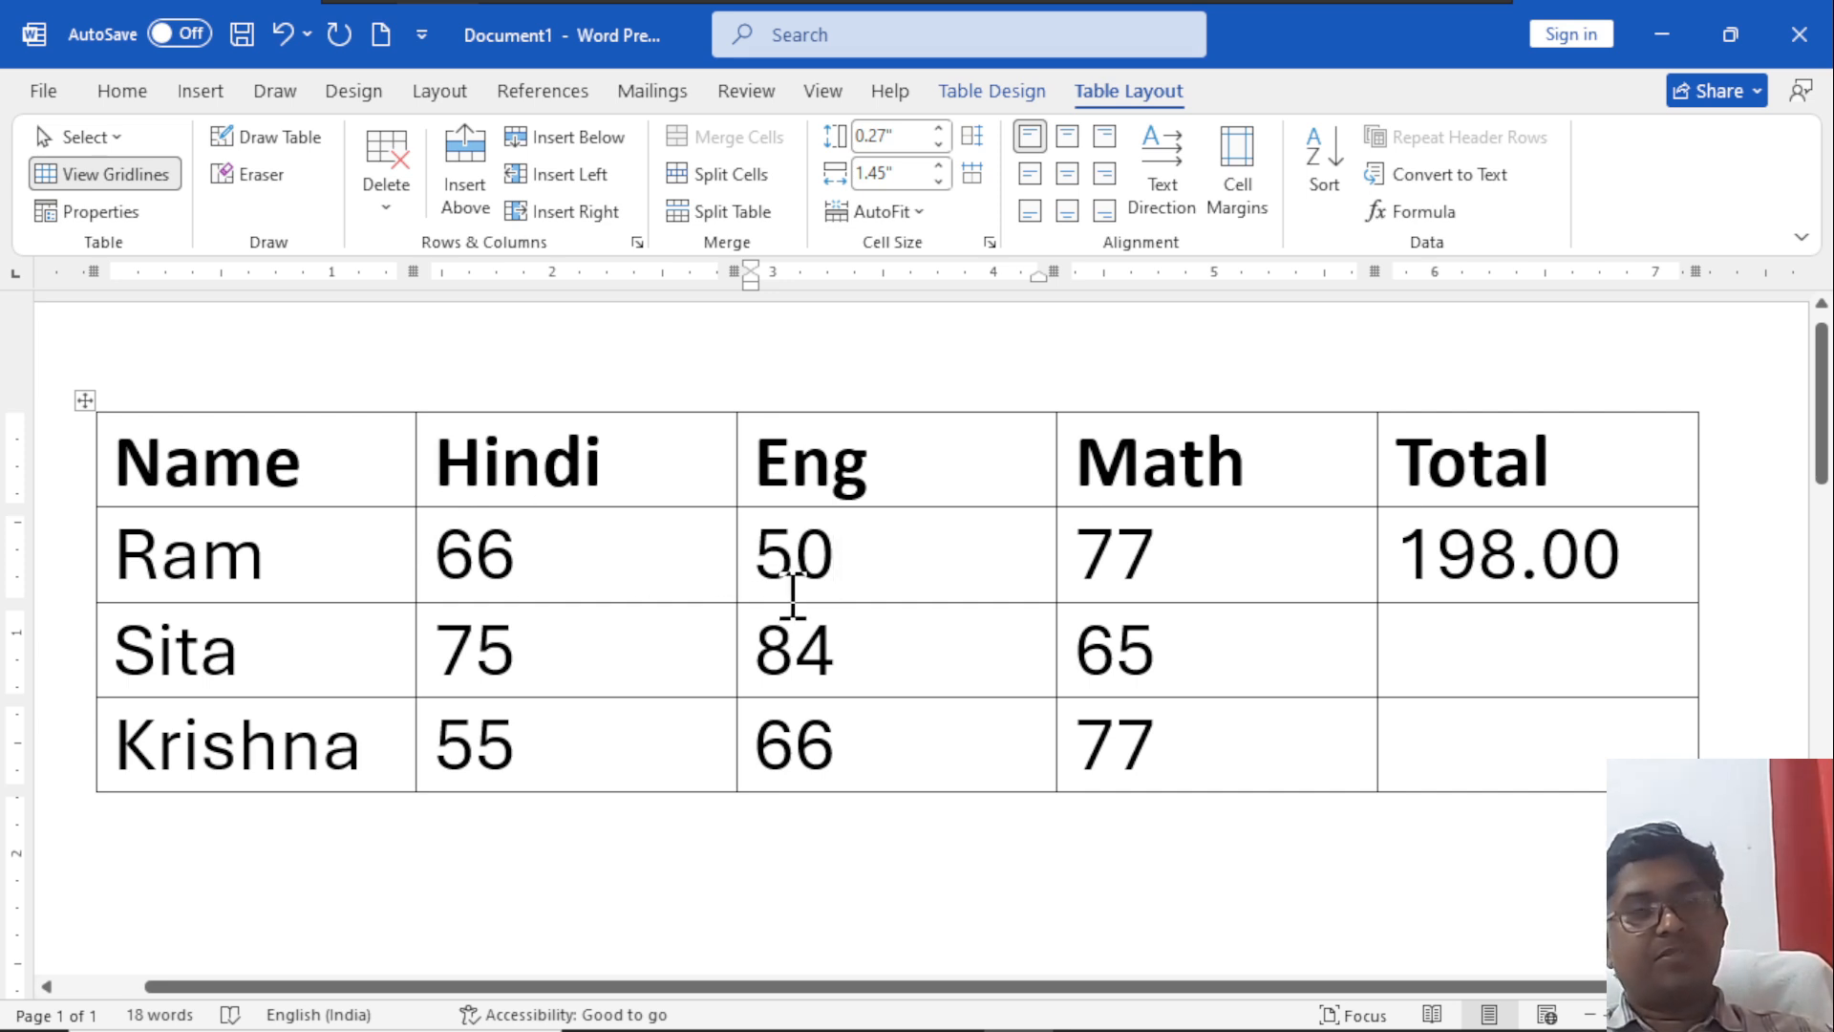
pyautogui.click(1483, 578)
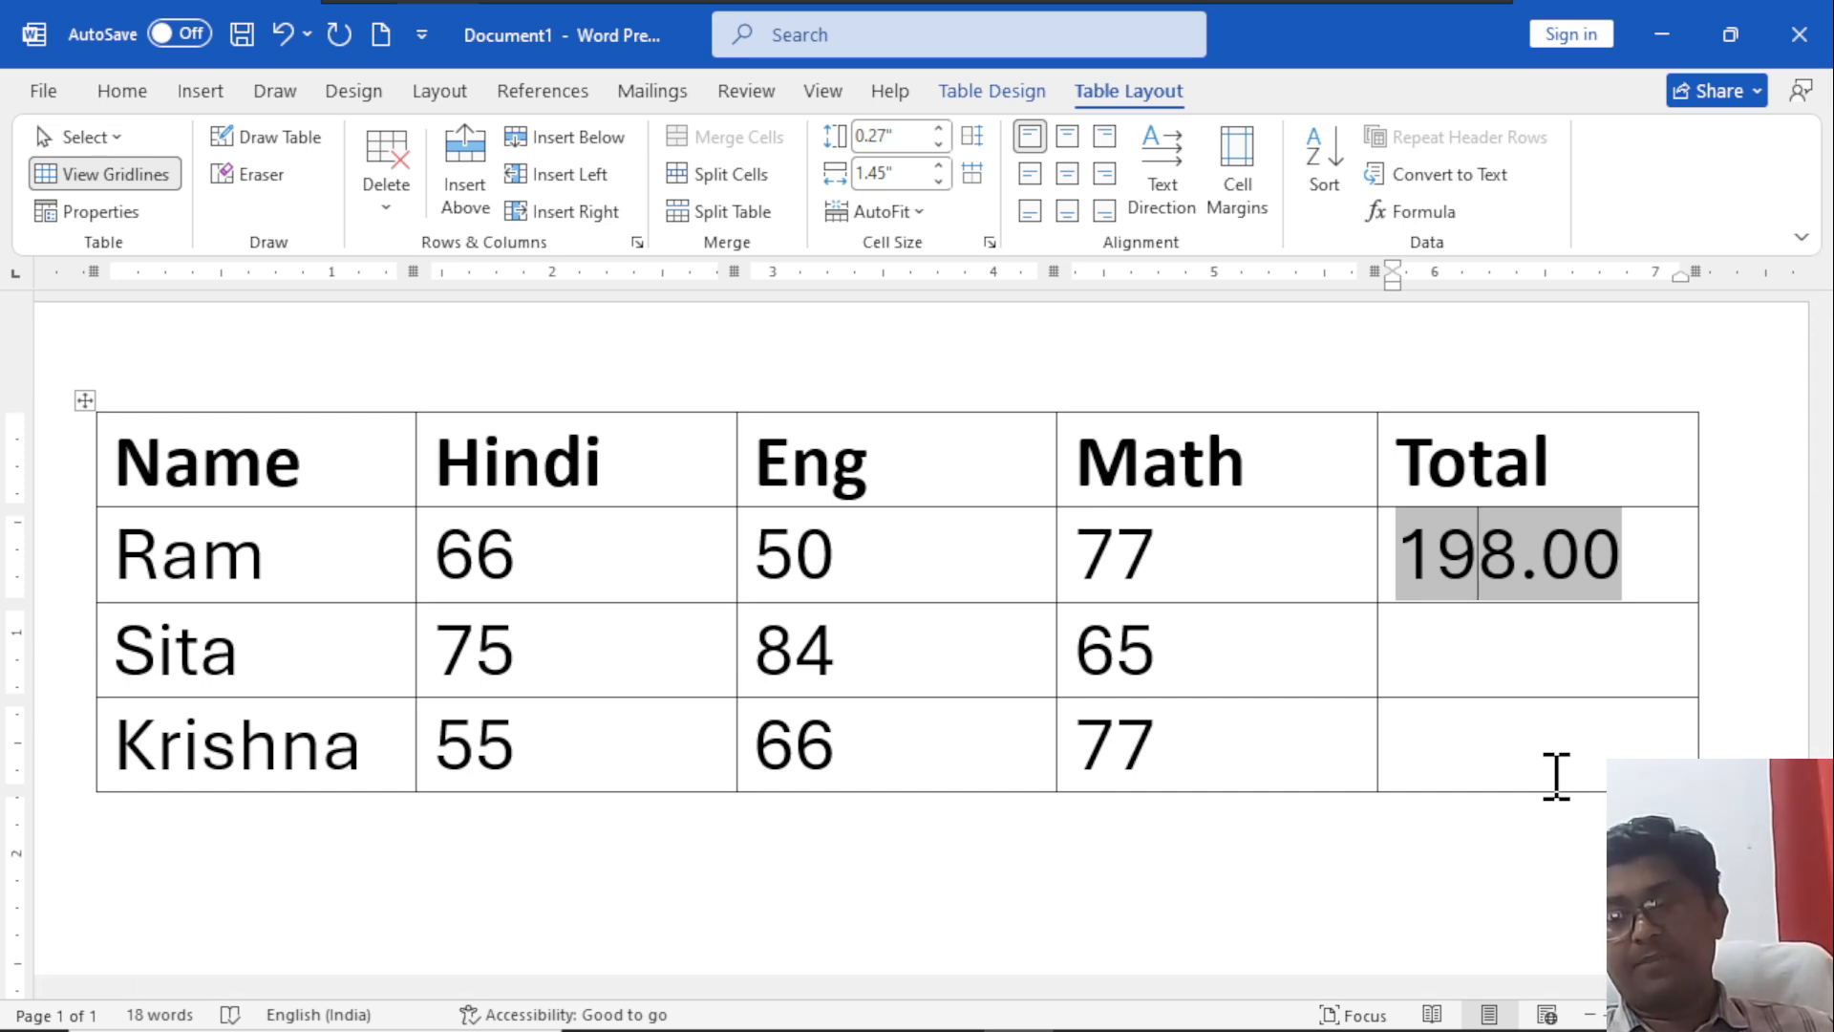
pyautogui.press('F9')
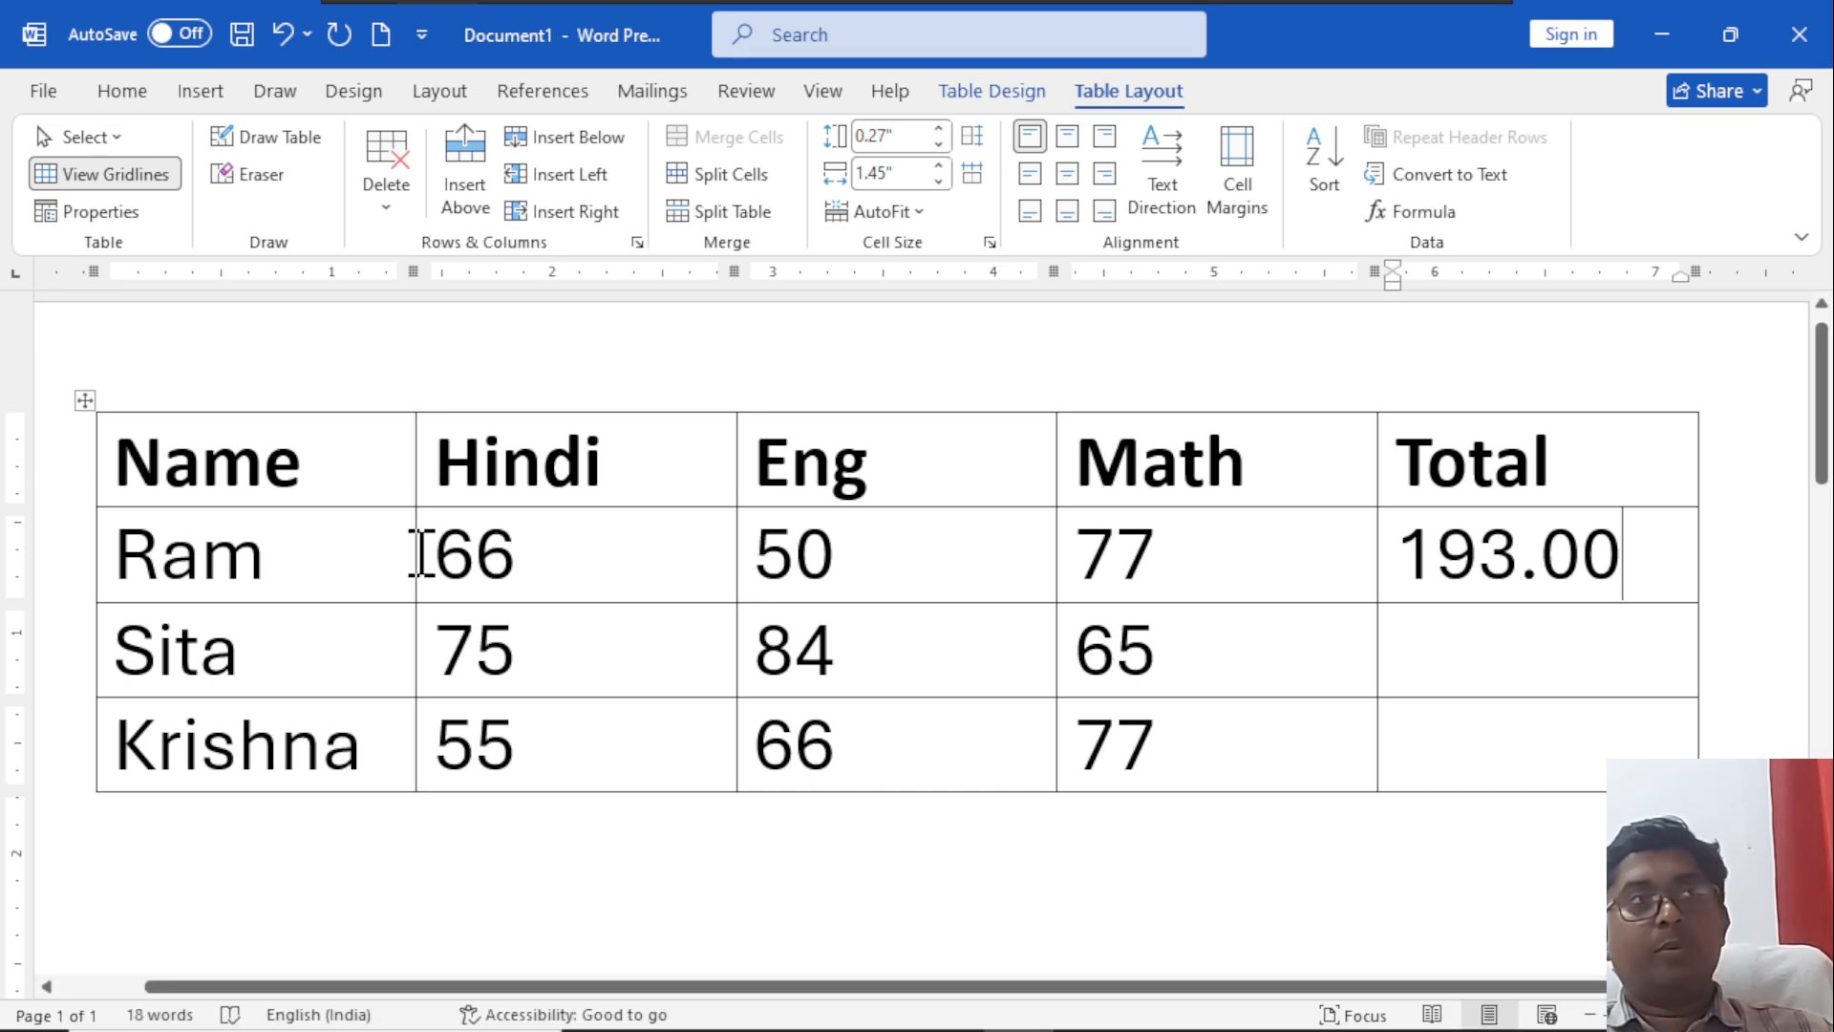
# Change the first student's Hindi mark to 60 and recalculate the Total field in the same row.
pyautogui.click(475, 554)
pyautogui.press('Delete')
pyautogui.write('0')
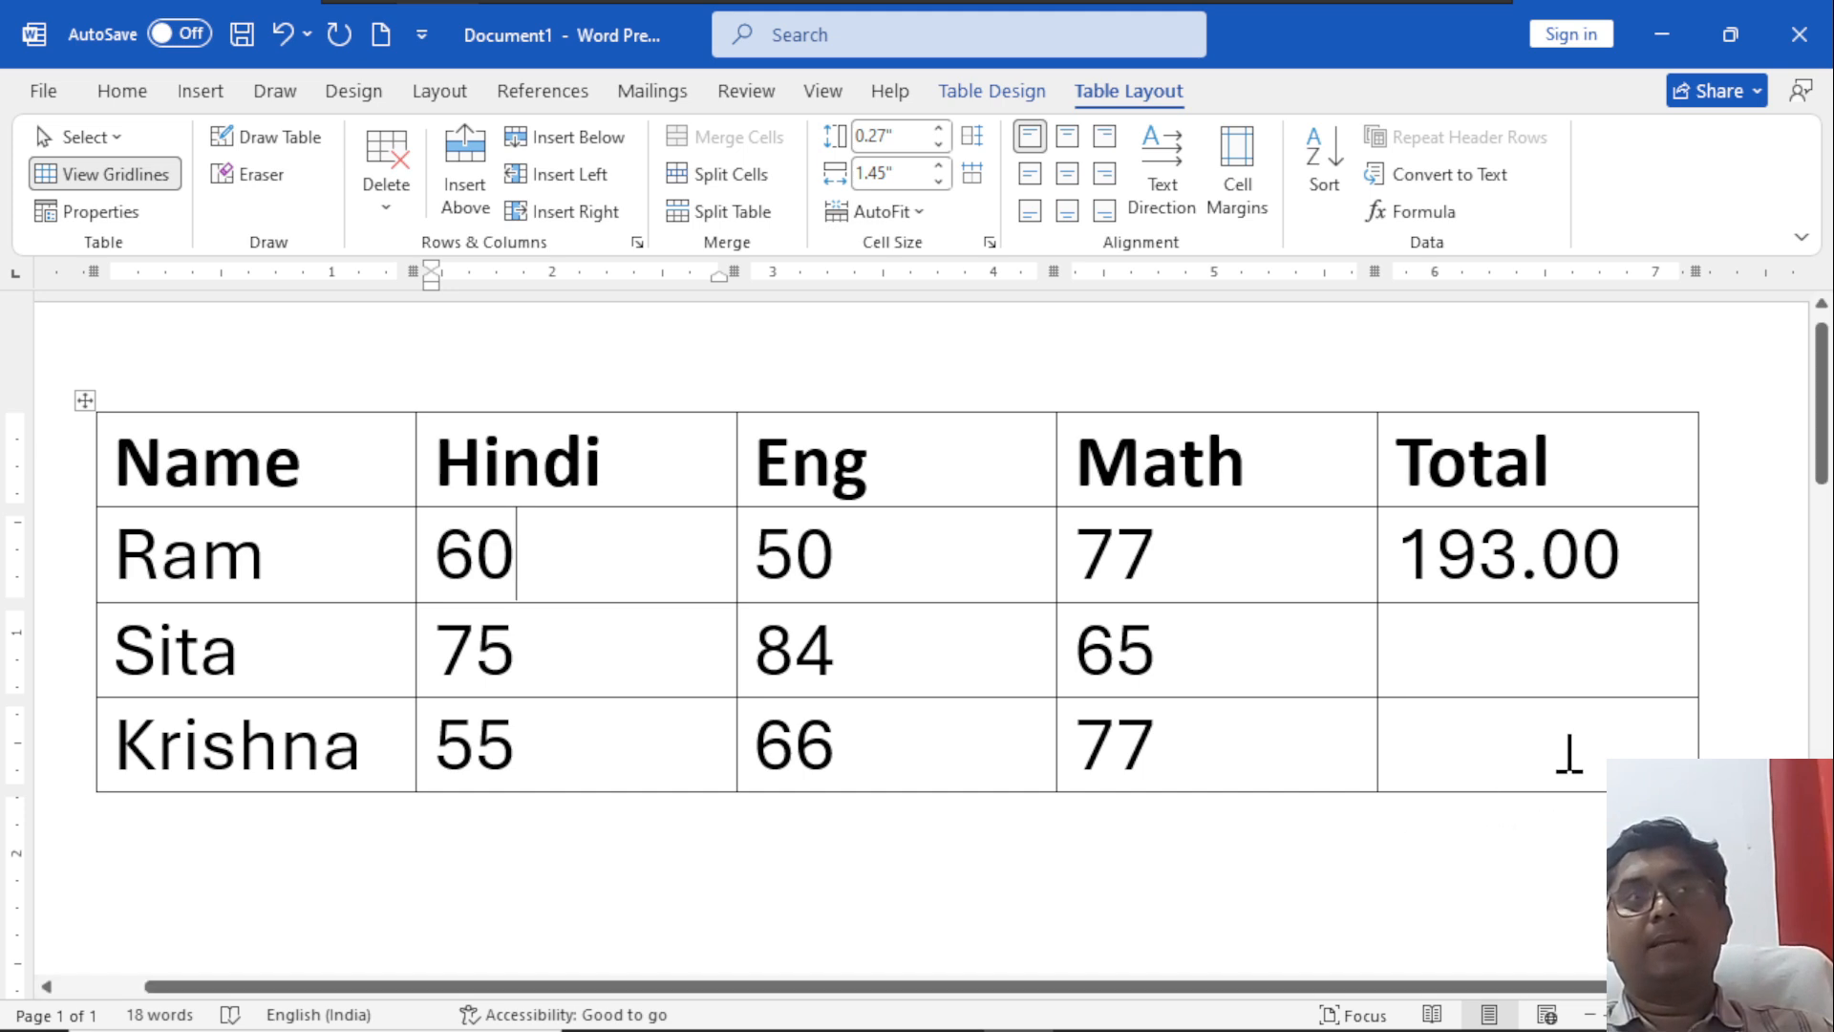
pyautogui.click(1473, 552)
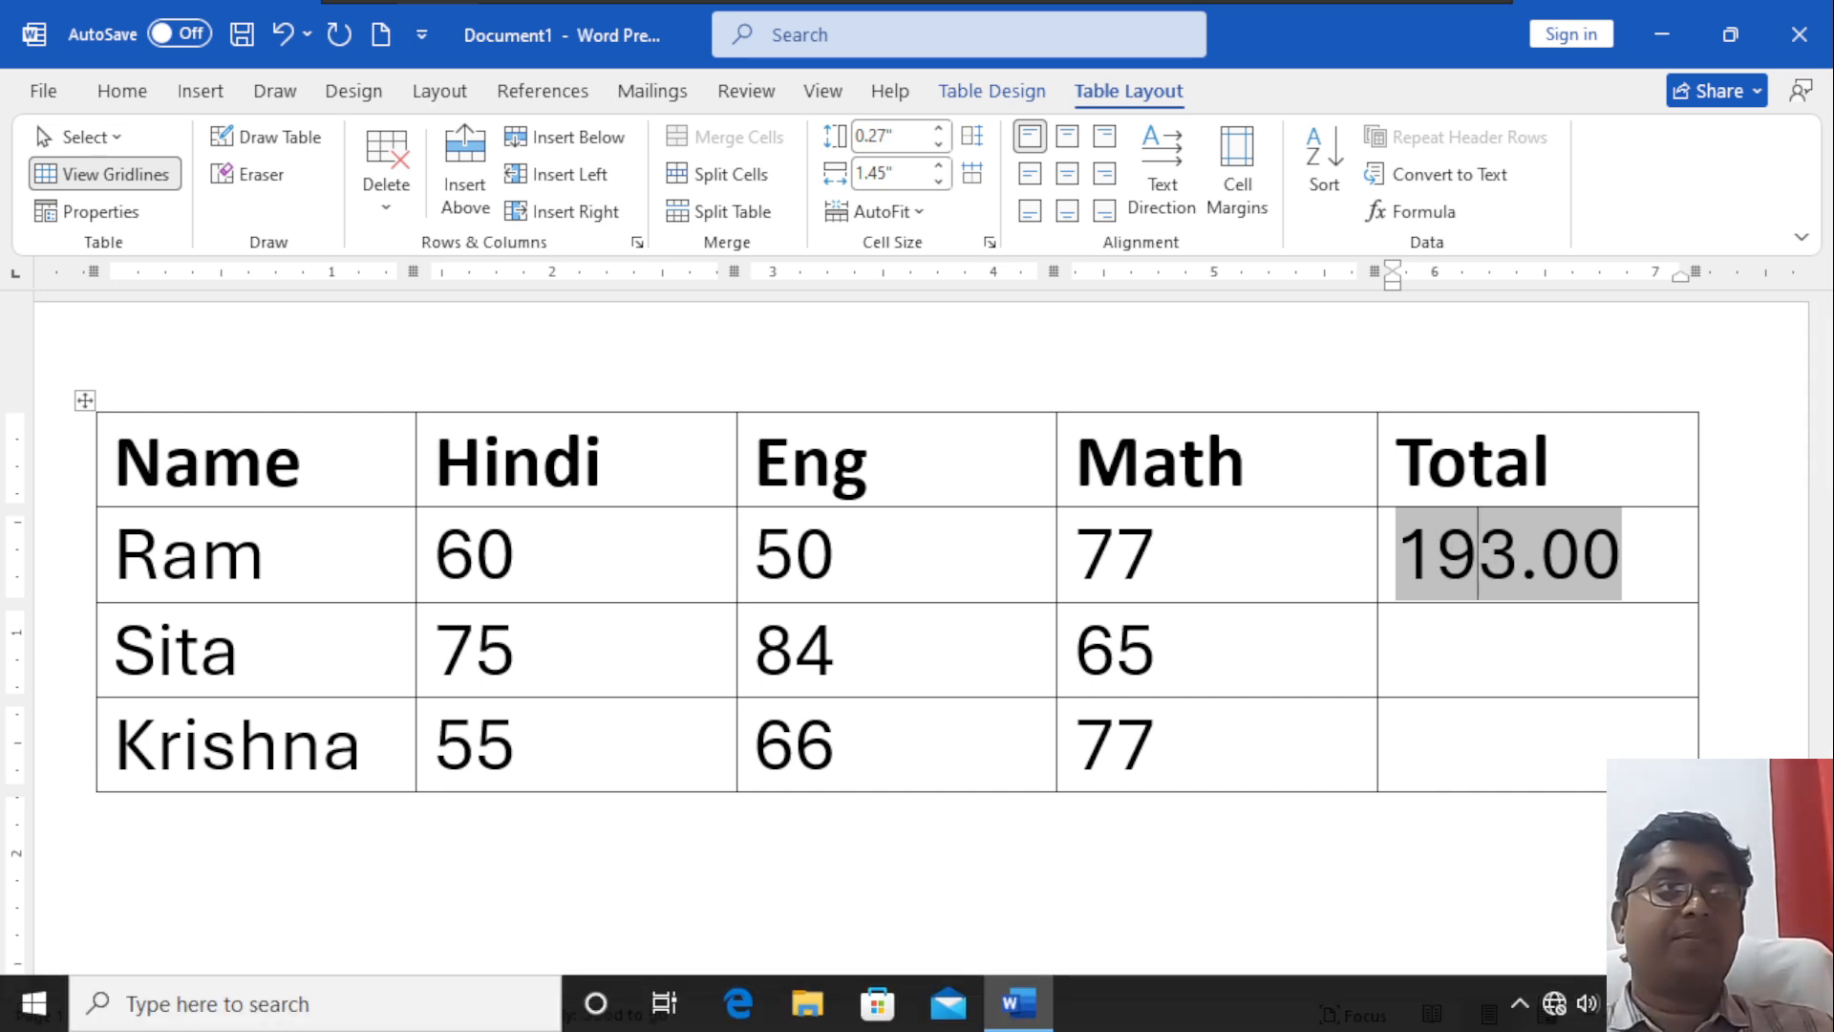
pyautogui.press('F9')
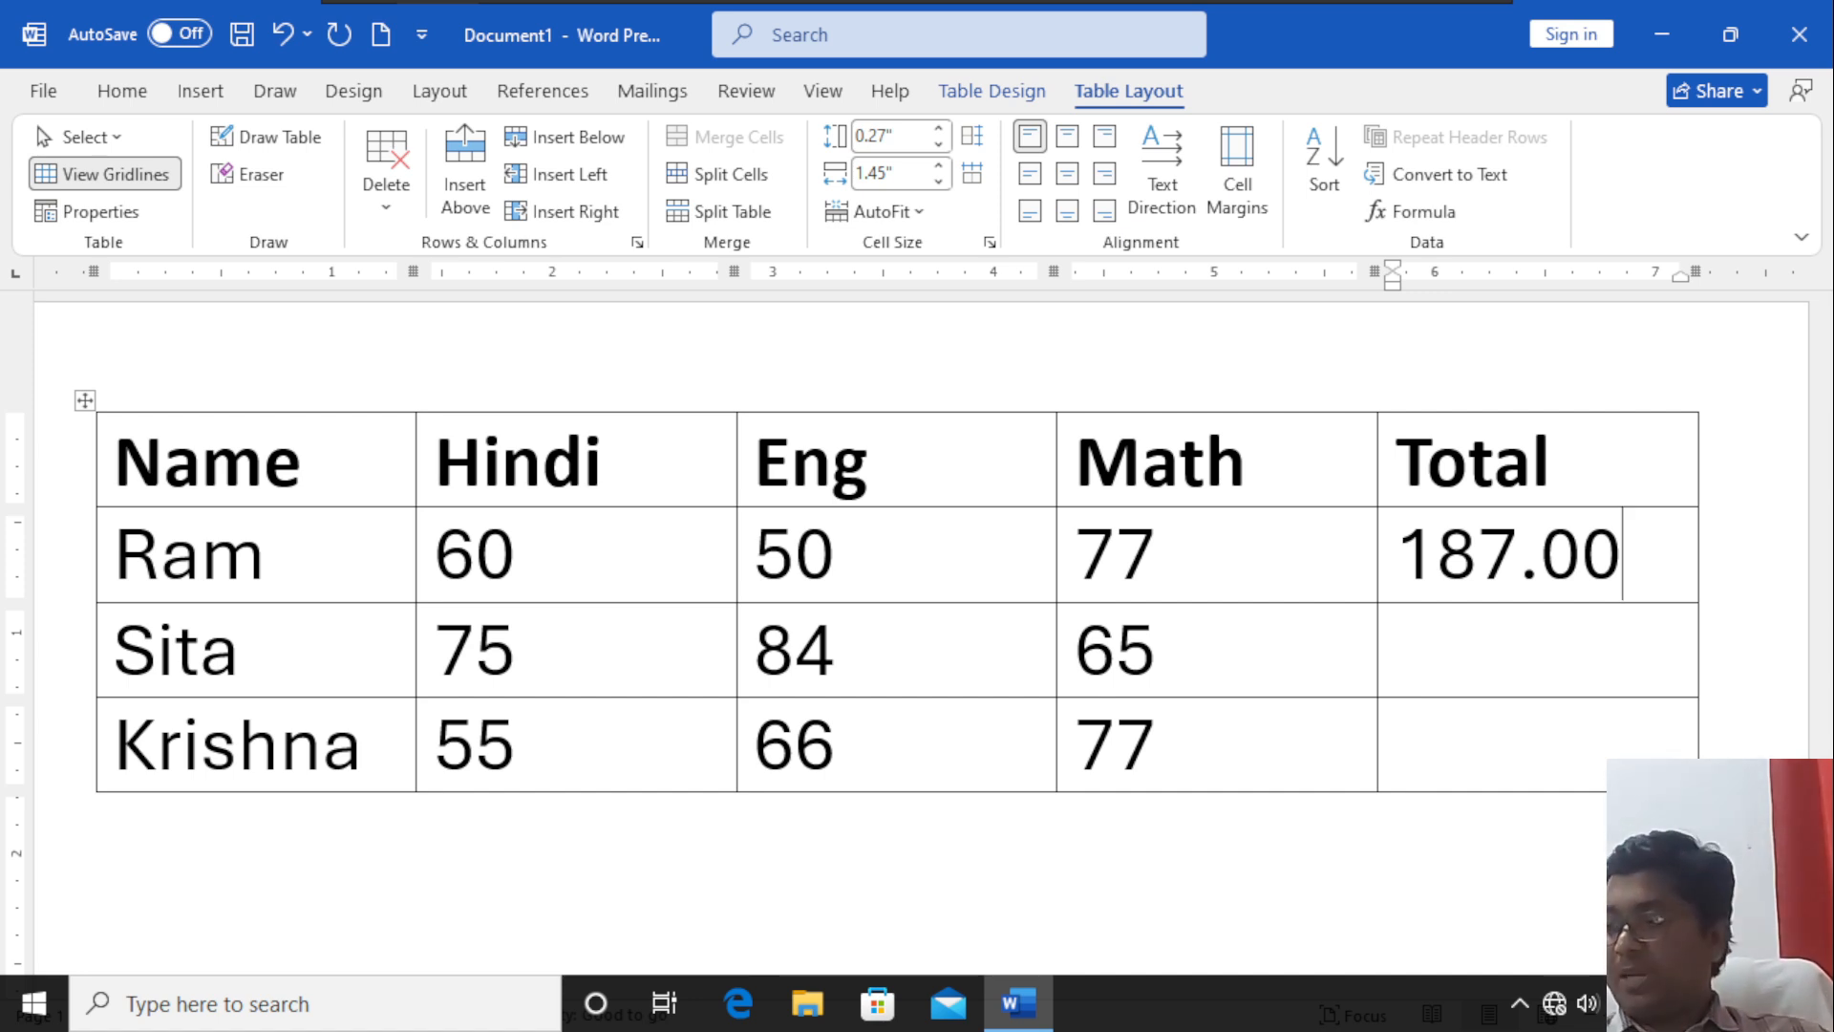
# Examine the functions available for pasting in the Formula dialog, from ABS to TRUE, and close the dialog without inserting a formula.
pyautogui.click(1437, 210)
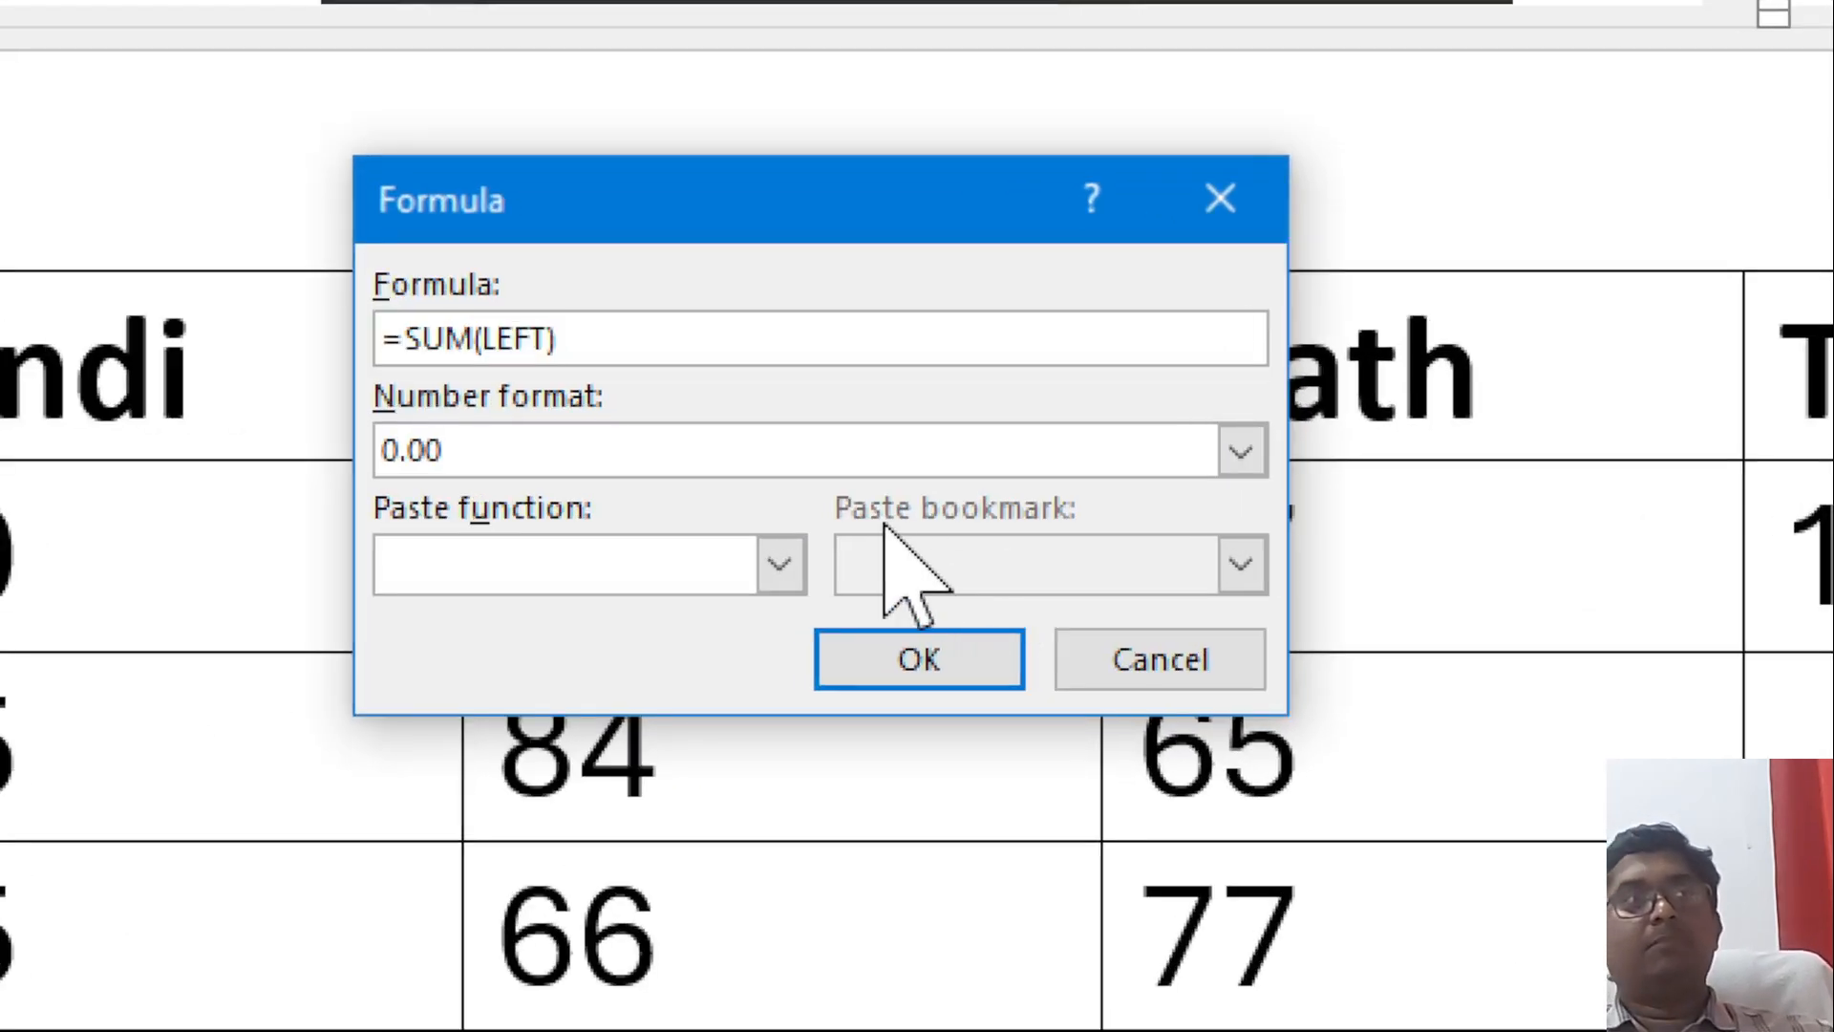
pyautogui.click(779, 564)
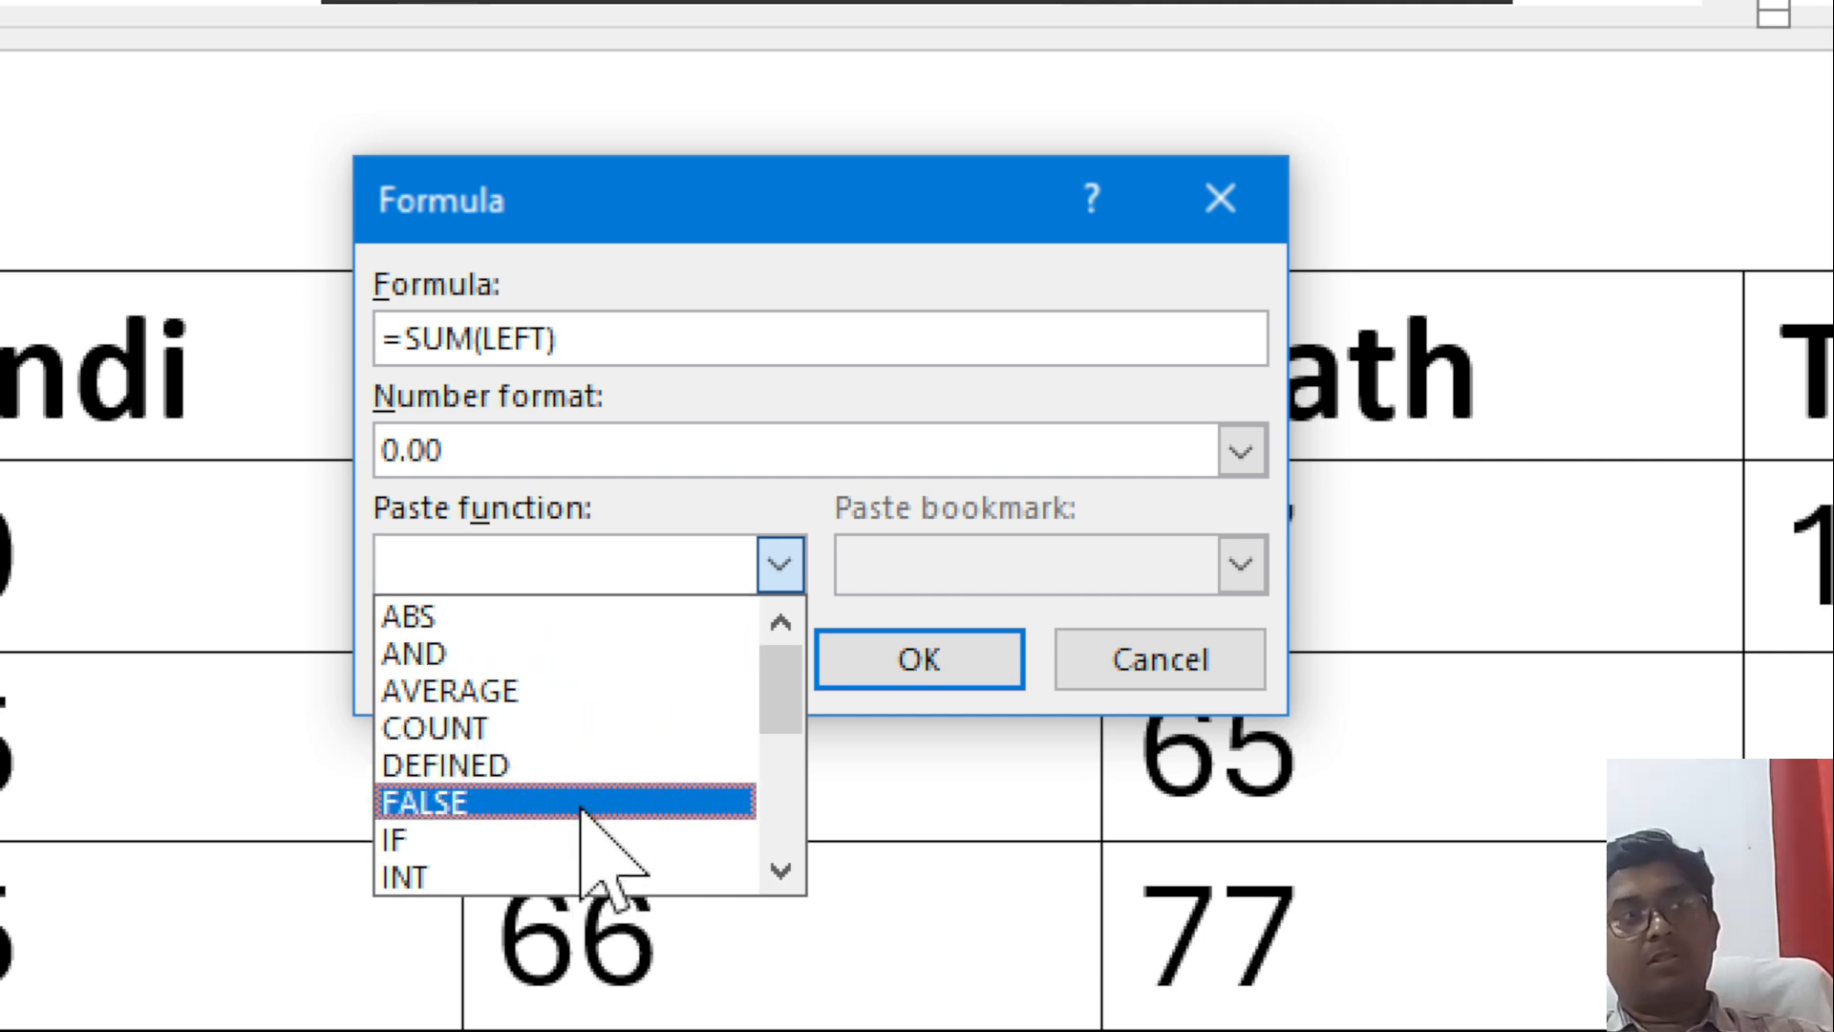
pyautogui.scroll(-1, 583, 807)
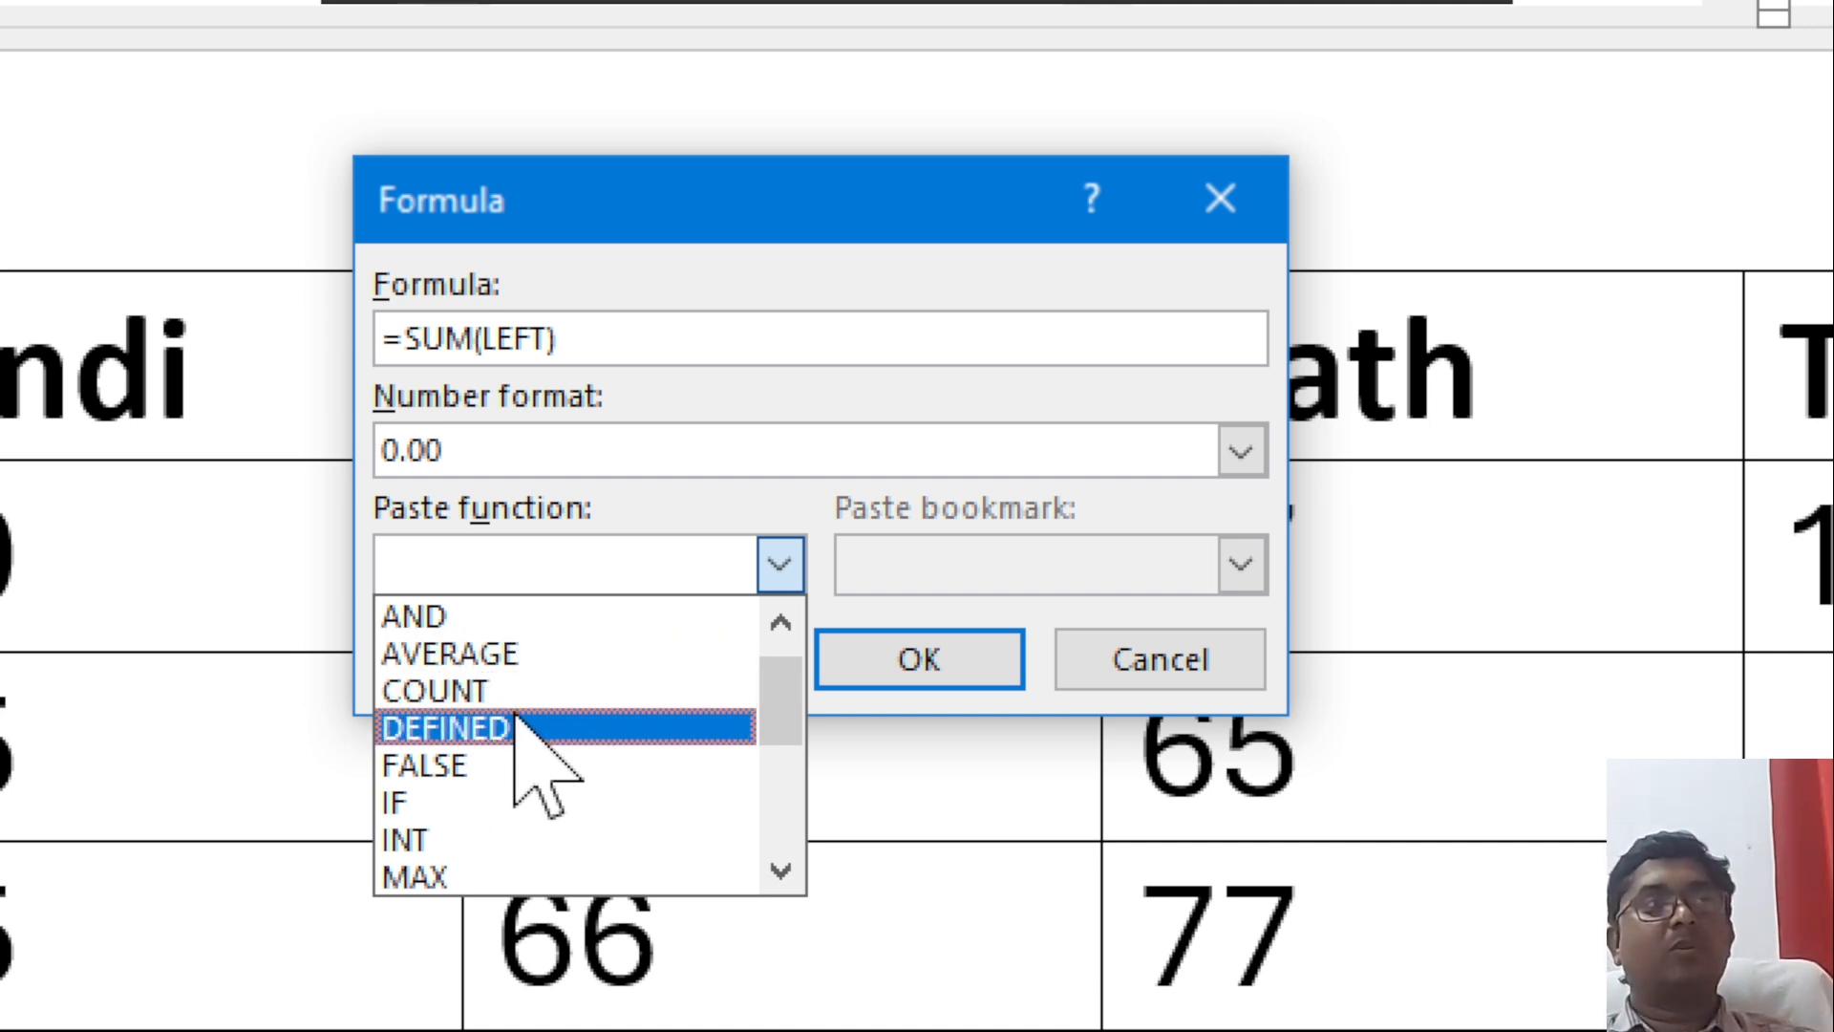
pyautogui.scroll(-1, 515, 764)
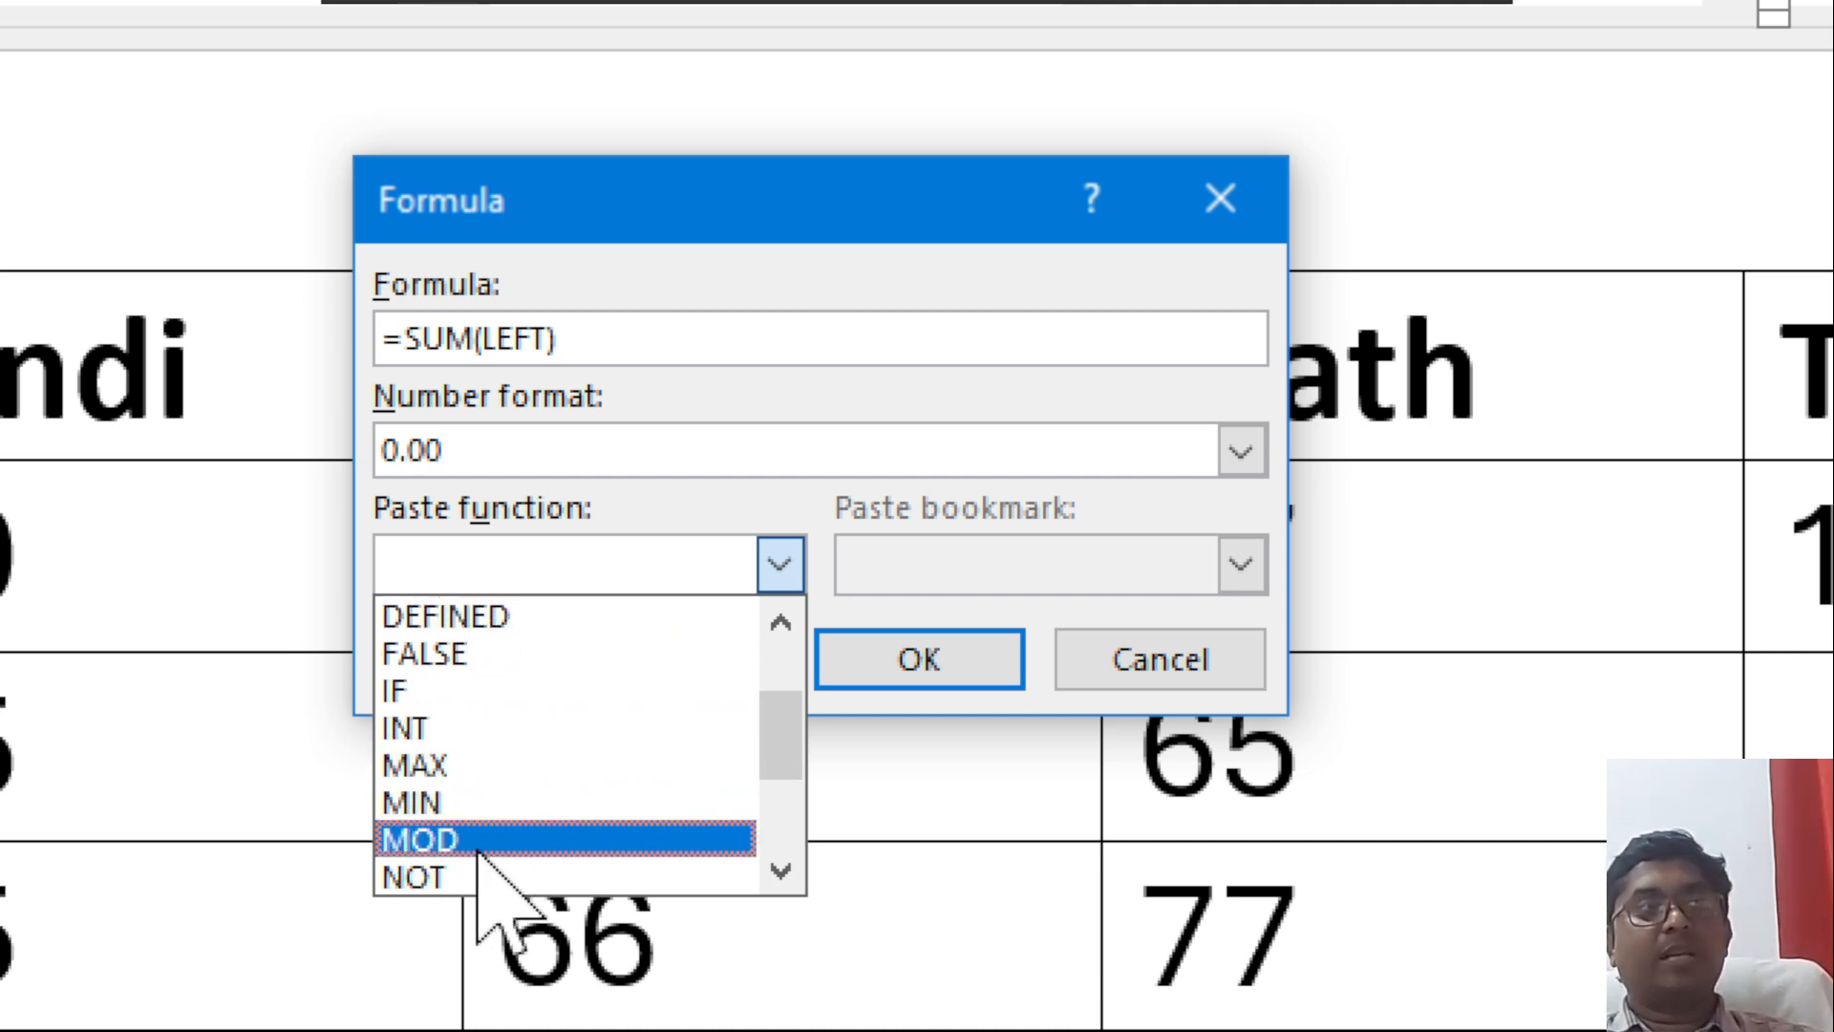
pyautogui.scroll(1, 482, 688)
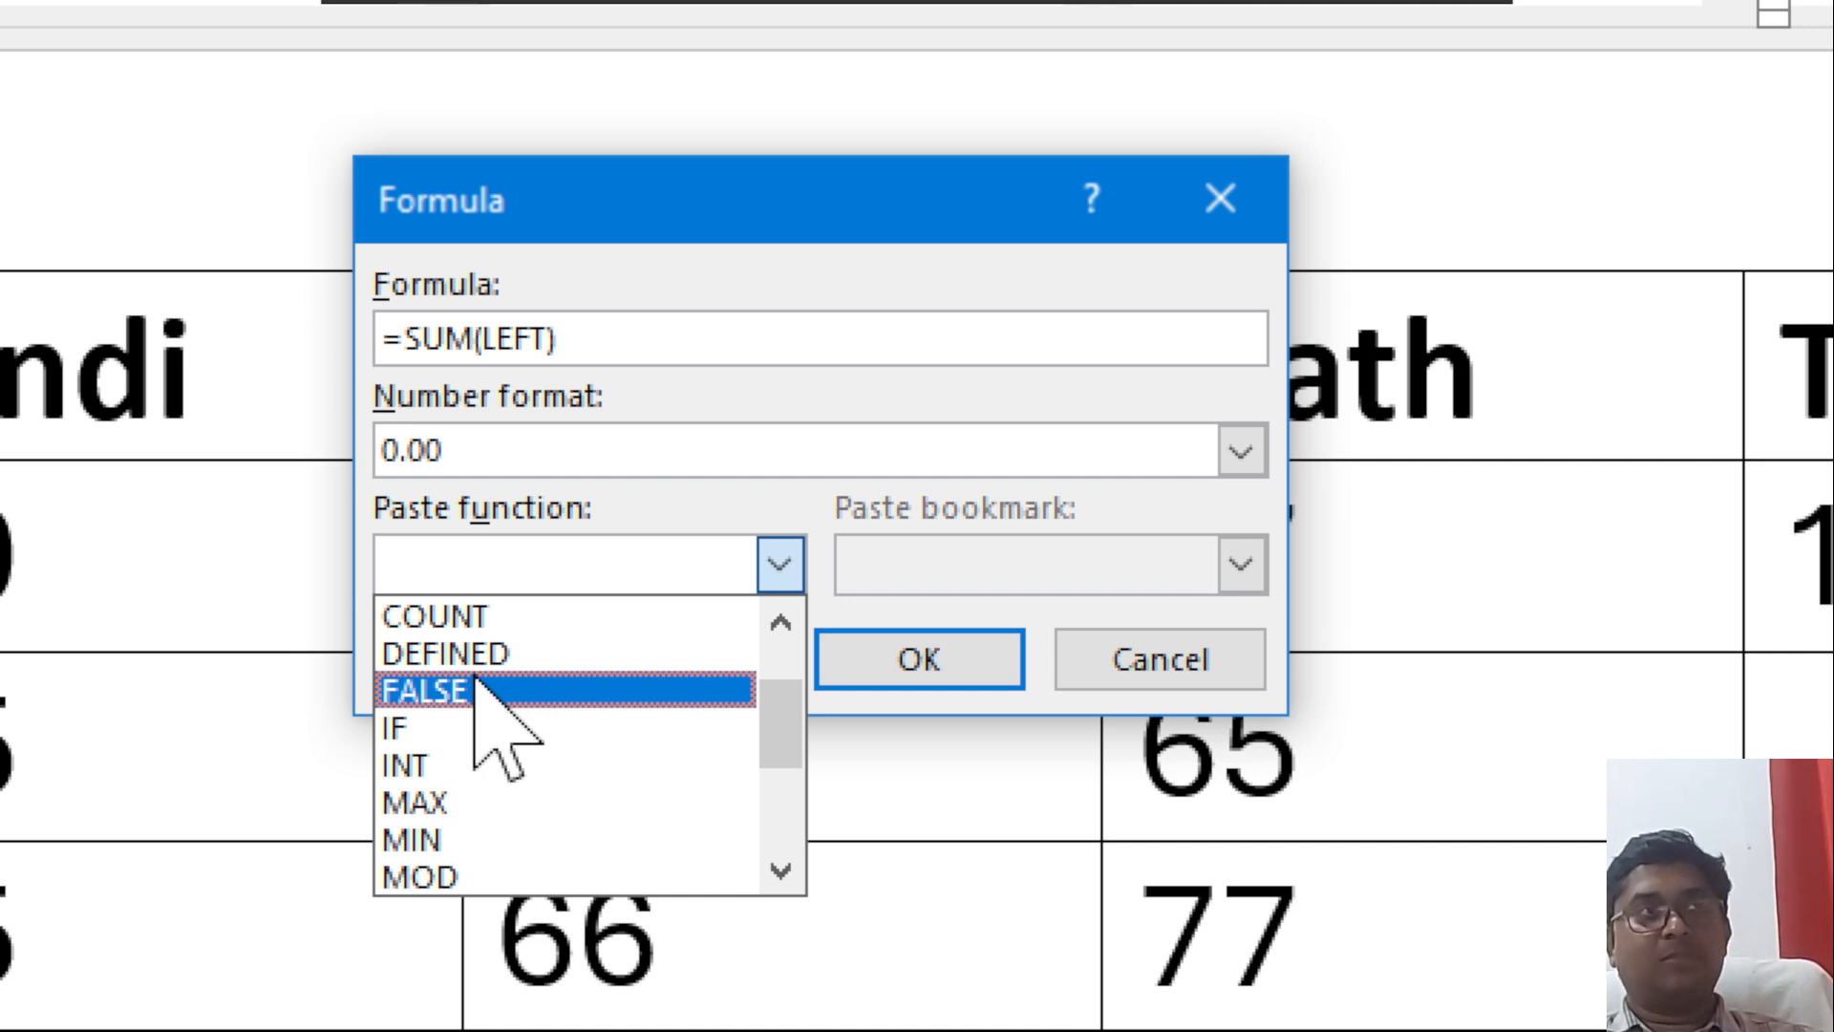
pyautogui.scroll(-1, 535, 792)
pyautogui.scroll(-1, 521, 897)
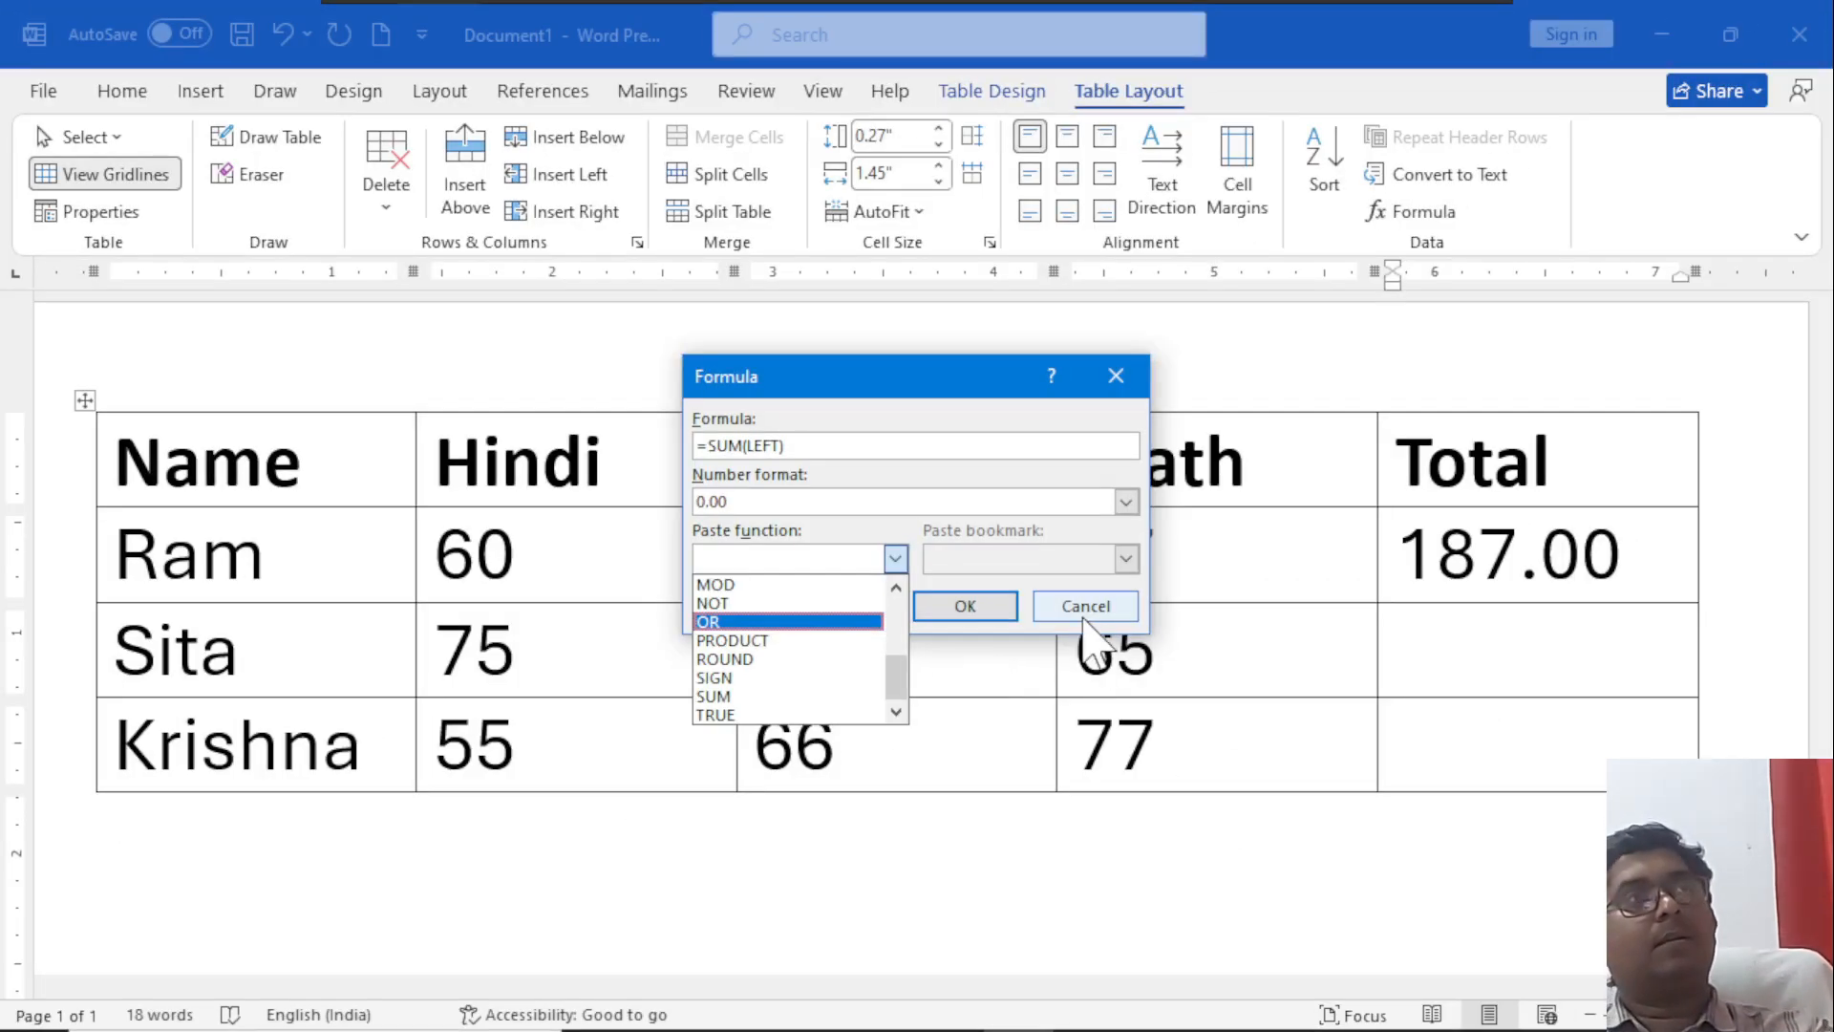
pyautogui.click(1085, 608)
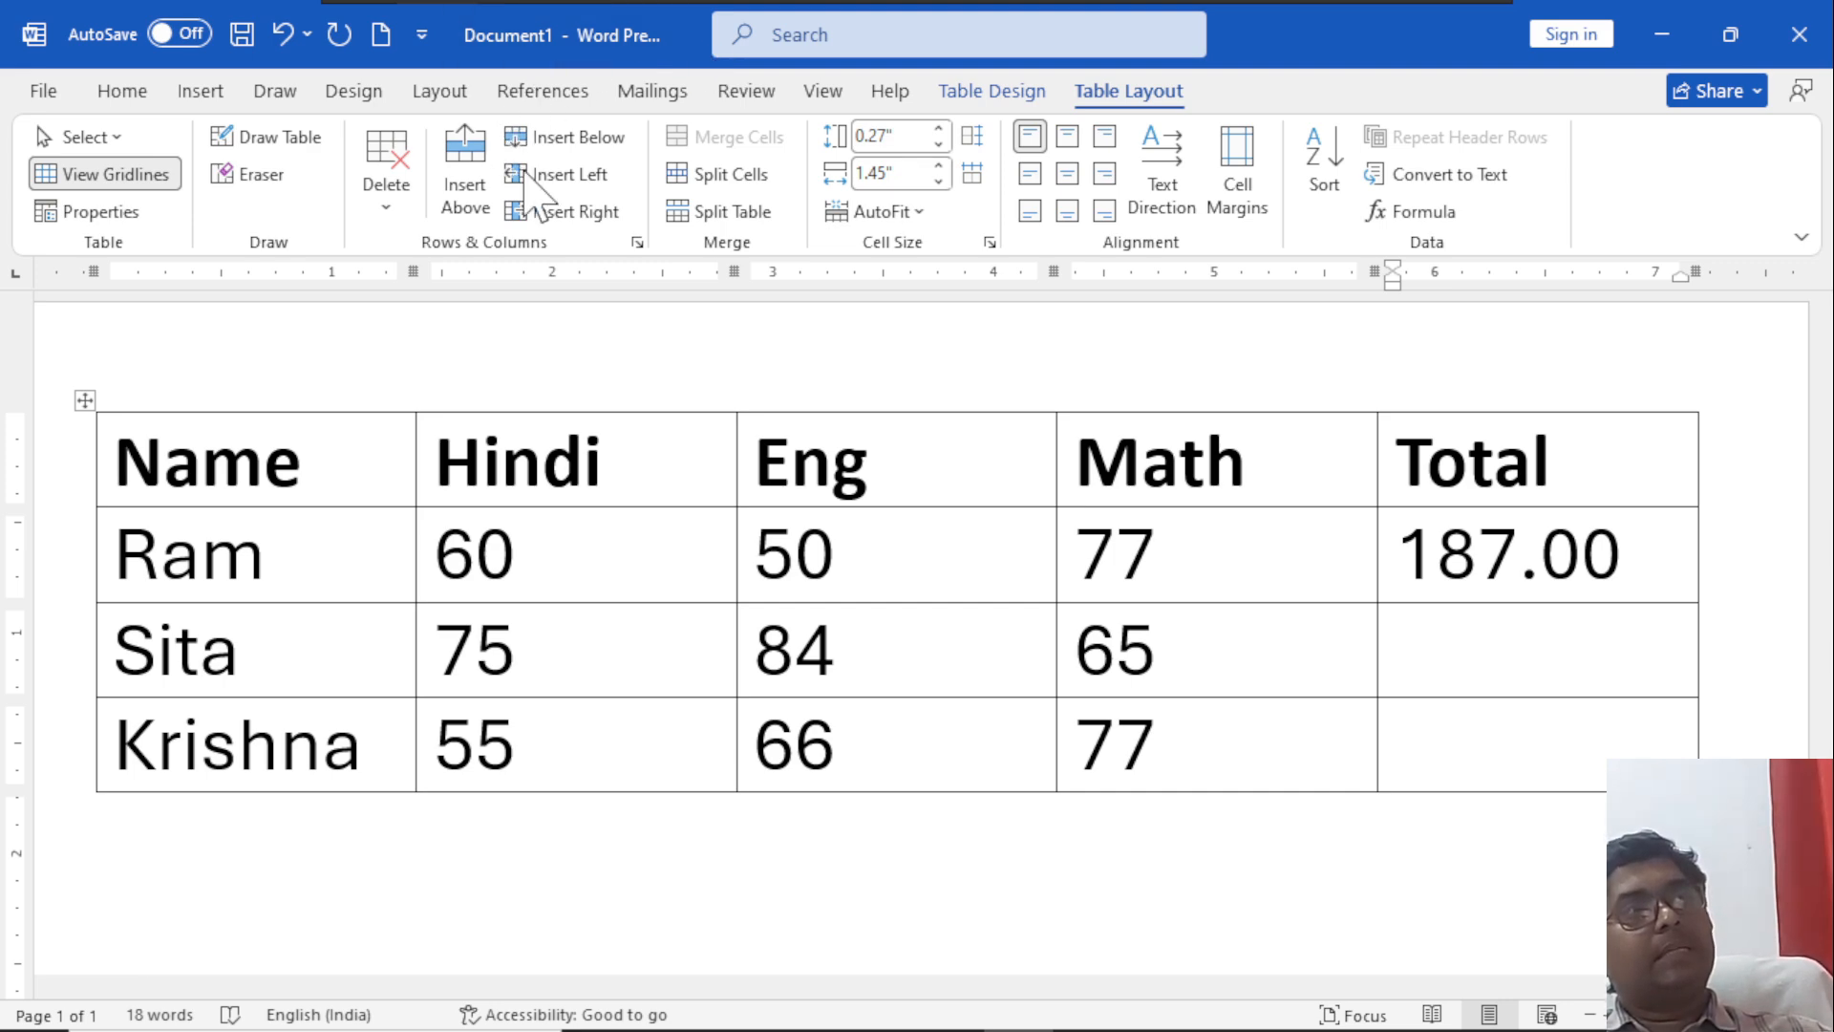